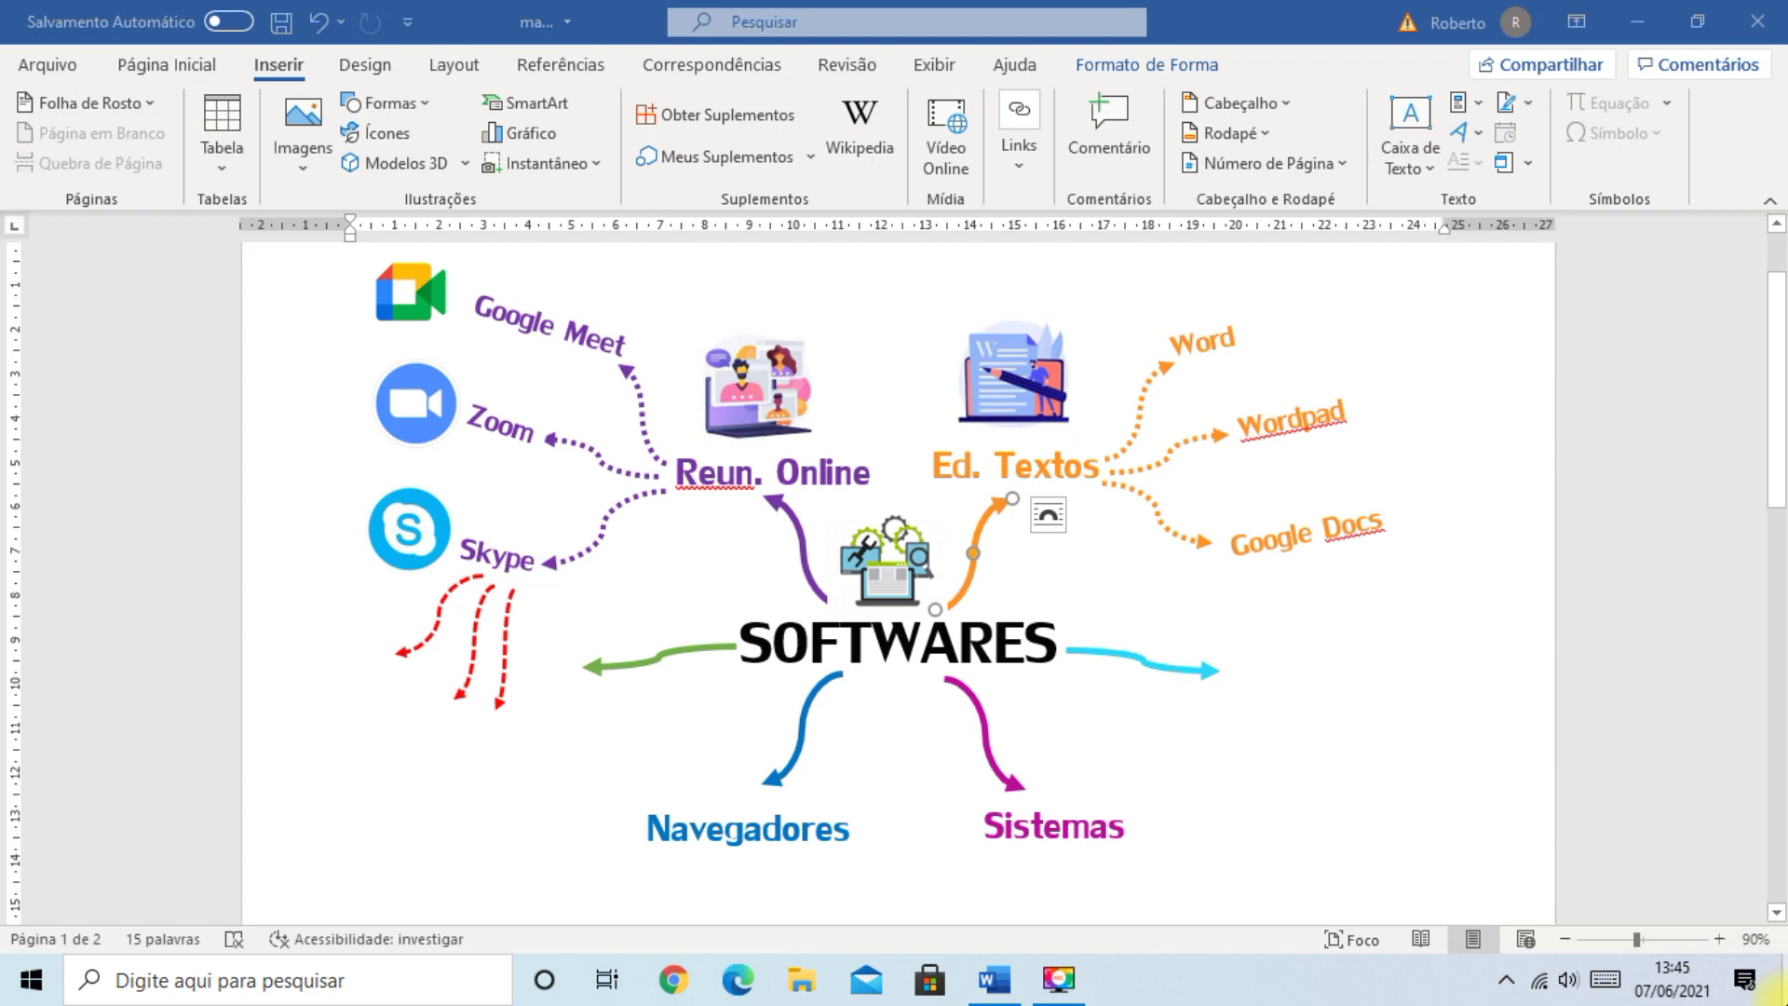
pyautogui.hotkey('ctrl', 'z')
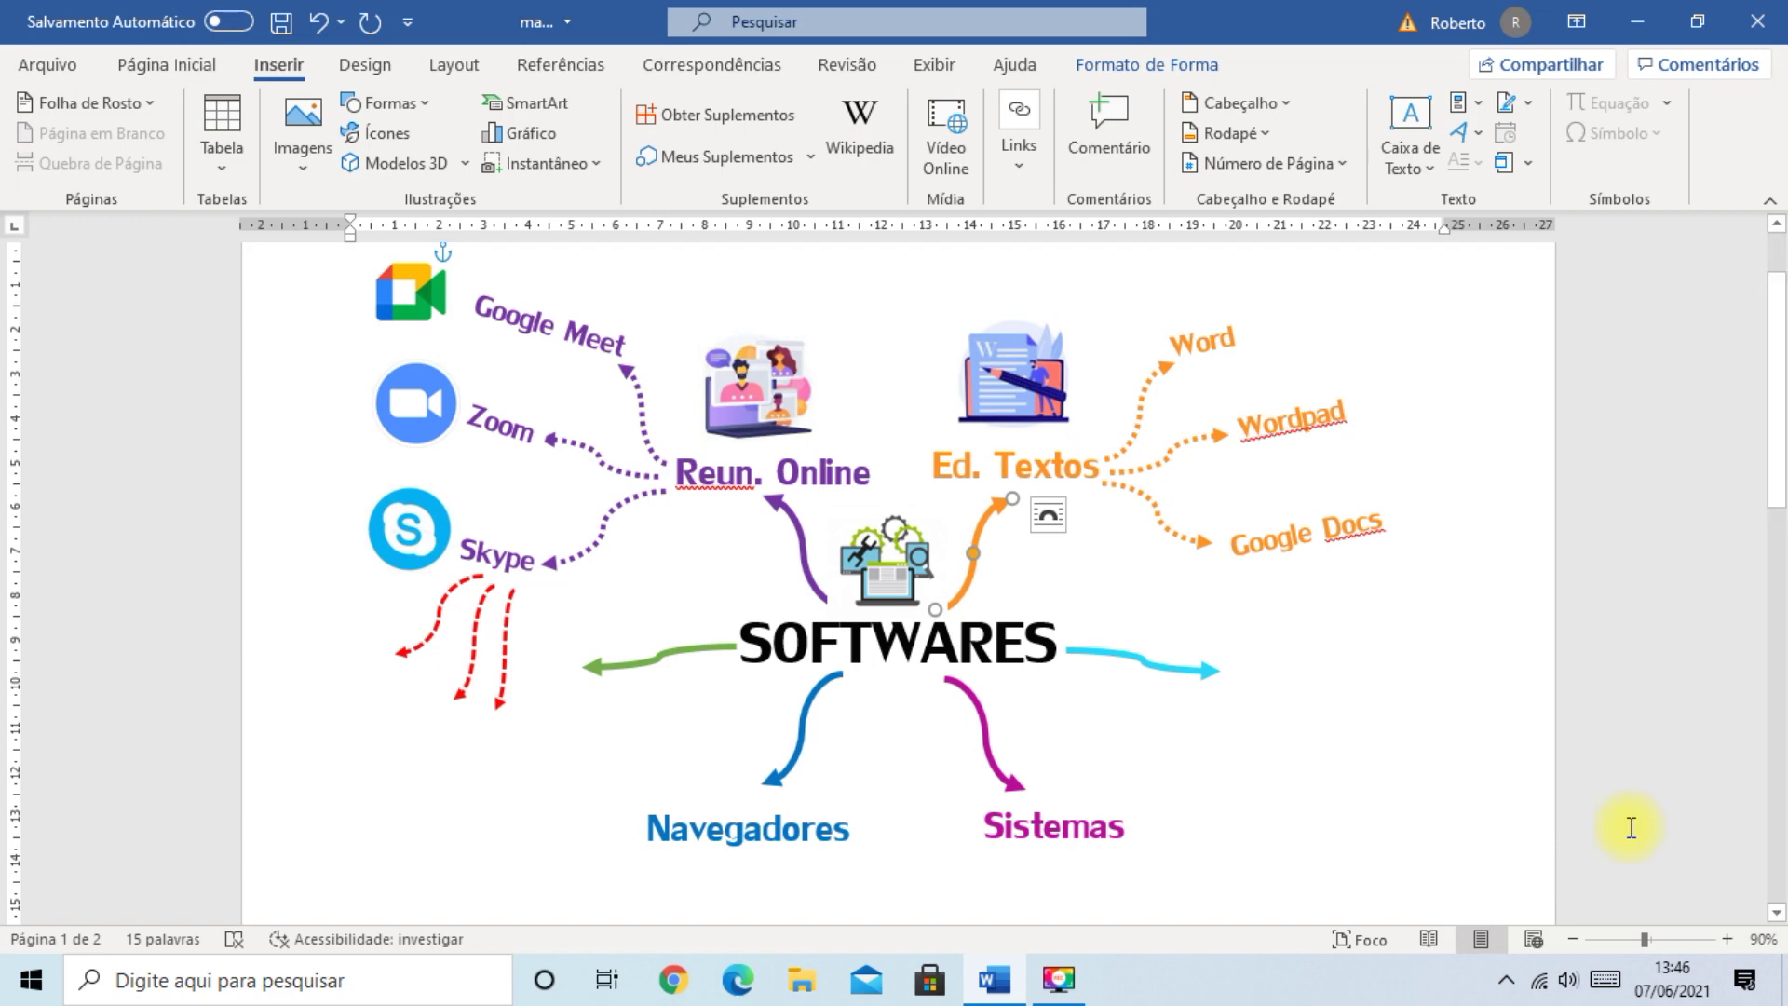
# - Create a new blank document and set its page orientation to landscape (Paisagem)
pyautogui.click(37, 66)
pyautogui.click(47, 189)
pyautogui.click(380, 337)
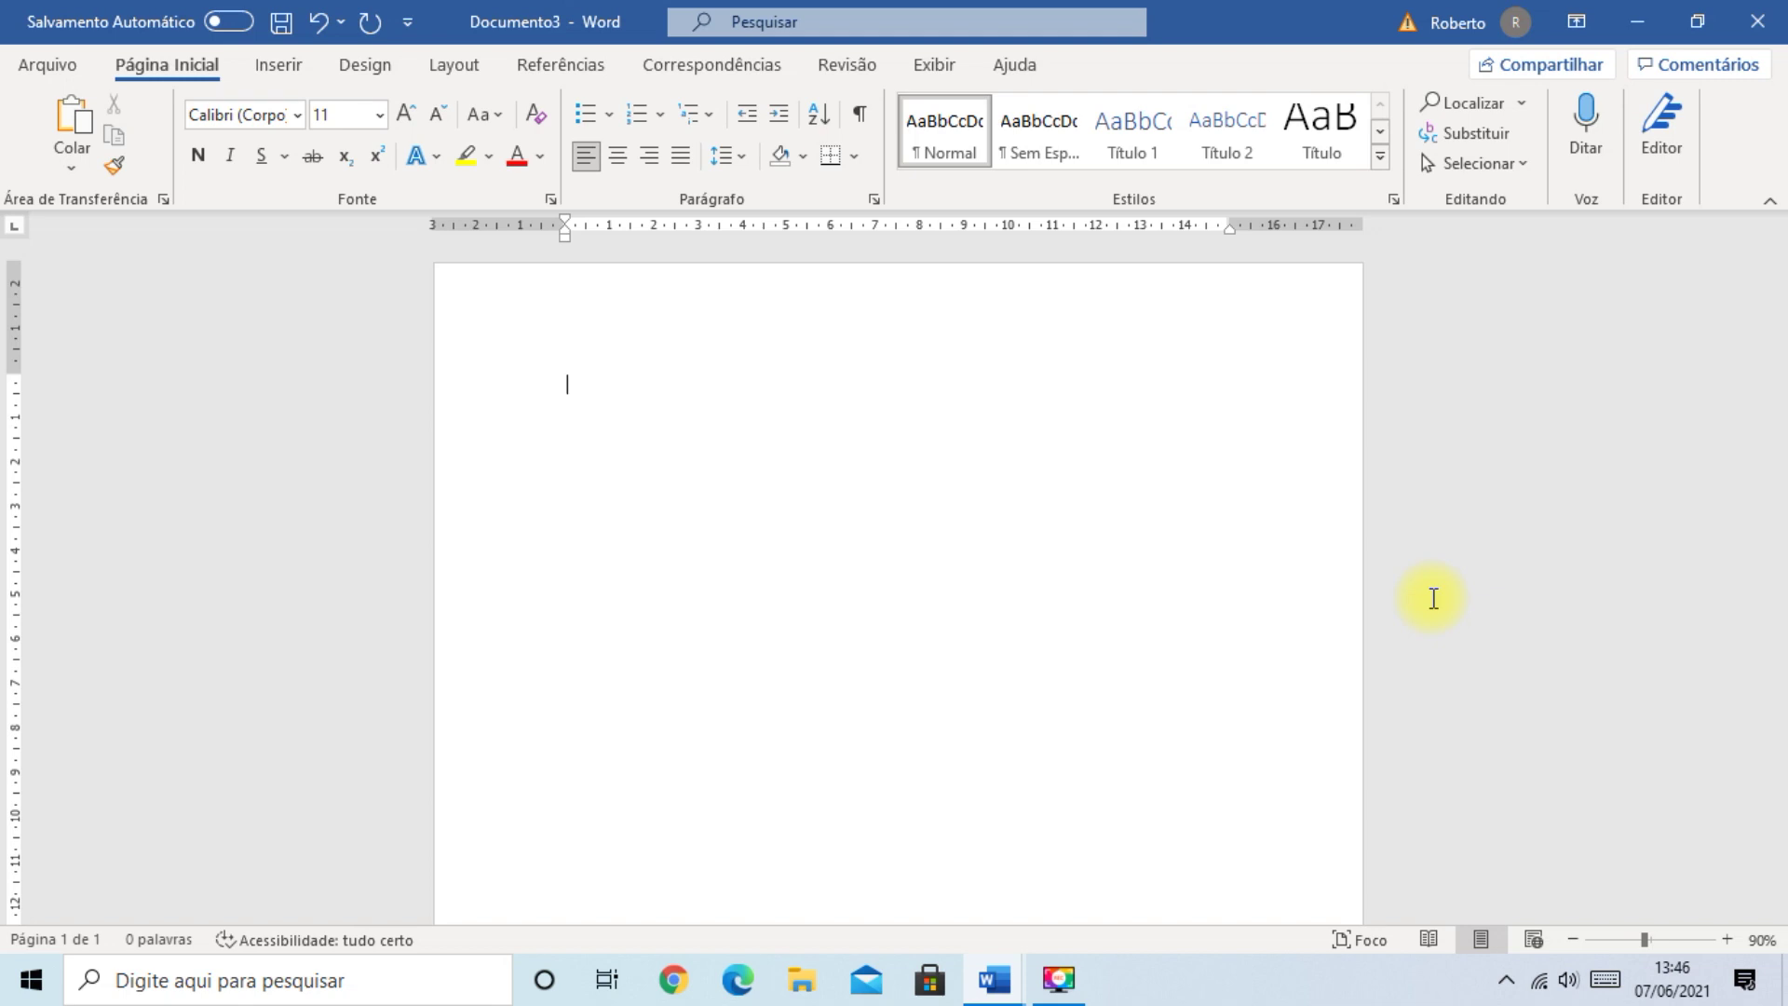
pyautogui.click(468, 71)
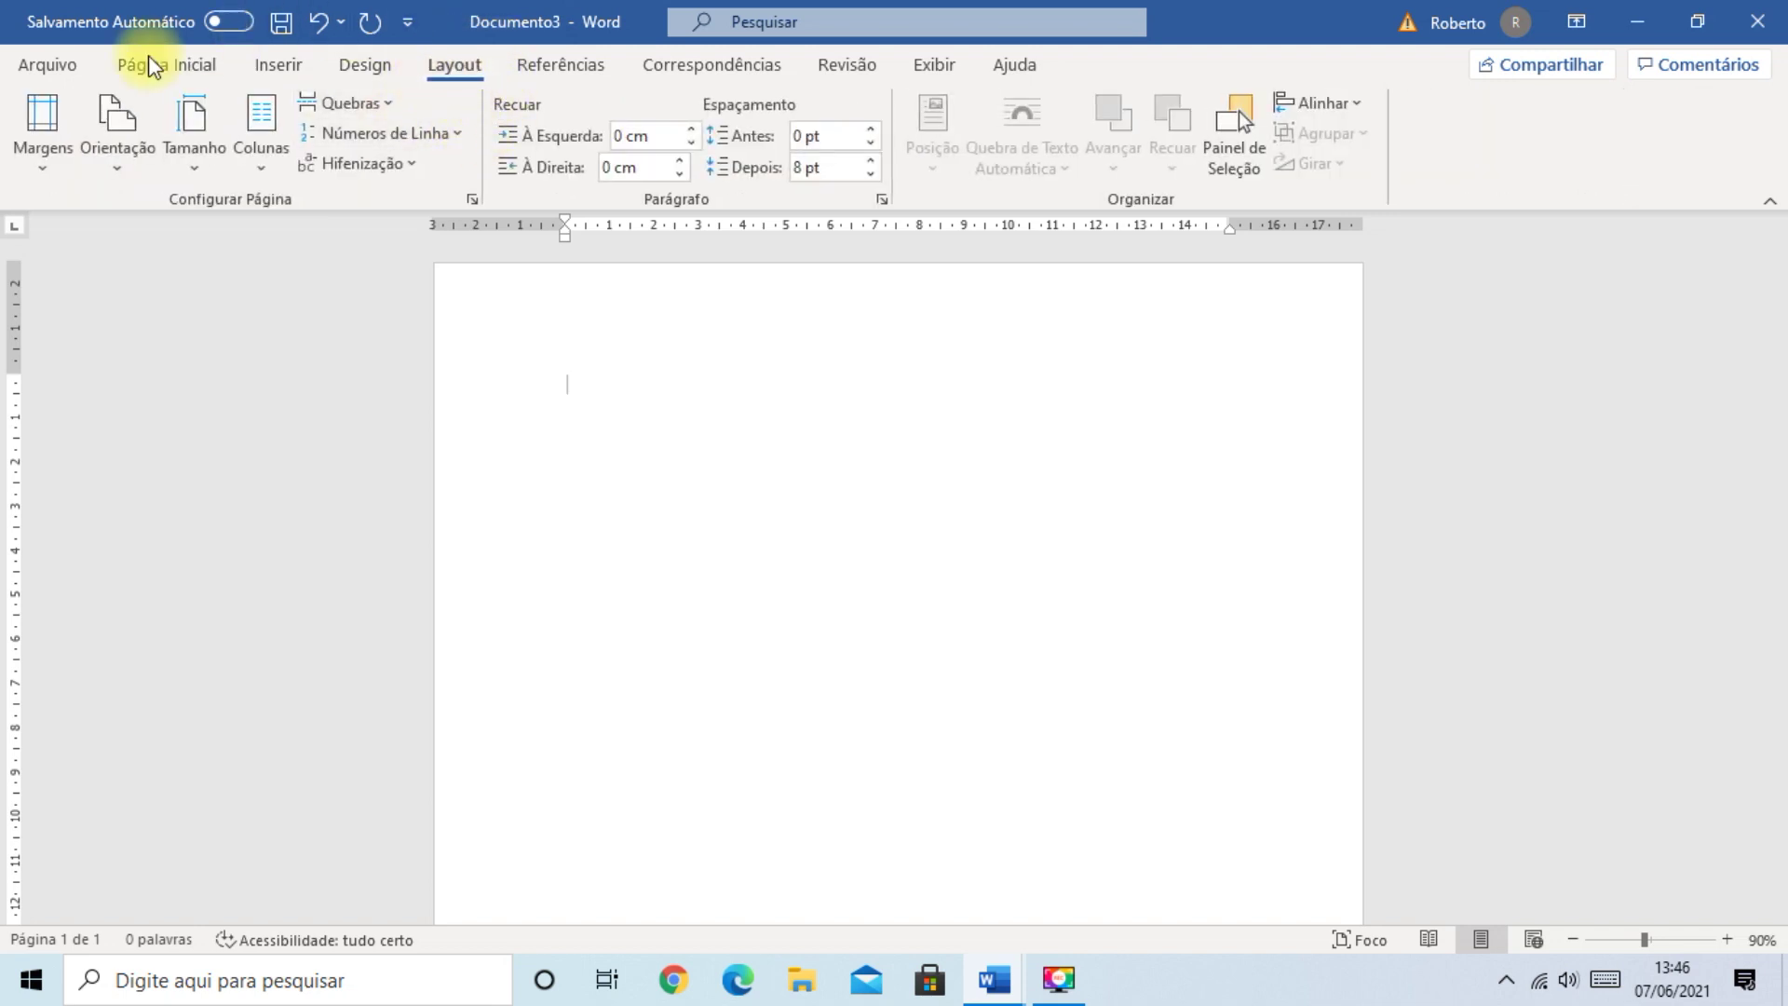
pyautogui.click(115, 170)
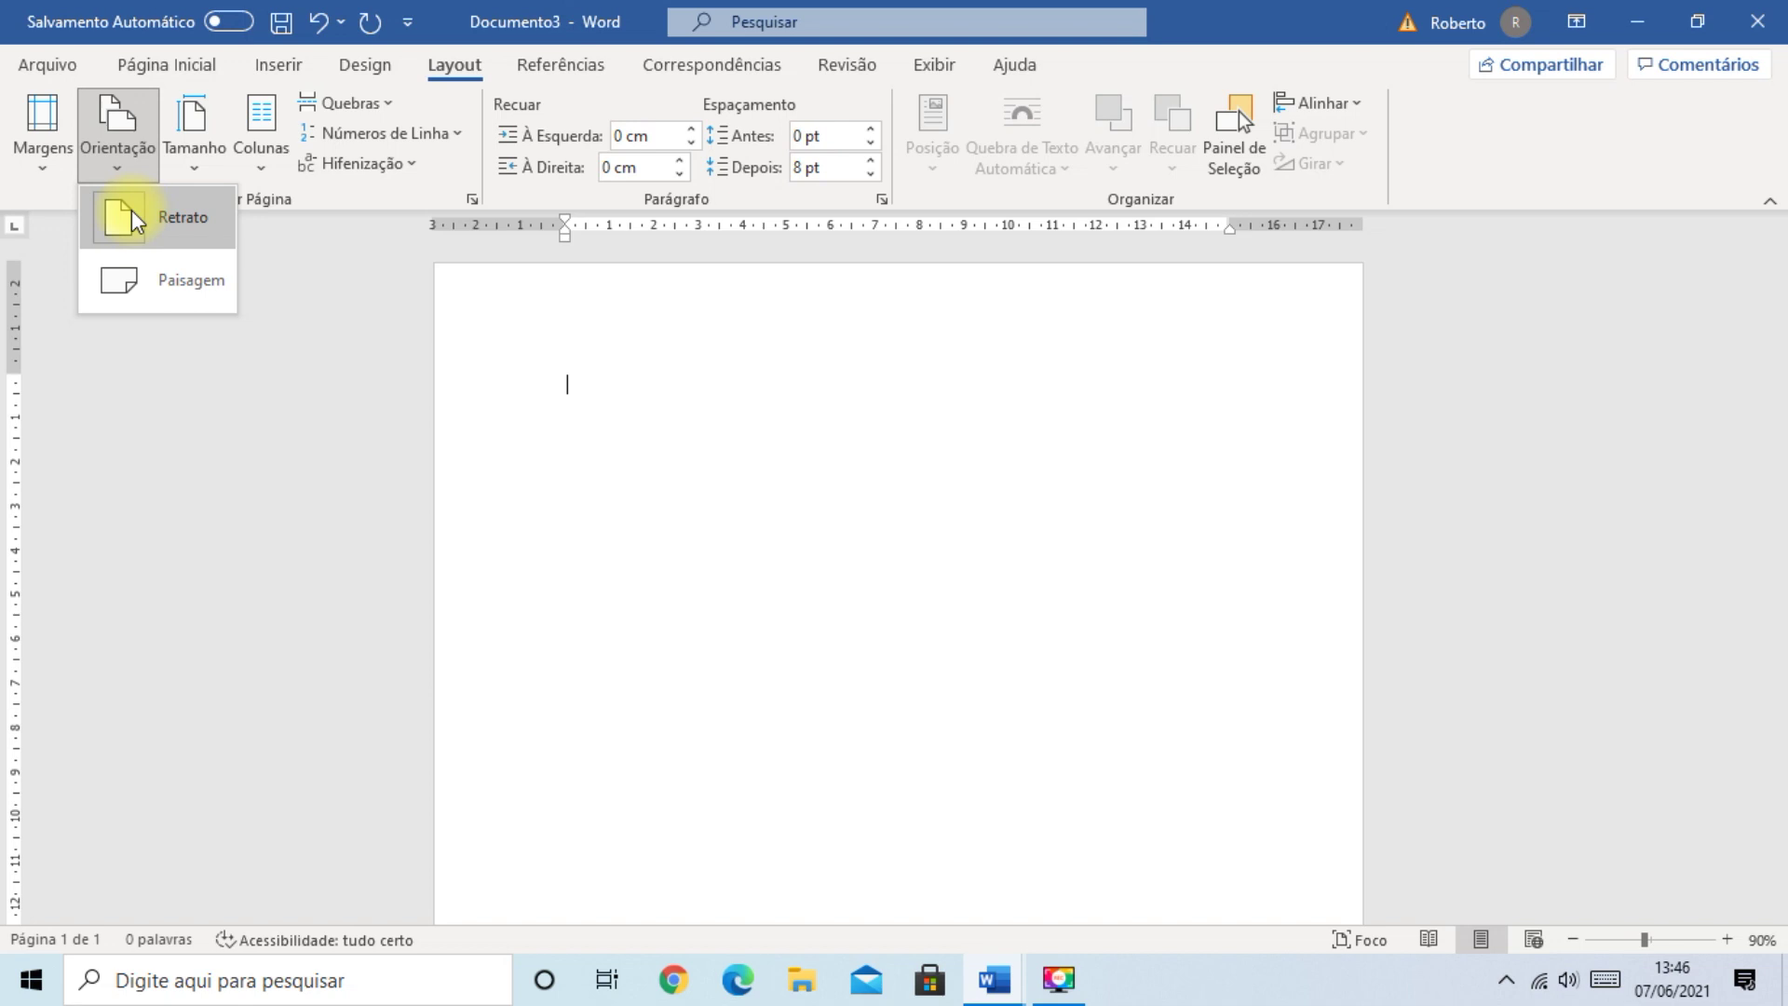
pyautogui.click(120, 281)
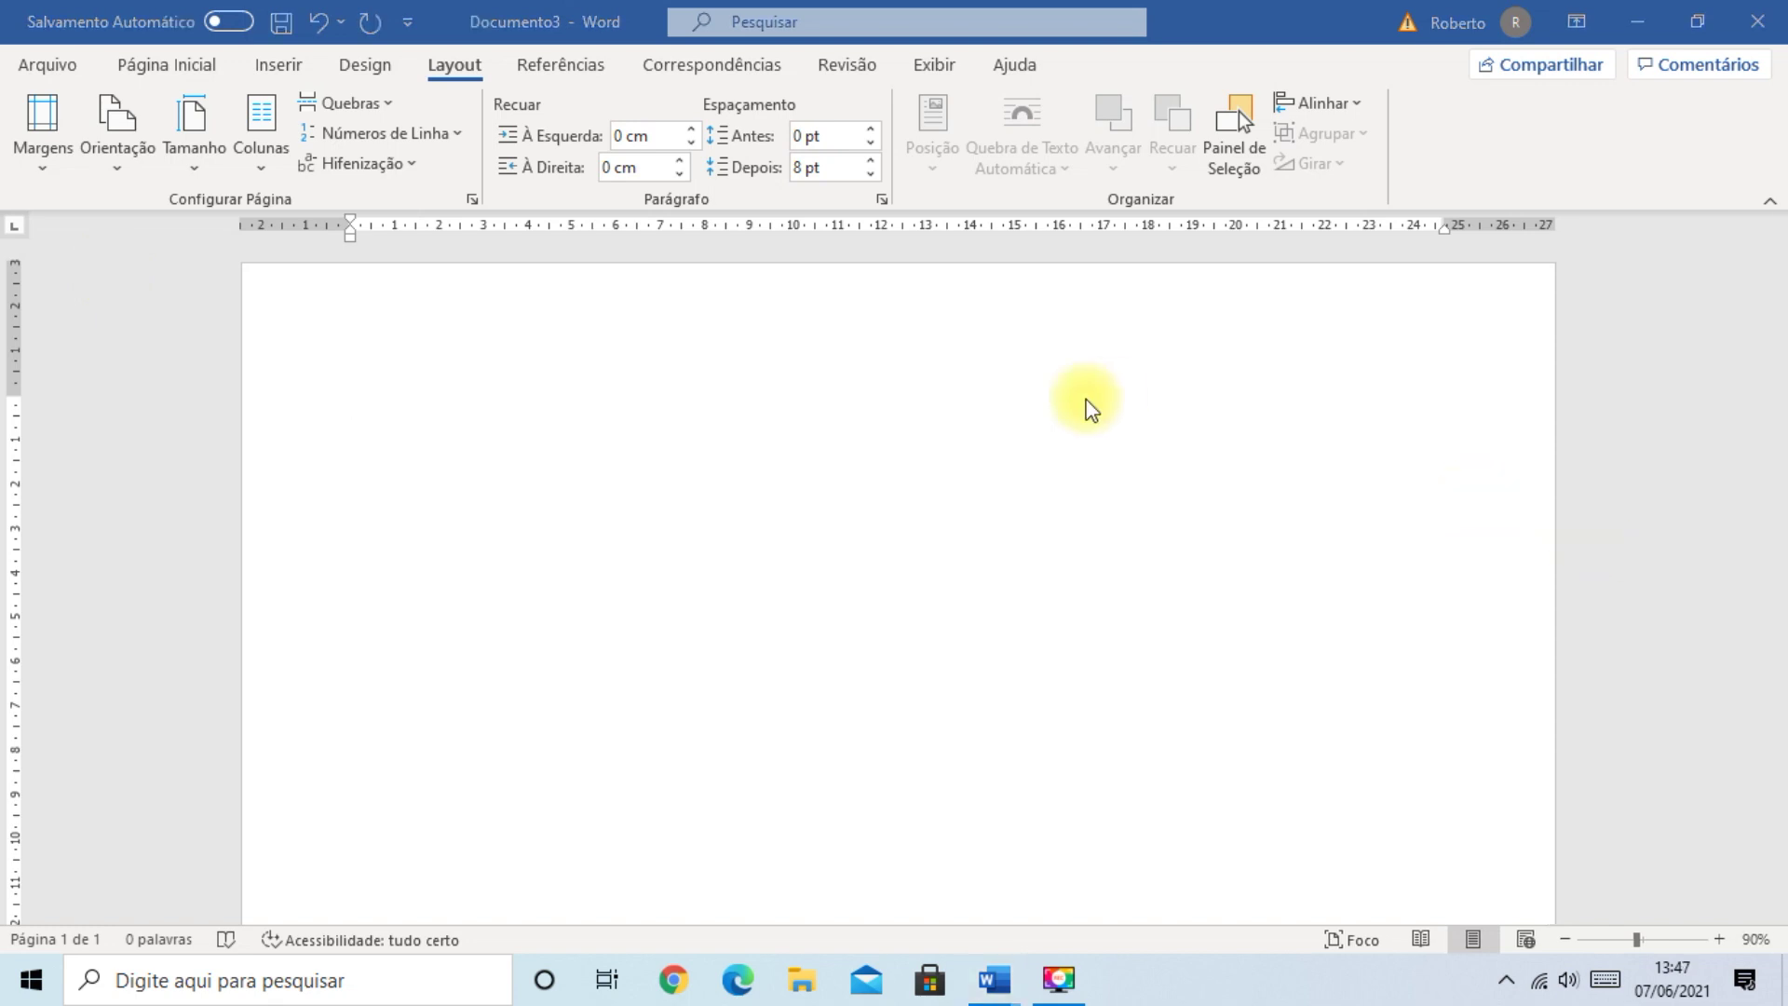
# - Insert a simple text box (Caixa de Texto Simples) and replace its placeholder text with SOFTWARES
pyautogui.click(284, 67)
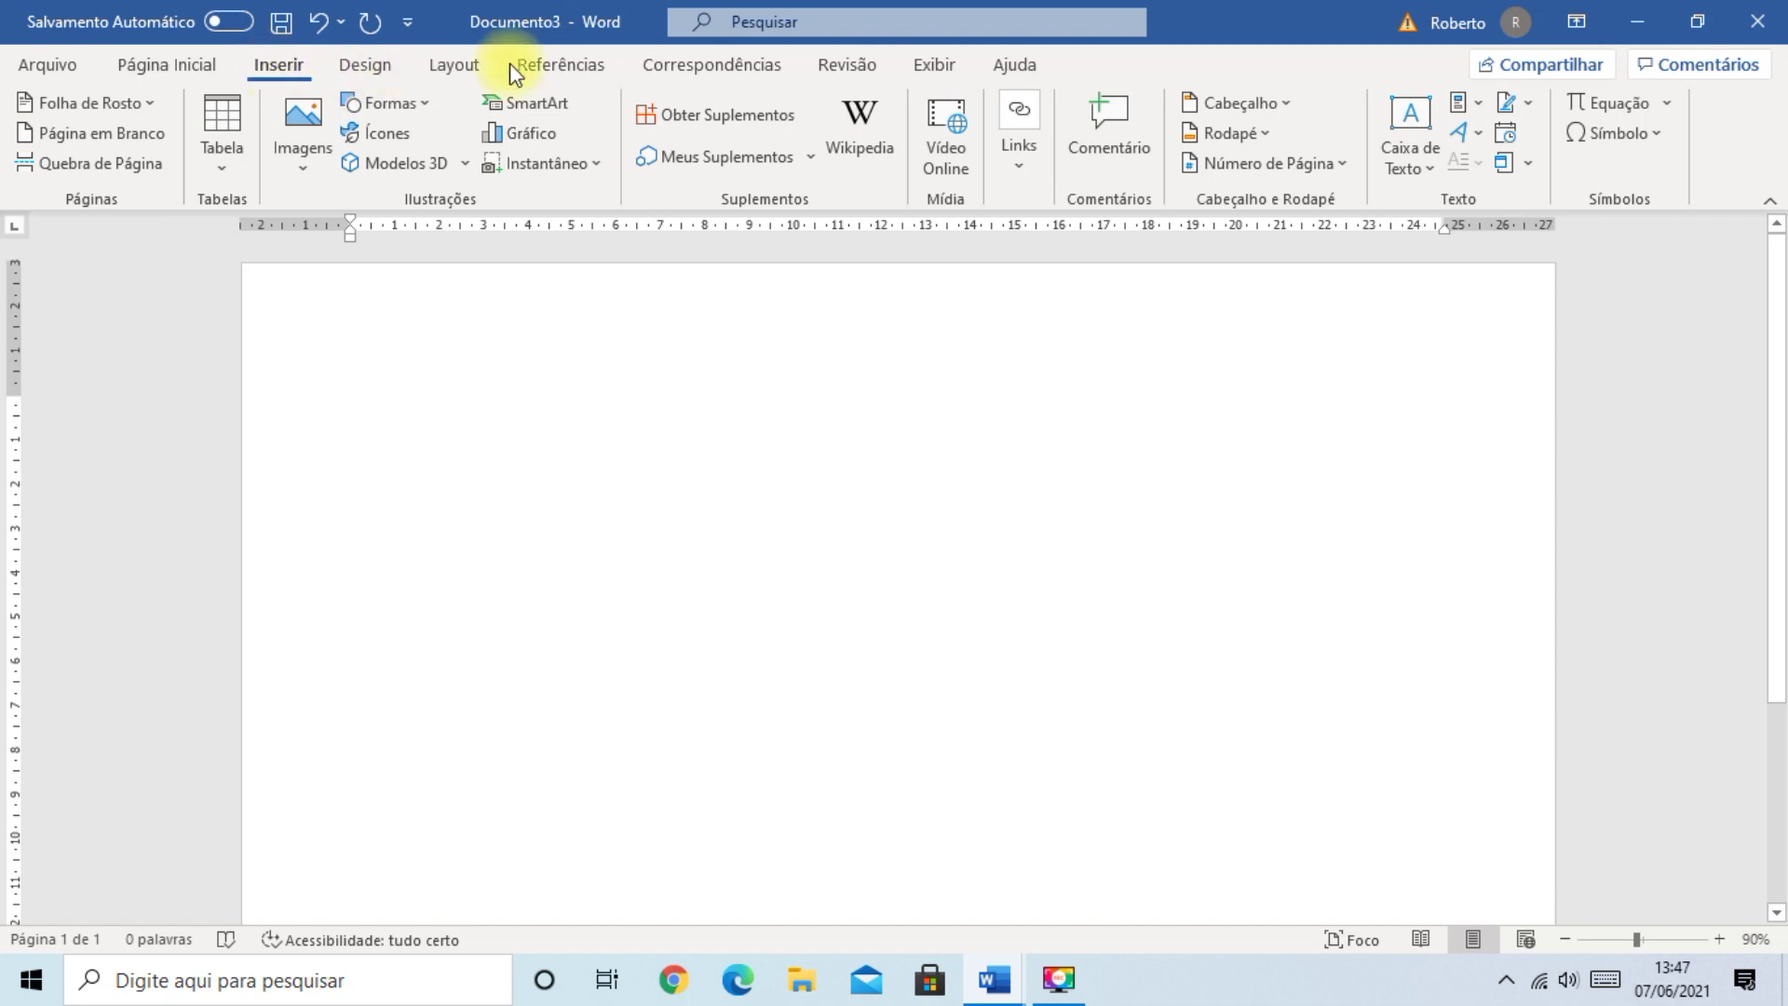
pyautogui.click(1406, 125)
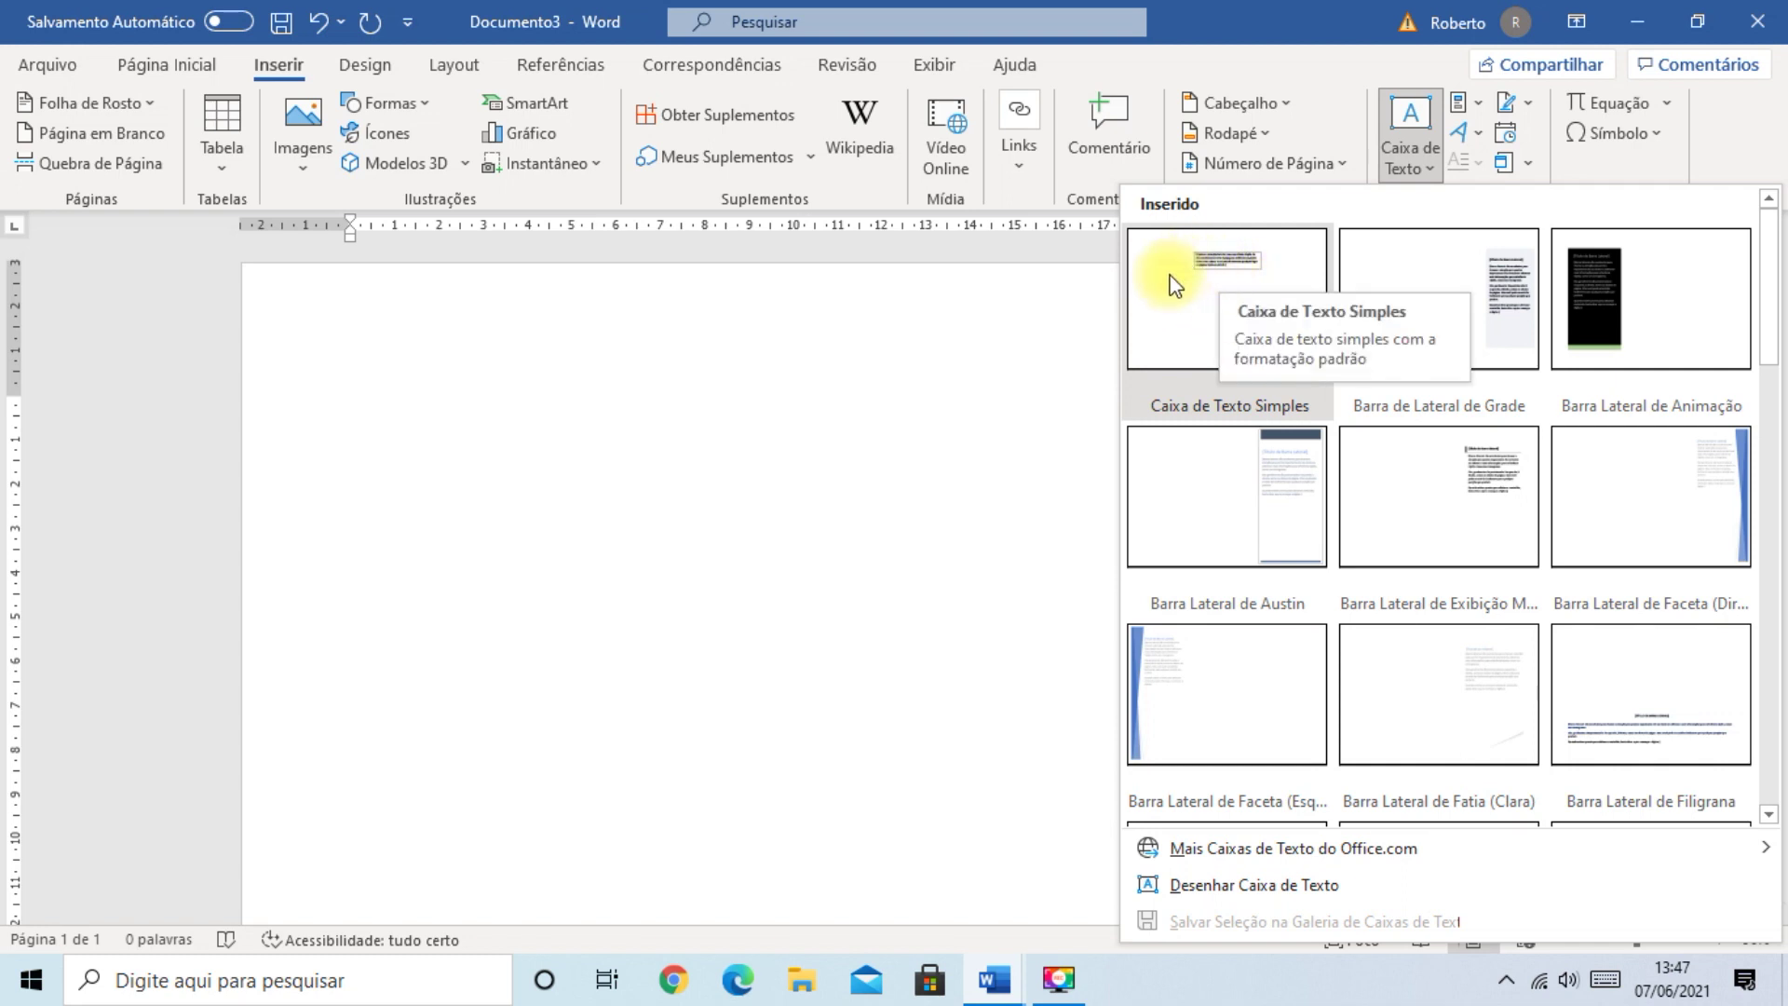
pyautogui.click(1223, 316)
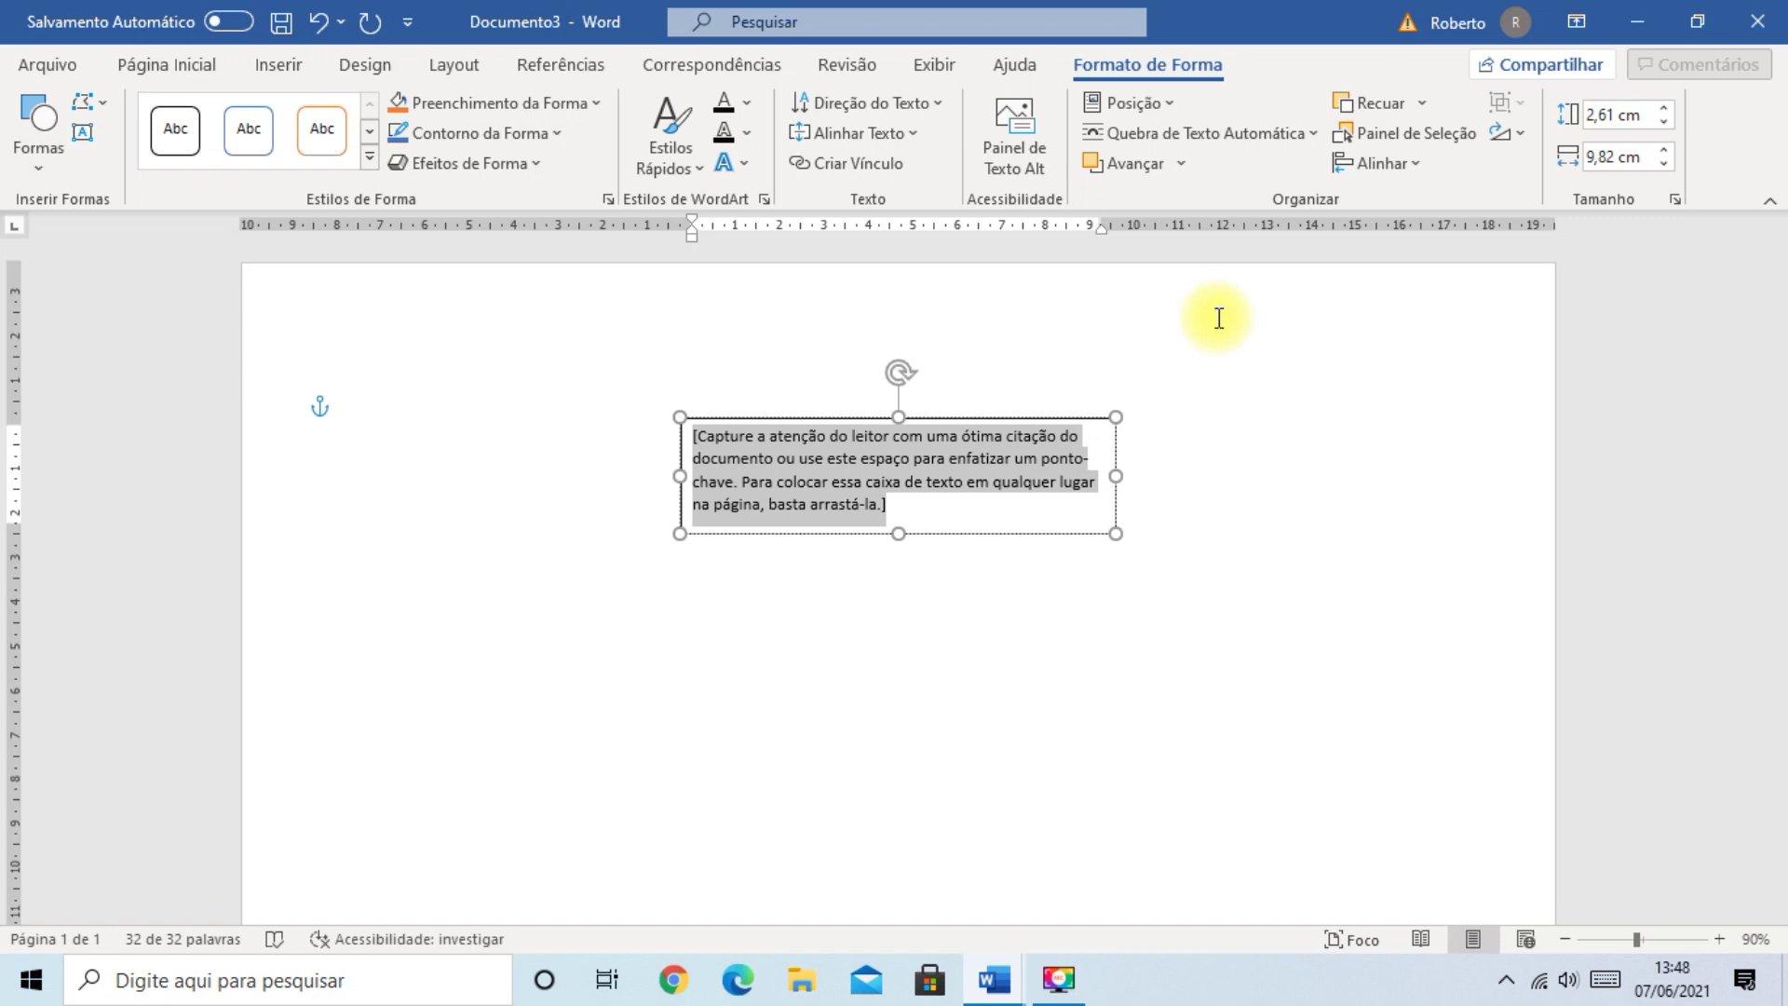
pyautogui.press('capslock')
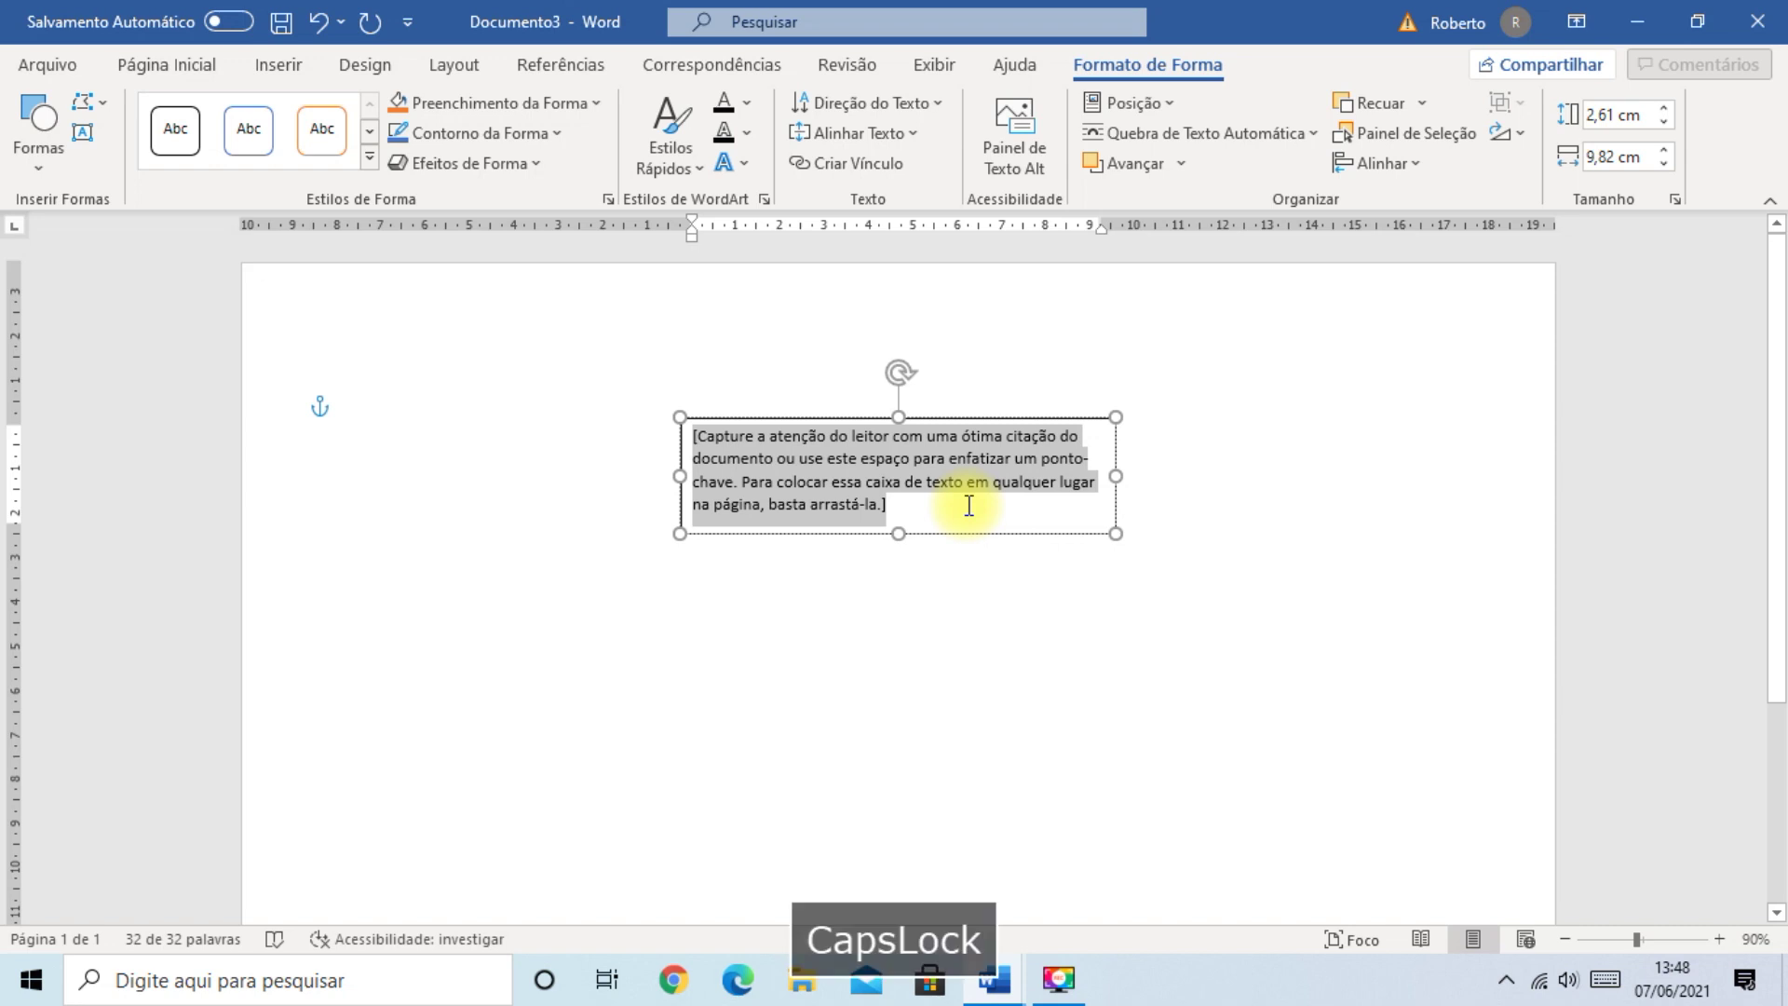
pyautogui.write('SOFTWARE')
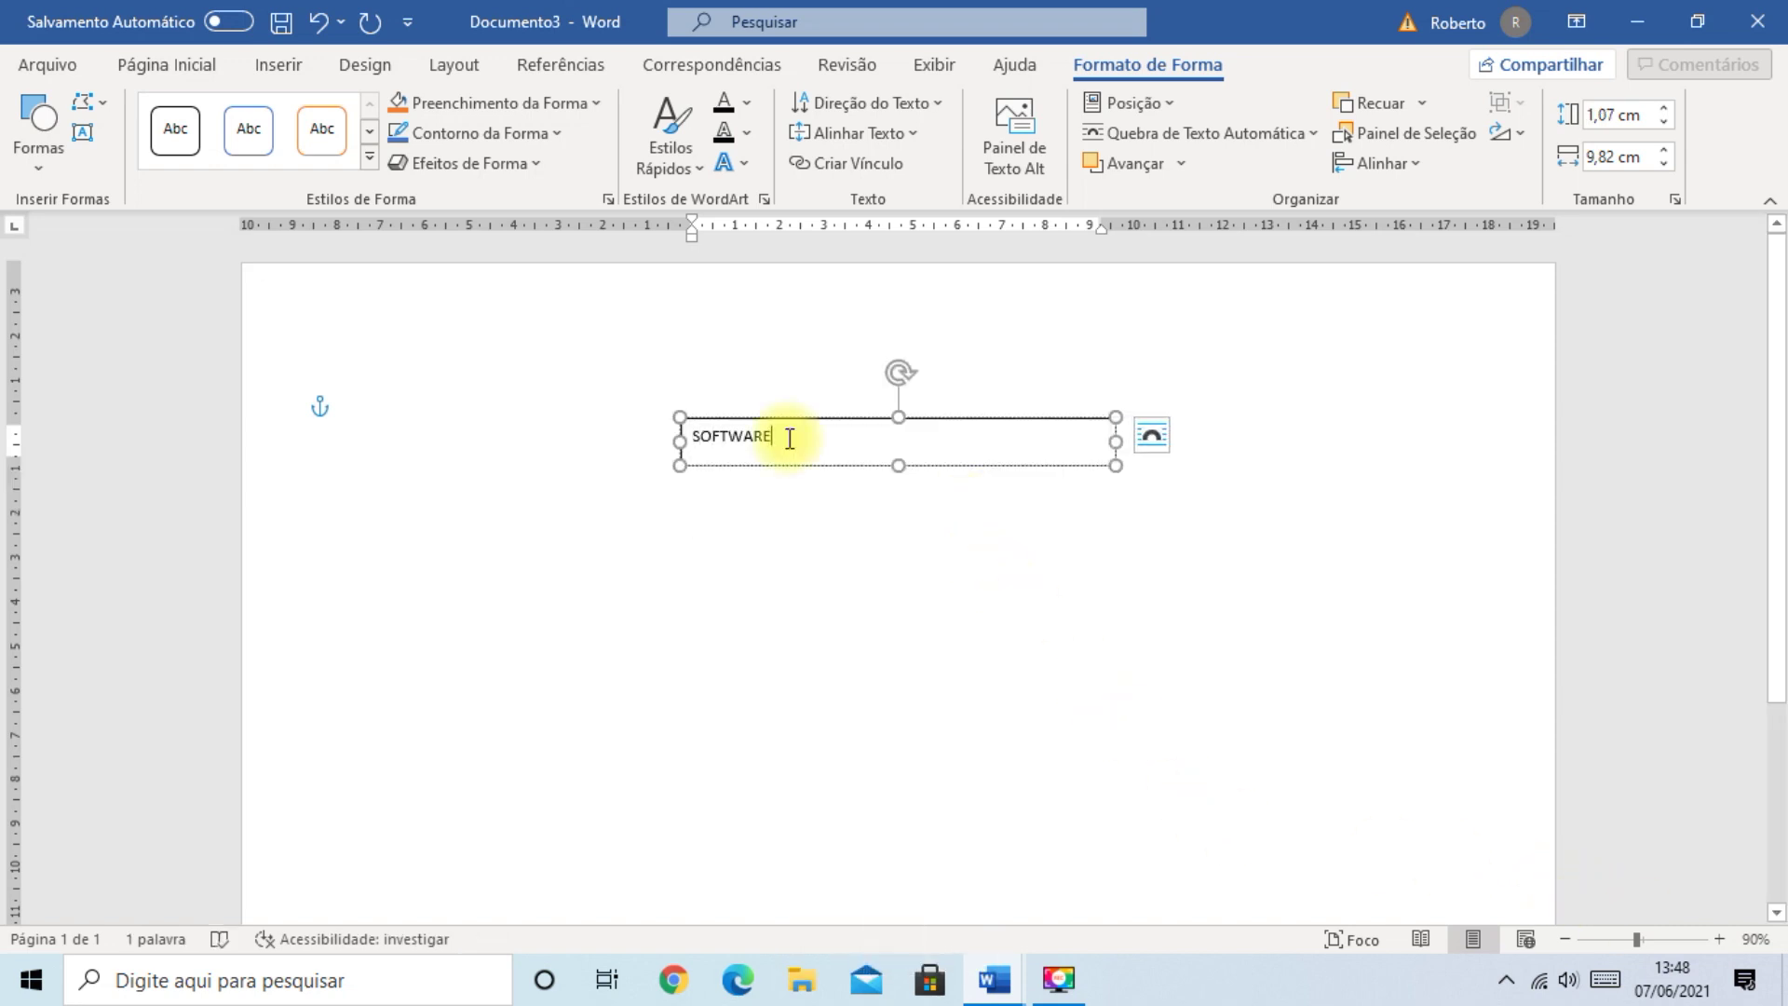
pyautogui.write('S')
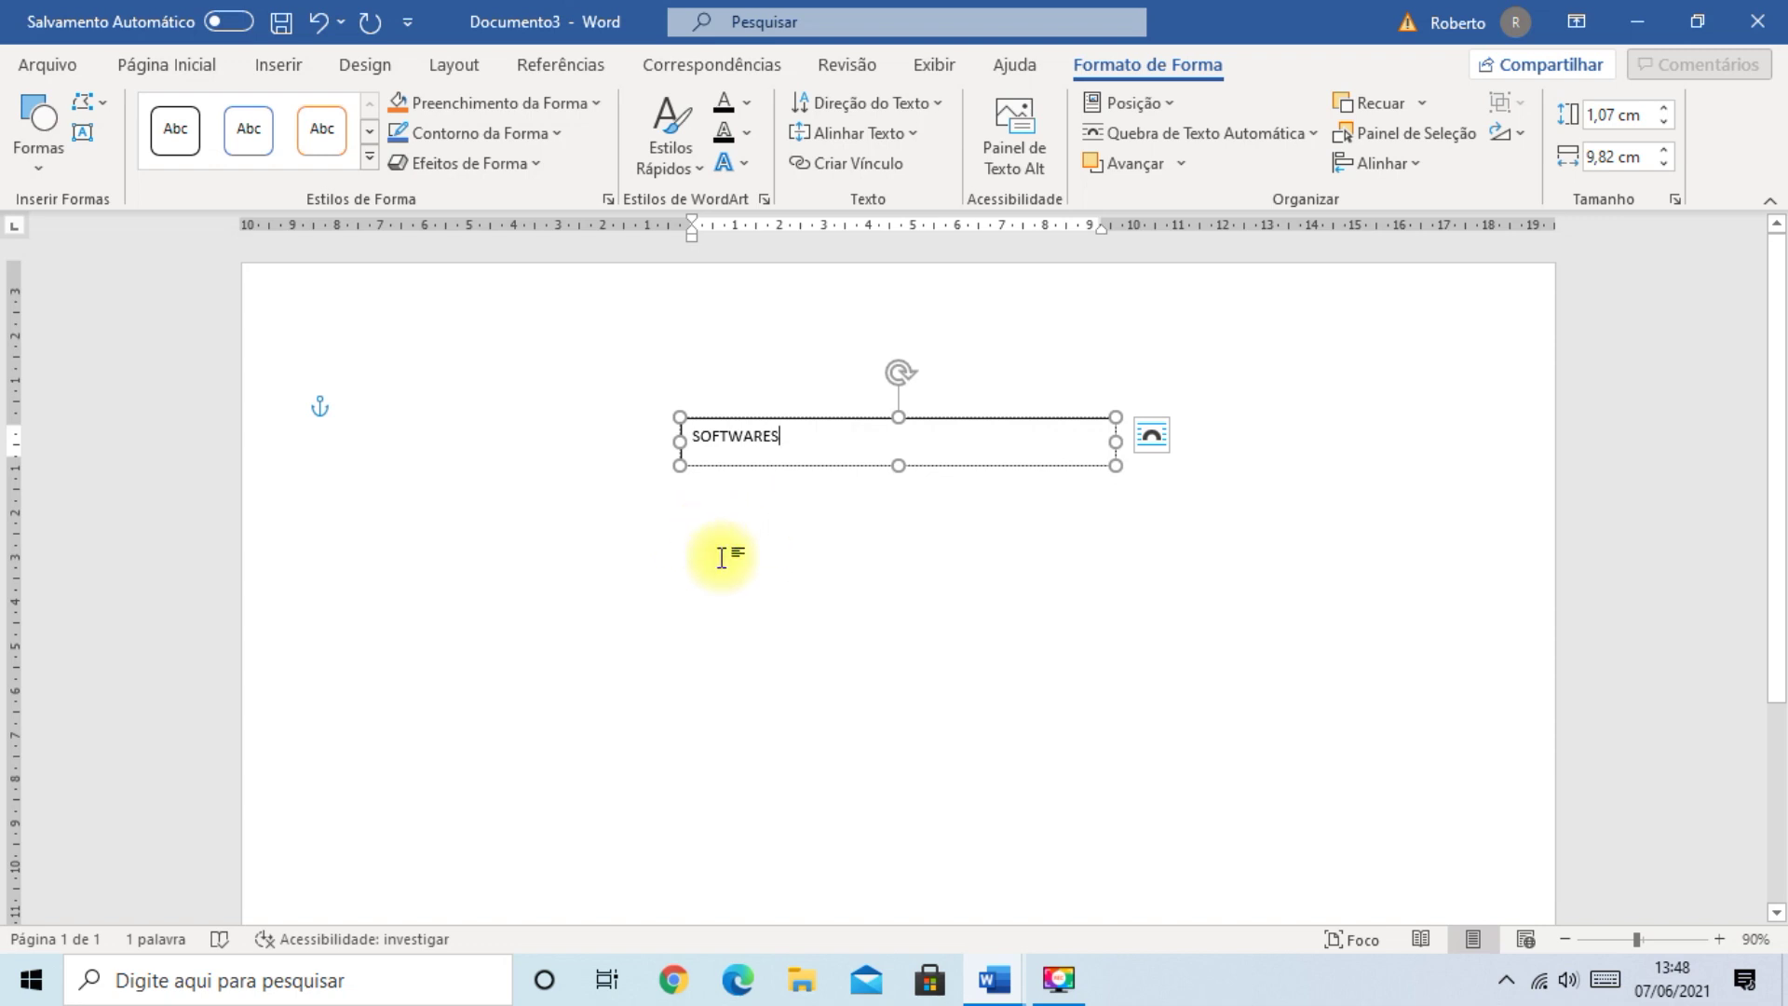
pyautogui.click(915, 624)
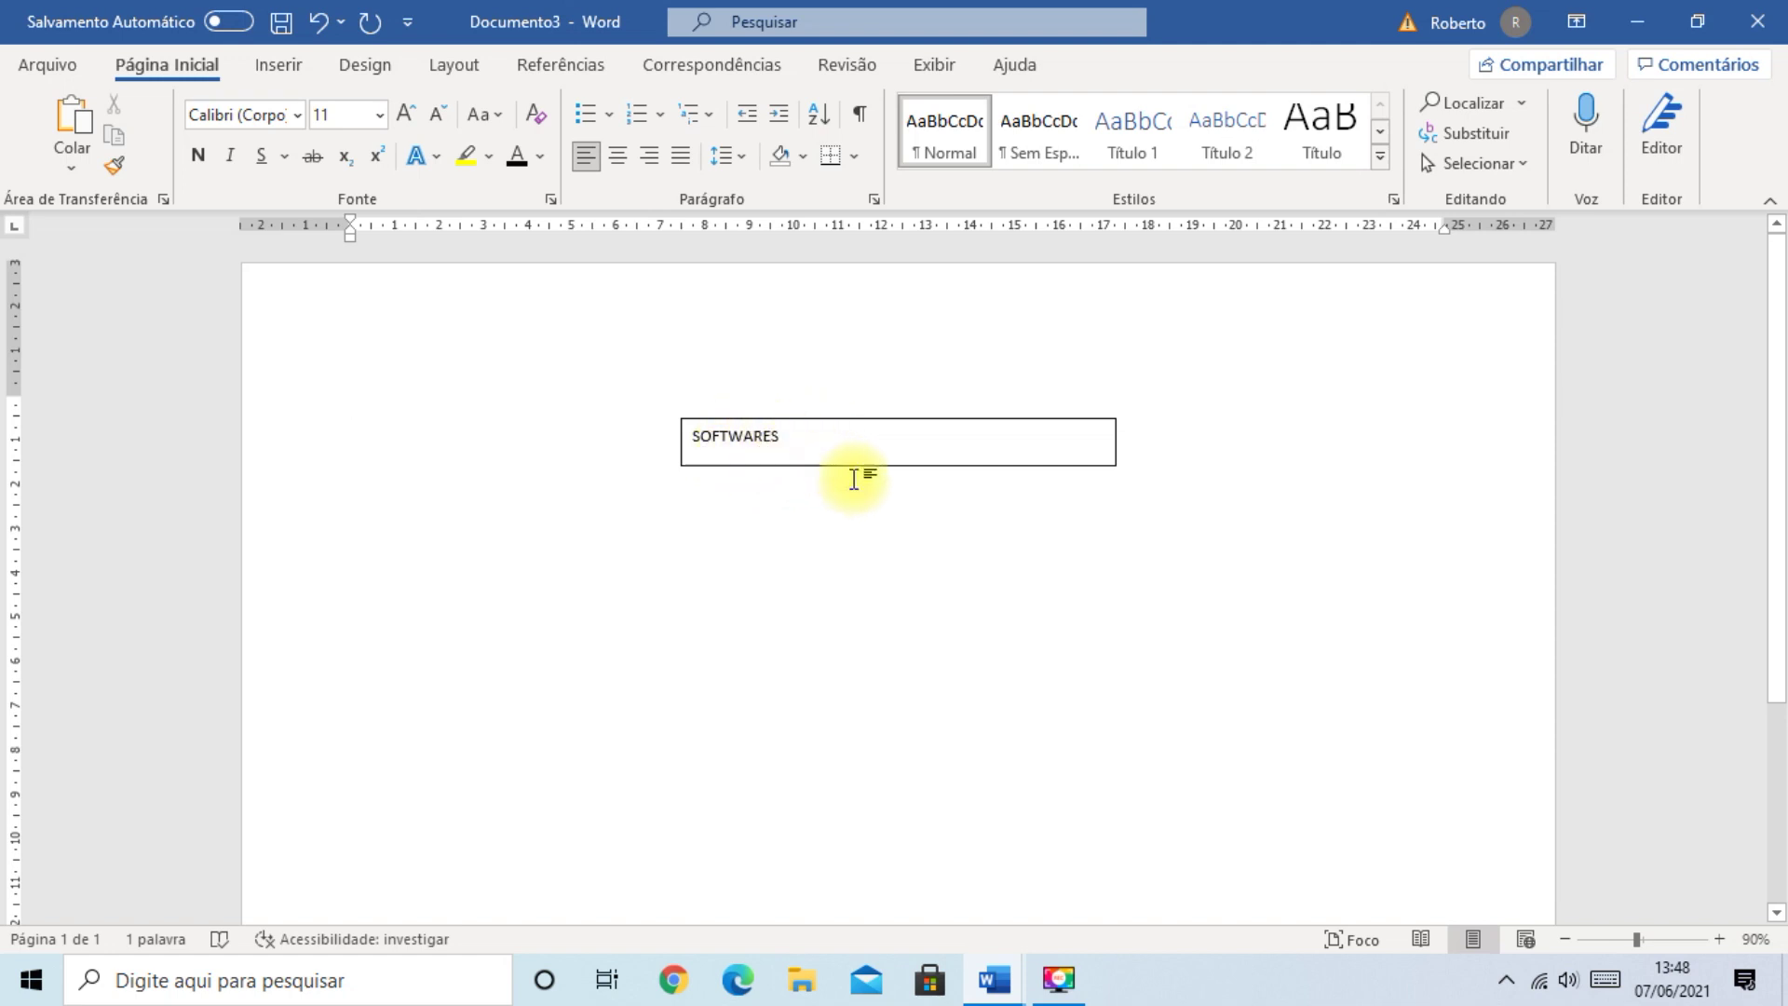
# - Remove the outline of the SOFTWARES text box
pyautogui.click(852, 420)
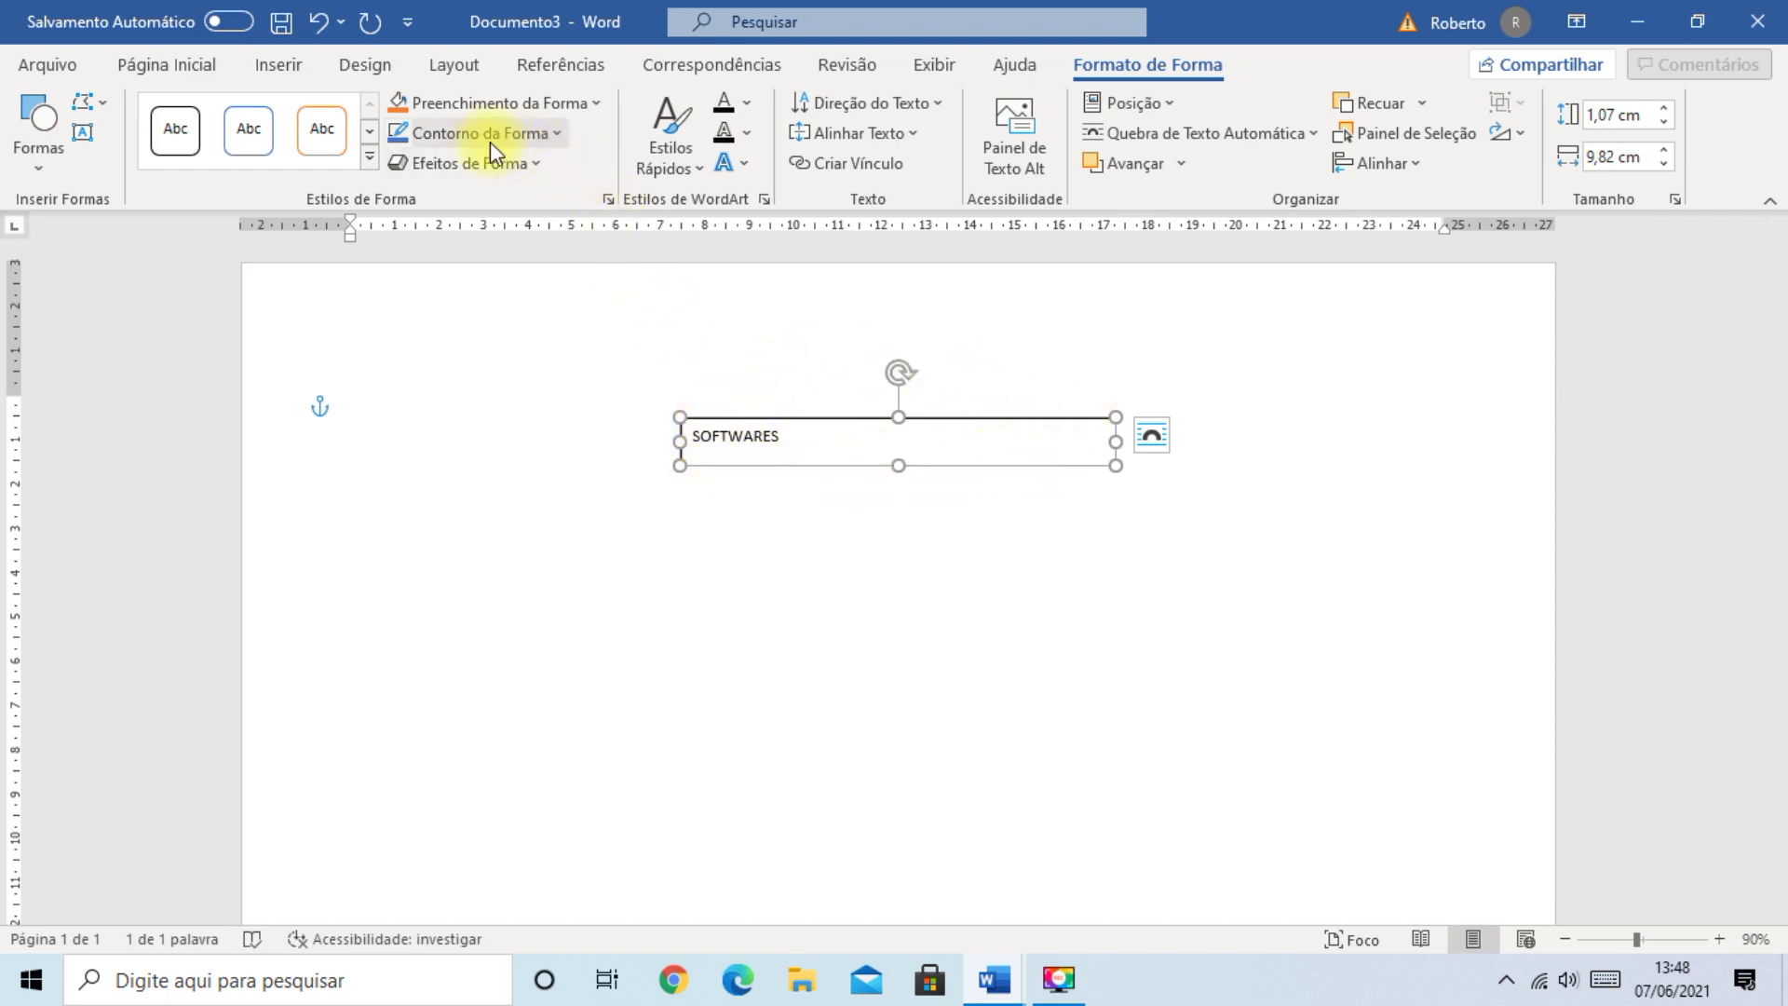
pyautogui.click(556, 133)
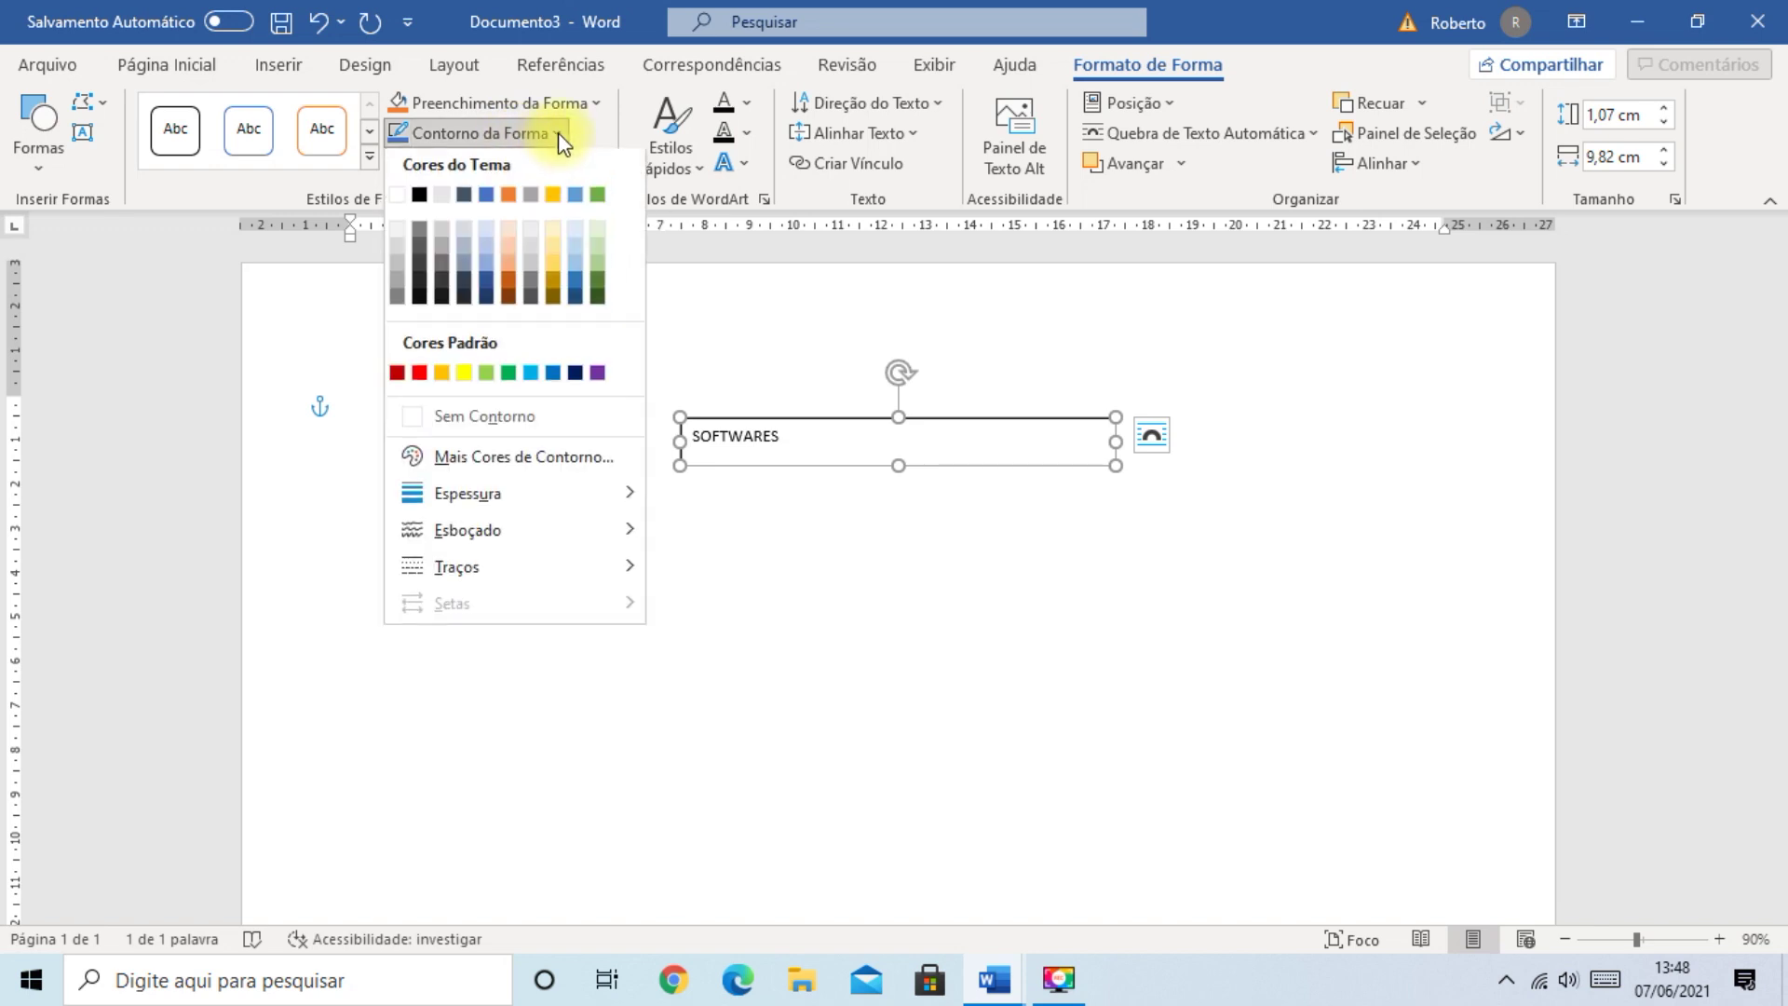
pyautogui.click(477, 427)
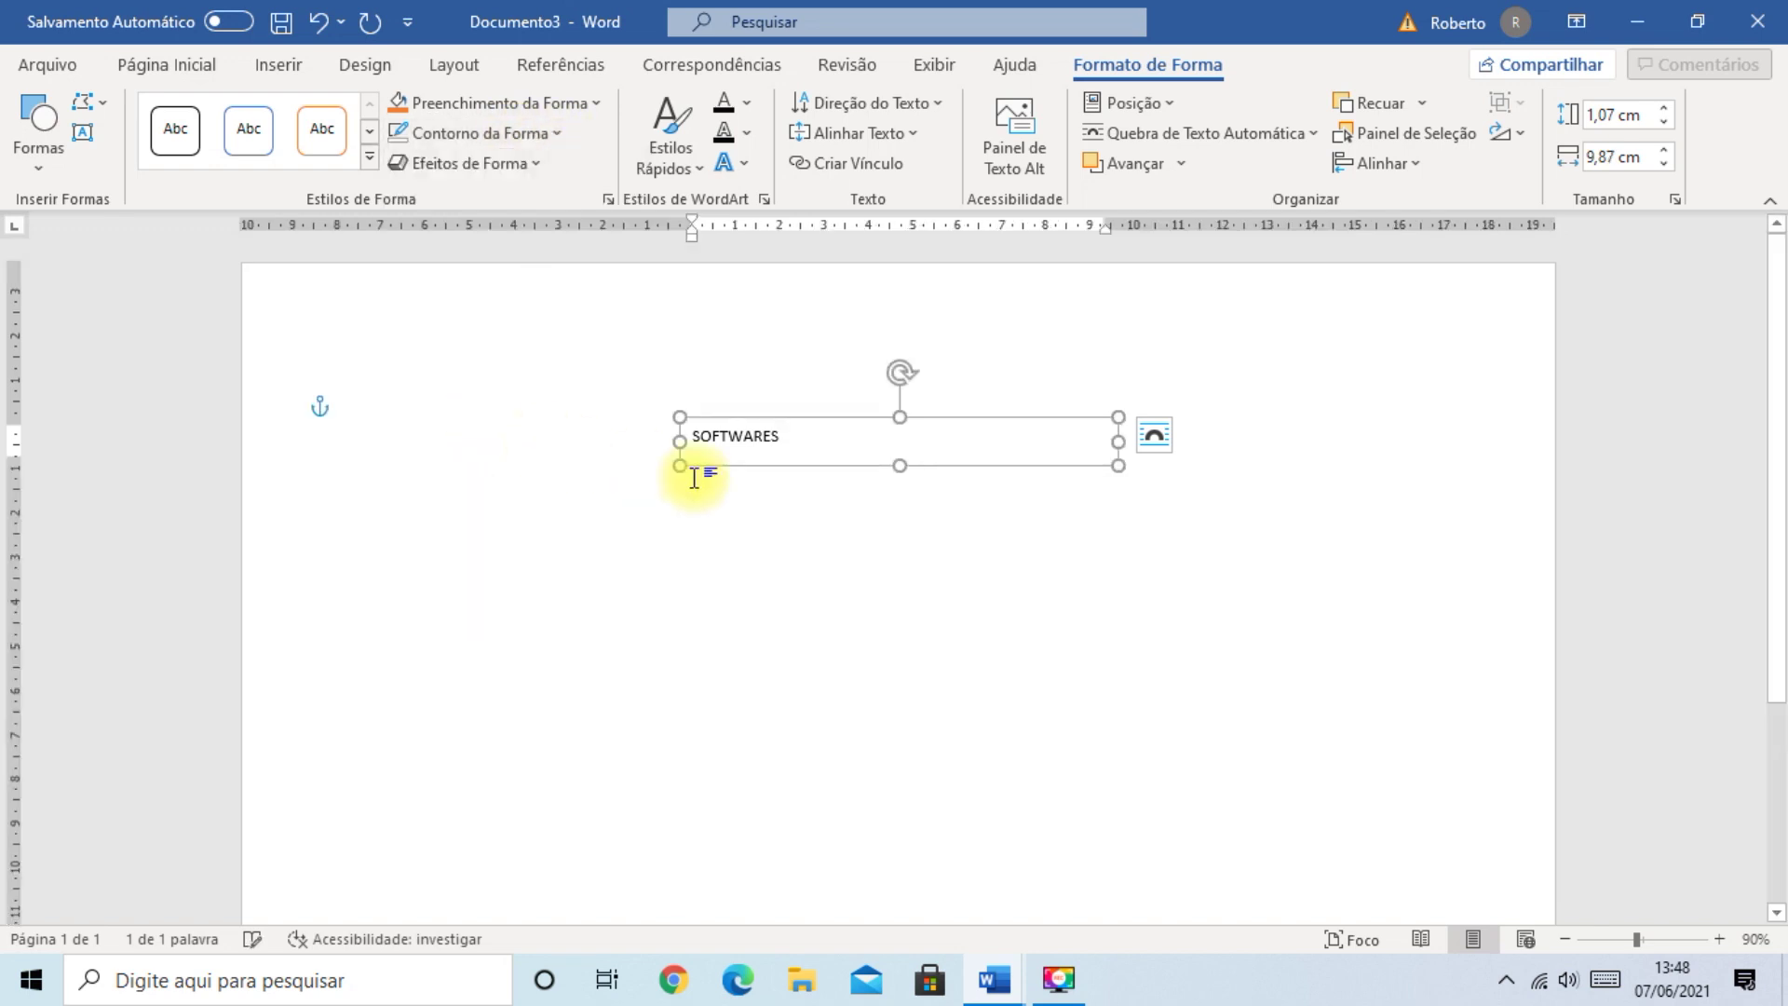
pyautogui.click(812, 541)
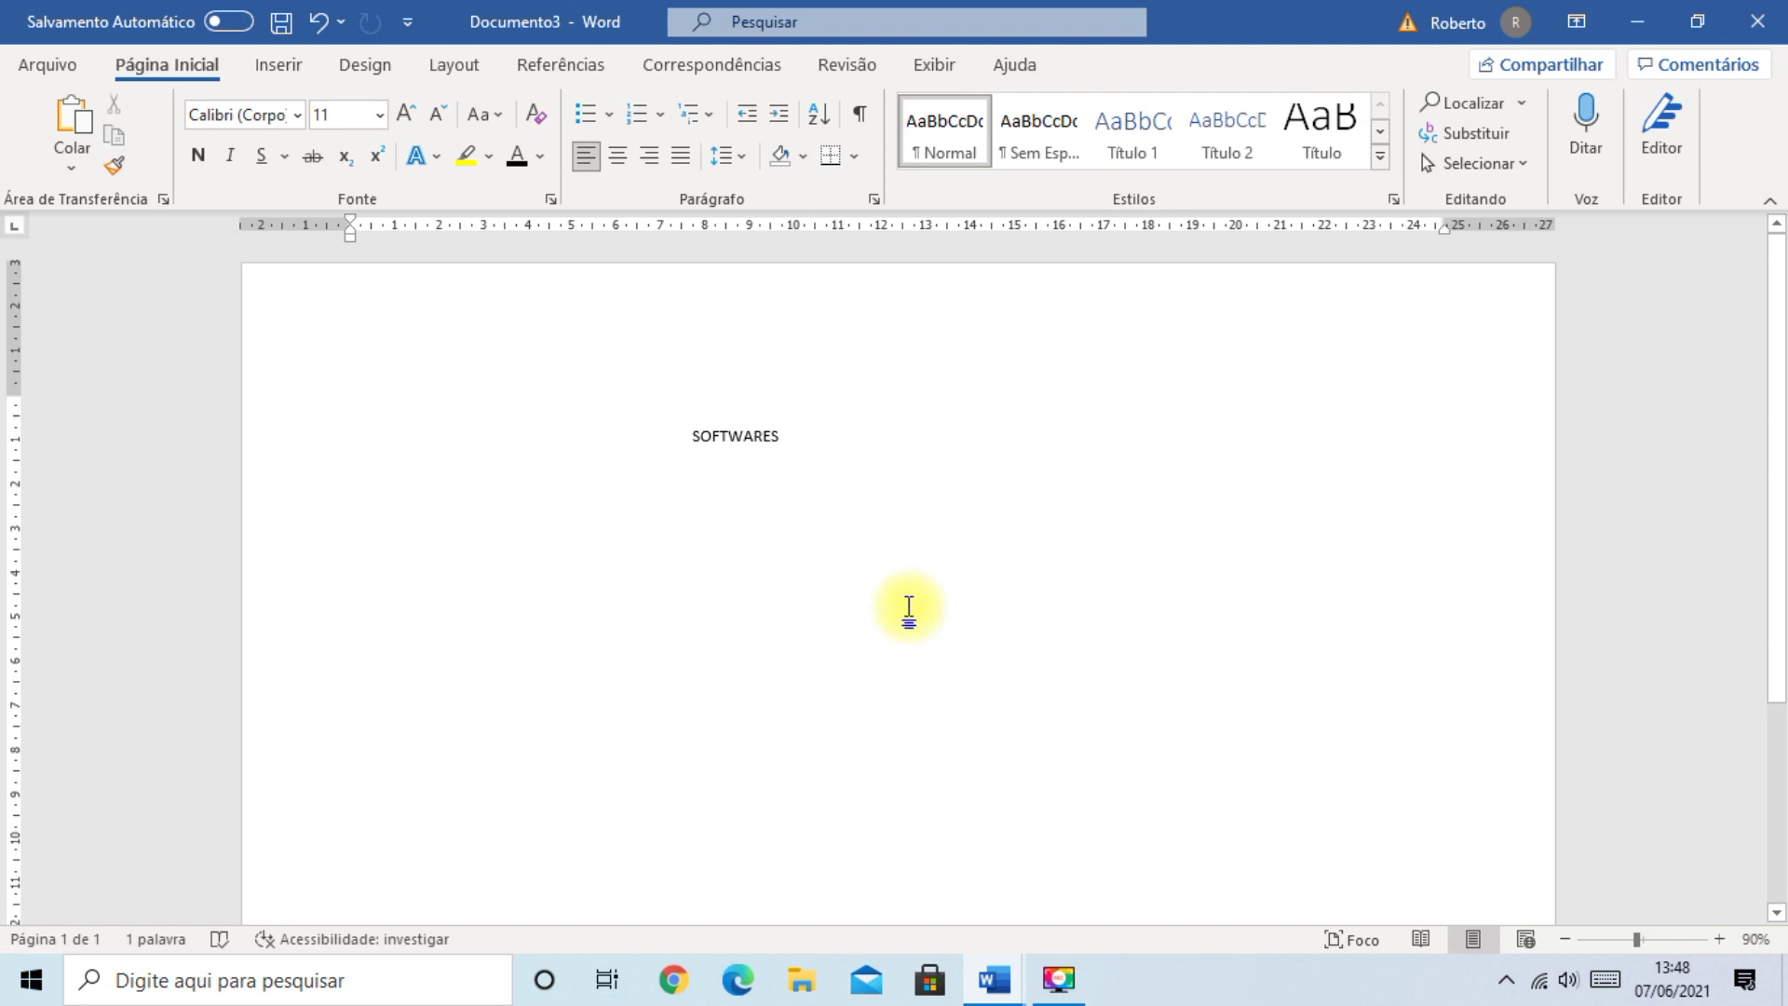
# - Change the font of the SOFTWARES text to LilyUPC
pyautogui.click(787, 435)
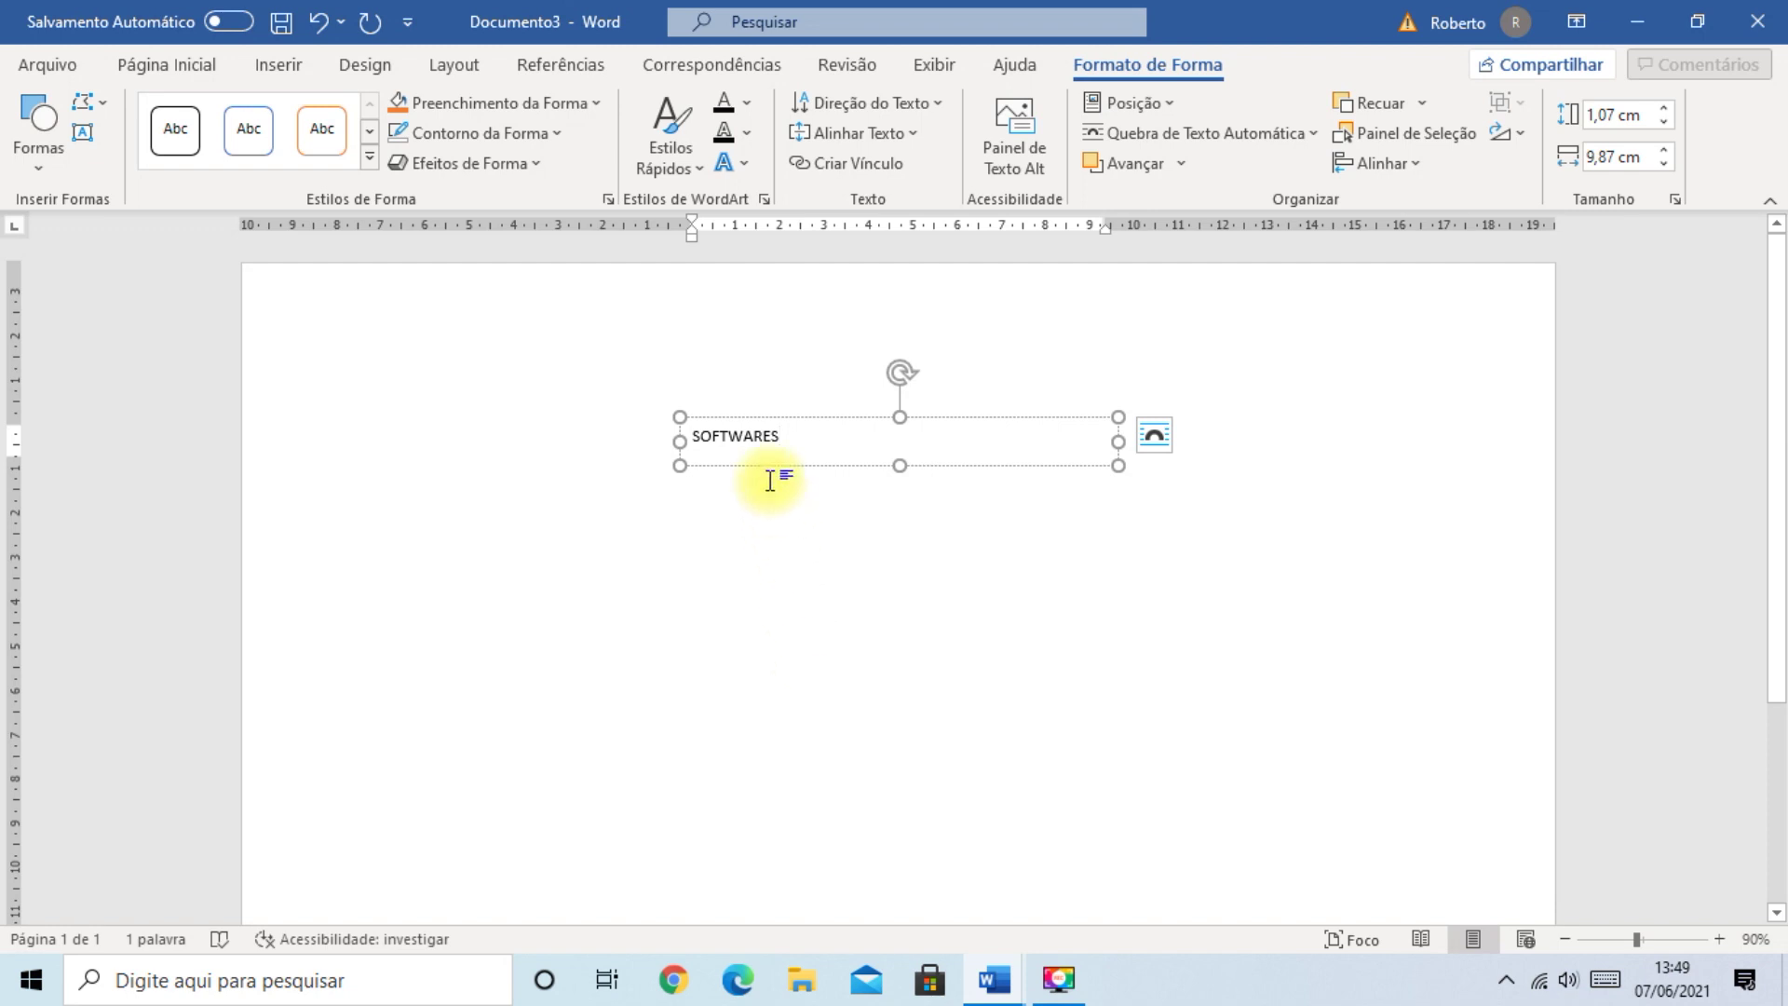
pyautogui.moveTo(794, 433); pyautogui.dragTo(648, 432)
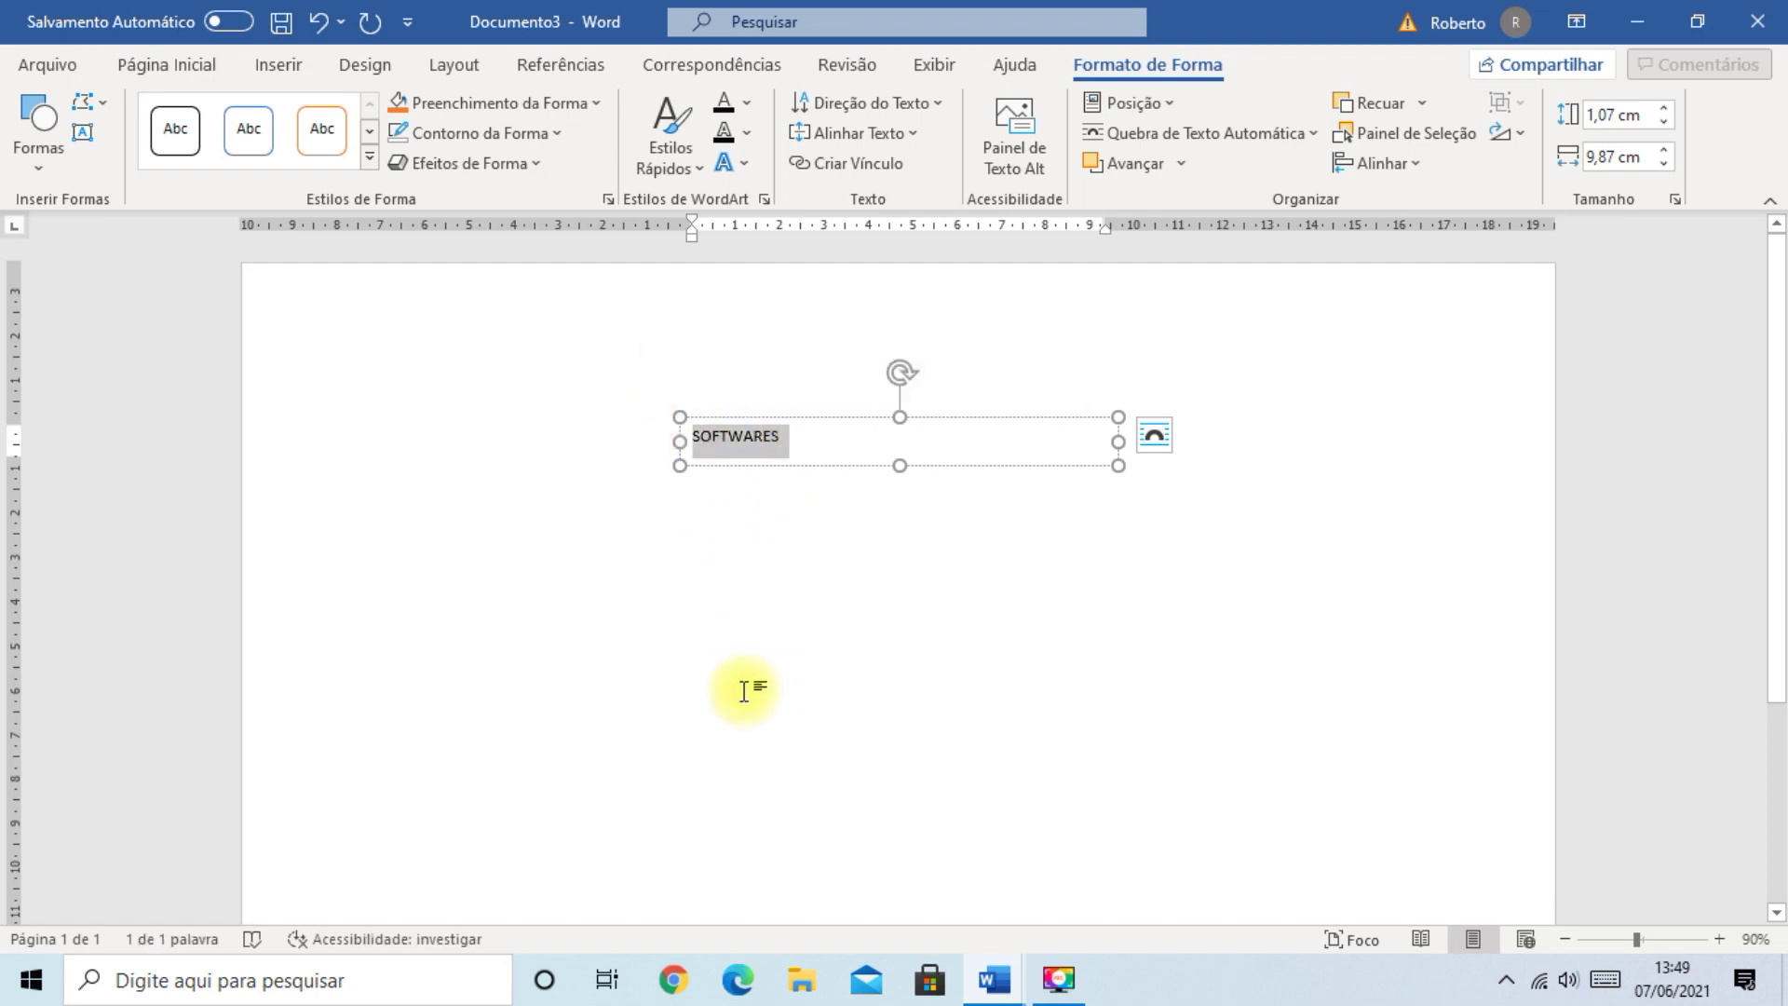
pyautogui.click(165, 67)
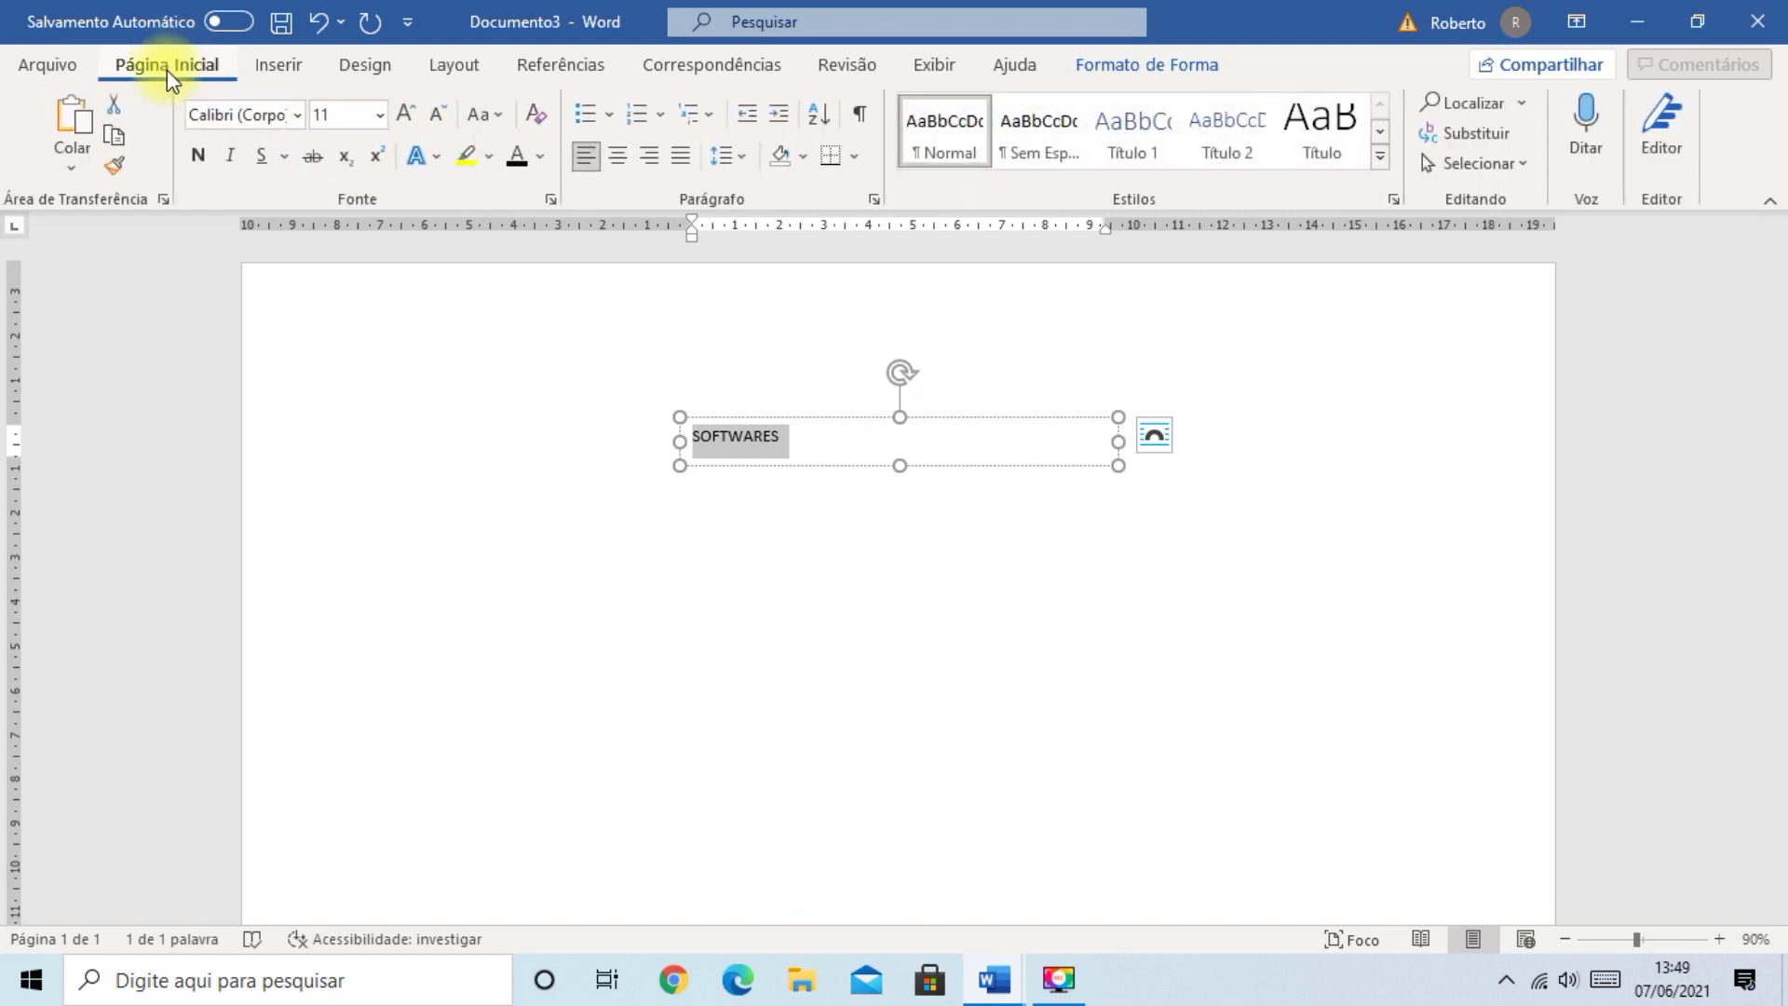
pyautogui.click(300, 115)
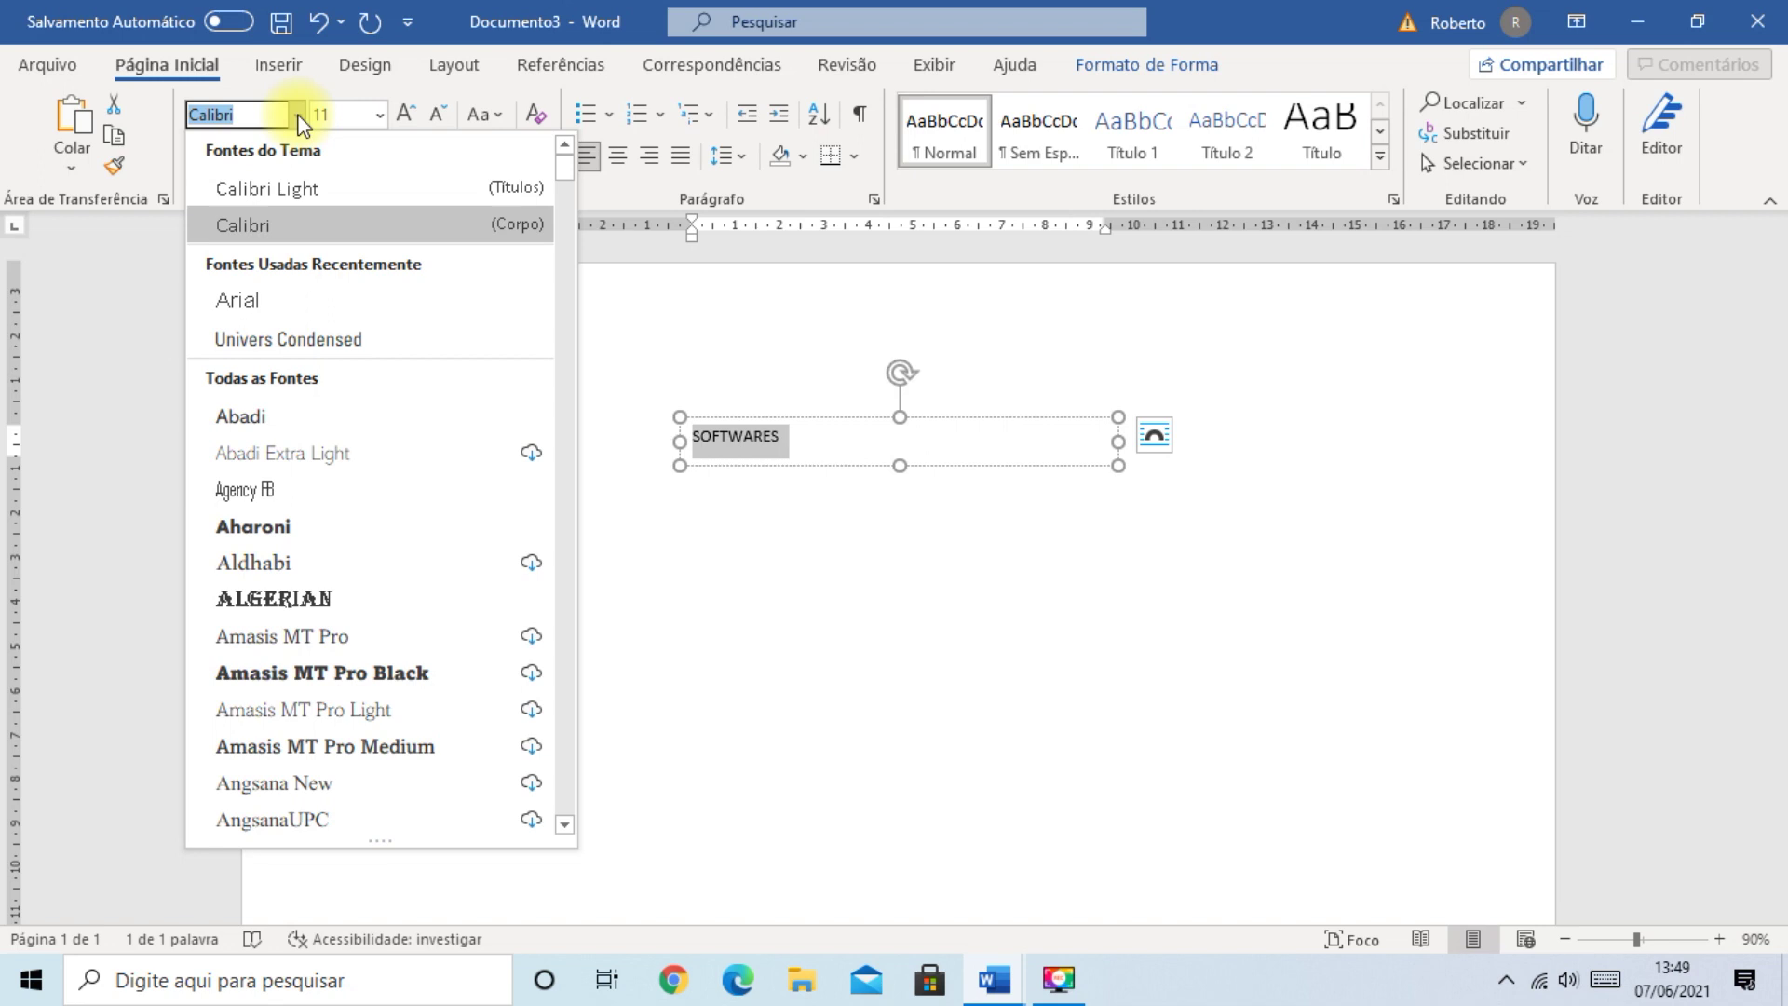
pyautogui.scroll(-15, 260, 818)
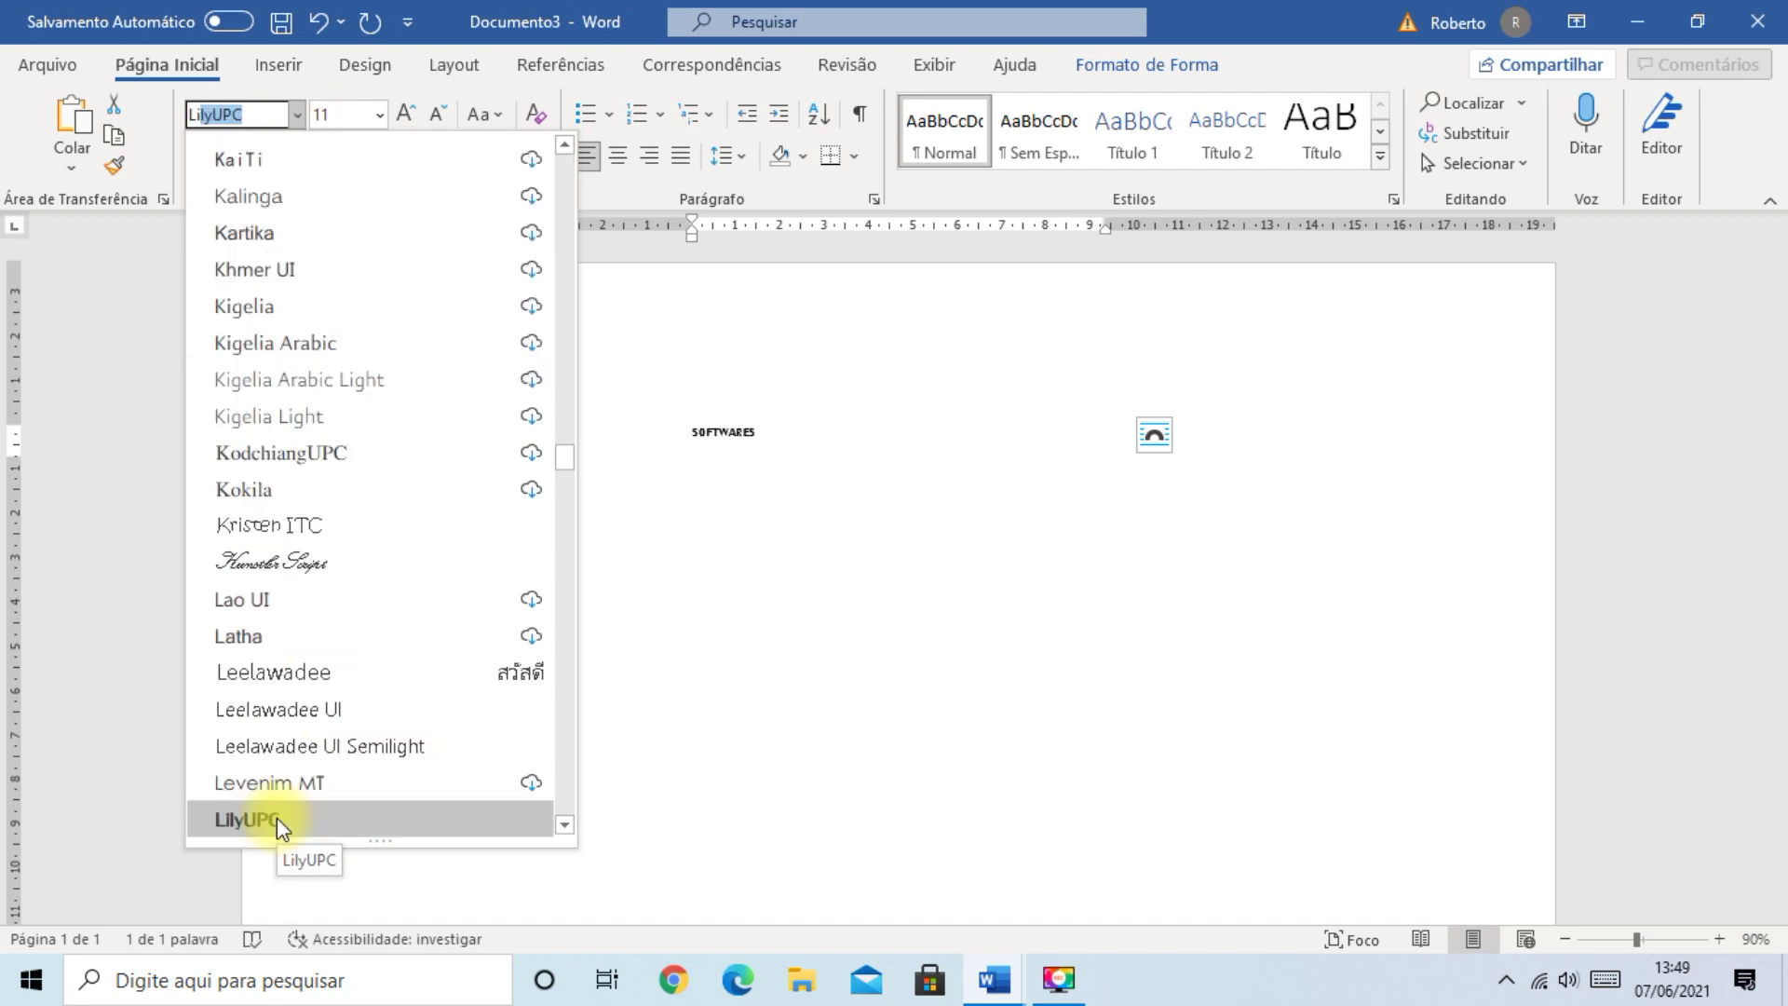
pyautogui.click(260, 819)
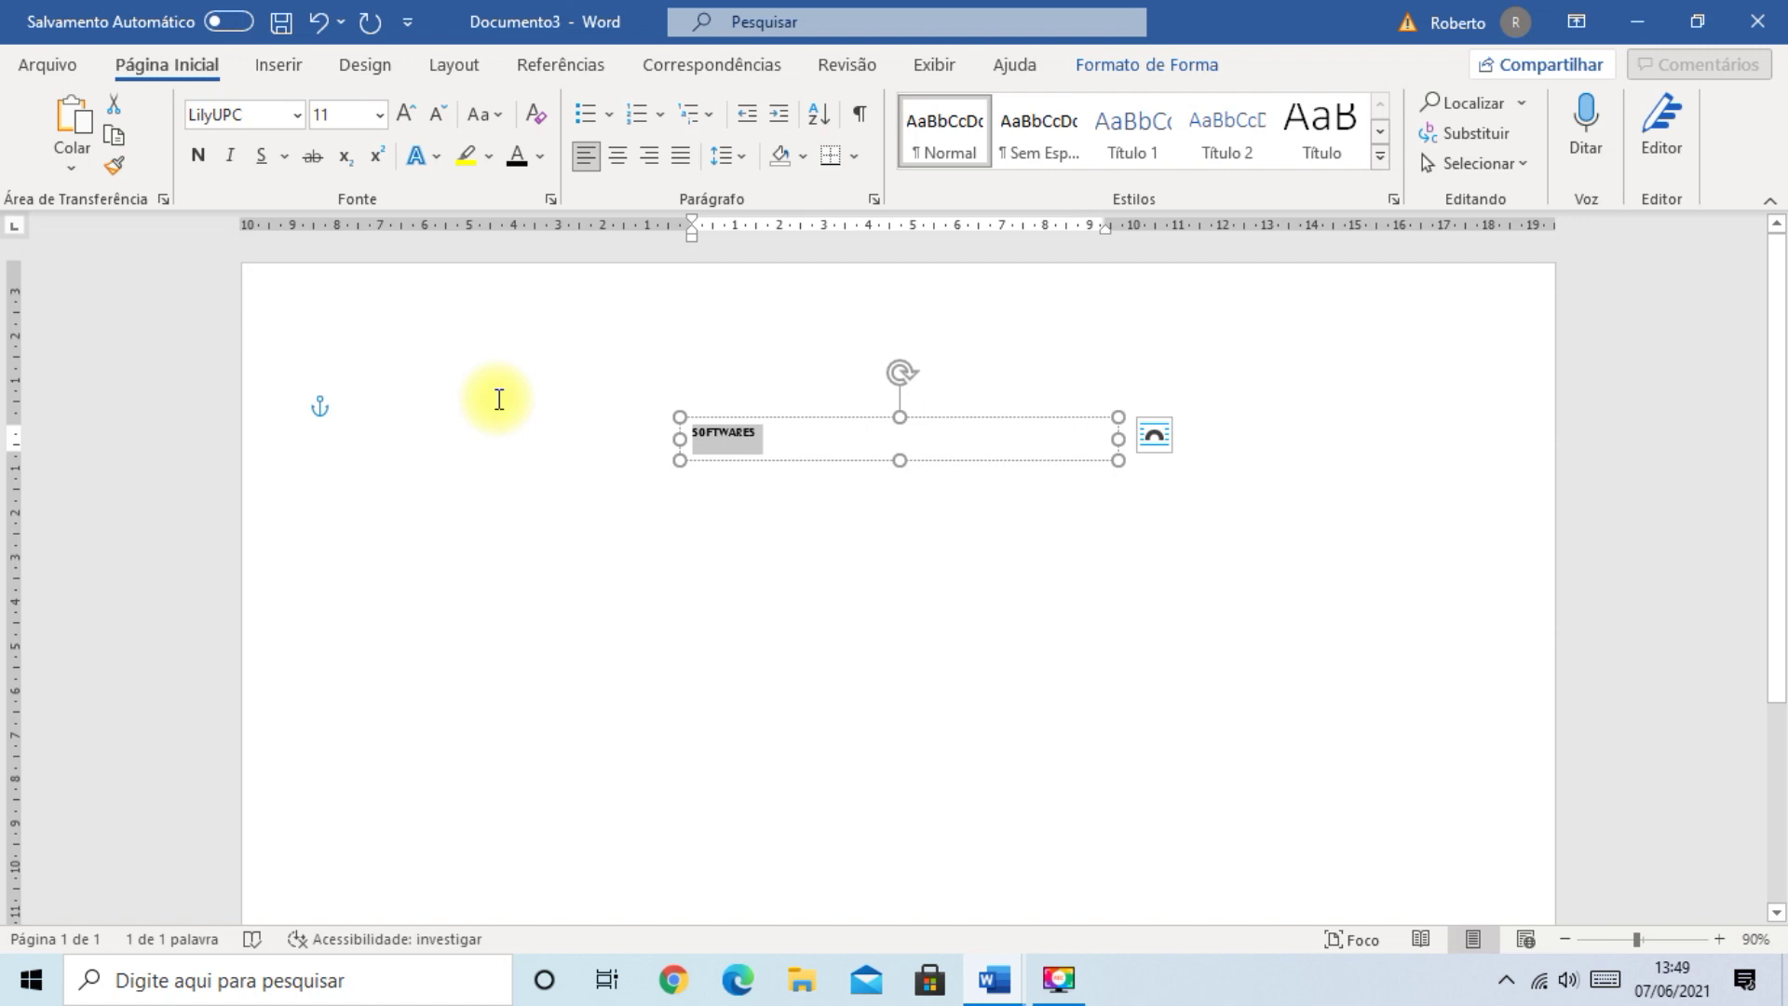
# - Enlarge the SOFTWARES text to font size 55
pyautogui.click(410, 122)
pyautogui.click(409, 123)
pyautogui.click(409, 123)
pyautogui.click(409, 123)
pyautogui.click(410, 123)
pyautogui.click(410, 123)
pyautogui.click(410, 123)
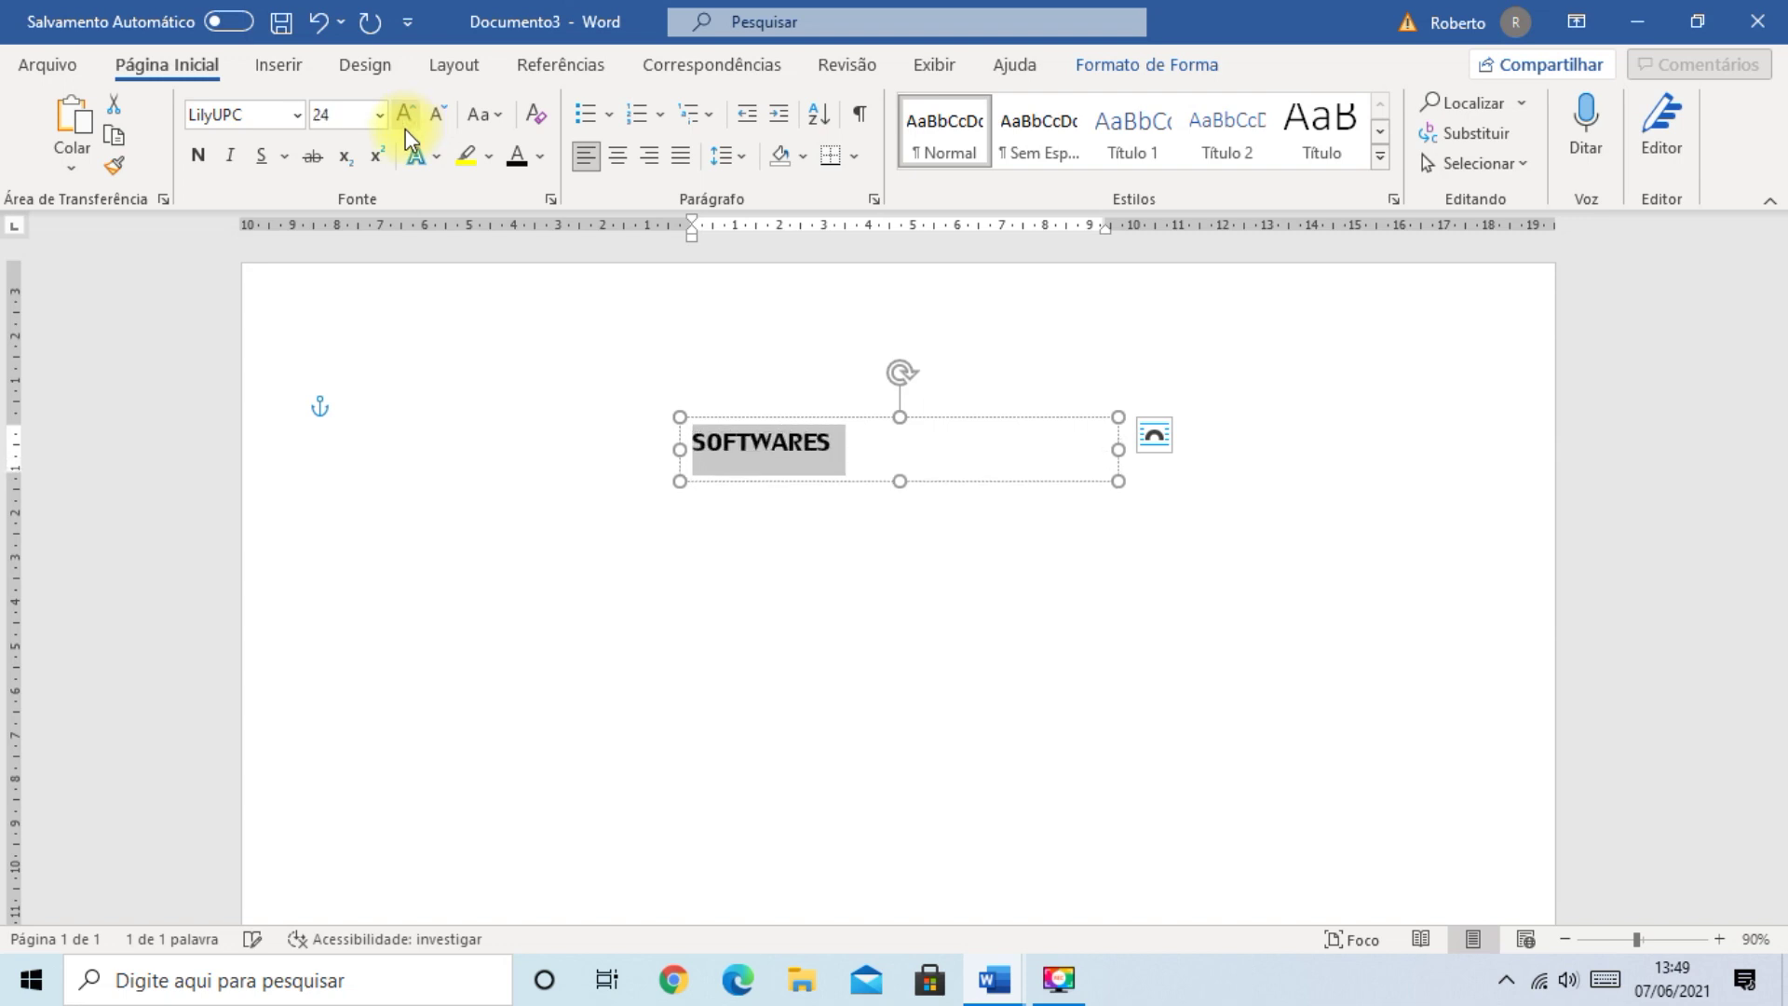
pyautogui.click(405, 125)
pyautogui.click(405, 125)
pyautogui.click(405, 125)
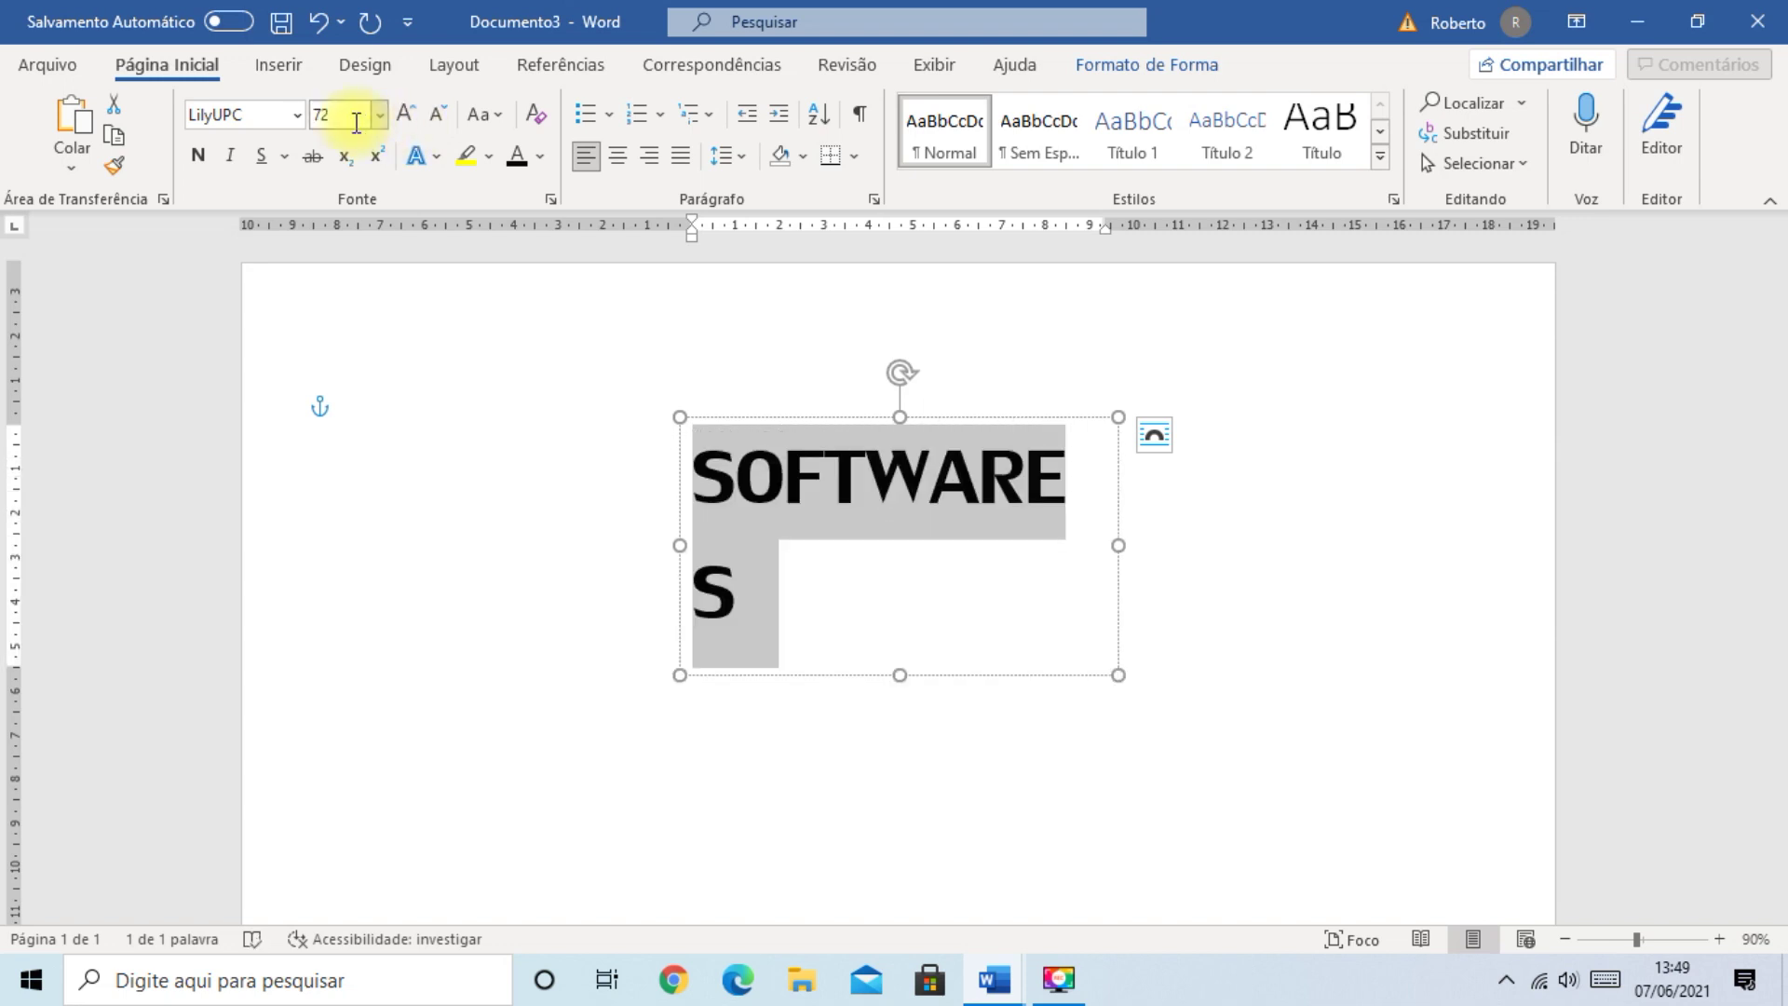
pyautogui.click(356, 119)
pyautogui.write('55')
pyautogui.press('Return')
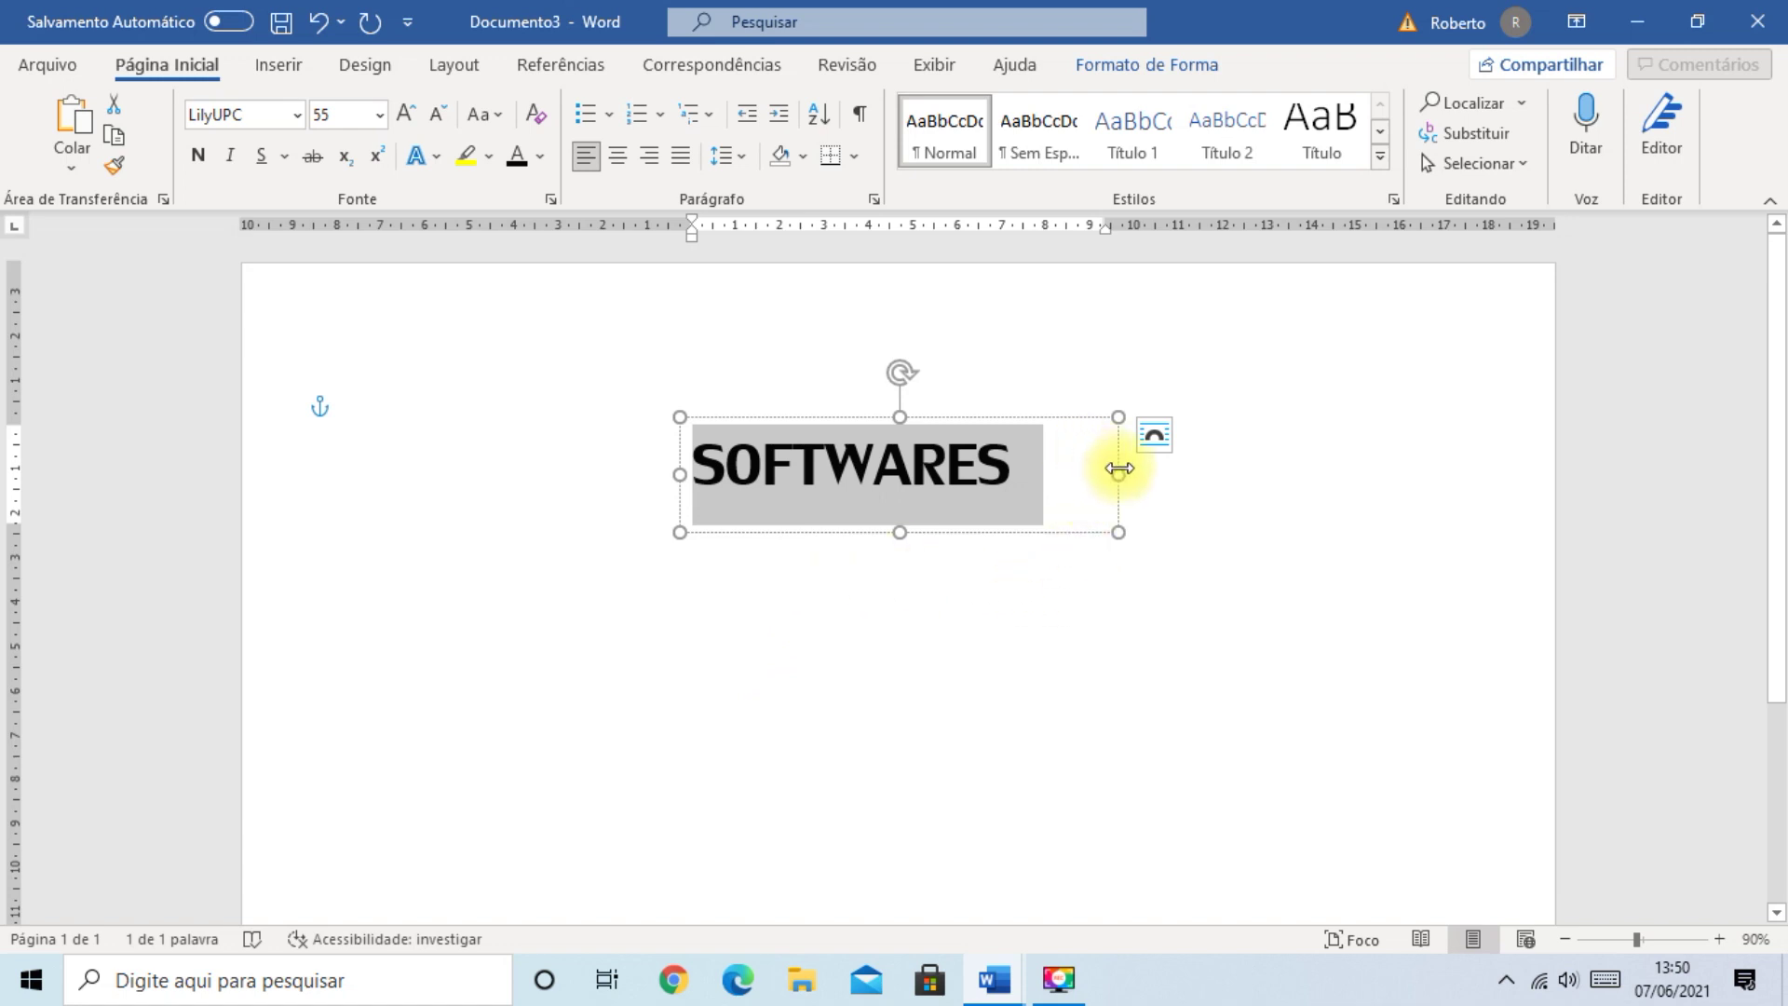
# - Narrow the text box to fit the word SOFTWARES and move it down toward the middle of the page
pyautogui.moveTo(1118, 470); pyautogui.dragTo(1081, 474)
pyautogui.moveTo(1043, 474); pyautogui.dragTo(1037, 474)
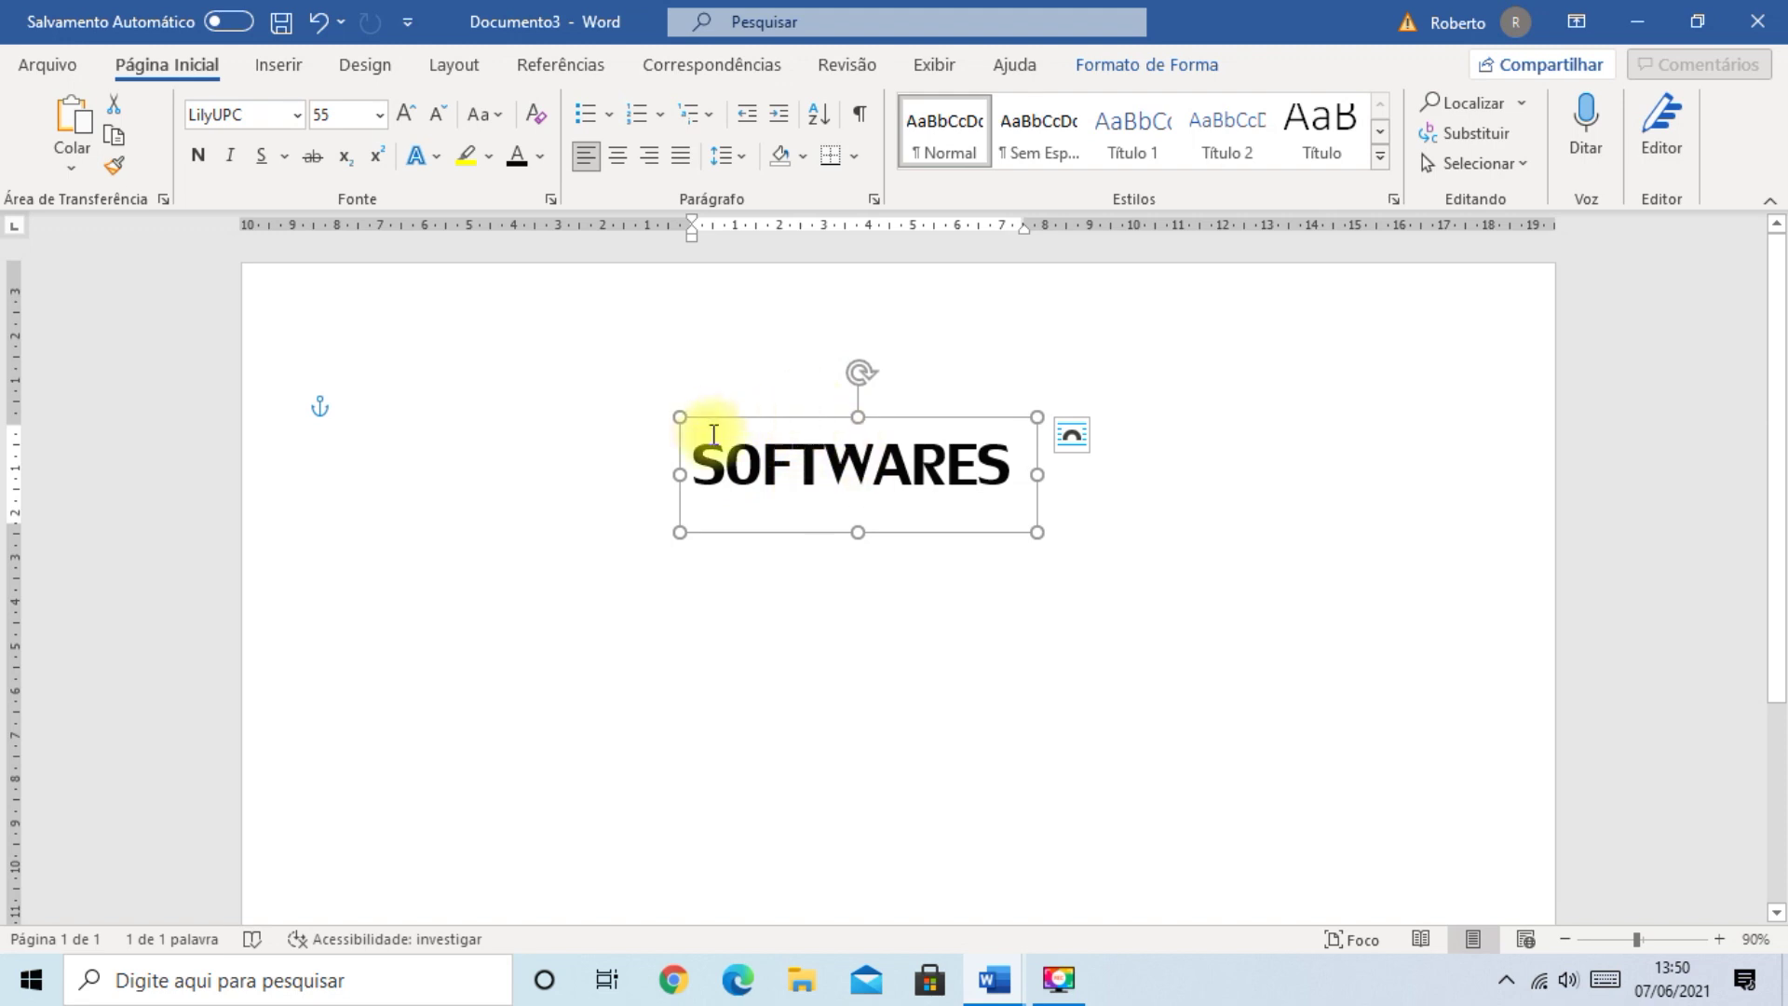
pyautogui.moveTo(769, 415); pyautogui.dragTo(754, 631)
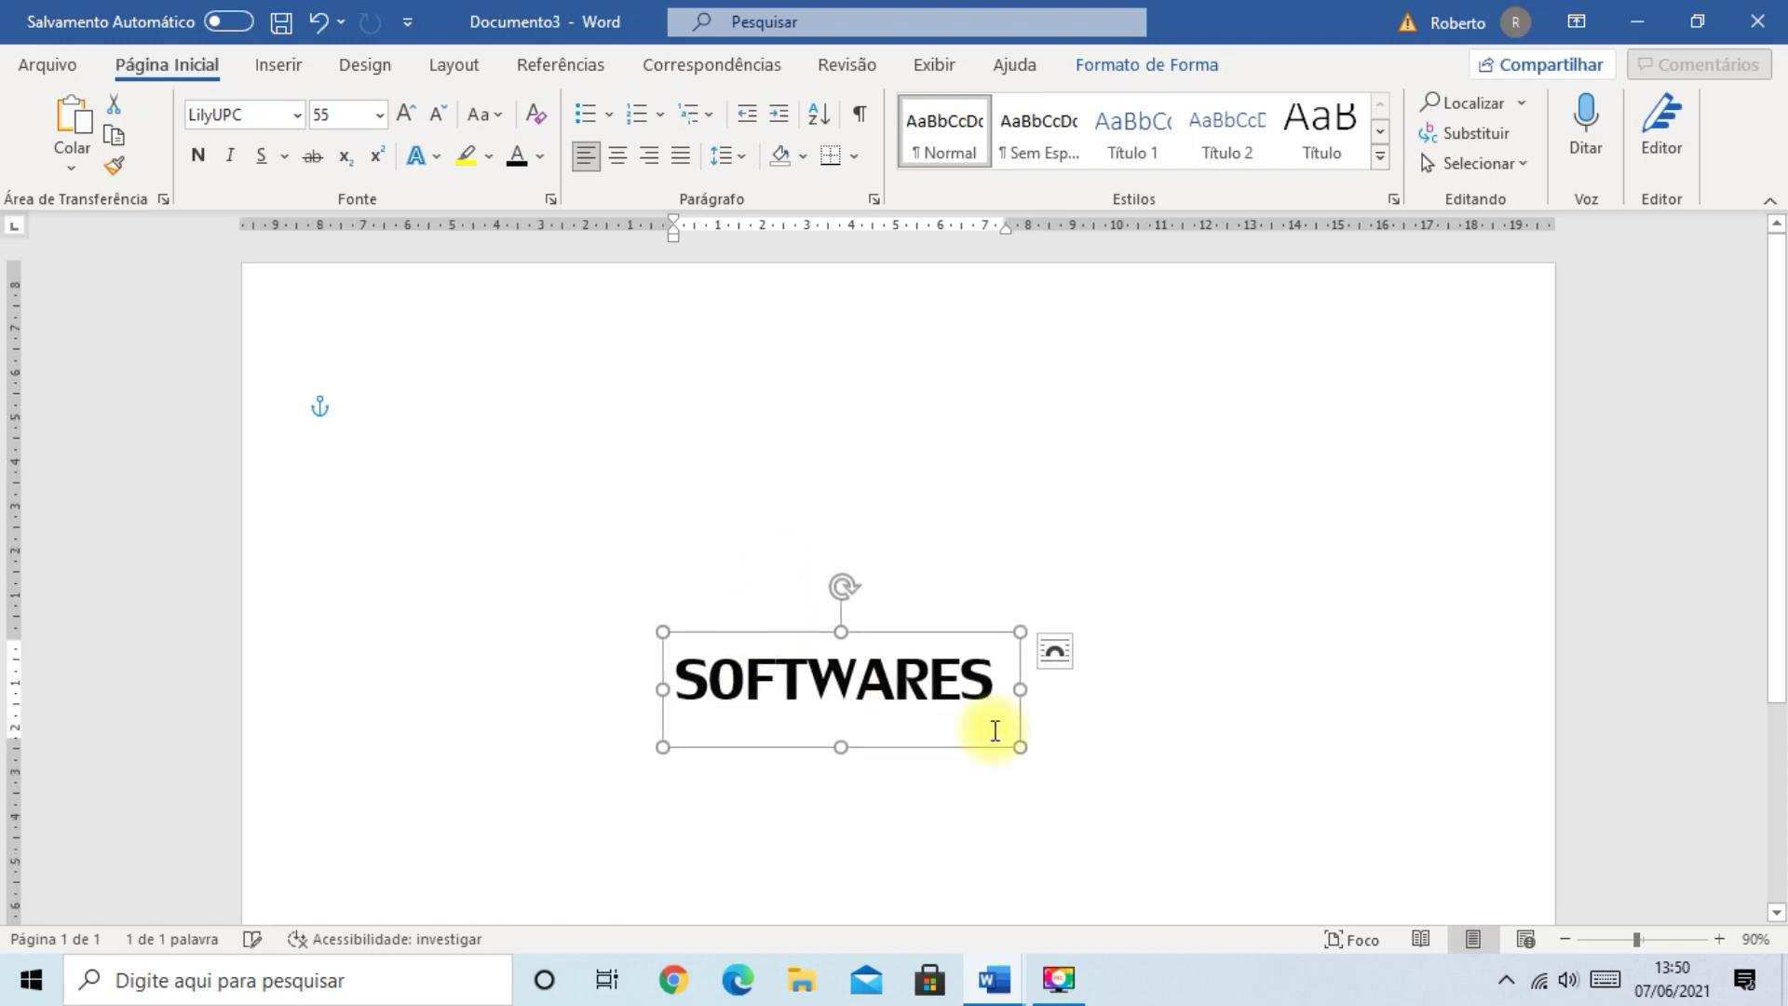
pyautogui.moveTo(931, 634)
pyautogui.mouseDown()
pyautogui.moveTo(941, 610)
pyautogui.moveTo(919, 652)
pyautogui.mouseUp()
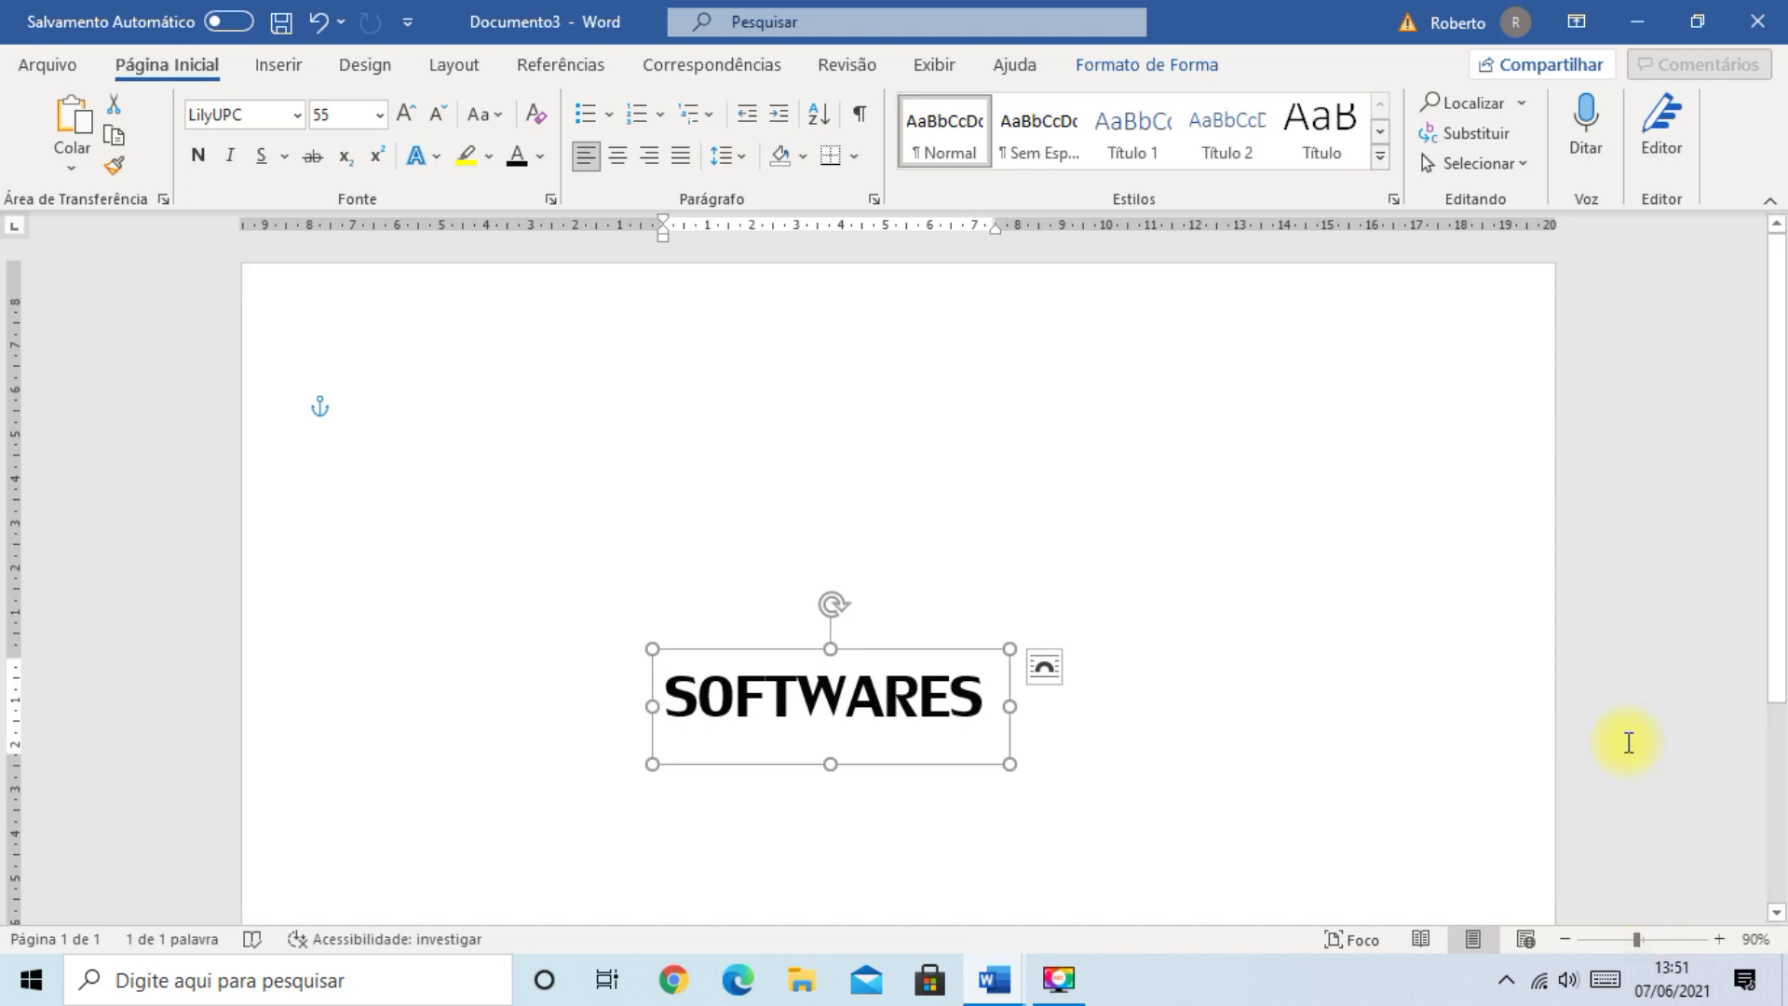
# - Draw a curved arrow connector about 4.4 cm wide and 4.4 cm high, rising rightward from just above SOFTWARES
pyautogui.click(277, 67)
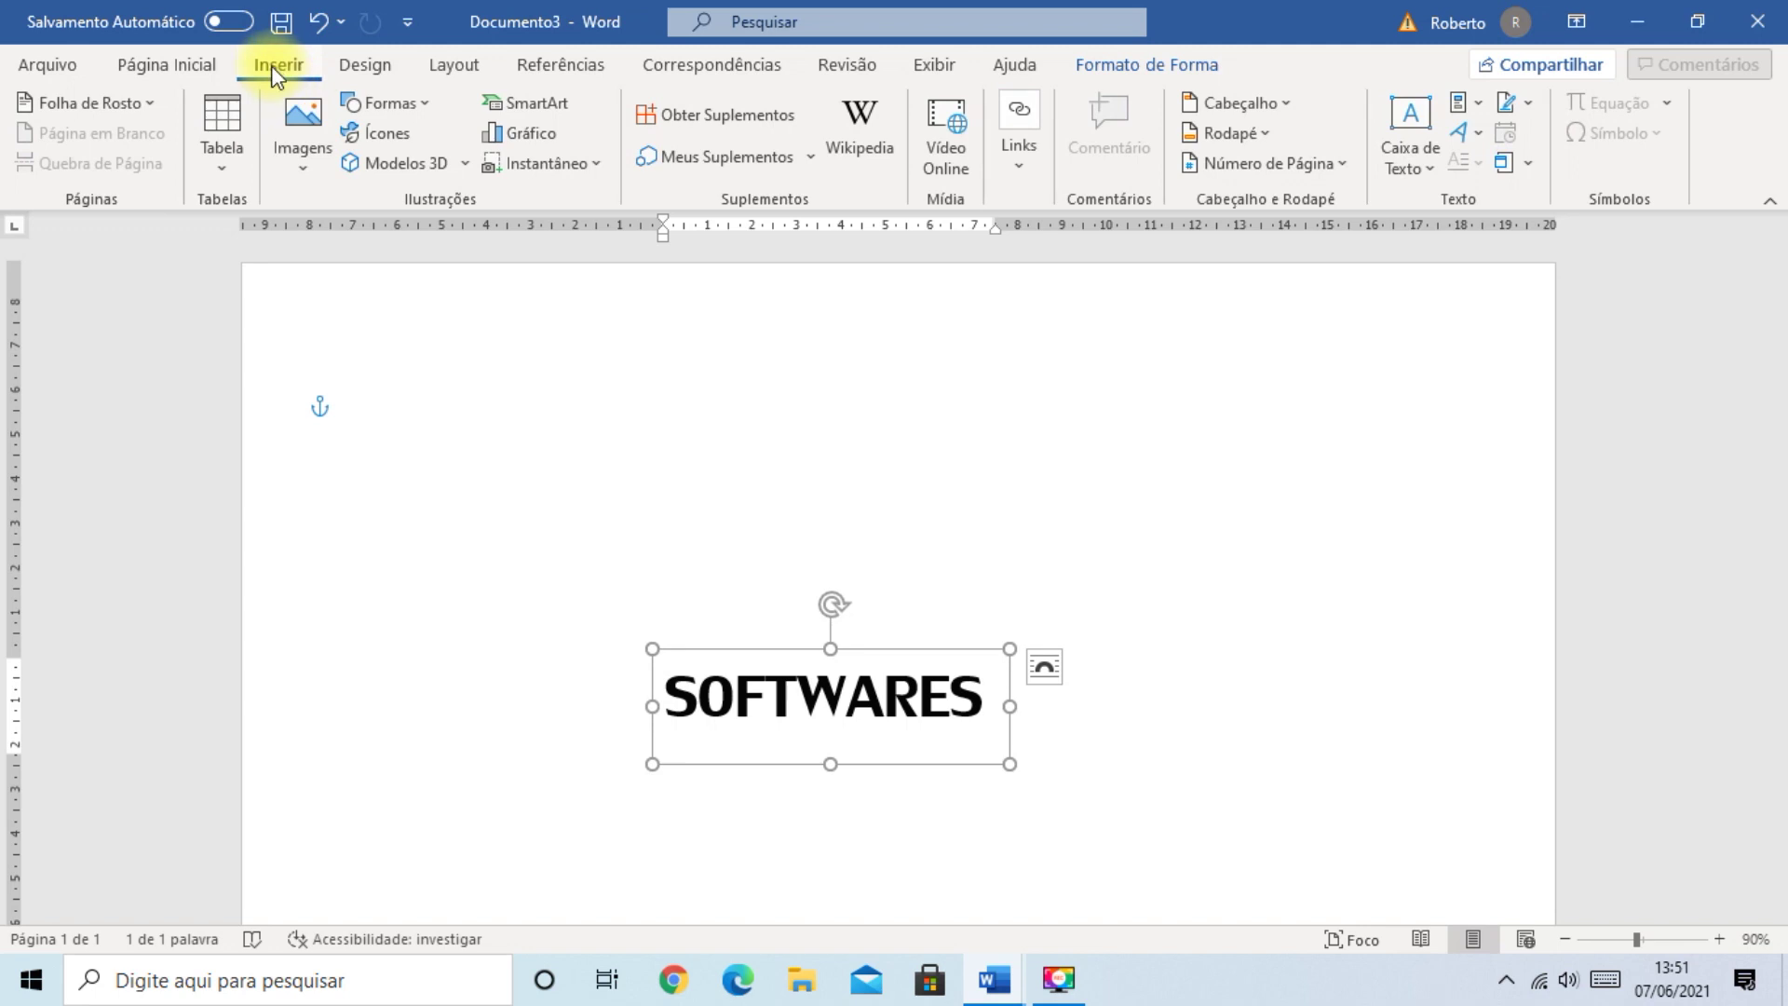
pyautogui.click(412, 104)
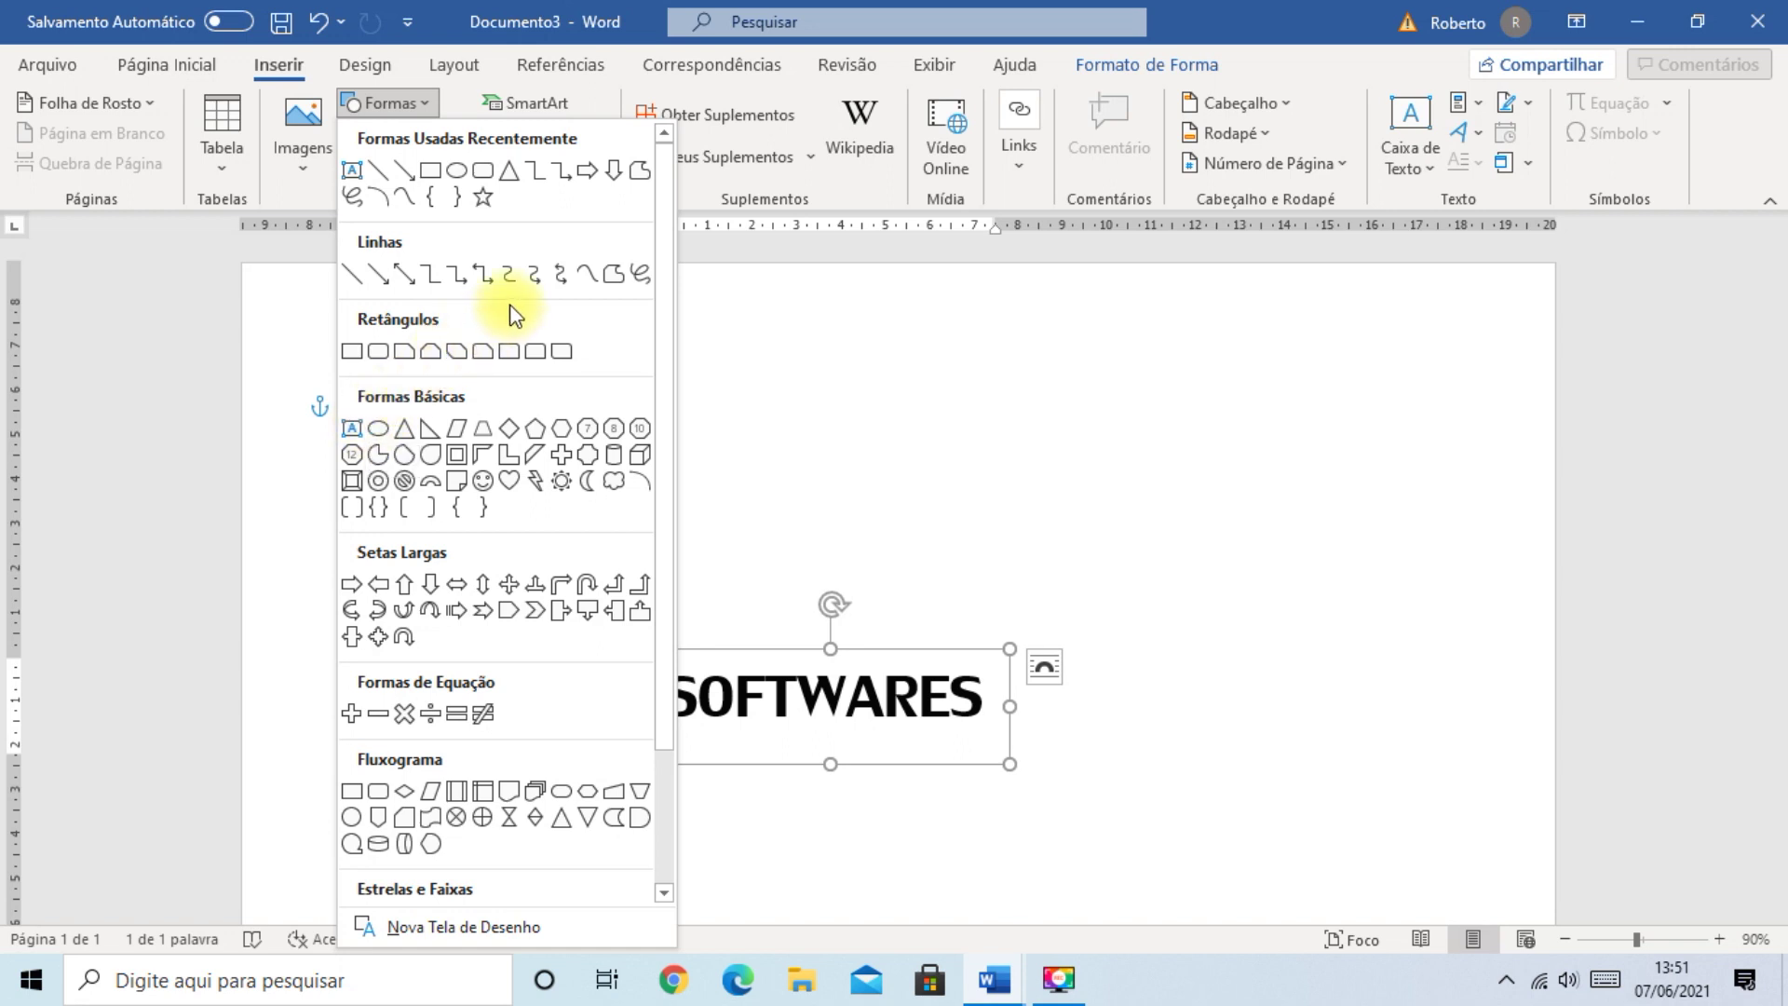
pyautogui.click(535, 273)
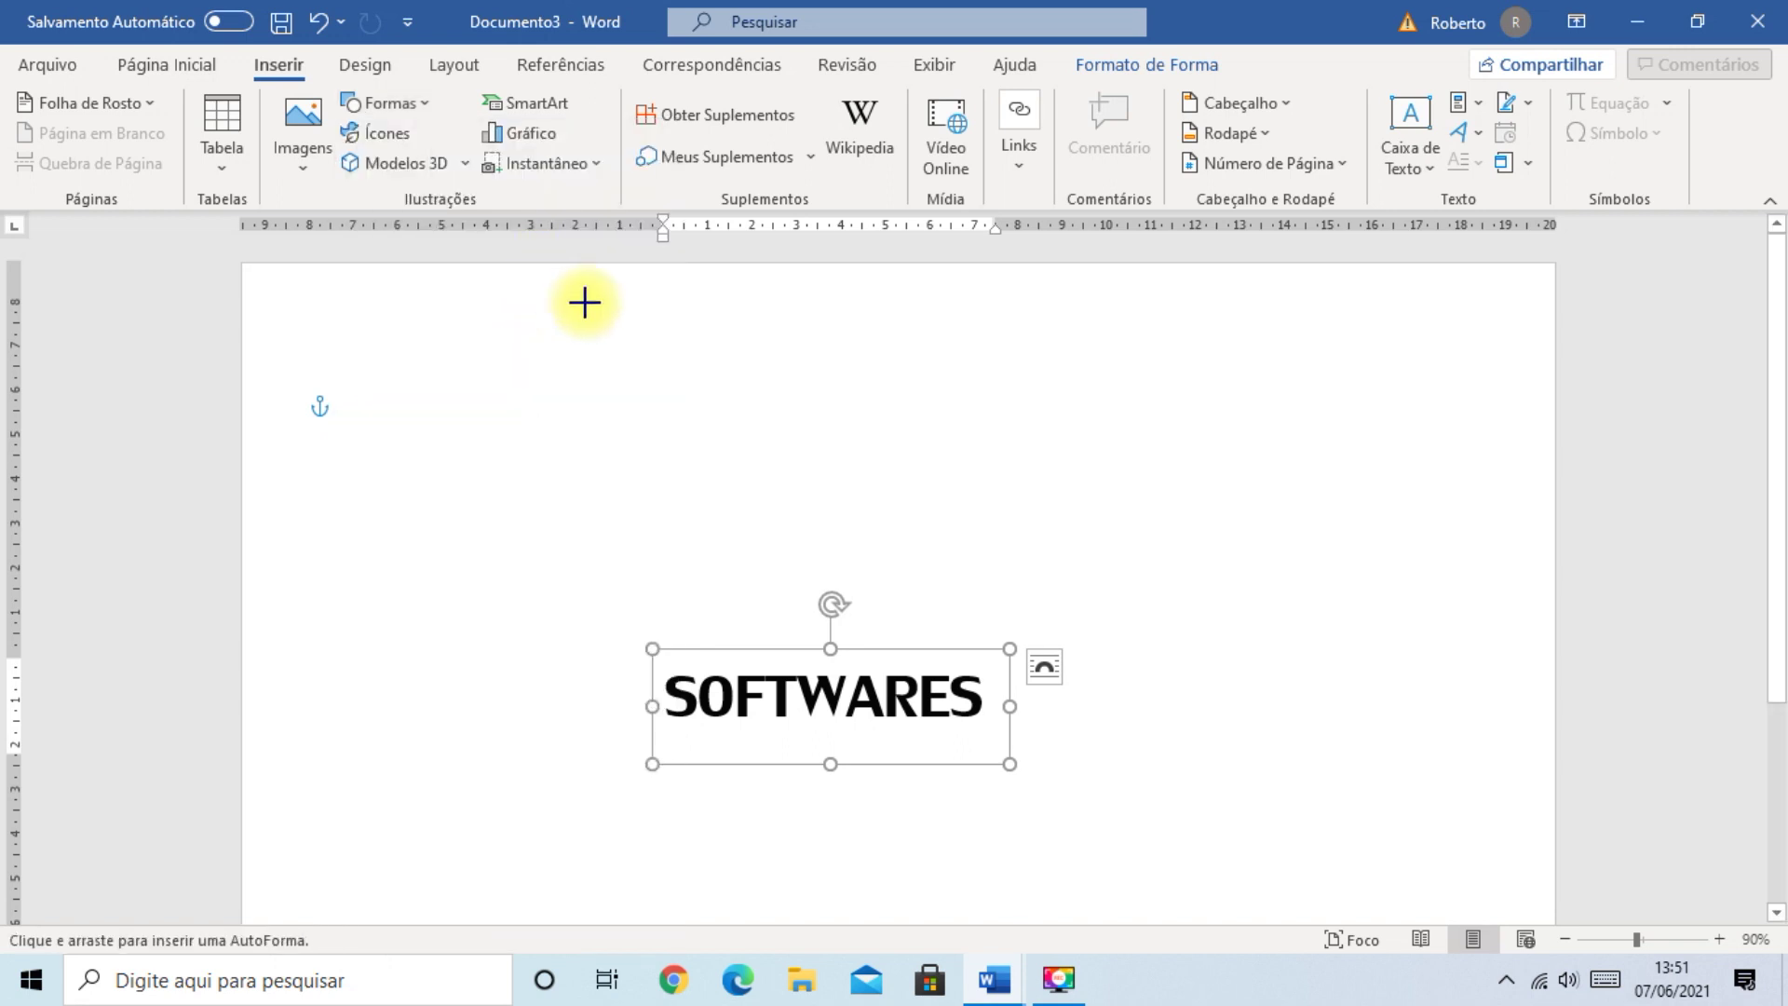
pyautogui.click(424, 99)
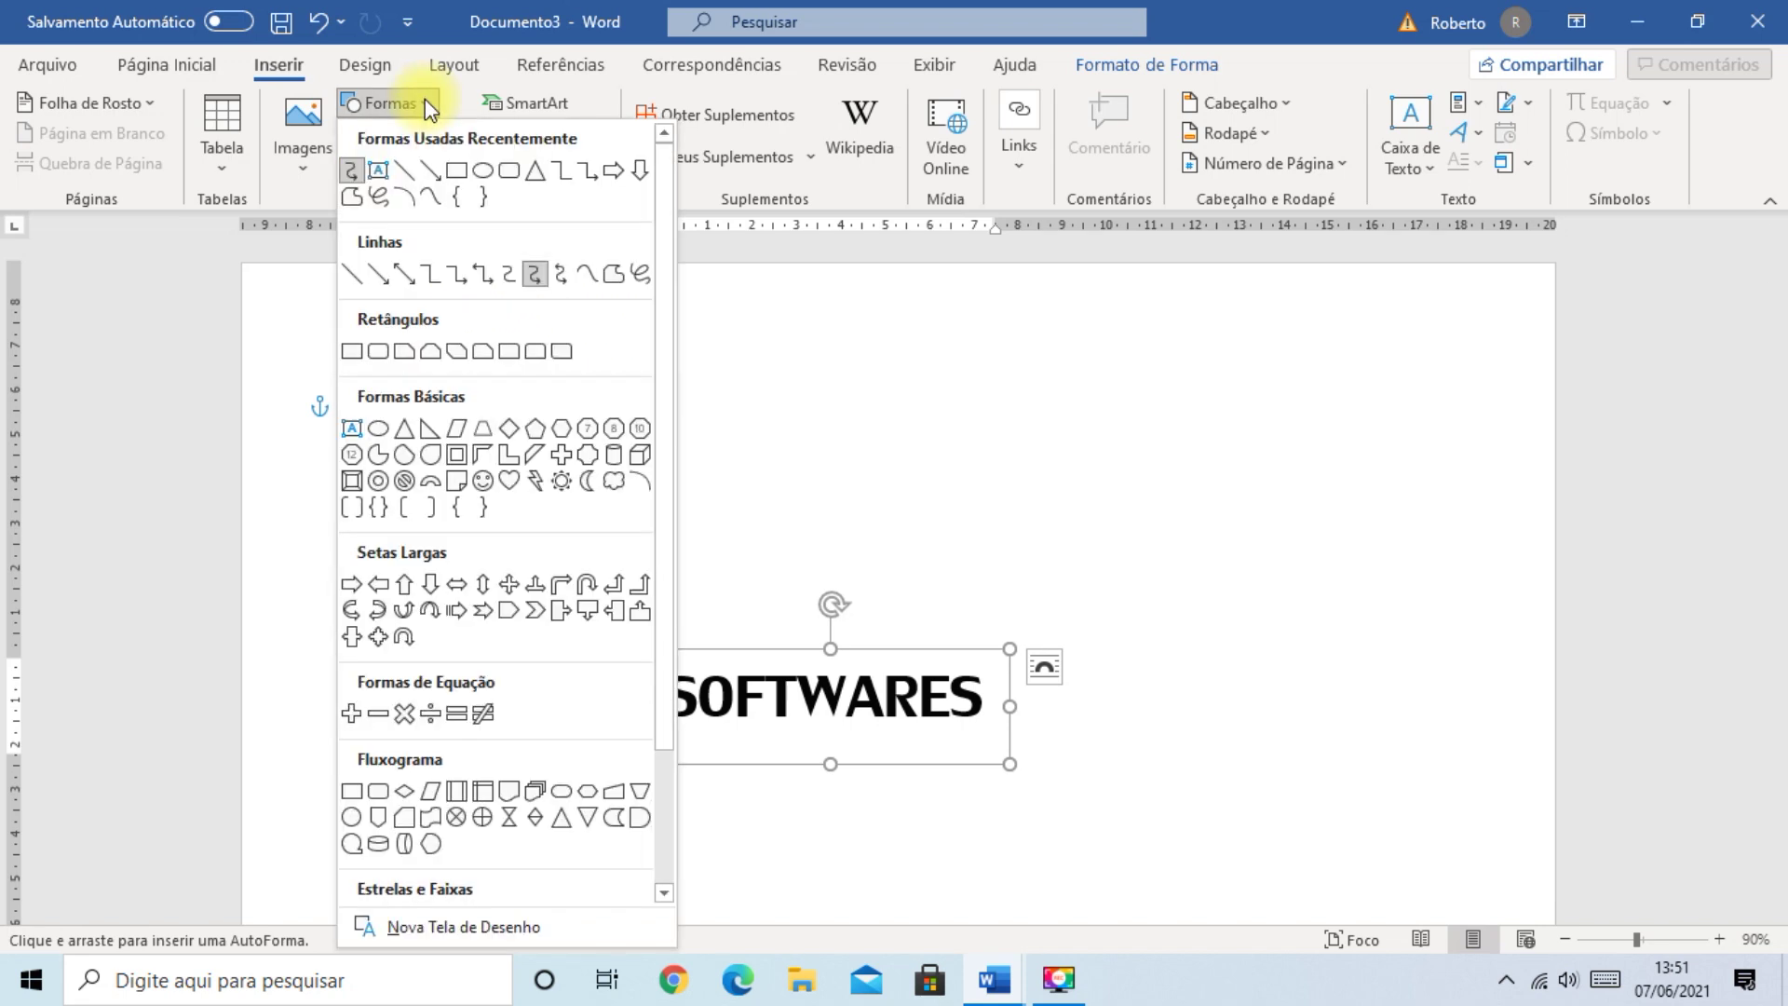
pyautogui.click(533, 275)
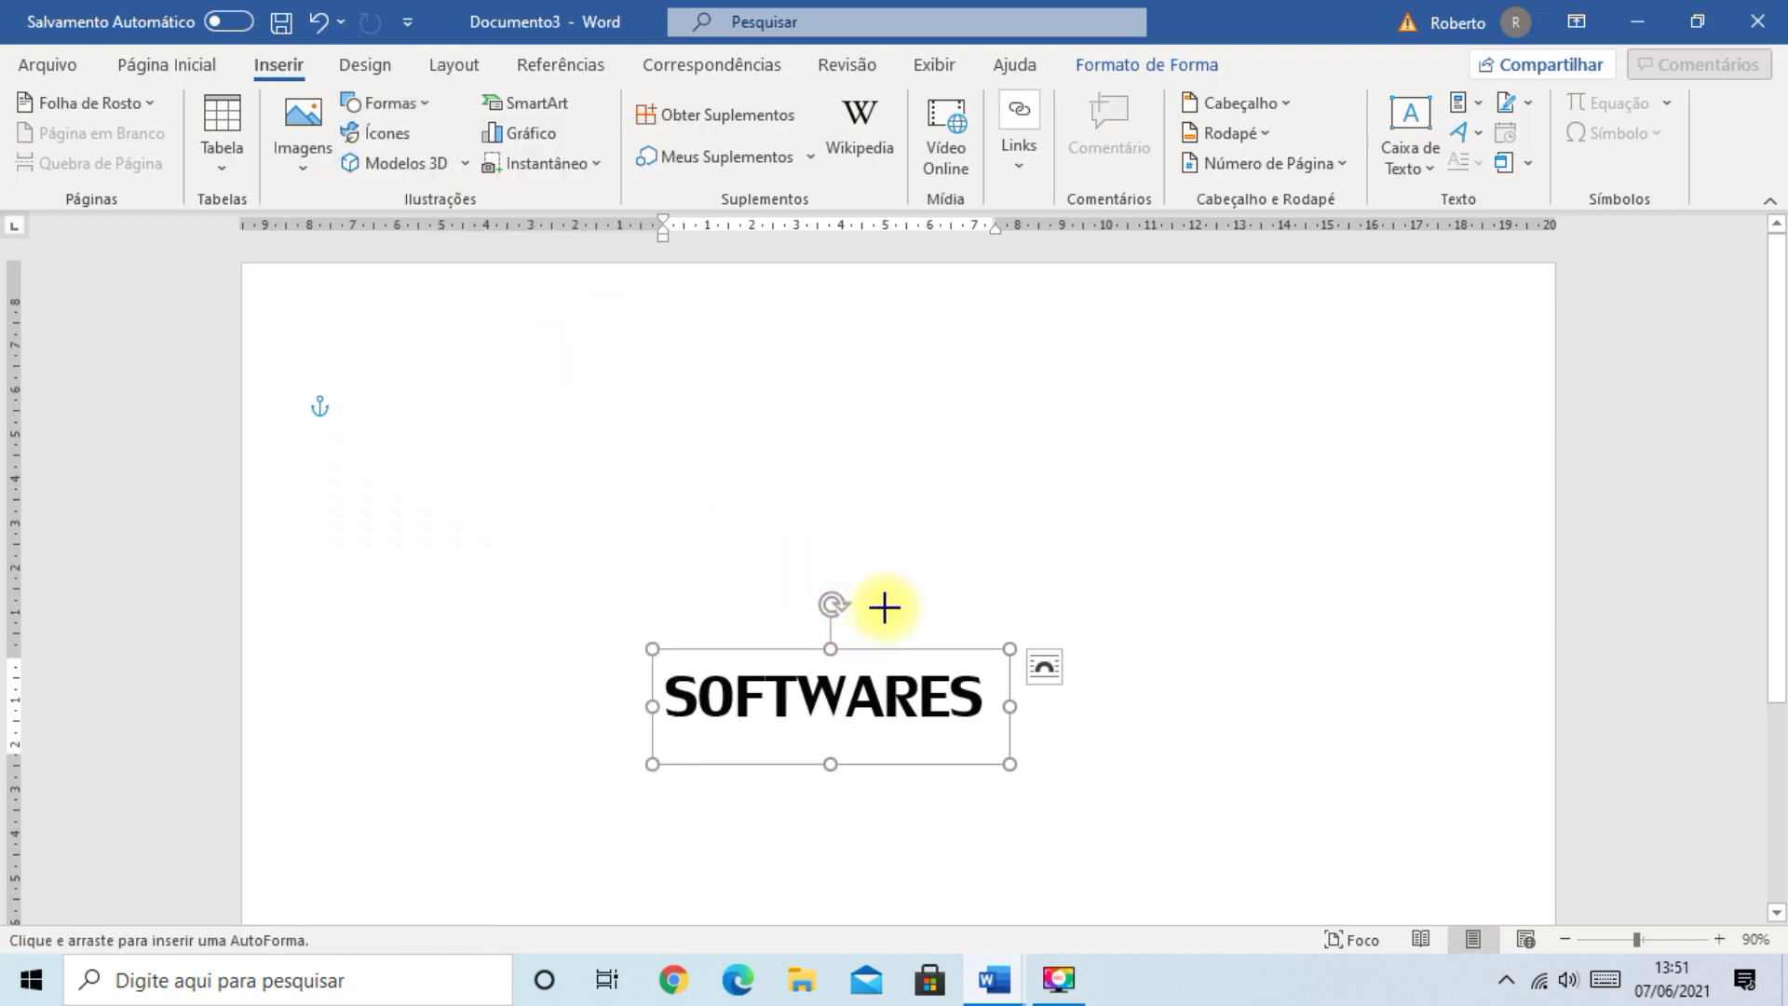
pyautogui.moveTo(879, 618); pyautogui.dragTo(1073, 426)
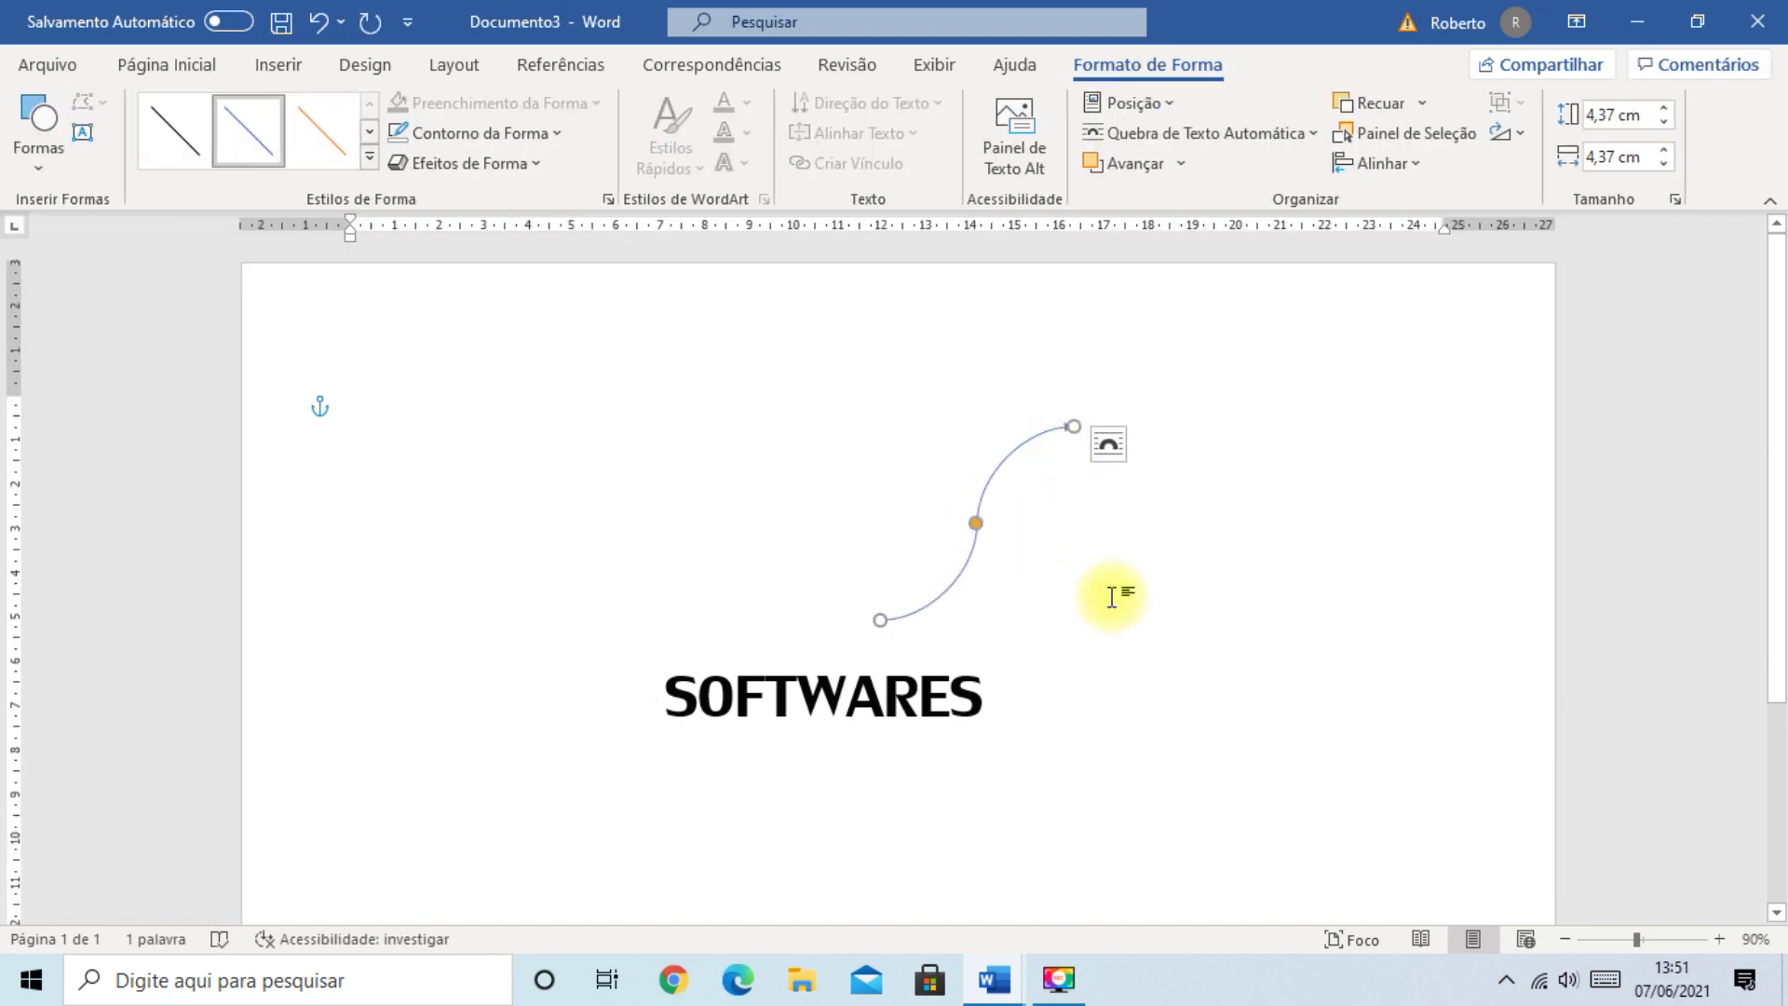
pyautogui.click(1091, 633)
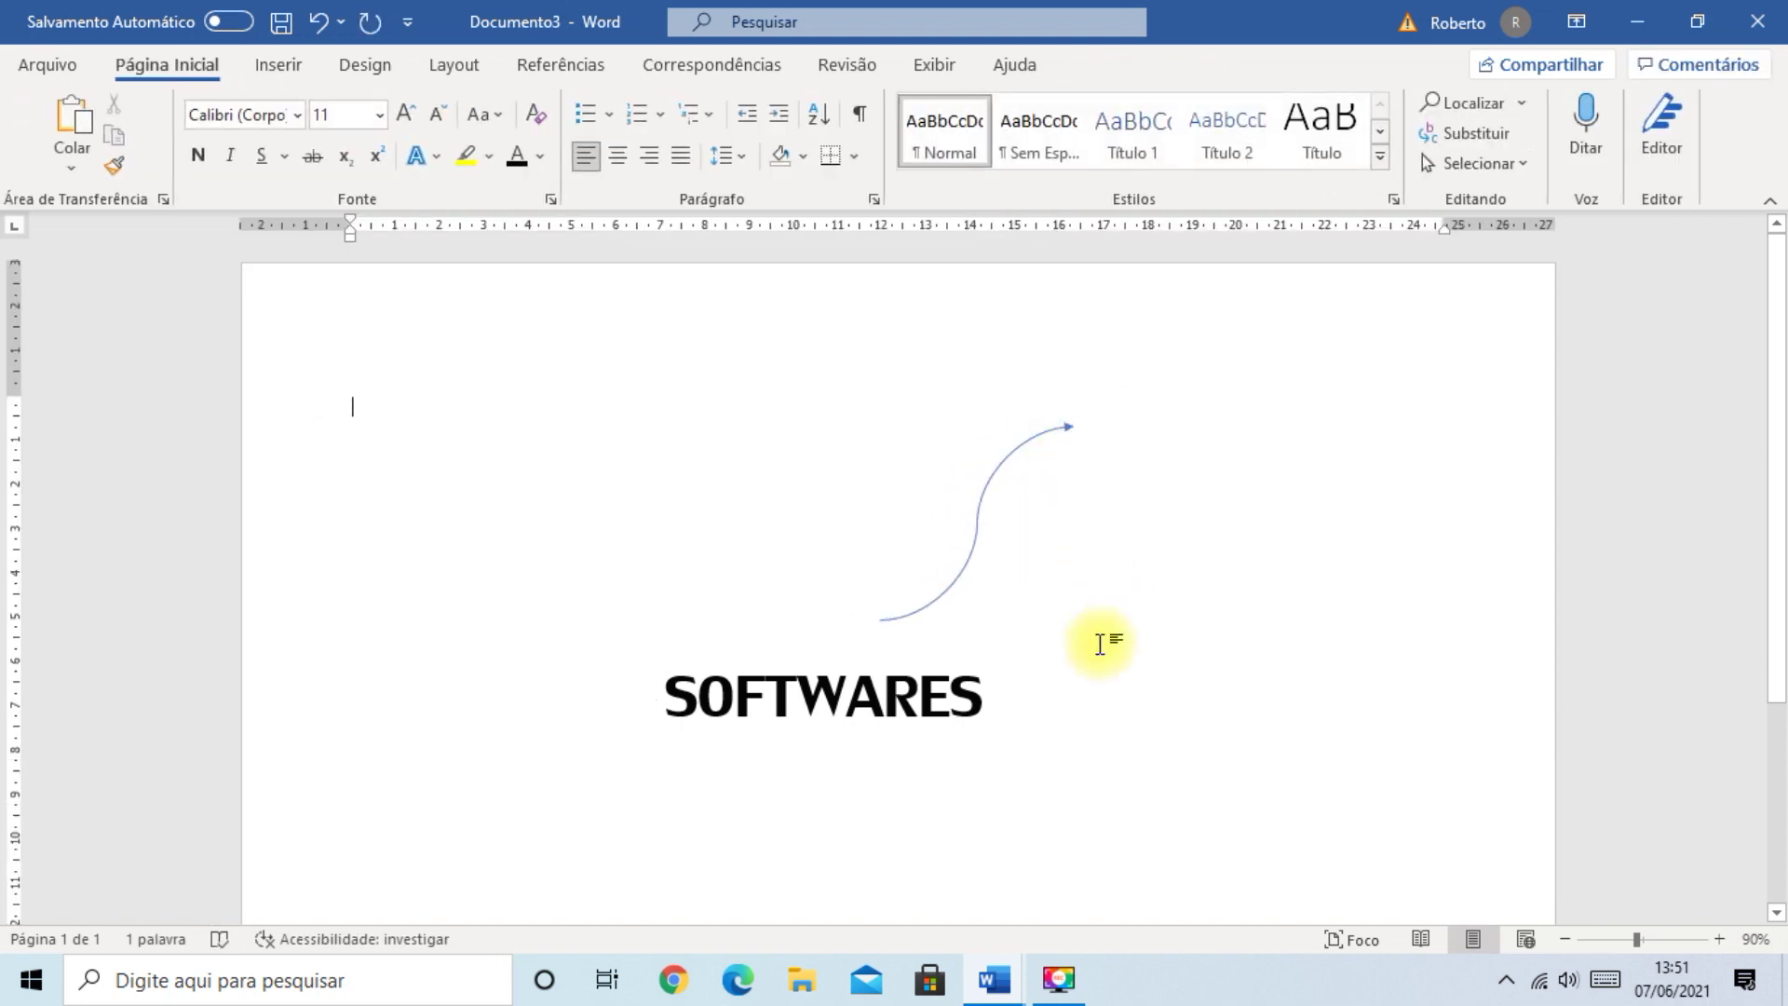
# - Move the curved arrow closer to SOFTWARES, shrink it to about 3.1 cm wide and 2.8 cm high, and adjust its bend
pyautogui.click(996, 461)
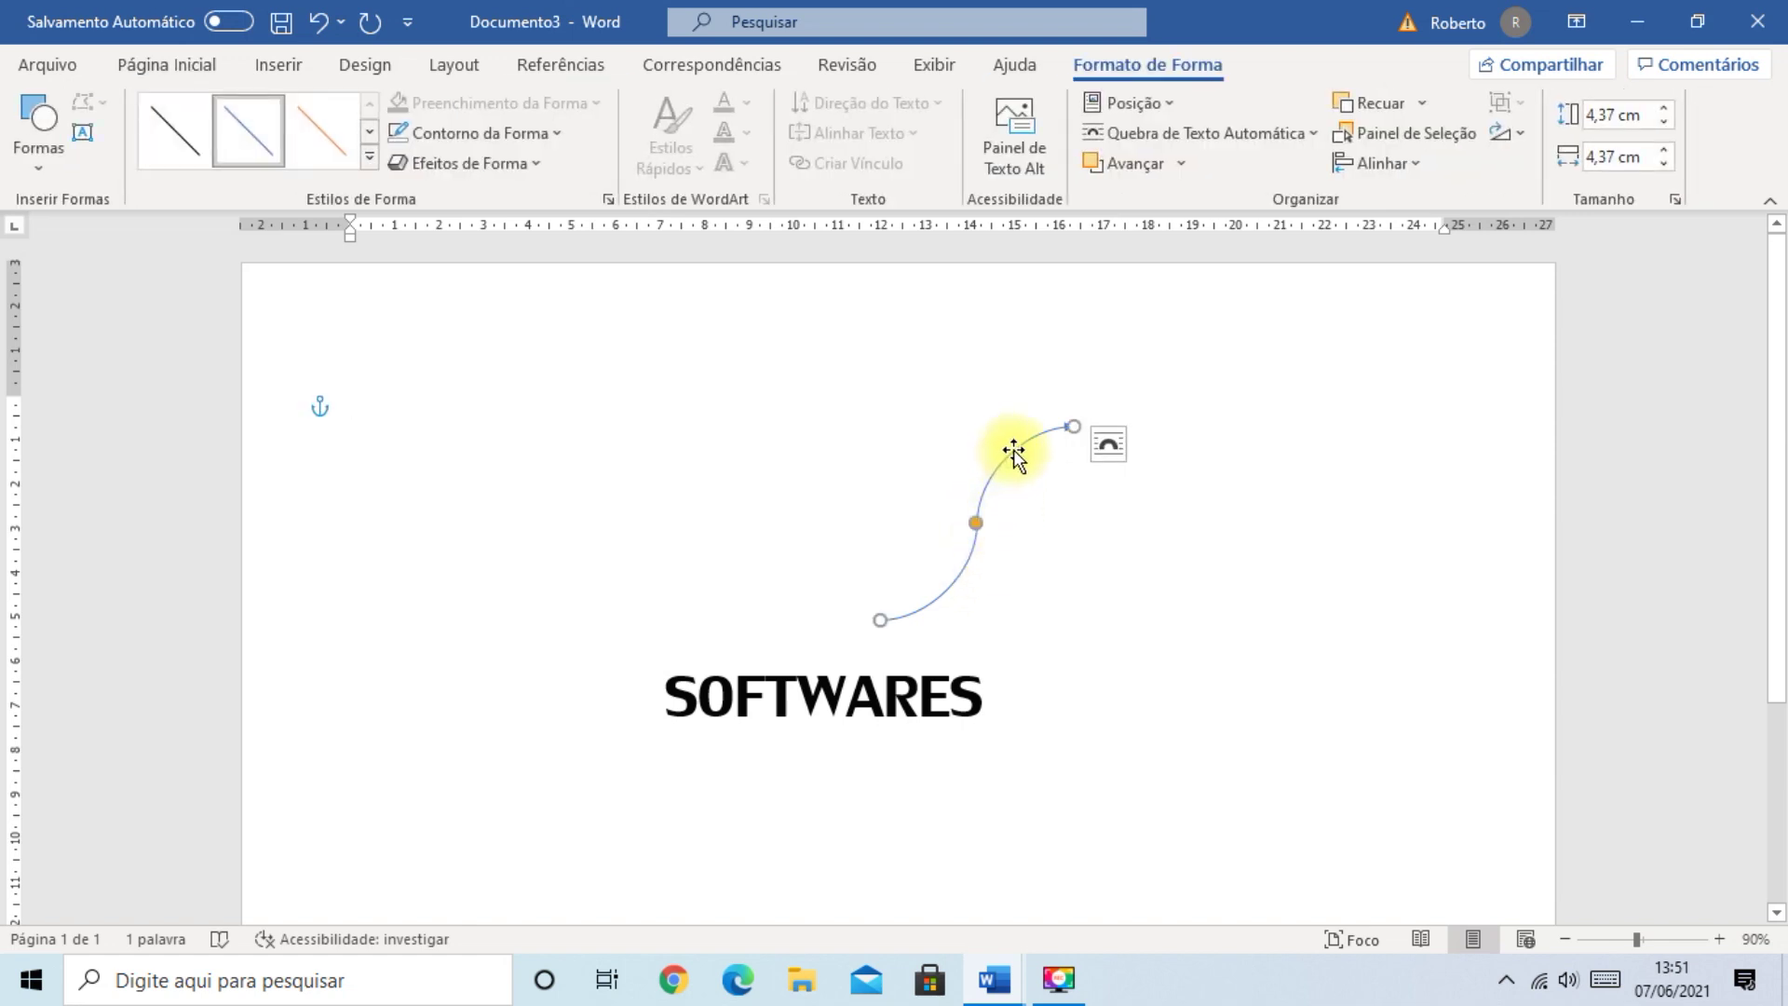
pyautogui.moveTo(1017, 448); pyautogui.dragTo(1034, 495)
pyautogui.moveTo(947, 574); pyautogui.dragTo(911, 574)
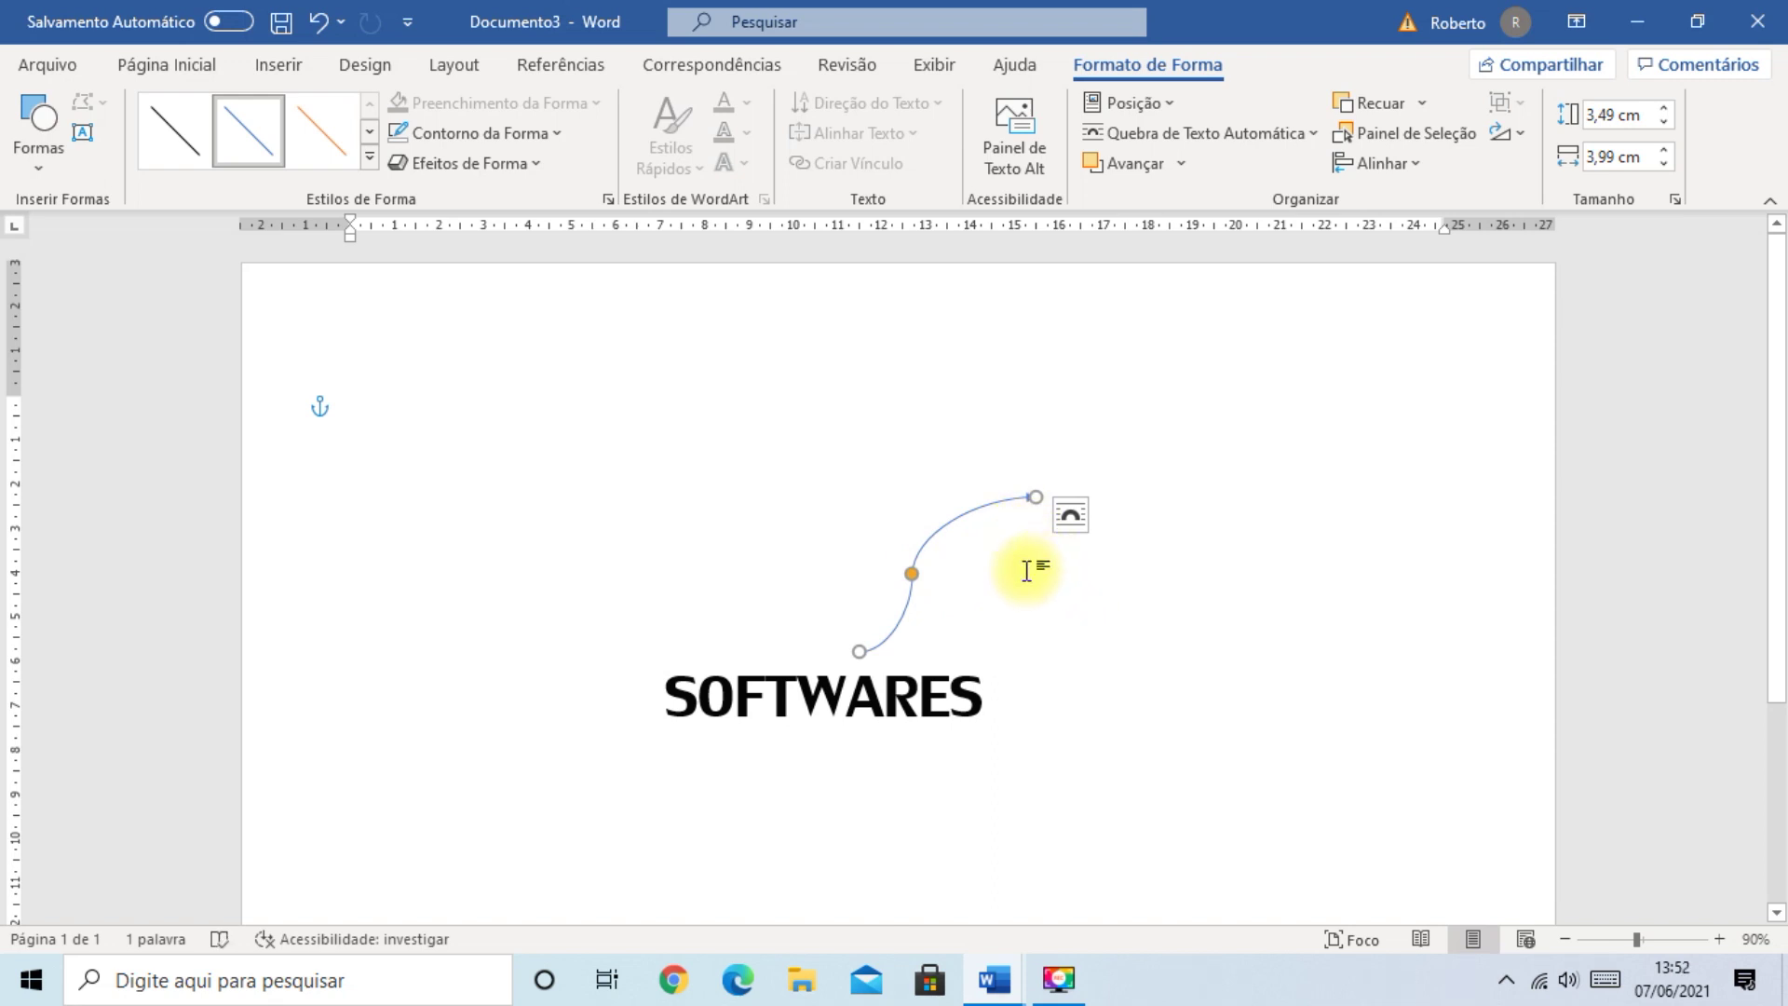
pyautogui.moveTo(1040, 501); pyautogui.dragTo(955, 513)
pyautogui.click(1036, 584)
pyautogui.click(954, 511)
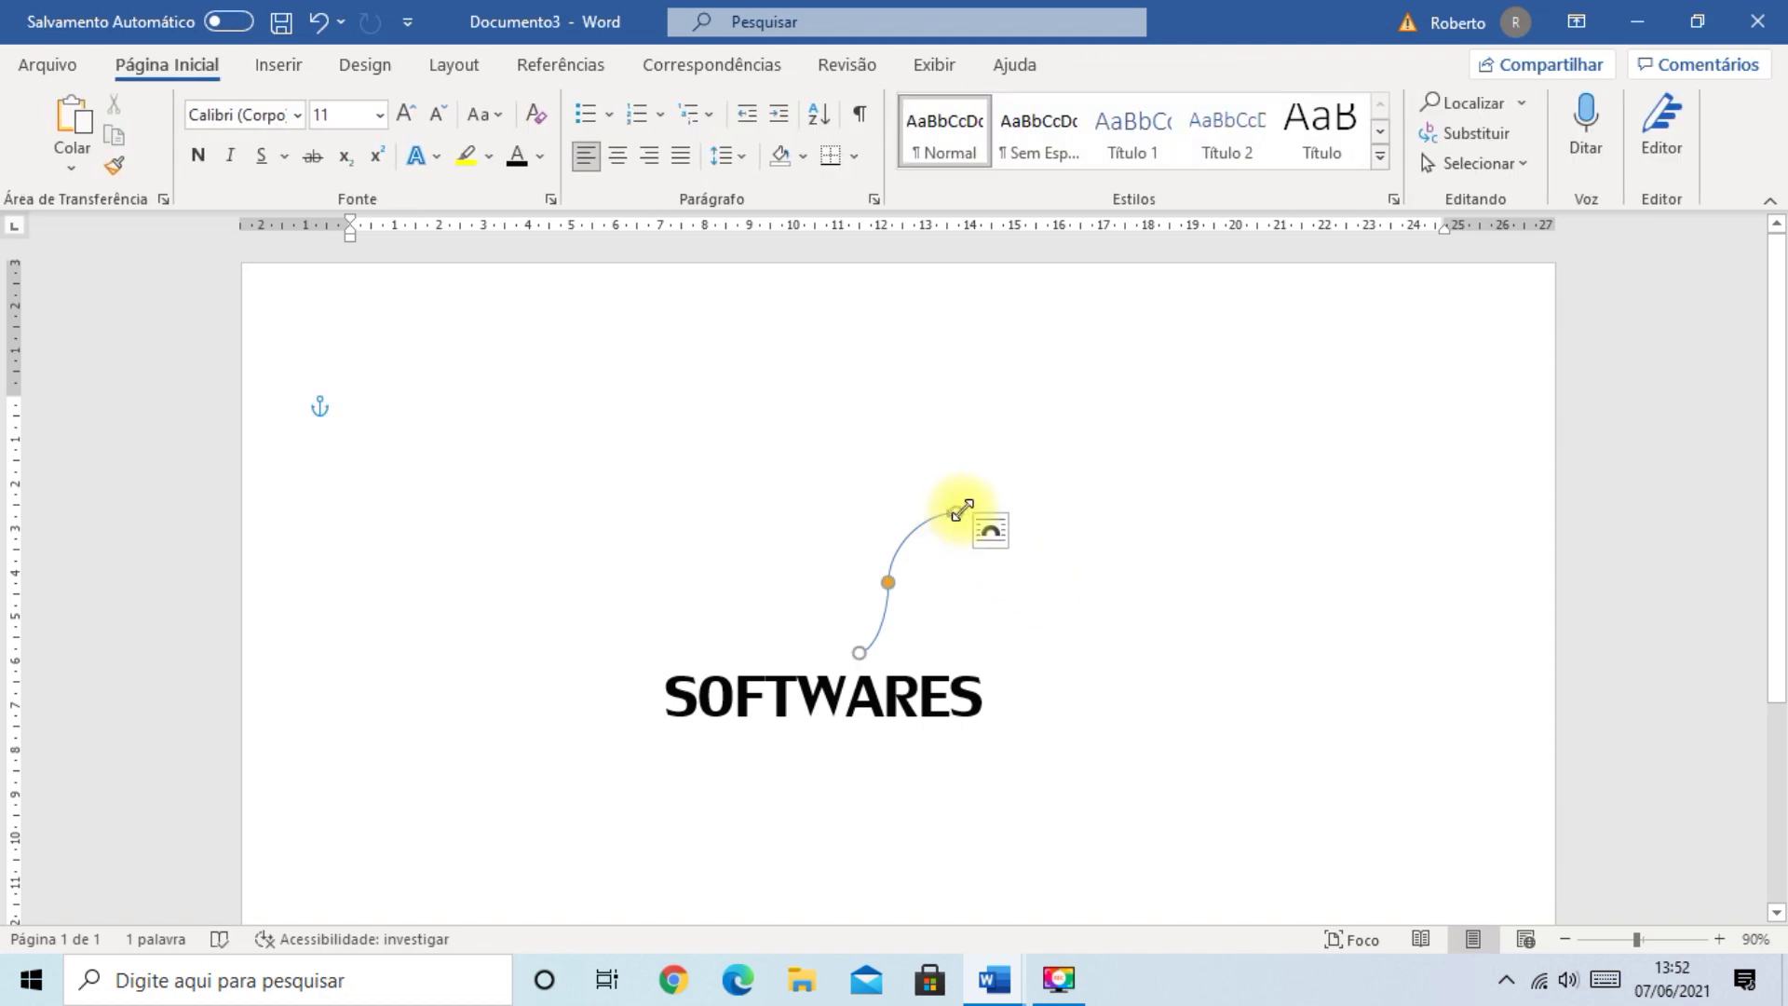
pyautogui.moveTo(969, 511)
pyautogui.mouseDown()
pyautogui.moveTo(991, 510)
pyautogui.moveTo(934, 531)
pyautogui.moveTo(995, 528)
pyautogui.mouseUp()
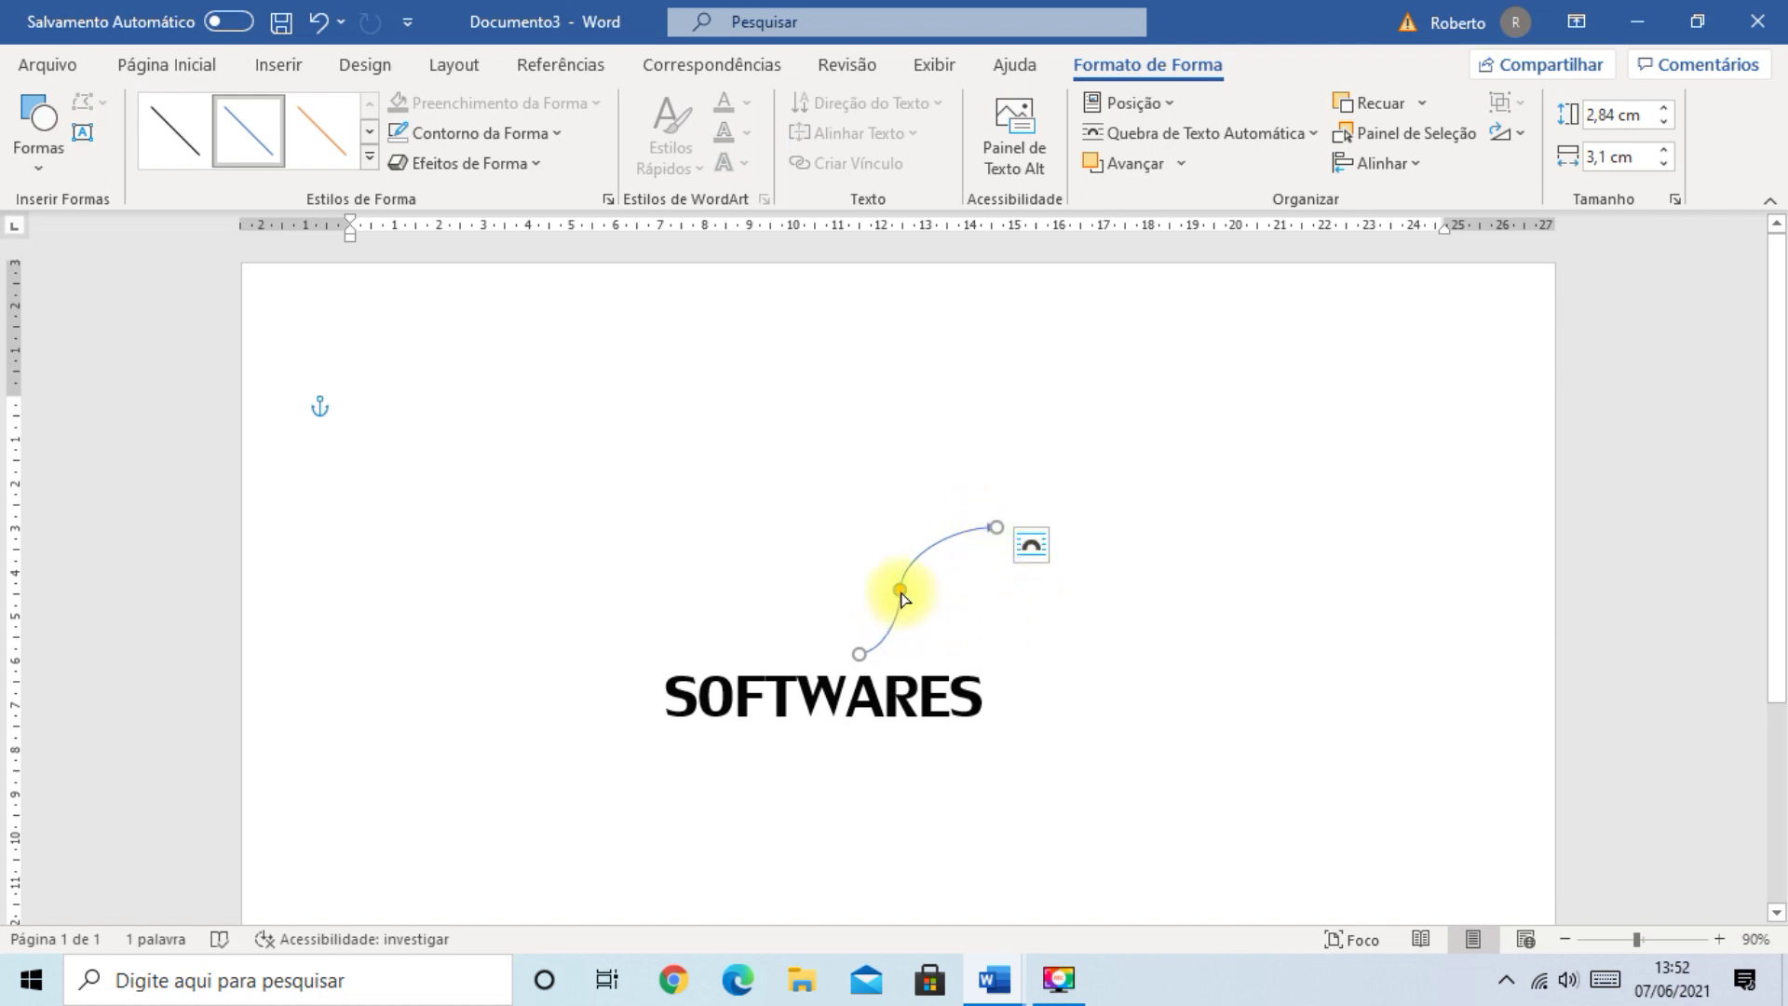
pyautogui.click(904, 594)
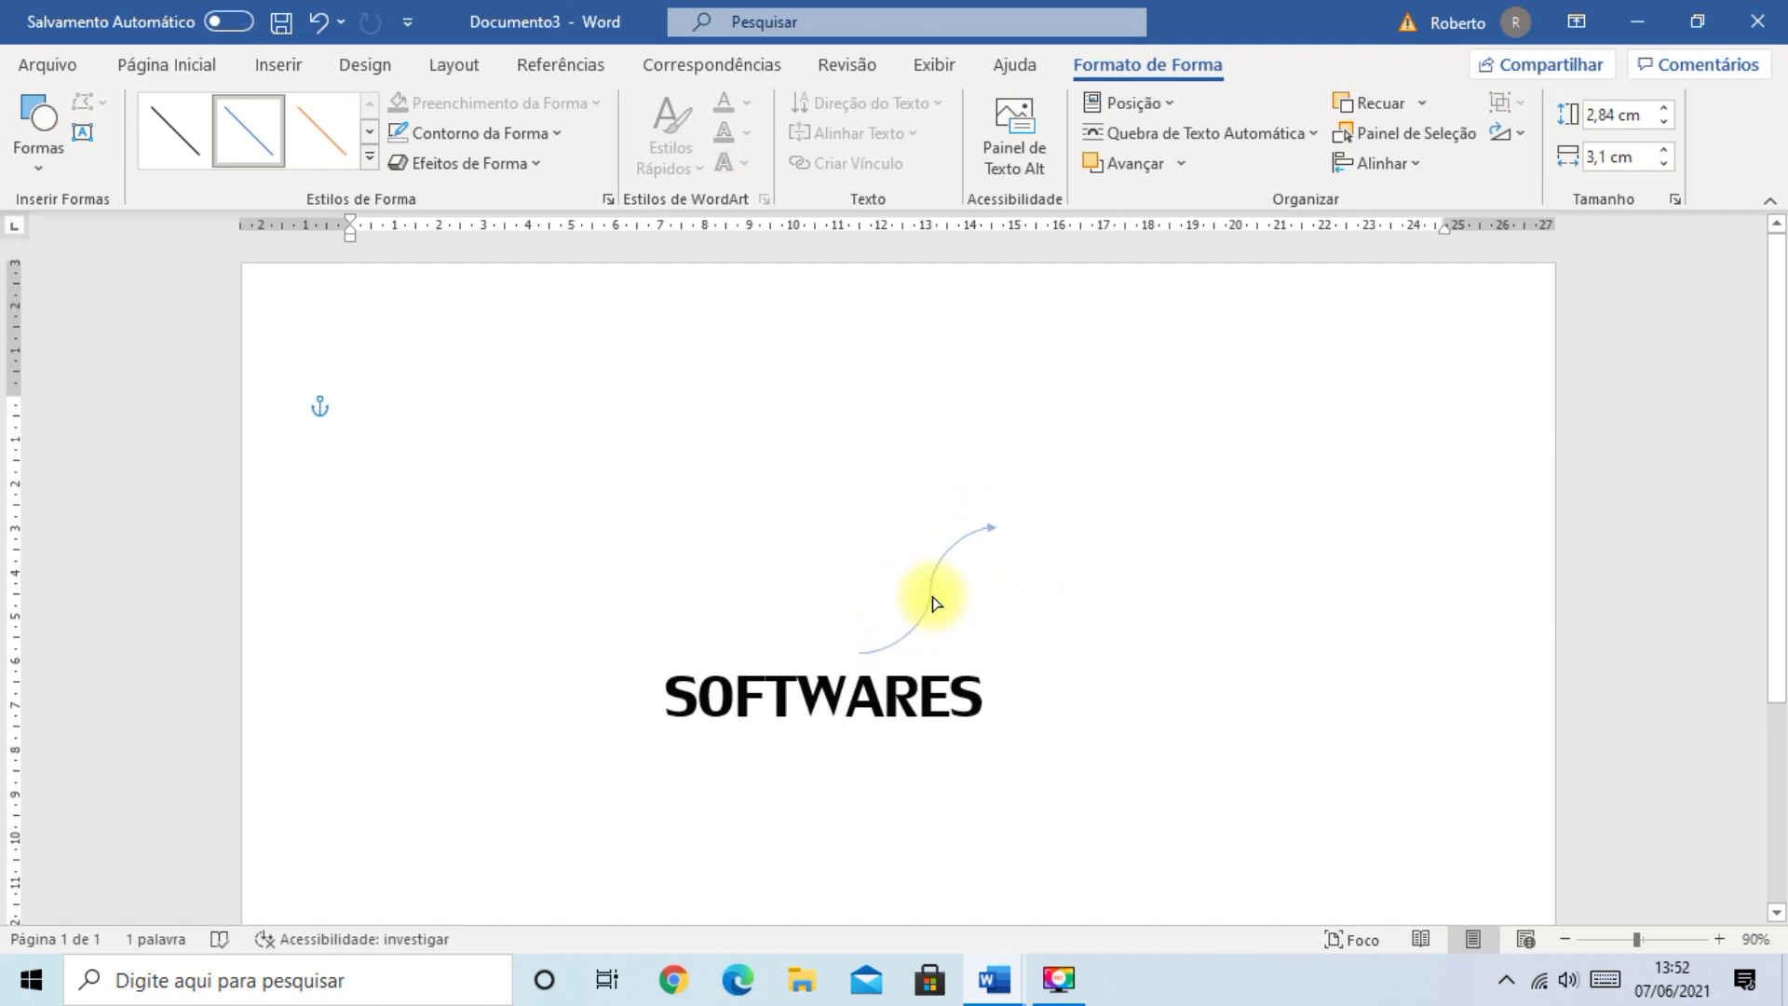
pyautogui.click(1028, 637)
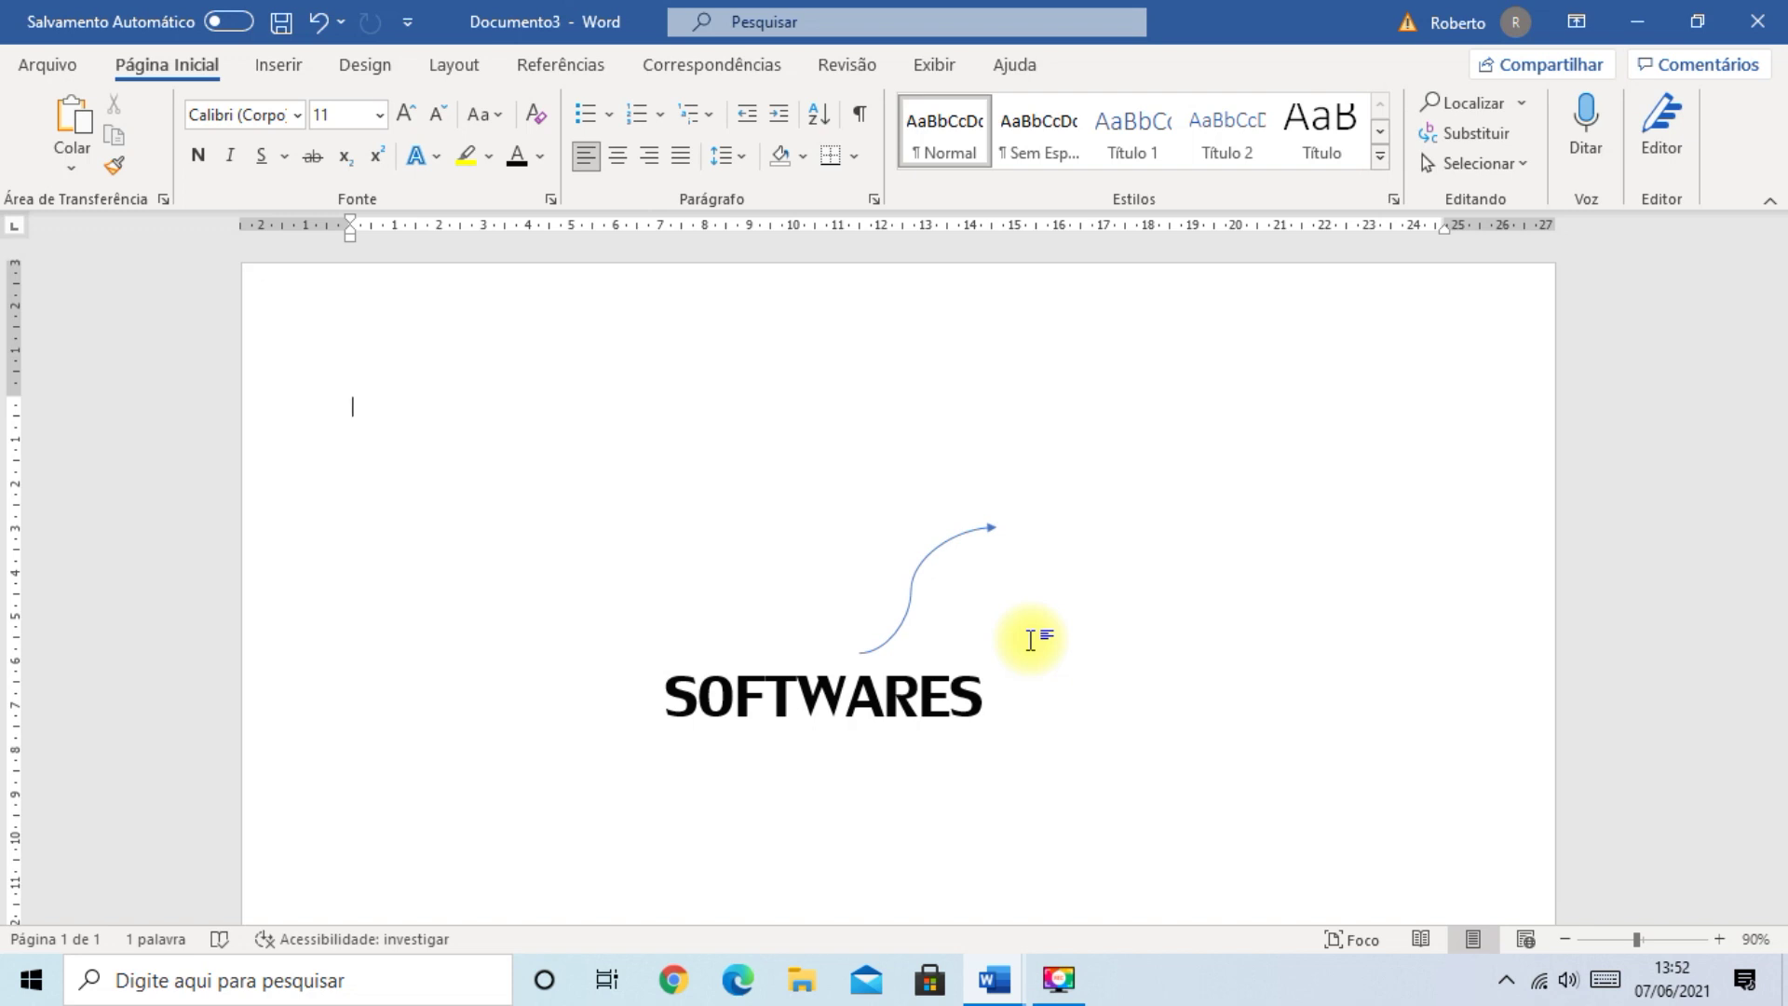
# - Thicken the outline of the curved arrow above SOFTWARES to 4½ pt
pyautogui.click(948, 541)
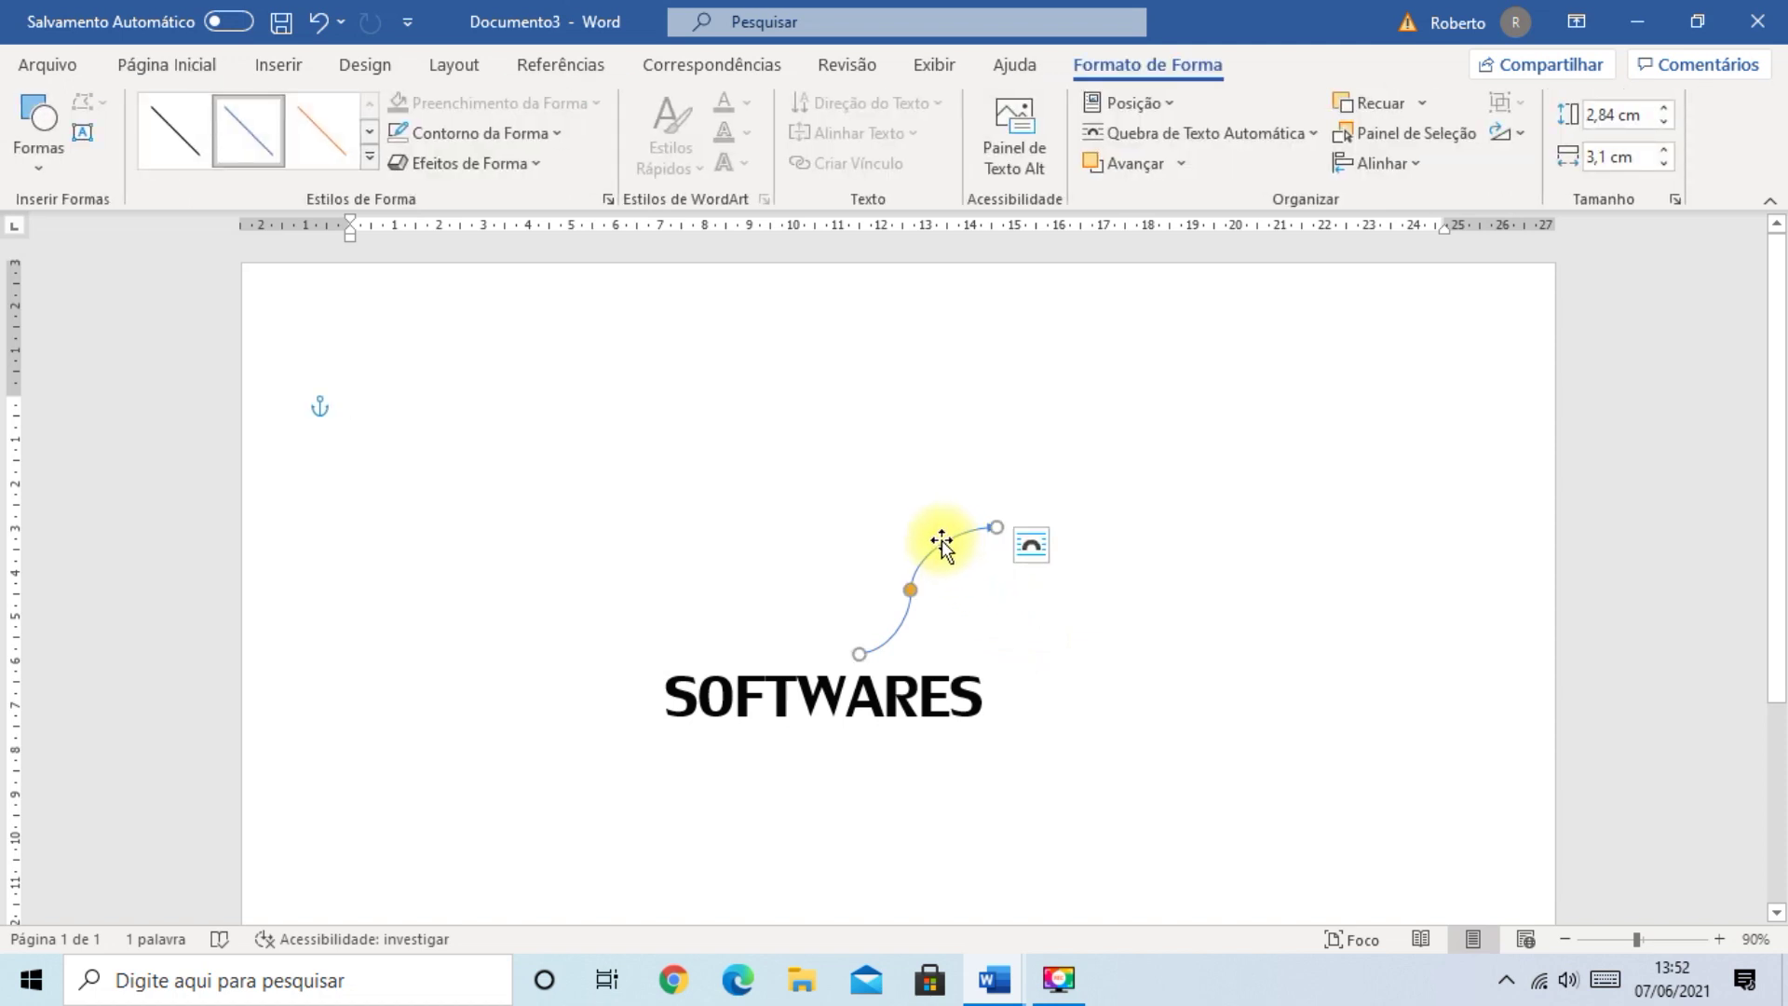
pyautogui.click(550, 134)
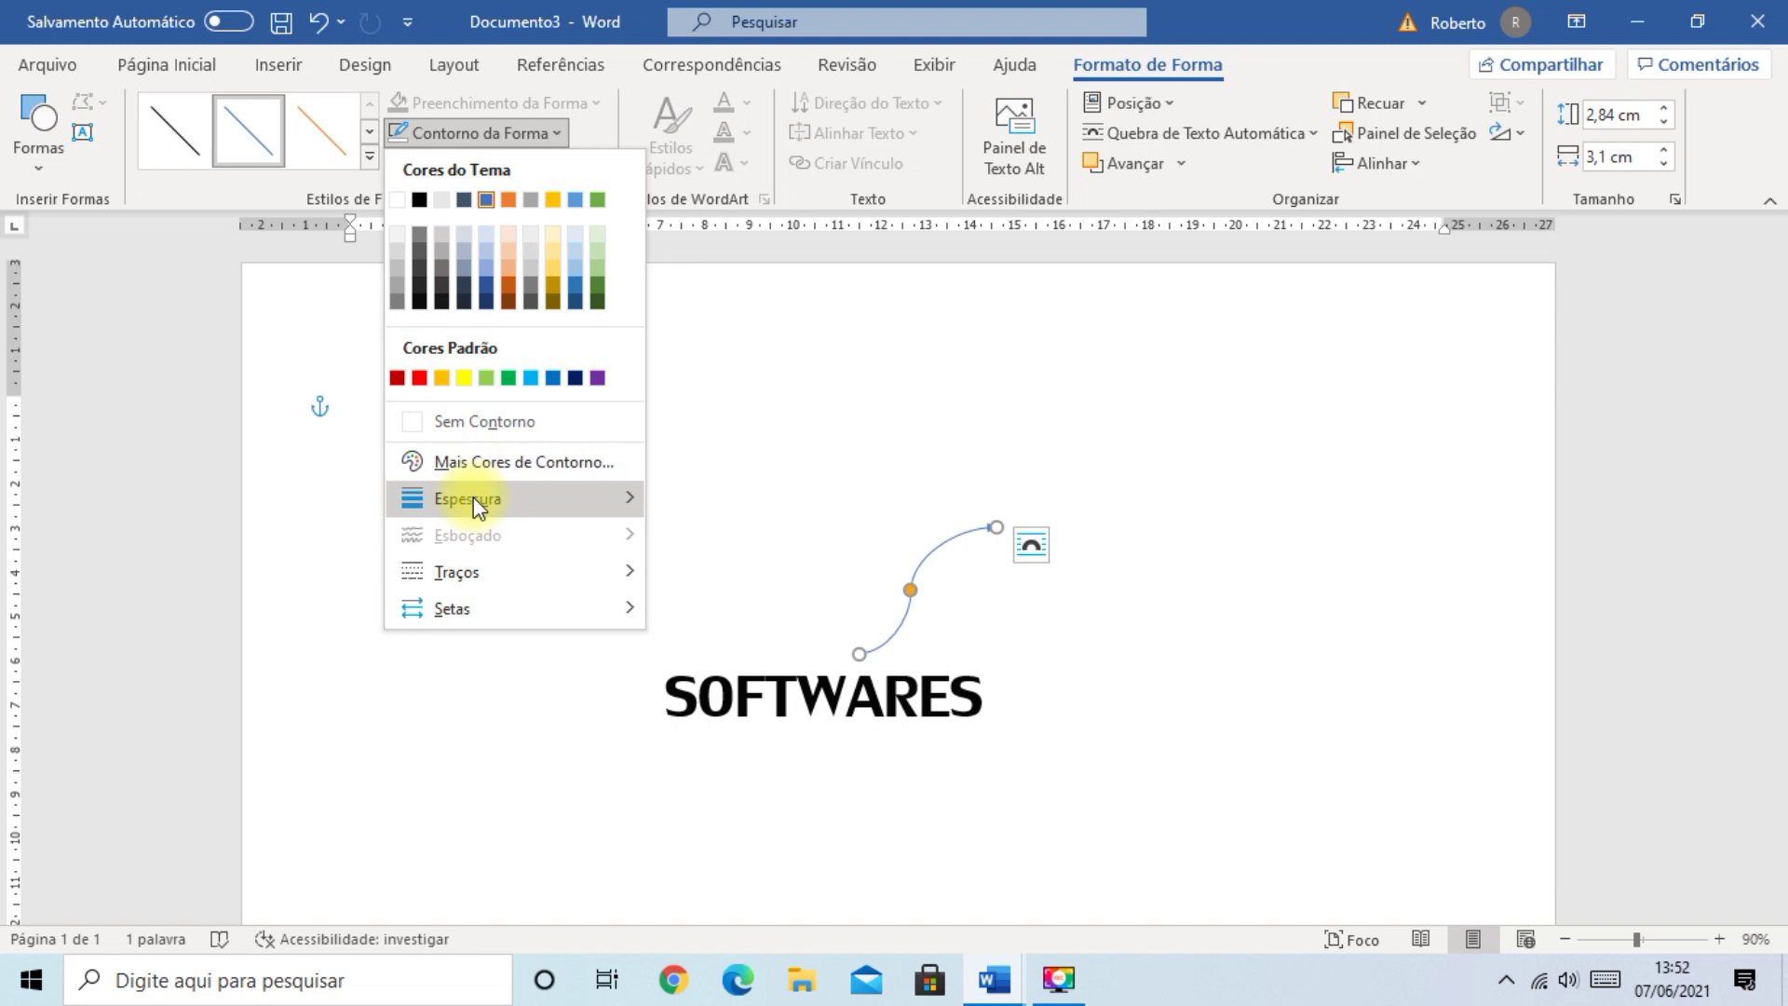
pyautogui.moveTo(473, 499)
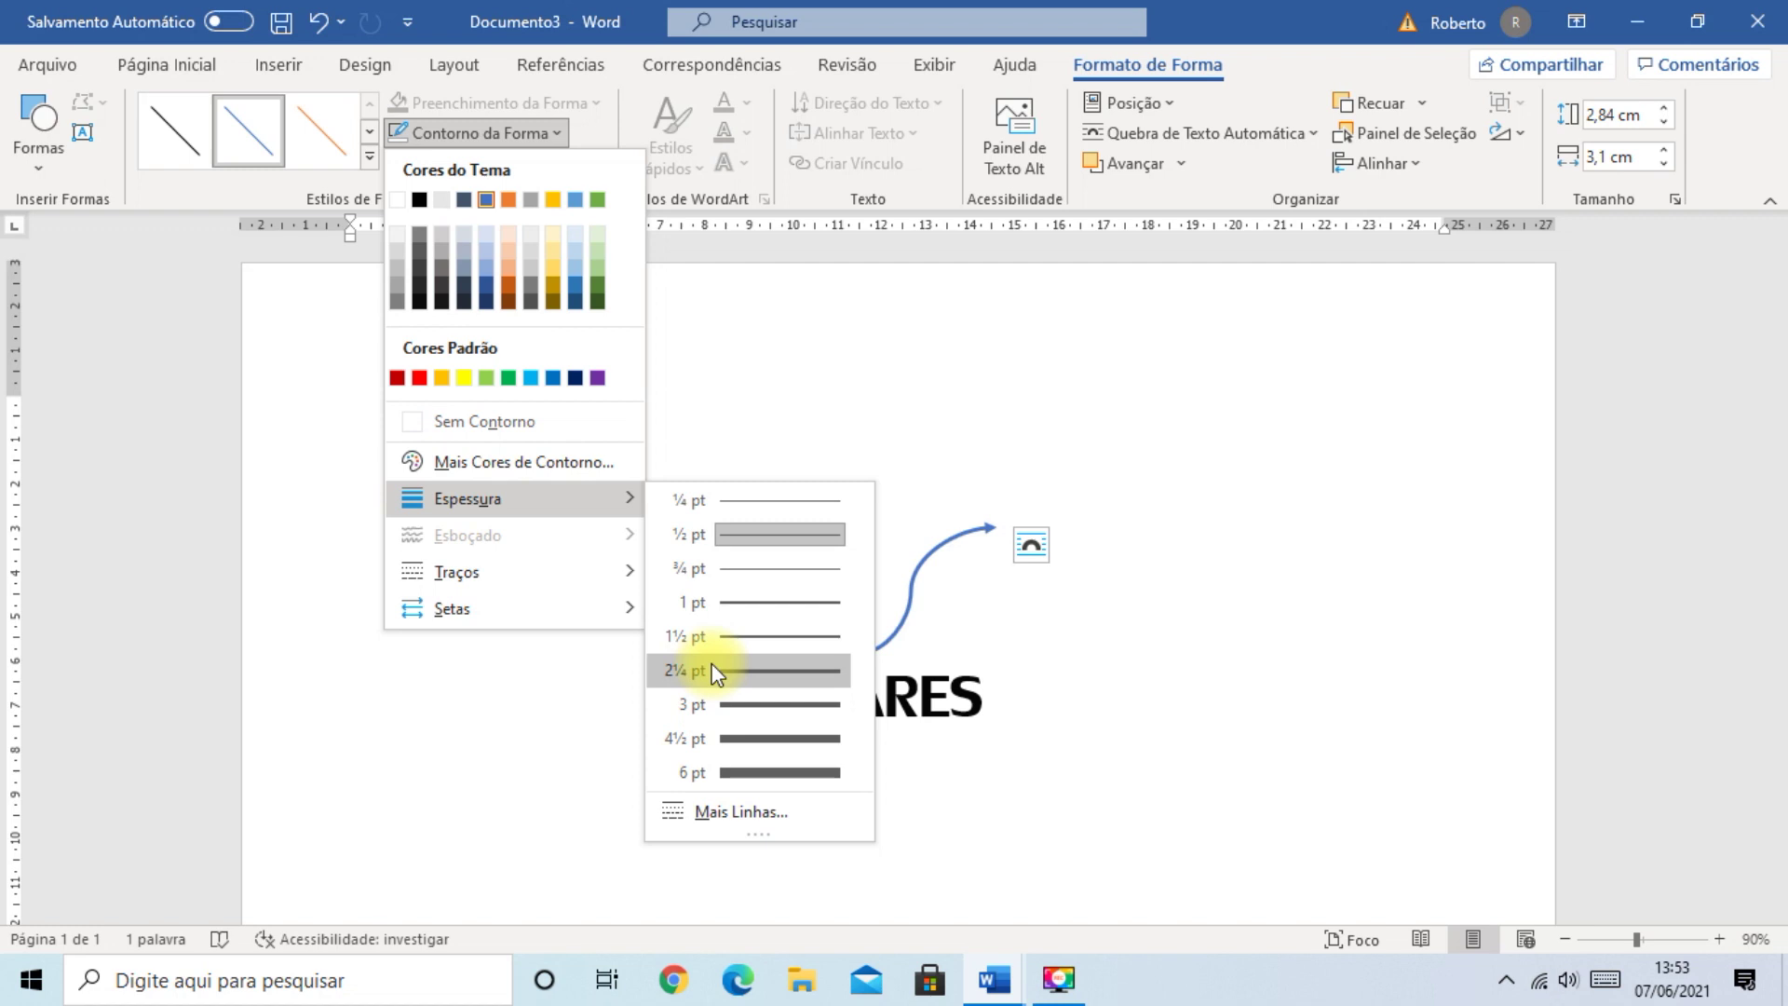
pyautogui.click(730, 736)
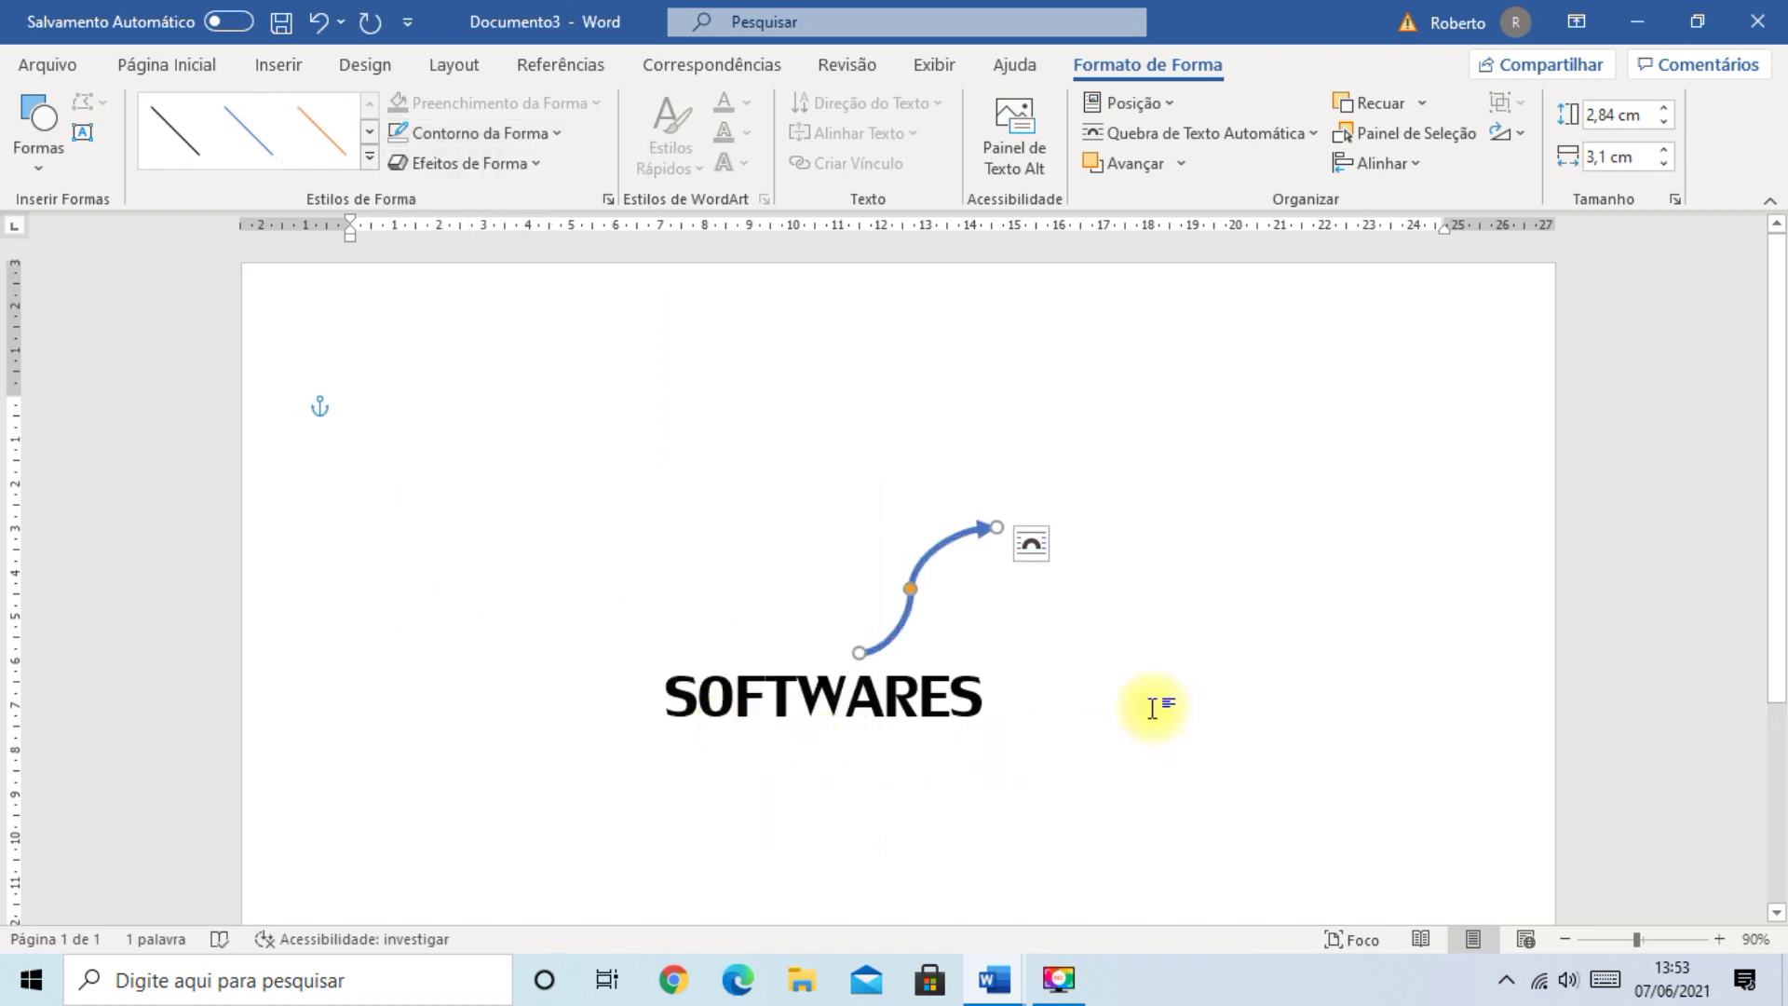
pyautogui.click(1093, 663)
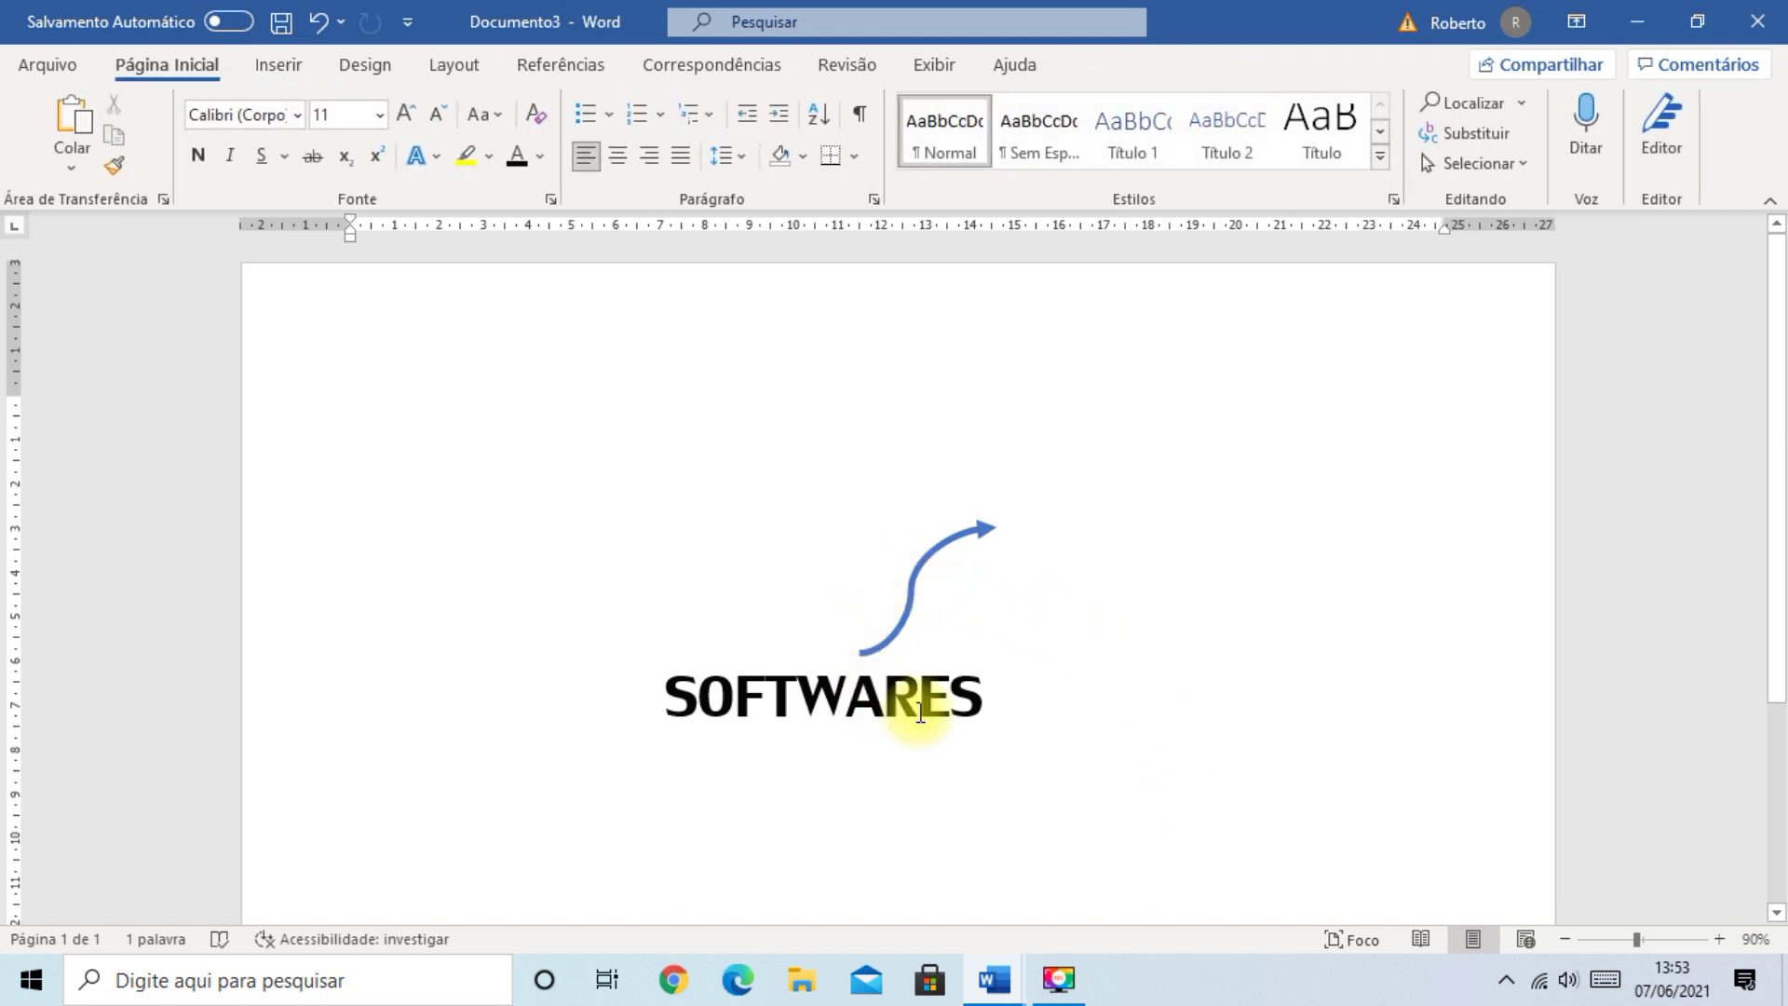
# - Change the curved arrow's outline color to the standard orange
pyautogui.click(919, 563)
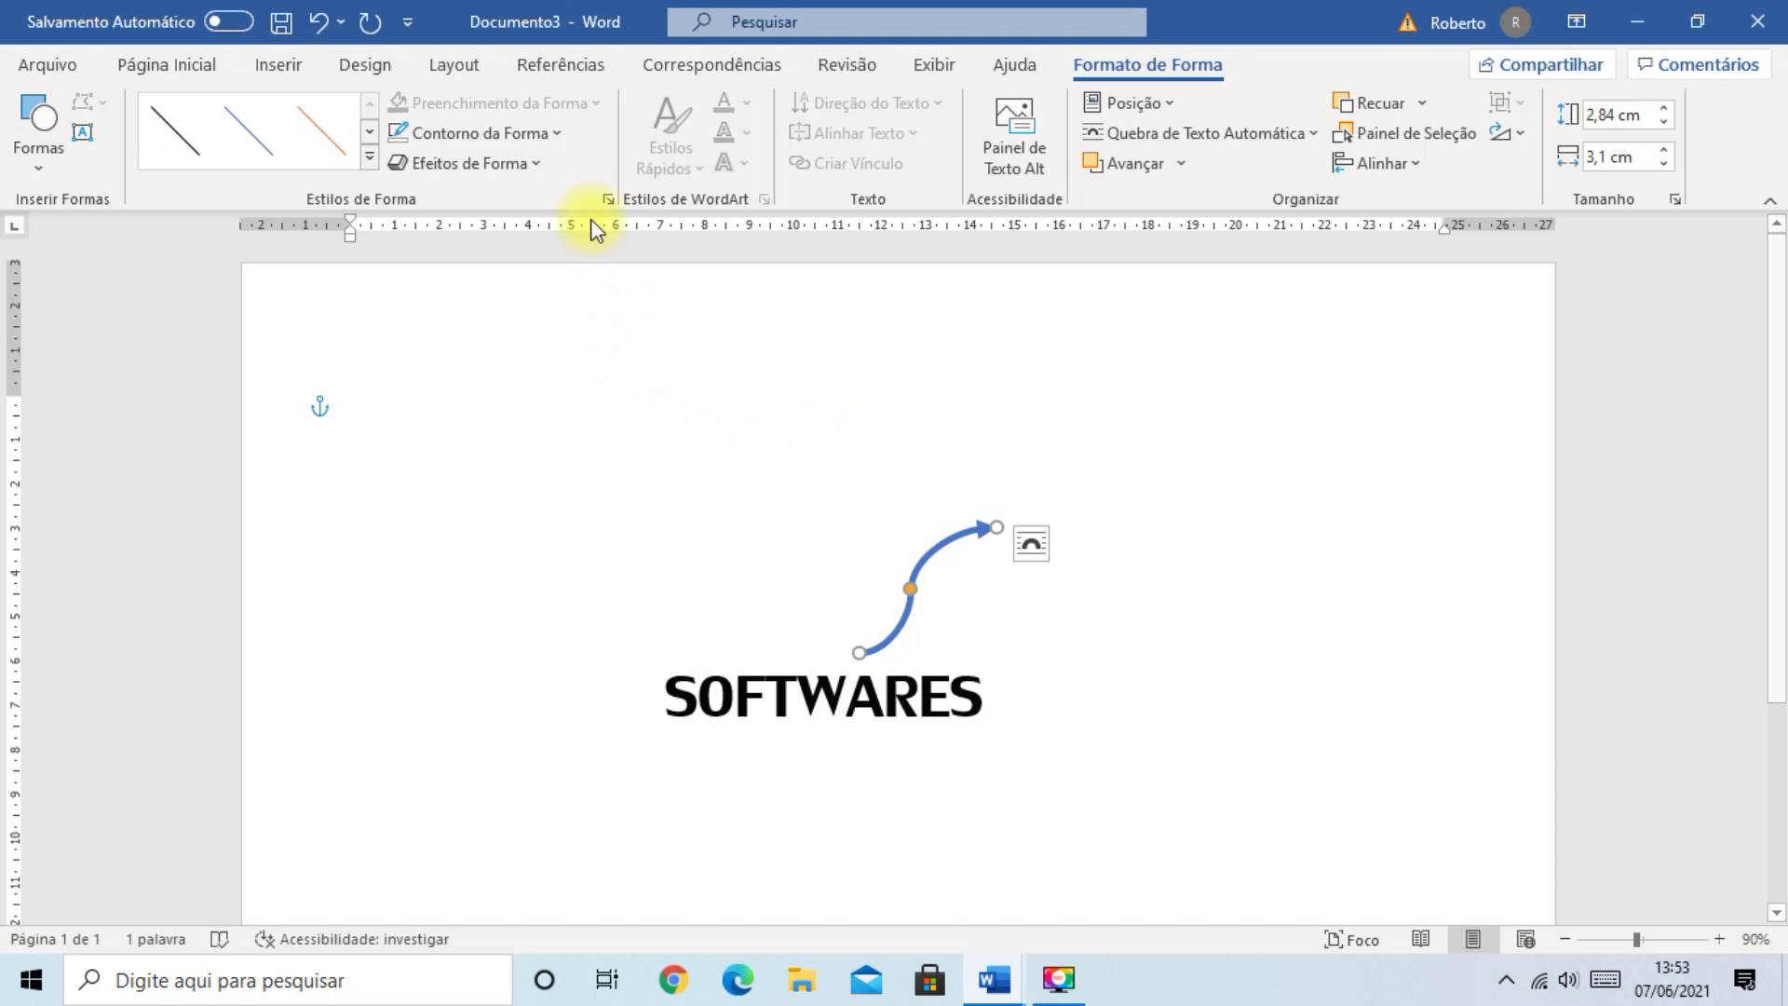
pyautogui.click(555, 137)
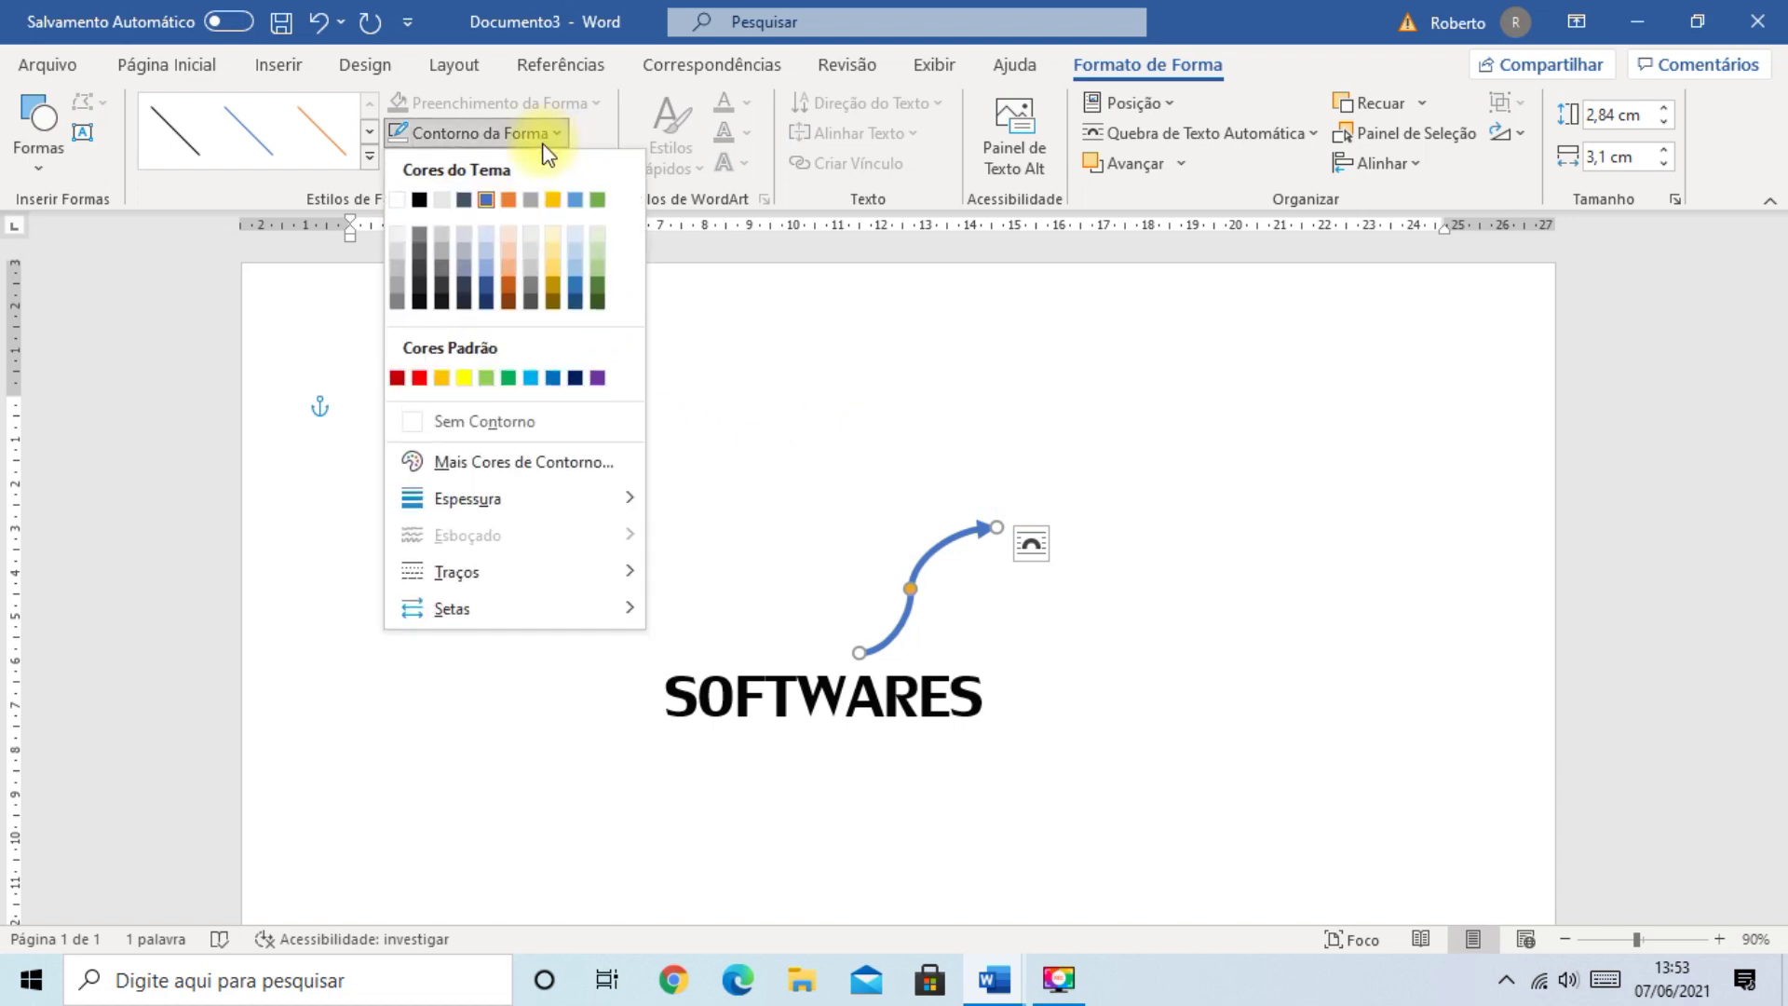
pyautogui.click(443, 382)
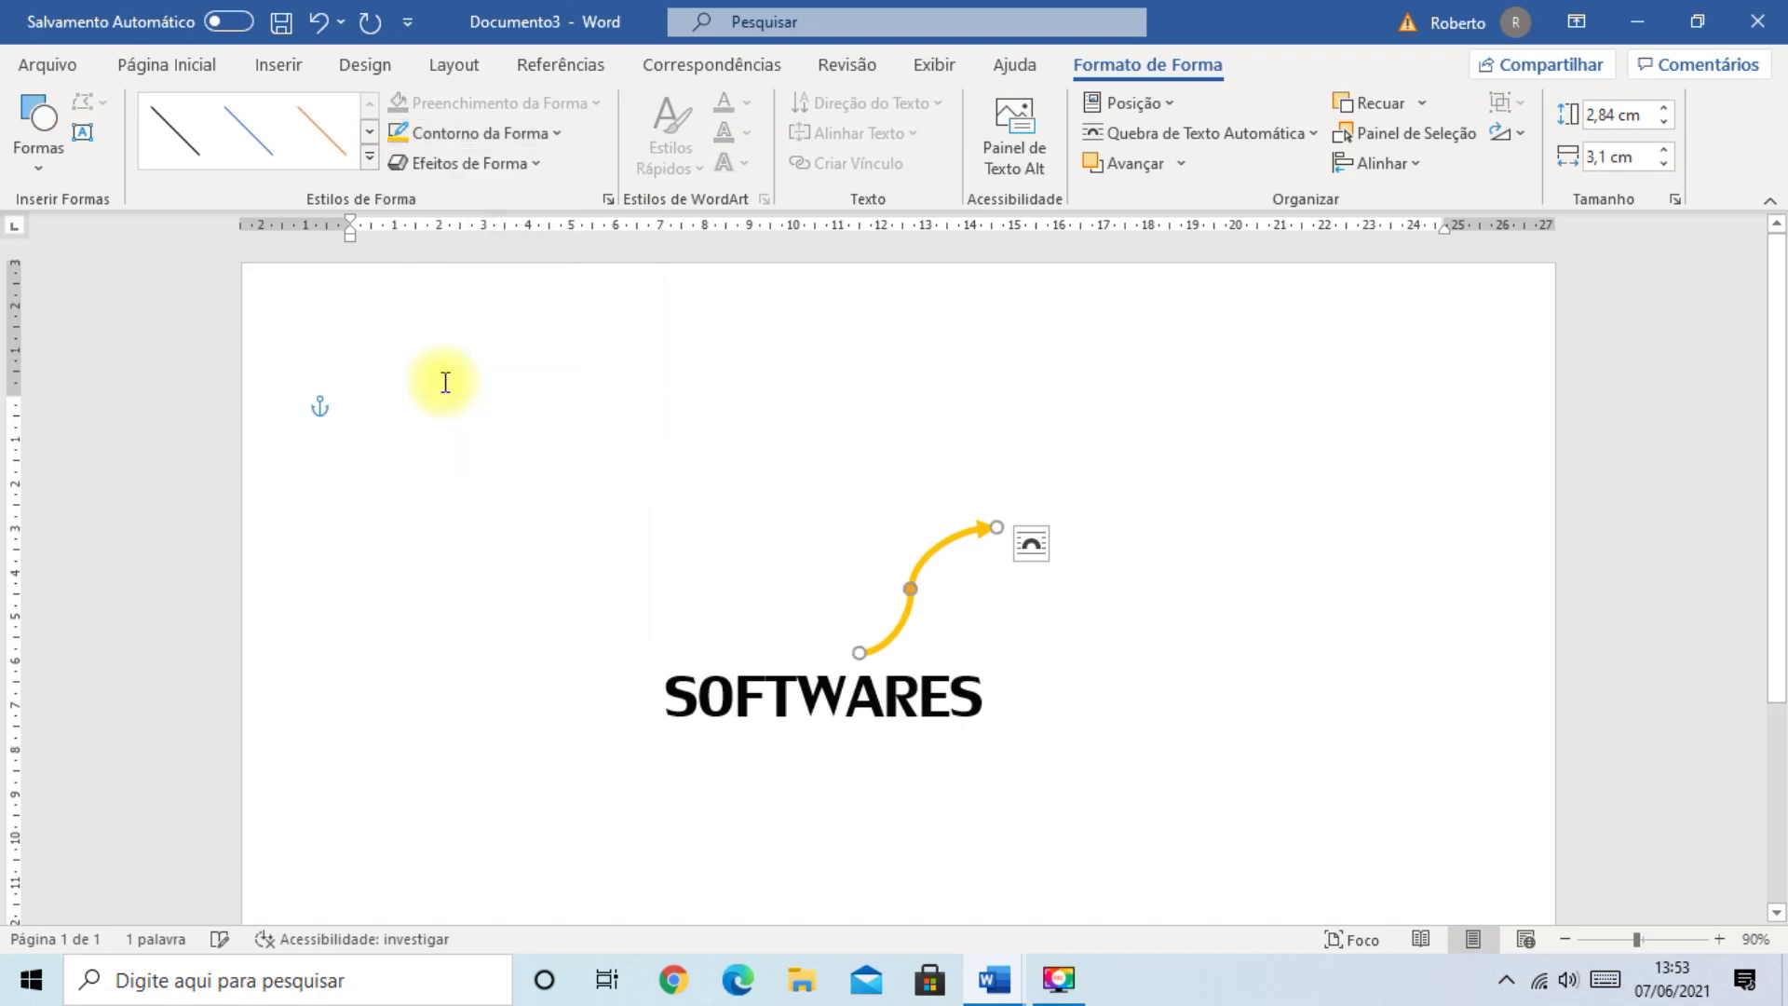
pyautogui.click(1202, 666)
# - Move the orange arrow slightly down toward SOFTWARES and reshape its curve to about 3 cm wide and 2.7 cm high
pyautogui.click(935, 556)
pyautogui.moveTo(924, 559)
pyautogui.mouseDown()
pyautogui.moveTo(937, 572)
pyautogui.moveTo(920, 570)
pyautogui.mouseUp()
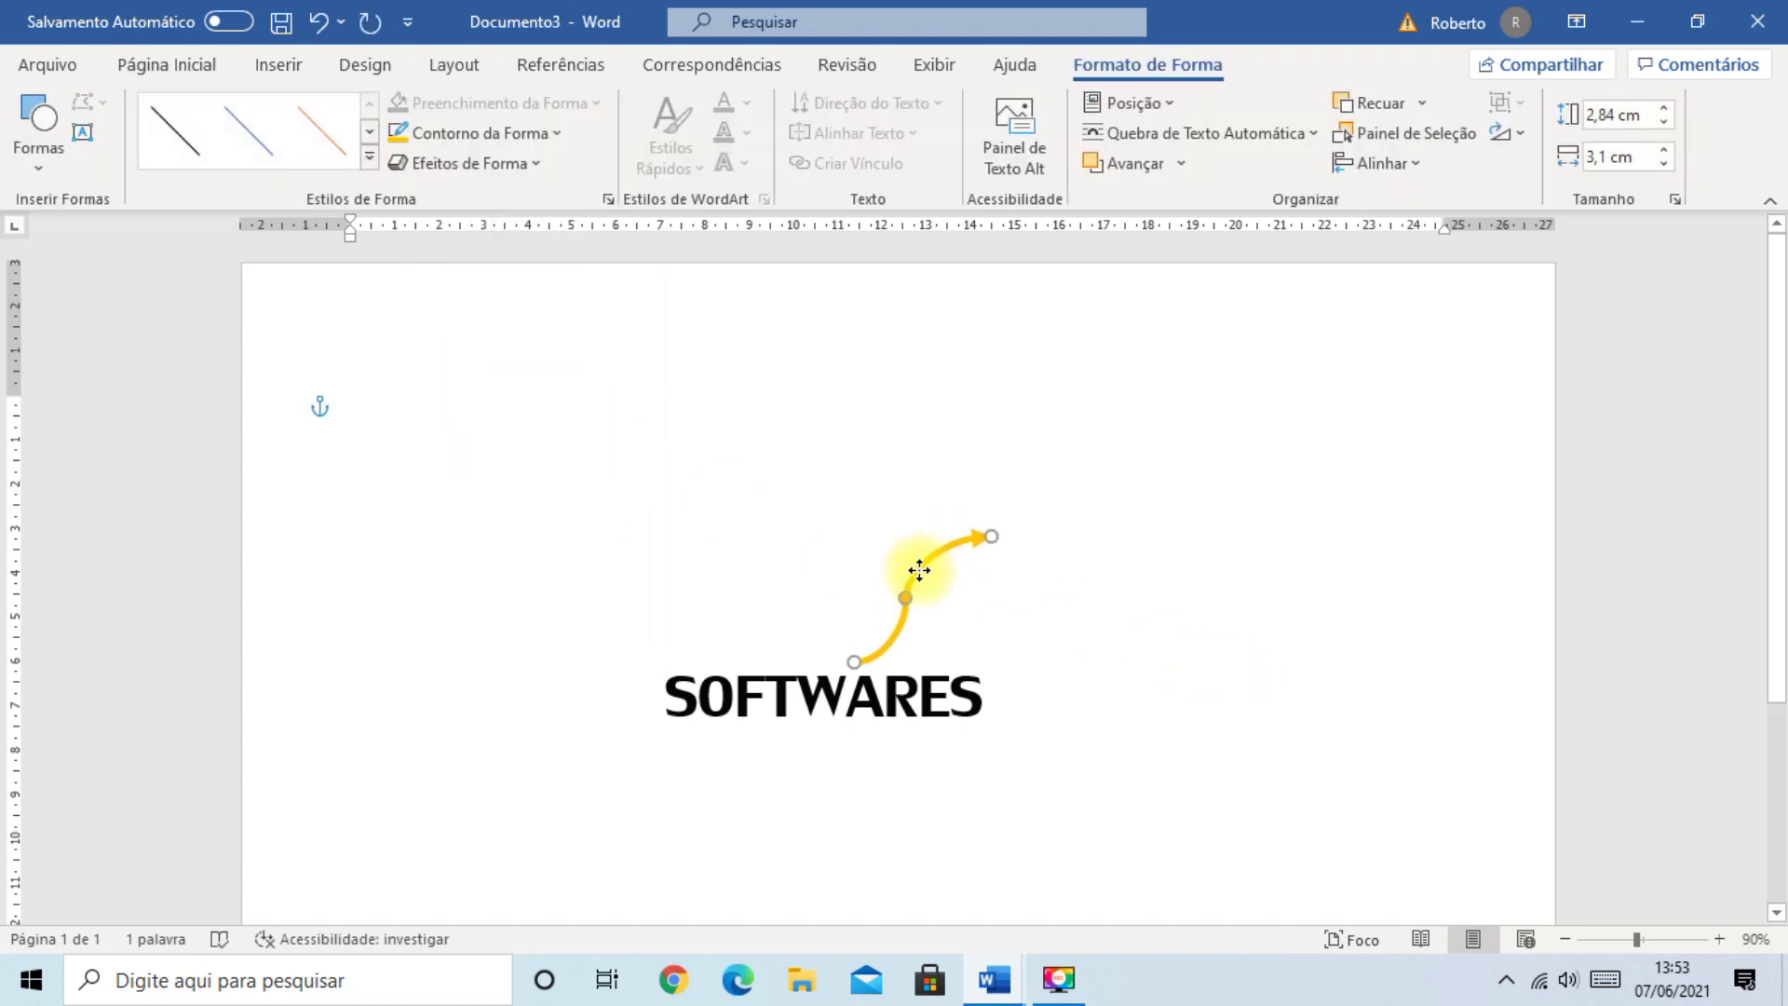
pyautogui.click(1180, 691)
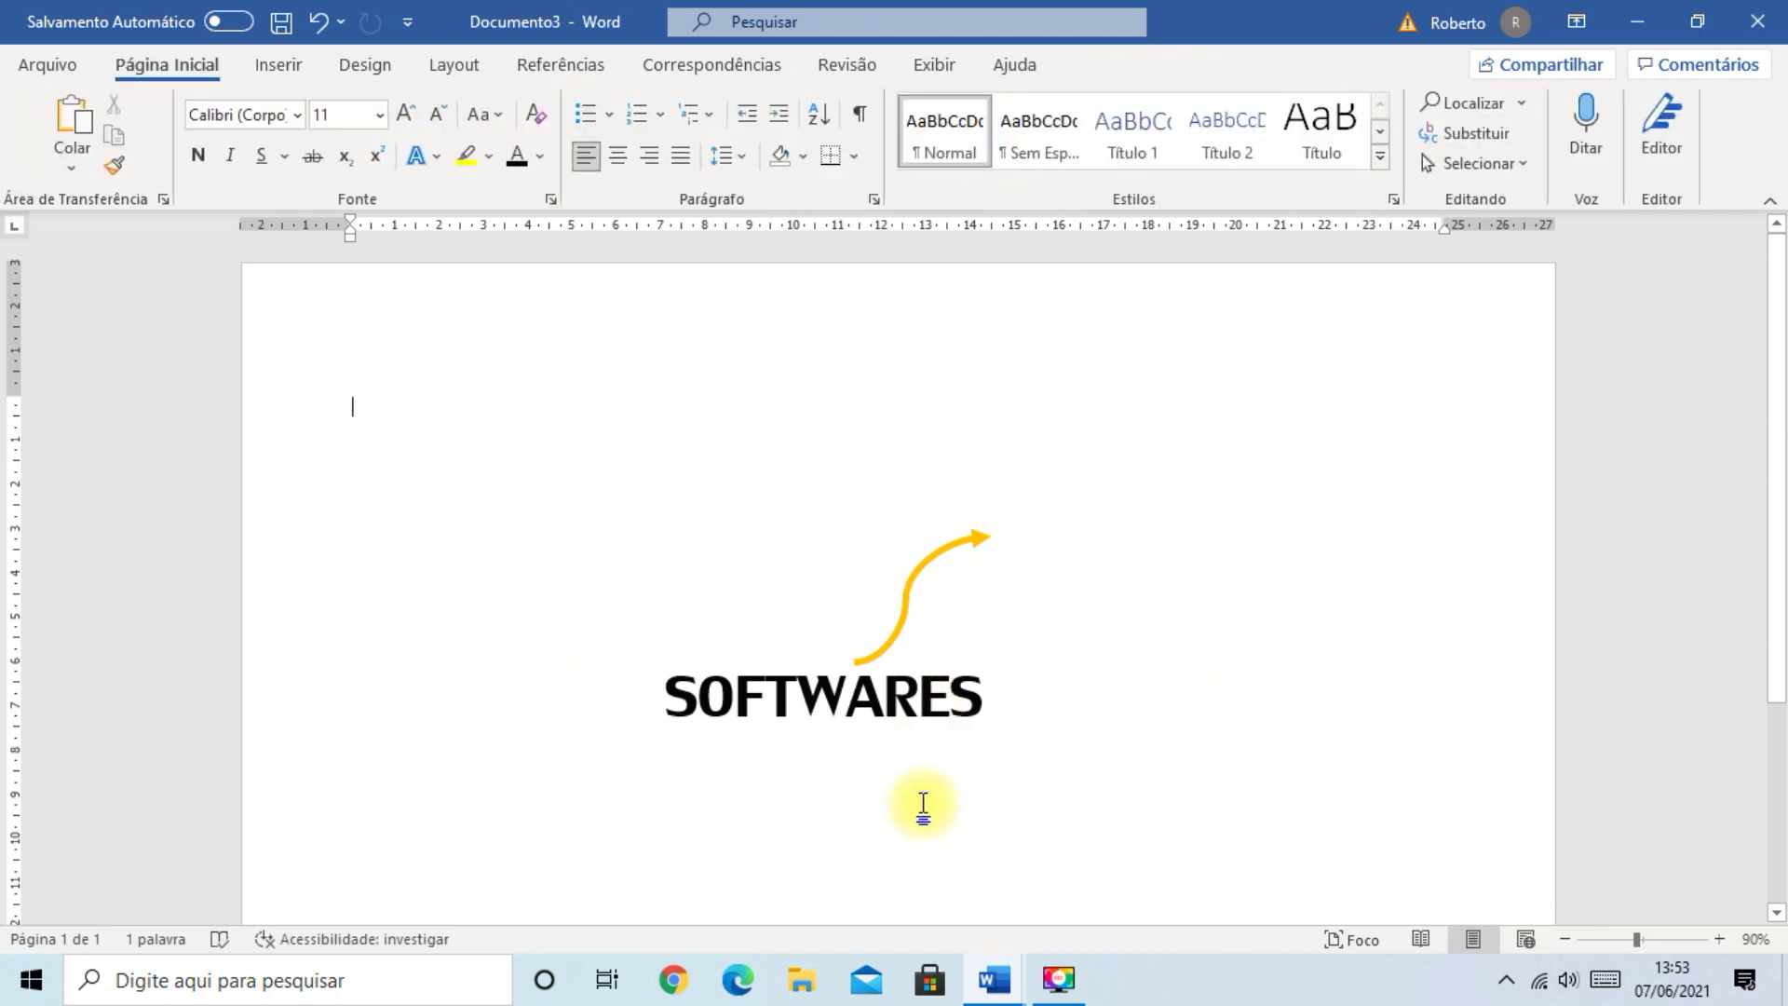
pyautogui.click(912, 596)
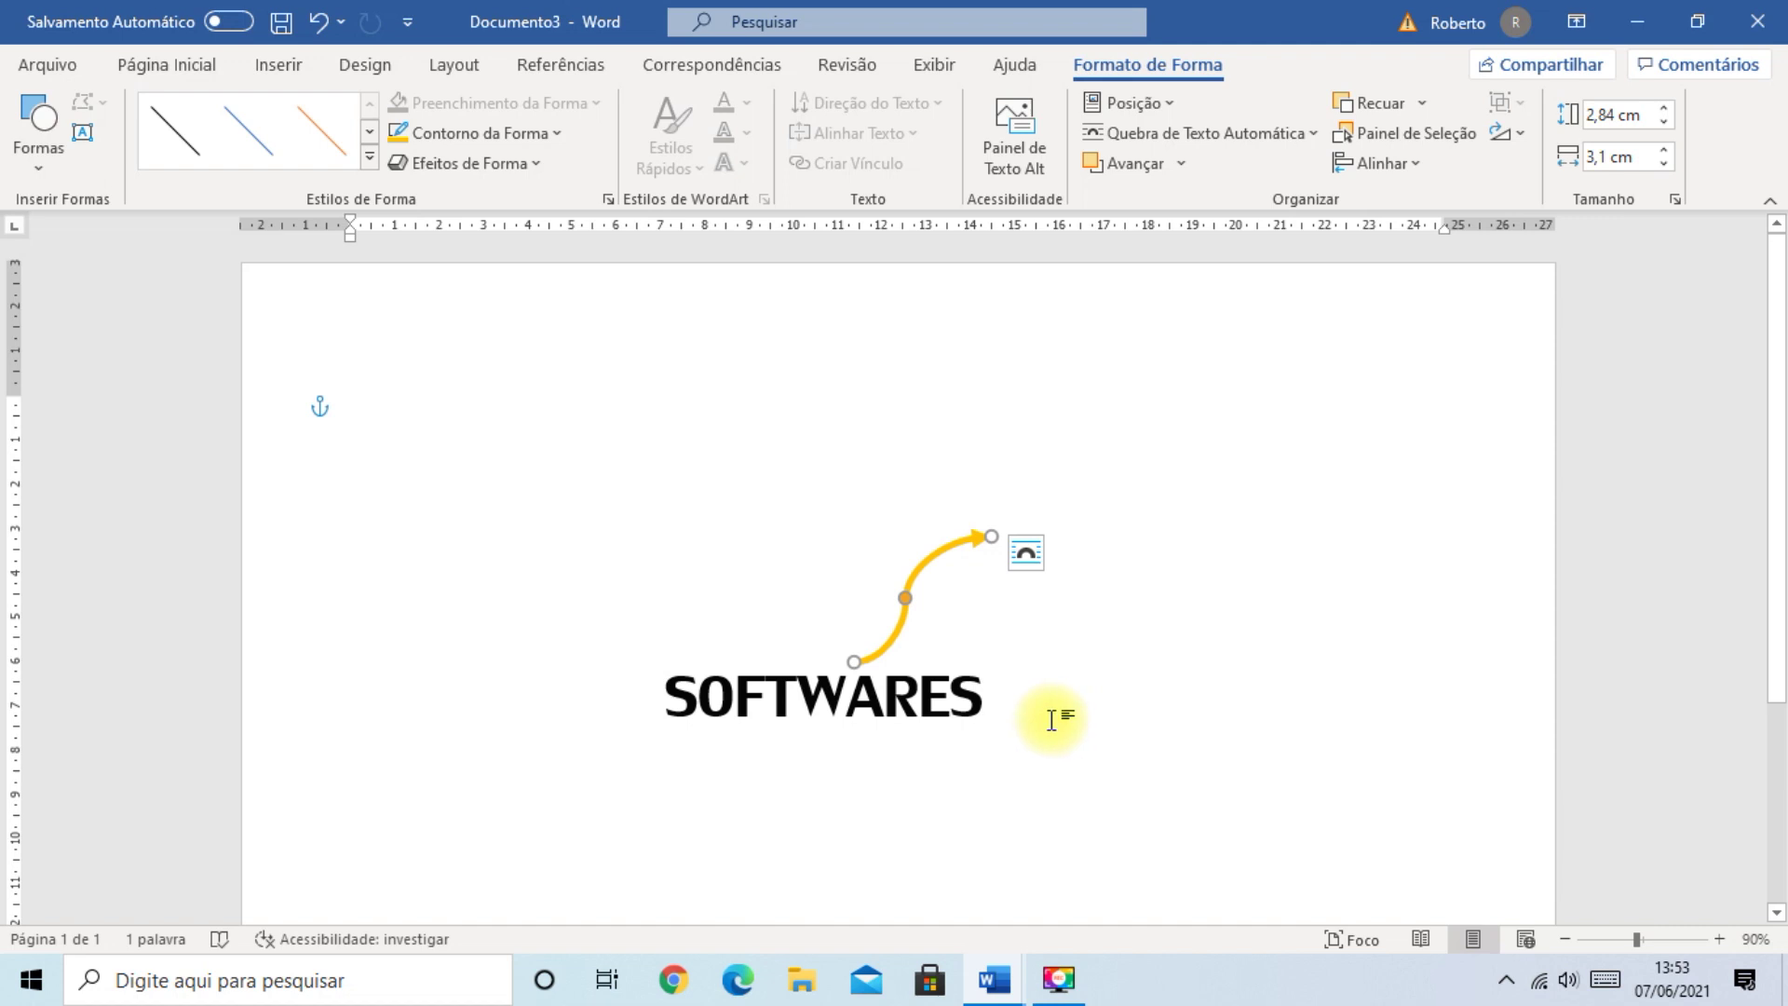
pyautogui.moveTo(986, 539); pyautogui.dragTo(989, 544)
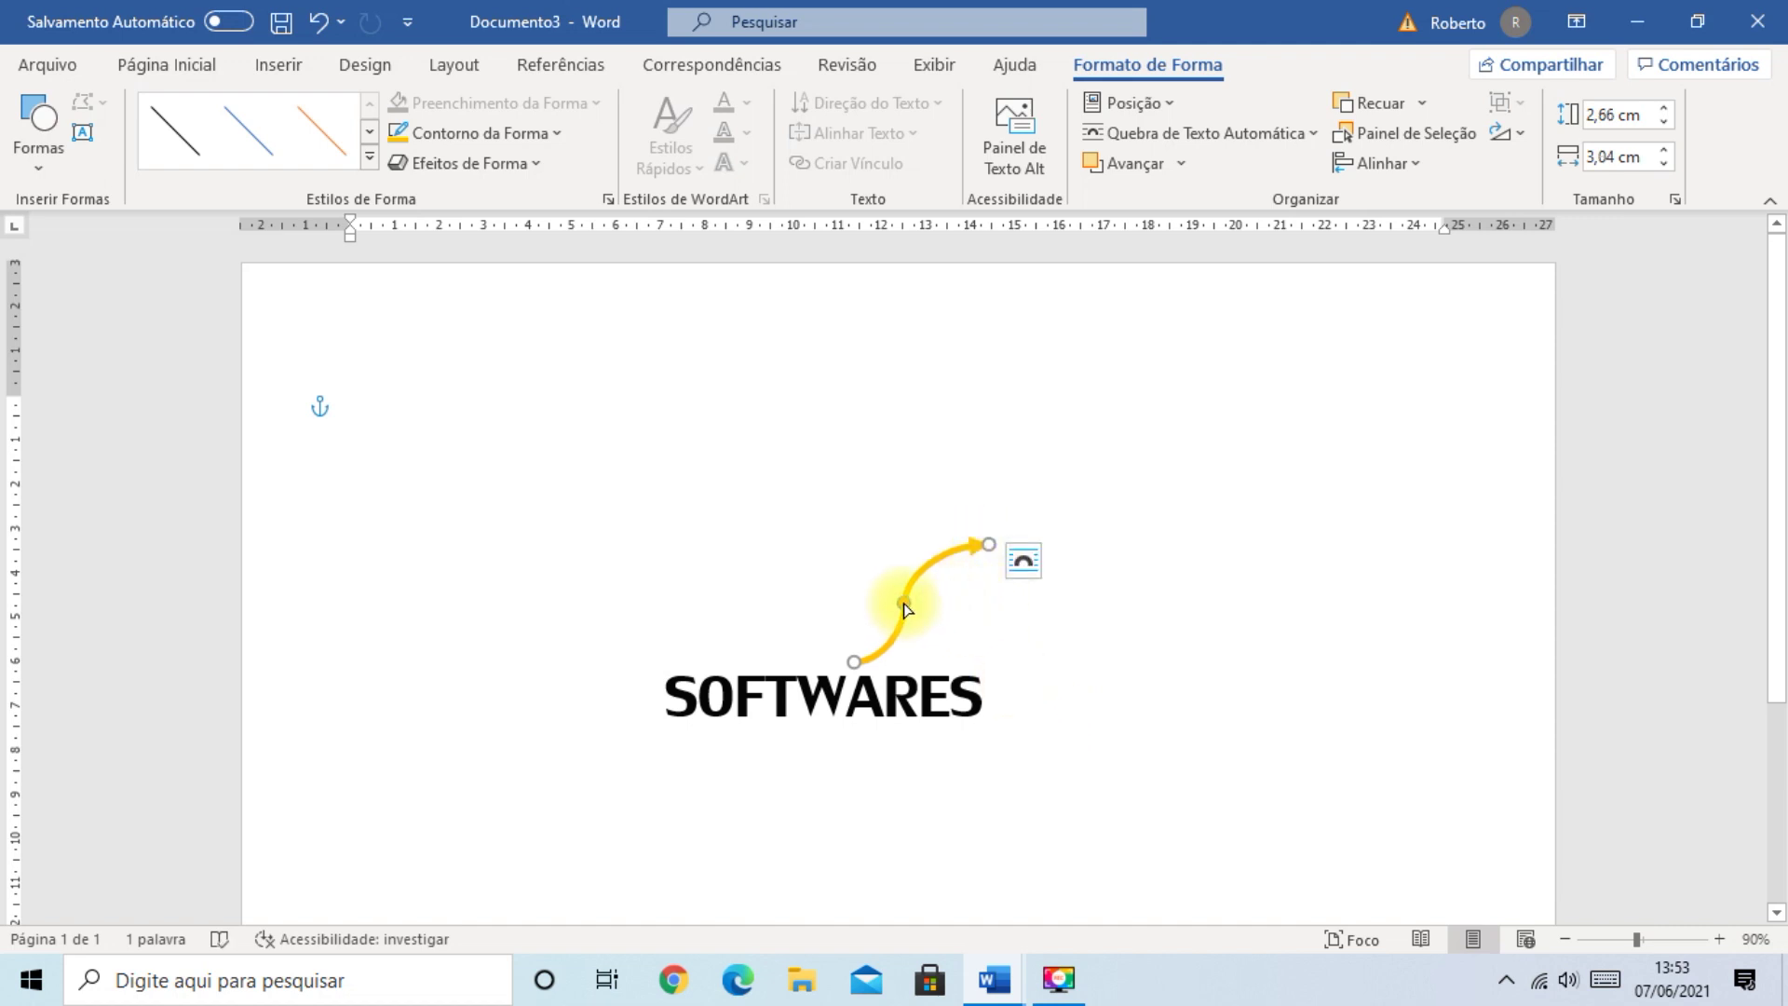
pyautogui.click(914, 607)
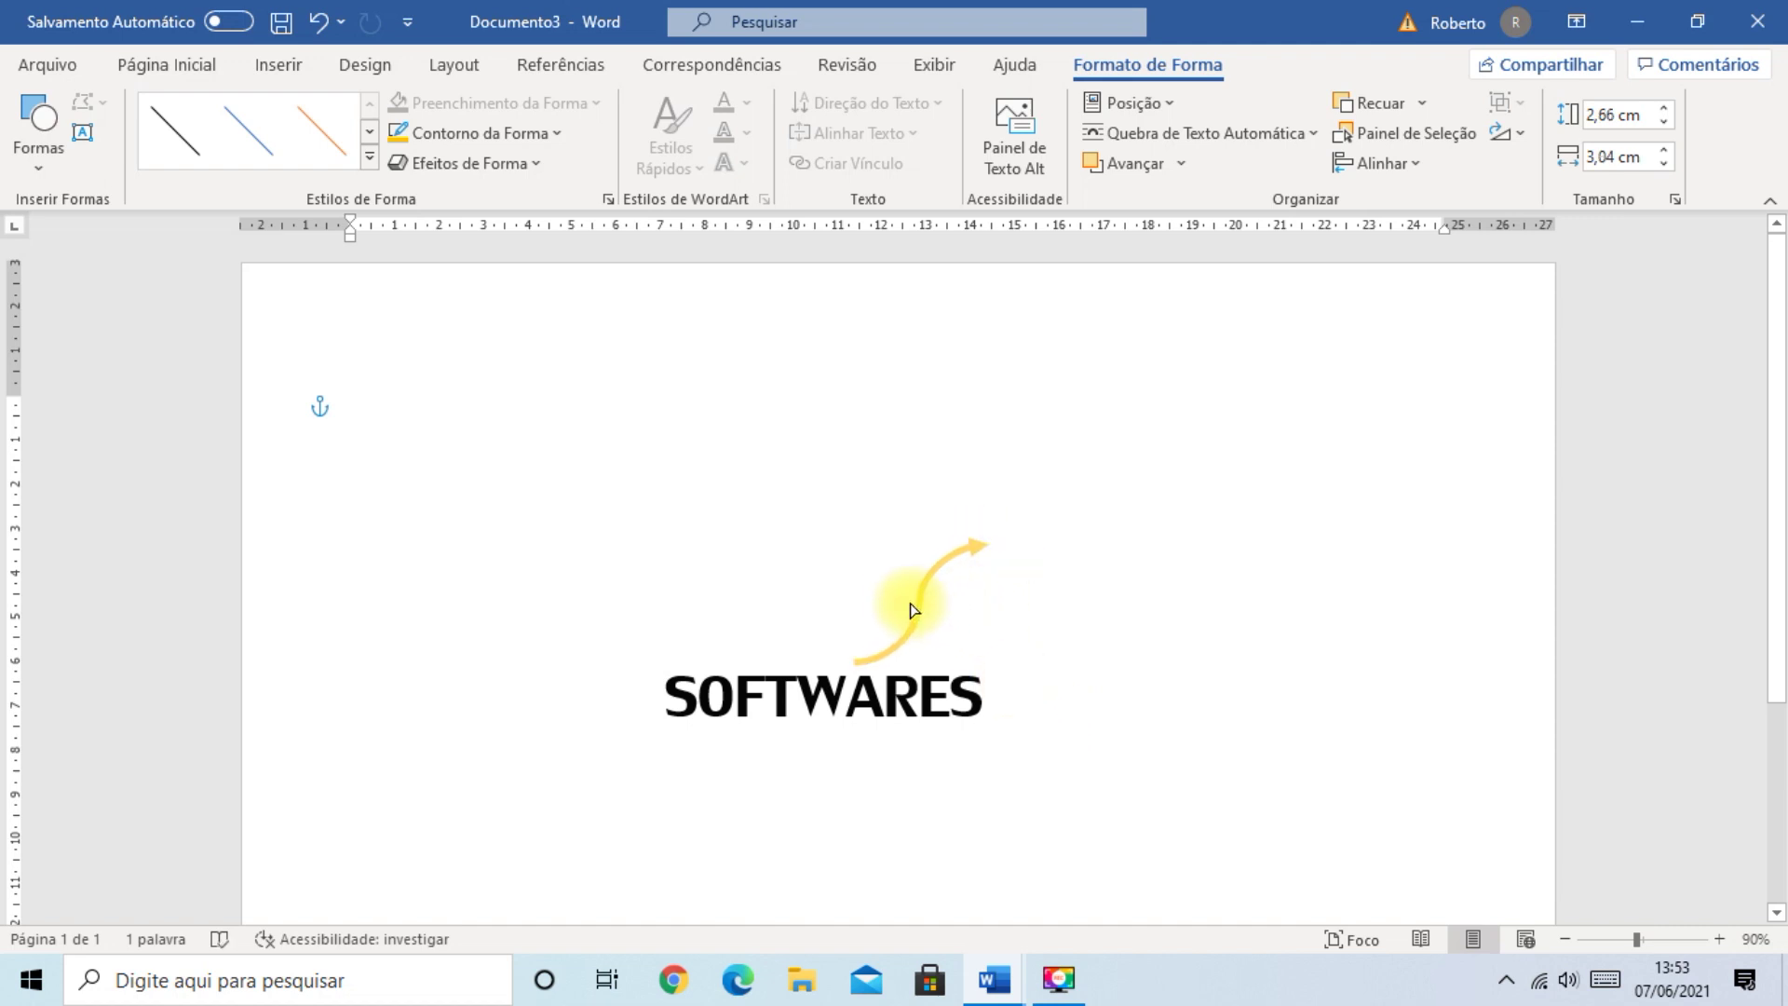
pyautogui.click(1108, 660)
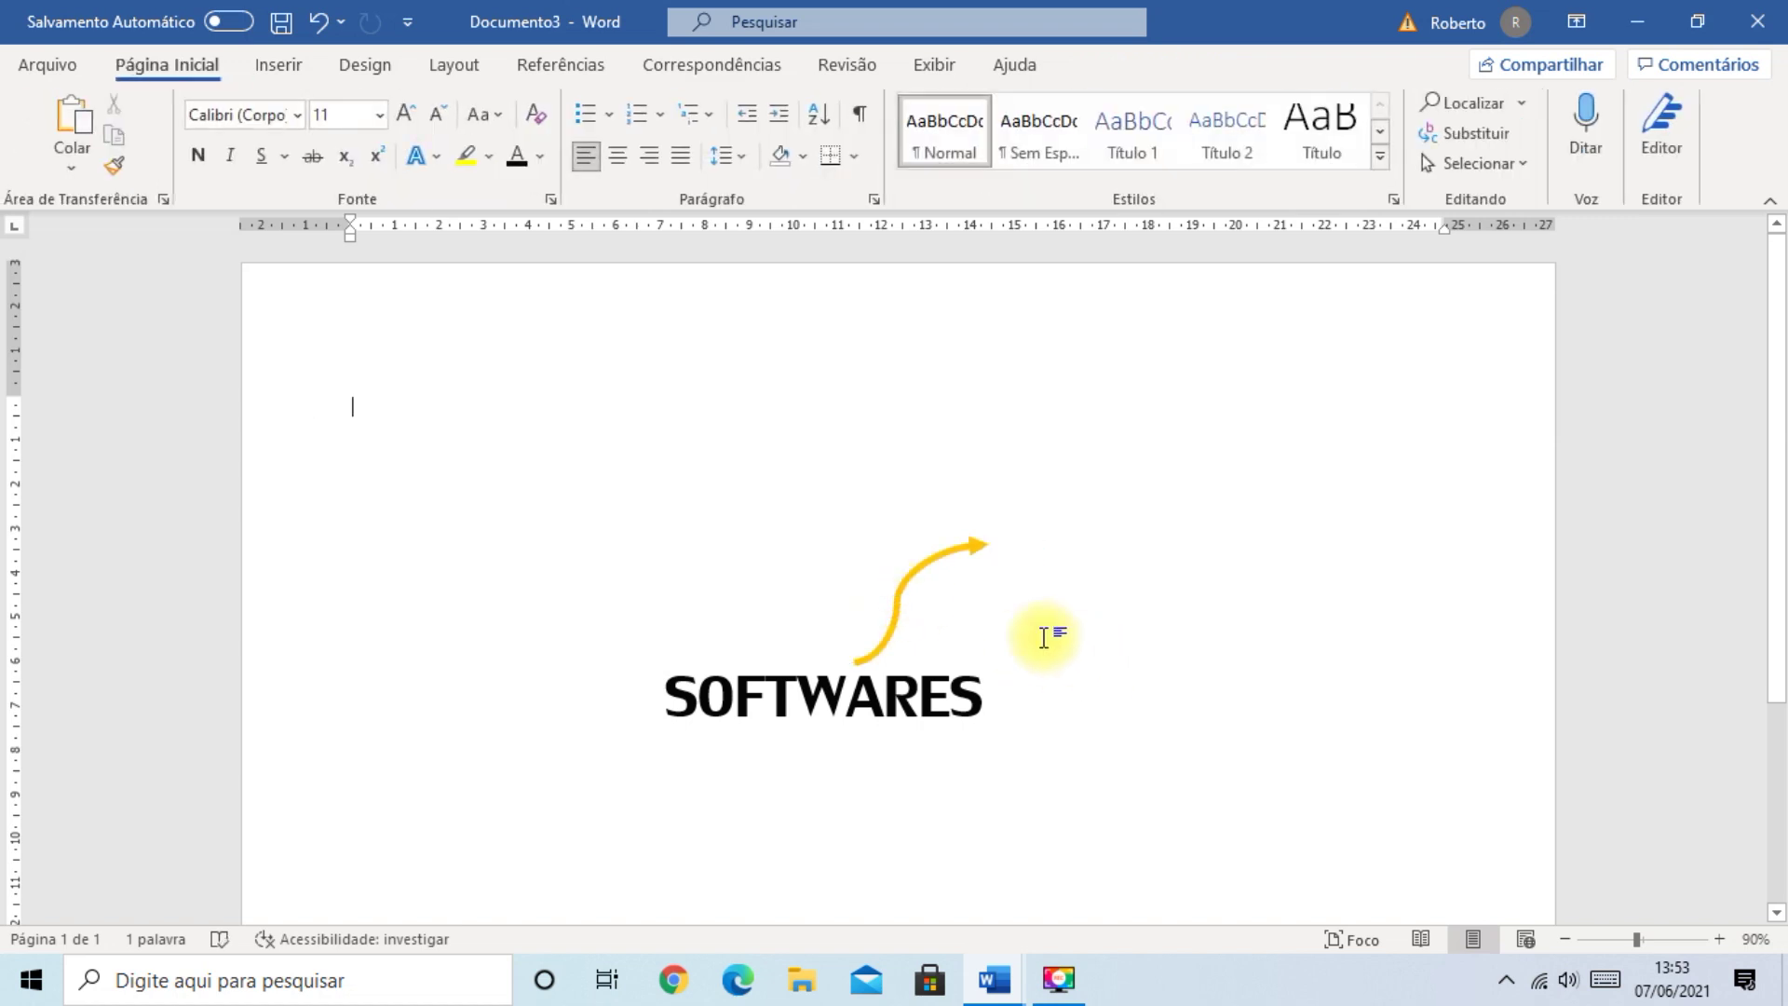
pyautogui.click(938, 563)
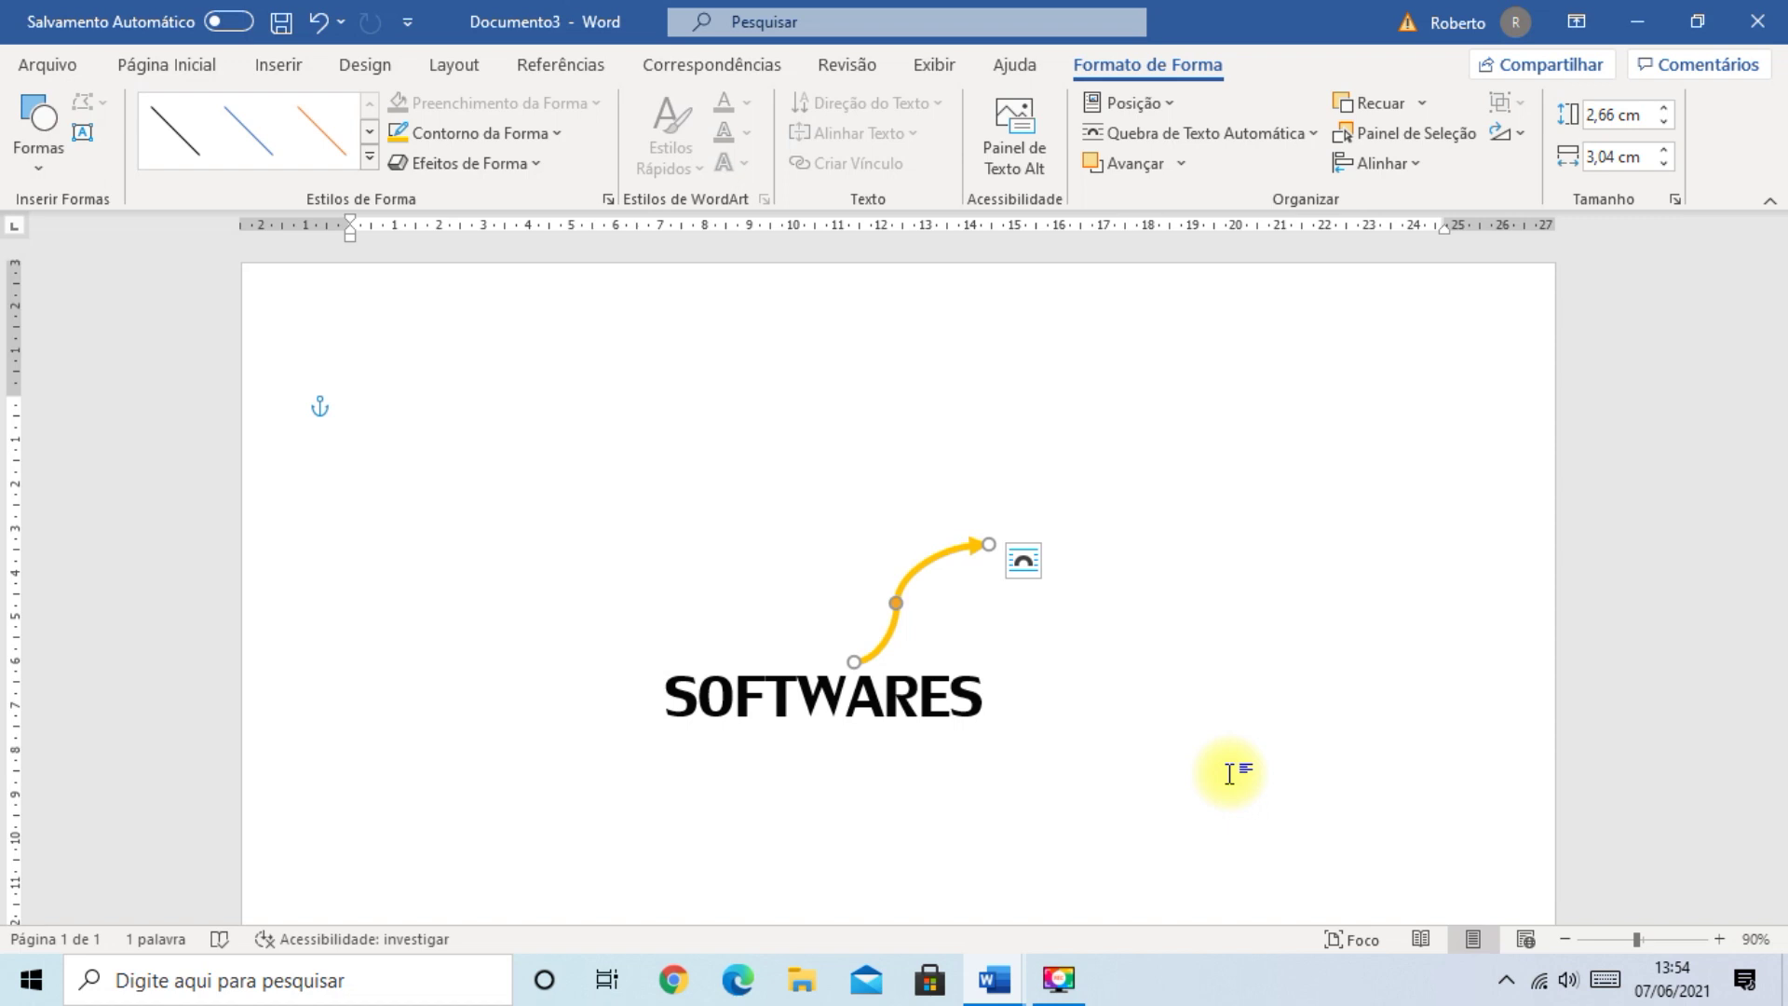
# - Duplicate the SOFTWARES text box and place the copy above and to the right of the original, at the arrow's tip
pyautogui.click(735, 691)
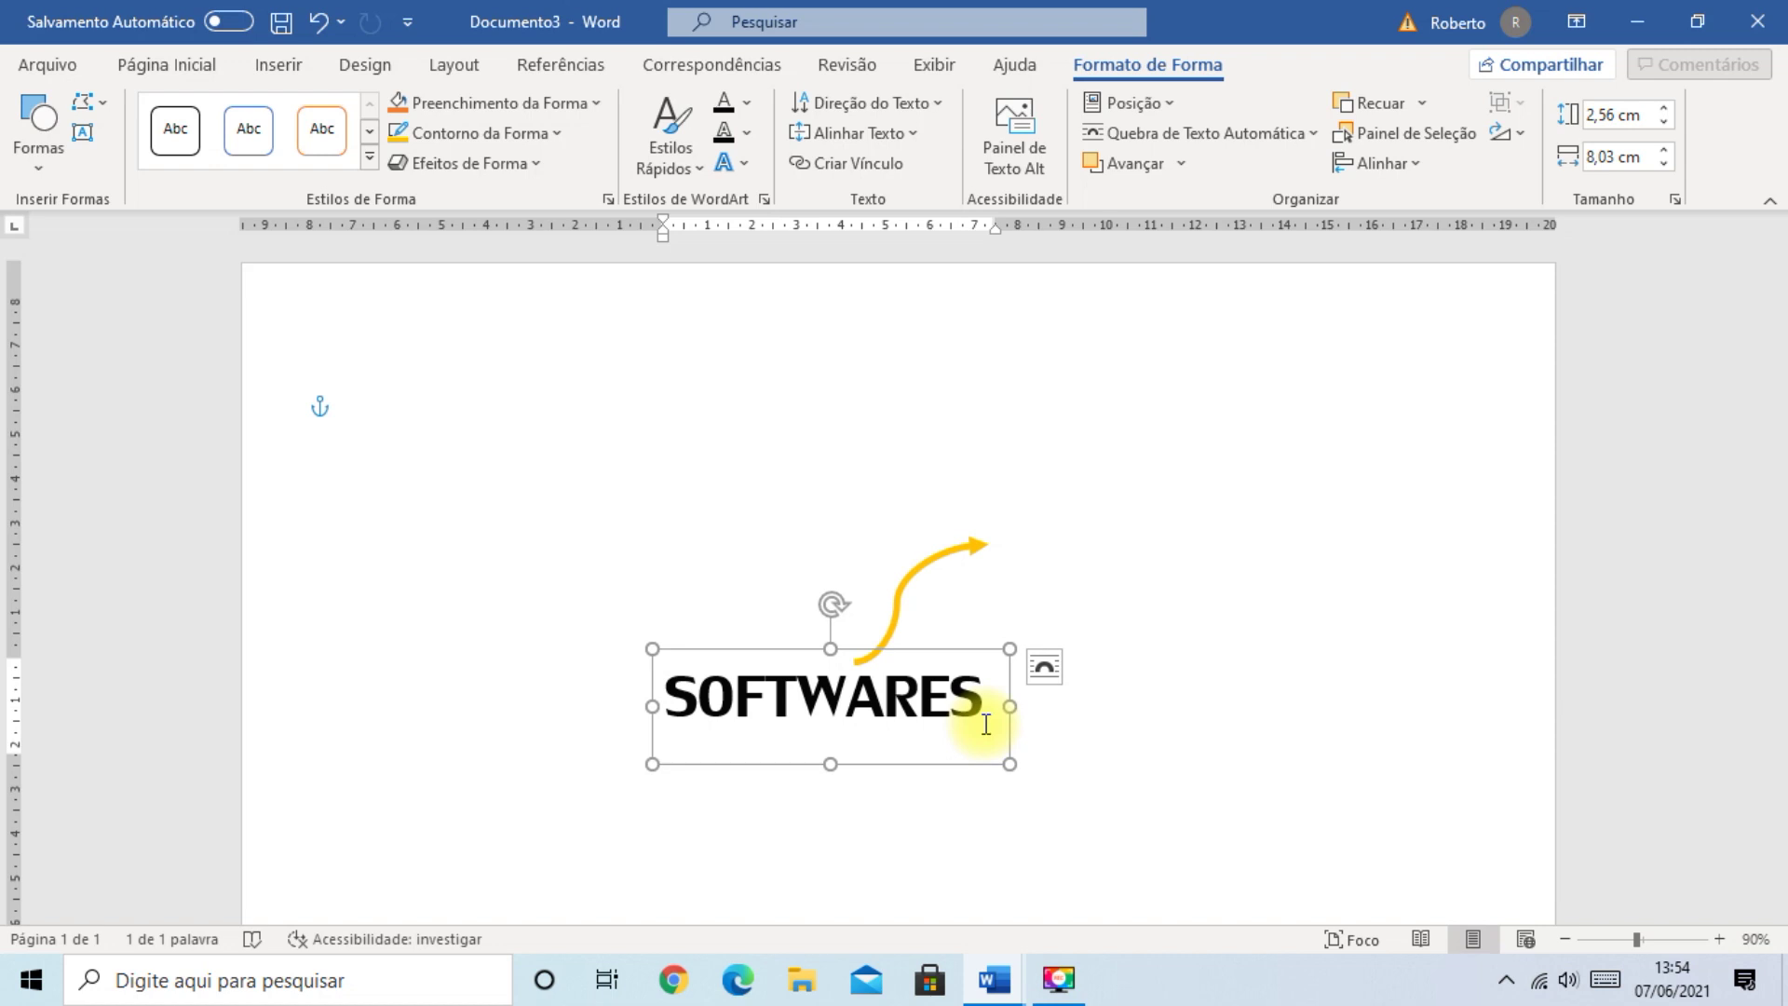
pyautogui.hotkey('ctrl', 'd')
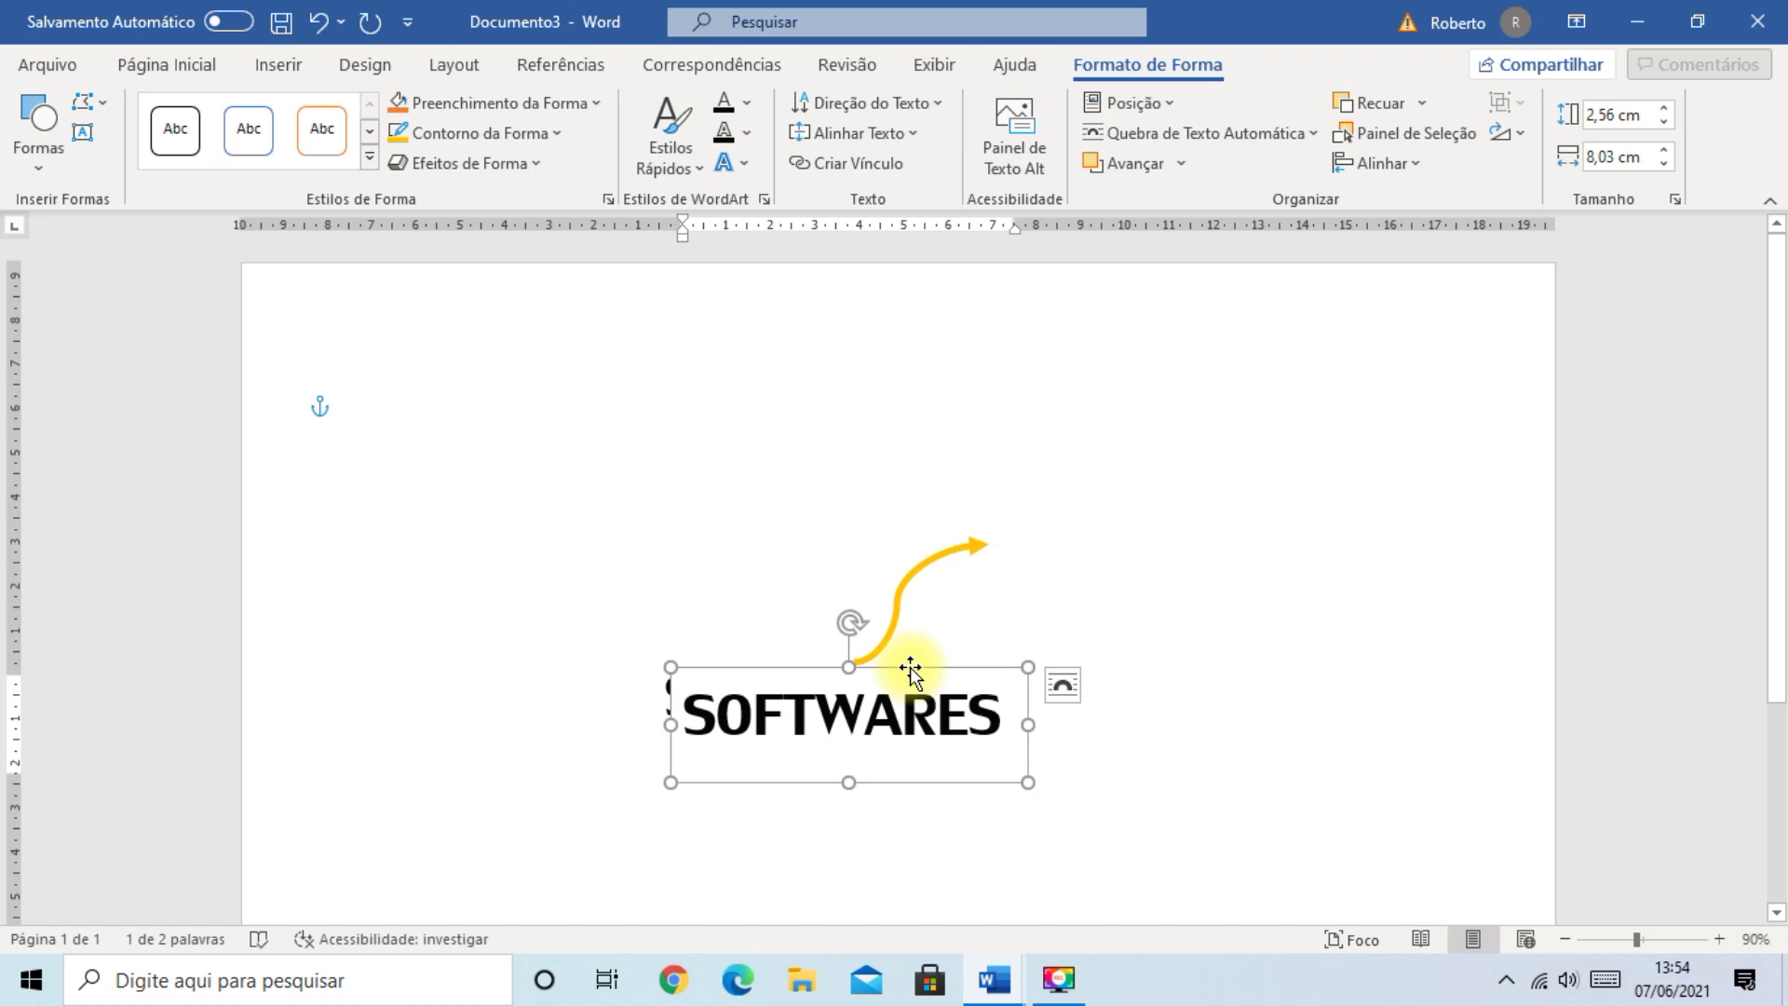
pyautogui.moveTo(910, 668); pyautogui.dragTo(1158, 470)
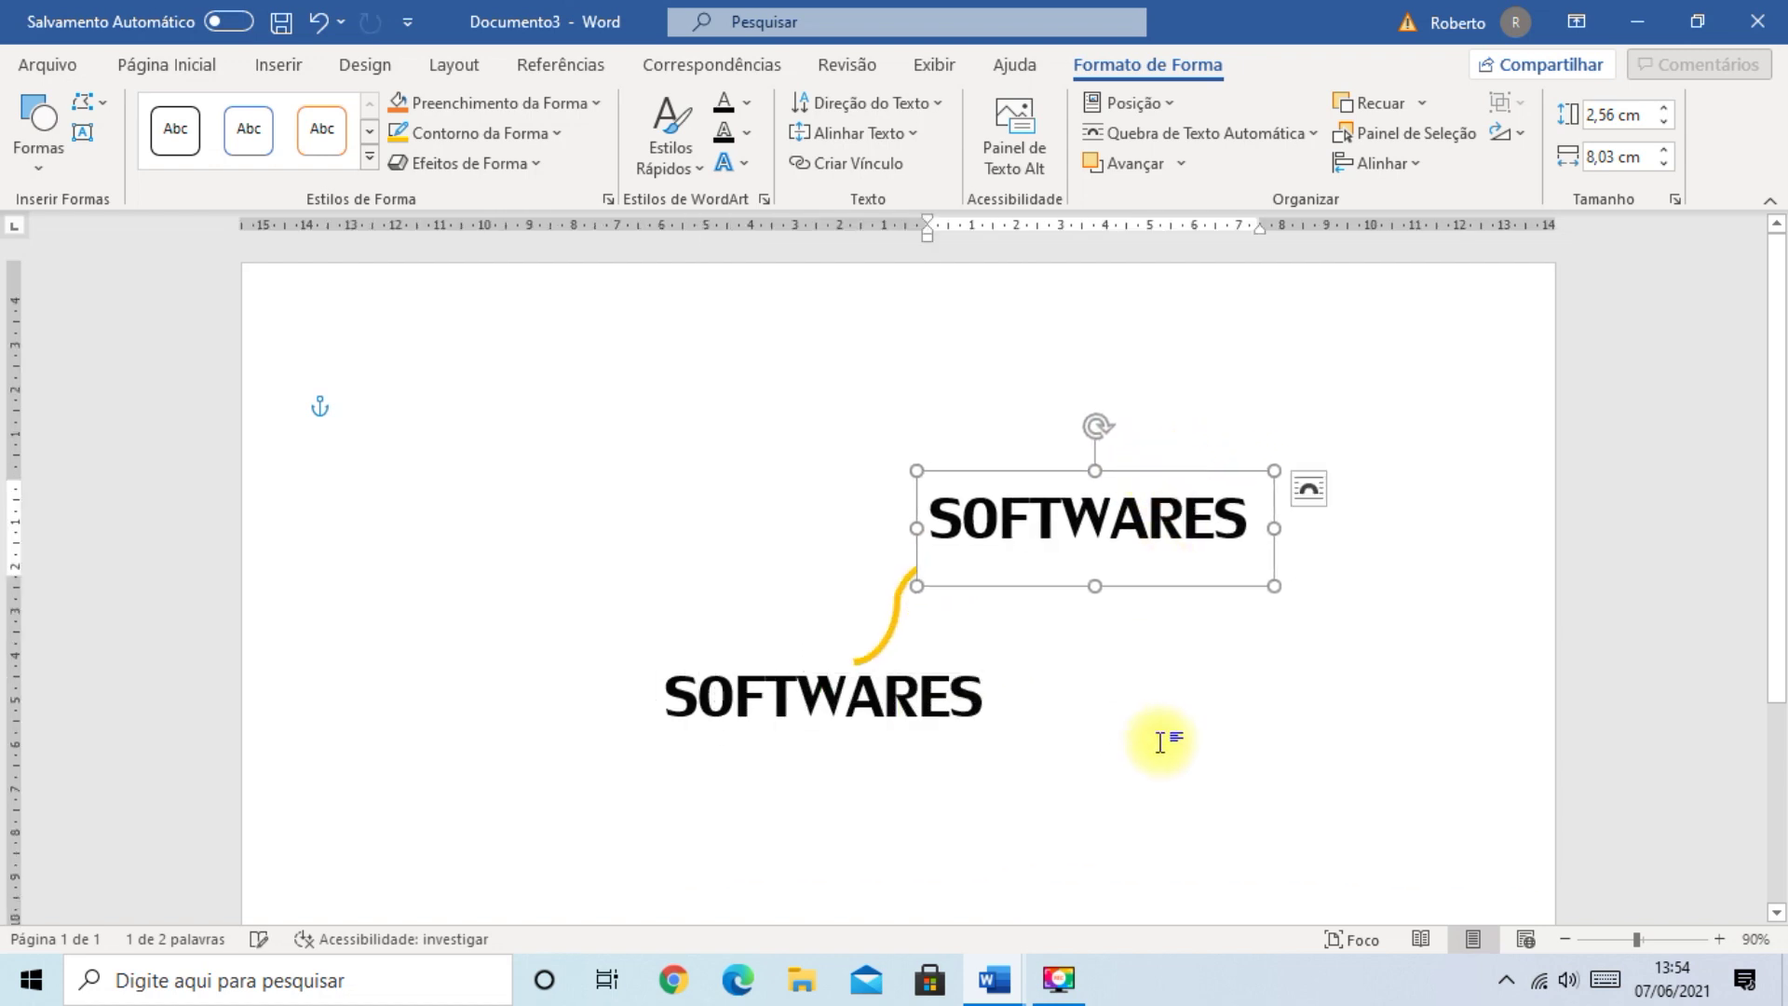
pyautogui.click(1160, 745)
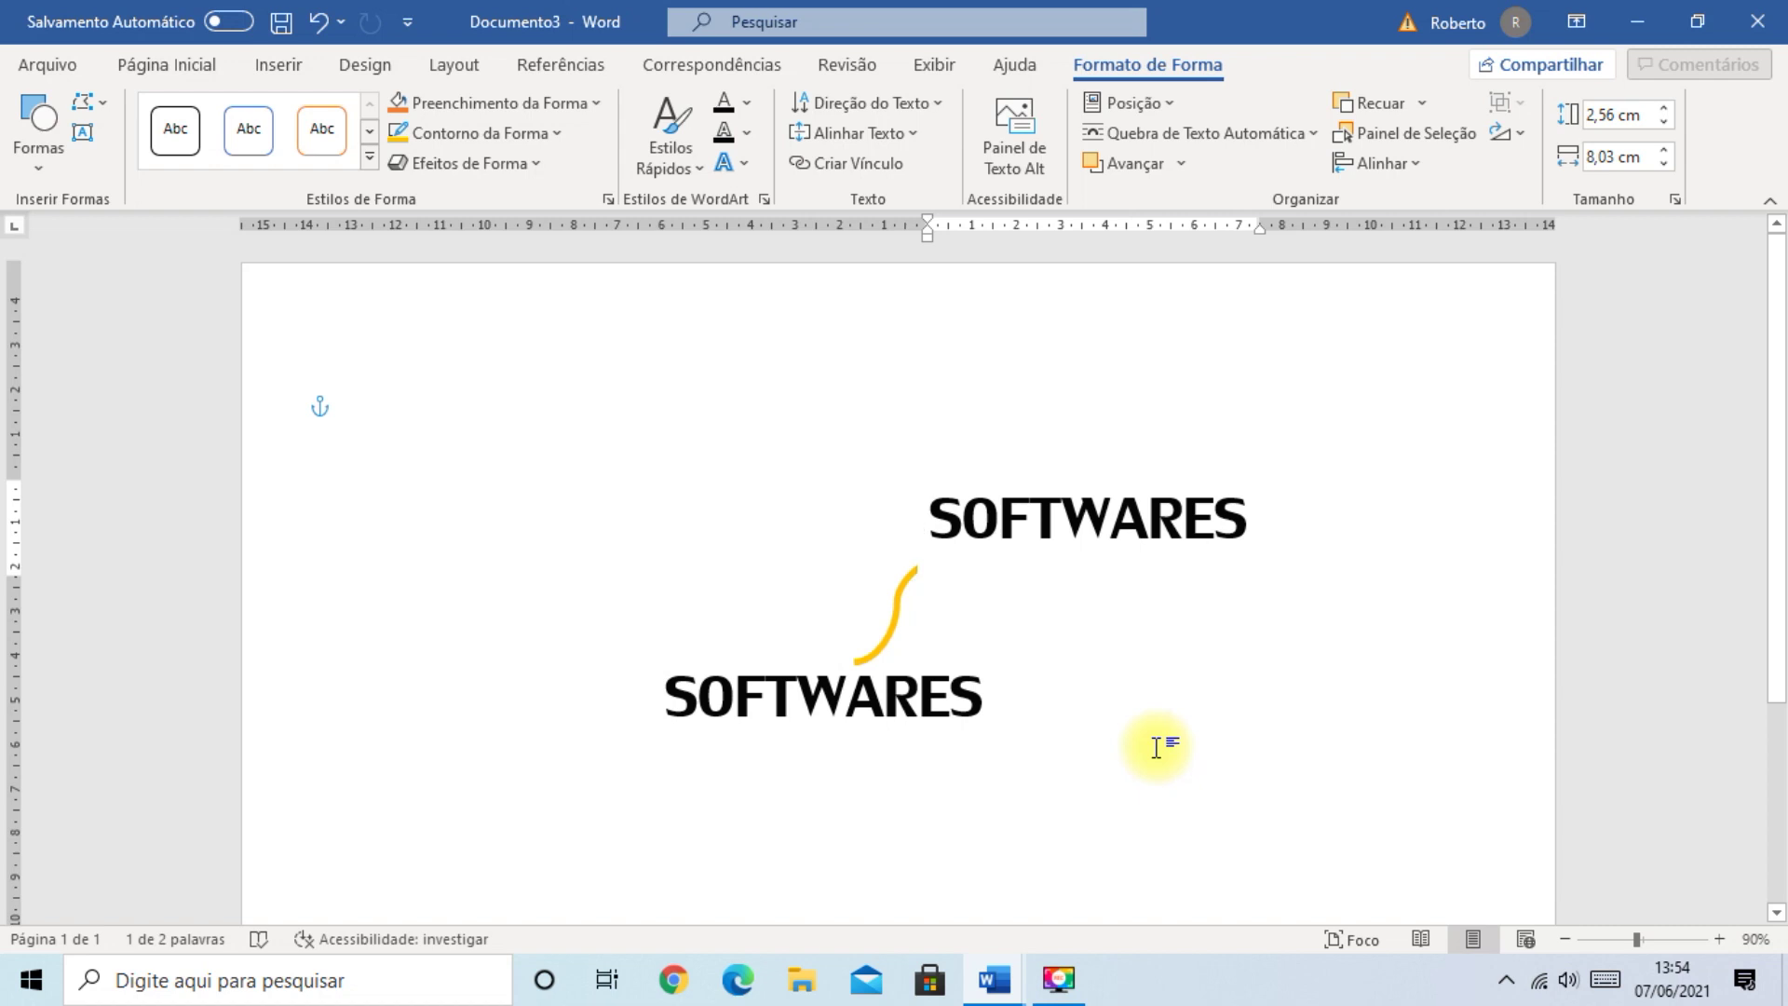
pyautogui.click(968, 566)
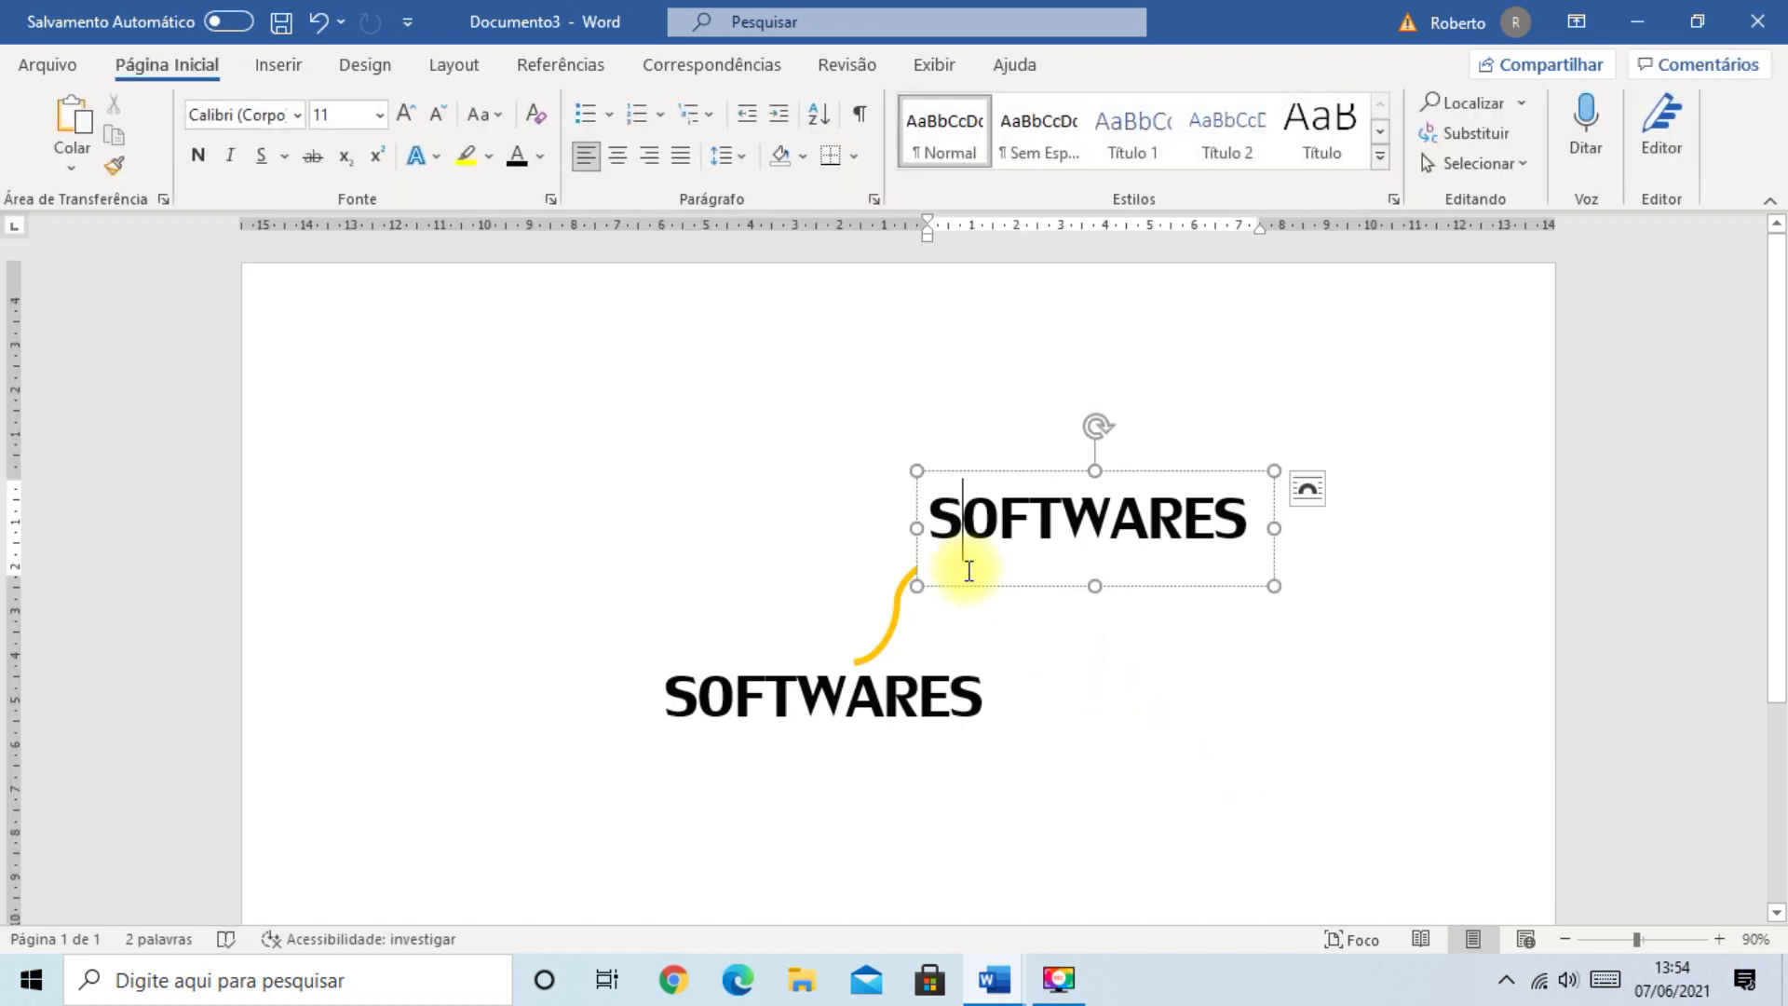
pyautogui.click(1009, 615)
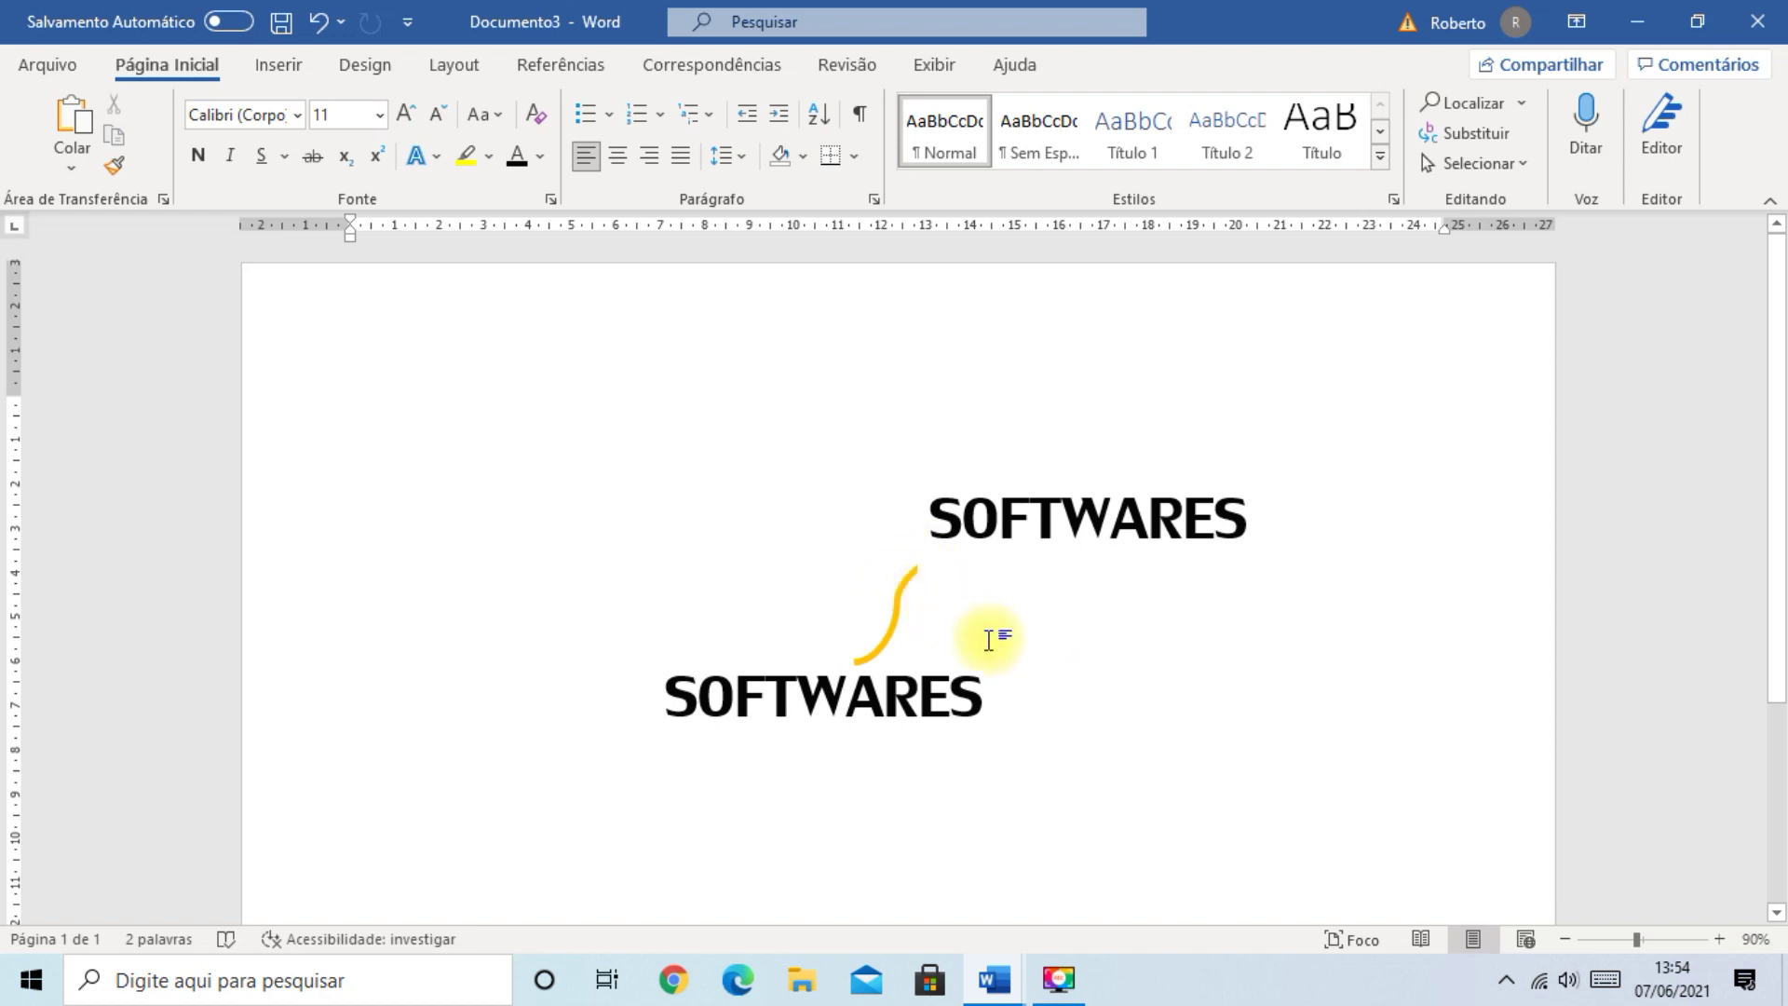
pyautogui.click(1022, 585)
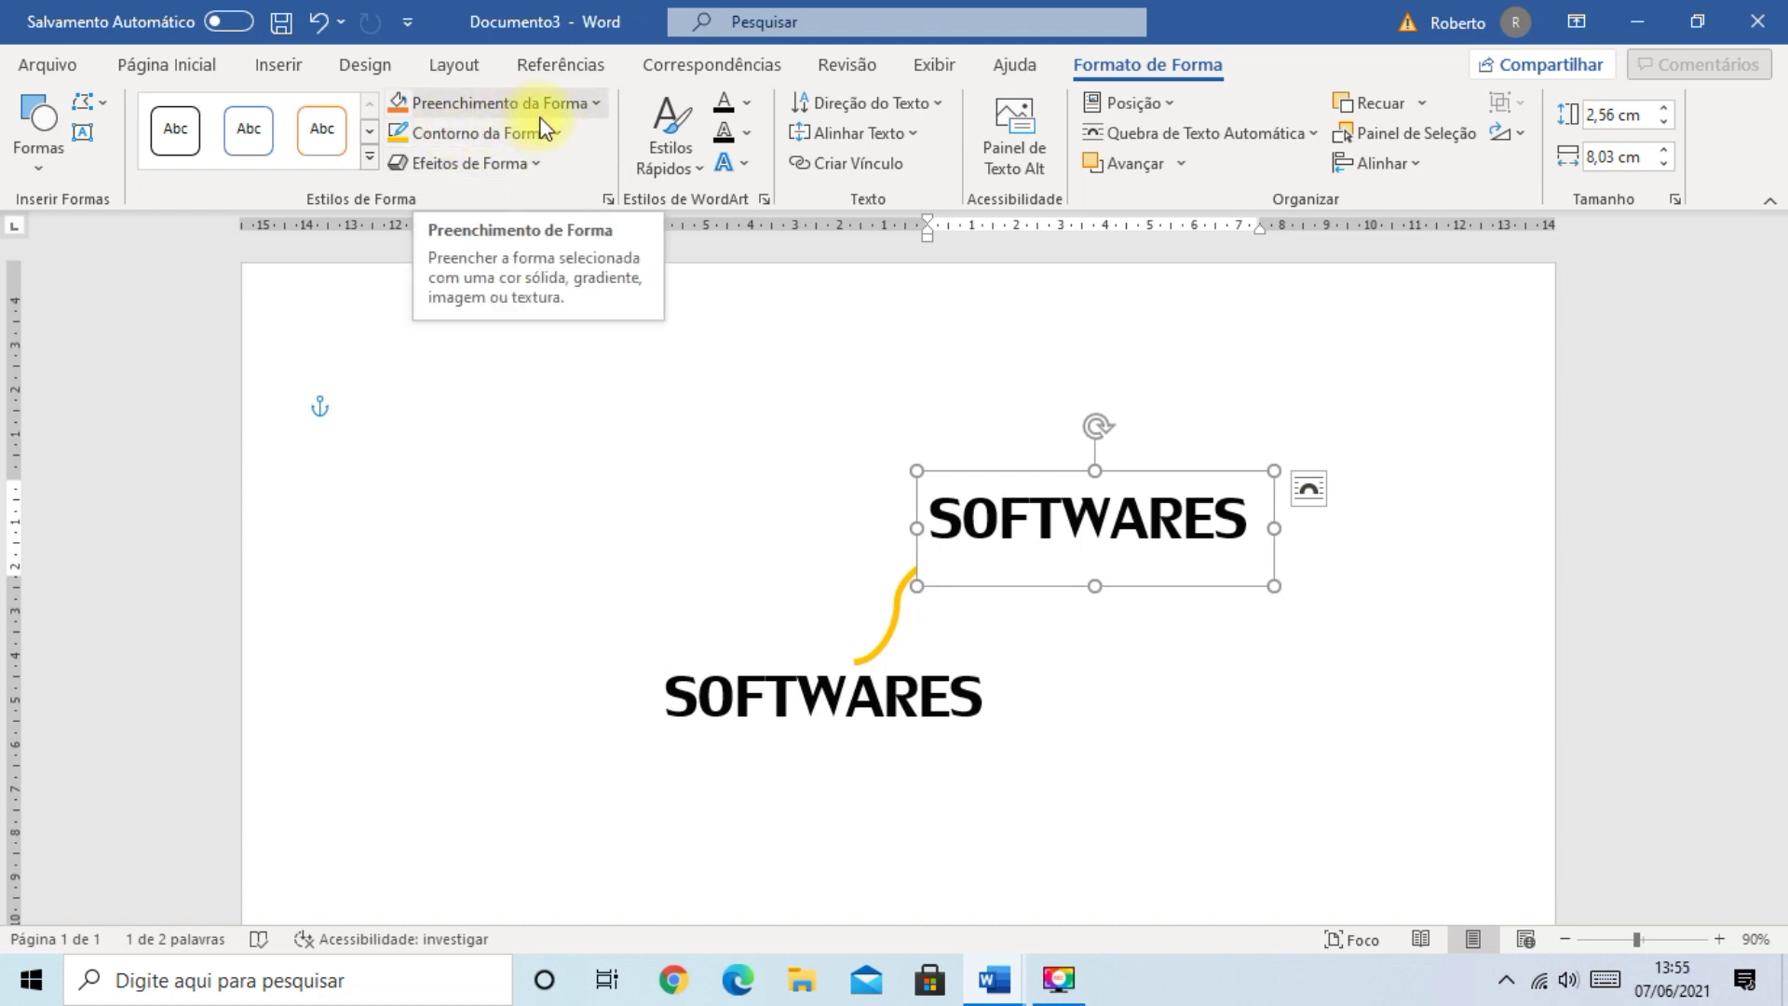
pyautogui.click(597, 104)
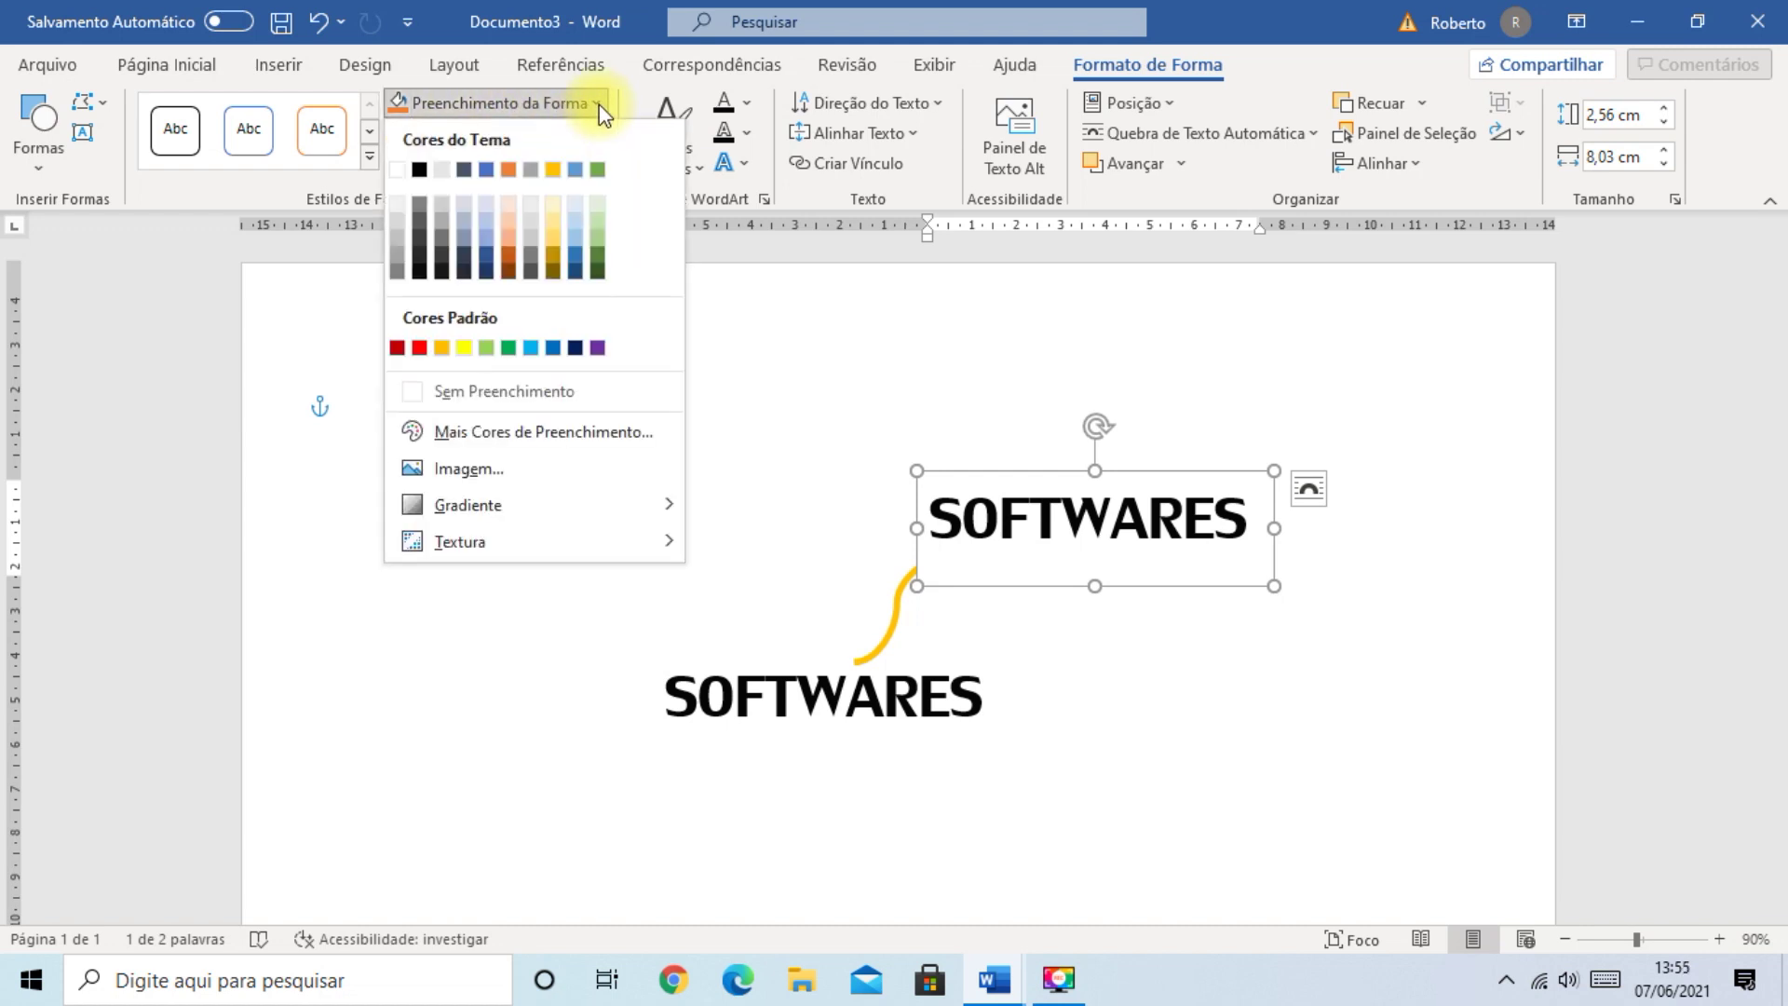
pyautogui.click(942, 372)
pyautogui.click(1140, 789)
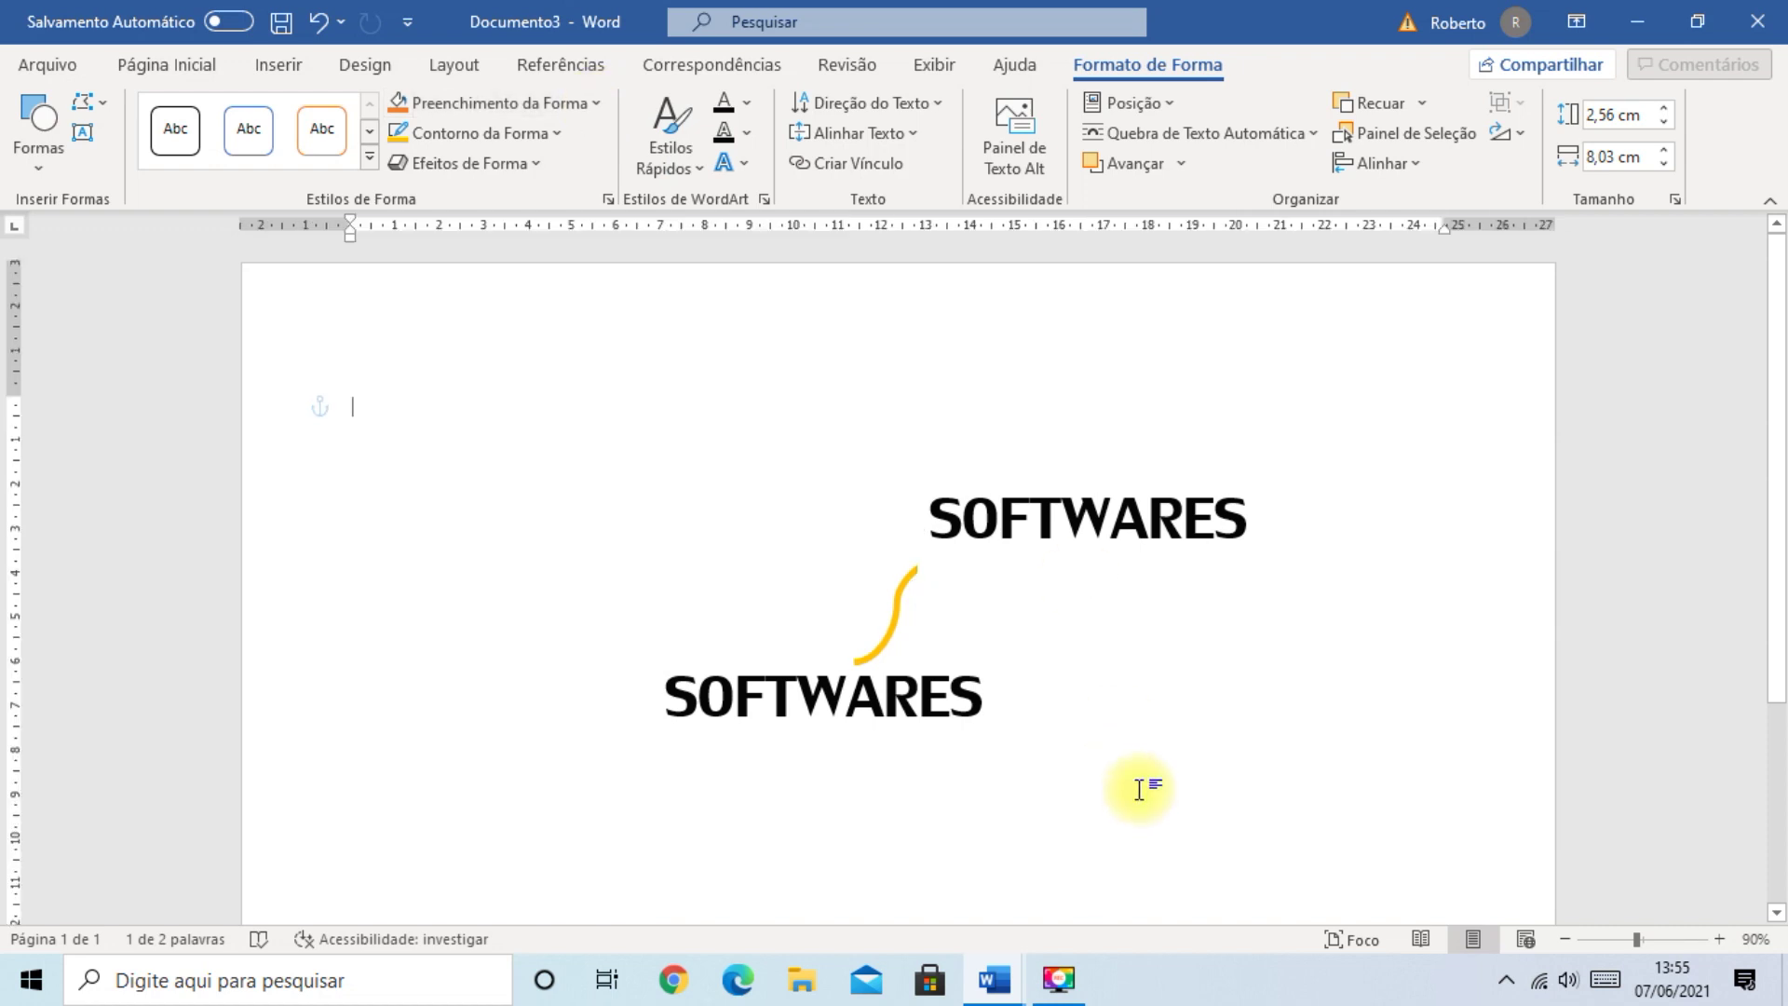
# - Remove the shape fill from the duplicated SOFTWARES text box covering the arrow's tip
pyautogui.click(1099, 557)
pyautogui.click(1128, 590)
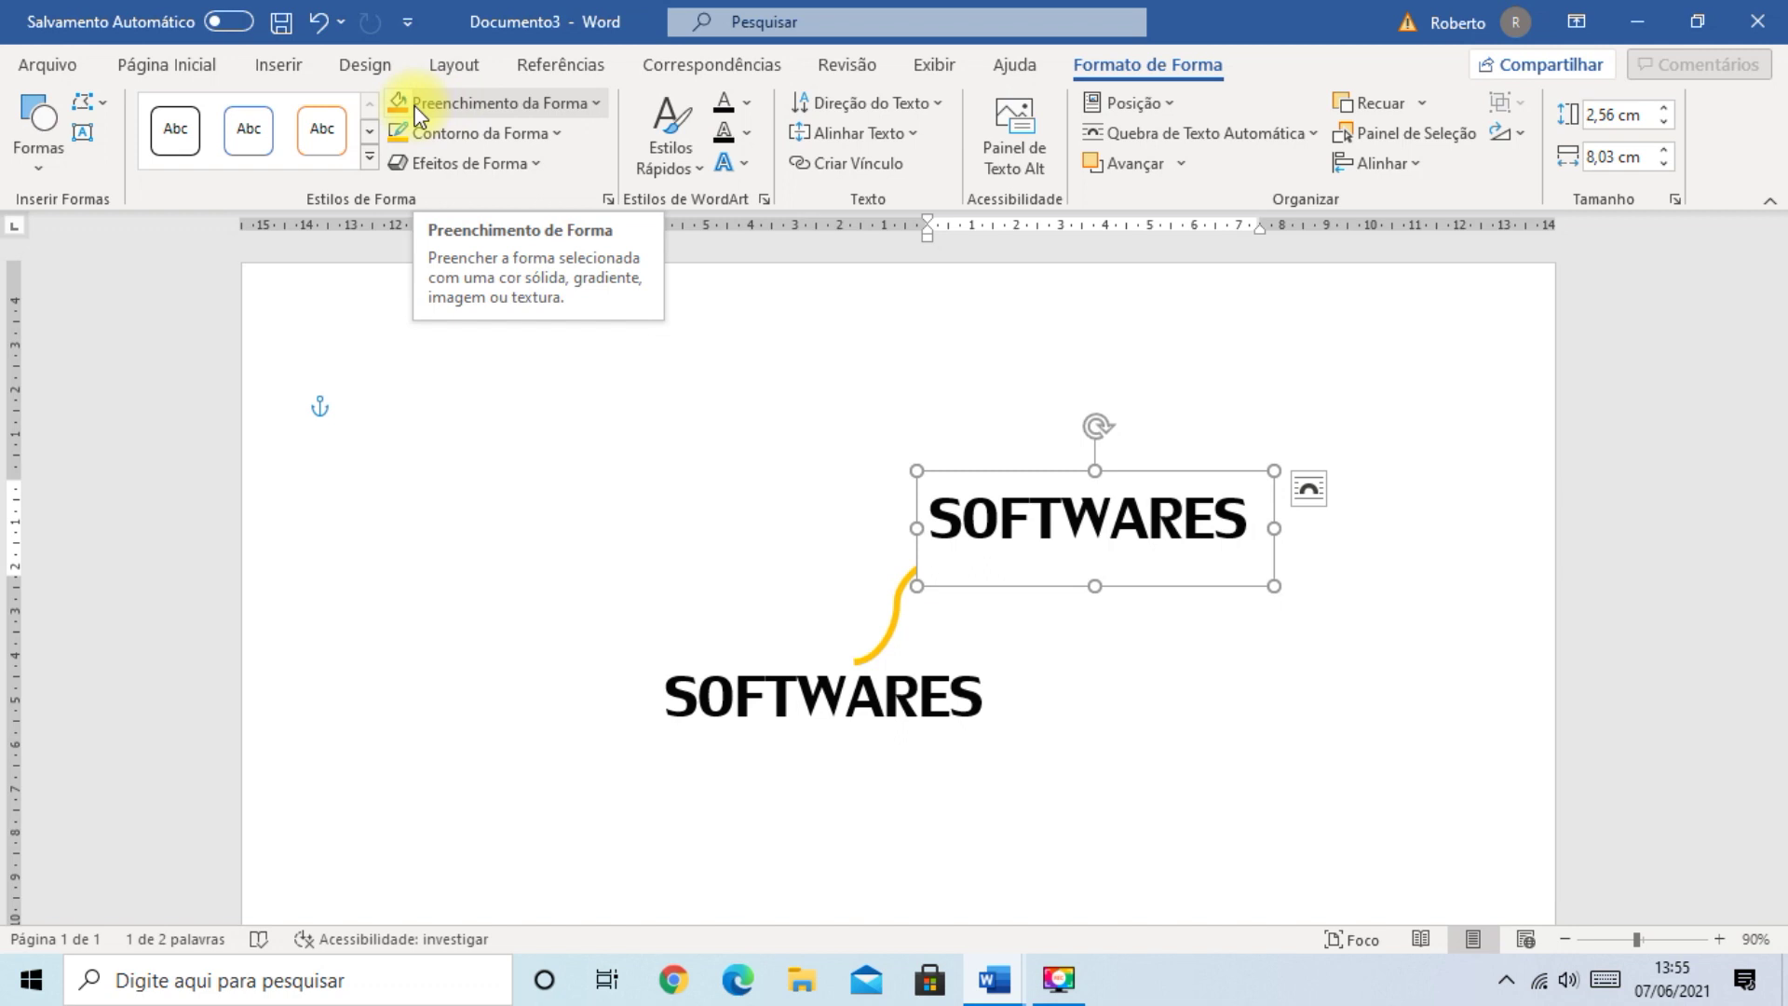
pyautogui.click(594, 104)
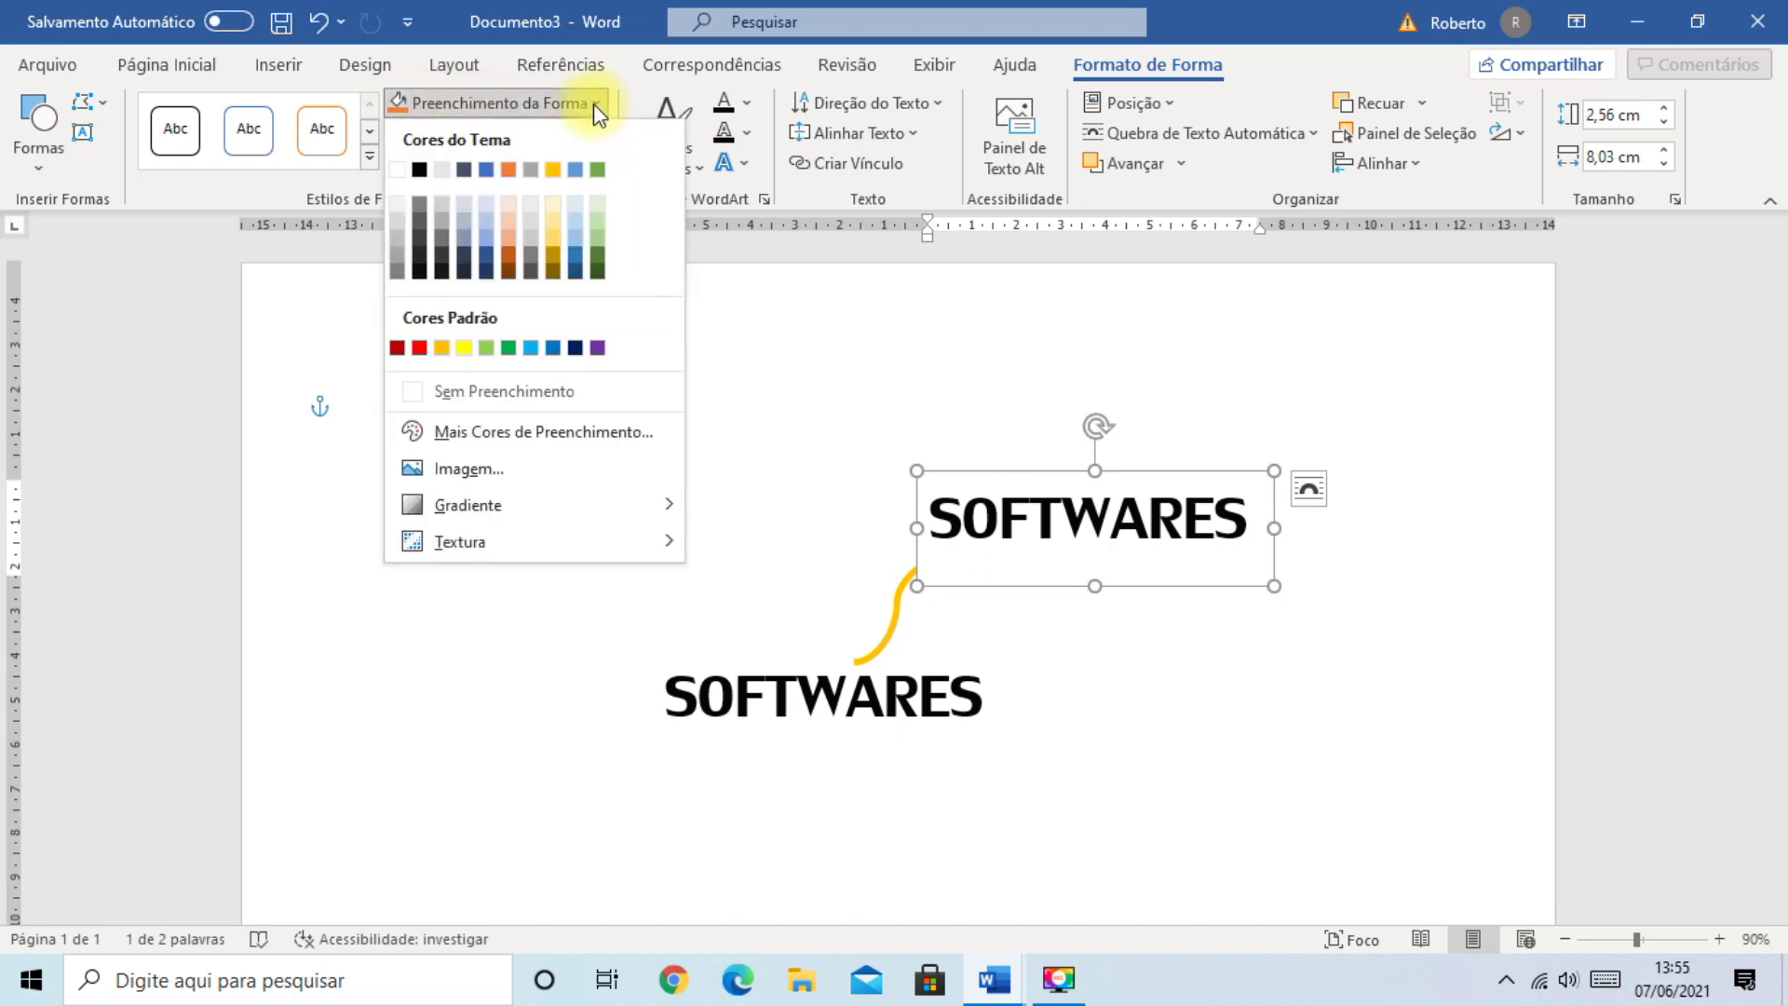
pyautogui.click(427, 391)
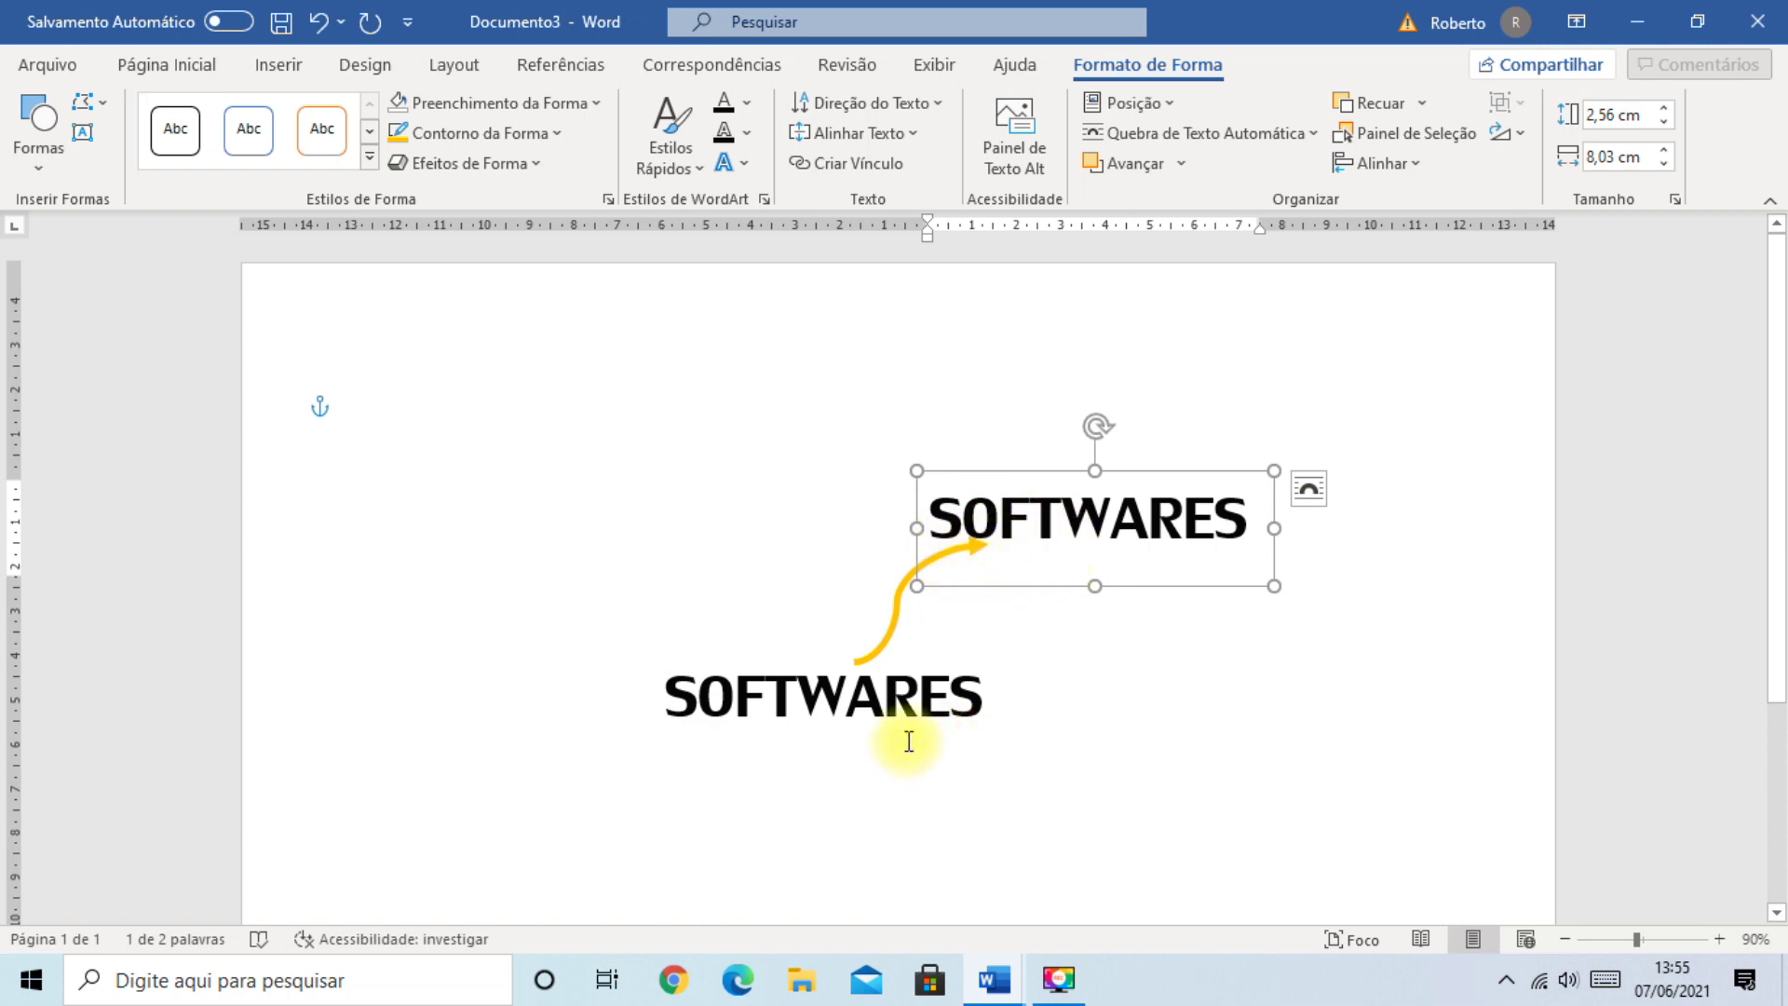
# - Remove the shape fill from the central SOFTWARES text box
pyautogui.click(950, 700)
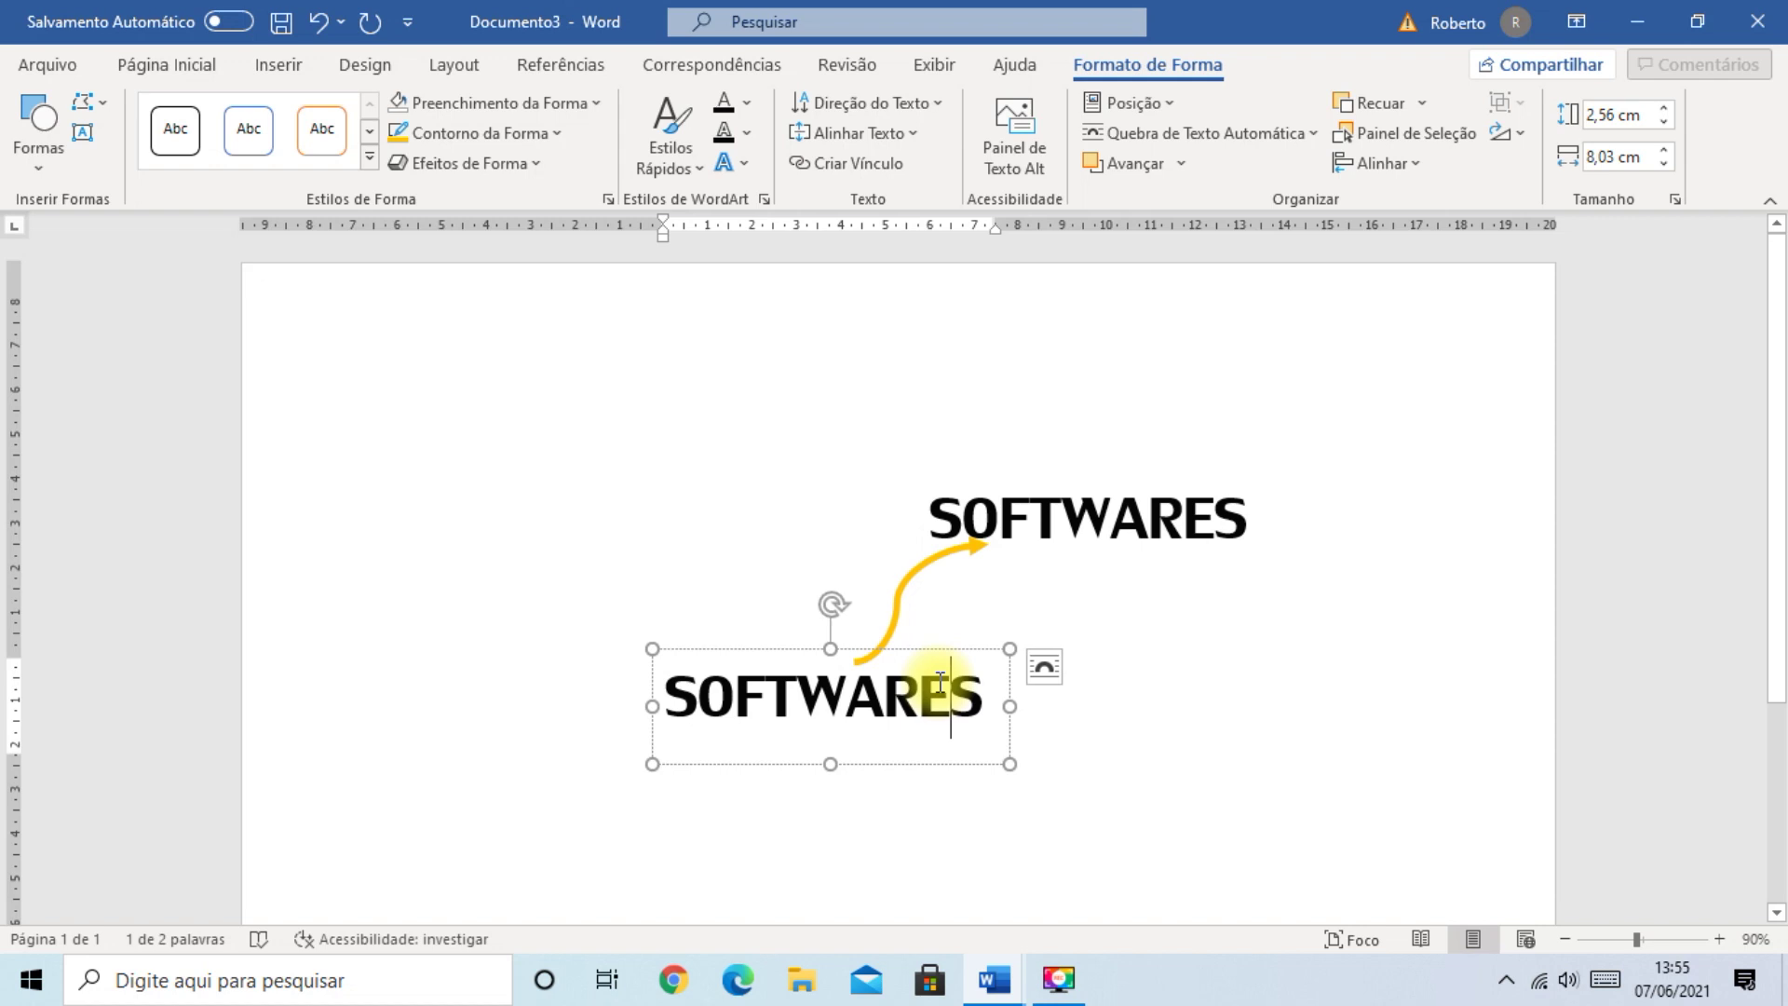
pyautogui.click(934, 650)
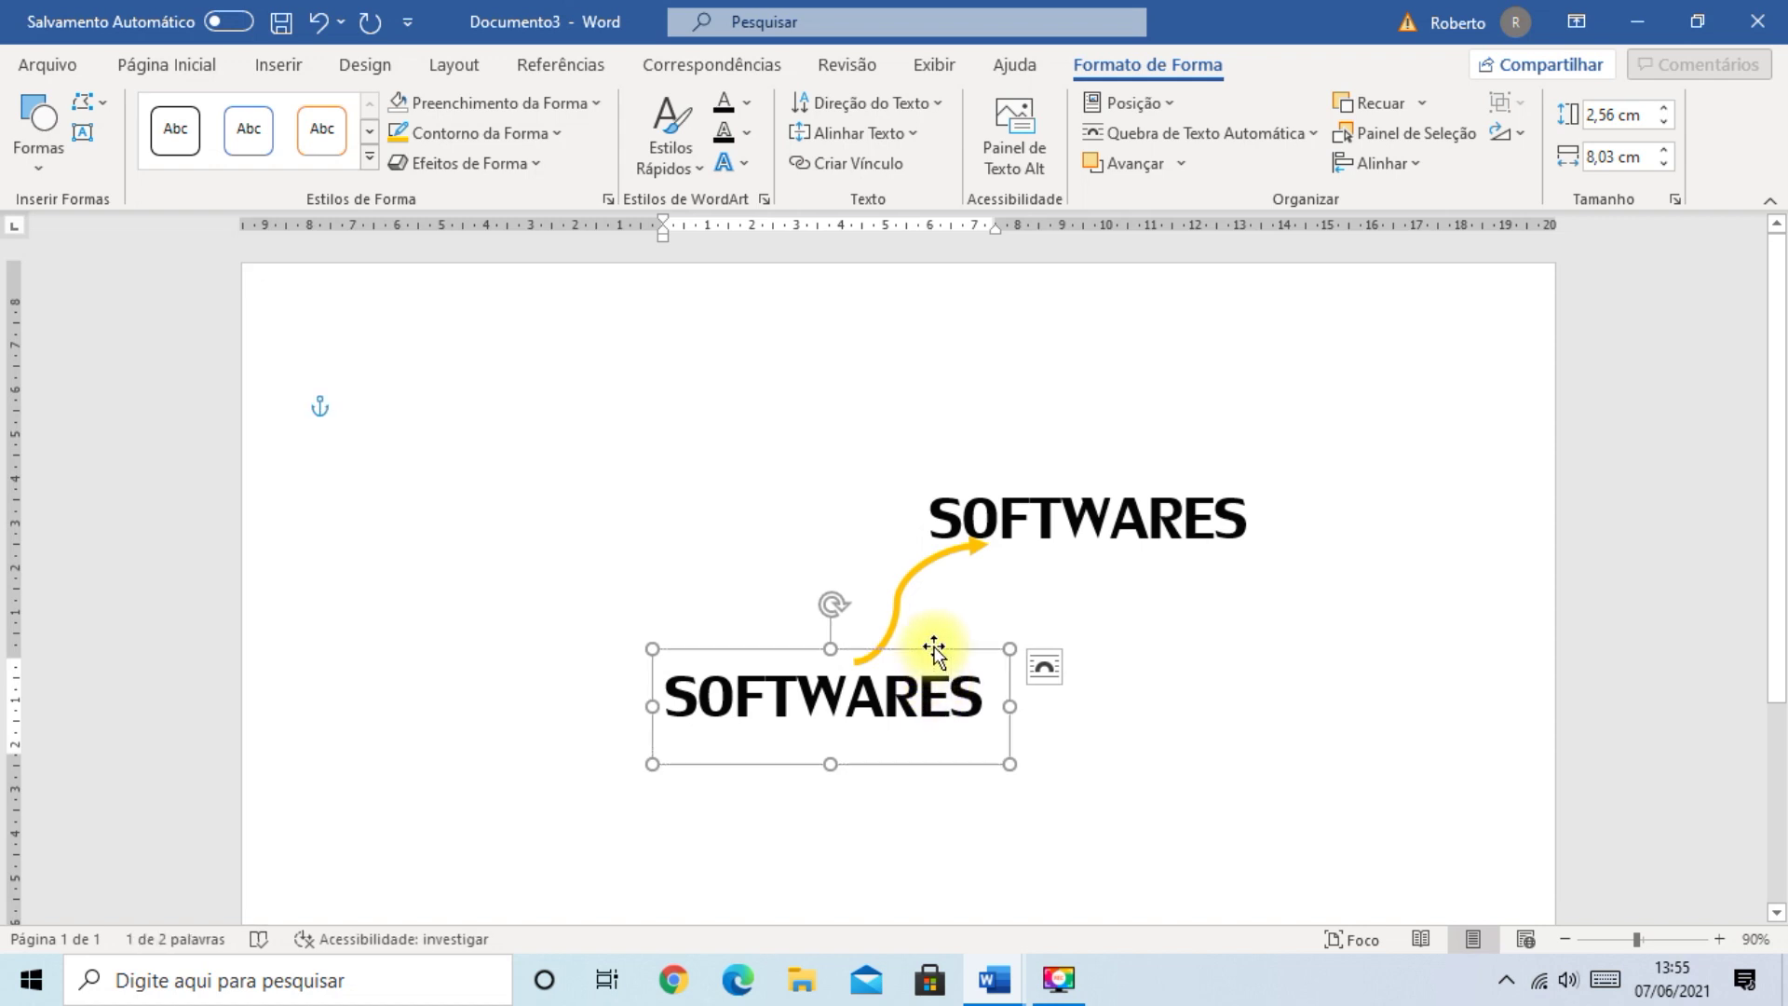
pyautogui.click(595, 110)
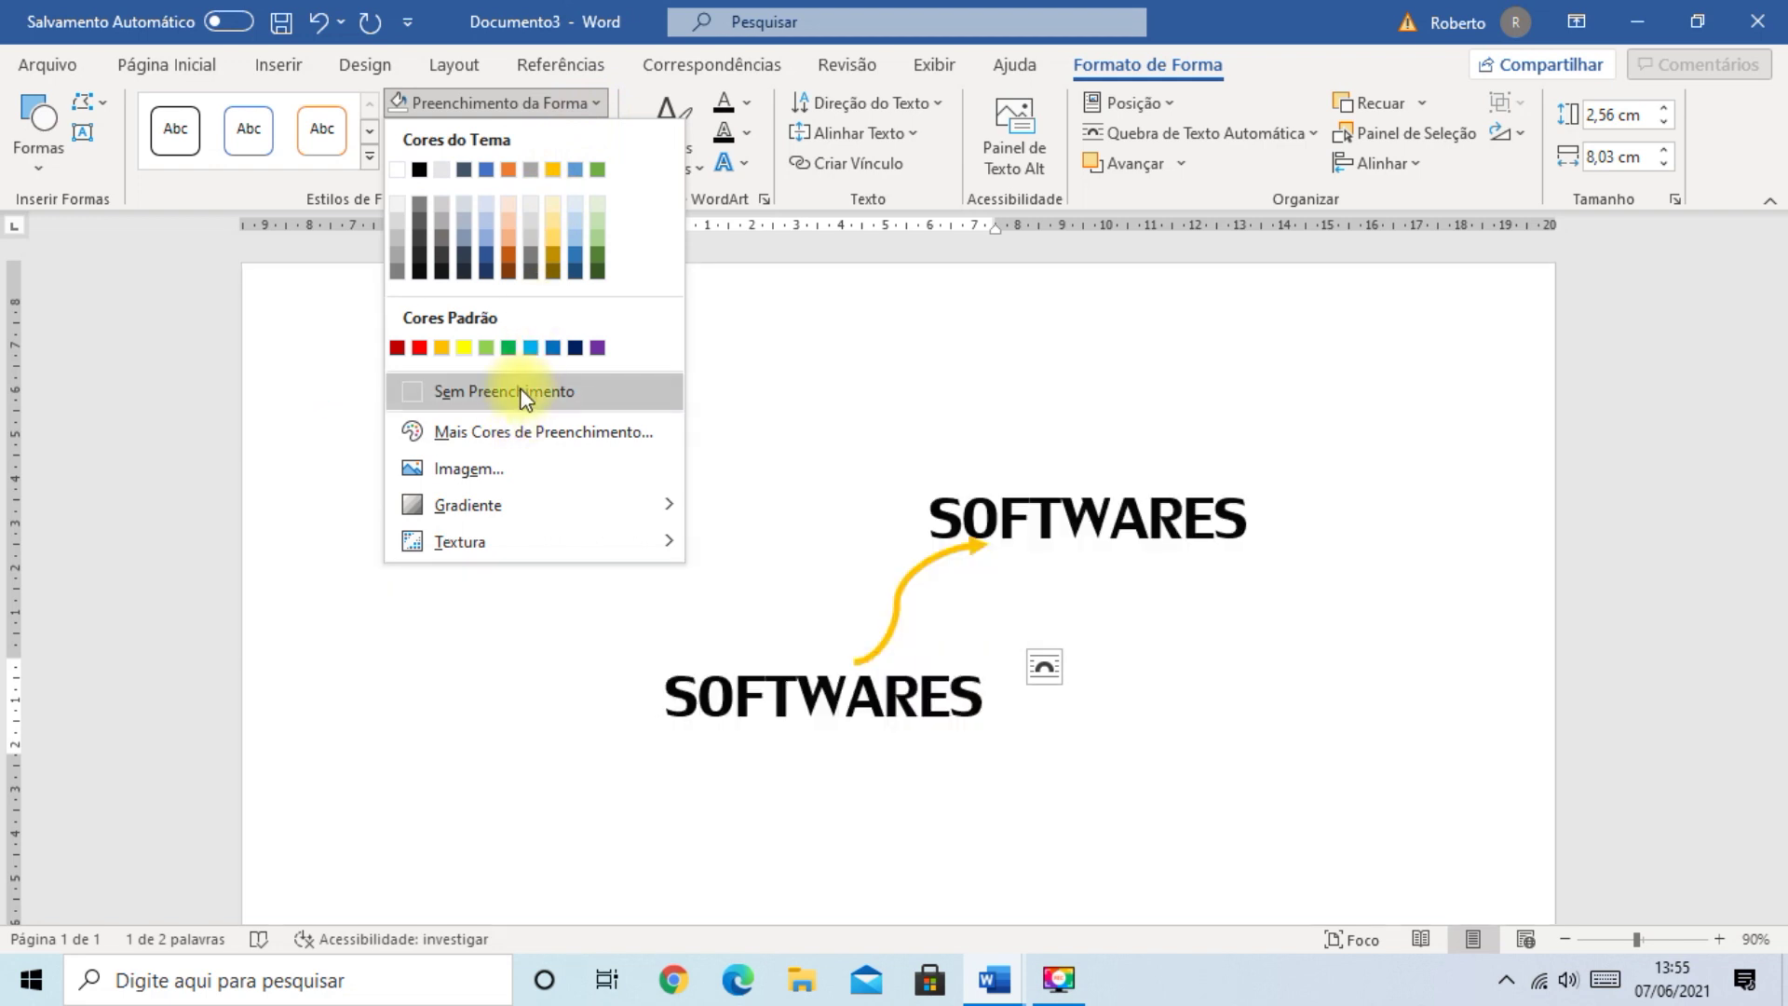
pyautogui.click(521, 395)
pyautogui.click(1273, 847)
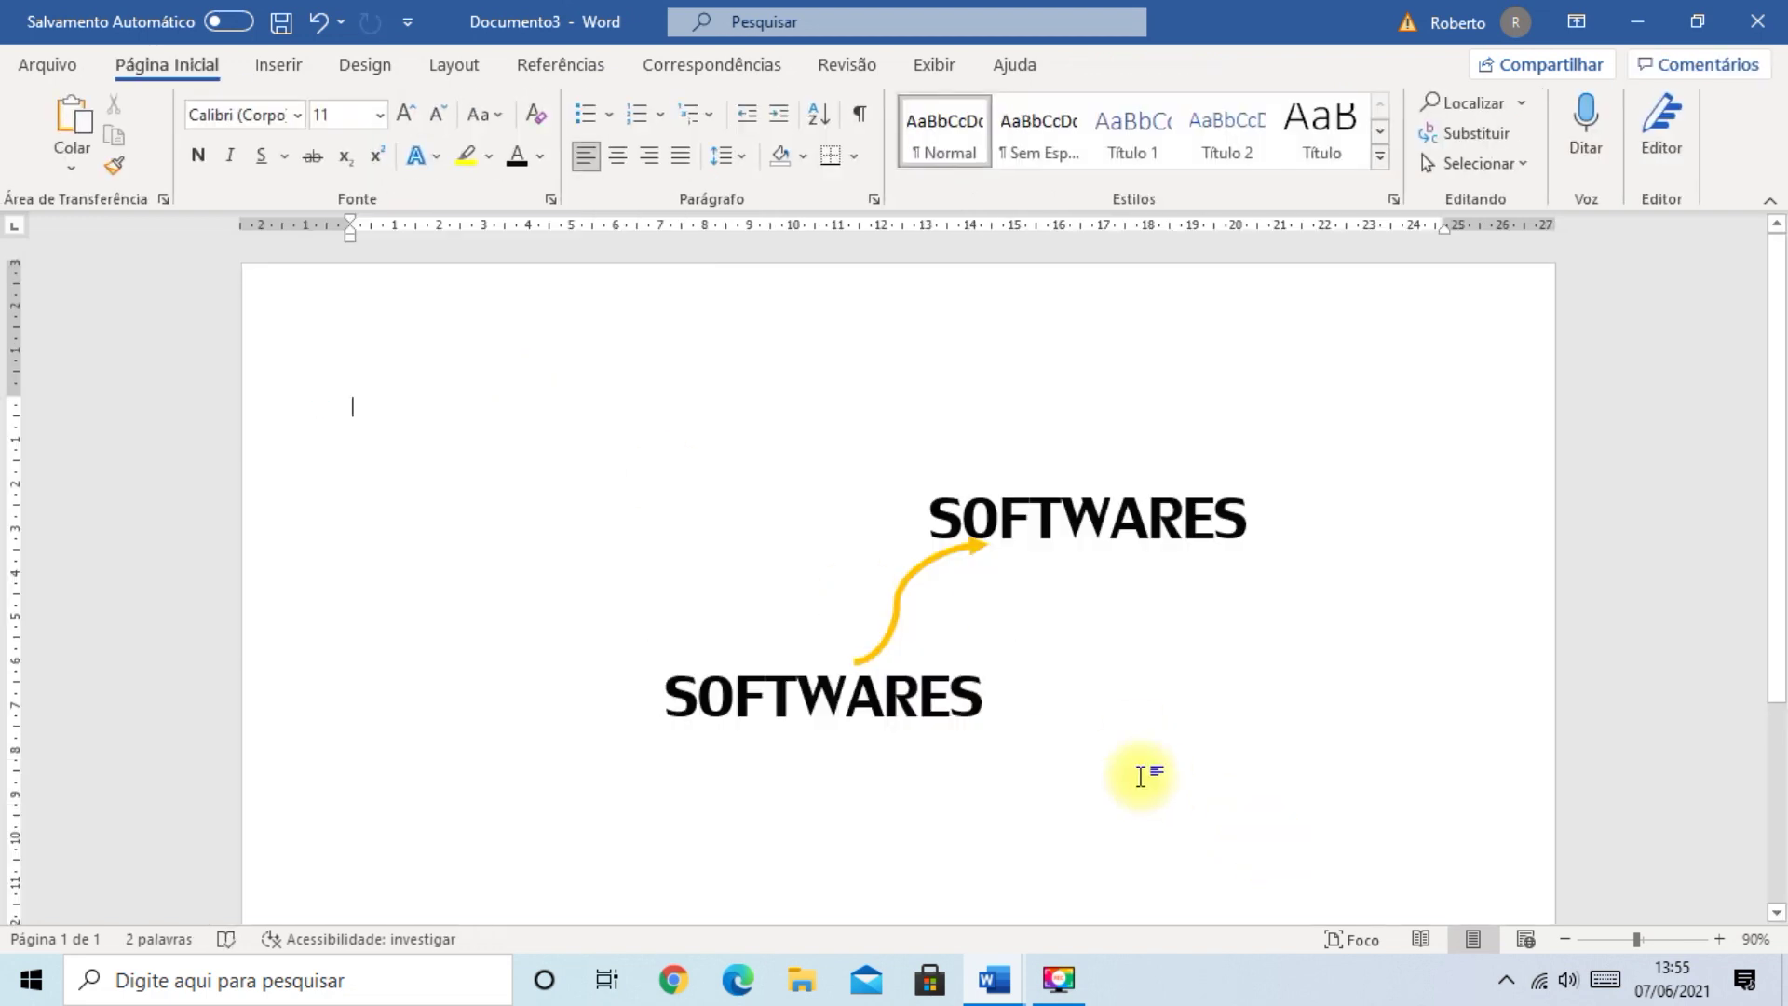
# - Move the upper SOFTWARES copy so it starts at the arrow's tip and replace its text with "Ed. Textos"
pyautogui.click(1080, 568)
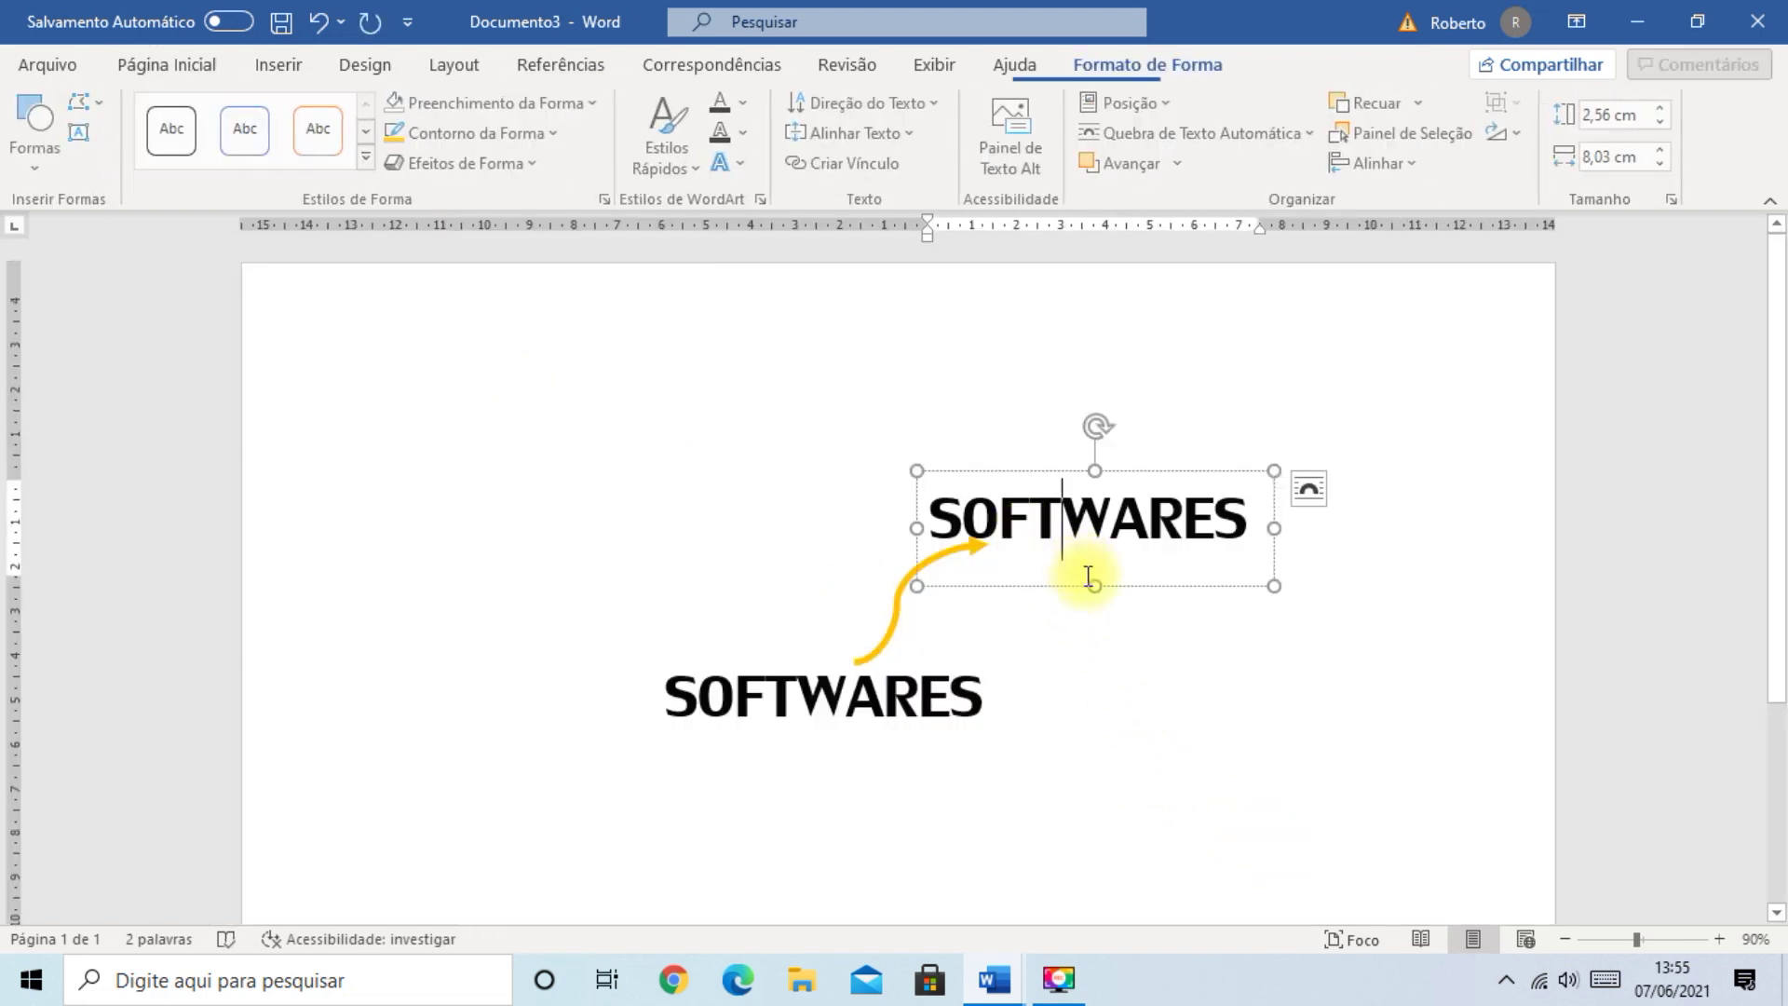
pyautogui.moveTo(1030, 469); pyautogui.dragTo(1096, 492)
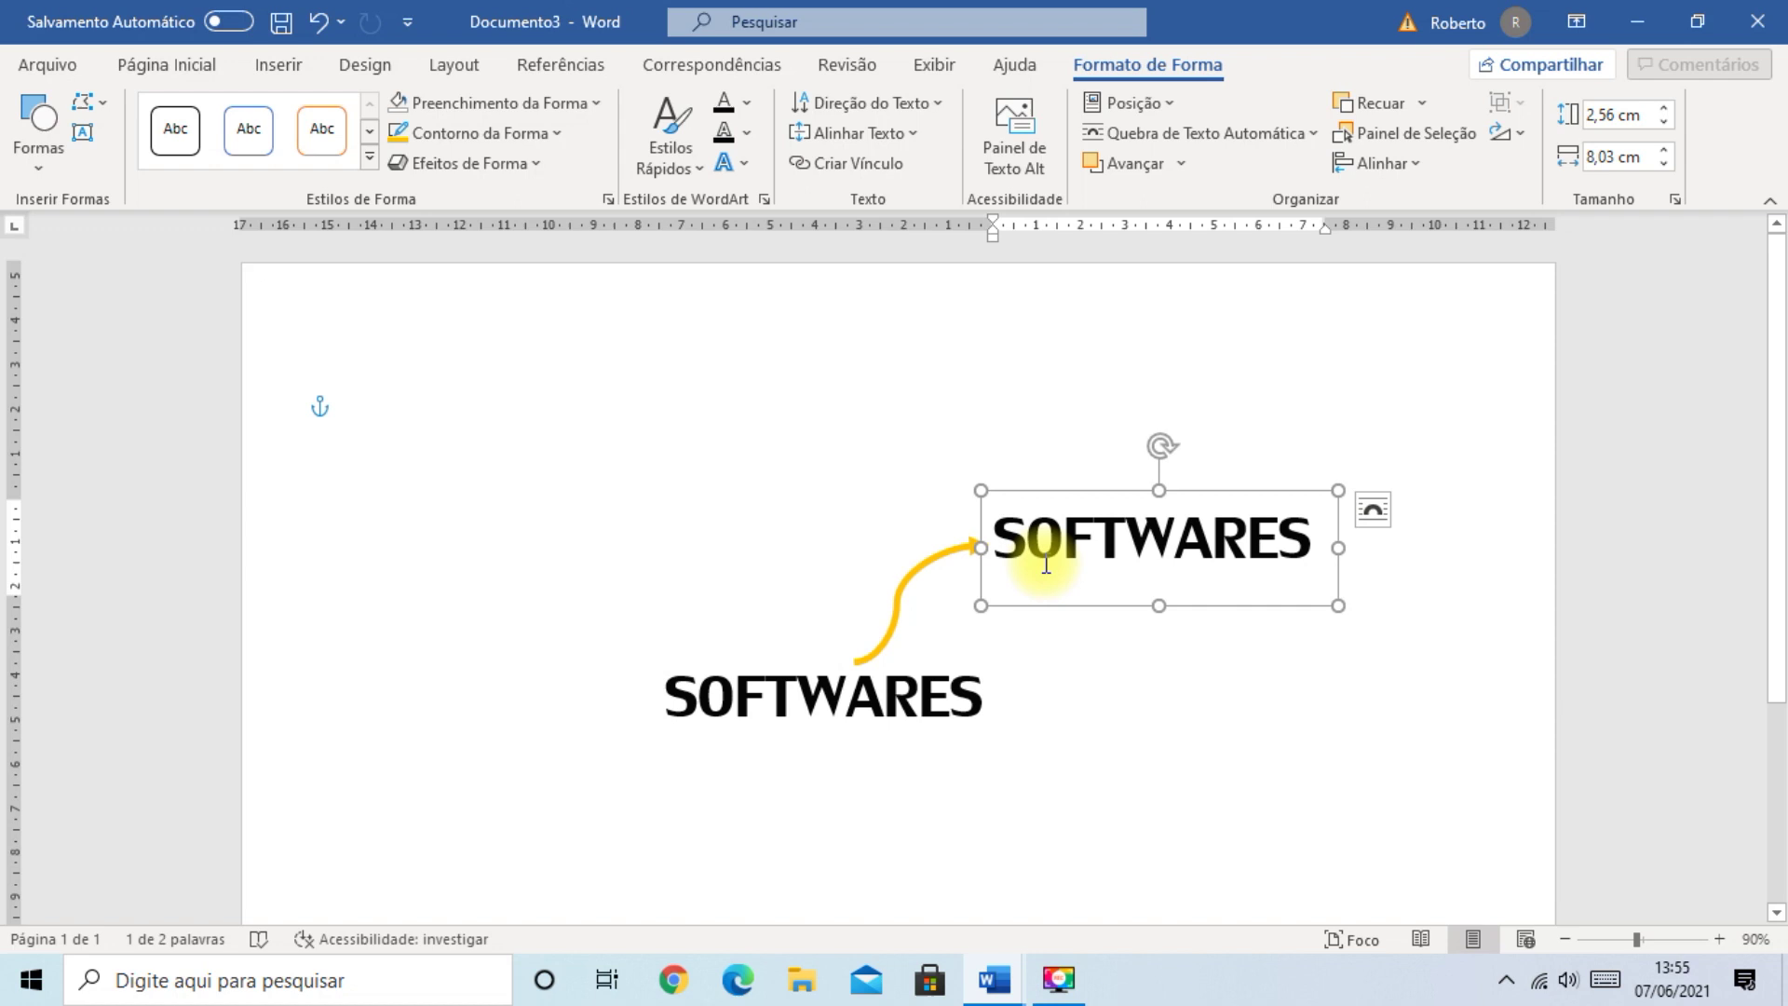
pyautogui.moveTo(1046, 566); pyautogui.dragTo(1099, 722)
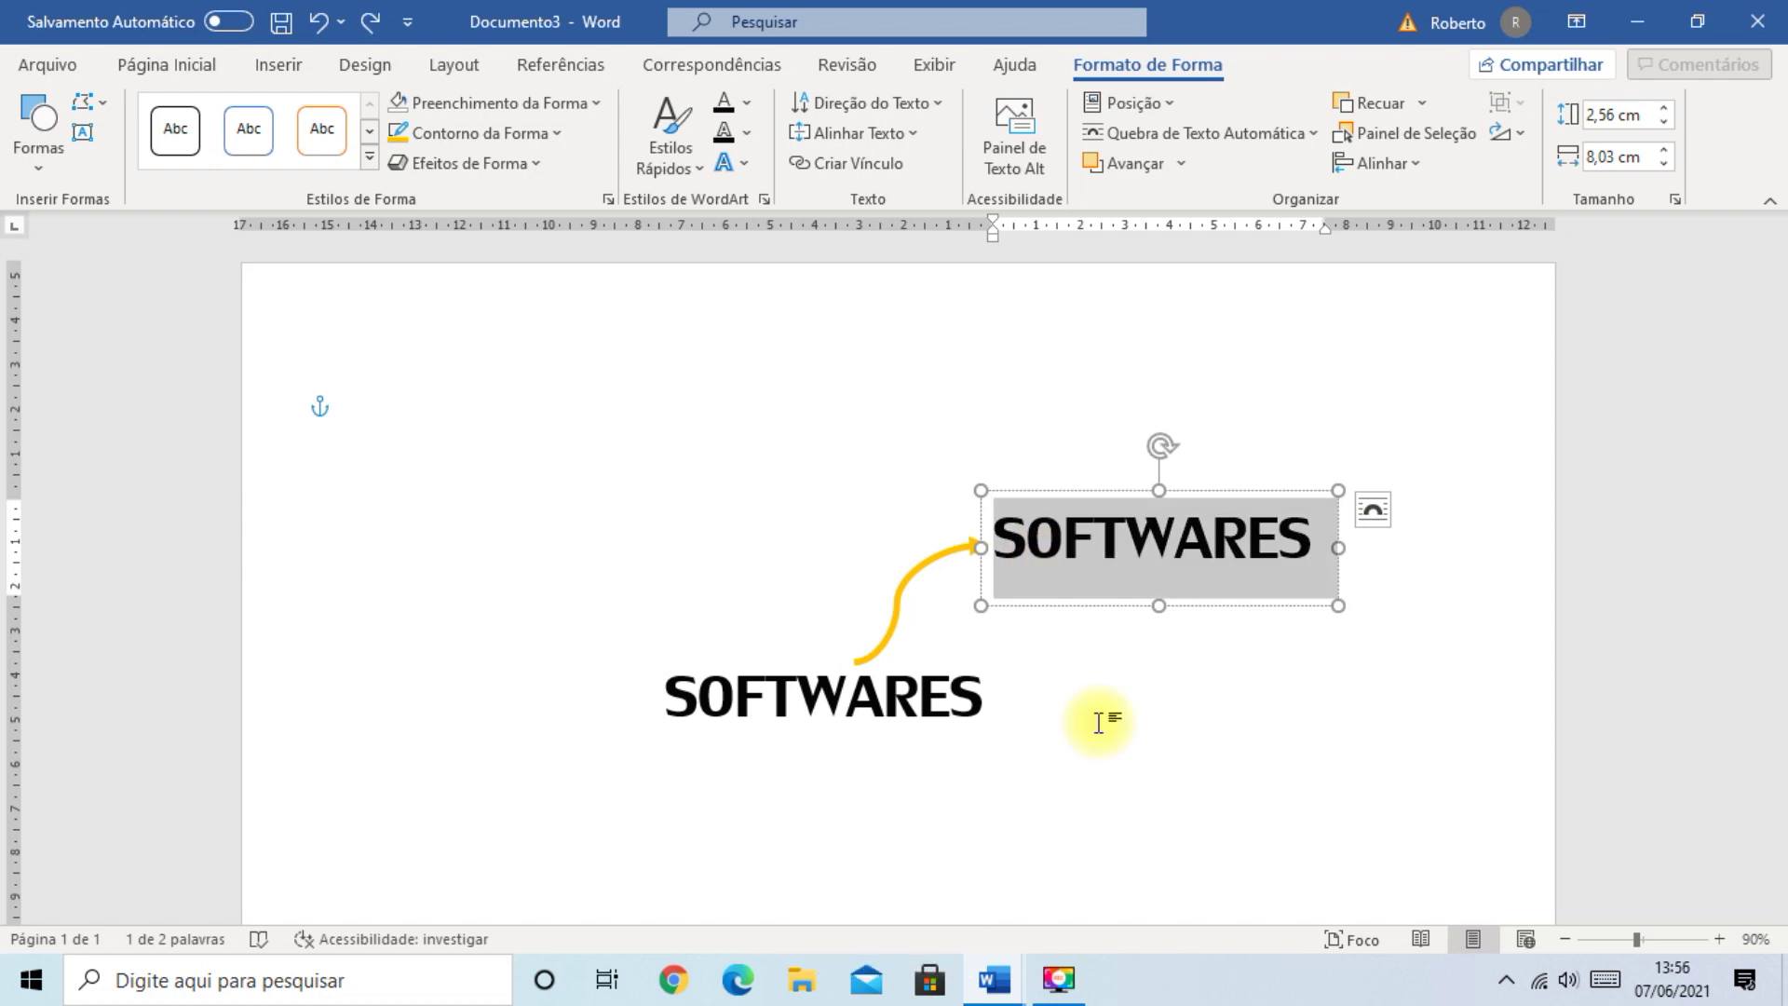
pyautogui.write('e')
pyautogui.press('BackSpace')
pyautogui.press('capslock')
pyautogui.write('Ed. ')
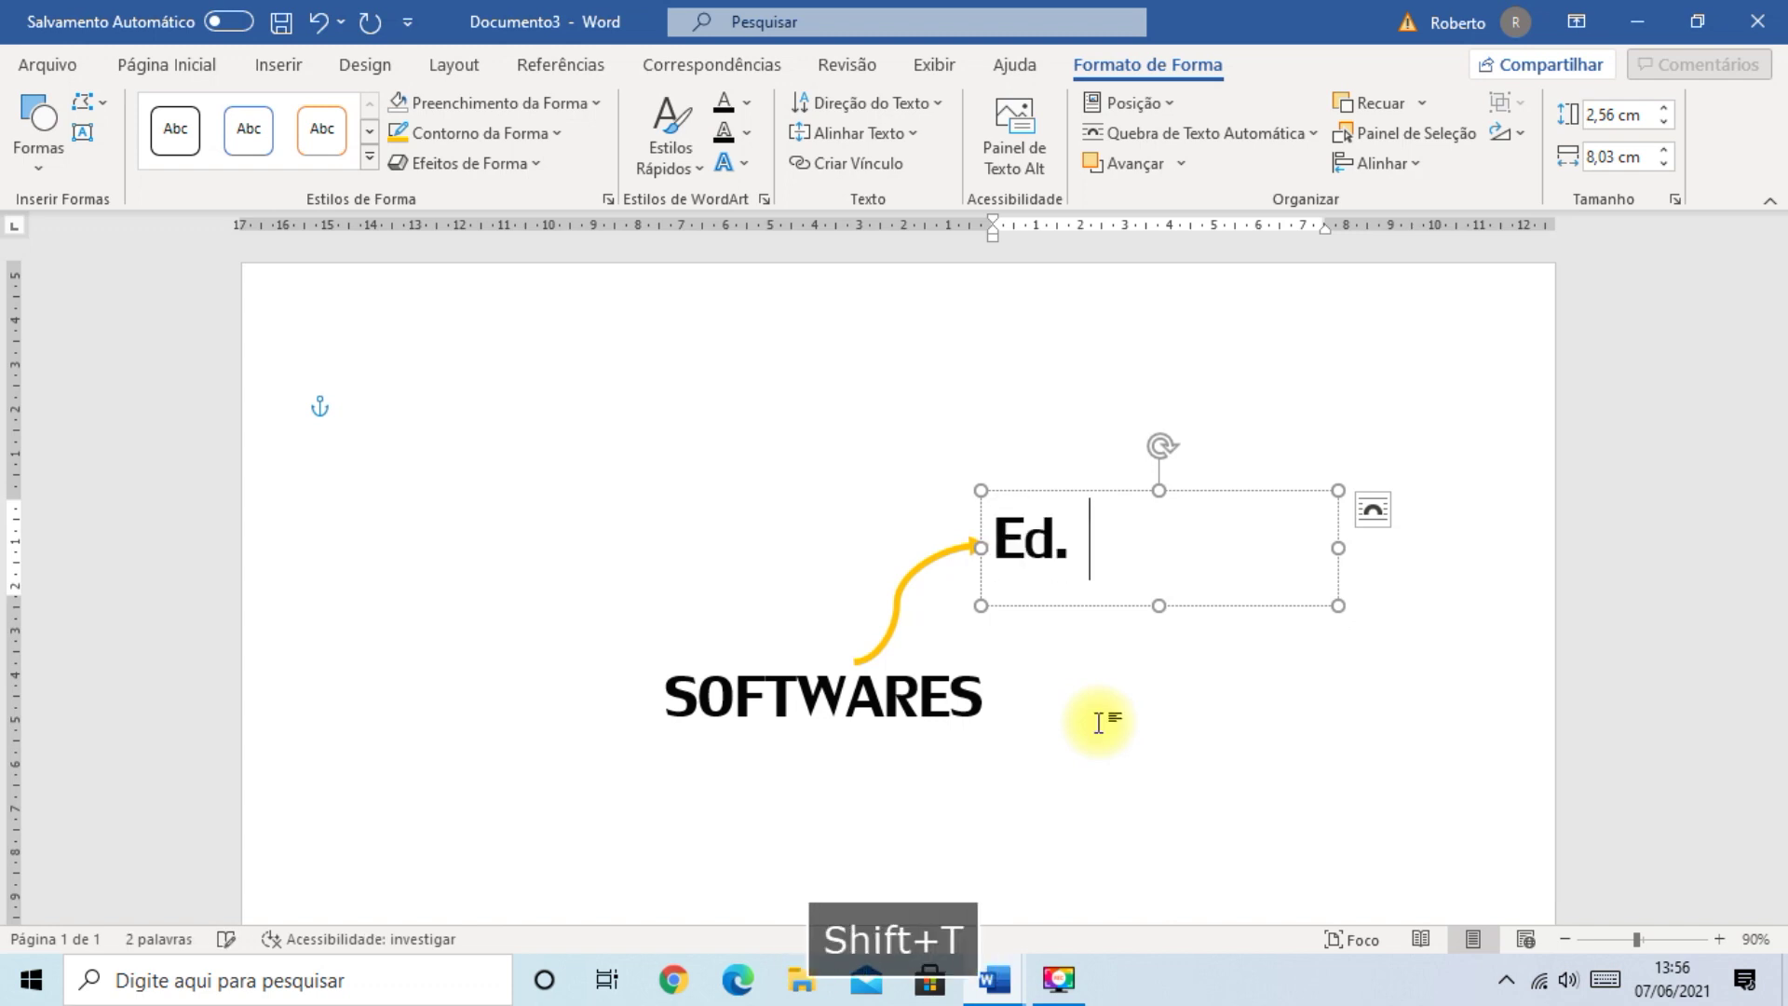
pyautogui.write('Textos')
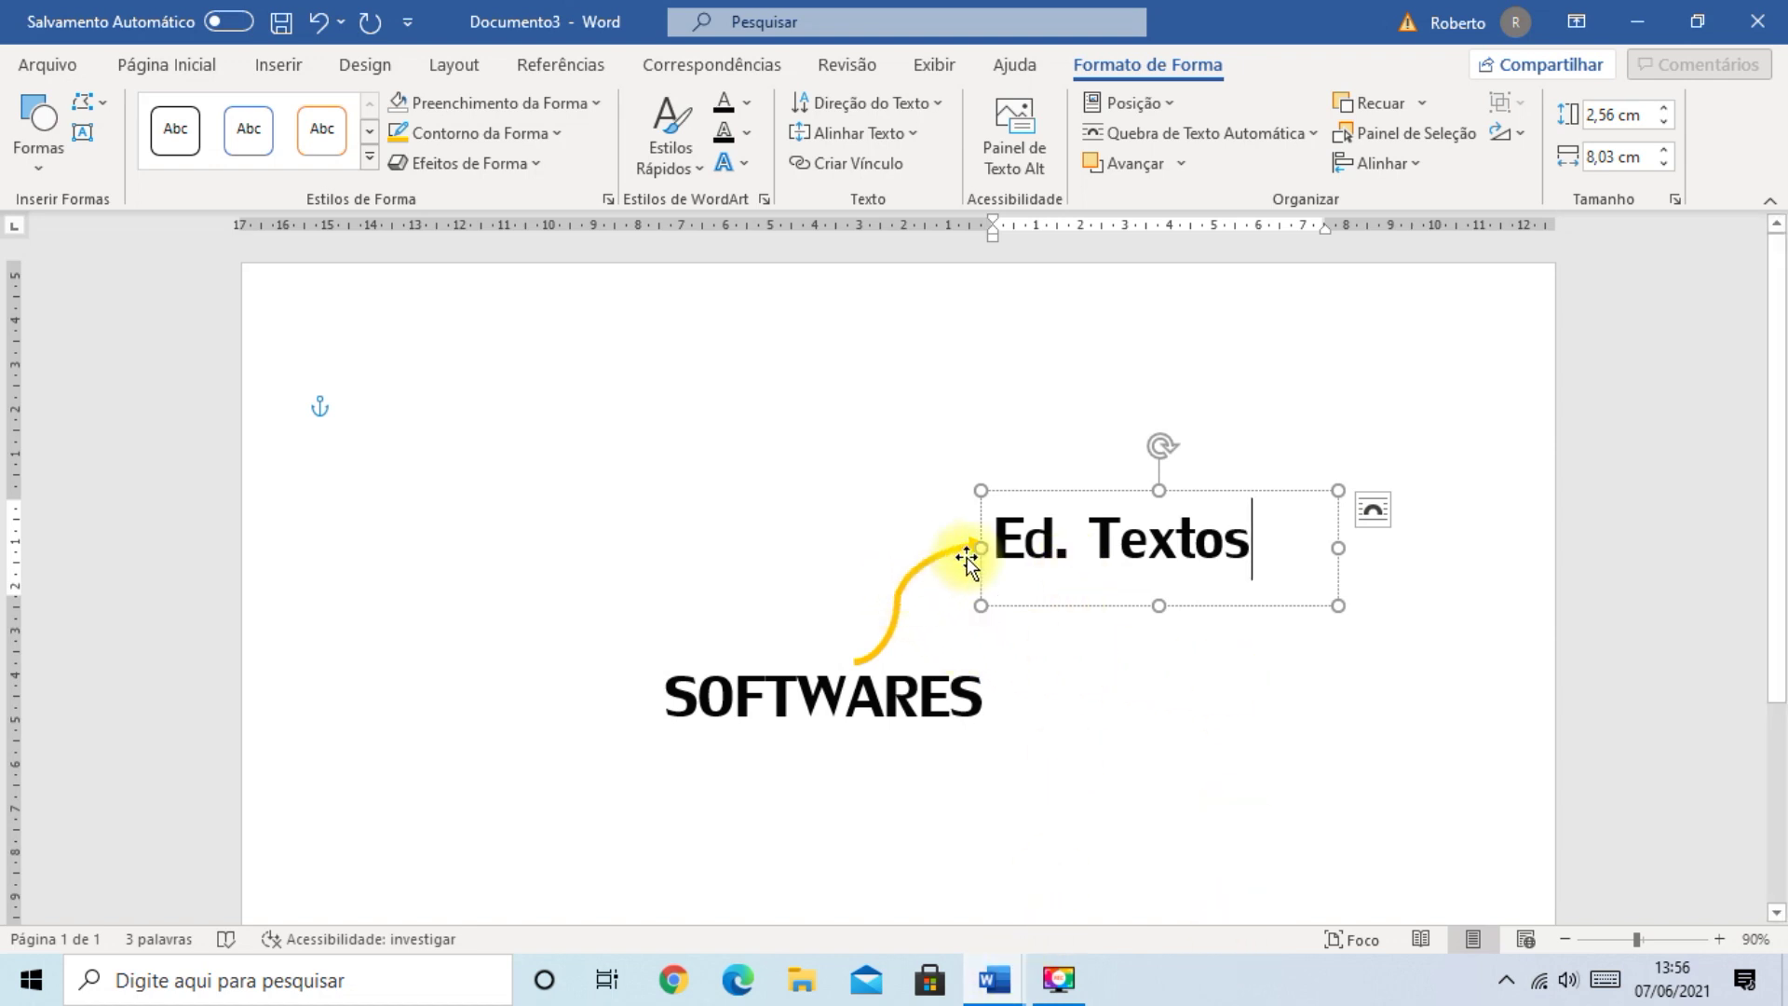
# - Set the font size of the Ed. Textos text box to 36
pyautogui.moveTo(990, 540); pyautogui.dragTo(1199, 570)
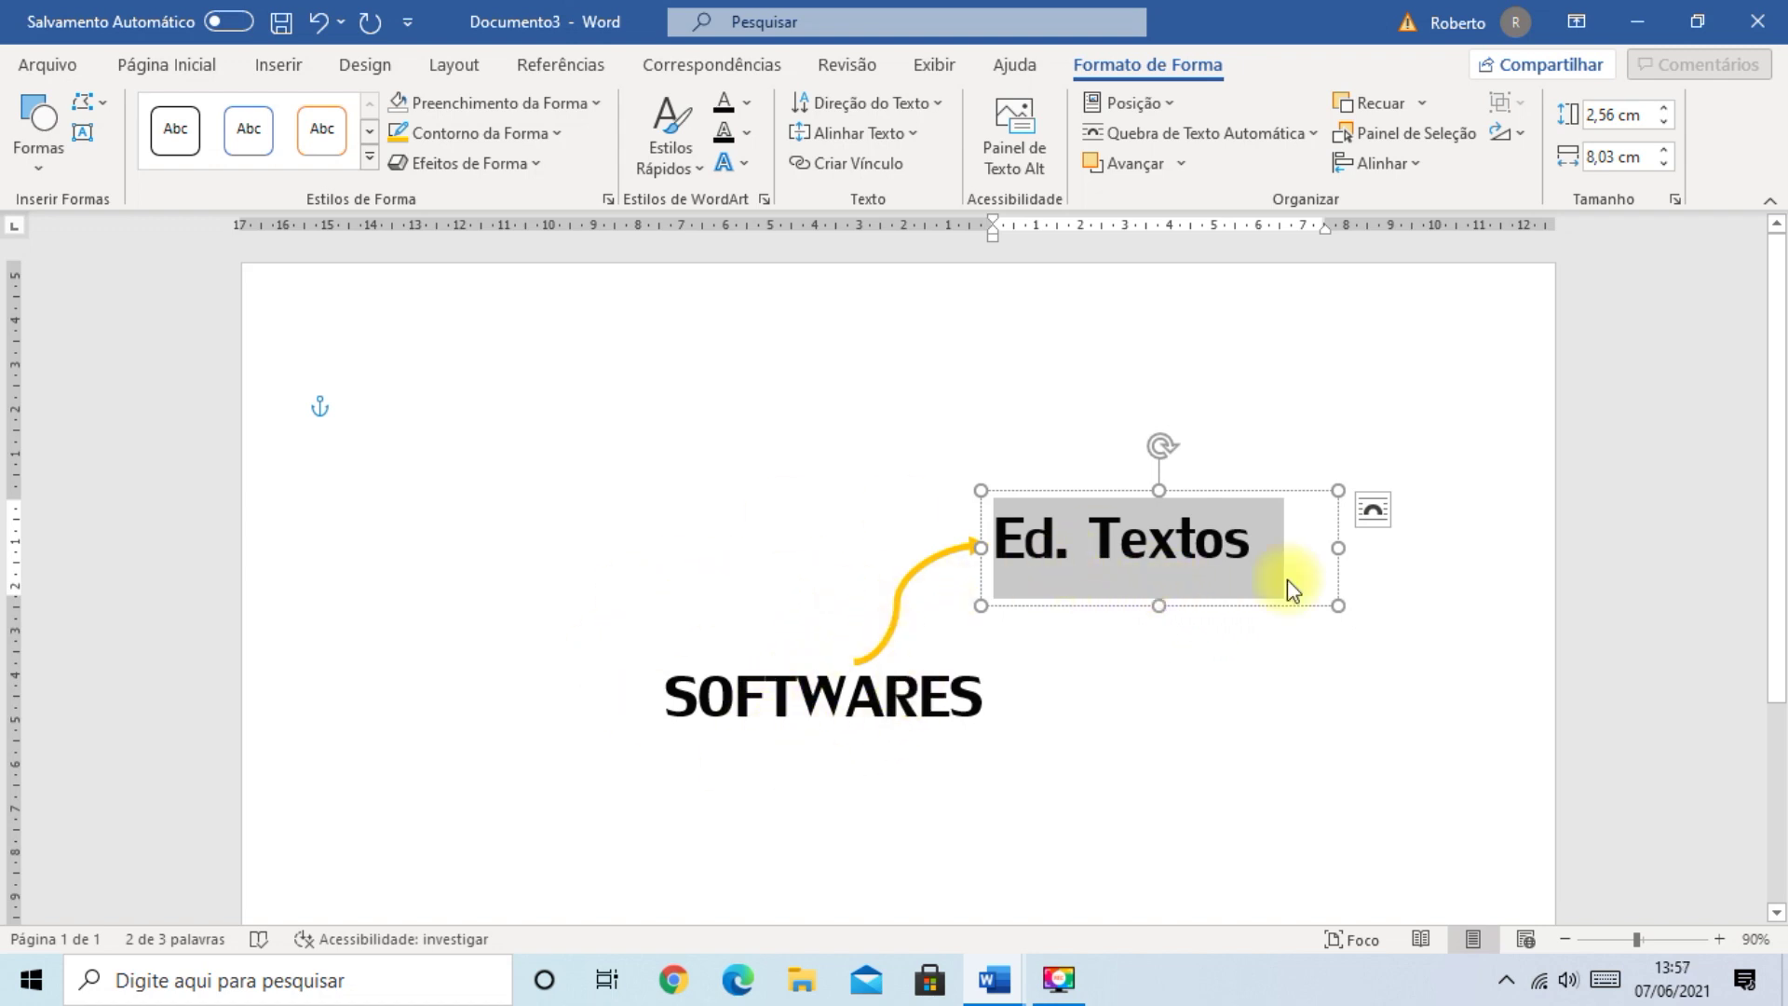
pyautogui.click(1217, 670)
pyautogui.click(1103, 554)
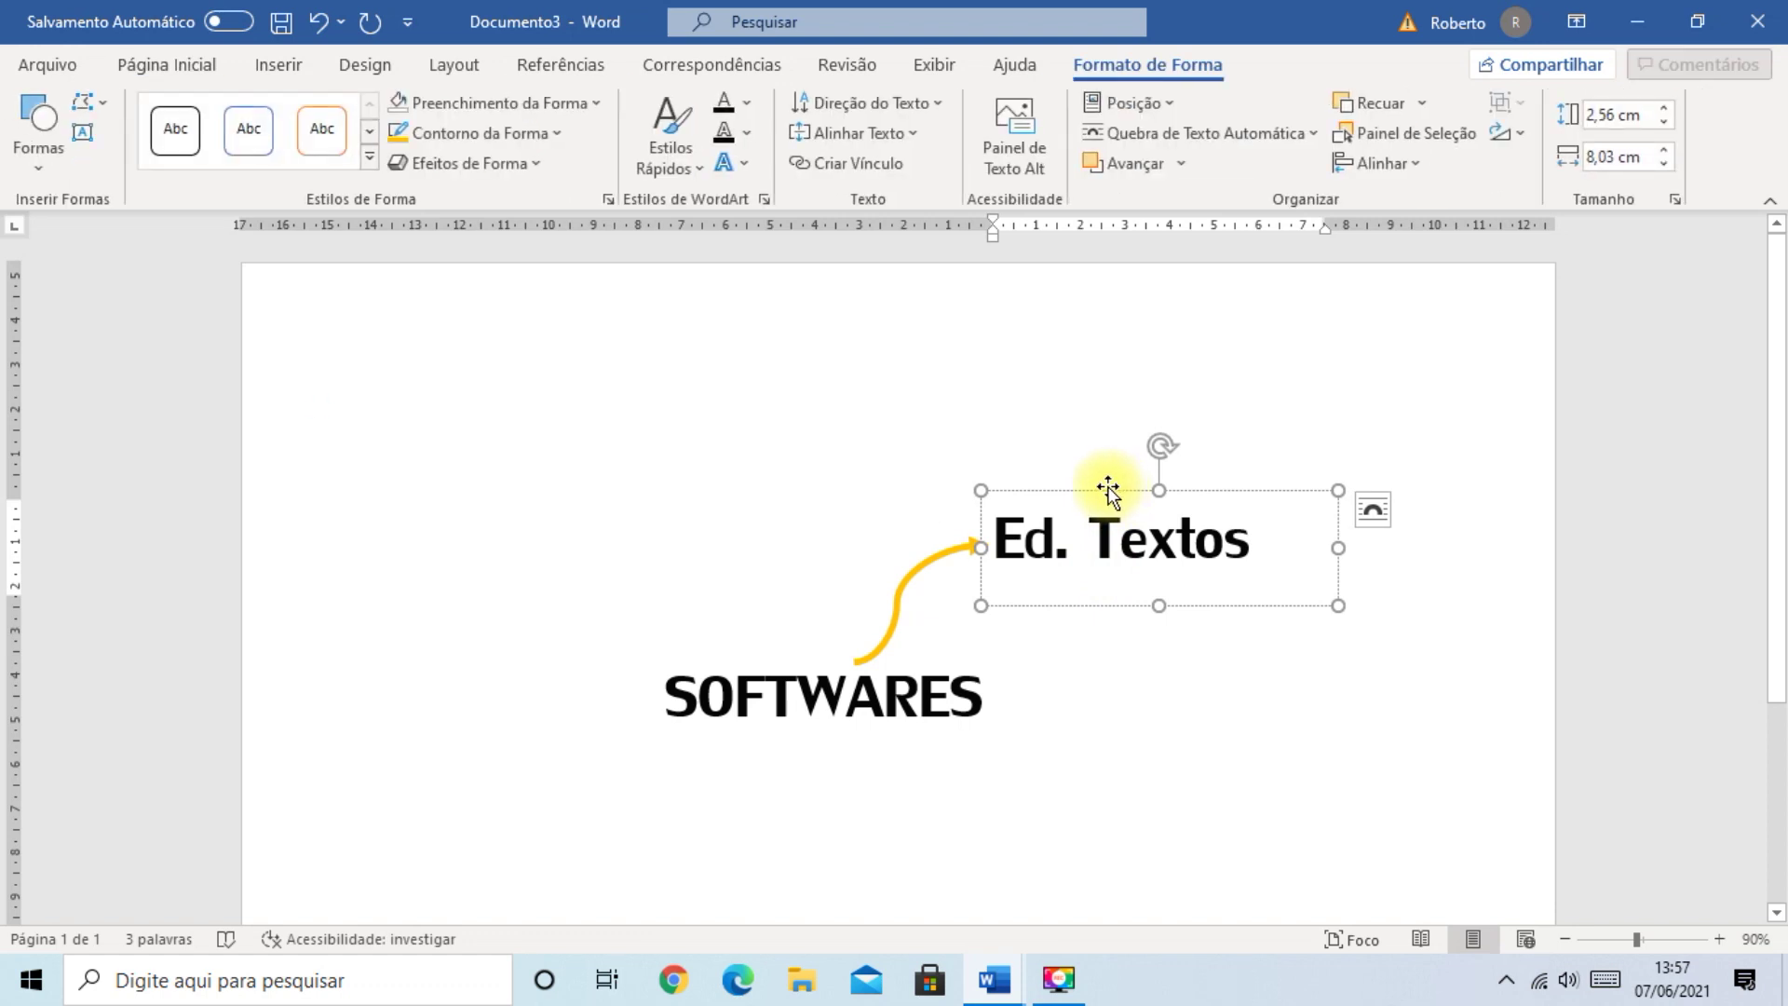
pyautogui.click(1107, 491)
pyautogui.click(186, 64)
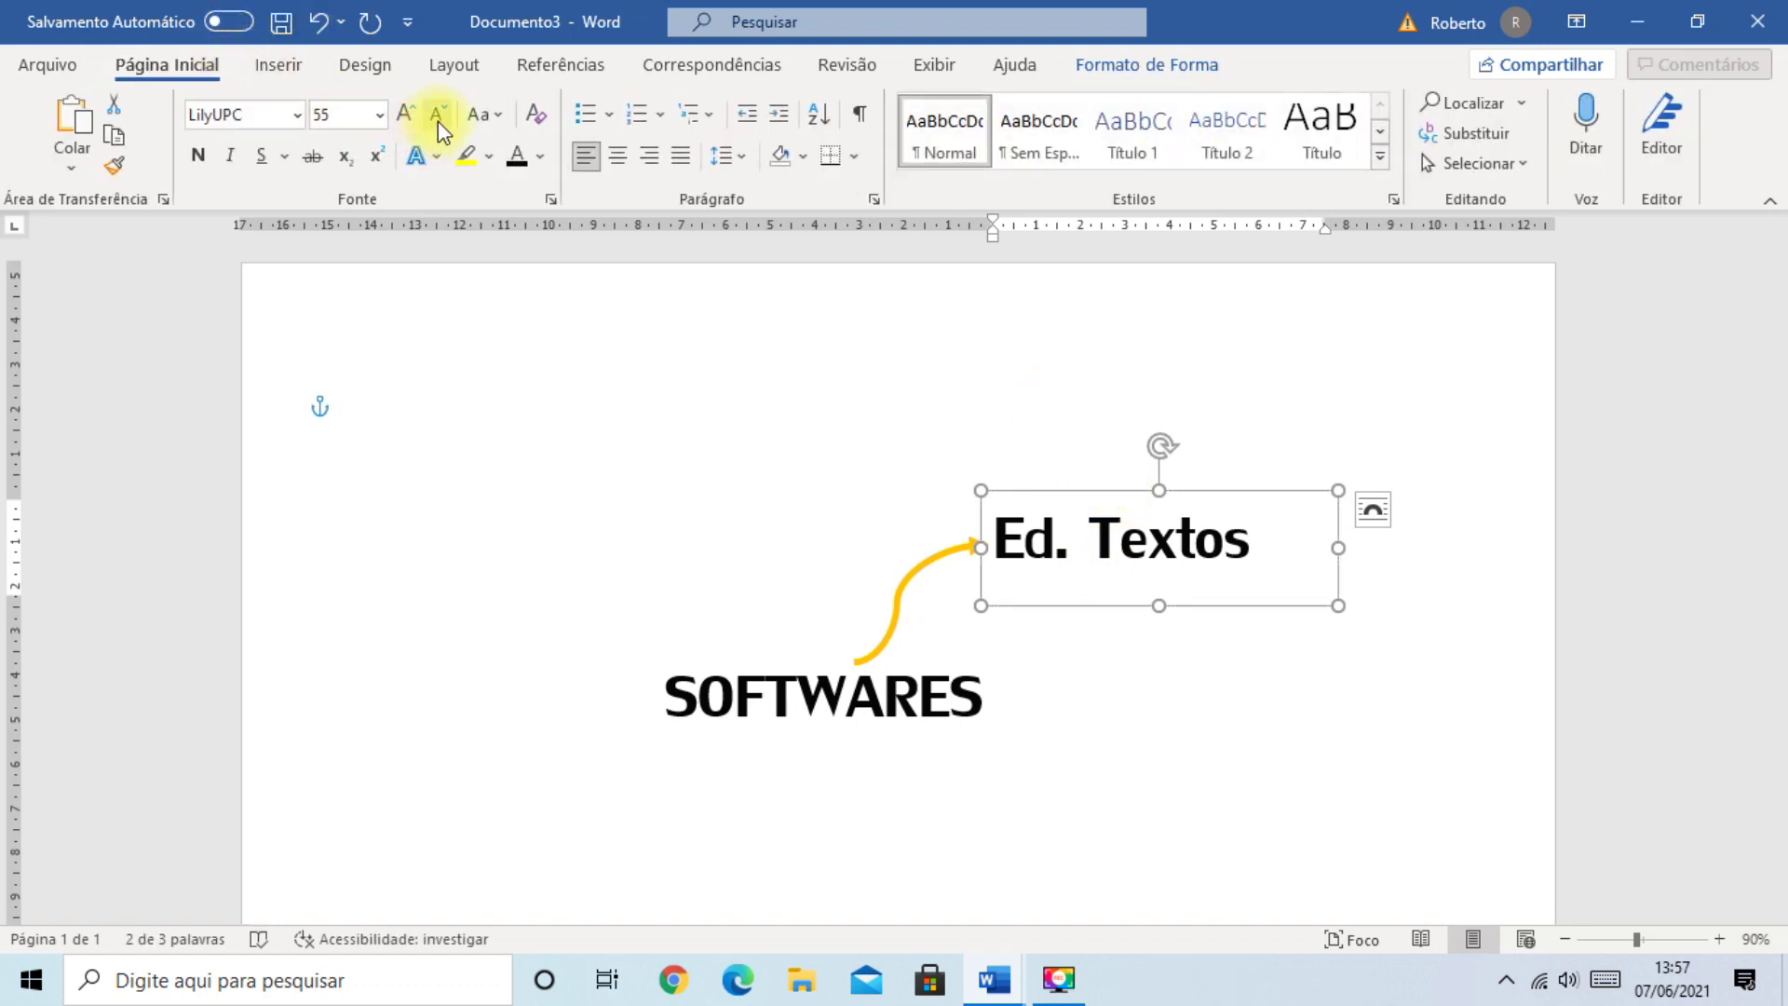
pyautogui.click(335, 114)
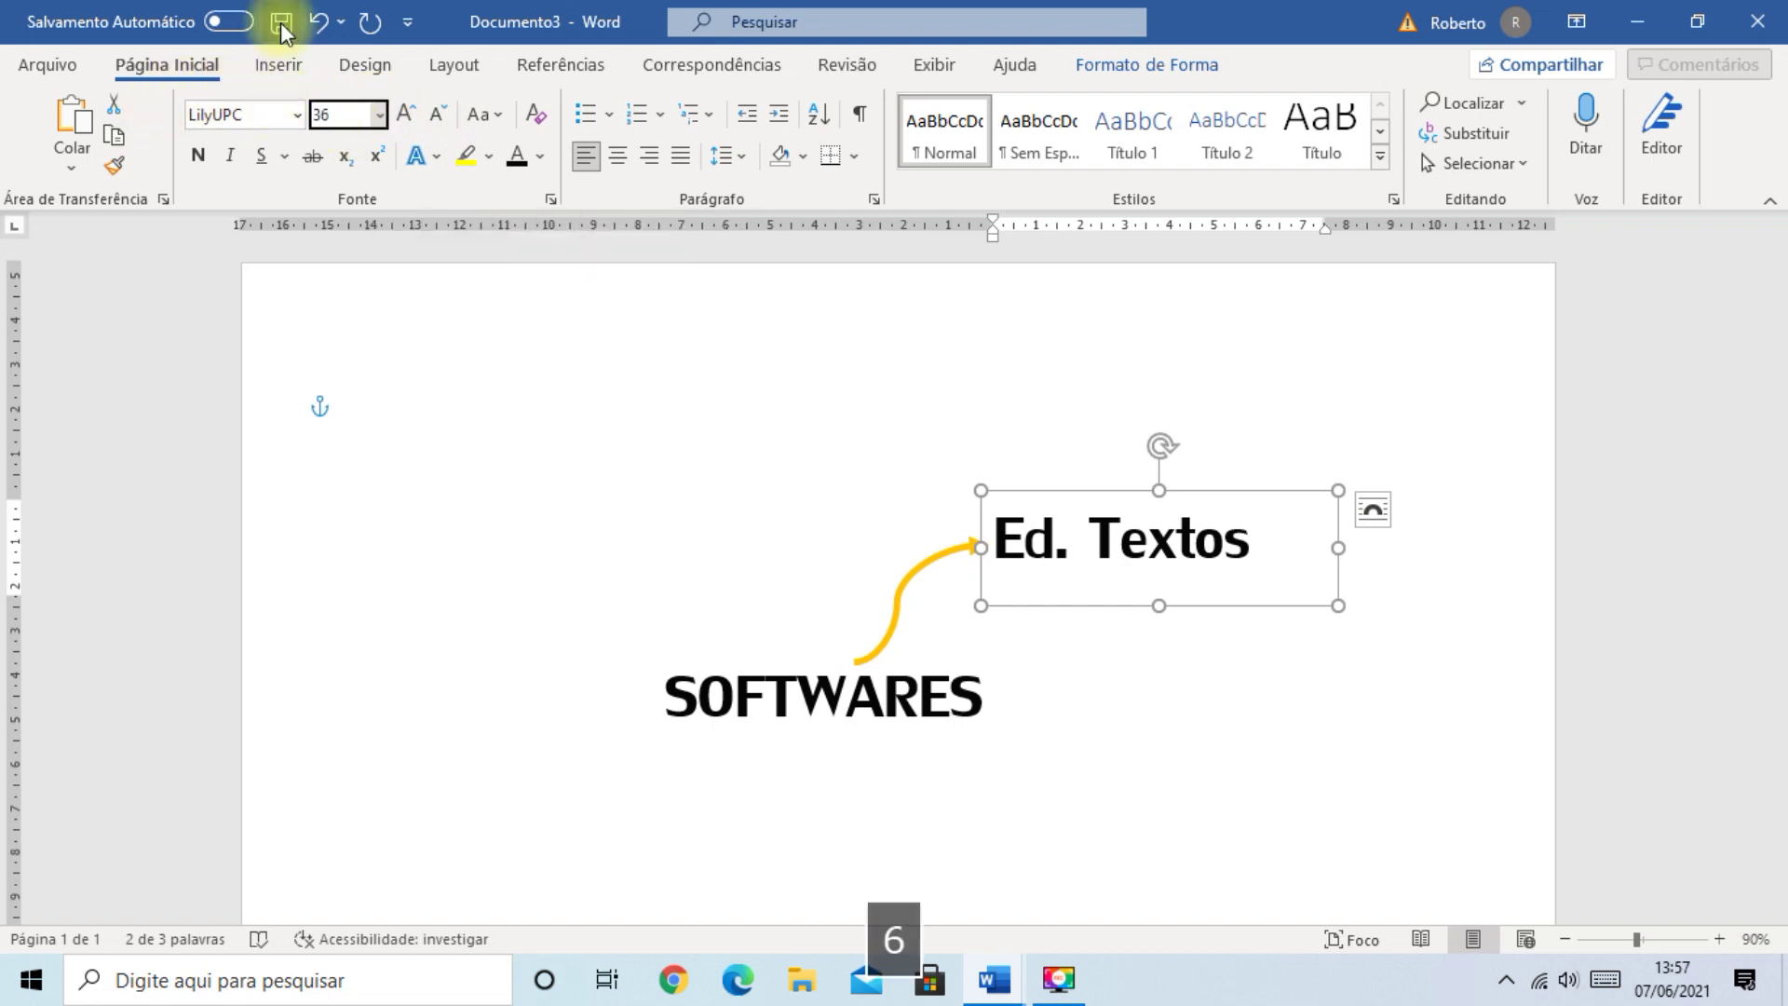
pyautogui.press('Return')
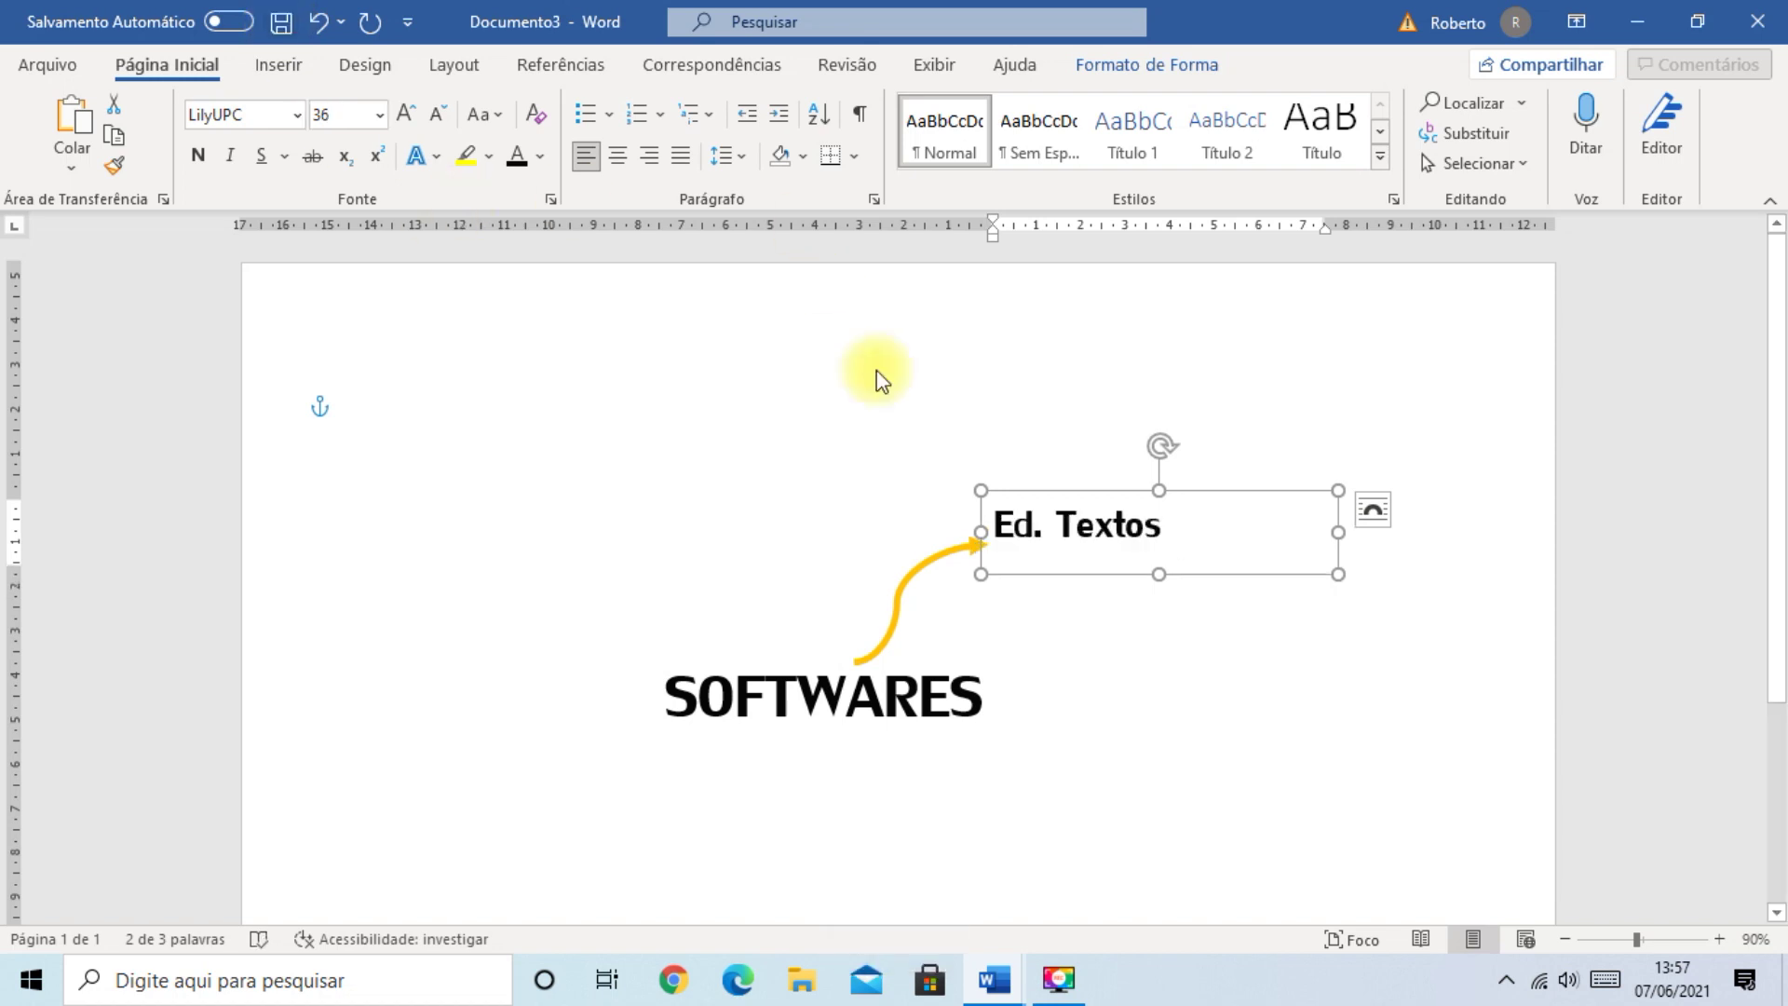
# - Narrow the Ed. Textos text box so it fits closely around its text
pyautogui.click(1134, 687)
pyautogui.click(1145, 524)
pyautogui.moveTo(1338, 531); pyautogui.dragTo(1180, 528)
pyautogui.click(1243, 624)
# - Color the Ed. Textos text in the standard orange and move its box slightly down to line up with the arrow's tip
pyautogui.click(1015, 519)
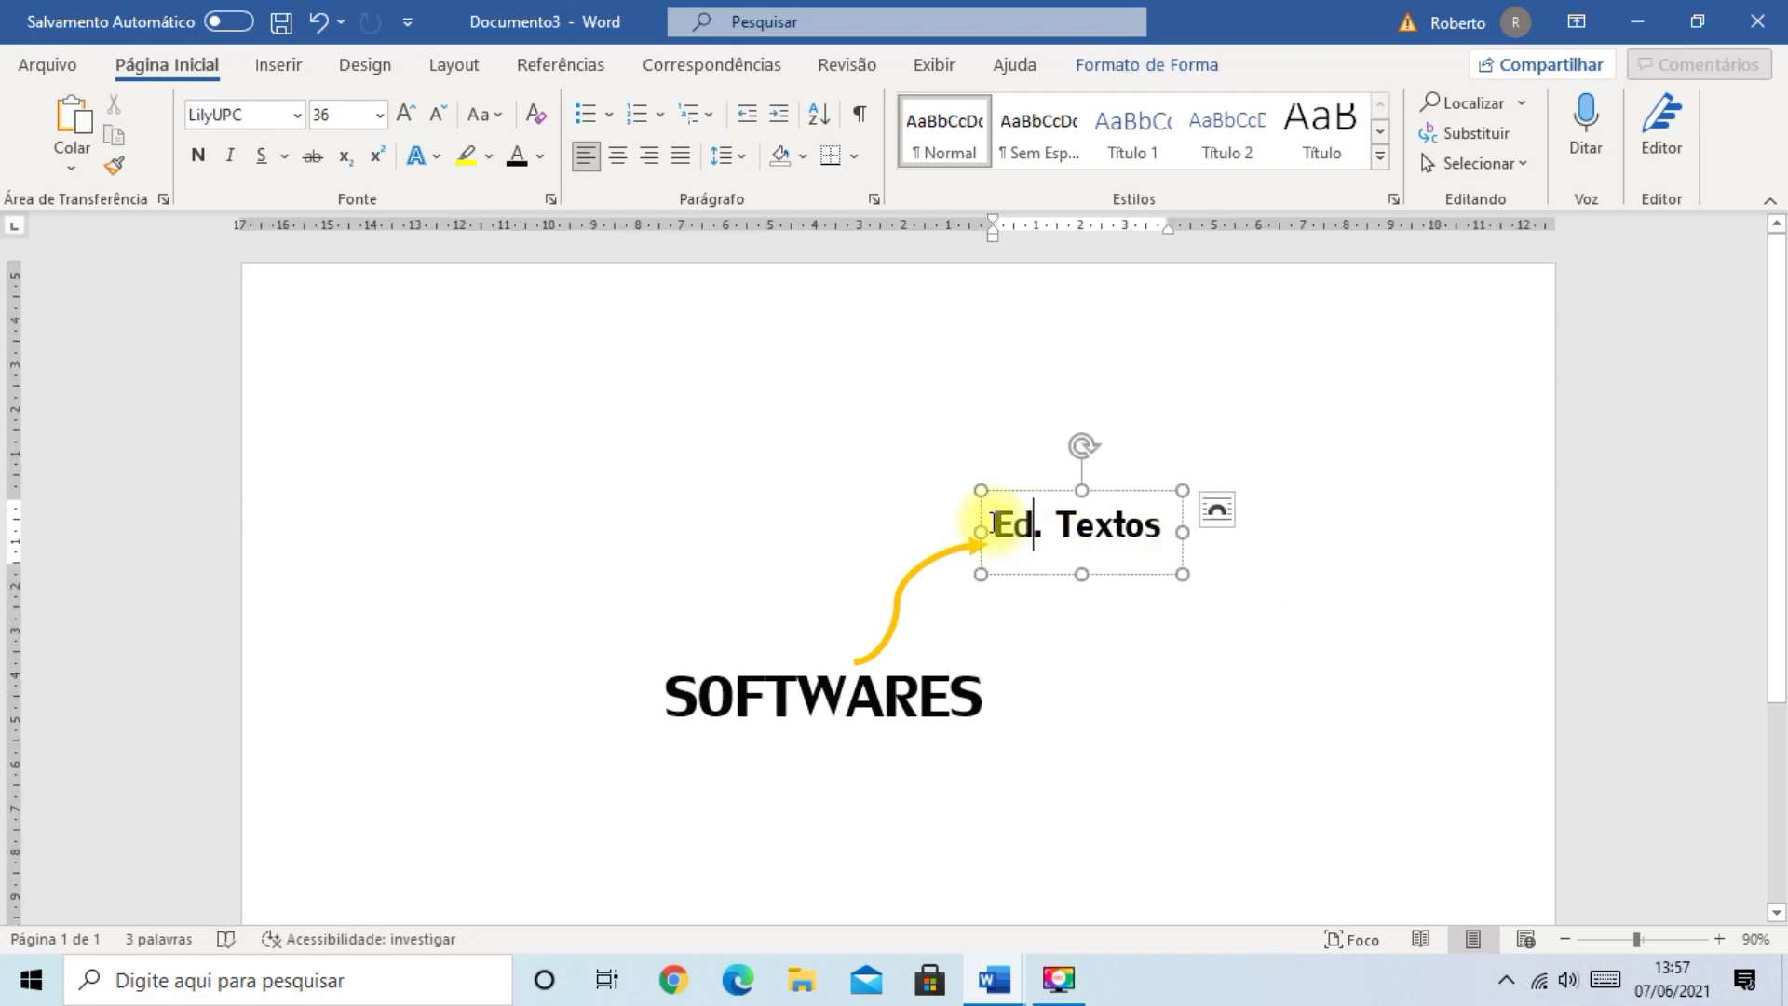
pyautogui.moveTo(993, 525); pyautogui.dragTo(1133, 552)
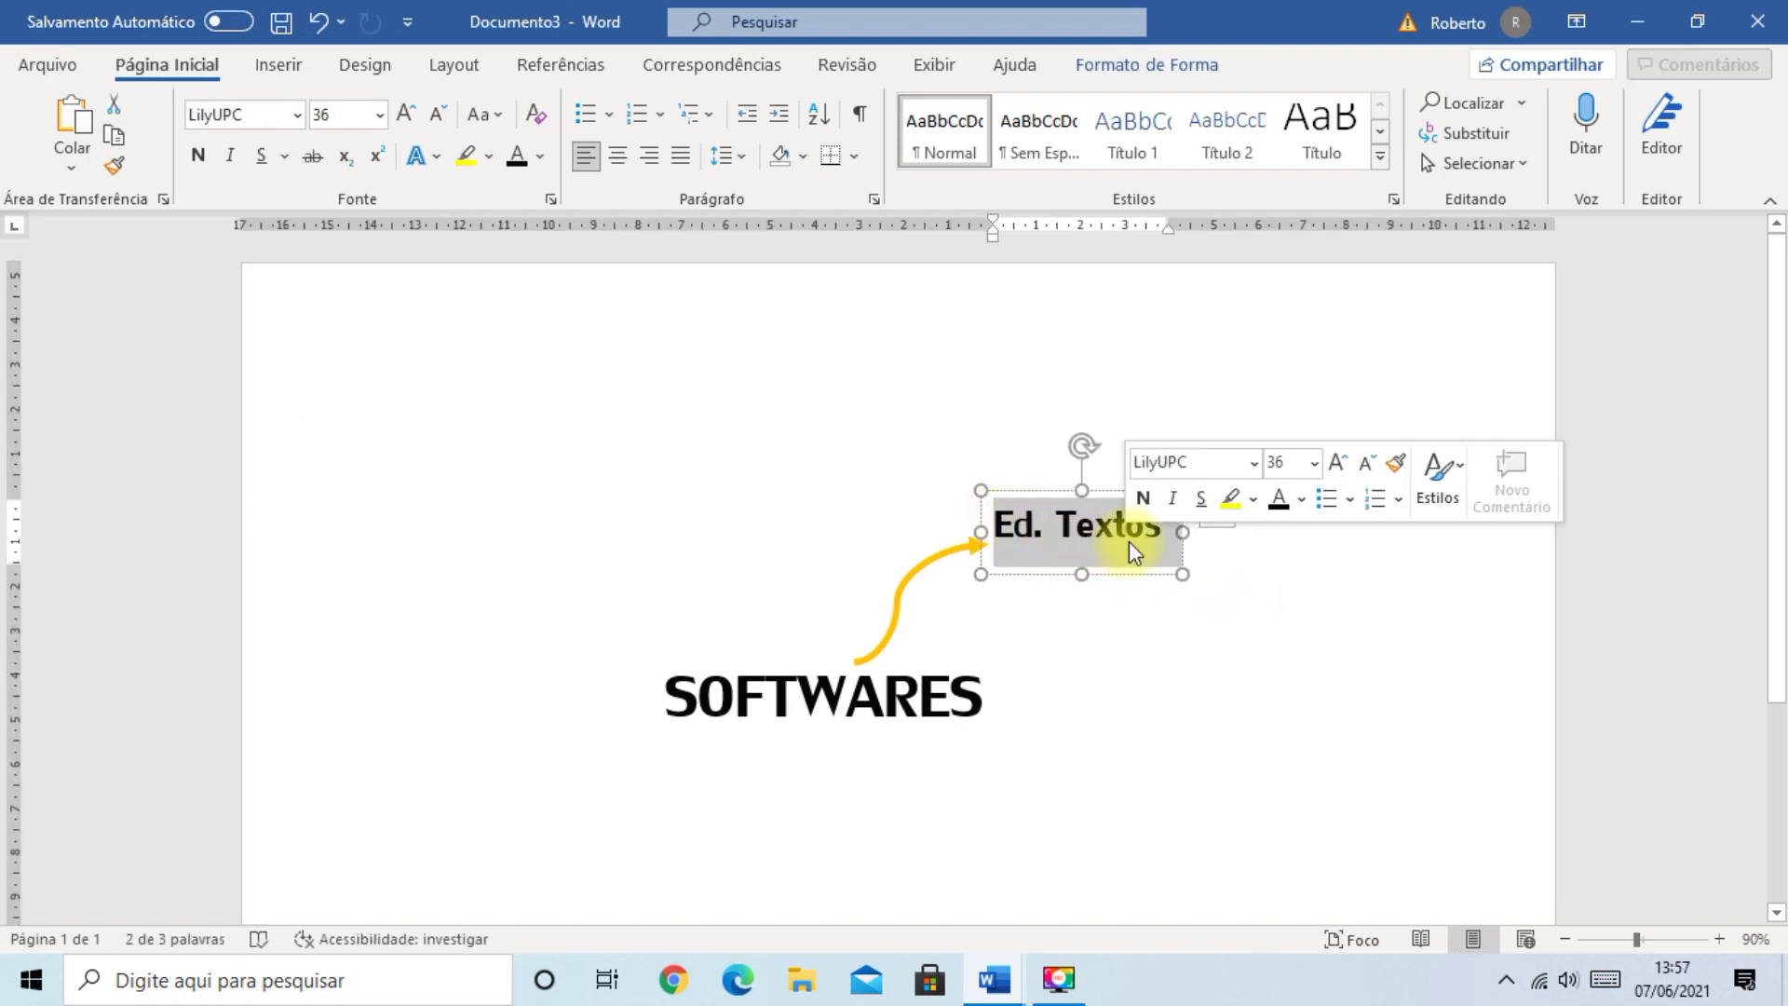
pyautogui.click(539, 158)
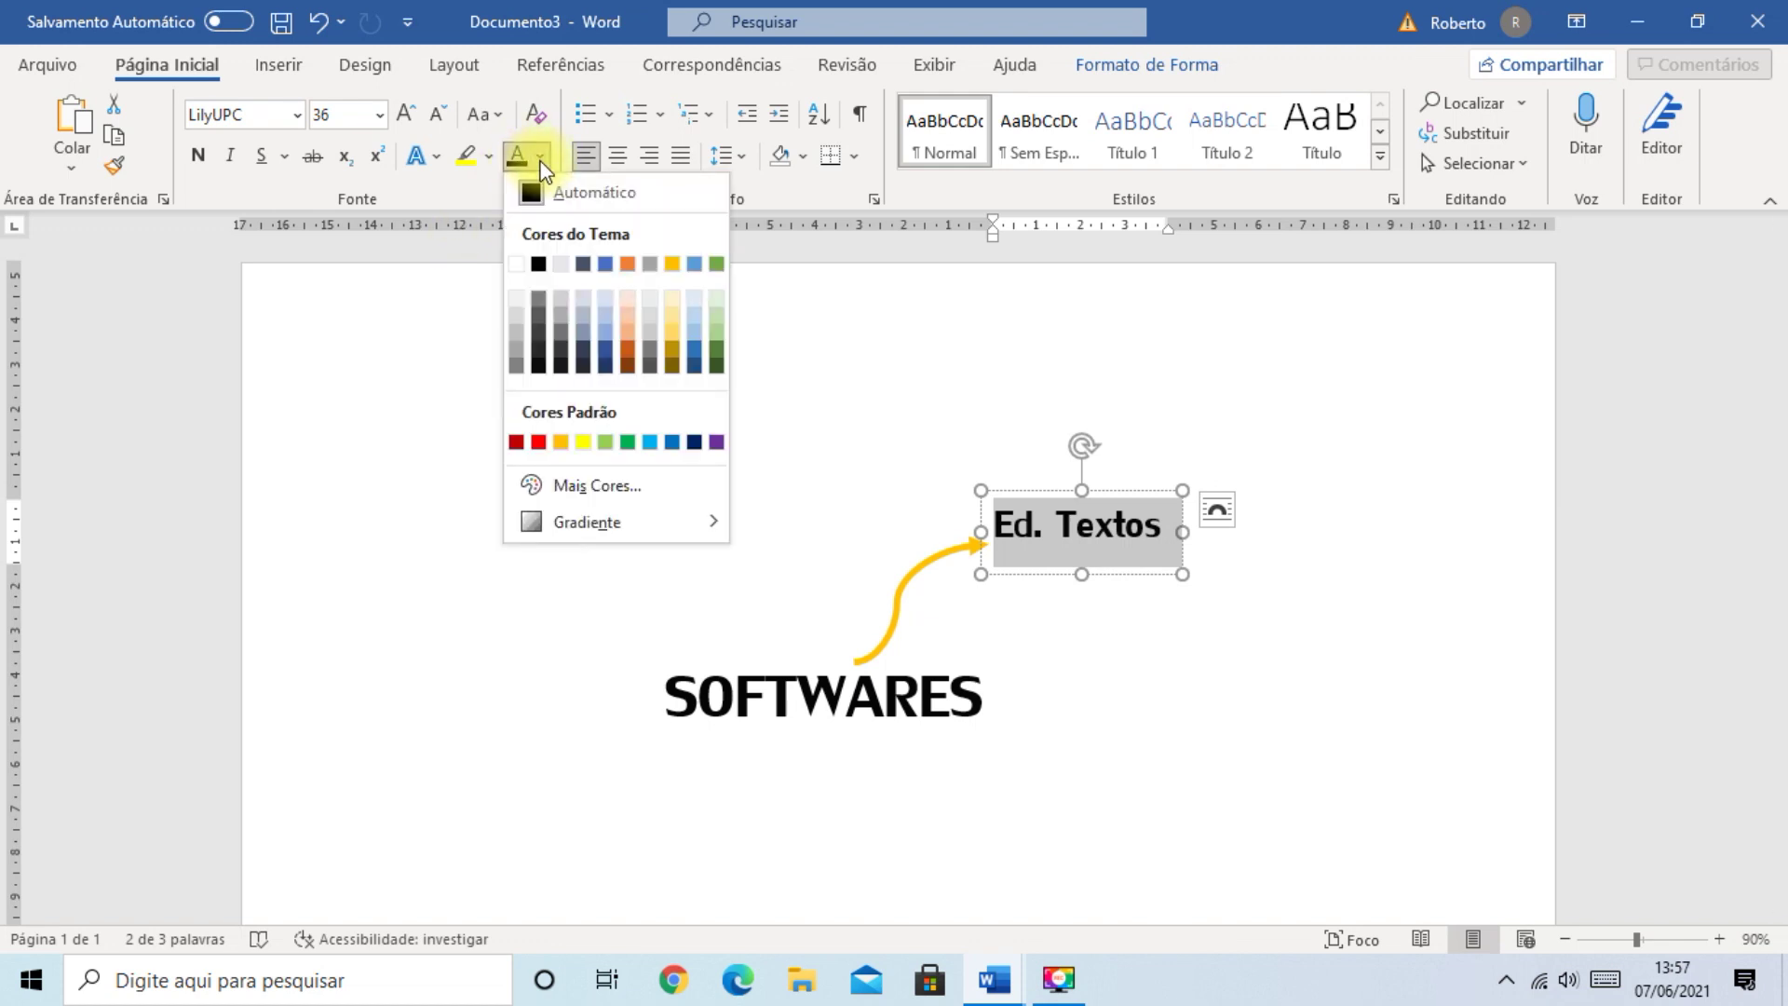
pyautogui.click(561, 443)
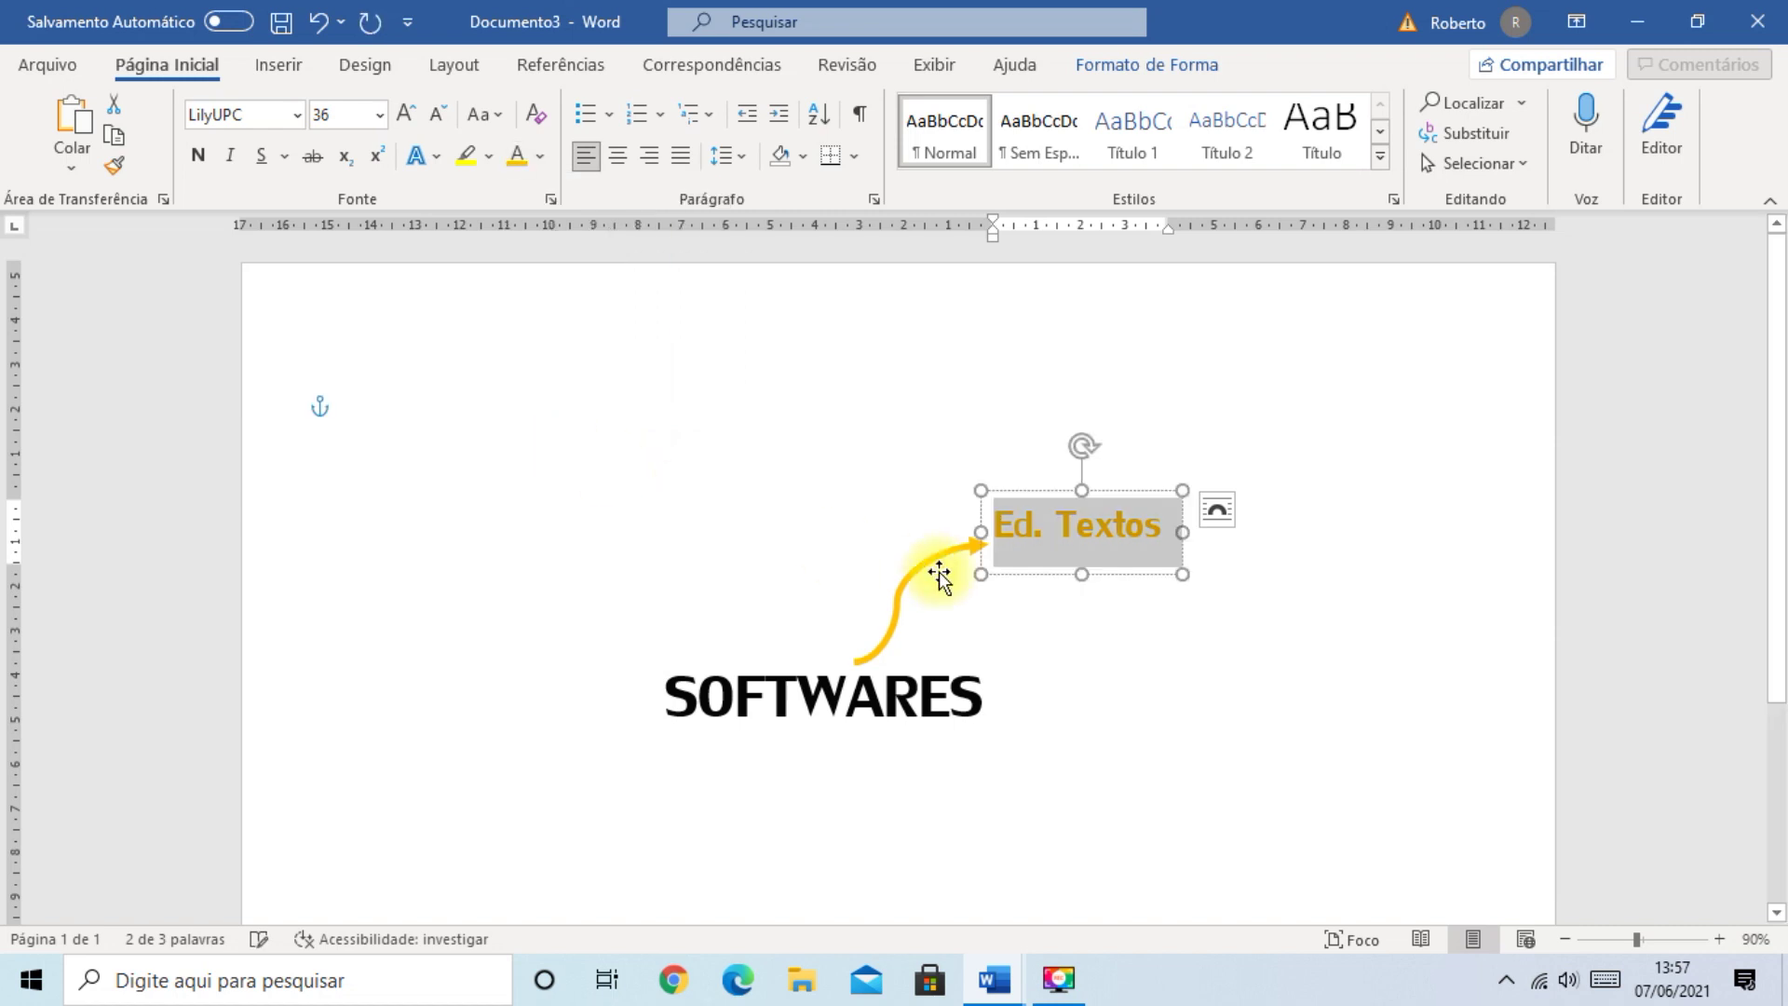
pyautogui.click(1063, 641)
pyautogui.click(1066, 501)
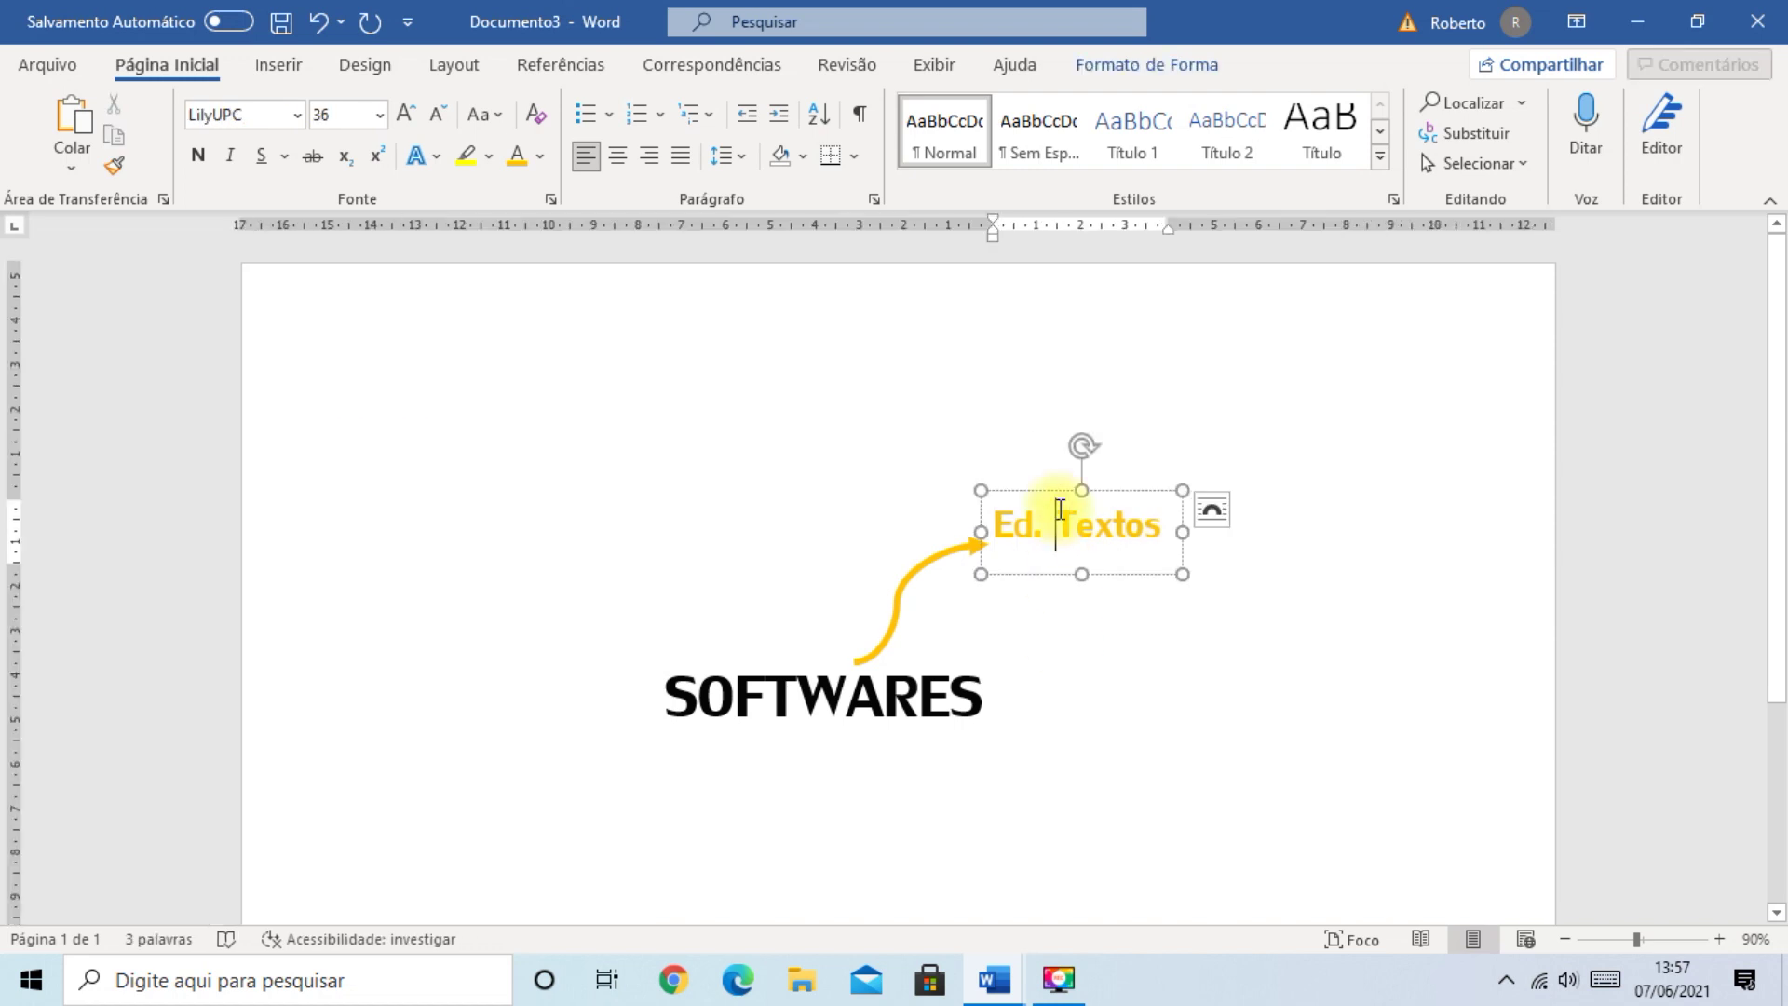
pyautogui.moveTo(1050, 483); pyautogui.dragTo(1055, 504)
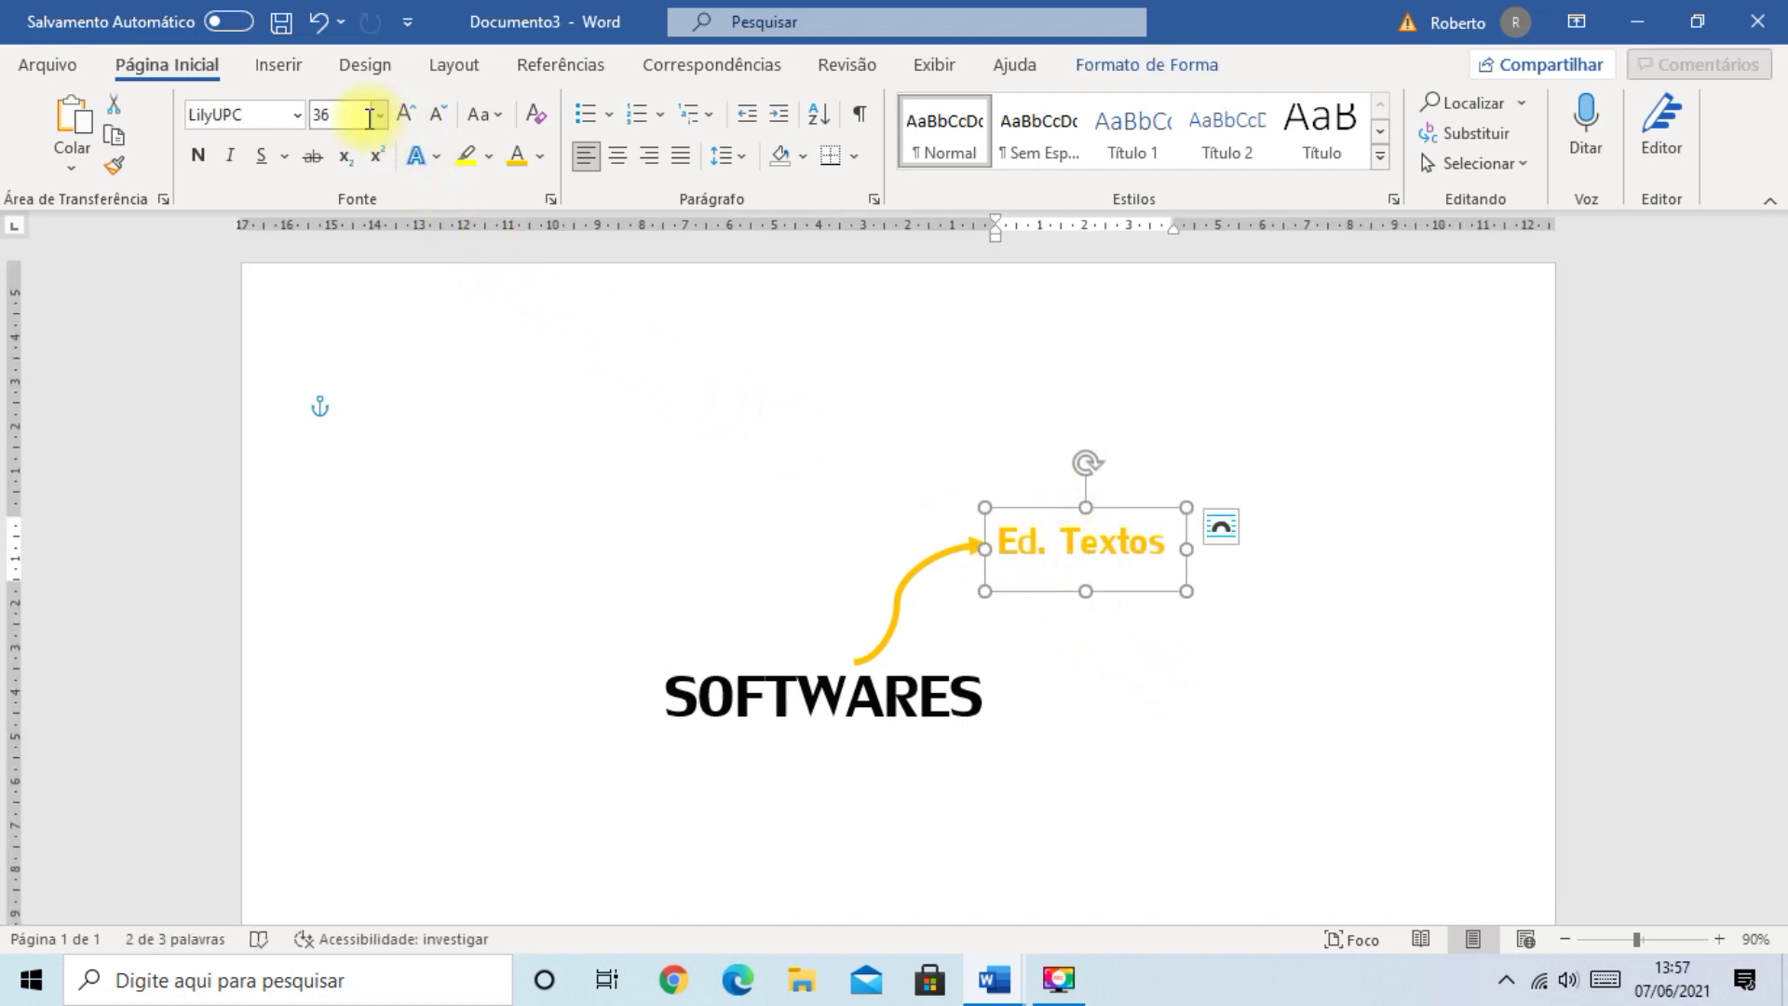
# - Set the Ed. Textos font size to 38 and widen its text box so the text fits on one line
pyautogui.click(335, 115)
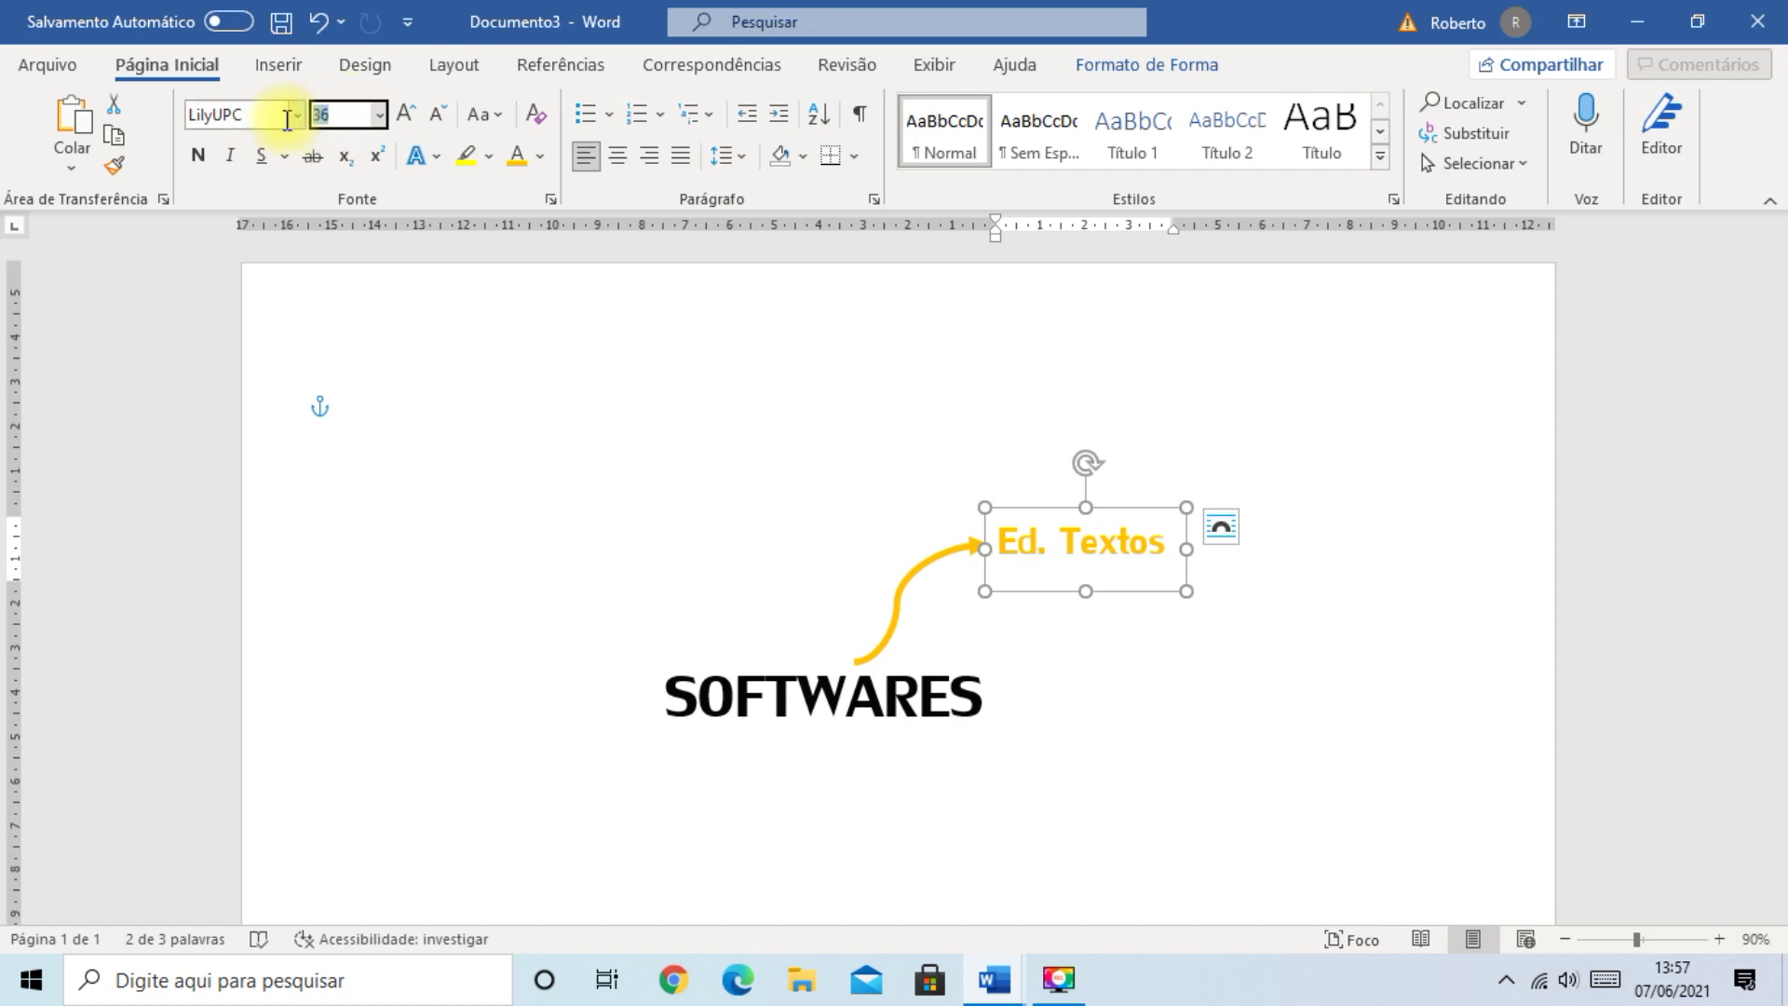
pyautogui.write('38')
pyautogui.press('Return')
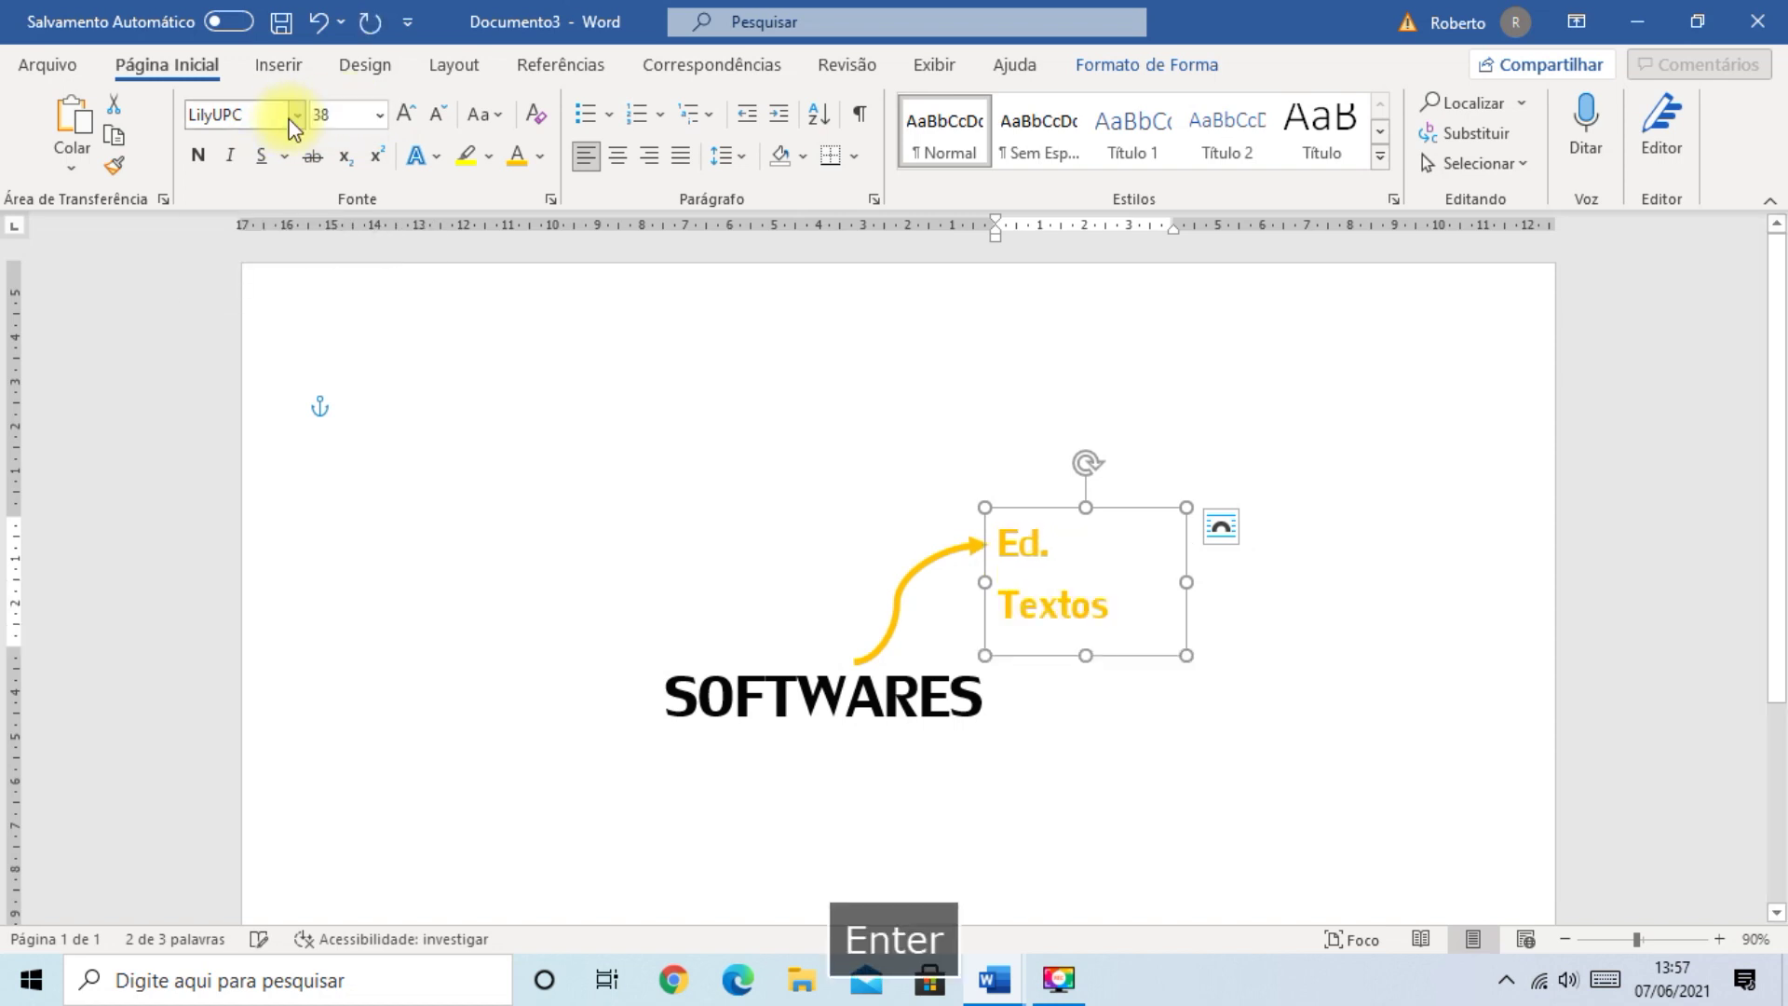
pyautogui.moveTo(1190, 580); pyautogui.dragTo(1221, 583)
pyautogui.click(1255, 716)
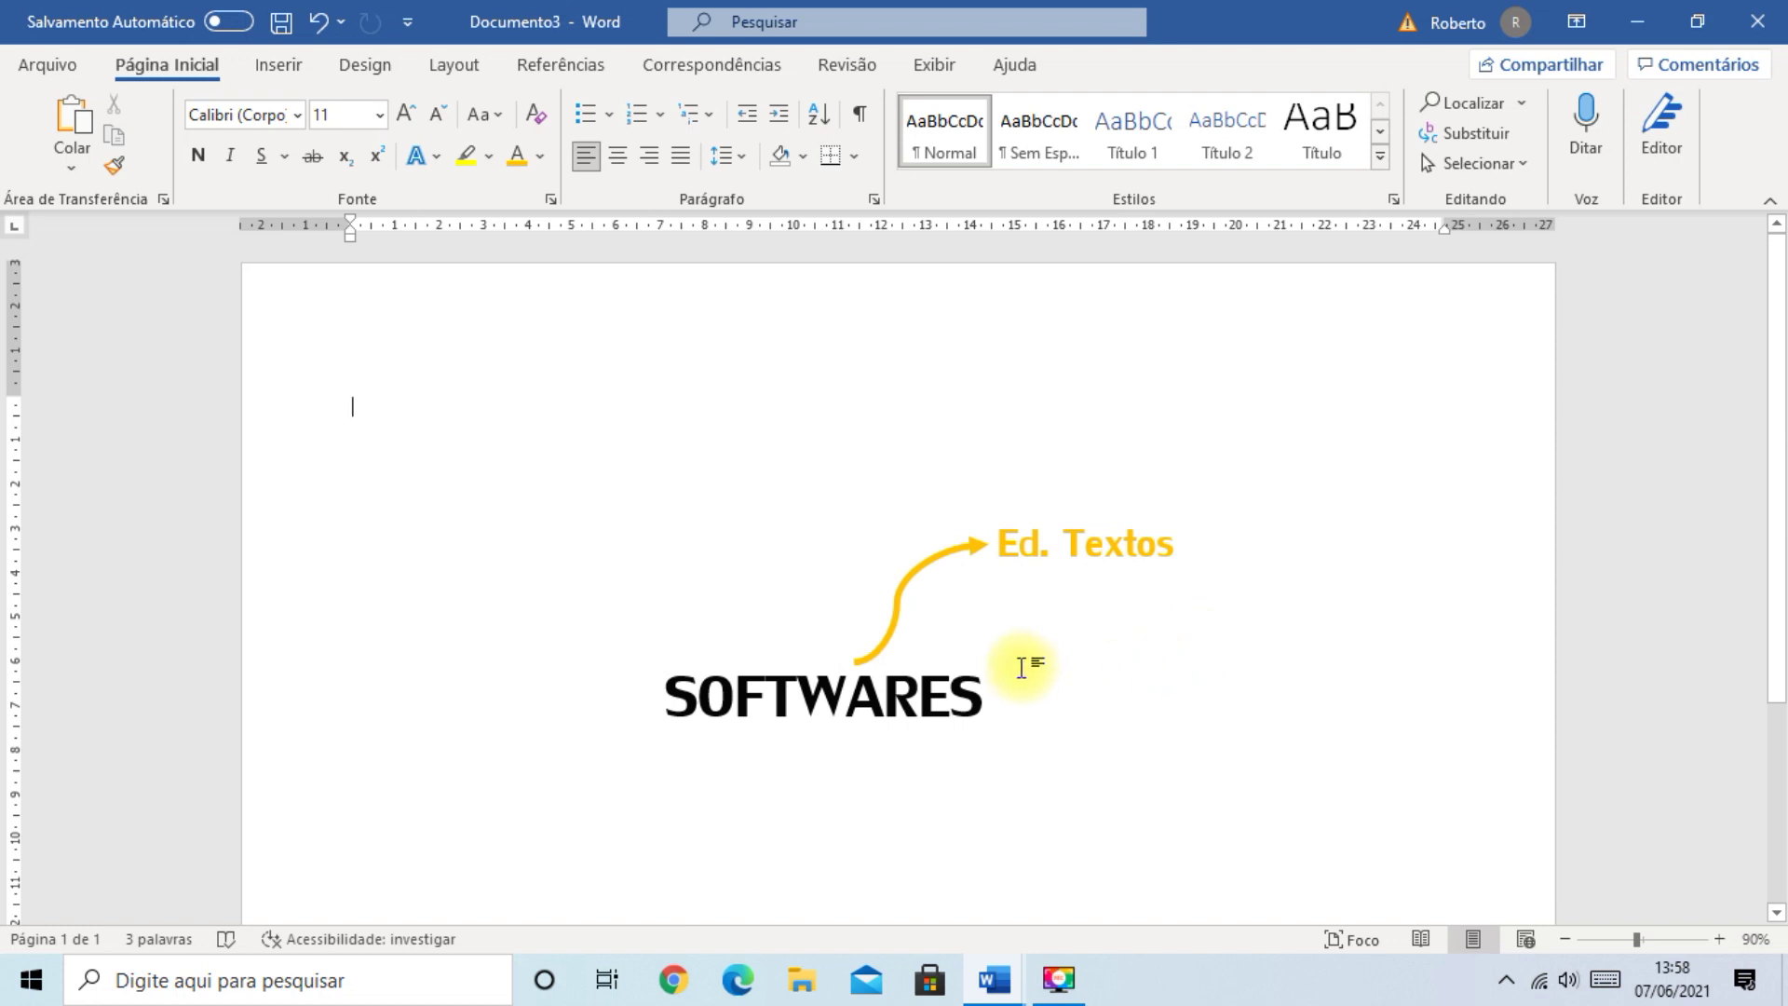
# - Duplicate the orange curved arrow, shrink the copy to about 2.45 cm wide and 1.44 cm high, and place it above the end of Ed. Textos
pyautogui.click(922, 567)
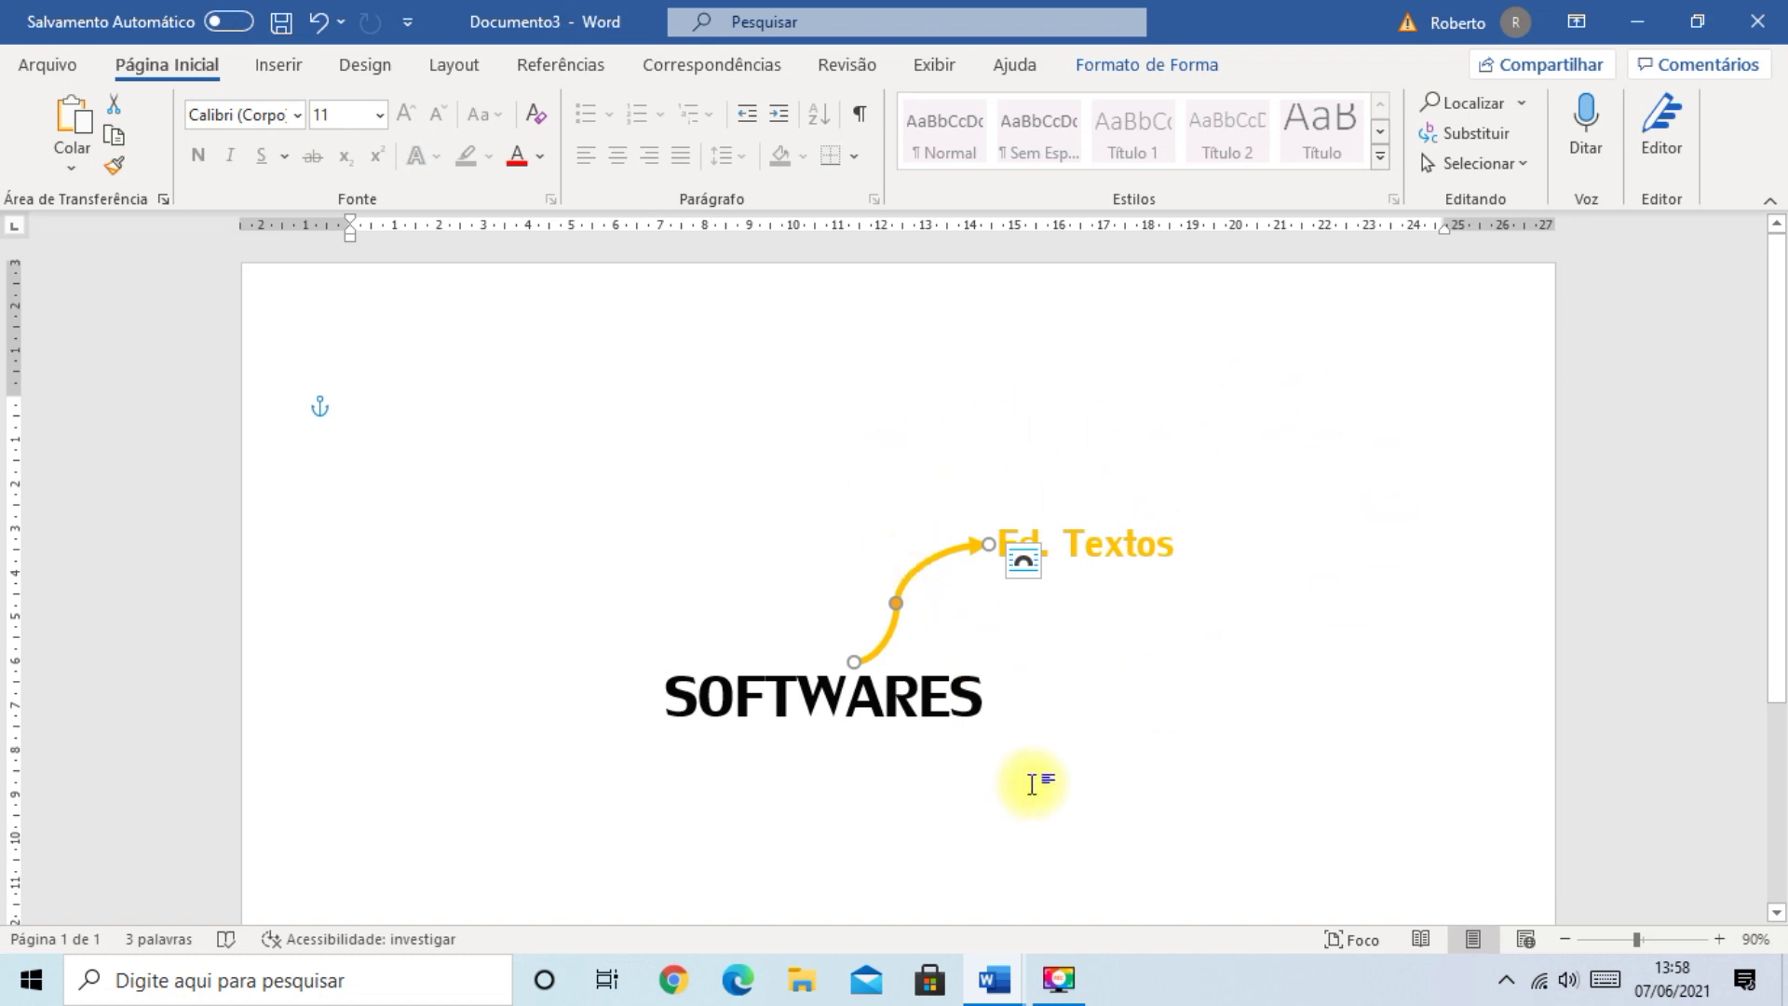
pyautogui.click(1108, 735)
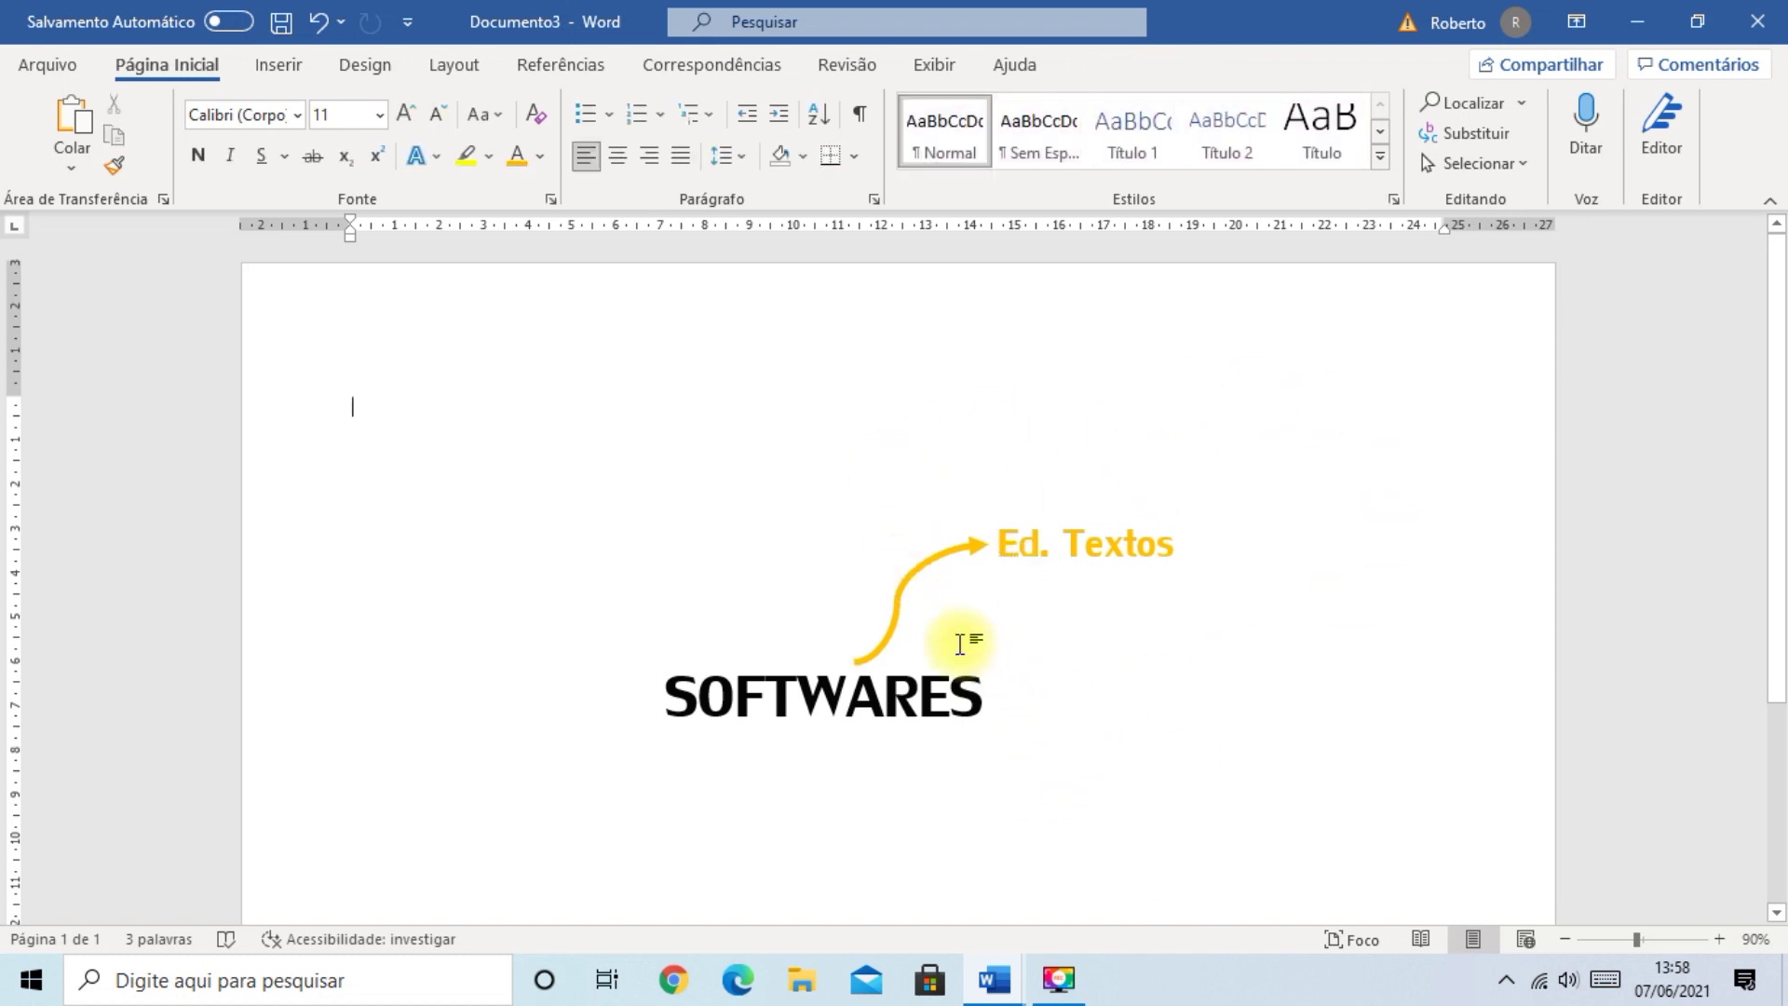
pyautogui.click(926, 574)
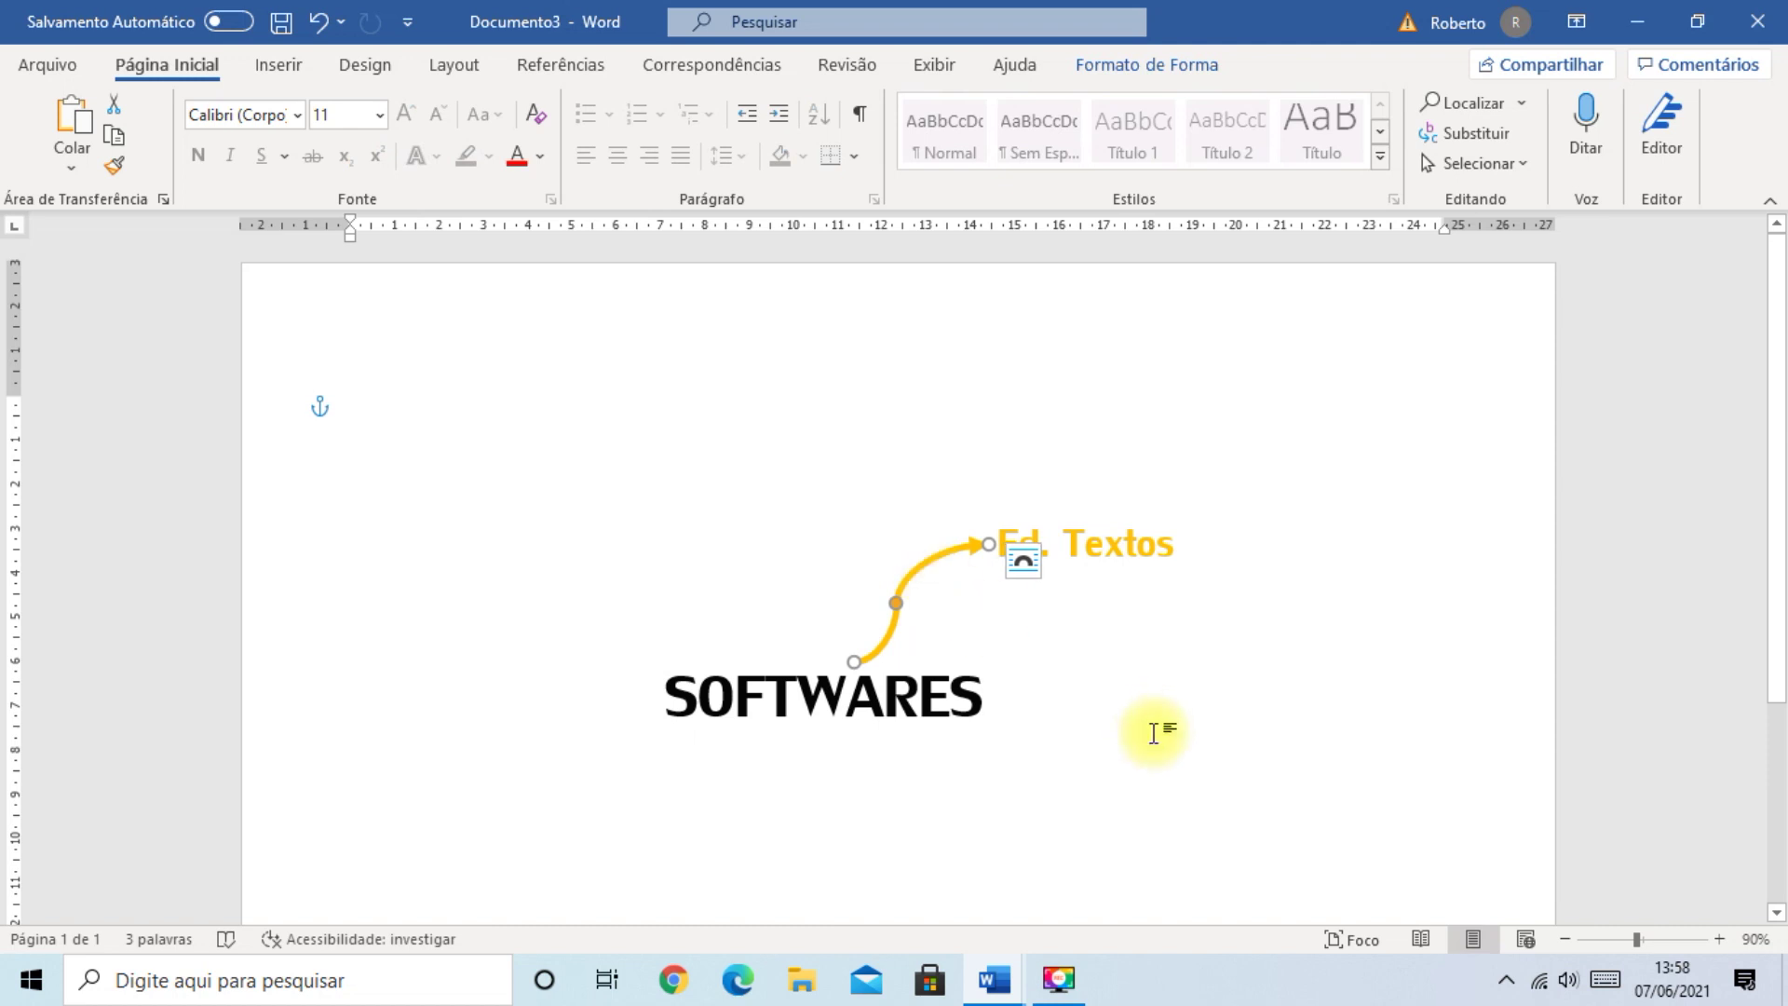
pyautogui.hotkey('ctrl', 'd')
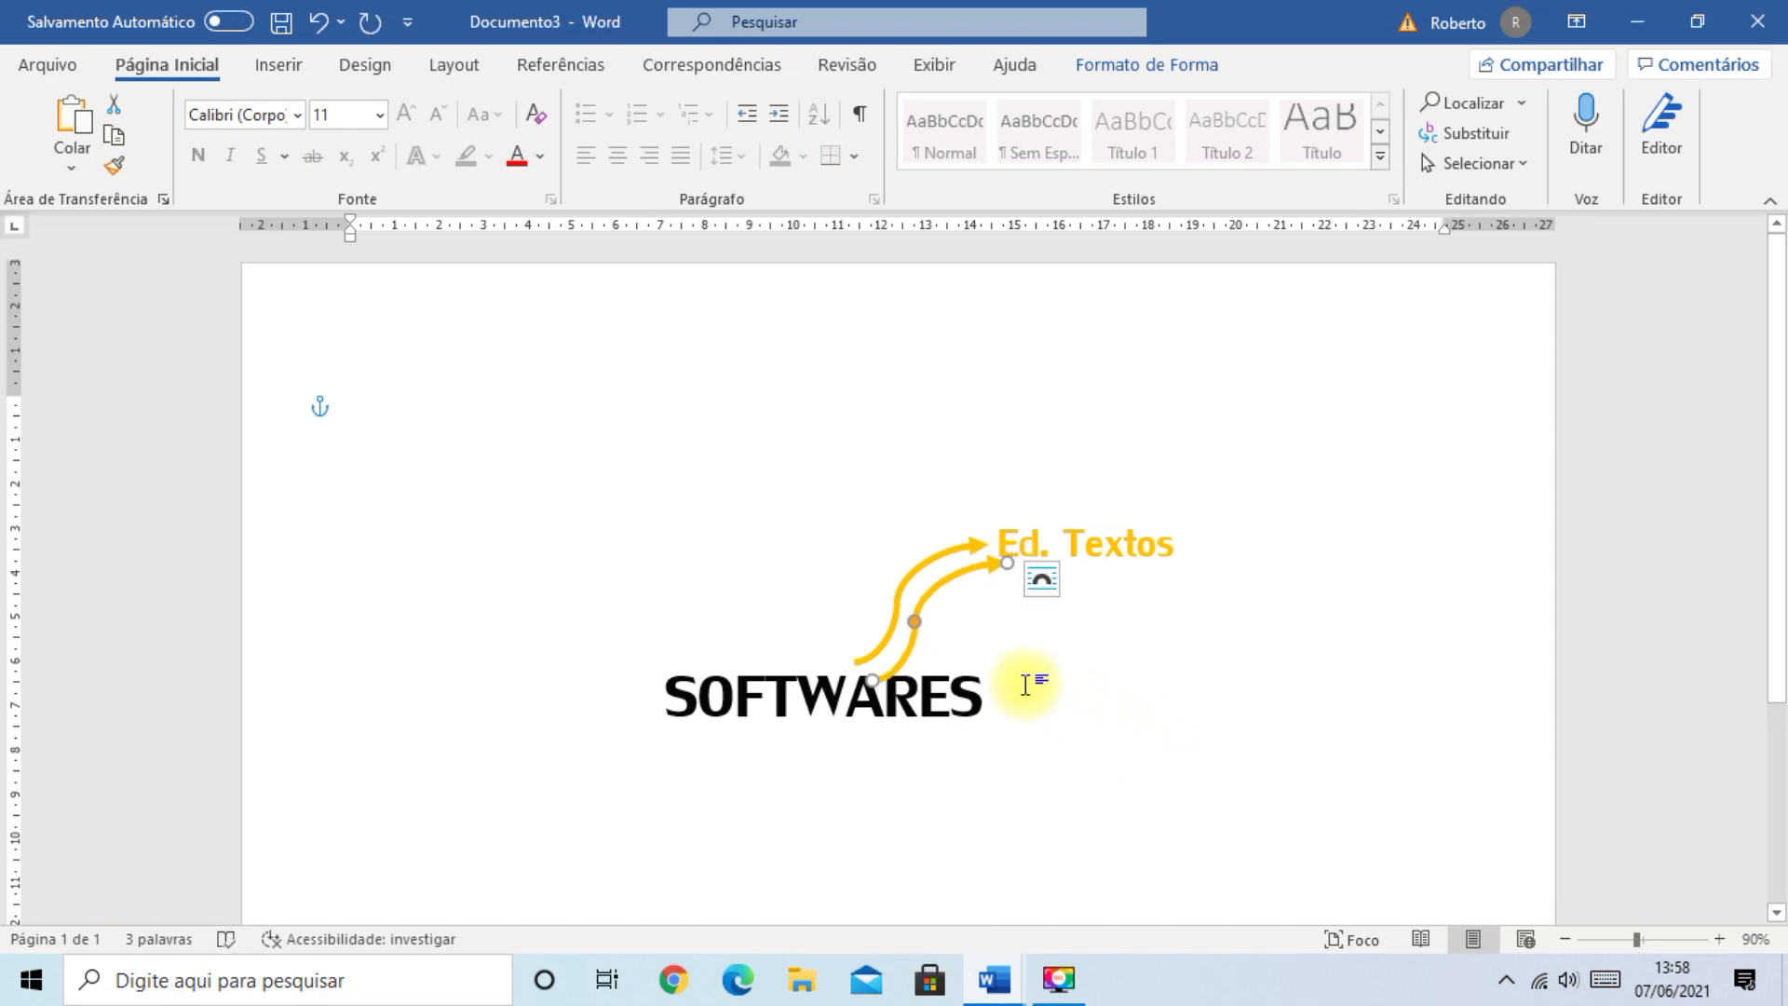
pyautogui.moveTo(929, 590); pyautogui.dragTo(1202, 467)
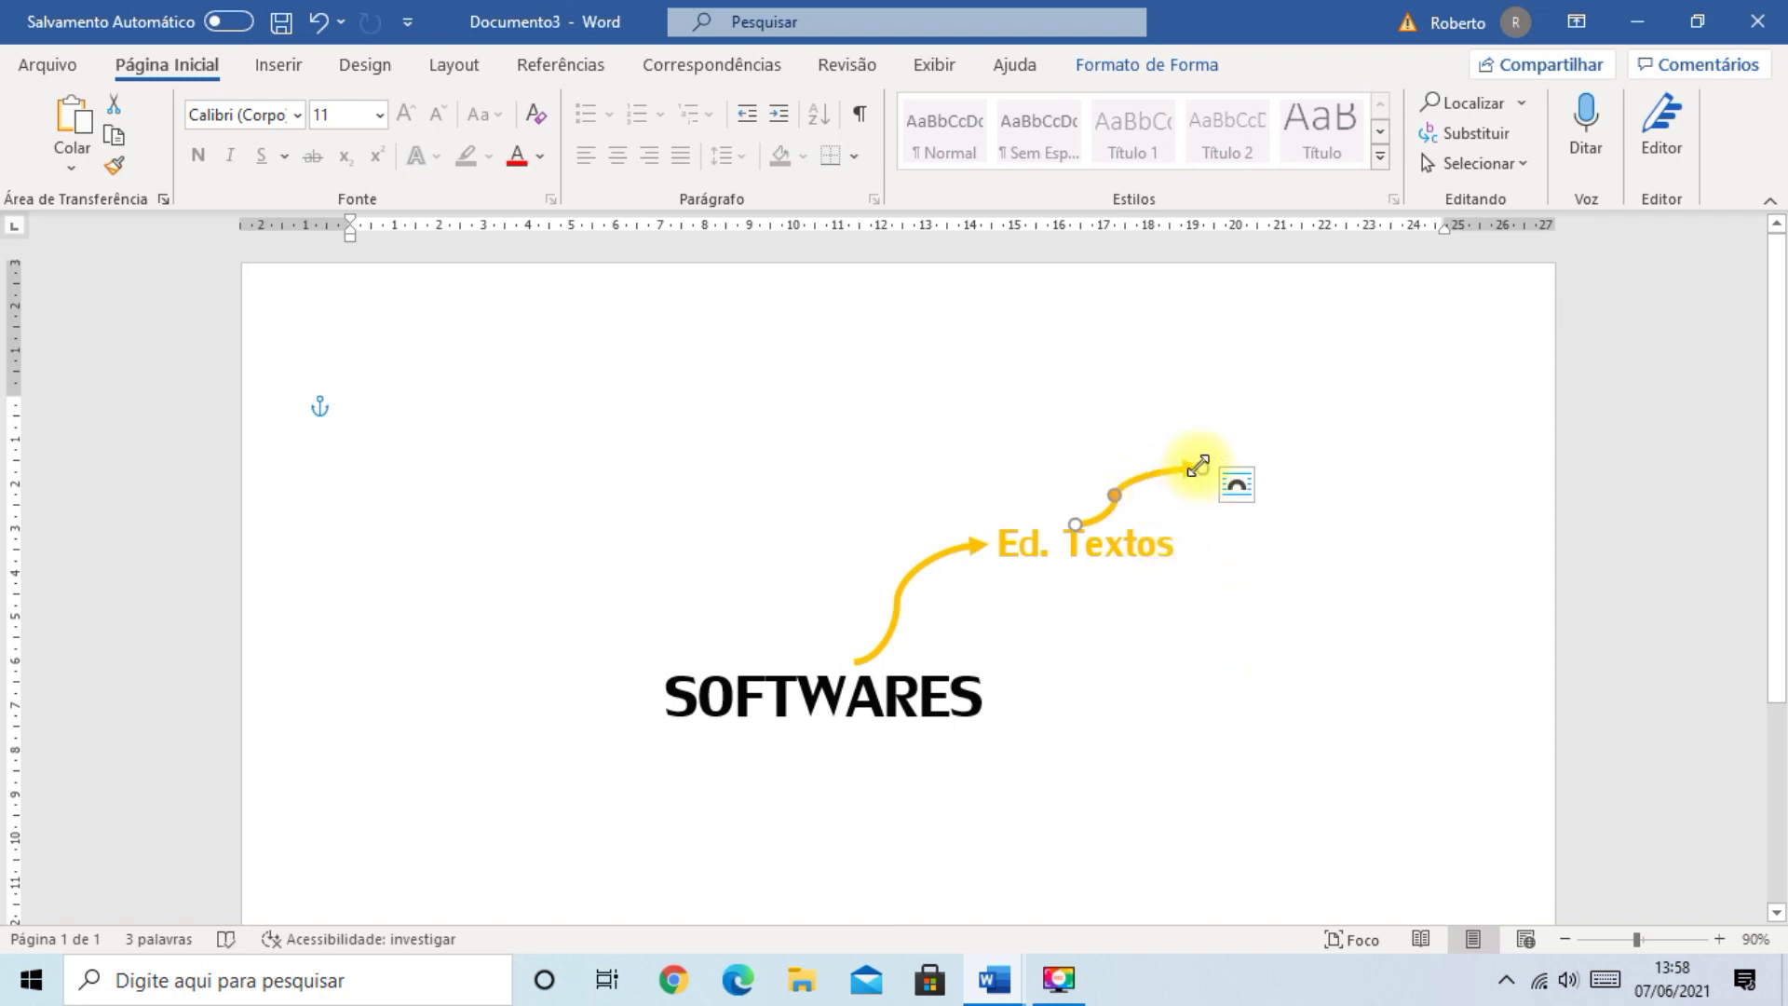
pyautogui.click(1255, 621)
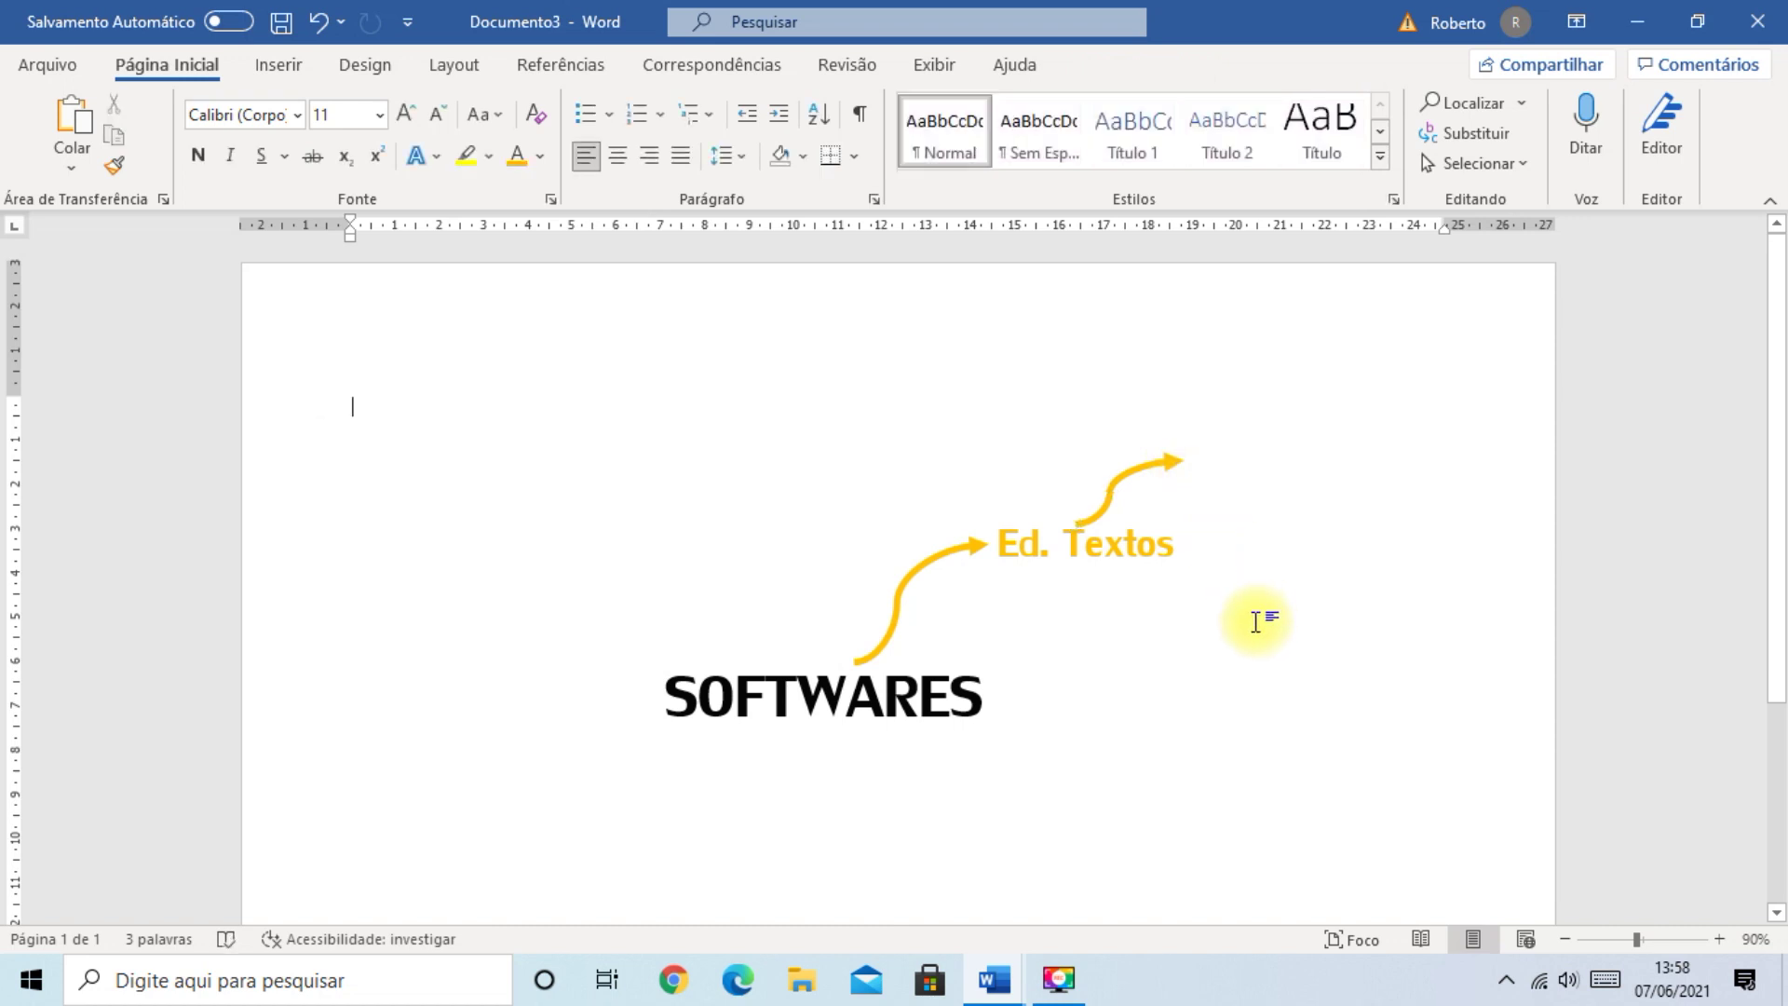
pyautogui.moveTo(1106, 486); pyautogui.dragTo(1152, 482)
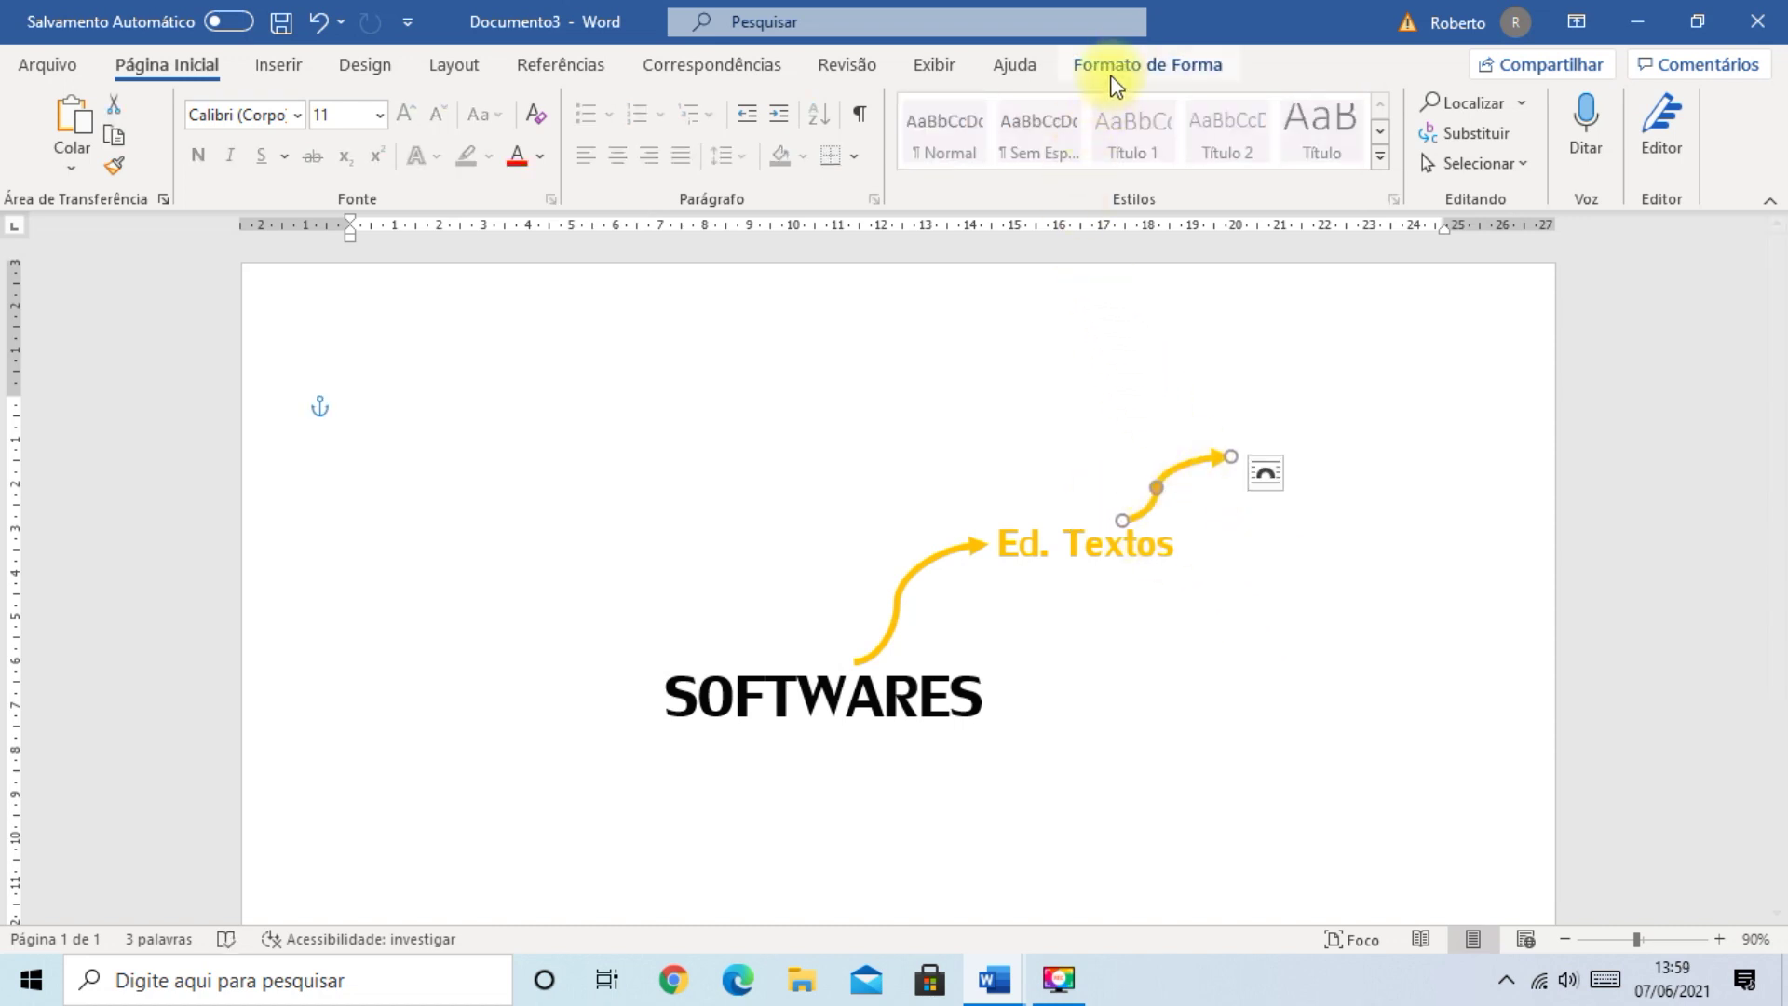
# - Set the outline weight of the small arrow above Ed. Textos to 3 pt
pyautogui.click(1125, 67)
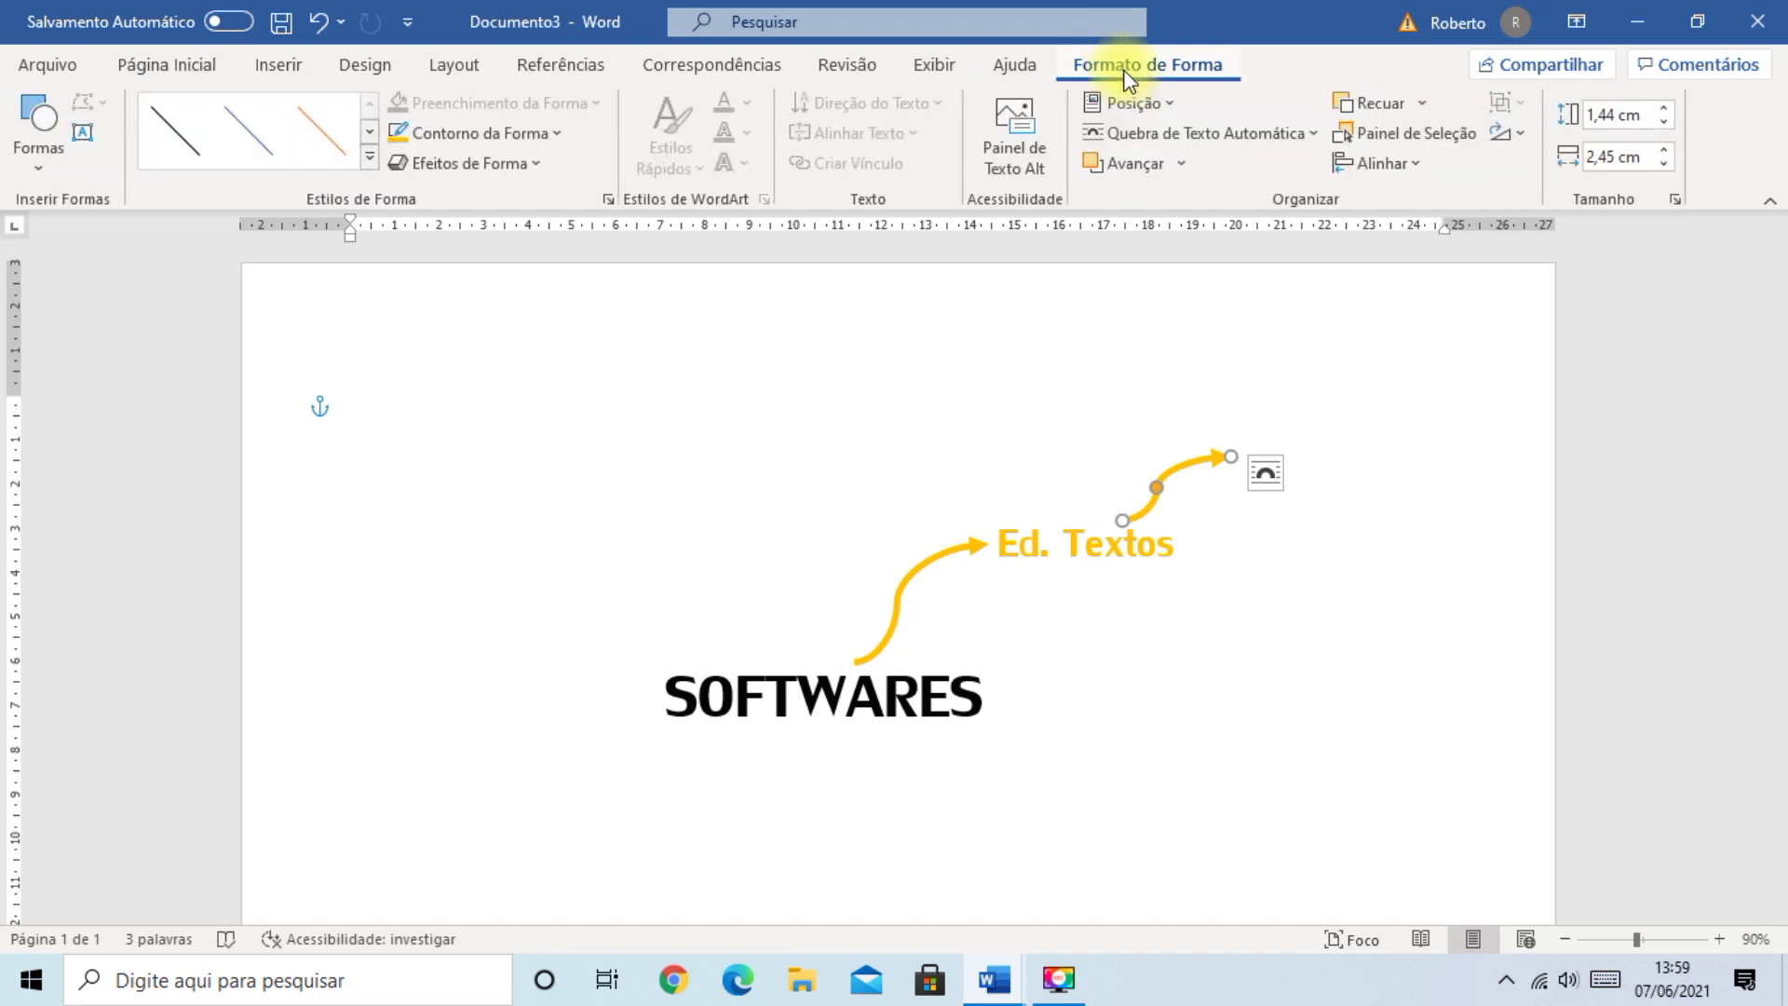
pyautogui.click(555, 135)
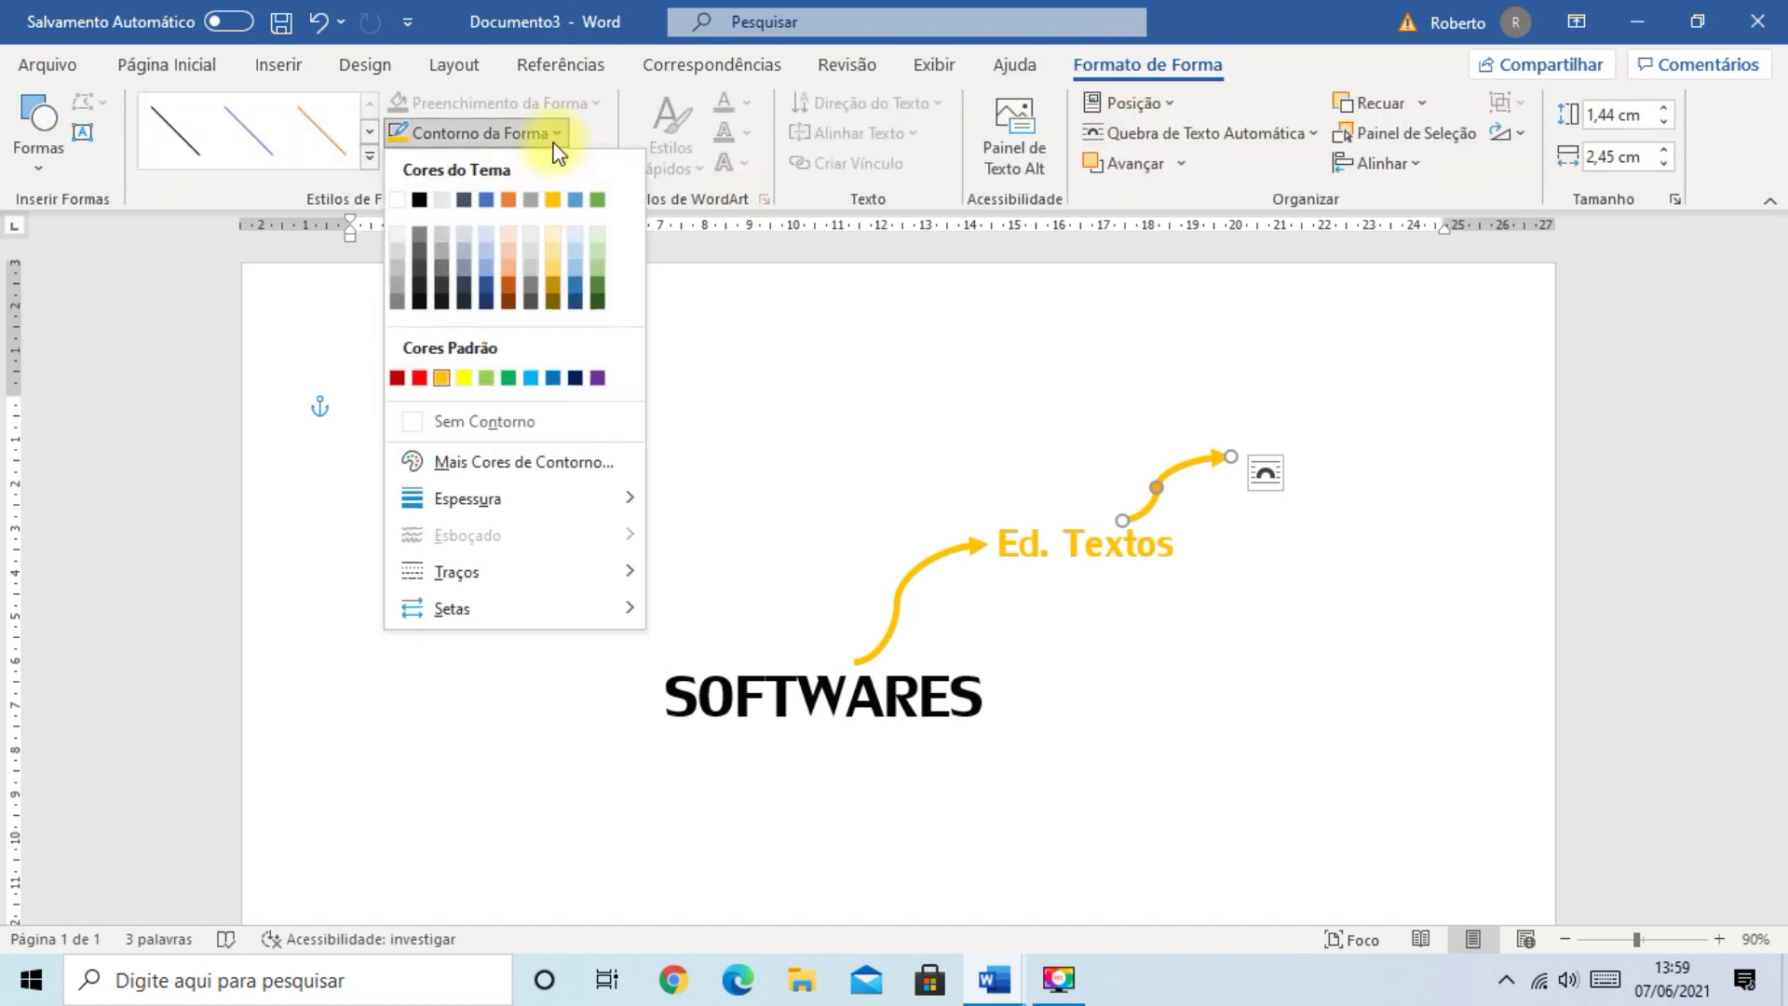
pyautogui.moveTo(559, 485)
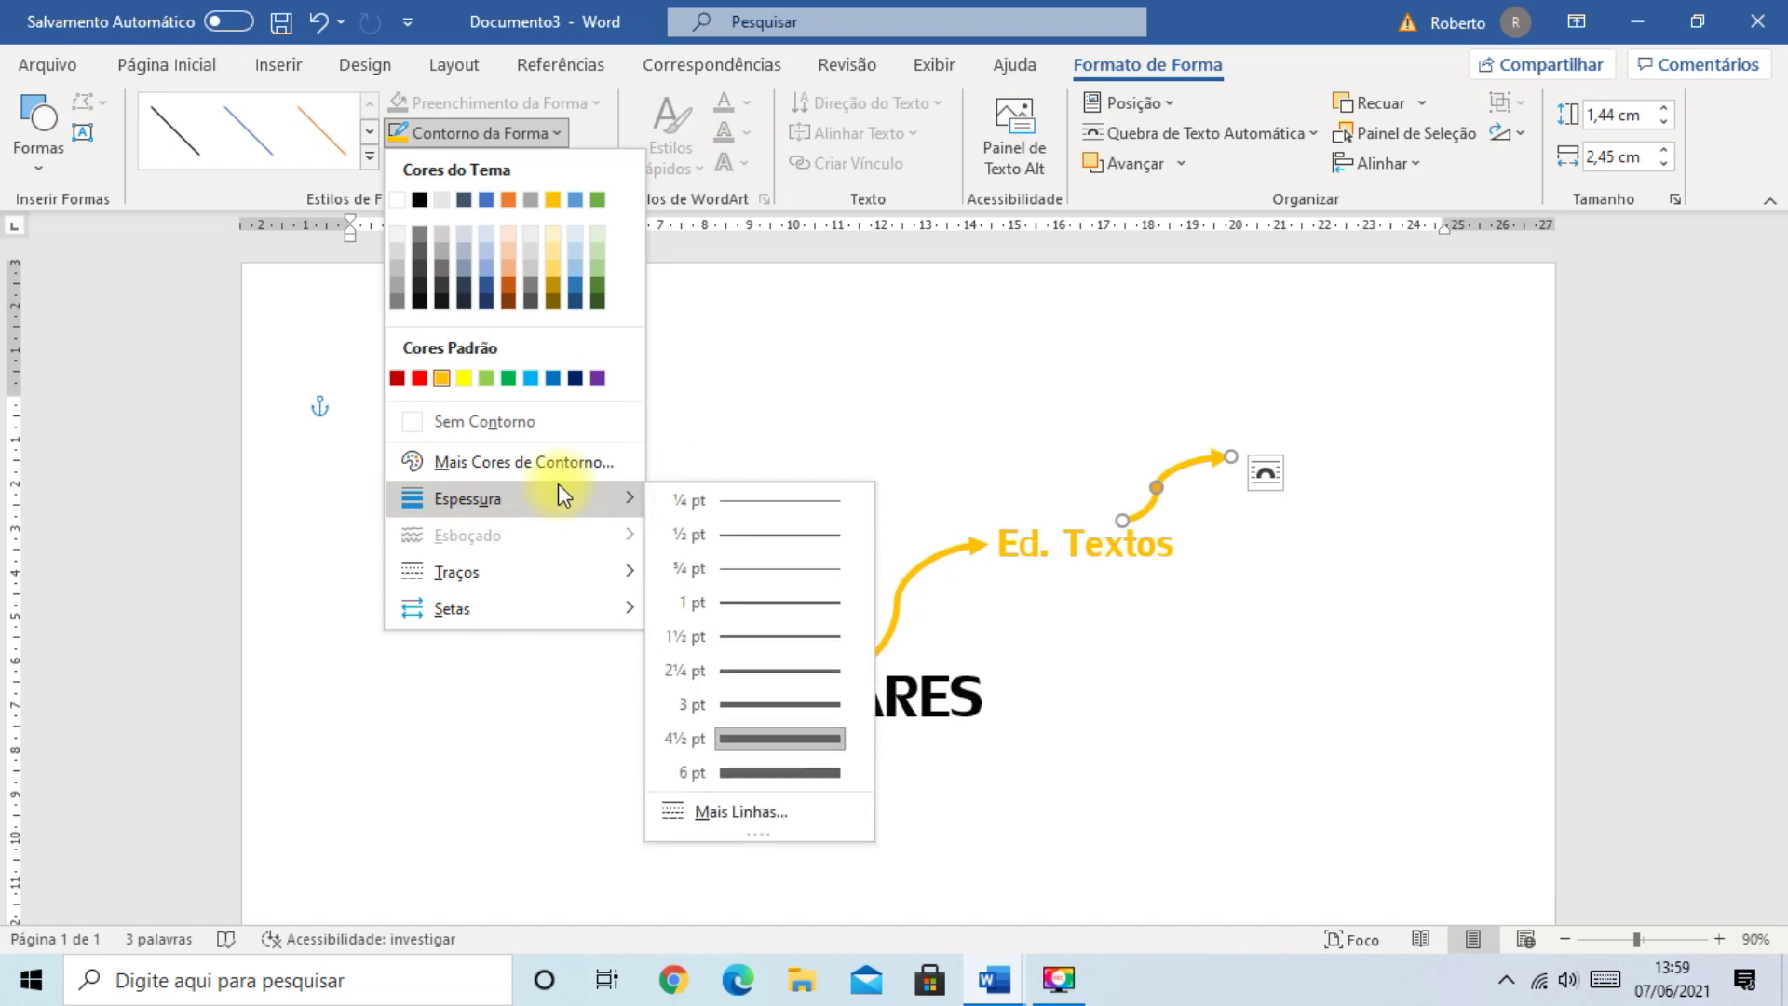
pyautogui.click(769, 713)
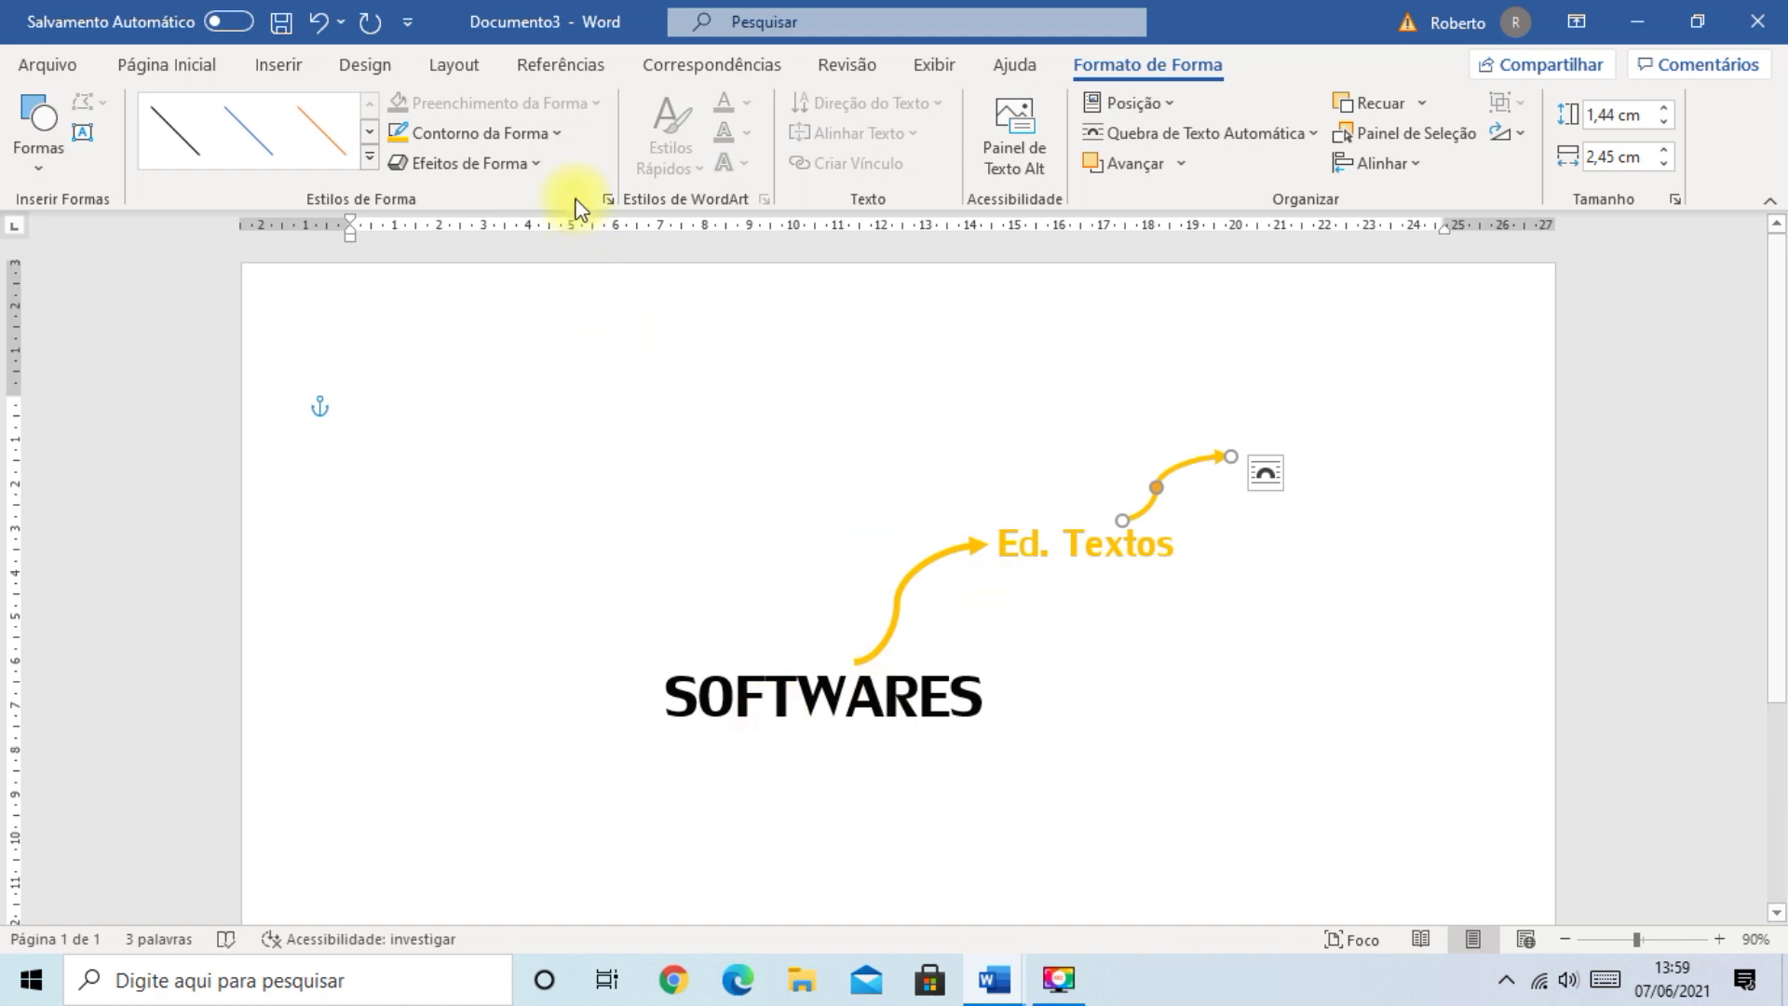
# - Change the outline of the small arrow above Ed. Textos to the round-dot dash style
pyautogui.click(556, 138)
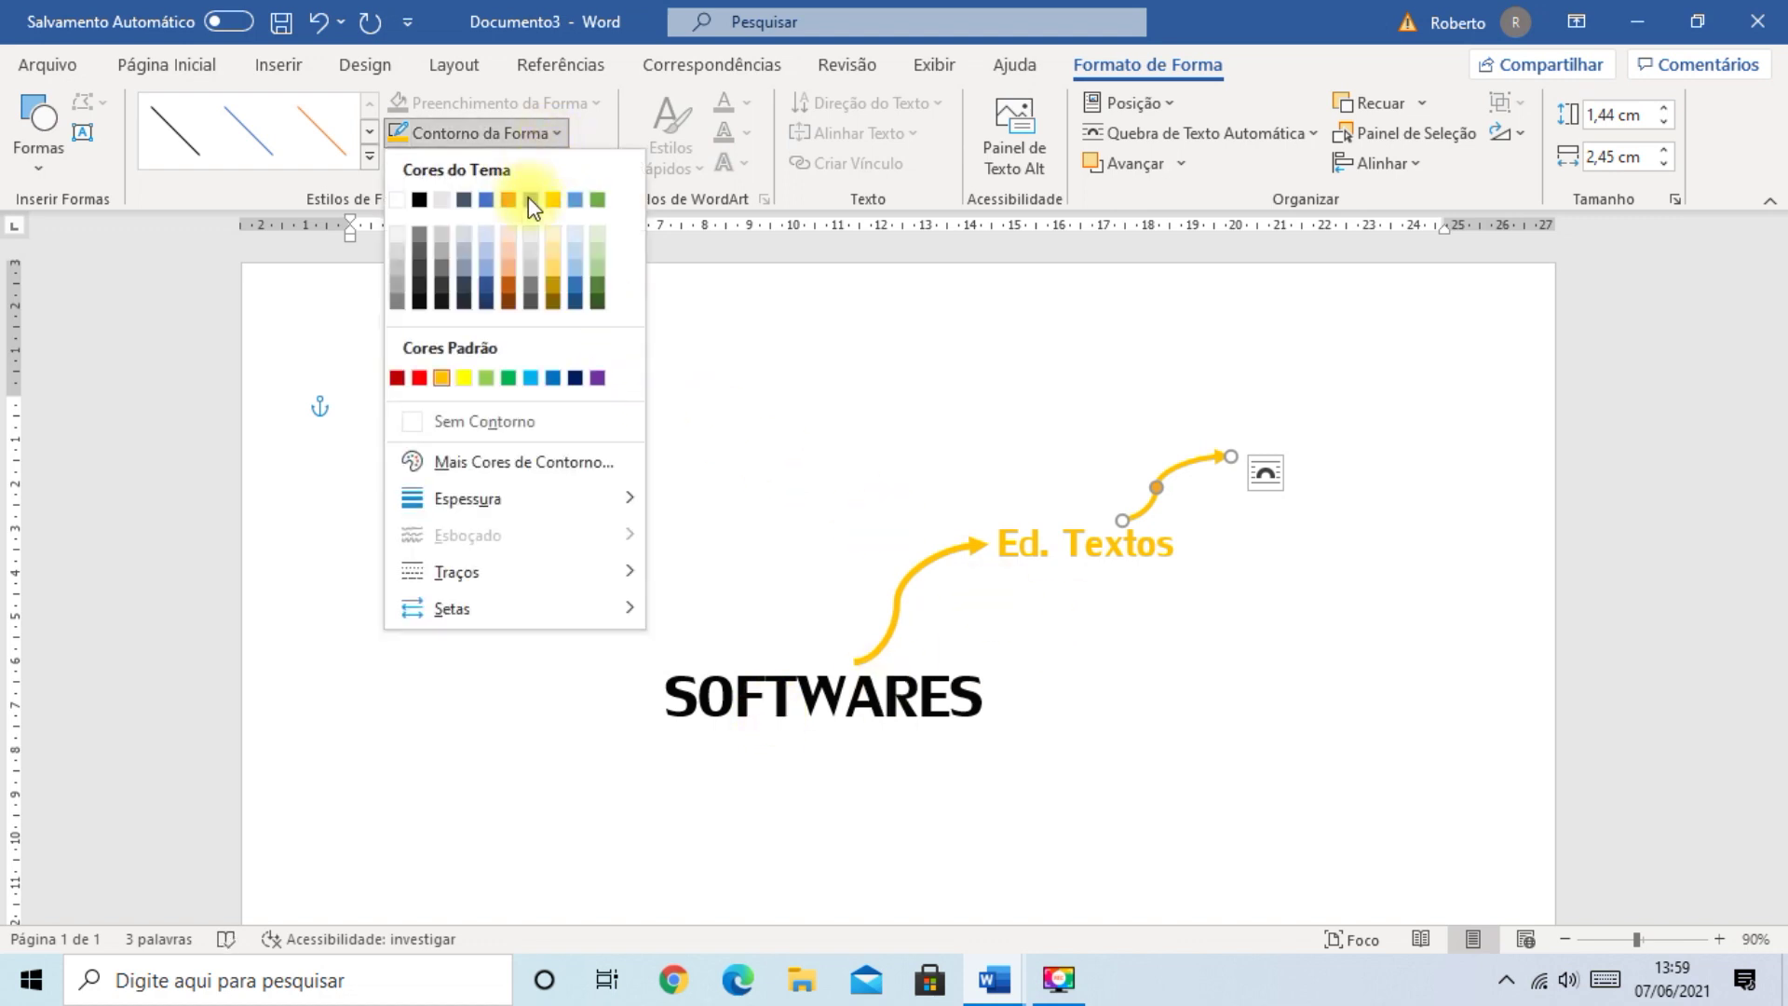
pyautogui.moveTo(486, 579)
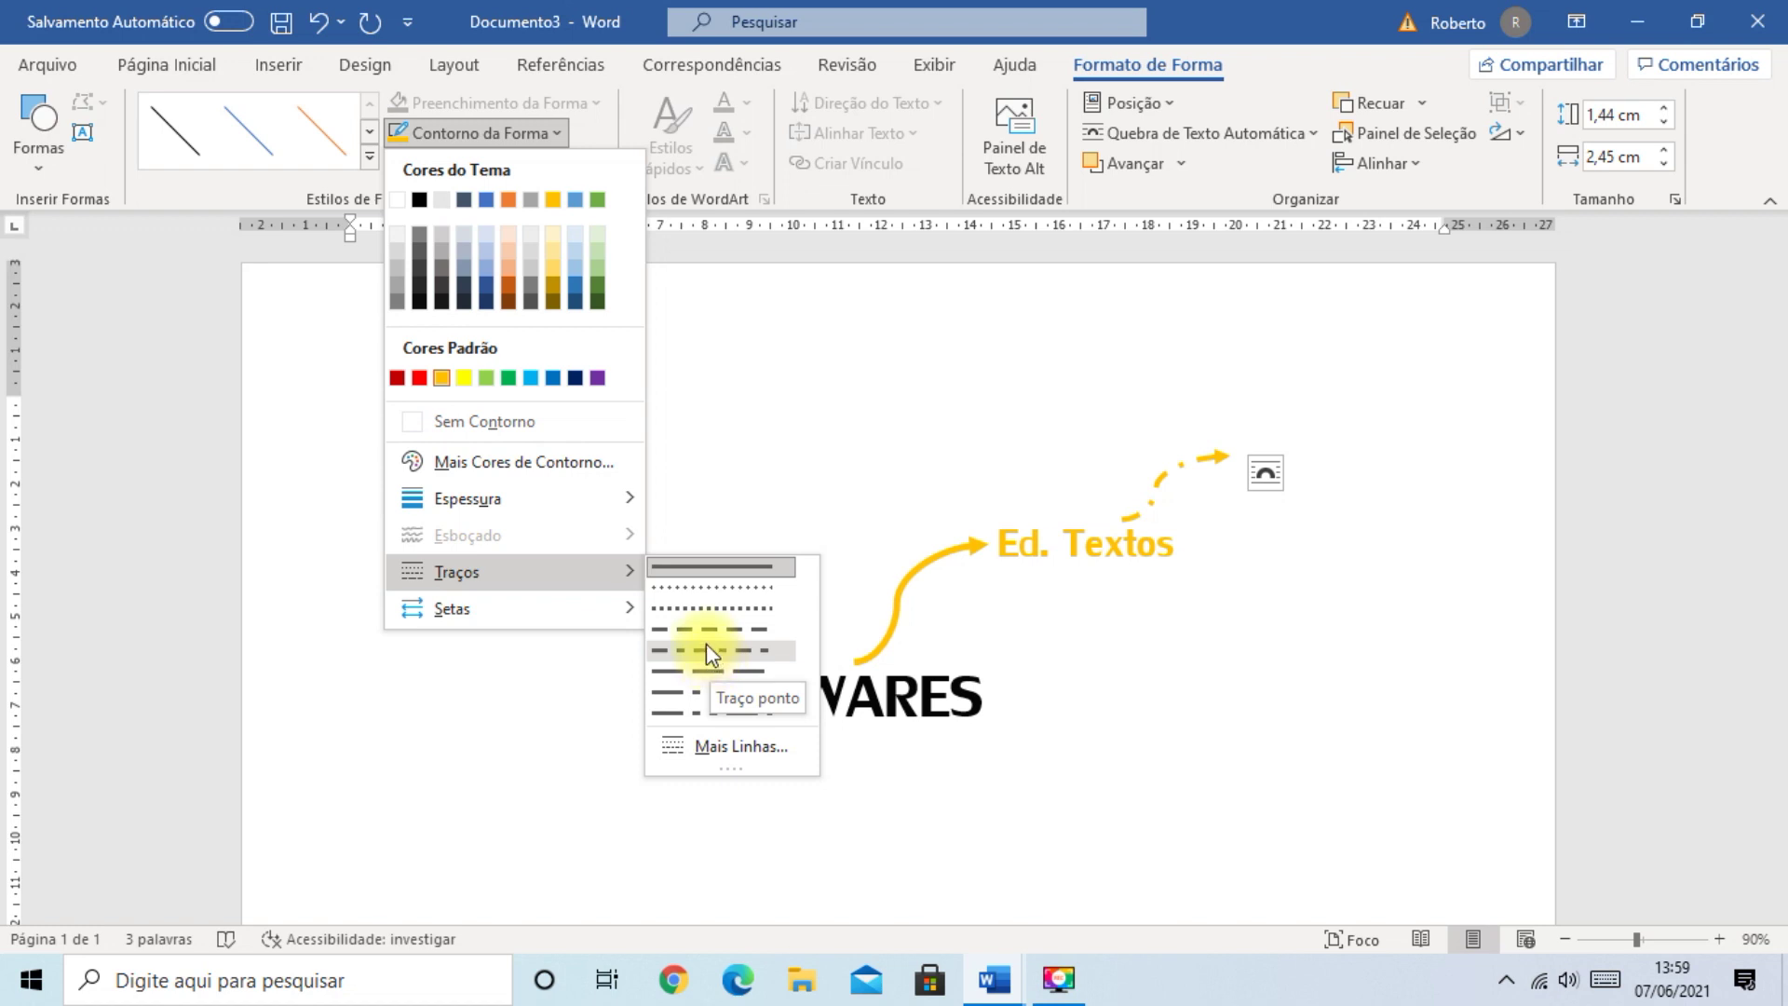
pyautogui.click(709, 589)
pyautogui.click(1150, 642)
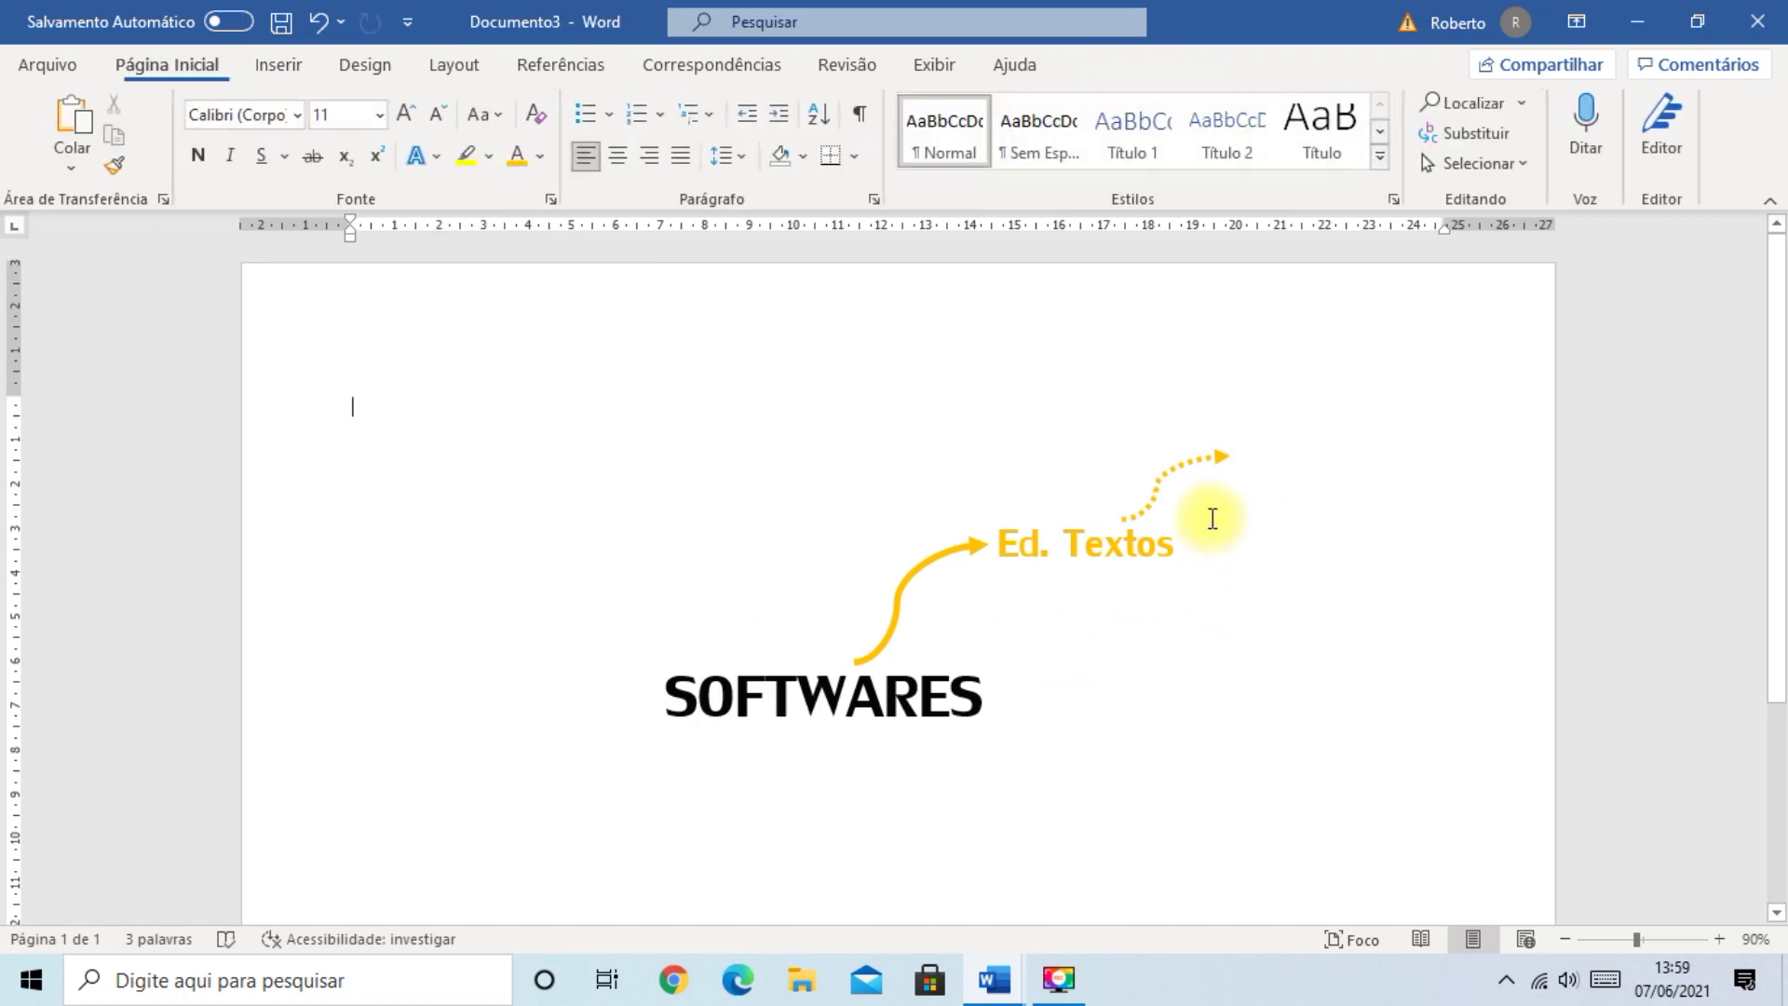
# - Shorten the dotted arrow to about 1.89 cm wide and 1.38 cm high, and move it slightly up from Ed. Textos
pyautogui.click(1155, 483)
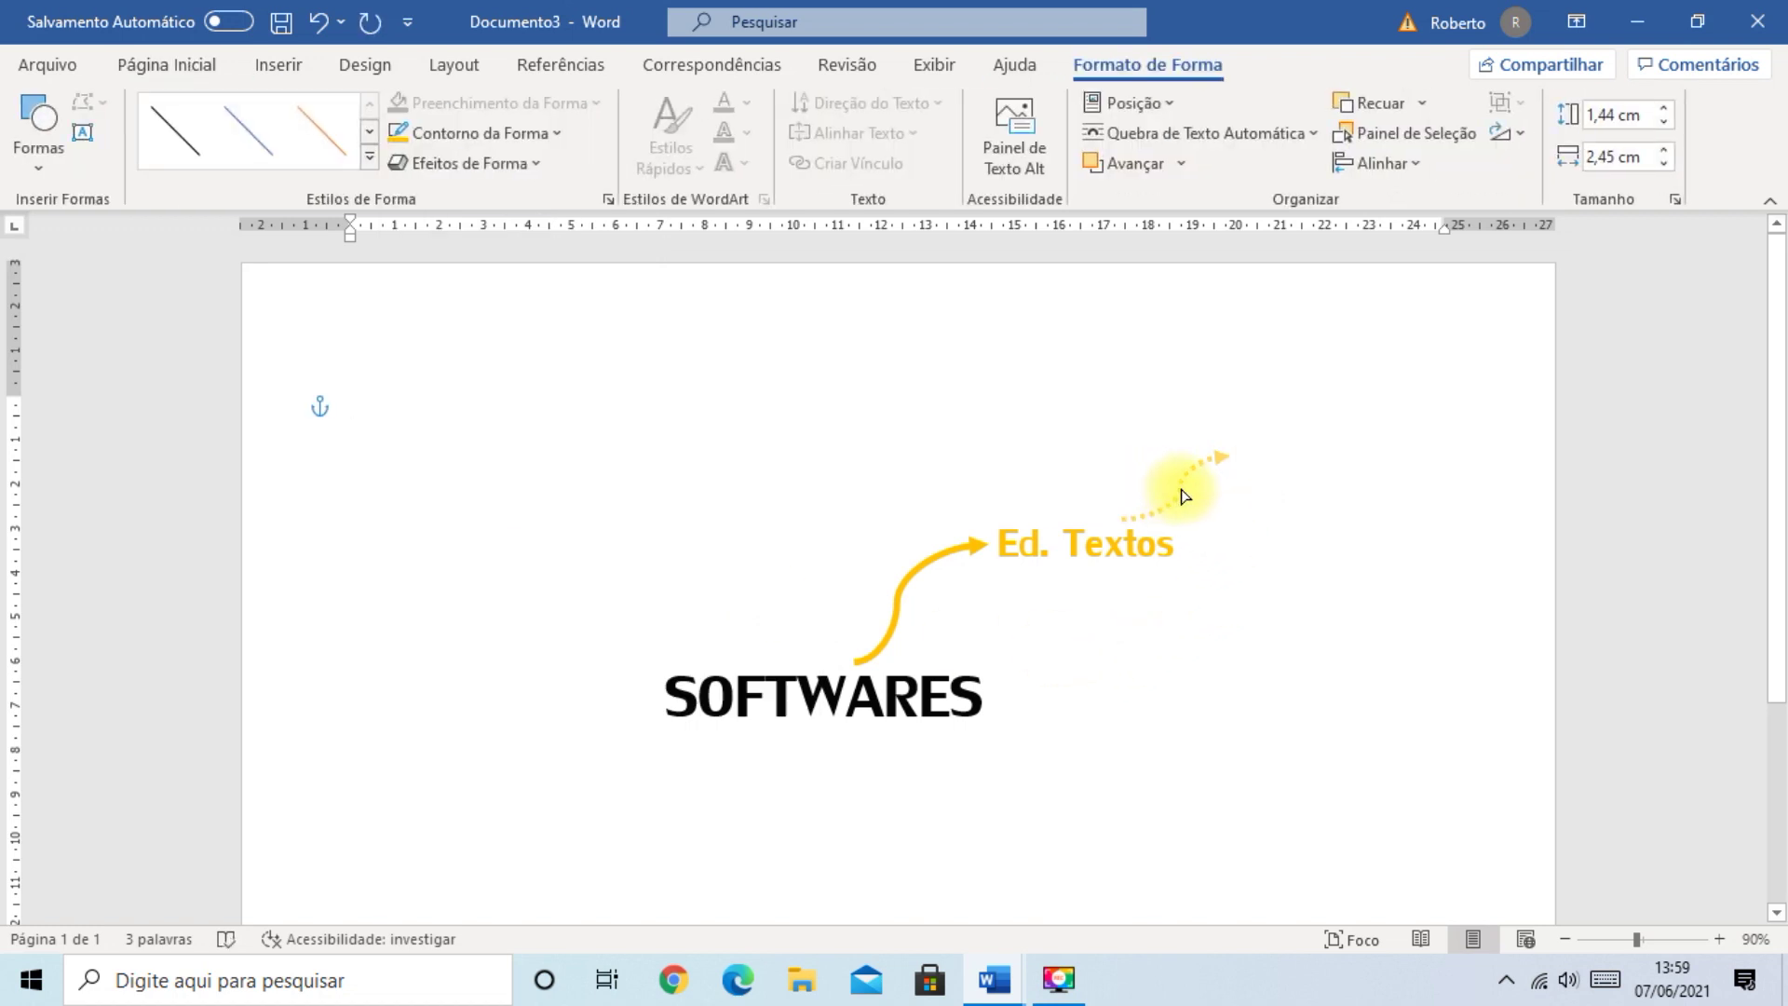
pyautogui.click(1154, 486)
pyautogui.moveTo(1225, 452)
pyautogui.mouseDown()
pyautogui.moveTo(1198, 445)
pyautogui.moveTo(1156, 481)
pyautogui.moveTo(1203, 459)
pyautogui.mouseUp()
pyautogui.click(1218, 631)
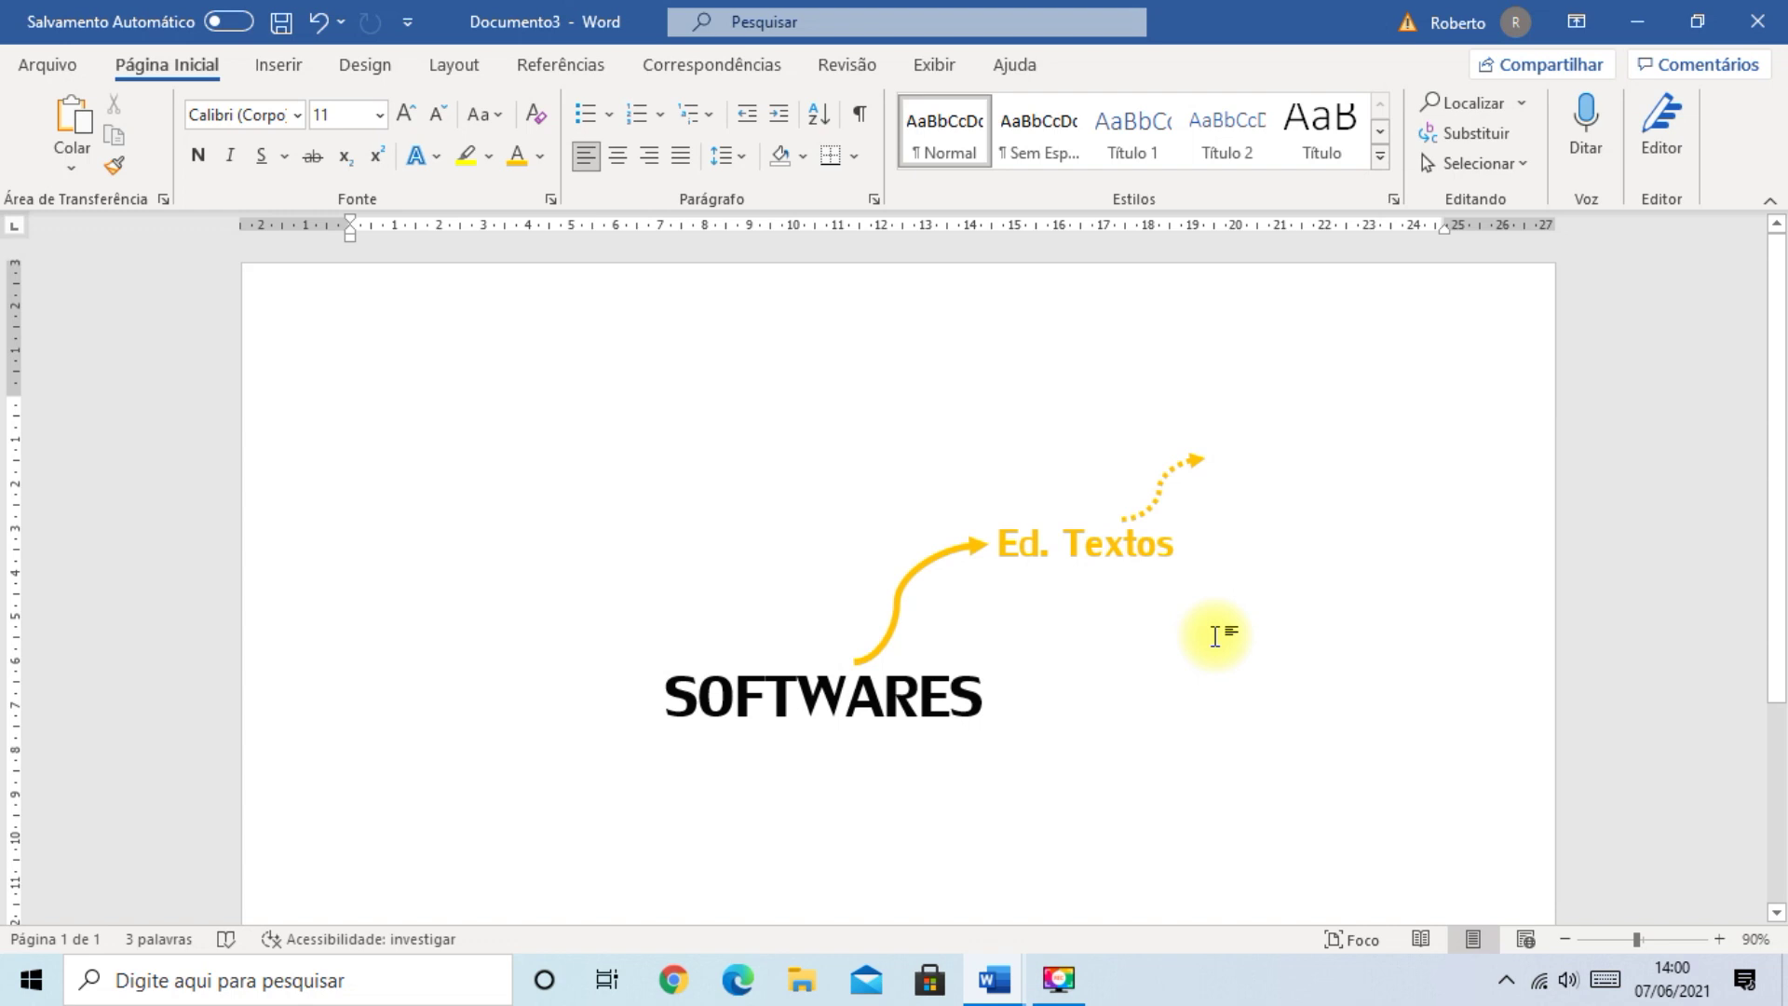
pyautogui.click(1159, 482)
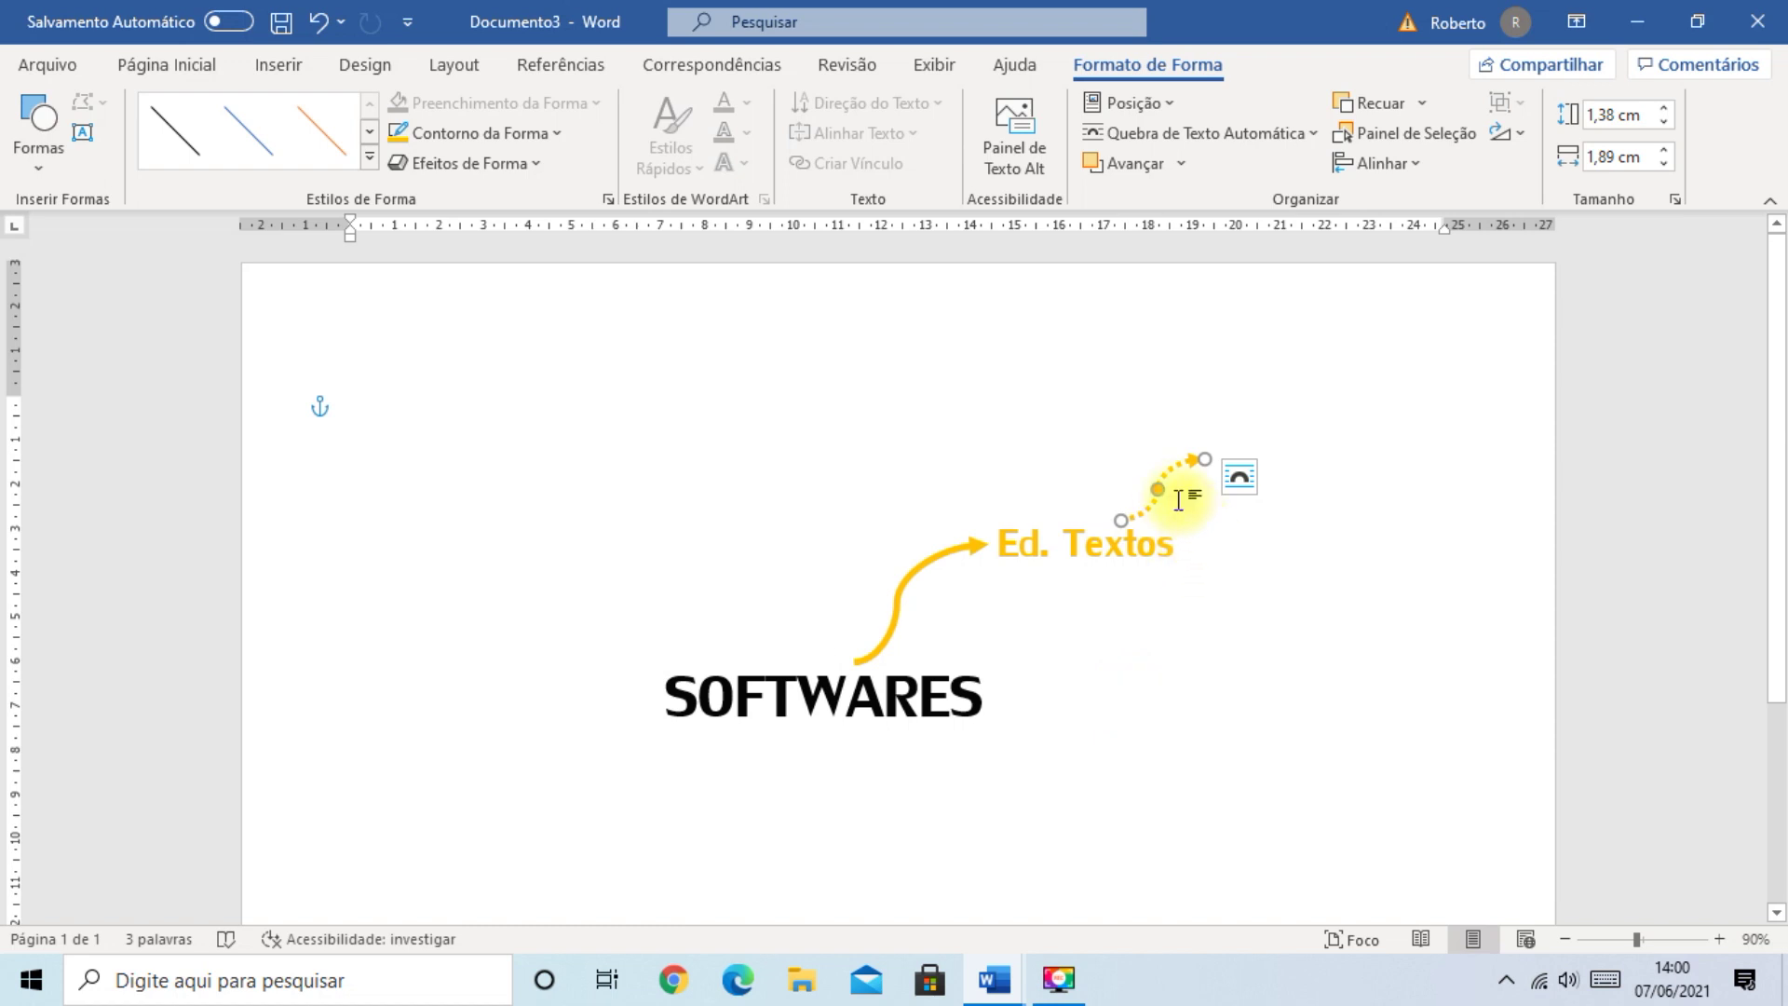
pyautogui.moveTo(1164, 470); pyautogui.dragTo(1164, 465)
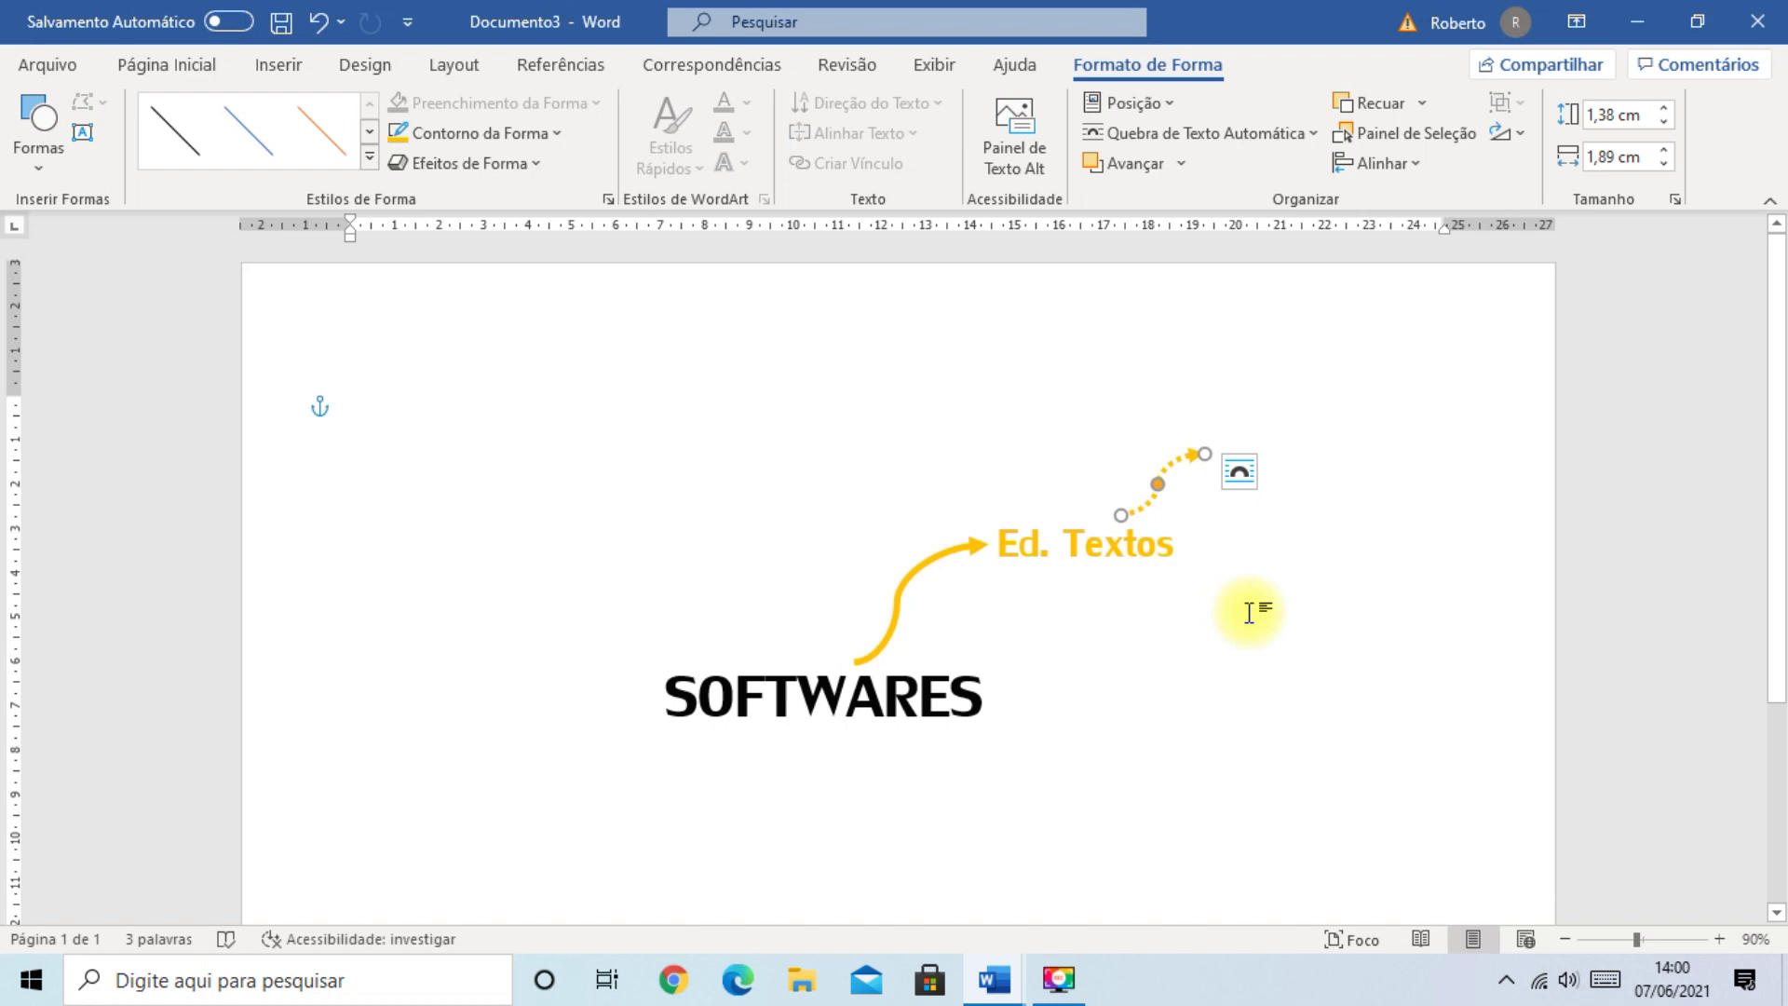
# - Duplicate the dotted arrow, place the copy right after the end of Ed. Textos, and shift the original slightly right
pyautogui.hotkey('ctrl', 'd')
pyautogui.click(1237, 618)
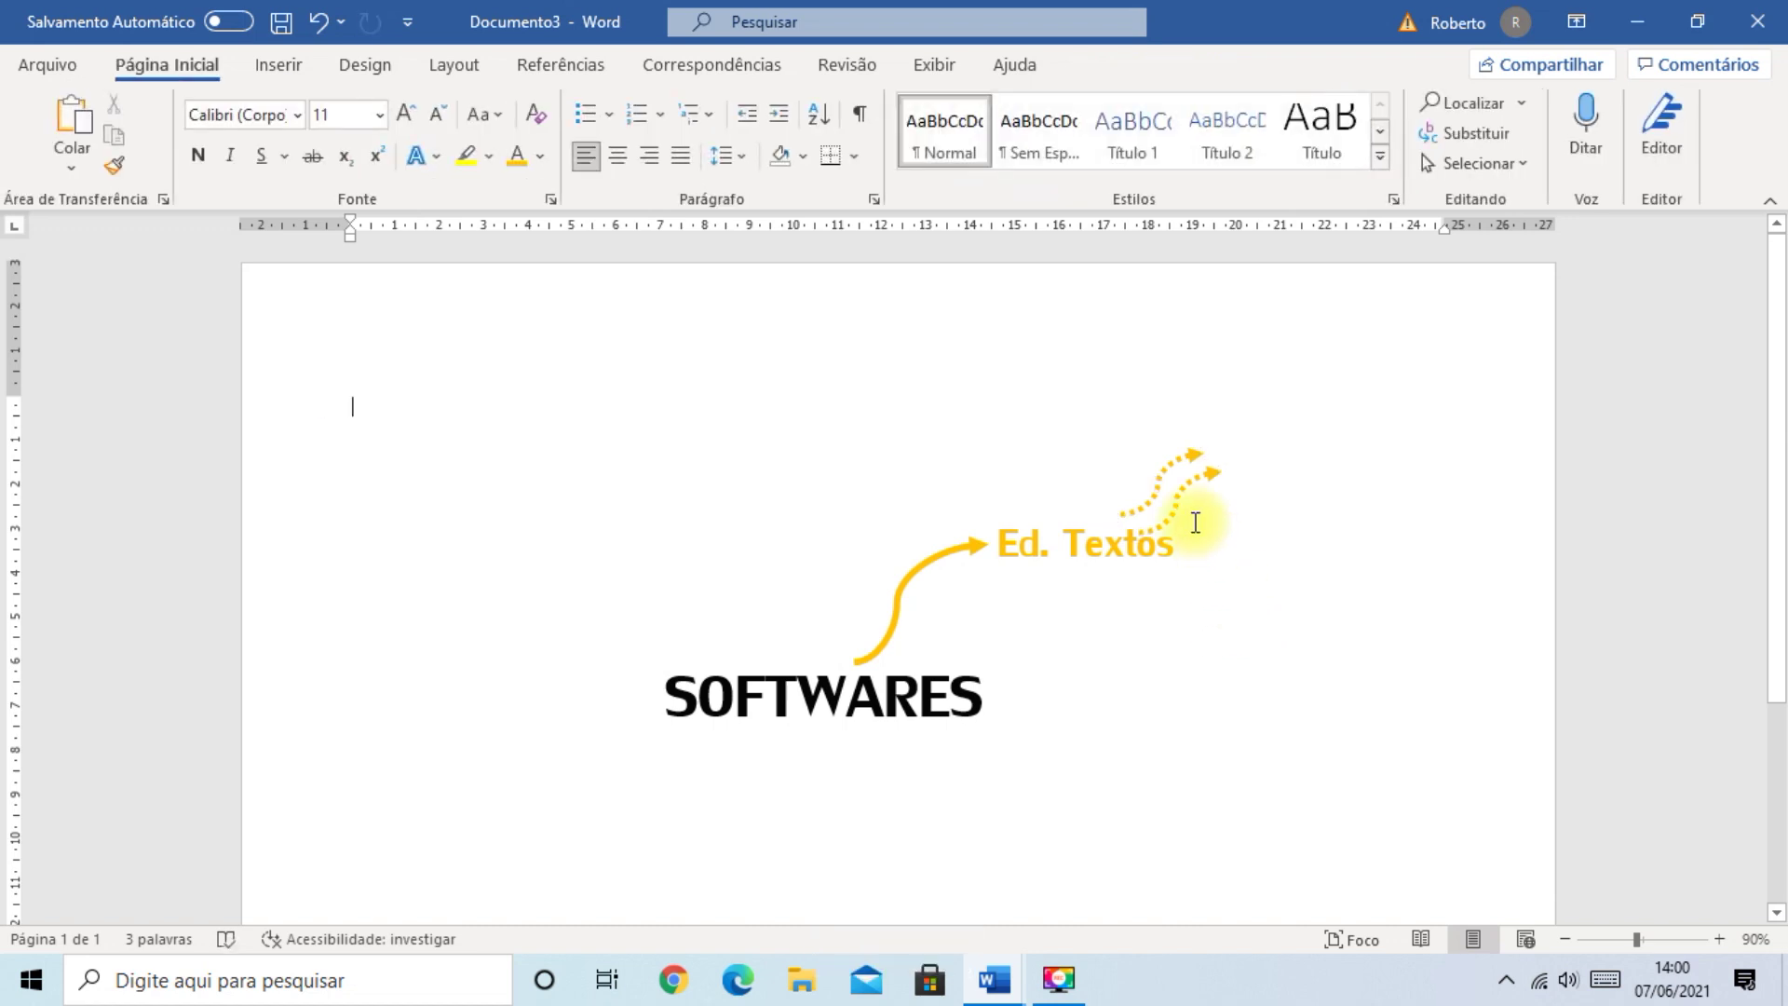
pyautogui.moveTo(1180, 494); pyautogui.dragTo(1226, 509)
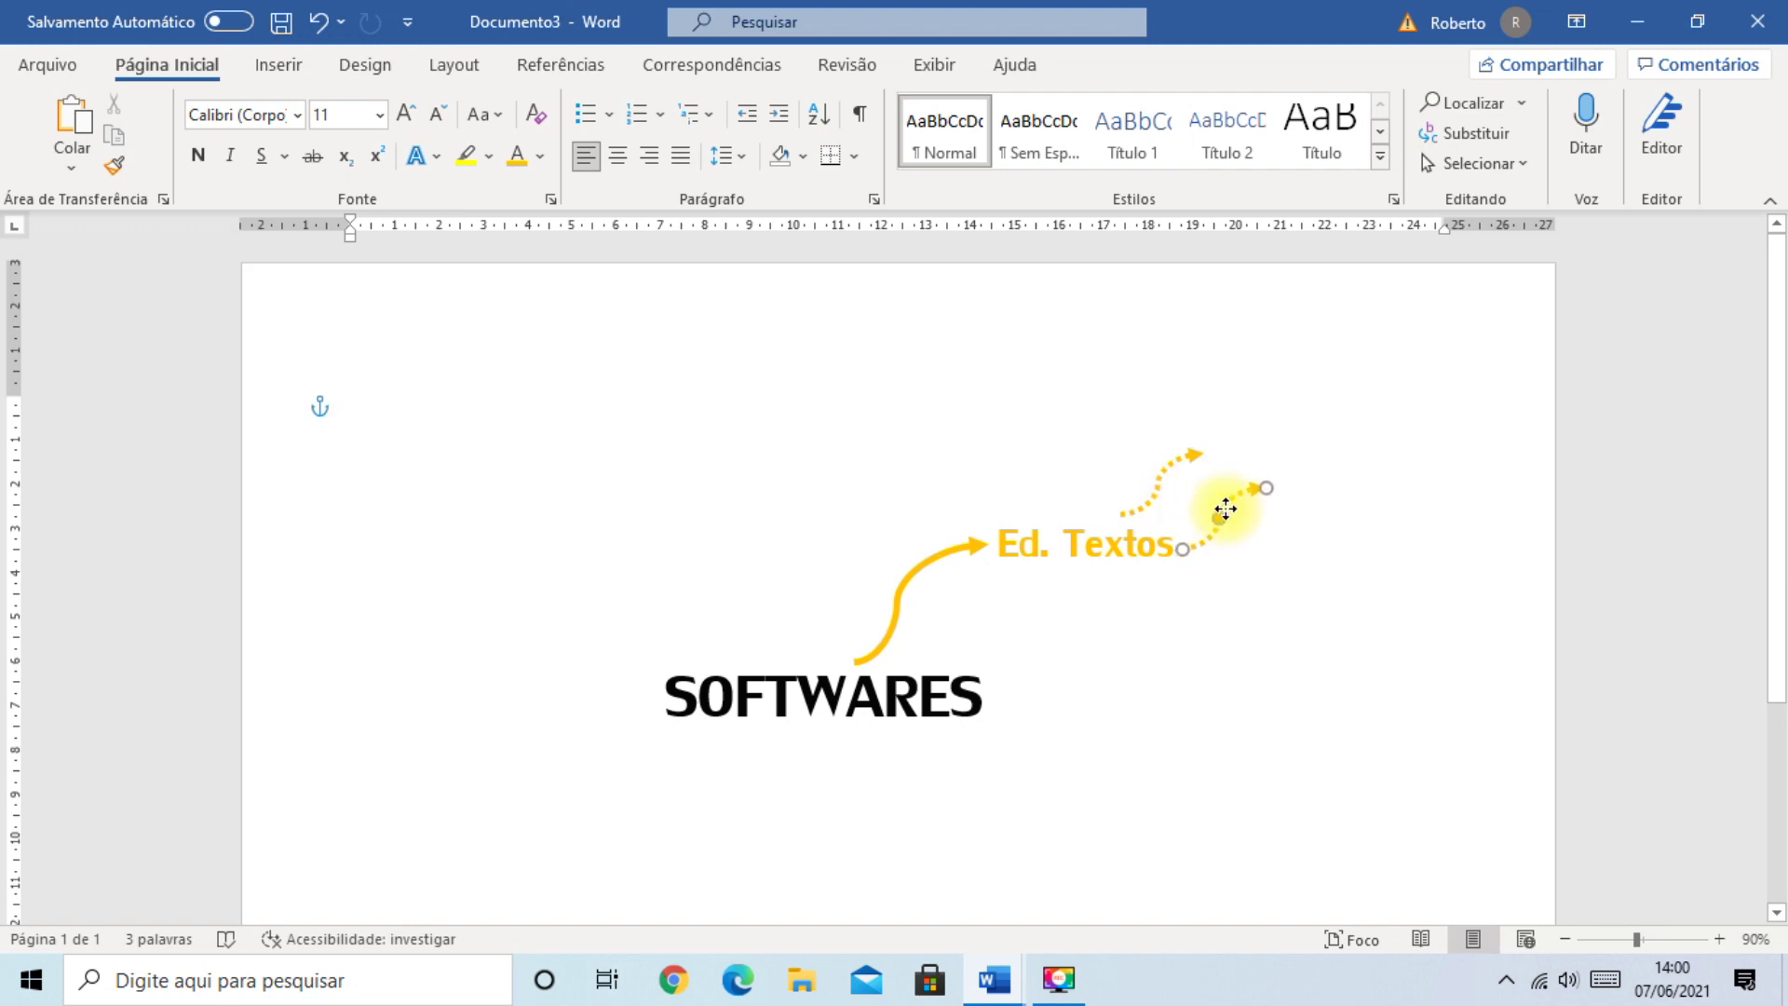
pyautogui.click(1254, 618)
pyautogui.moveTo(1161, 482); pyautogui.dragTo(1168, 480)
pyautogui.click(1240, 578)
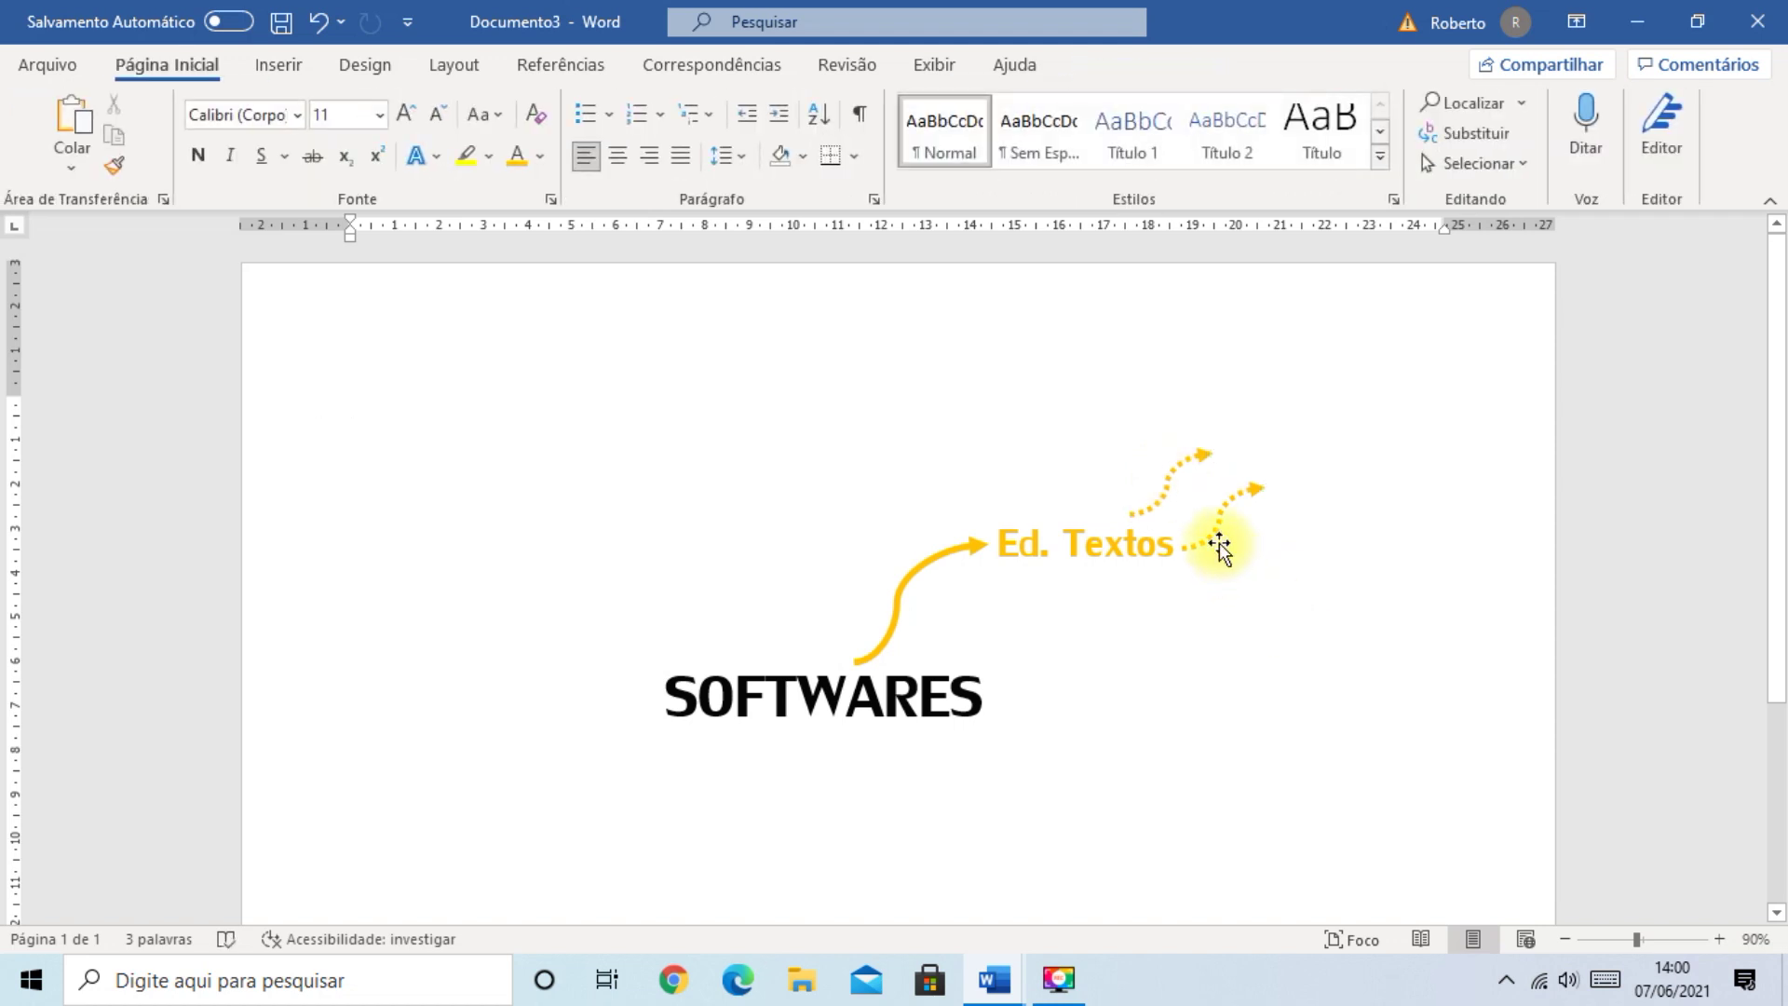
# - Duplicate the second dotted arrow and reshape the copy to slope downward below the end of Ed. Textos, about 1.98 cm wide and 0.95 cm high
pyautogui.click(1215, 538)
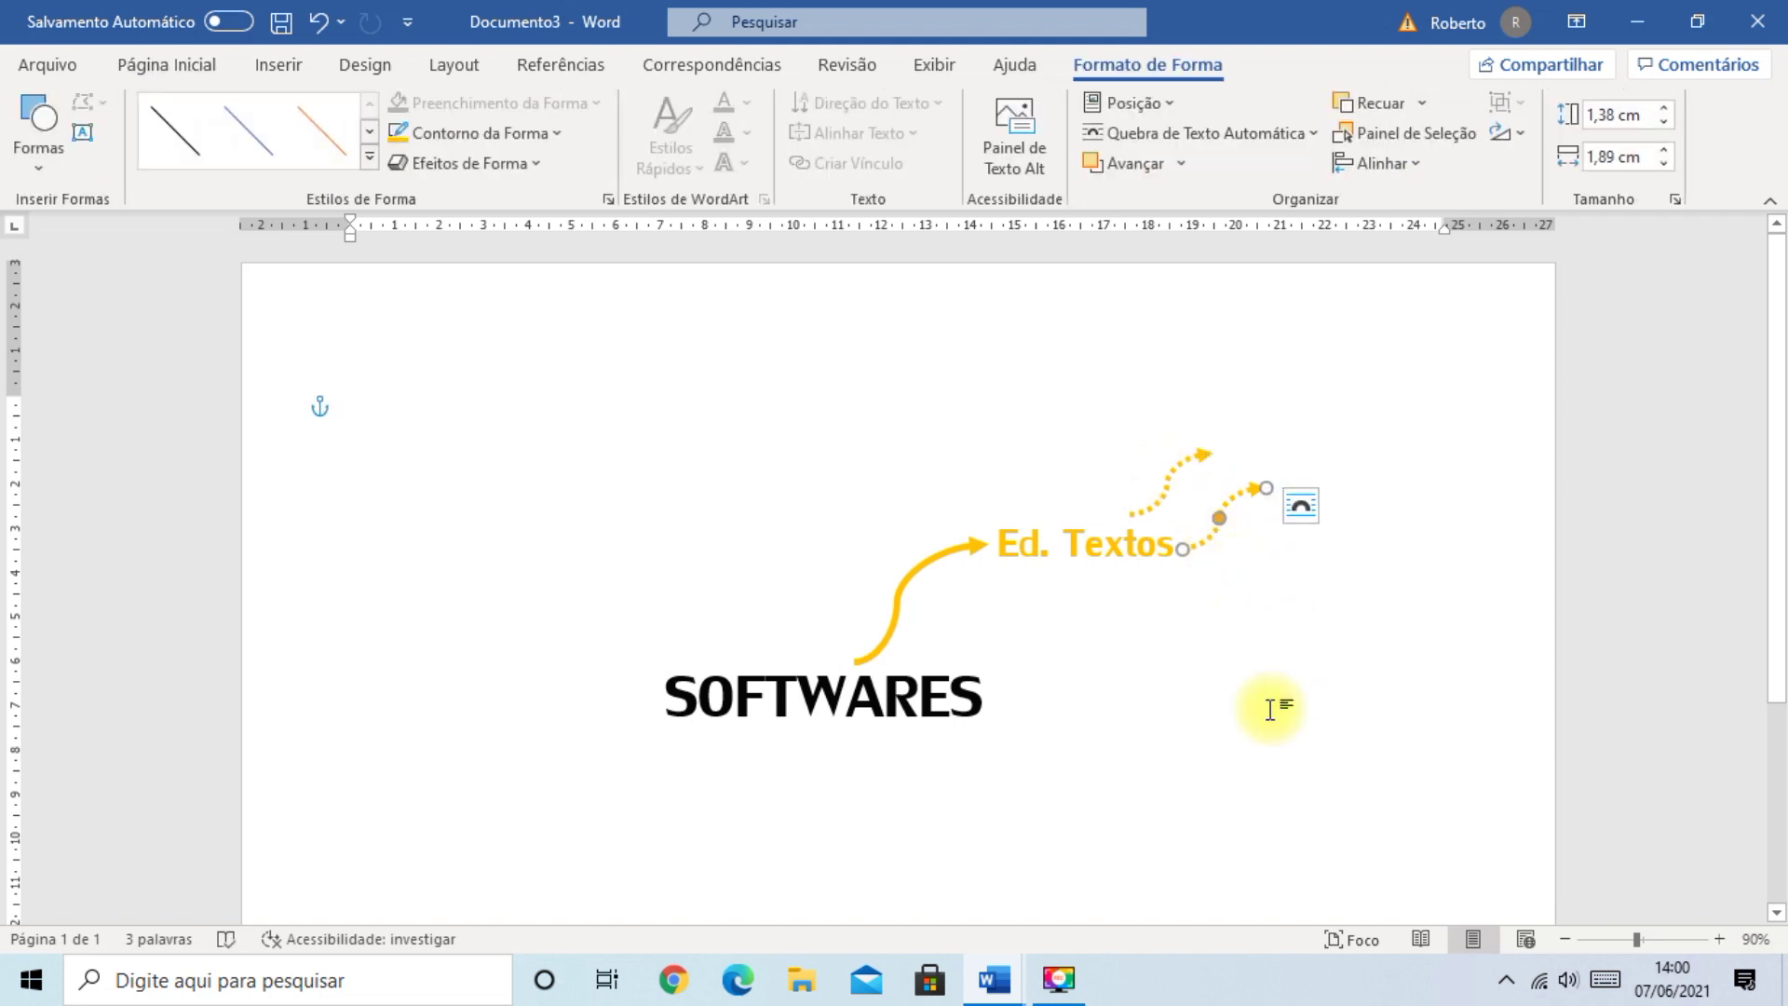
pyautogui.hotkey('ctrl', 'd')
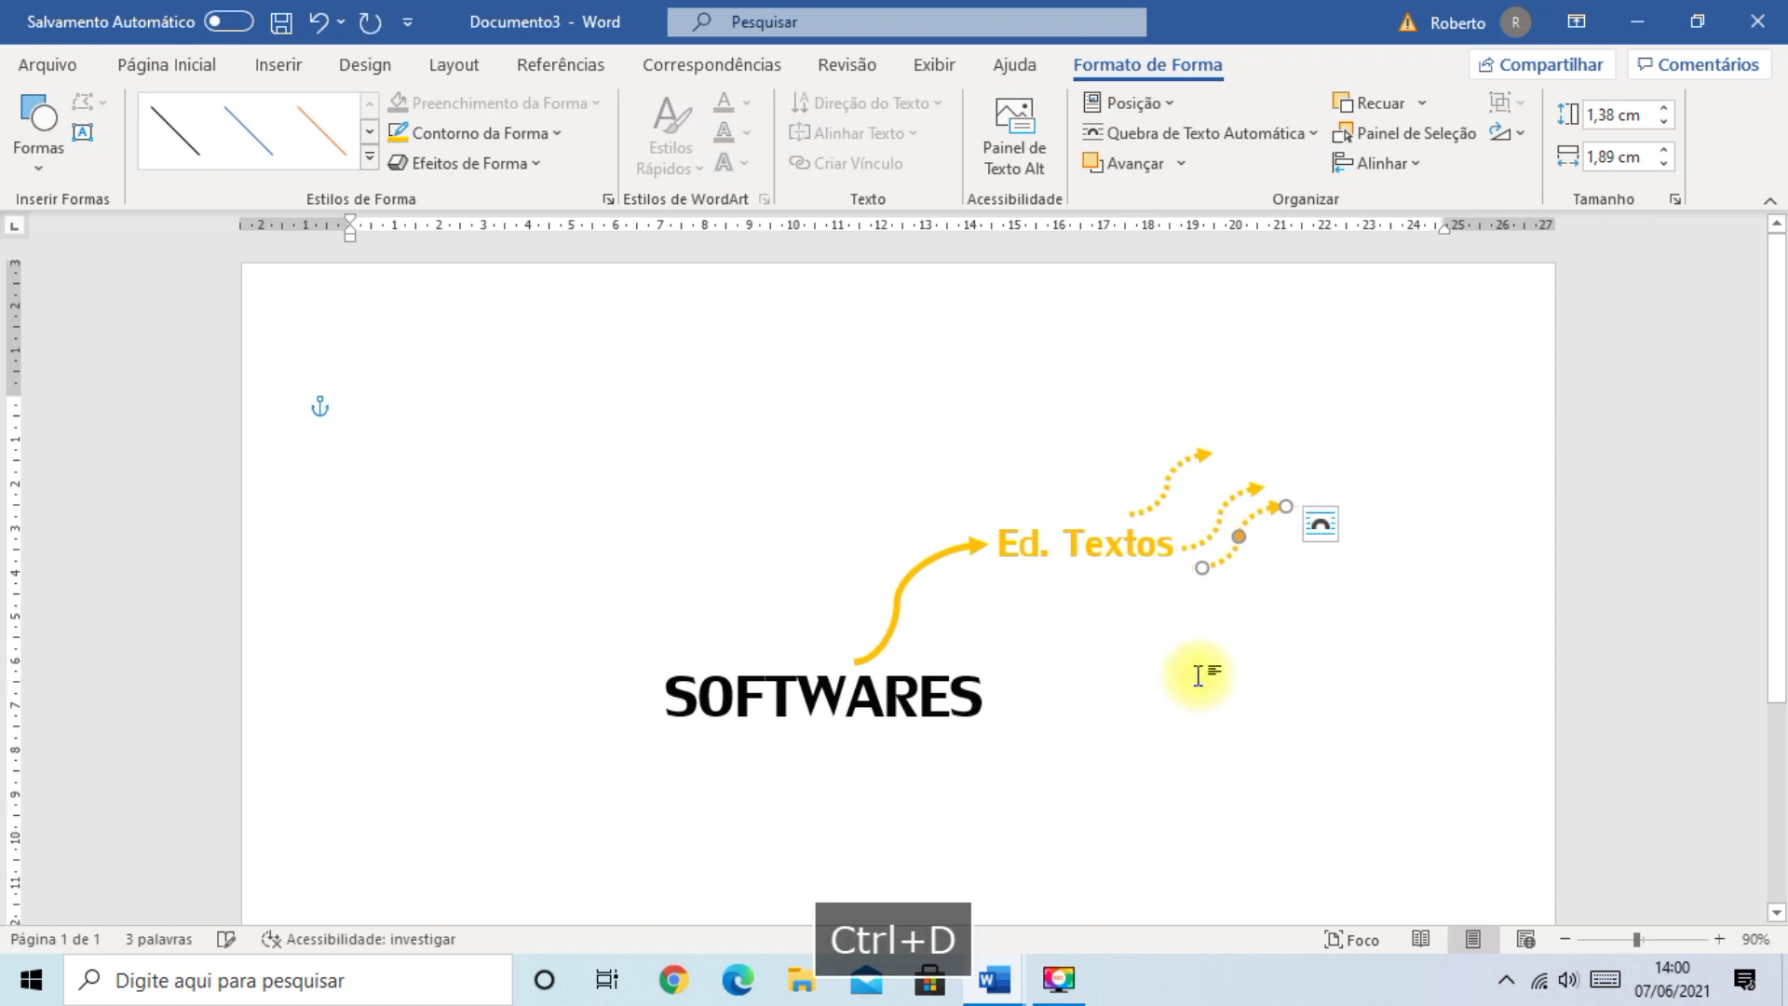
pyautogui.moveTo(1253, 518)
pyautogui.mouseDown()
pyautogui.moveTo(1245, 556)
pyautogui.moveTo(1242, 540)
pyautogui.mouseUp()
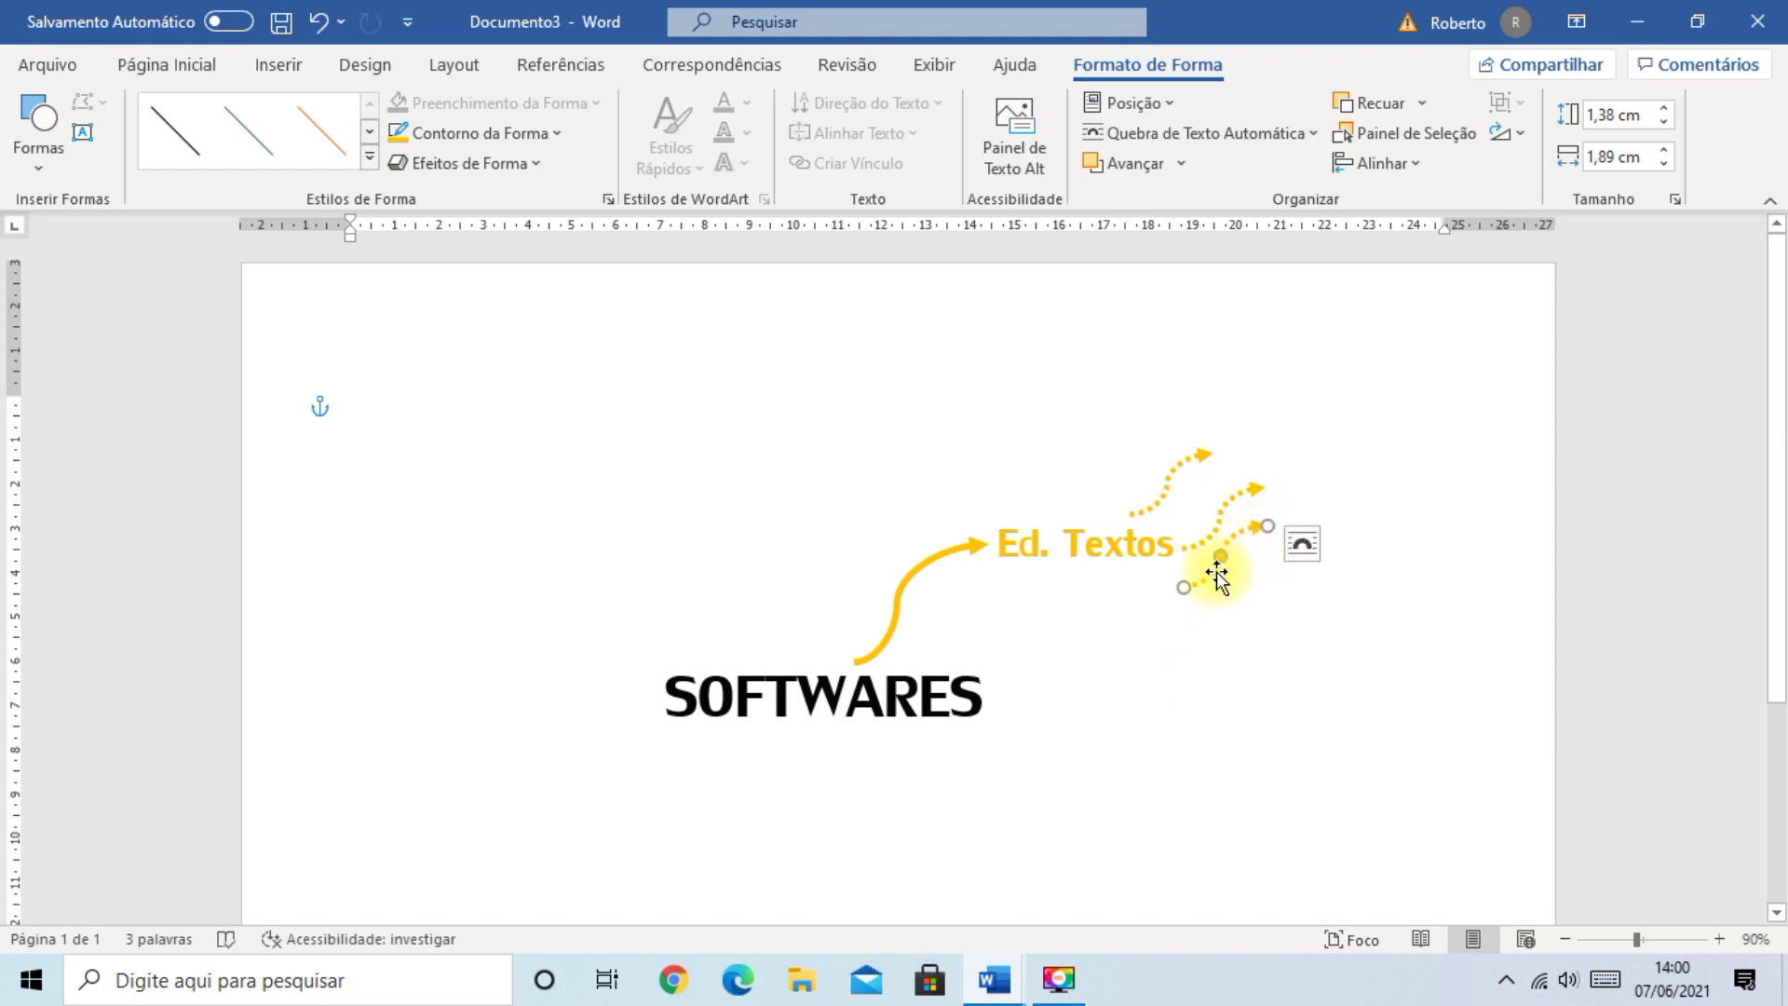
pyautogui.moveTo(1179, 590); pyautogui.dragTo(1170, 571)
pyautogui.moveTo(1265, 524); pyautogui.dragTo(1268, 590)
pyautogui.click(1285, 656)
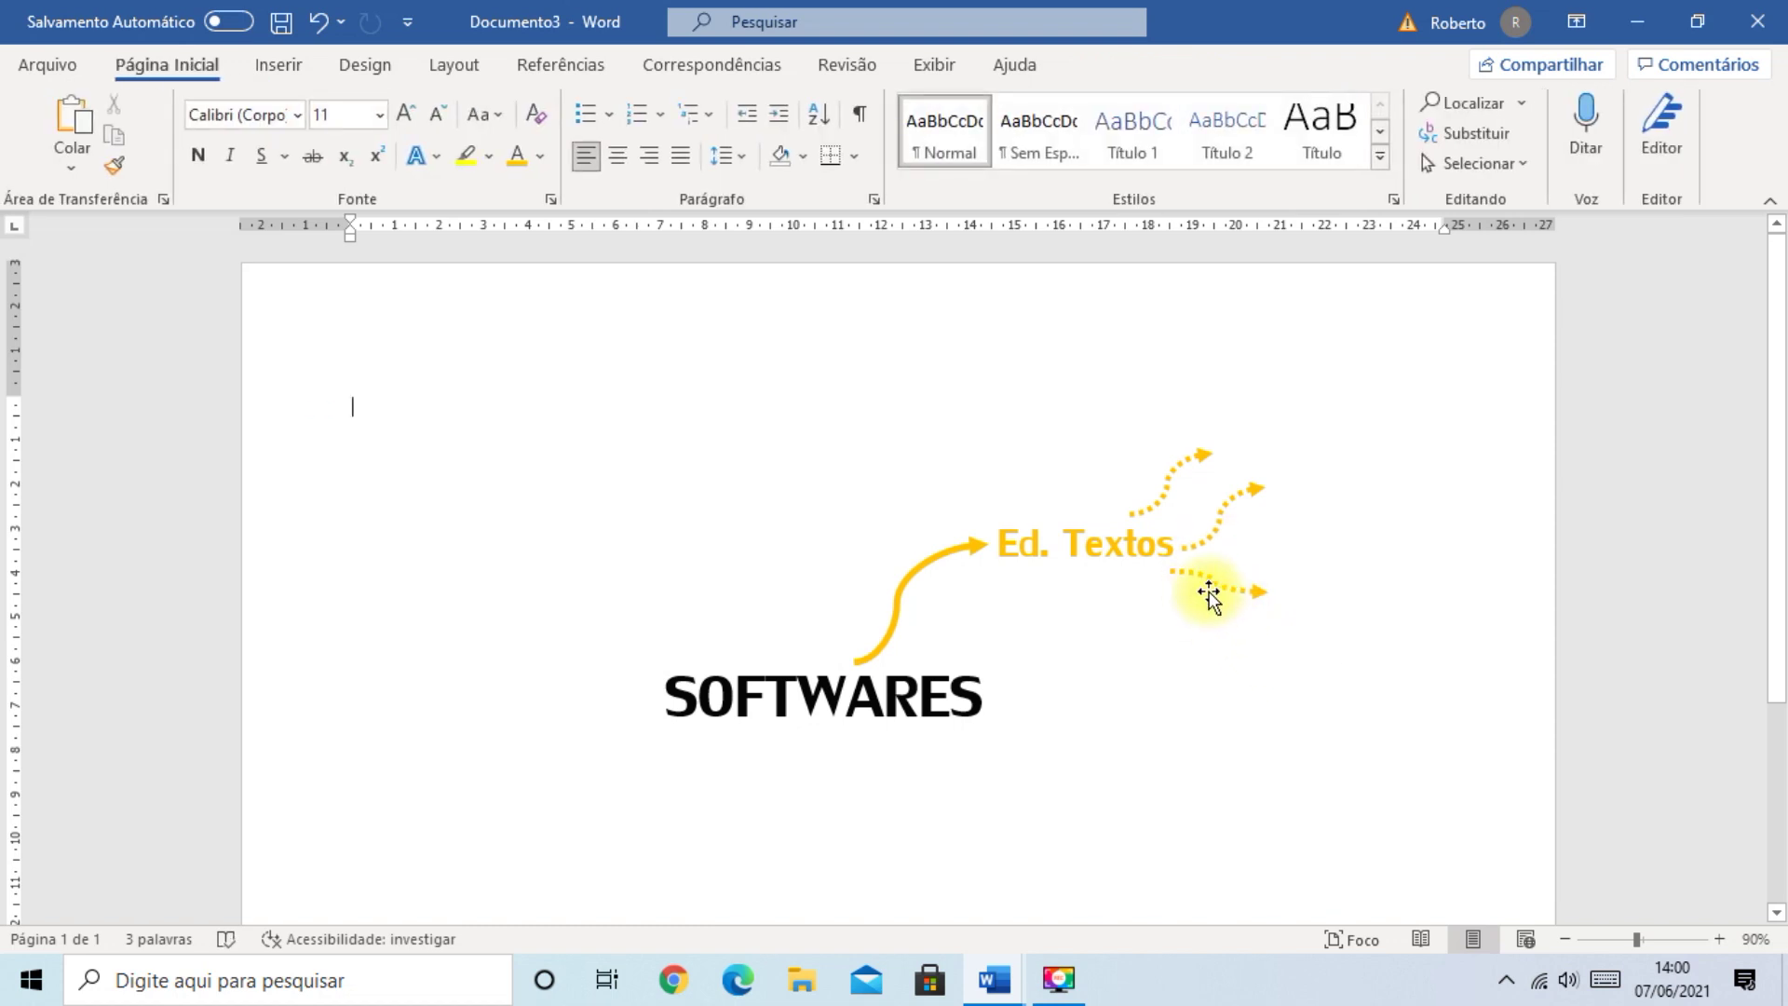
pyautogui.click(1257, 592)
pyautogui.moveTo(1265, 595); pyautogui.dragTo(1258, 613)
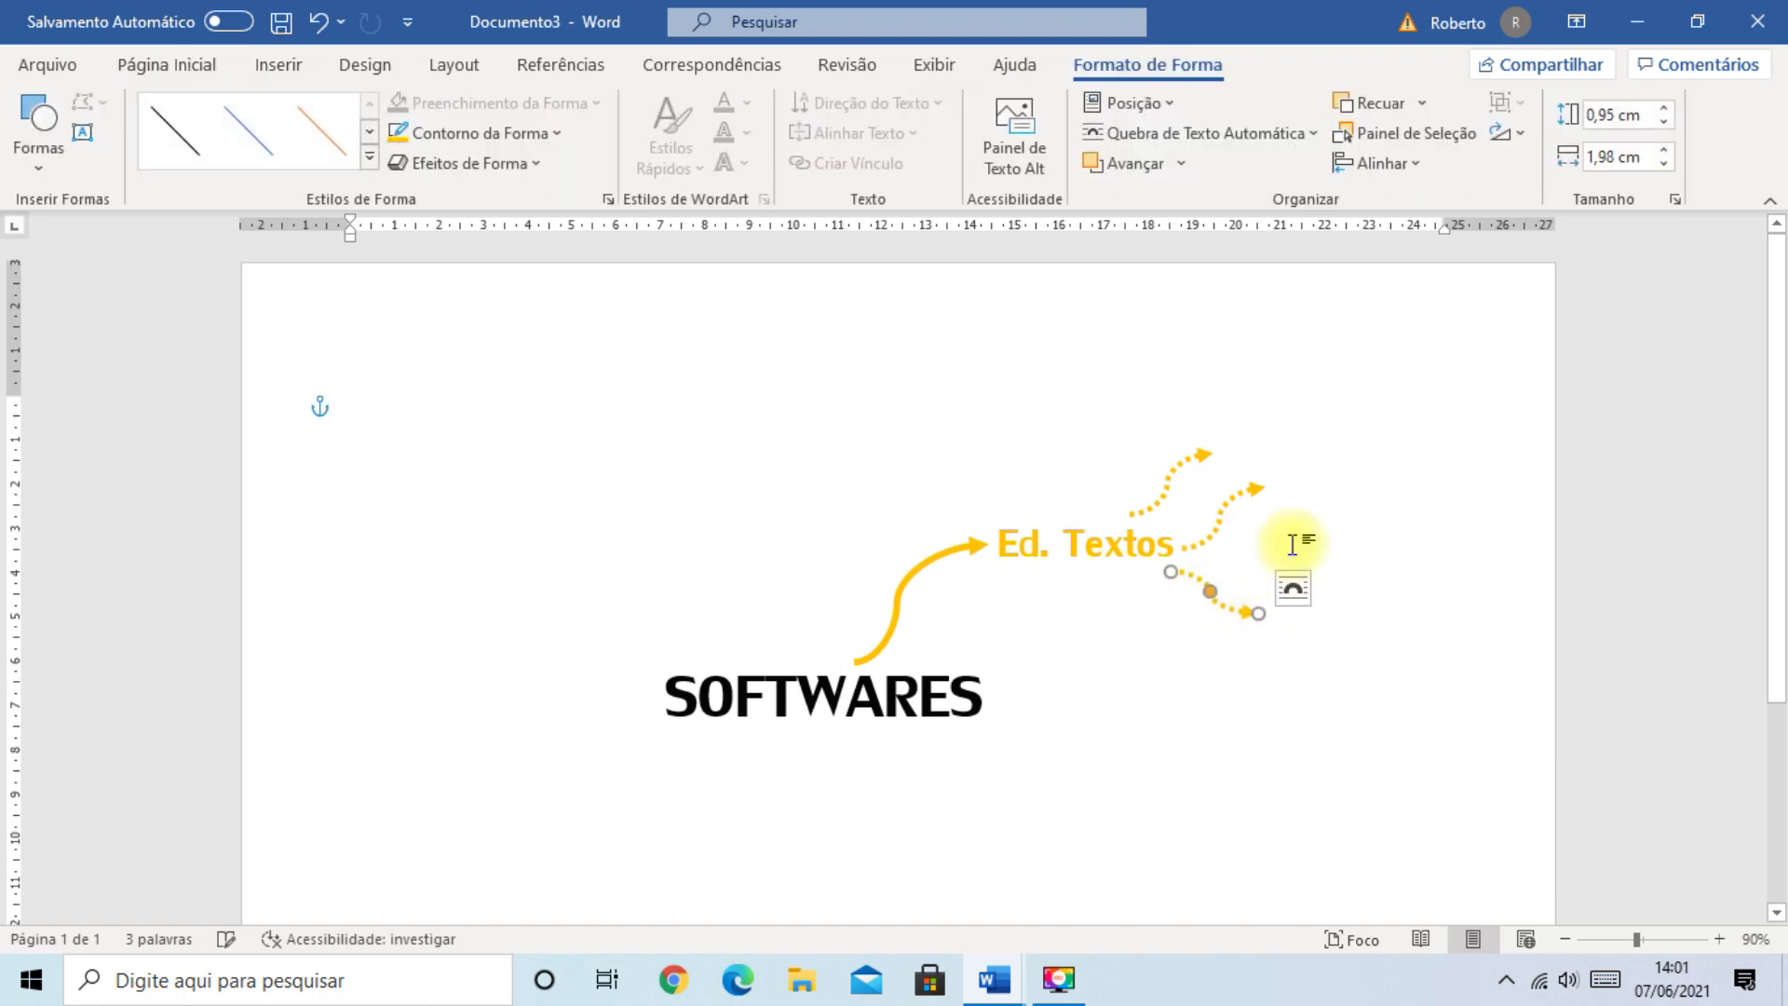
# - Fine-tune the position of the uppermost dotted arrow so it starts just above the end of Ed. Textos
pyautogui.click(1329, 511)
pyautogui.click(1196, 577)
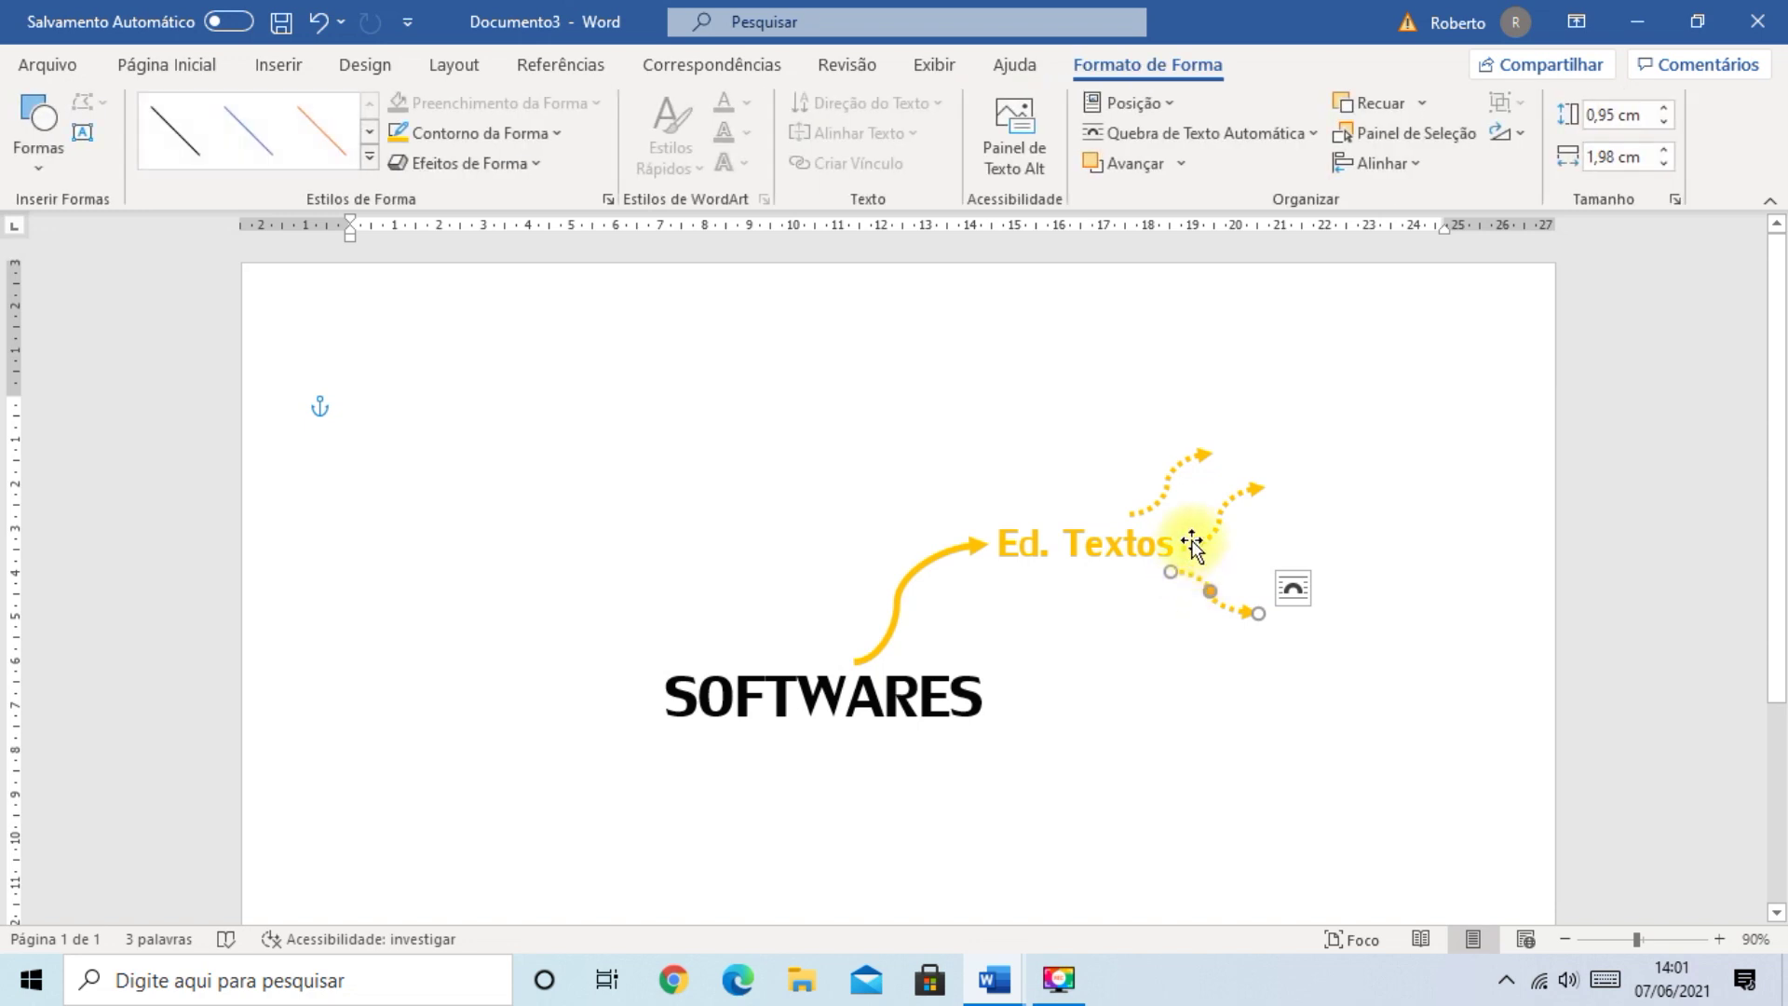
pyautogui.click(1155, 486)
pyautogui.click(1227, 519)
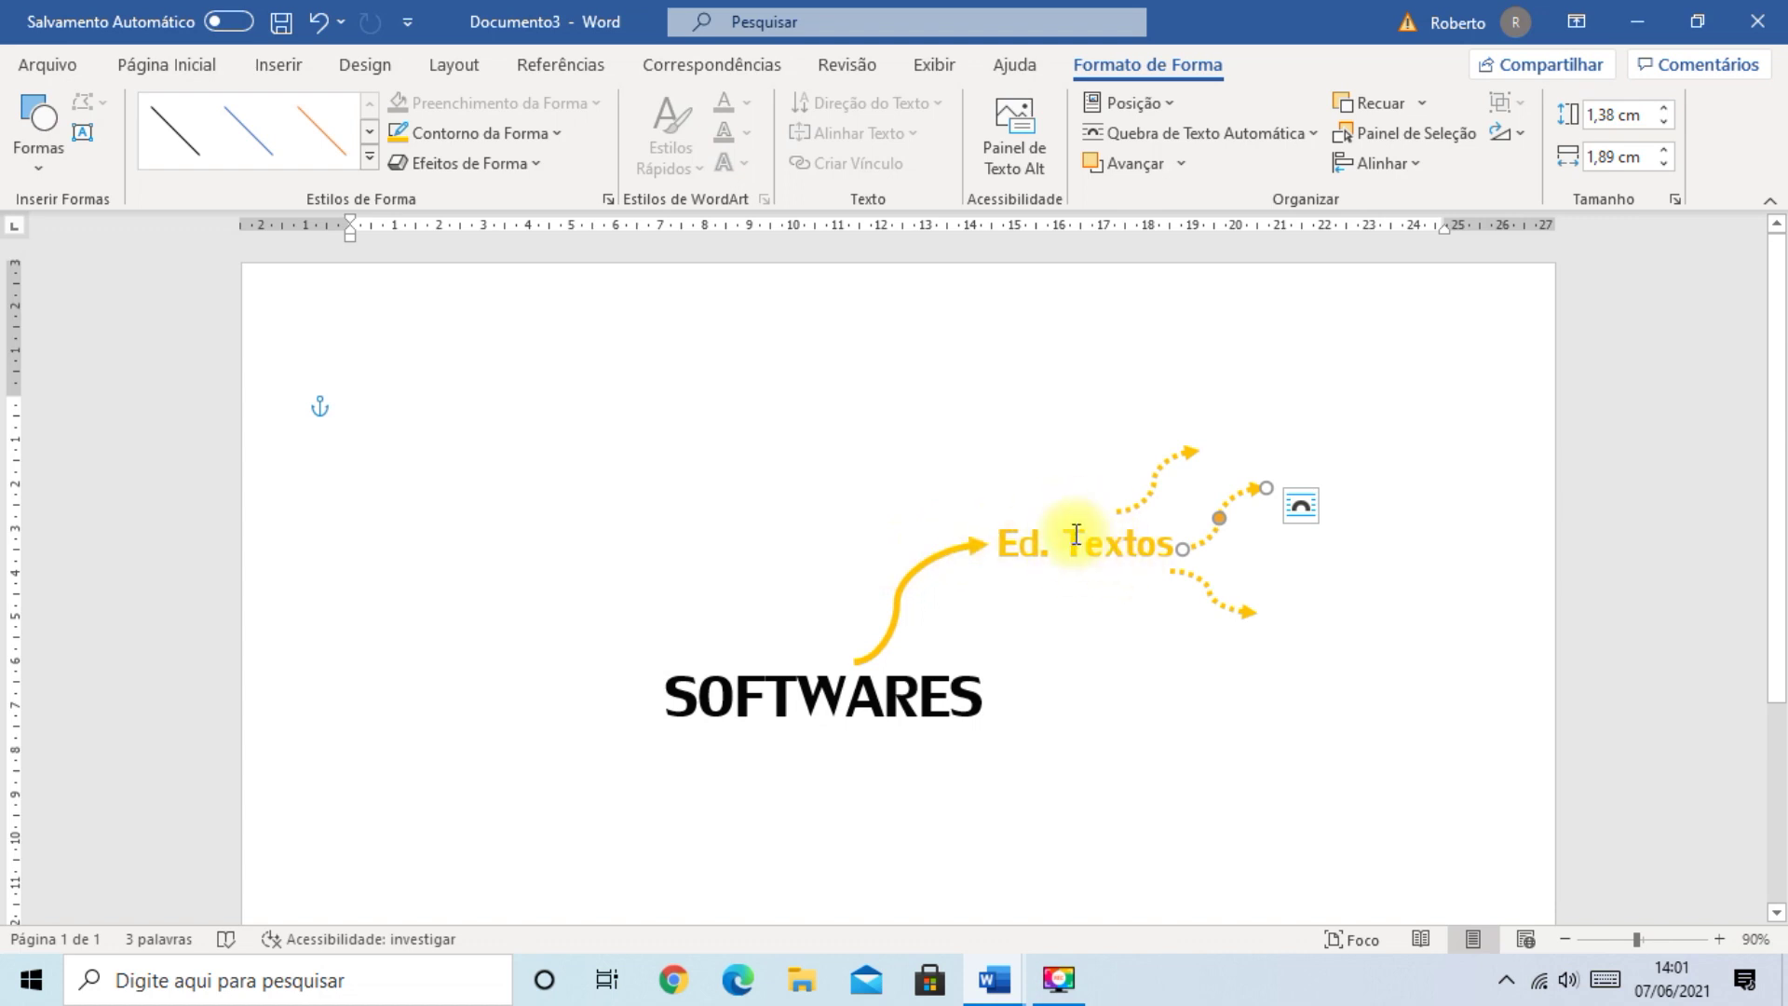
pyautogui.click(1145, 498)
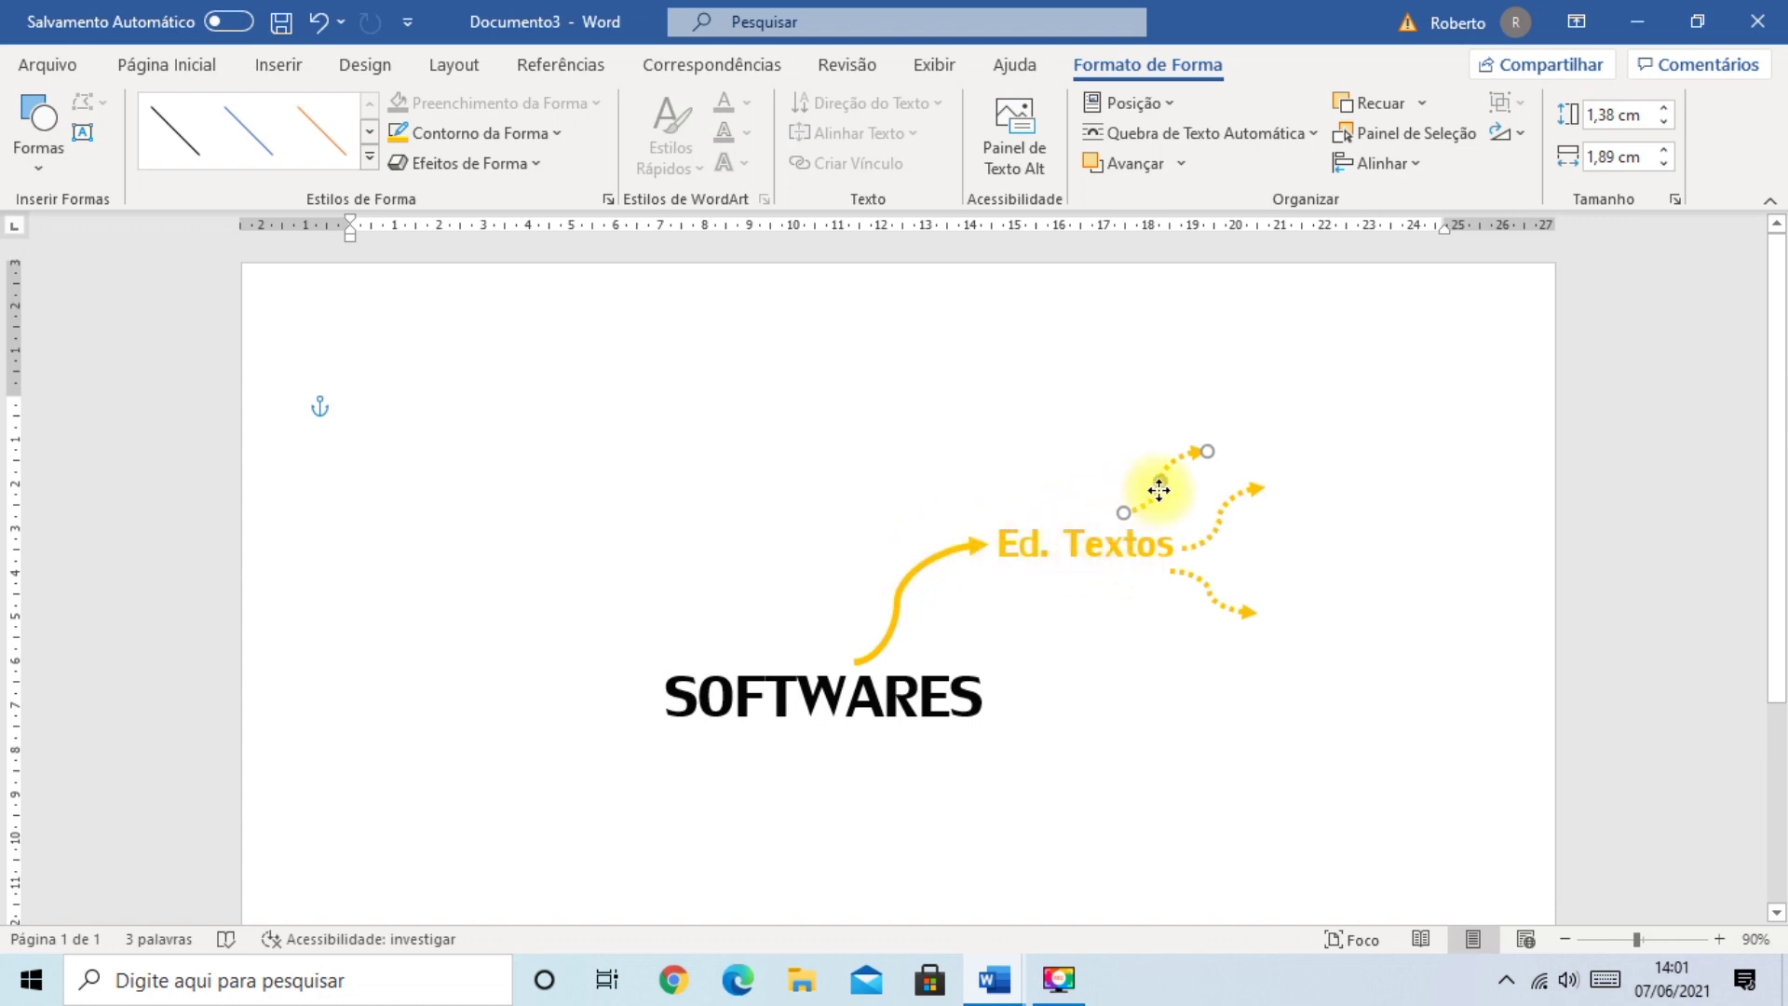
pyautogui.click(1196, 761)
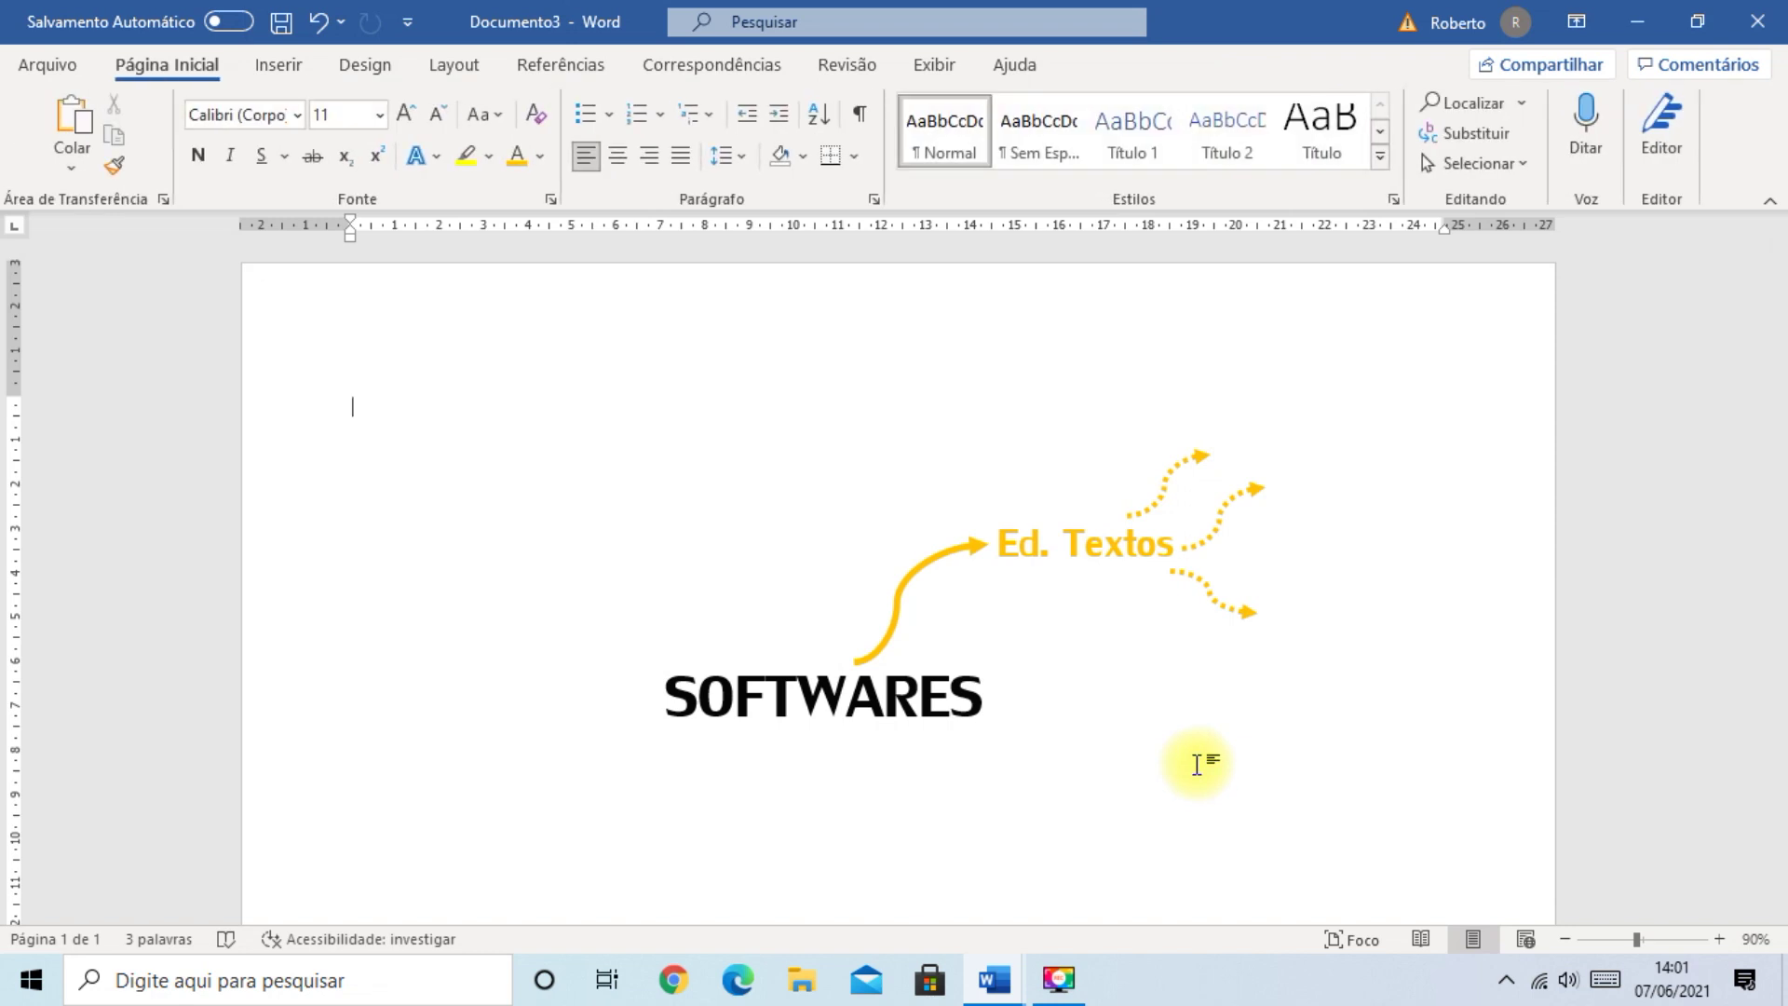
# - Duplicate the Ed. Textos text box into the empty area below it and replace the copy's text with Word
pyautogui.click(1040, 540)
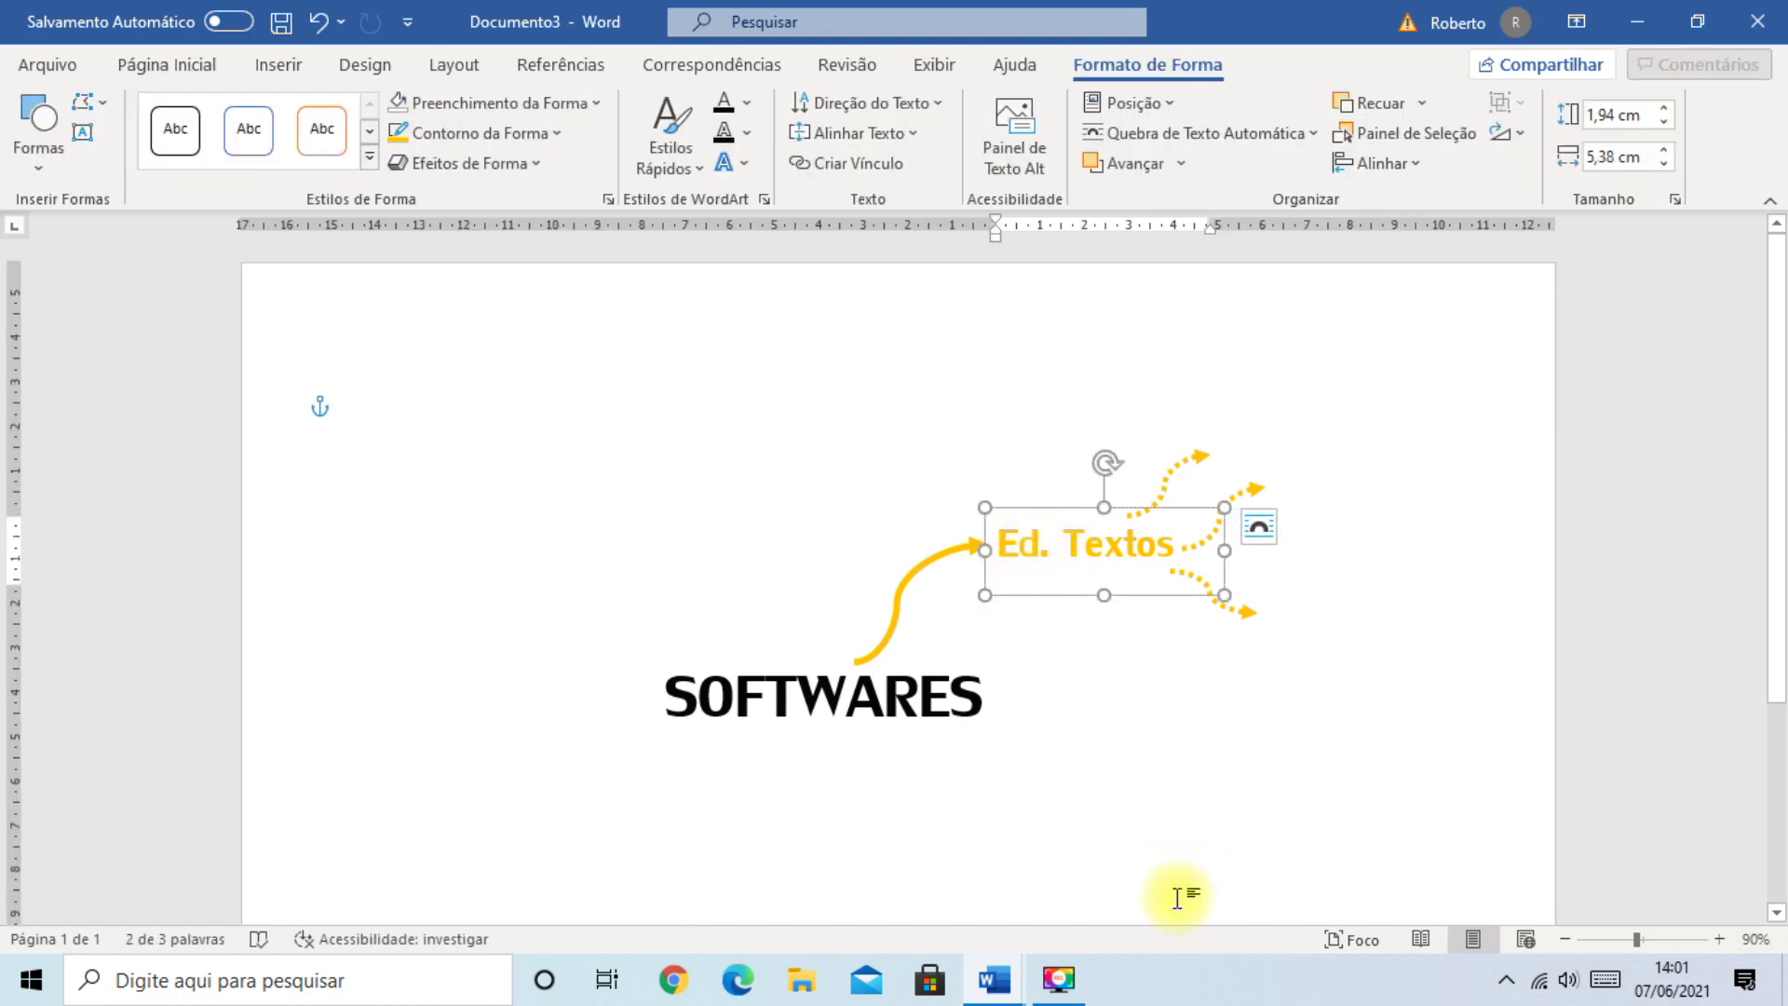
pyautogui.hotkey('ctrl', 'd')
pyautogui.moveTo(1058, 618); pyautogui.dragTo(1118, 751)
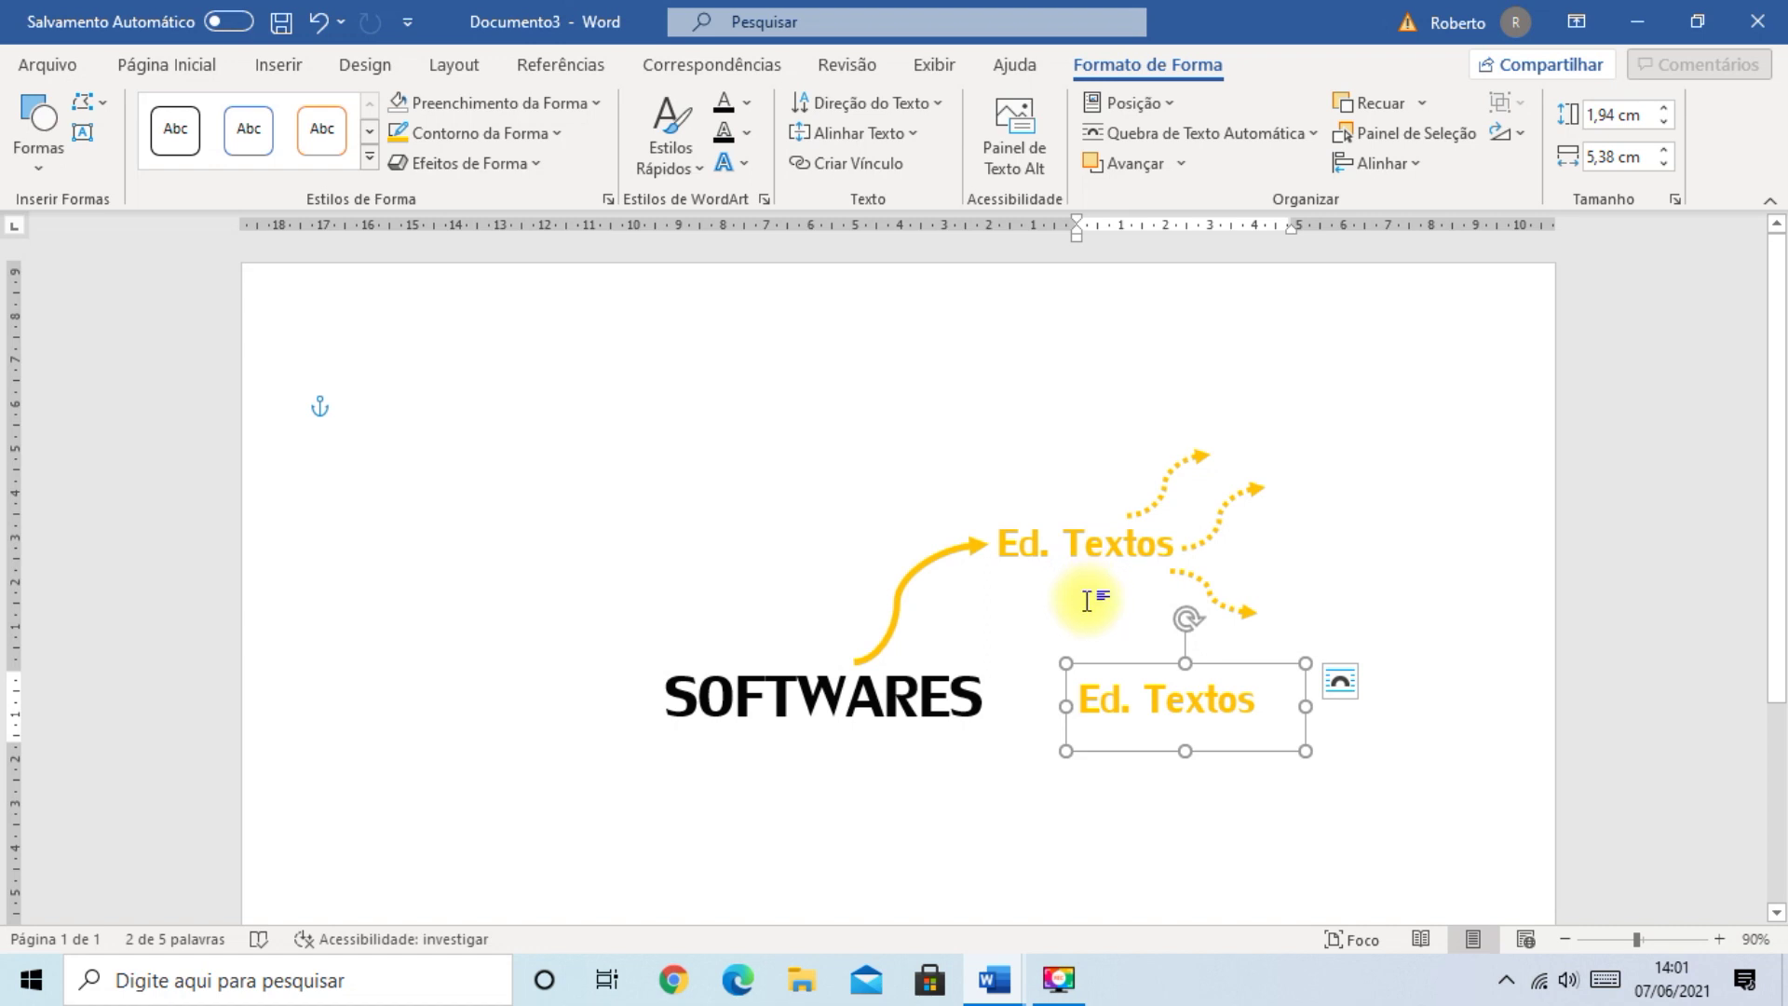
pyautogui.tripleClick(1188, 705)
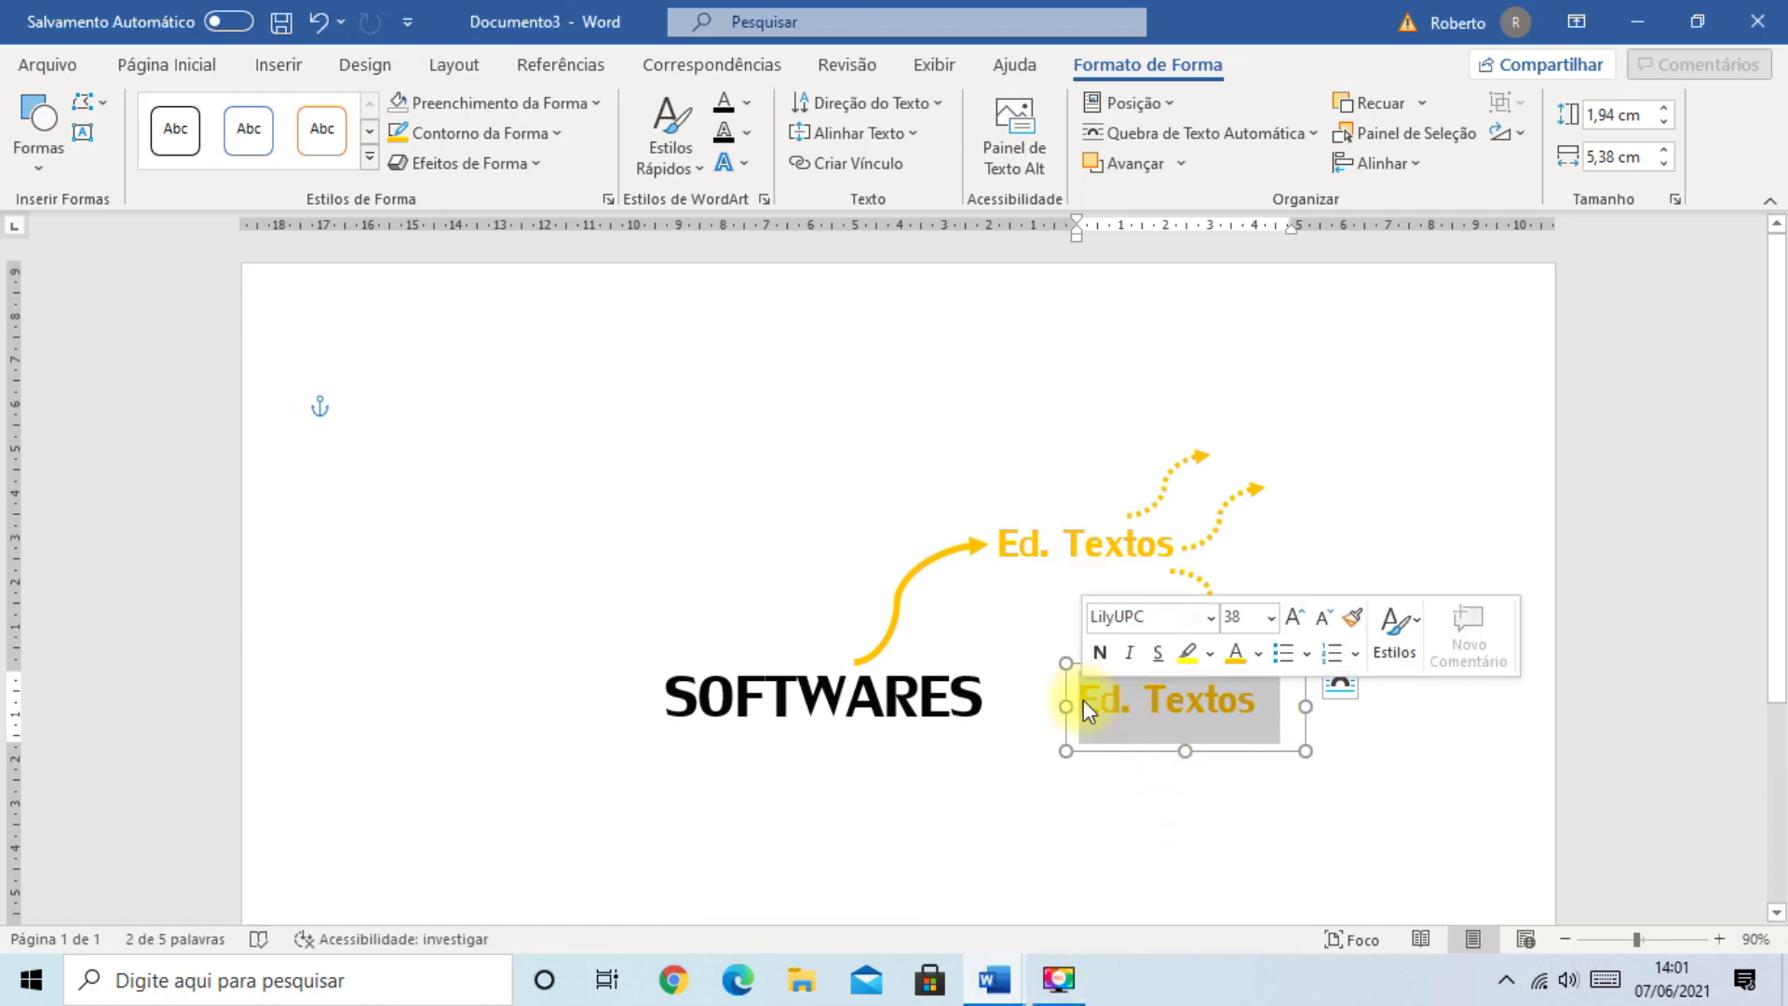
pyautogui.write('Word')
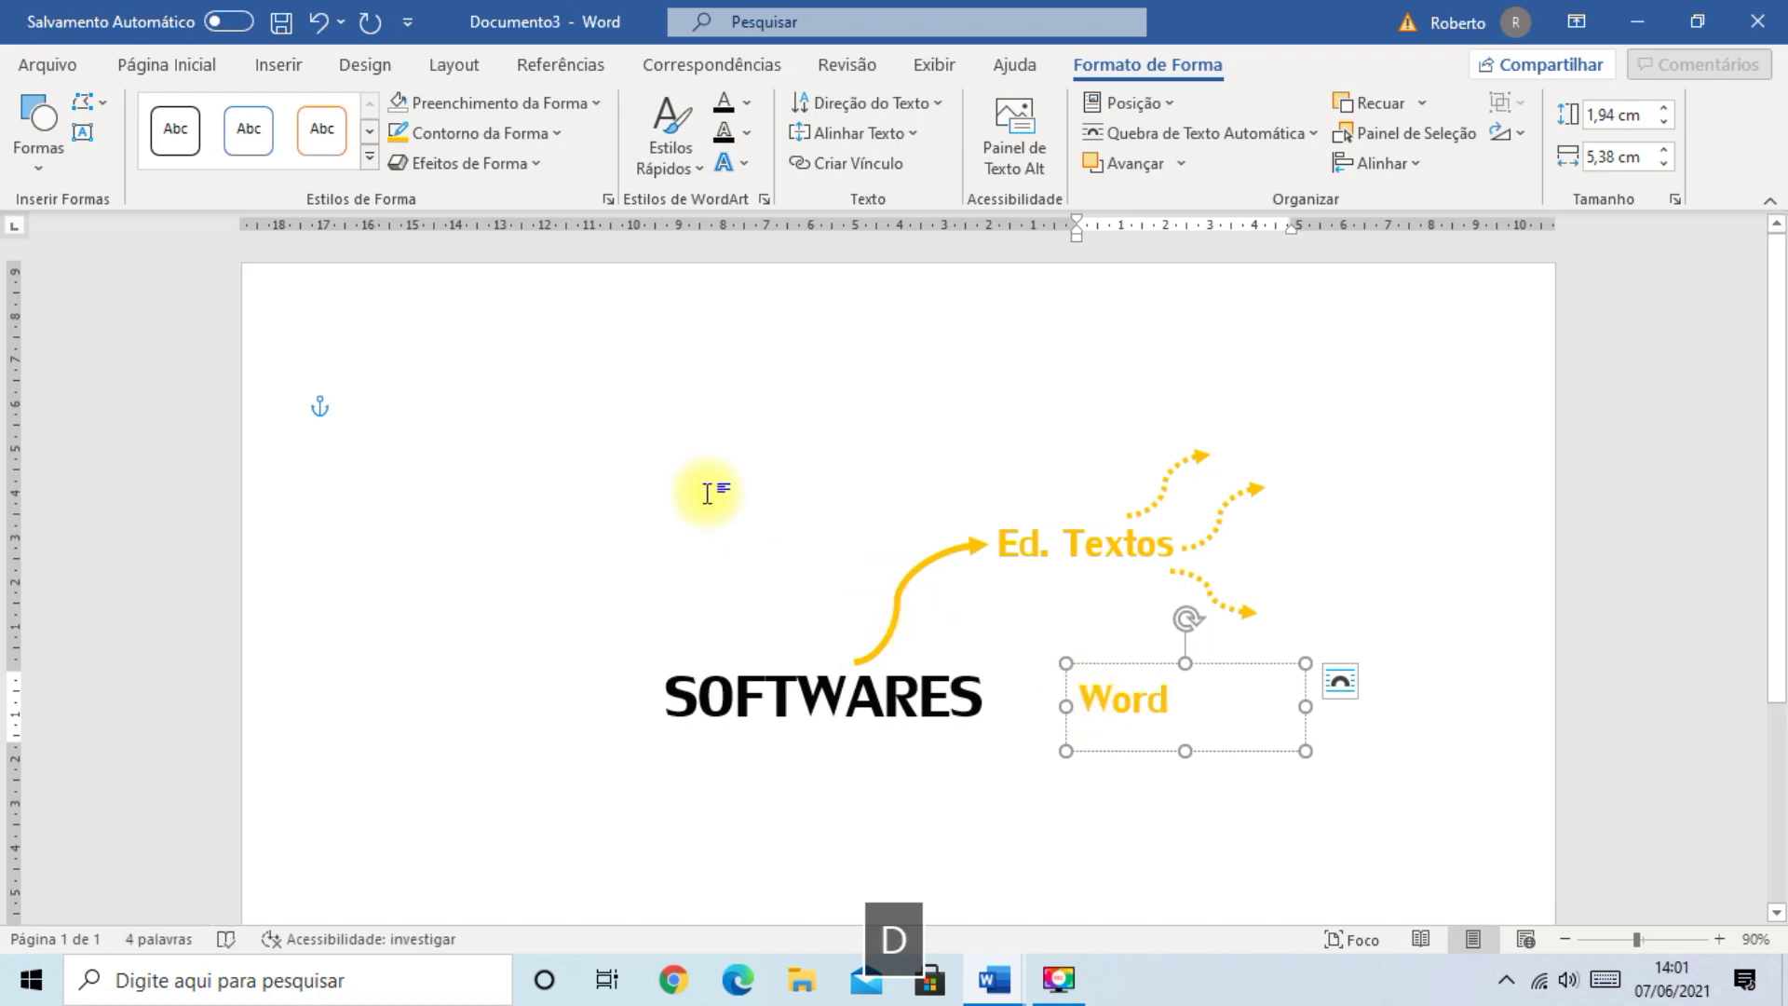
# - Shrink the Word text box to fit its text and place it at the tip of the uppermost dotted arrow
pyautogui.click(1133, 703)
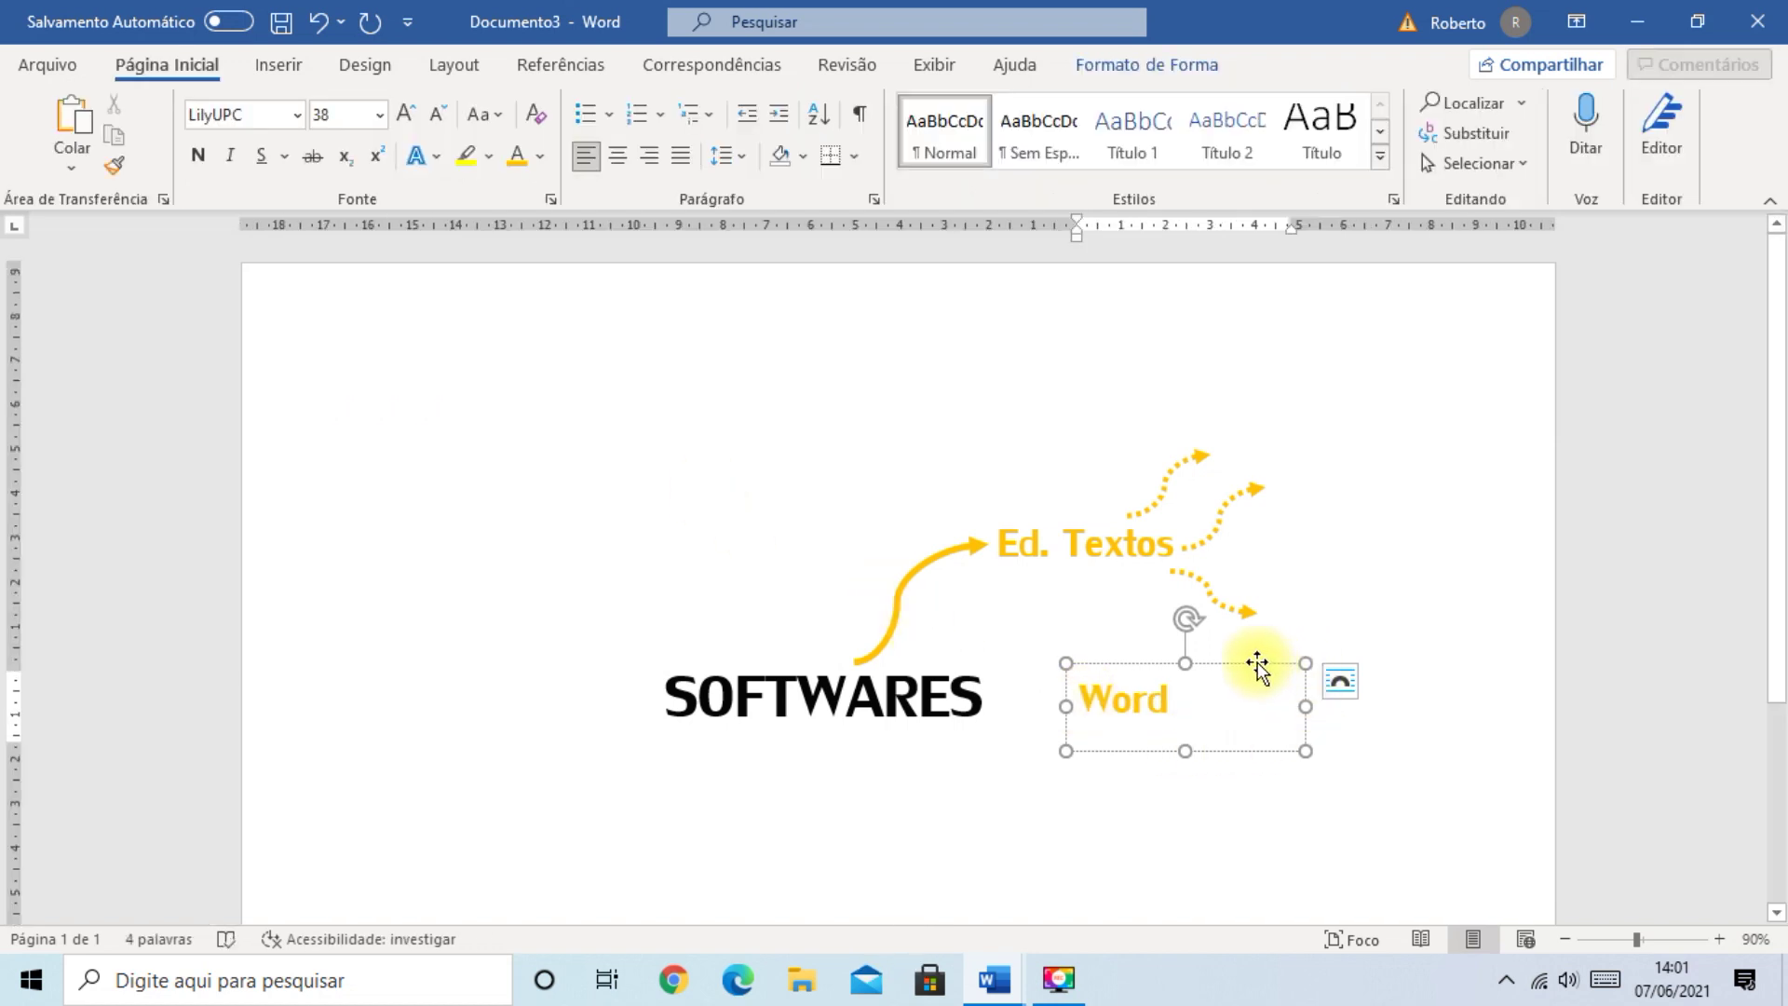
pyautogui.moveTo(1306, 706); pyautogui.dragTo(1288, 403)
pyautogui.moveTo(1260, 491); pyautogui.dragTo(1267, 472)
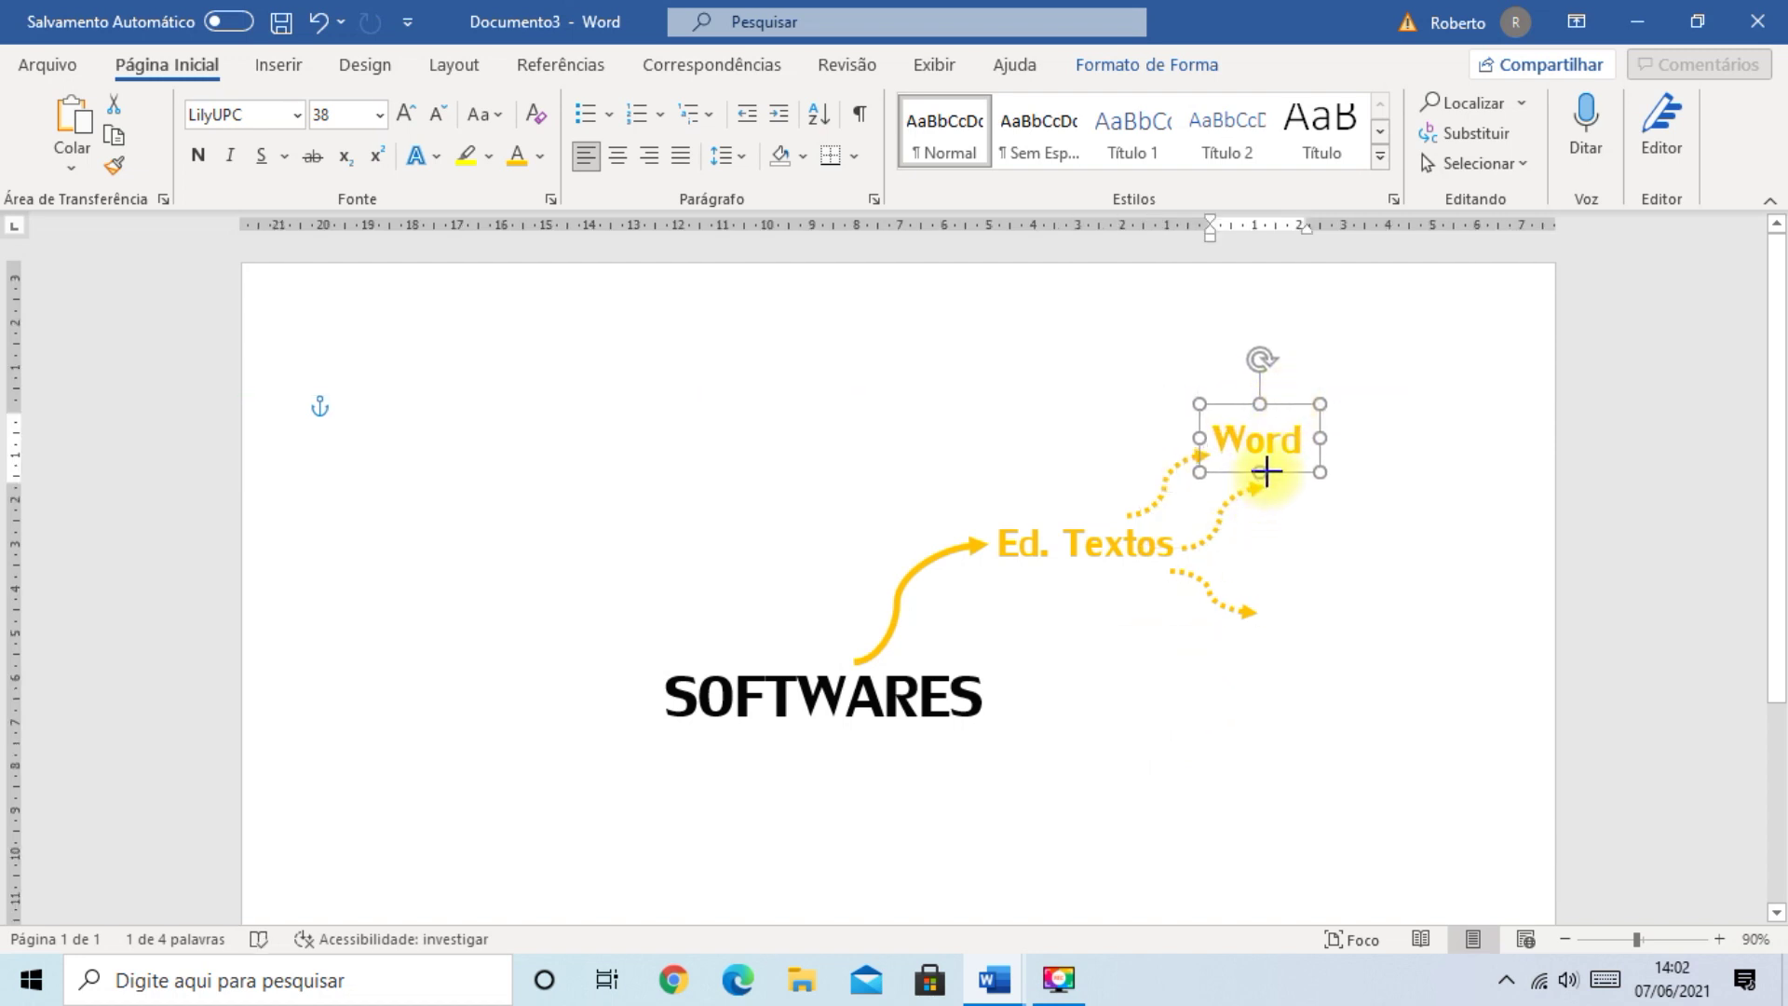
pyautogui.click(1329, 522)
# - Duplicate the Word text box and place the copy at the tip of the second dotted arrow
pyautogui.click(1283, 445)
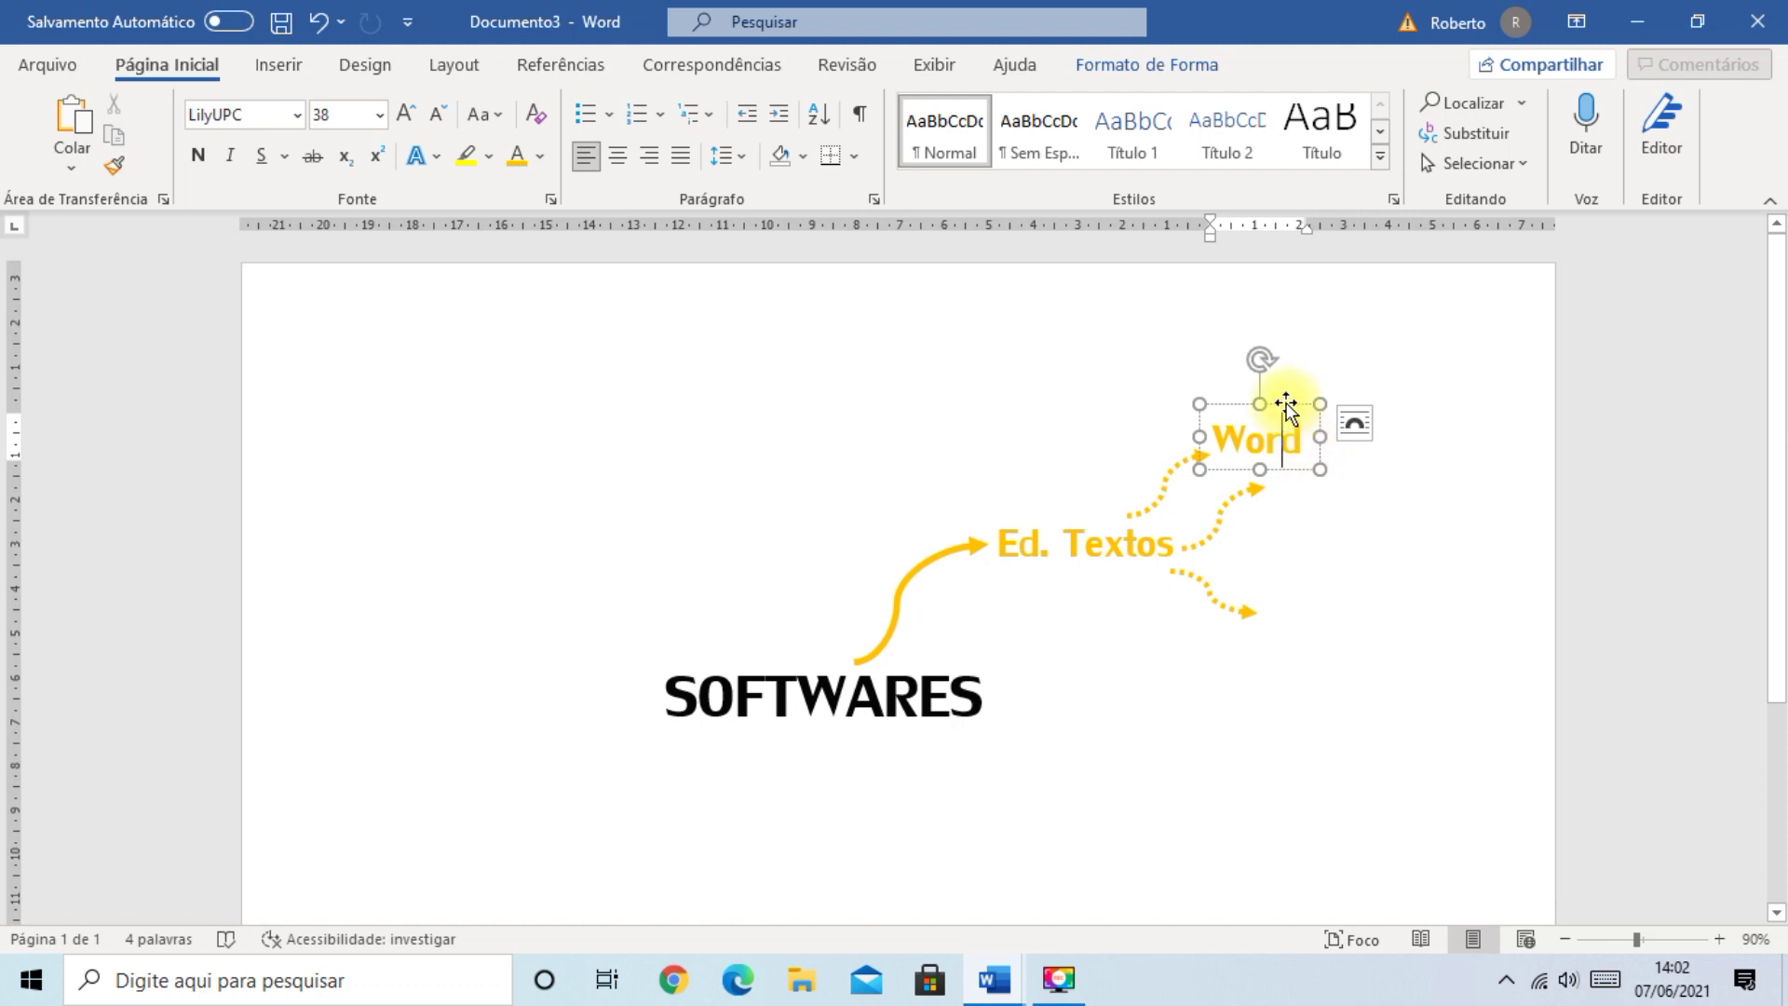
pyautogui.click(1286, 410)
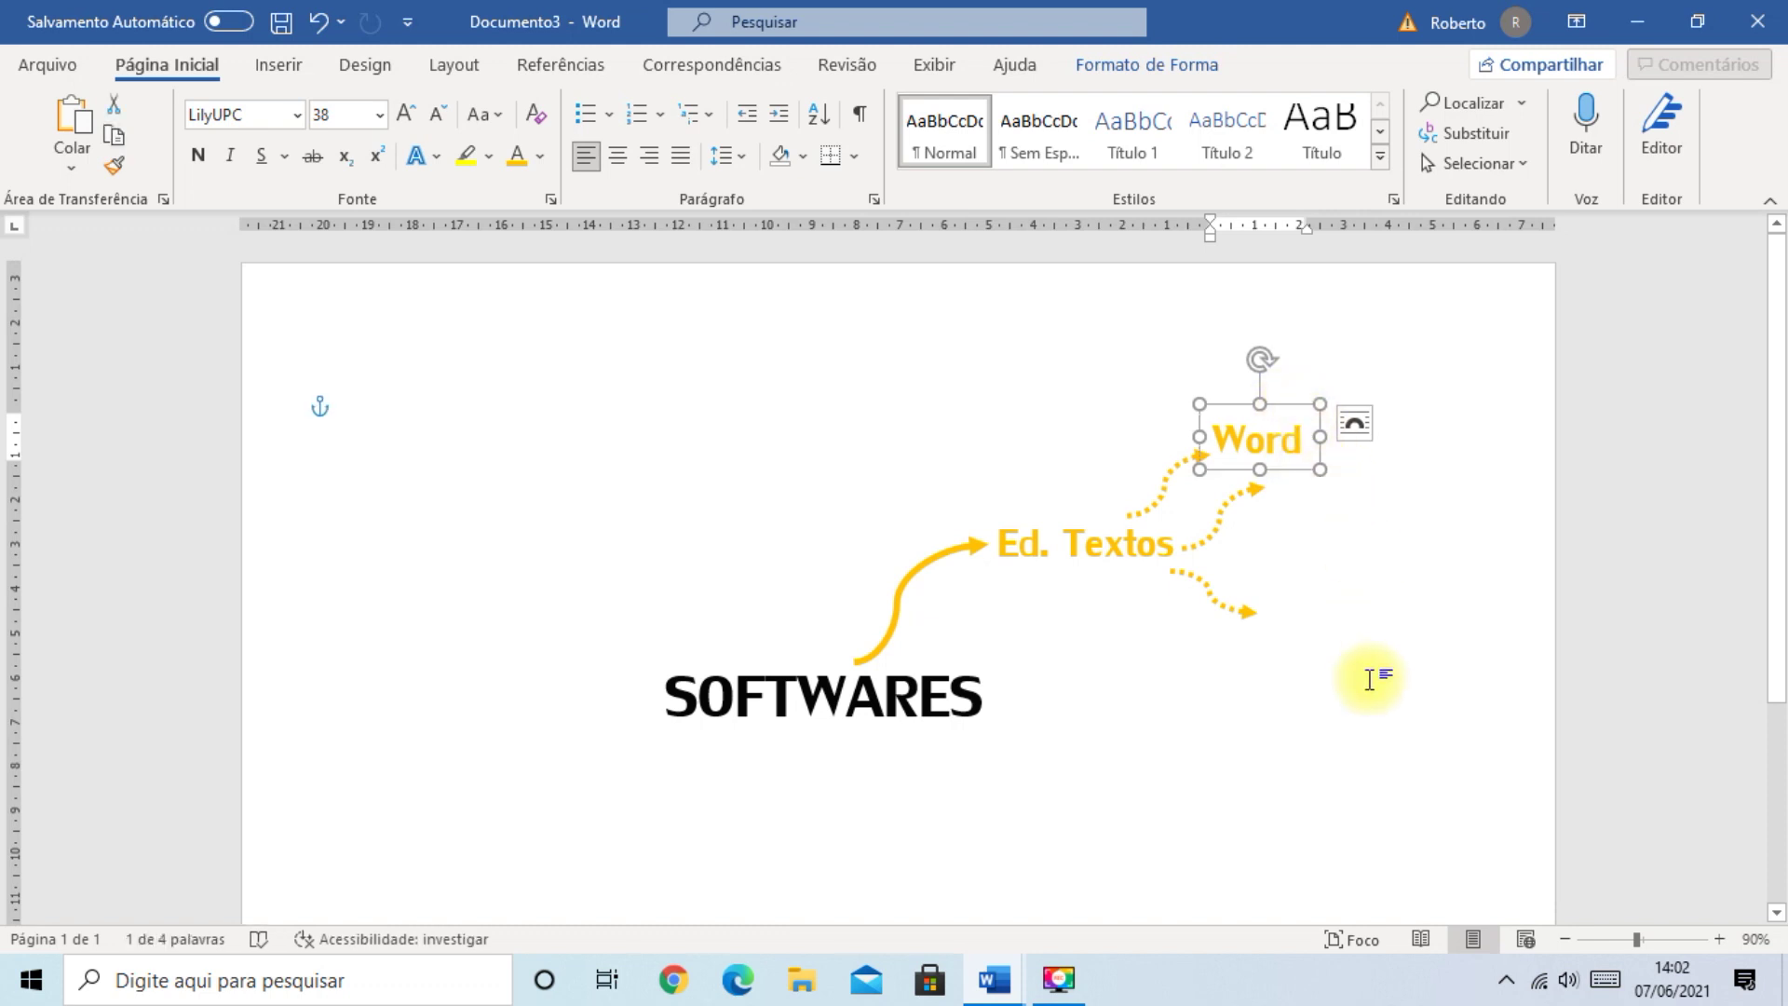
pyautogui.hotkey('ctrl', 'd')
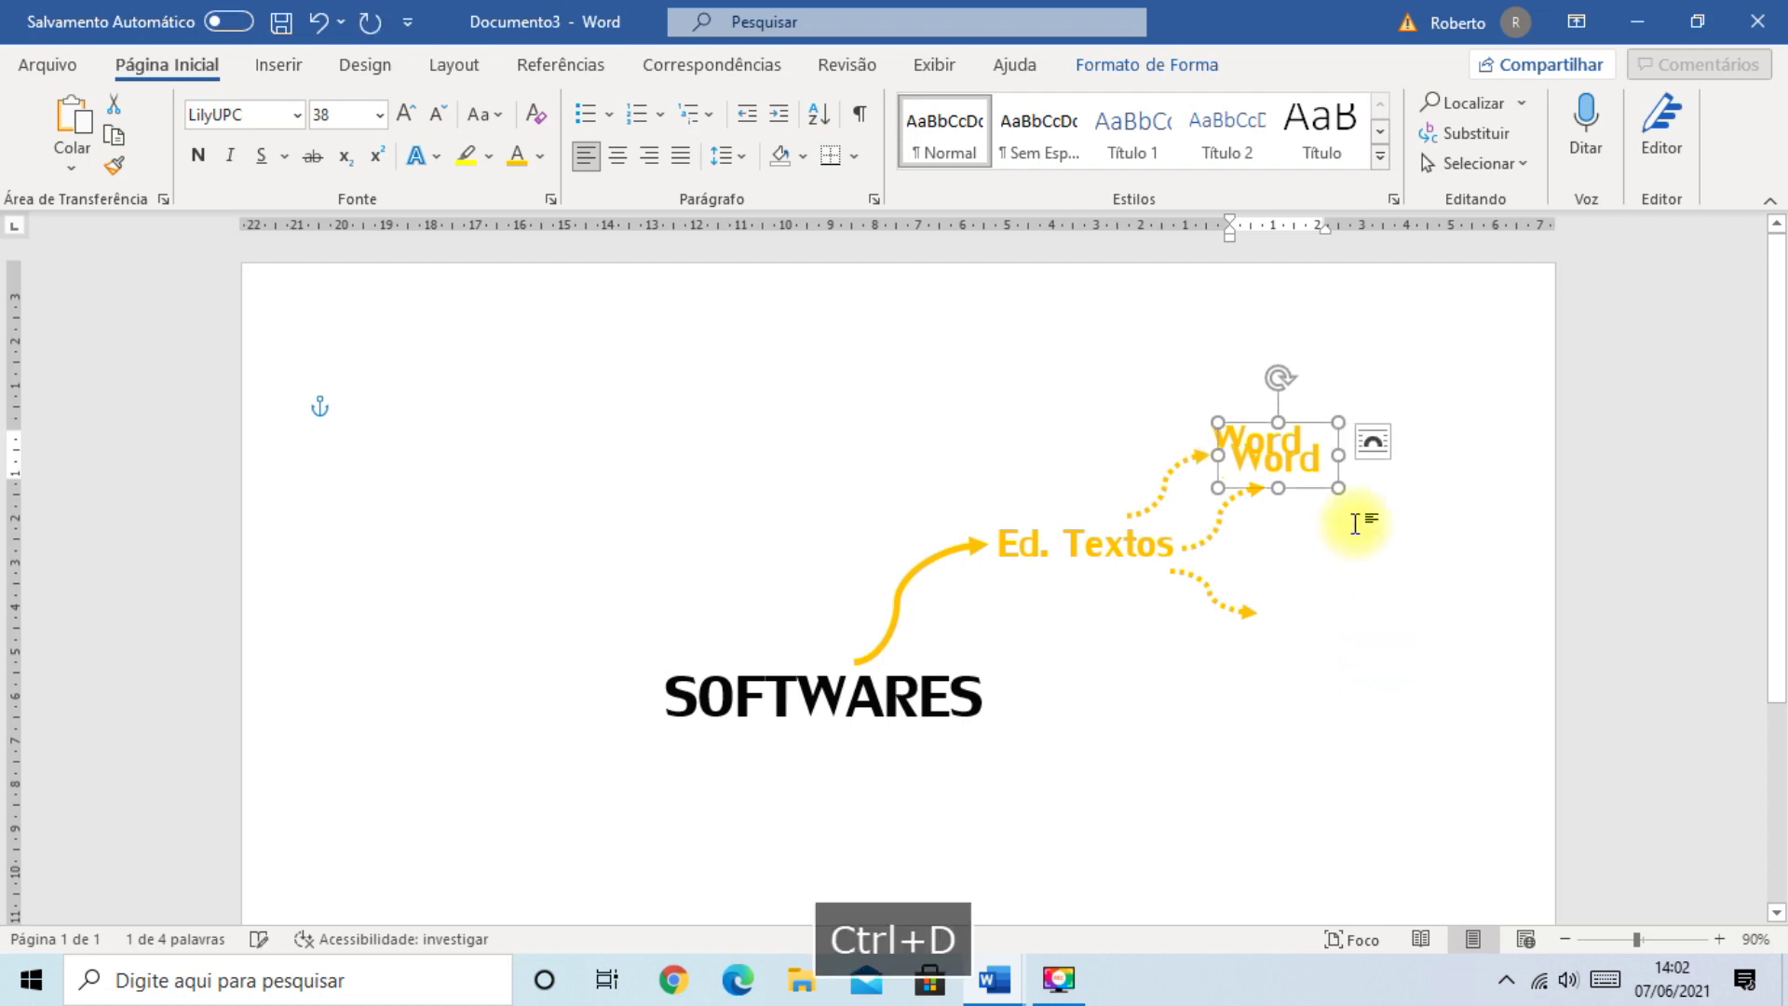
pyautogui.moveTo(1329, 493); pyautogui.dragTo(1366, 523)
# - Change the copied label's text to Wordpad and widen its text box so the word fits on one line
pyautogui.doubleClick(1353, 489)
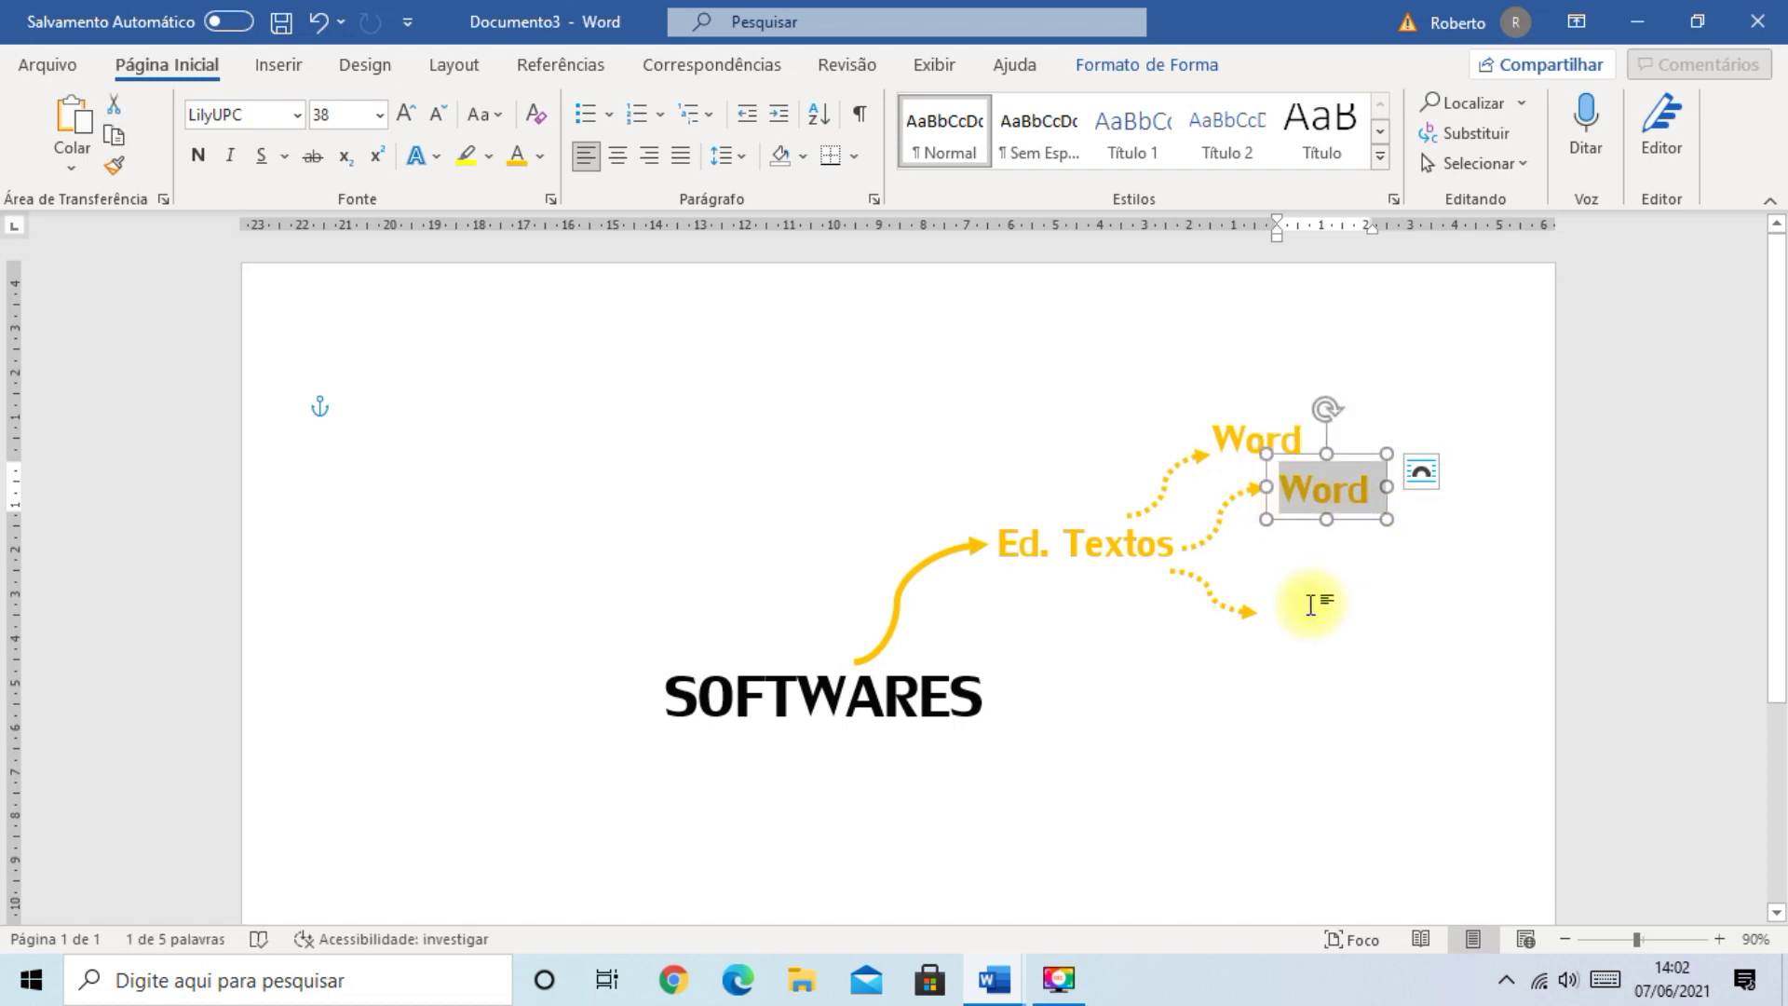
pyautogui.write('Word')
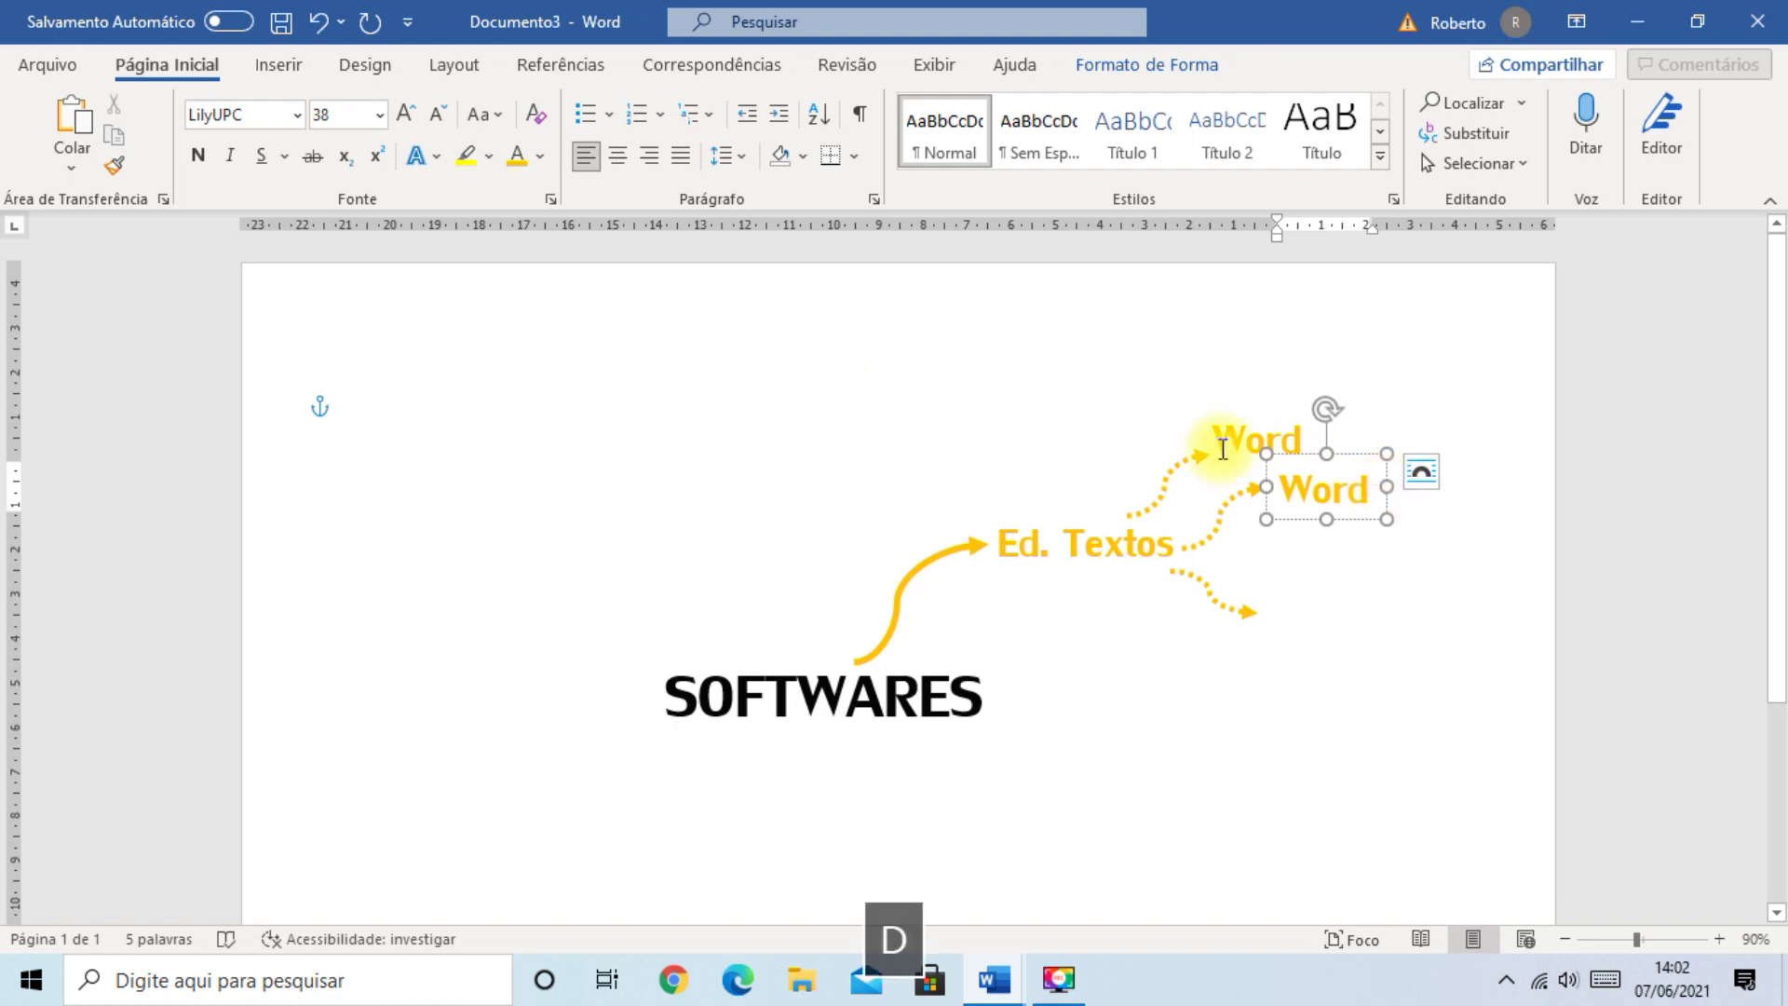
pyautogui.write('pad')
pyautogui.moveTo(1387, 486); pyautogui.dragTo(1453, 491)
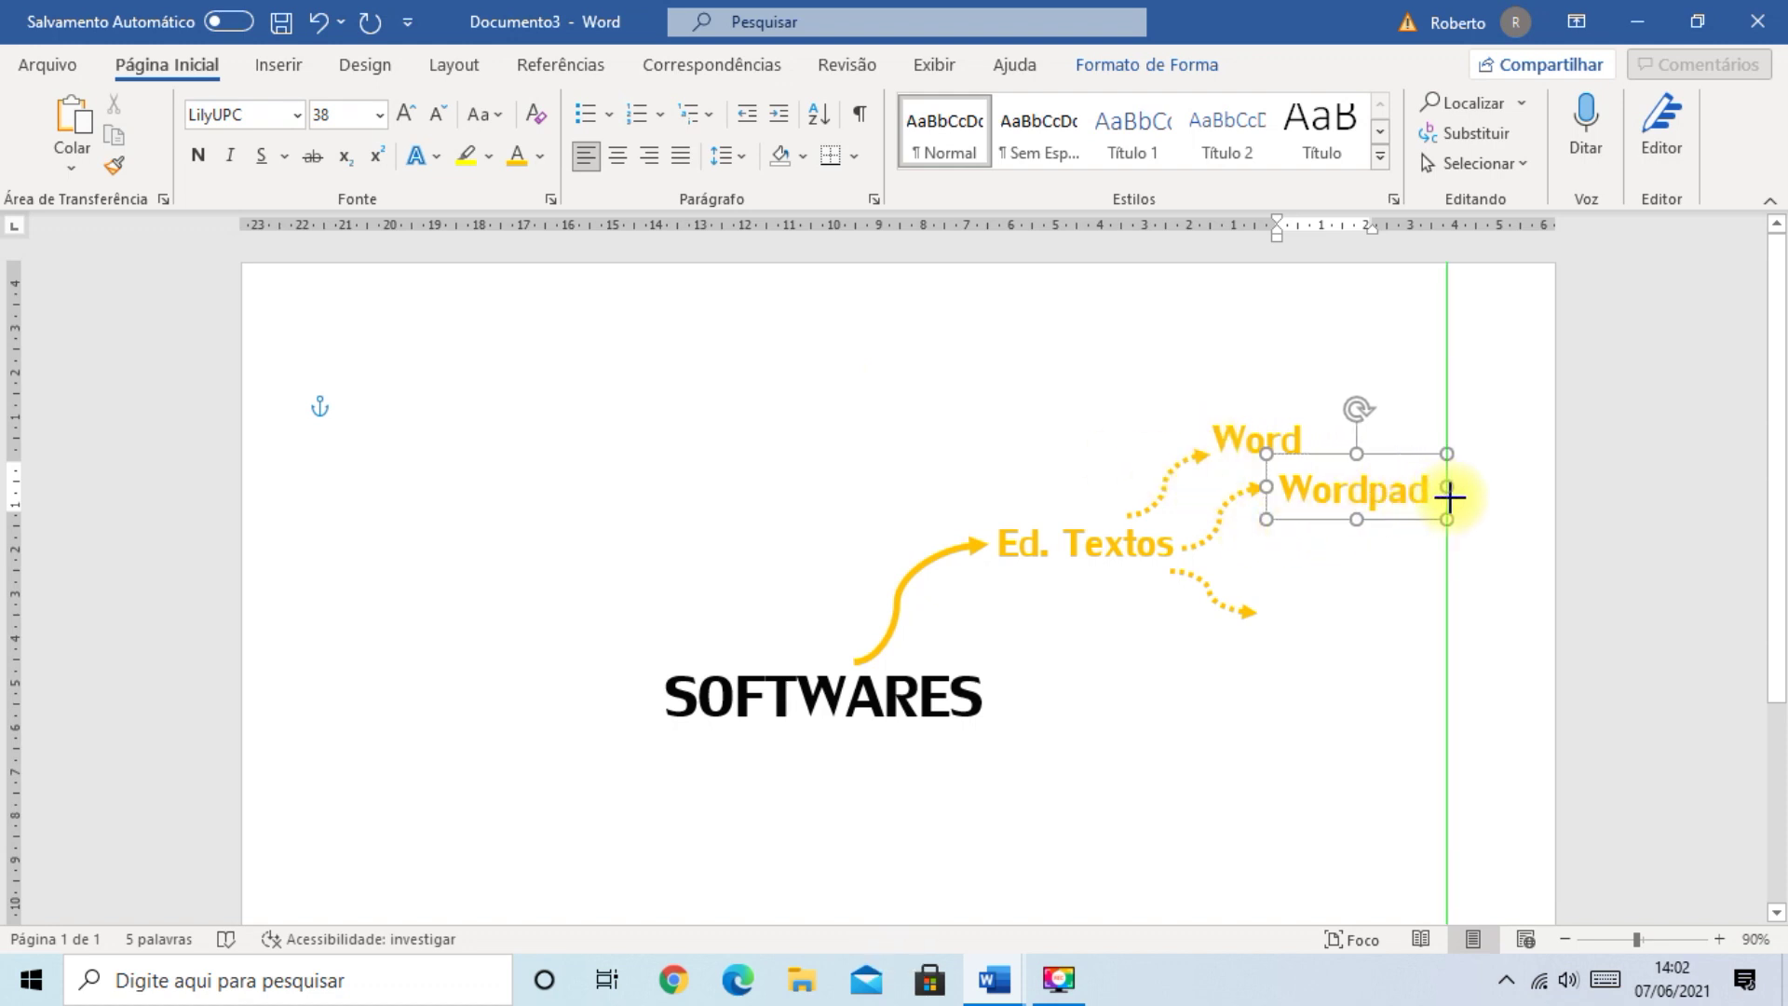
pyautogui.click(1338, 705)
# - Clear the spelling mark on Wordpad and move its text box slightly down, away from the Word label
pyautogui.click(1369, 512)
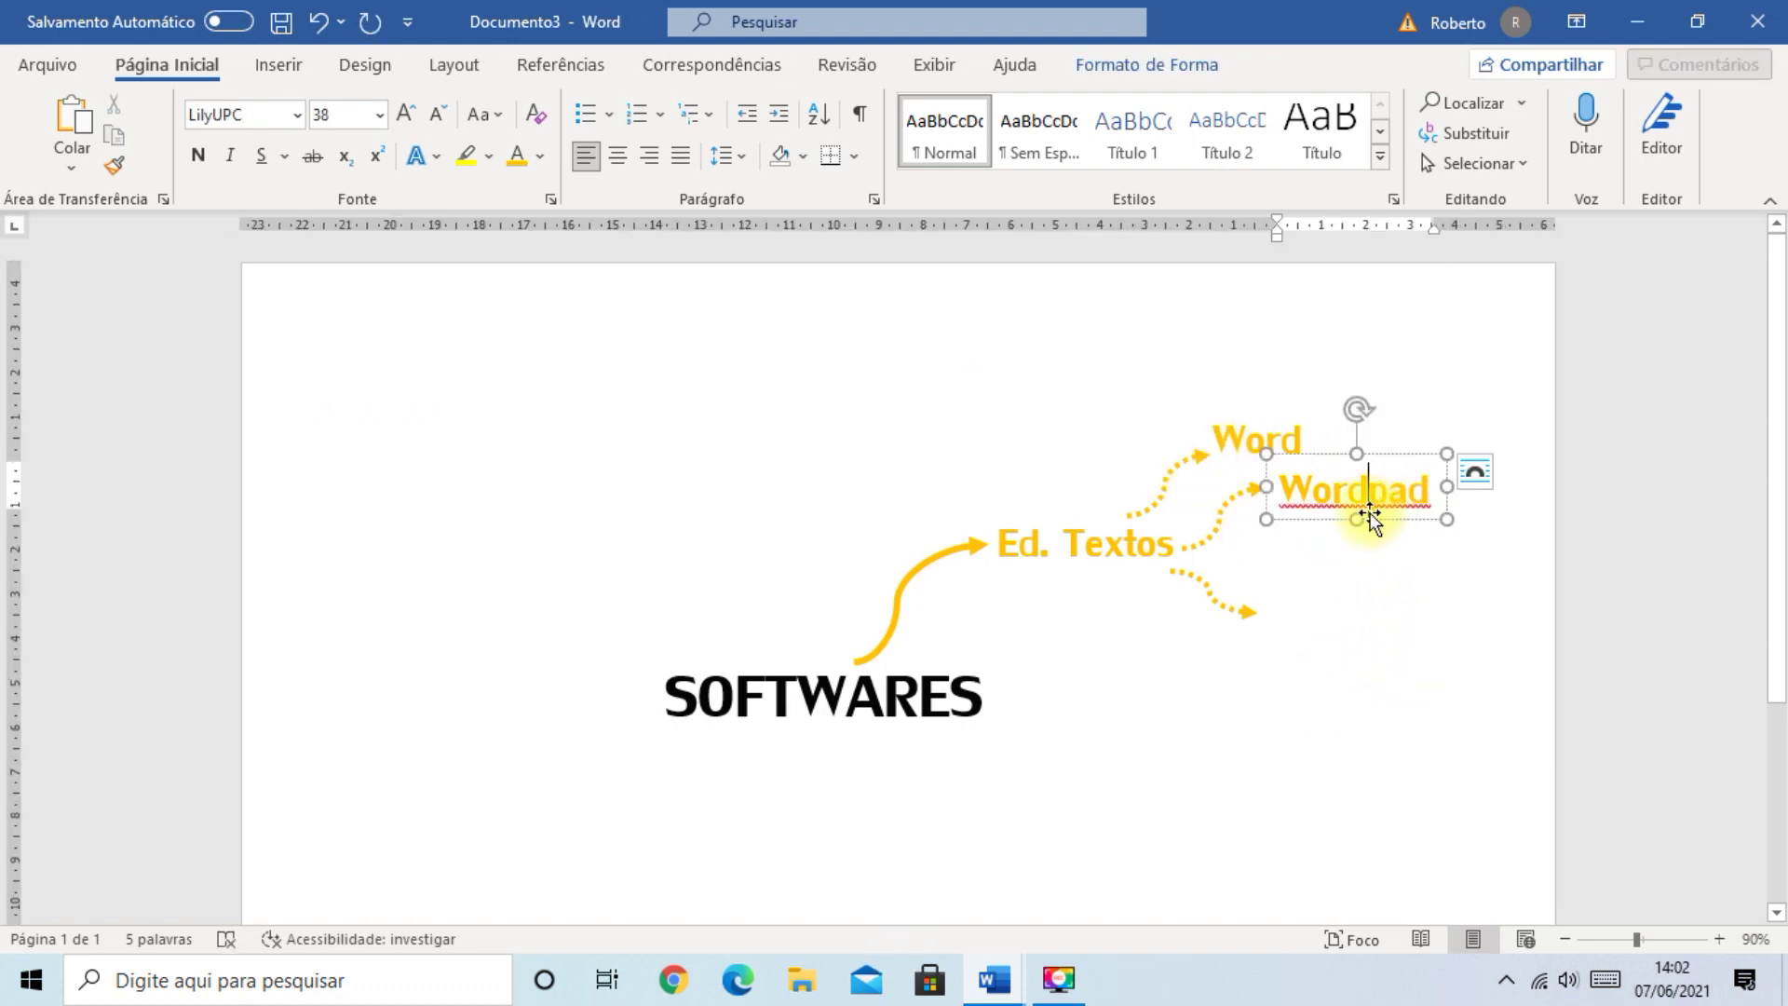
pyautogui.rightClick(1335, 493)
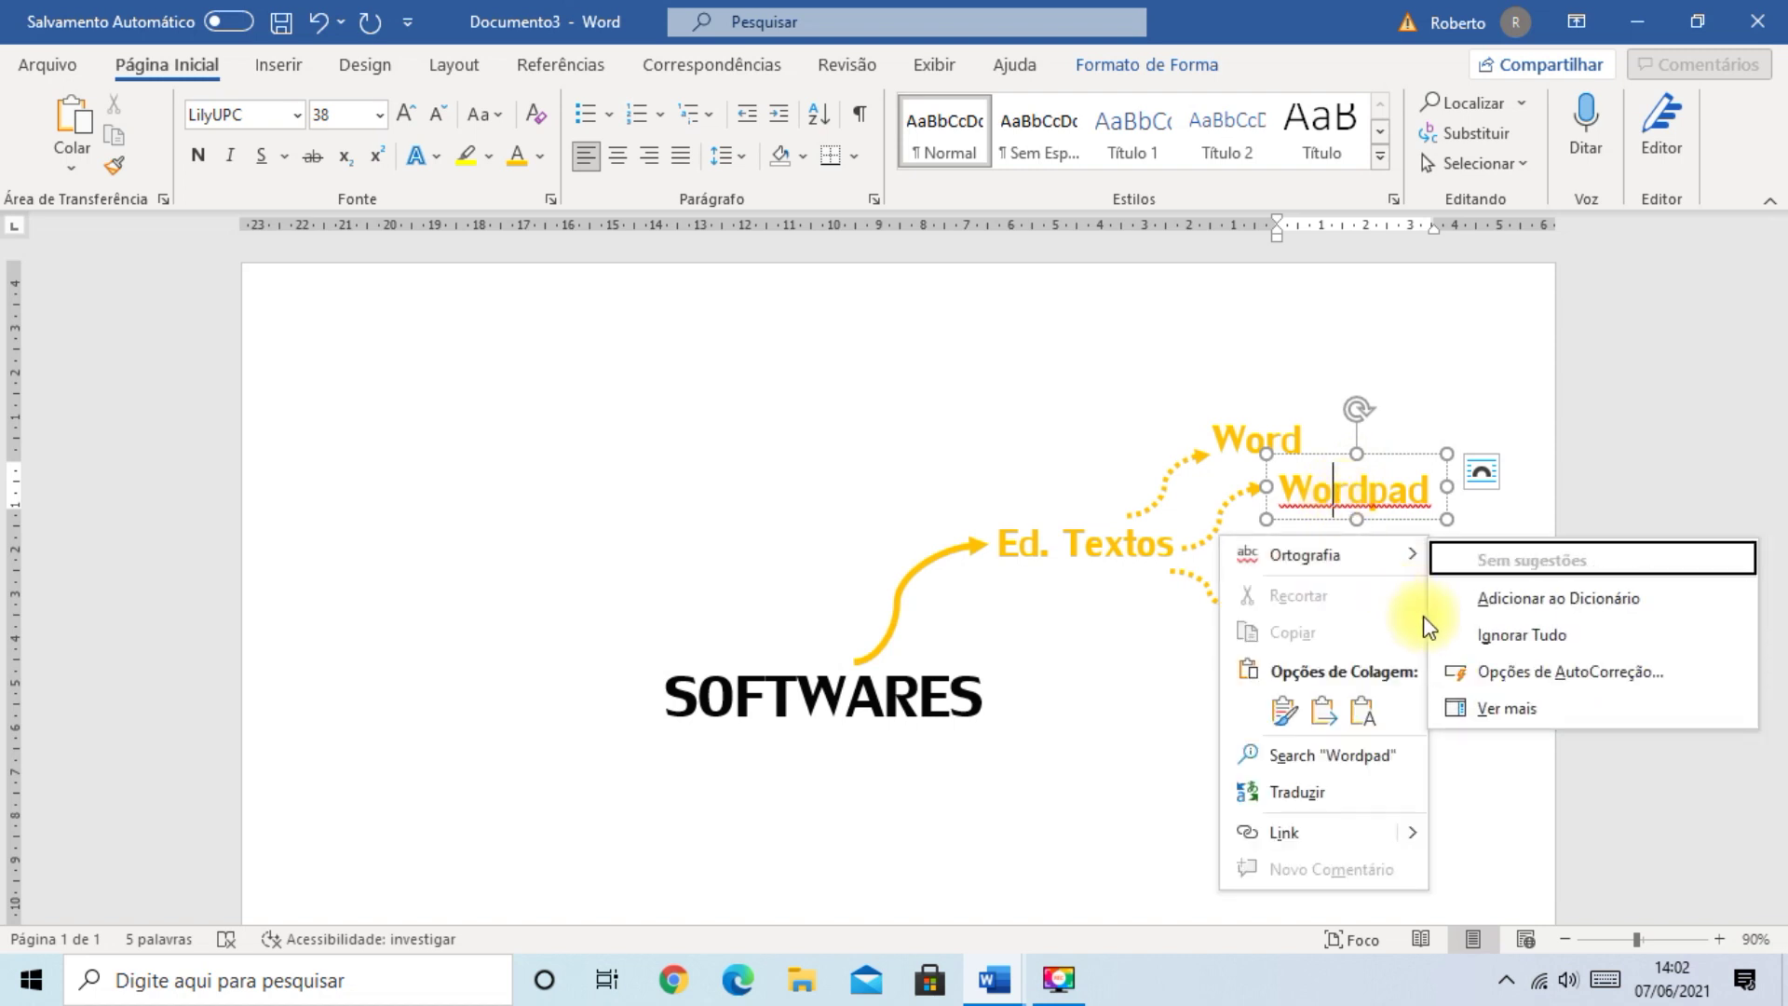
pyautogui.press('Escape')
pyautogui.press('Escape')
pyautogui.click(1337, 468)
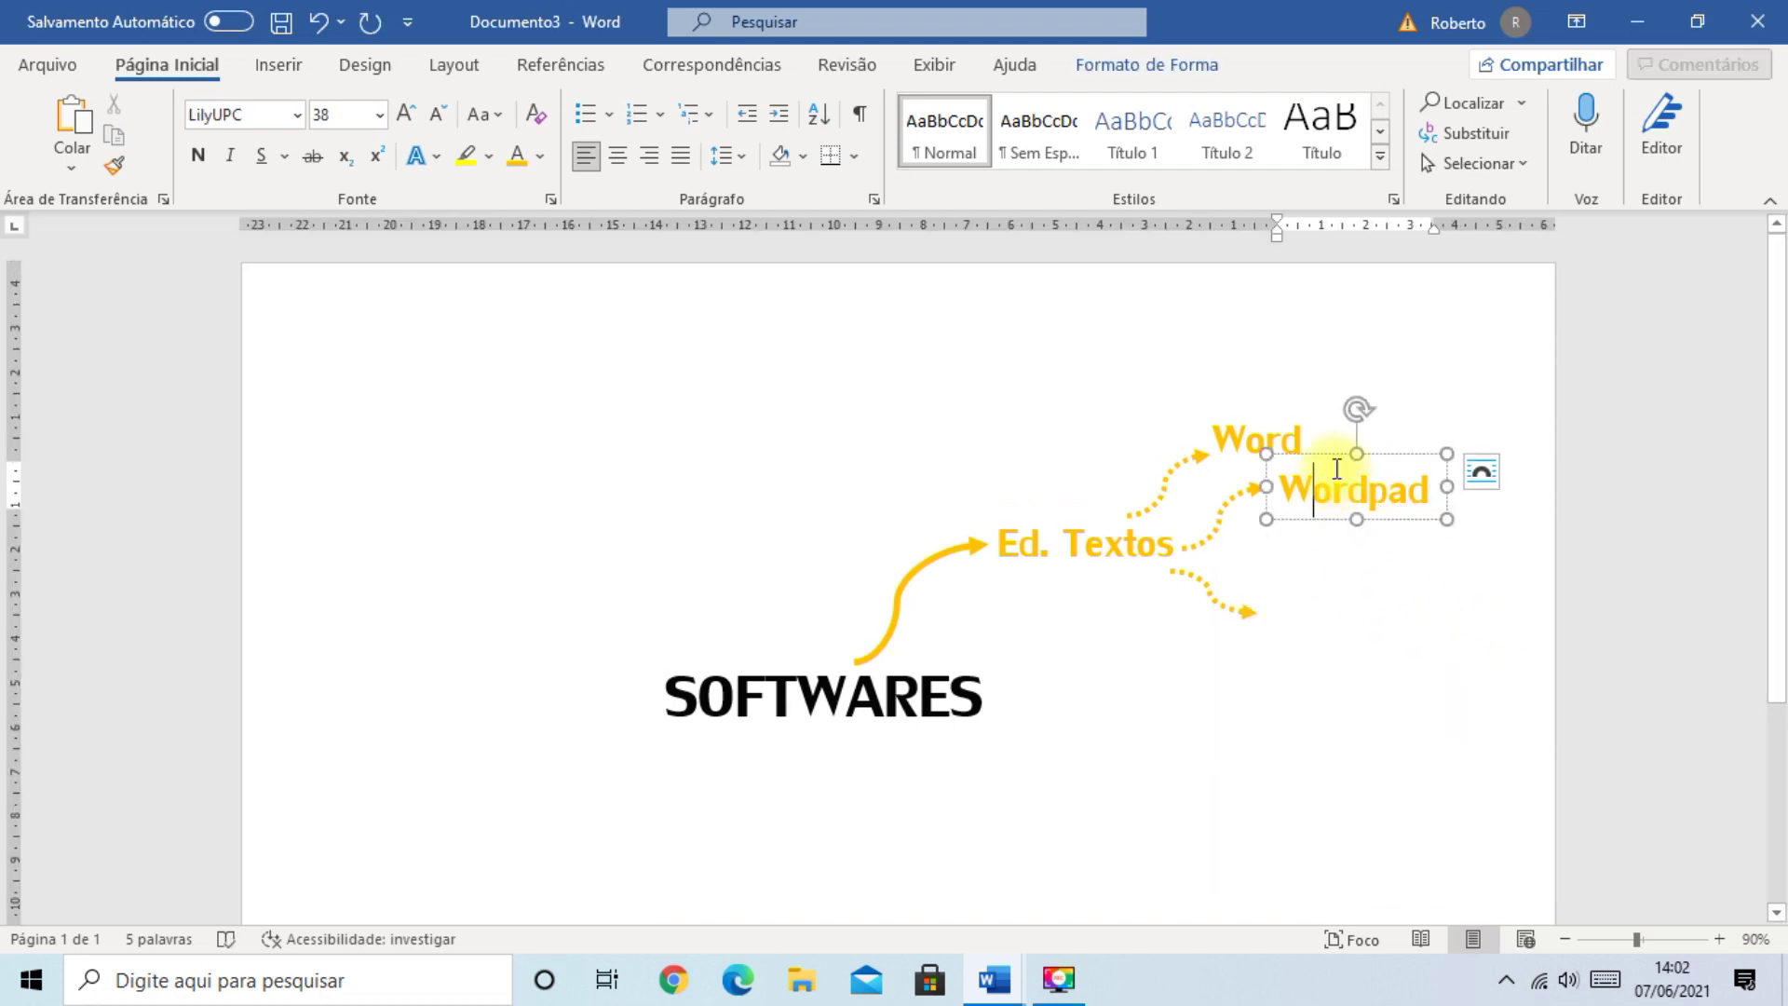
pyautogui.moveTo(1332, 463); pyautogui.dragTo(1317, 462)
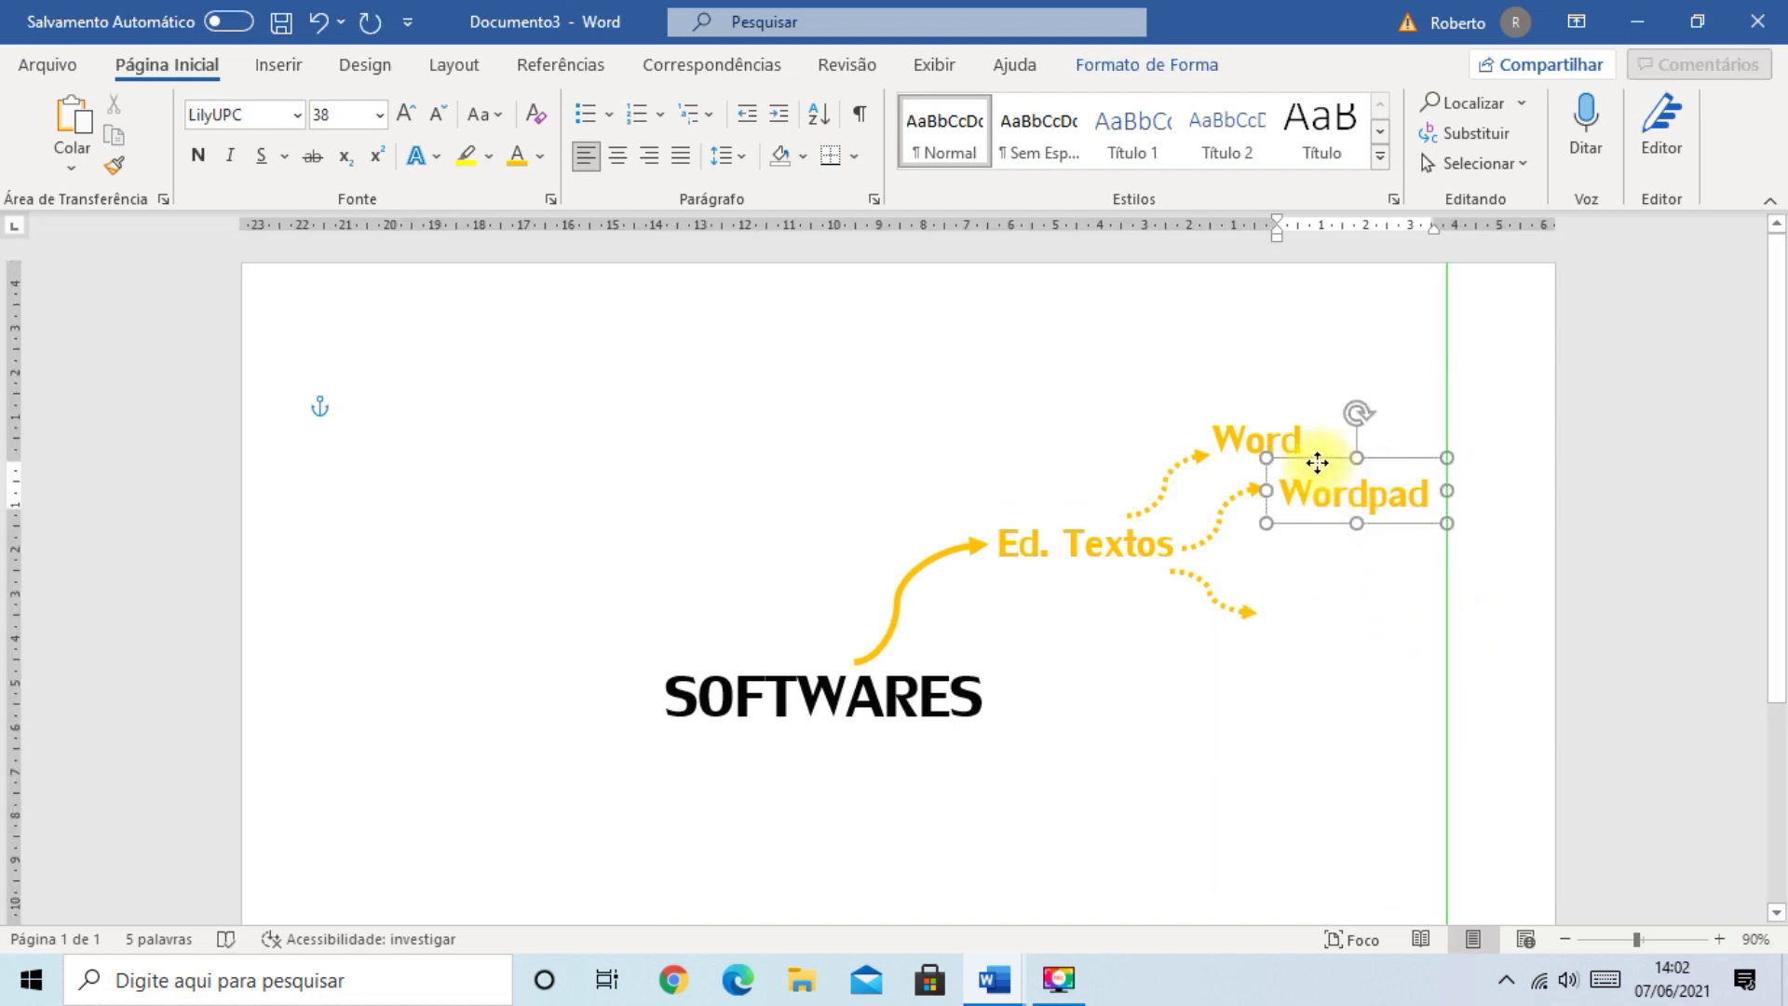
# - Lower the tip of the second dotted arrow slightly and move the Wordpad text box down to line up with it
pyautogui.click(1208, 522)
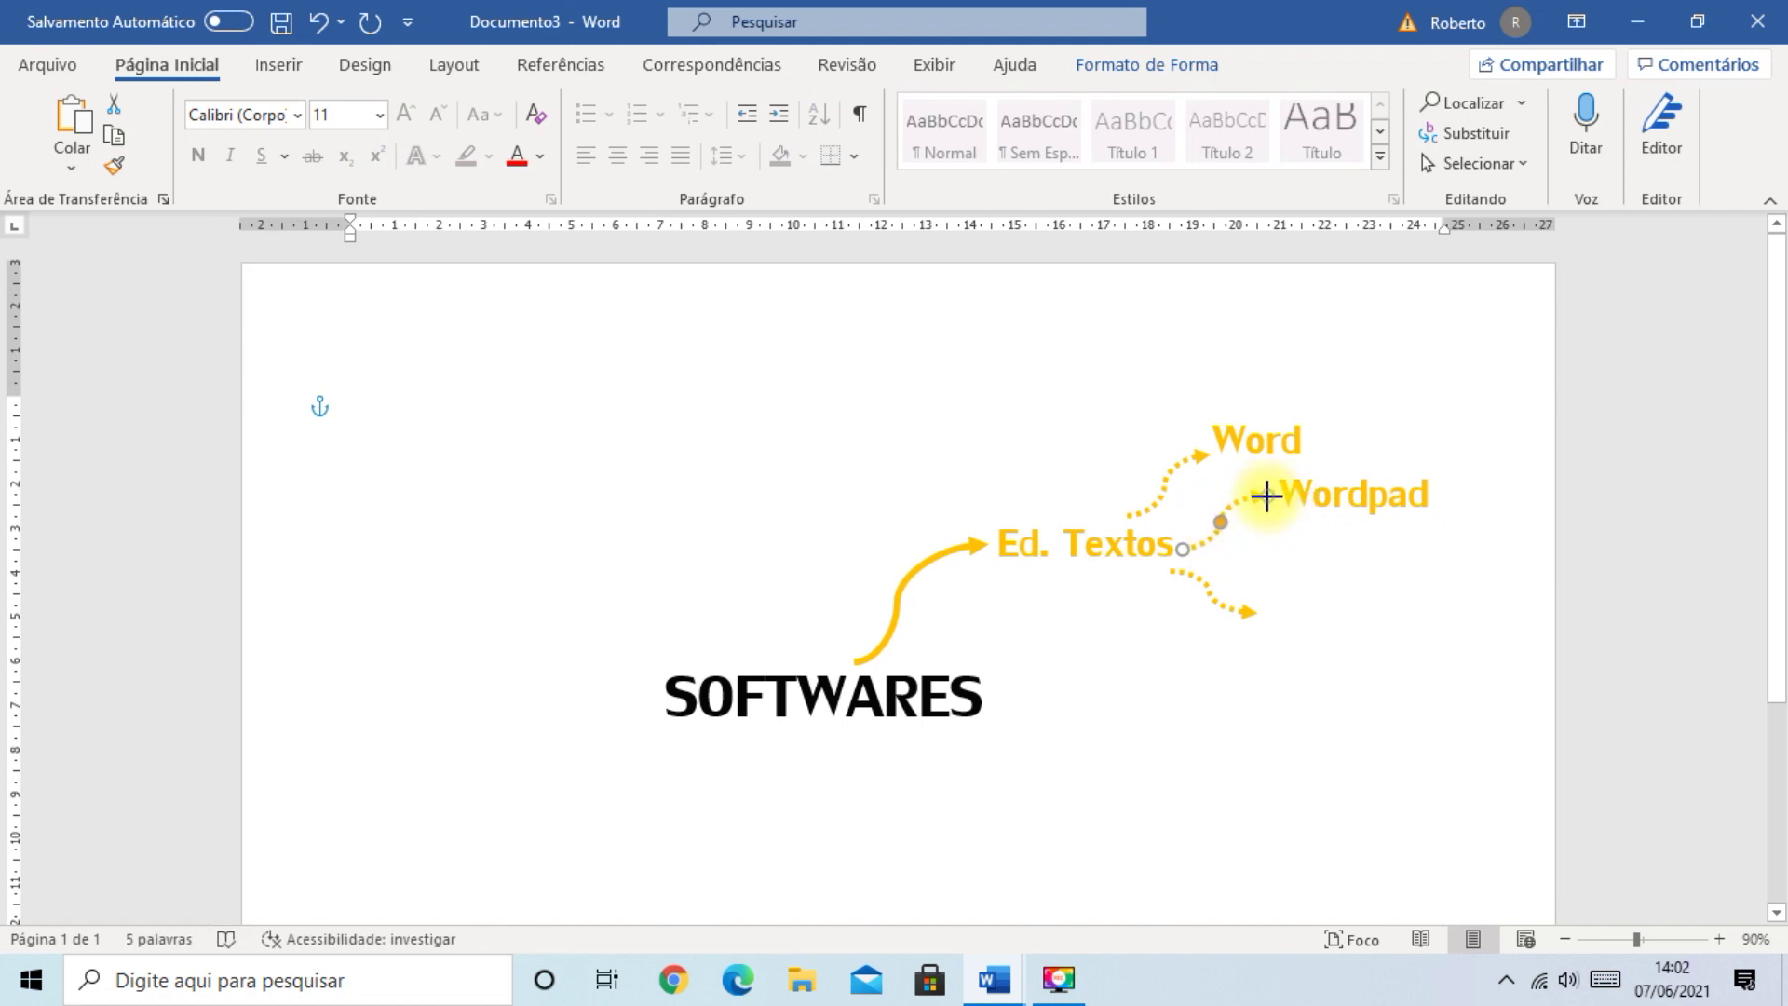
pyautogui.moveTo(1267, 505); pyautogui.dragTo(1266, 503)
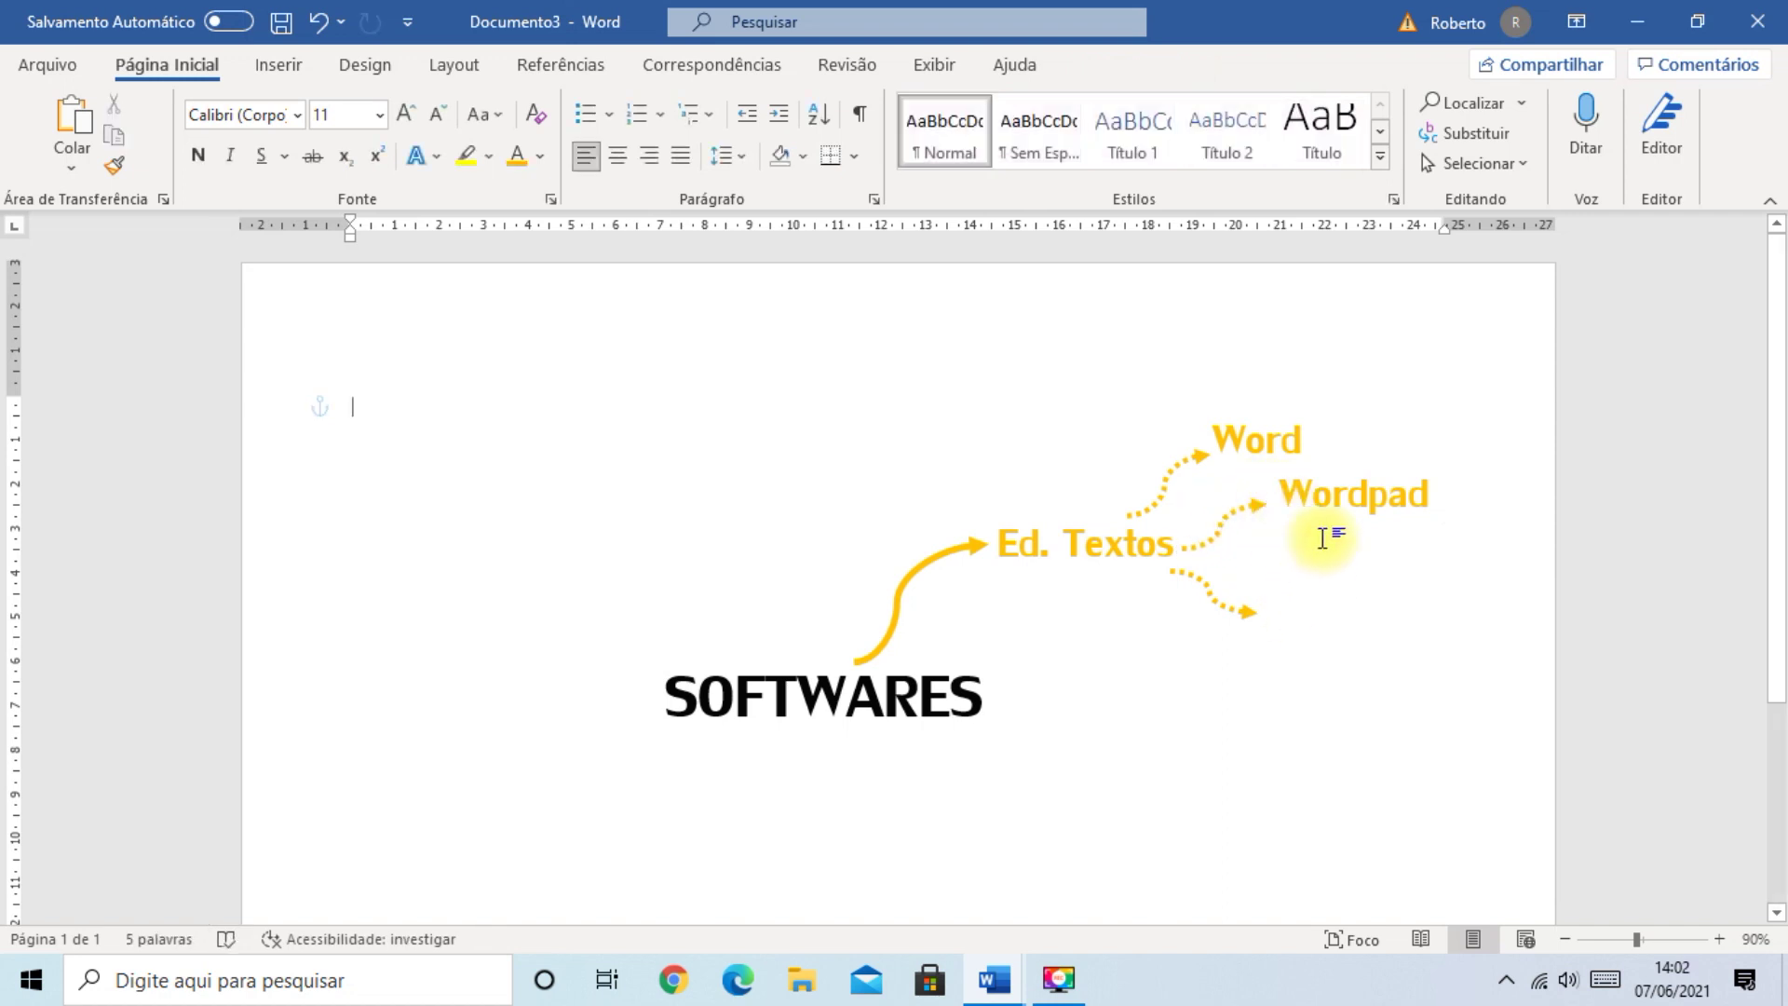
pyautogui.click(1333, 482)
pyautogui.moveTo(1338, 458); pyautogui.dragTo(1333, 471)
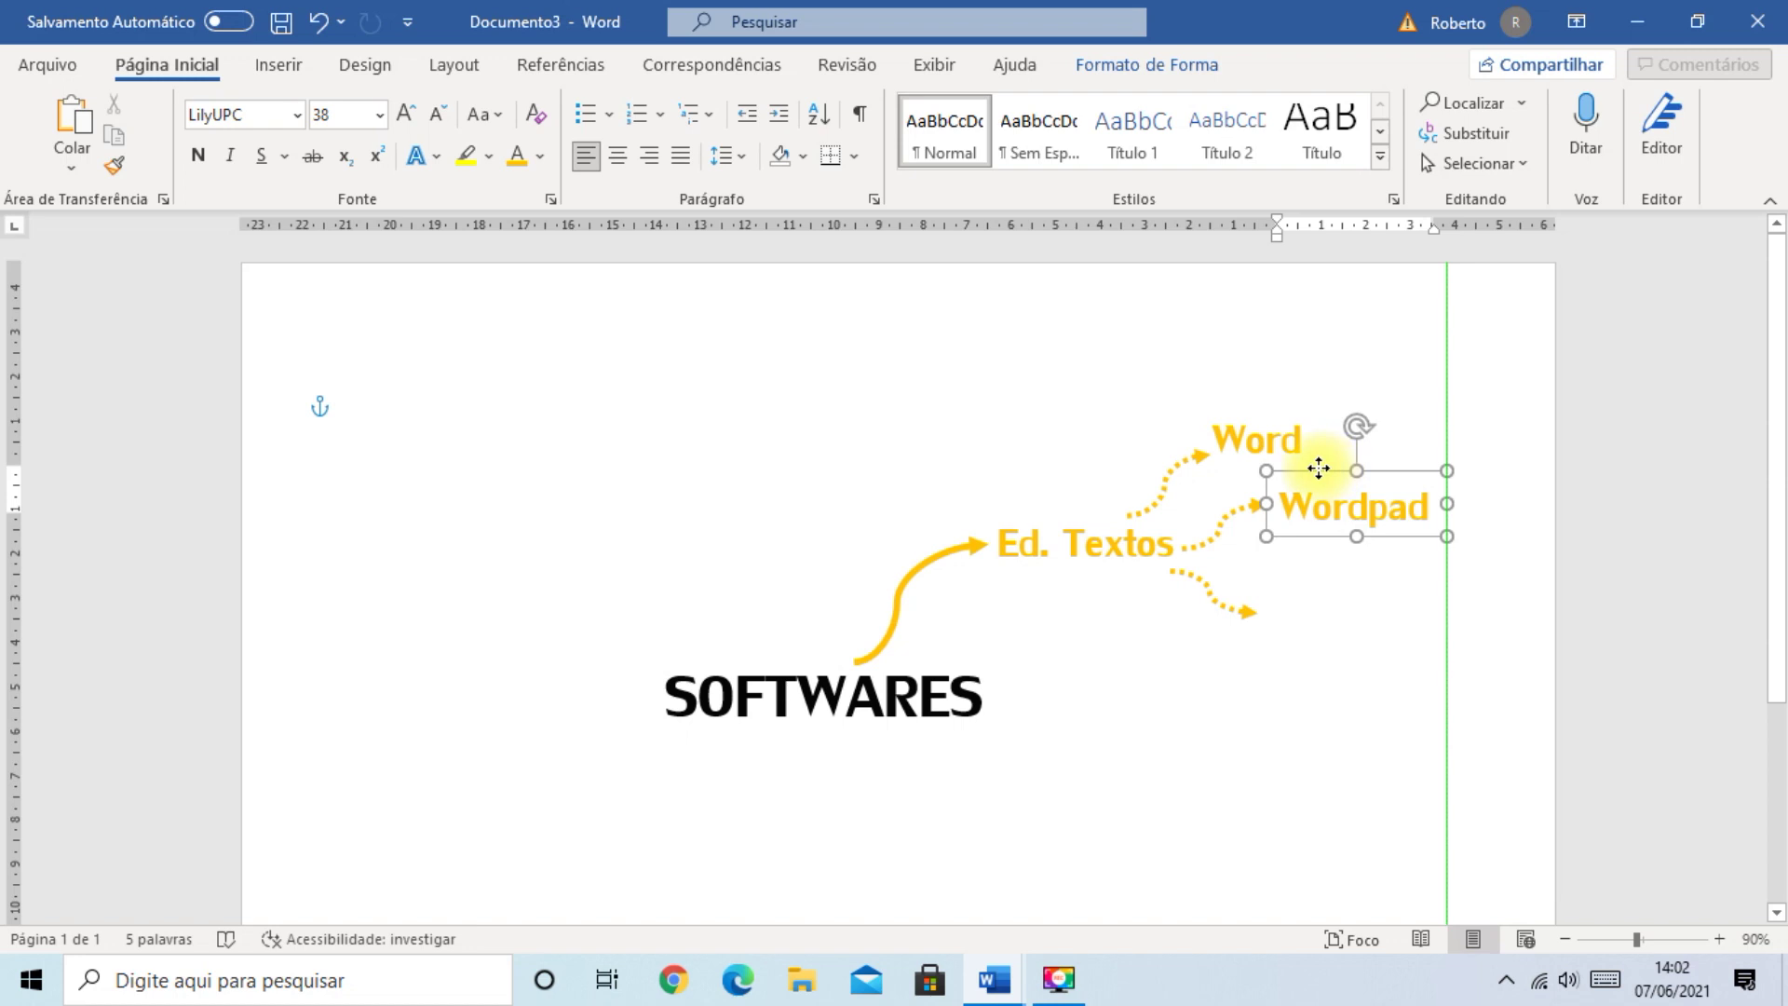
pyautogui.click(1317, 664)
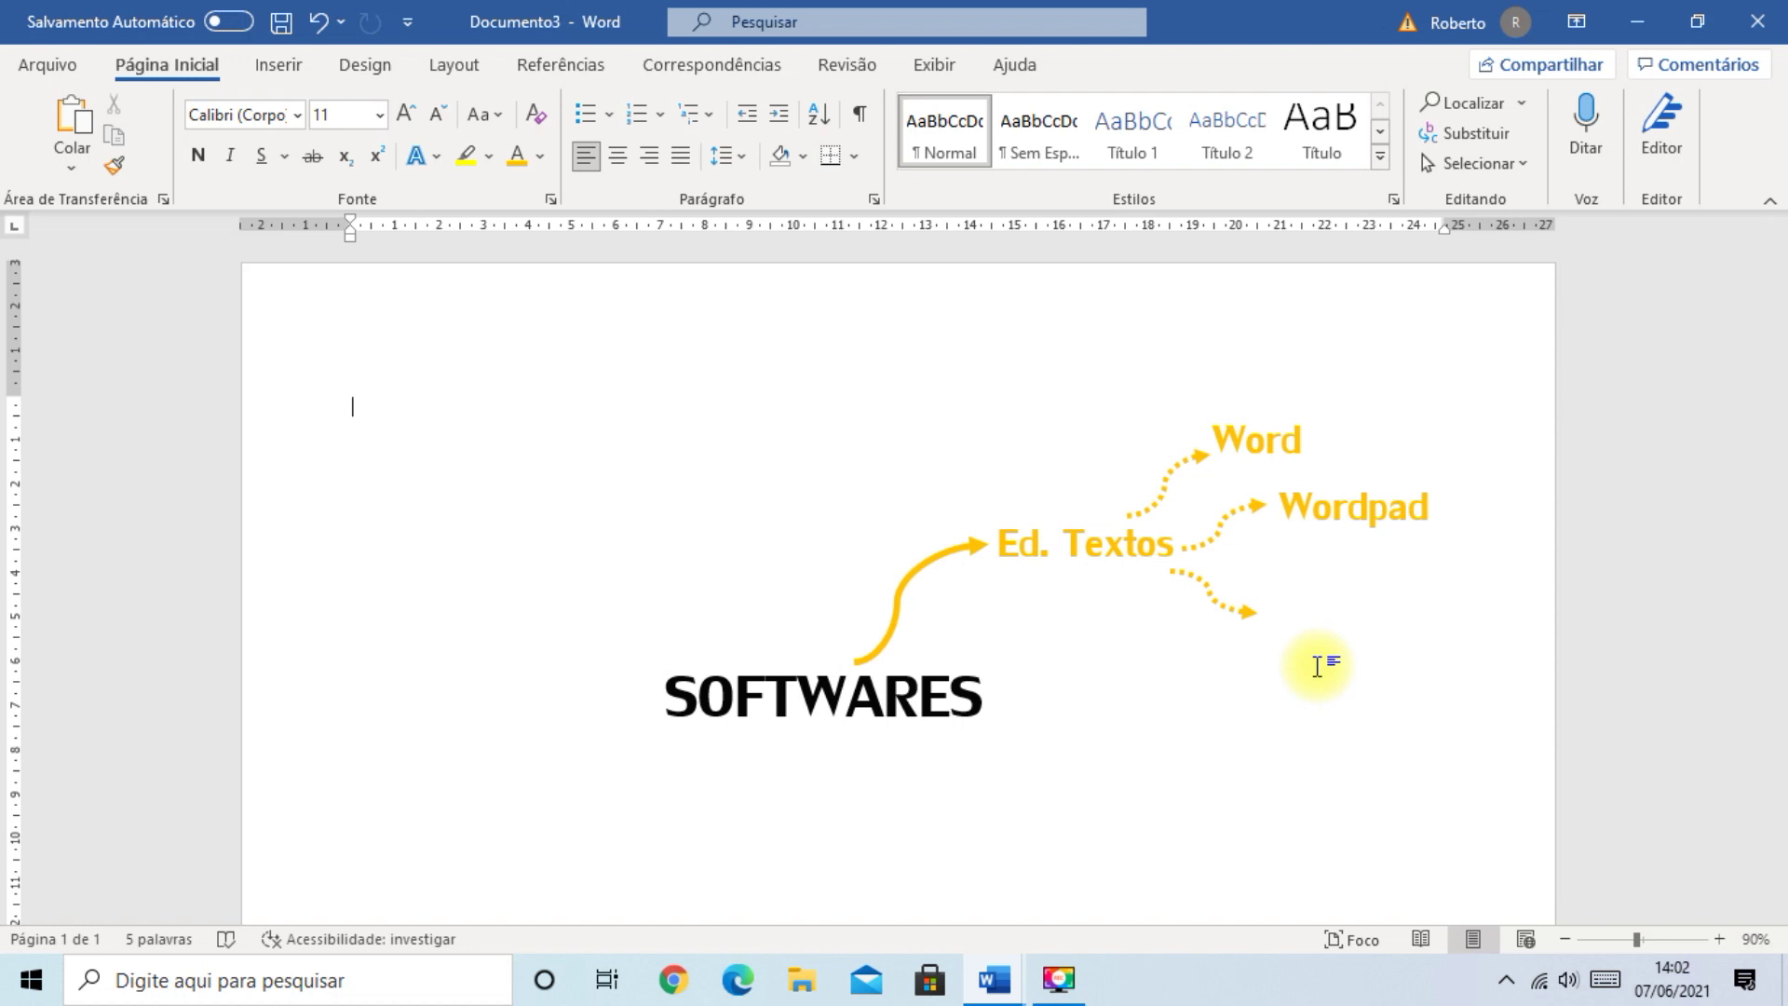
# - Duplicate the Wordpad text box and place the copy at the tip of the lowest dotted arrow
pyautogui.click(1299, 507)
pyautogui.click(1328, 473)
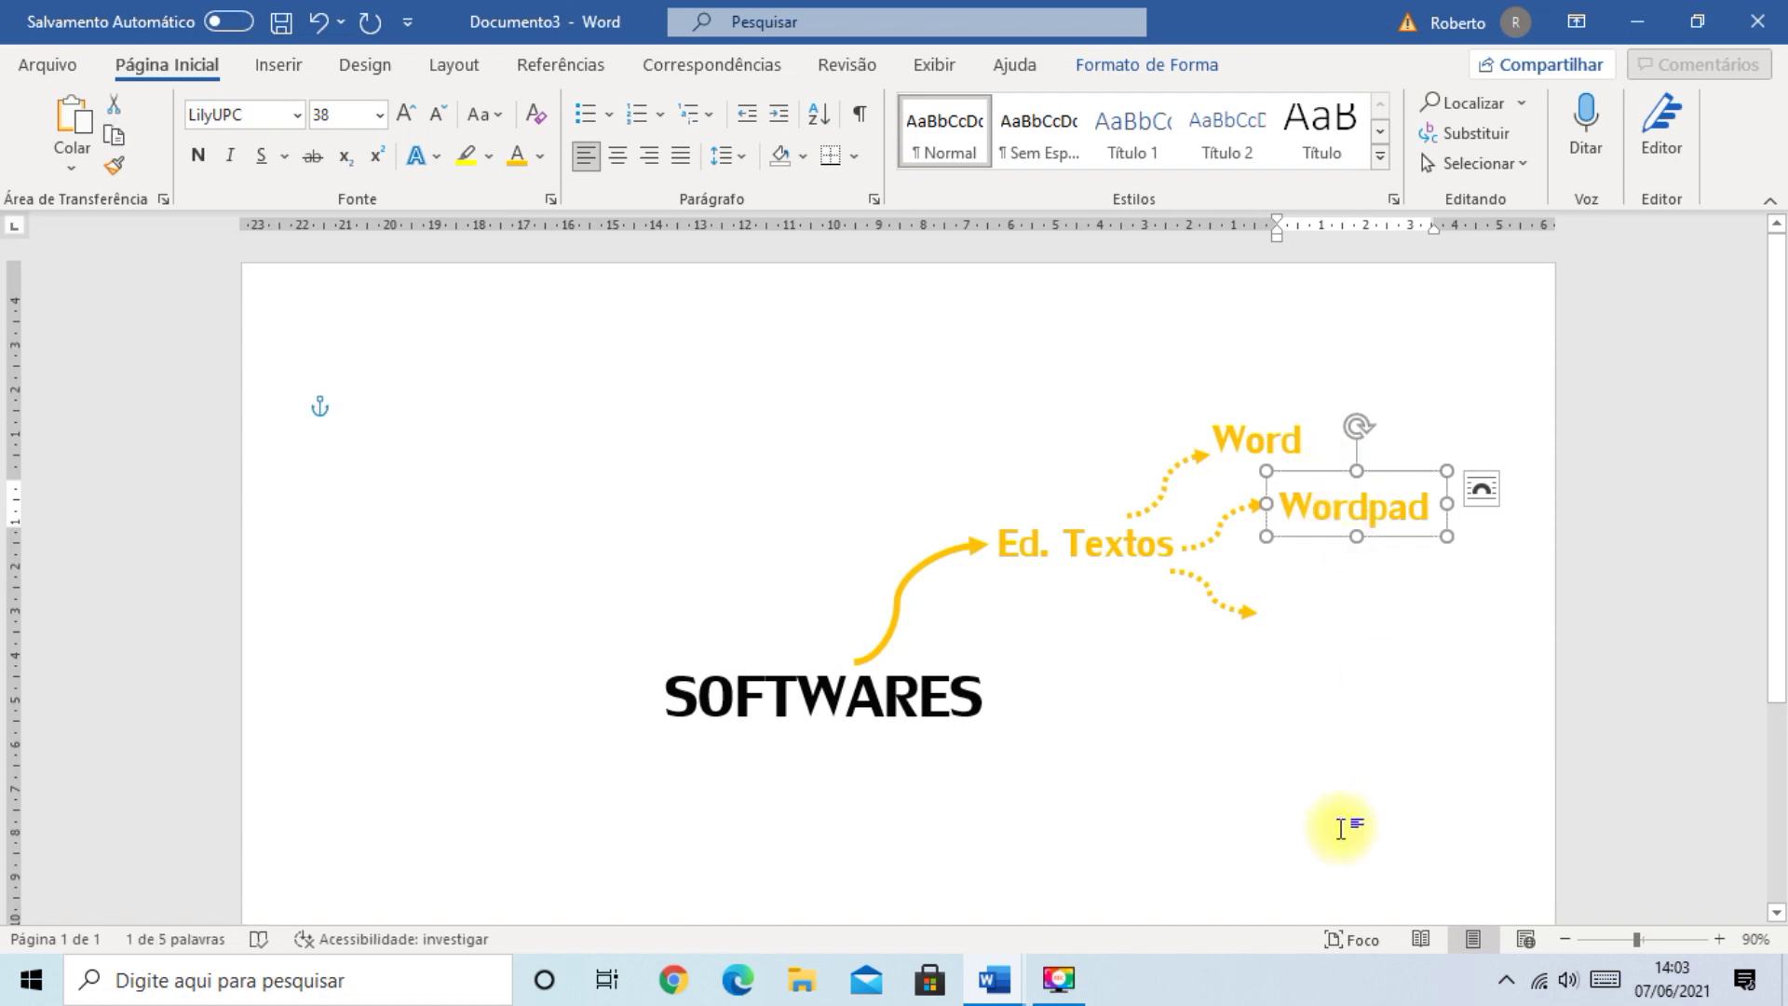
pyautogui.hotkey('ctrl', 'd')
pyautogui.moveTo(1337, 557); pyautogui.dragTo(1455, 618)
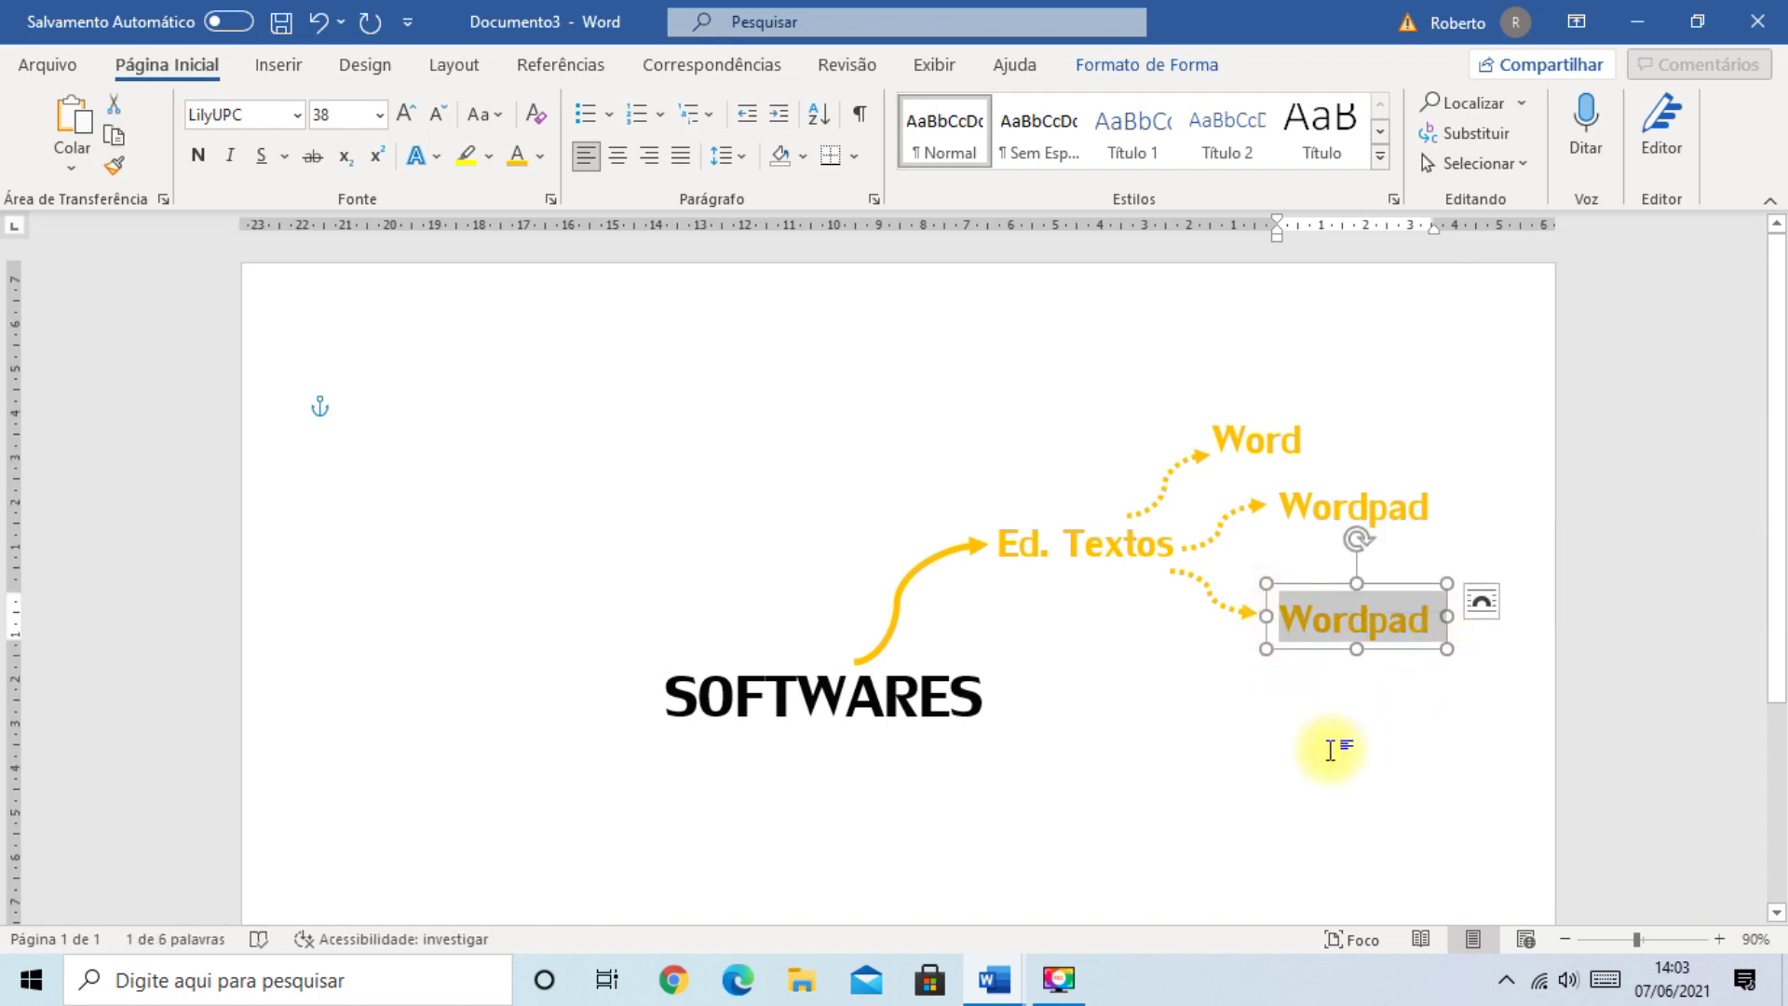
# - Change the copied label's text to Google Docs and widen its text box so the words fit on one line
pyautogui.write('Google Doc')
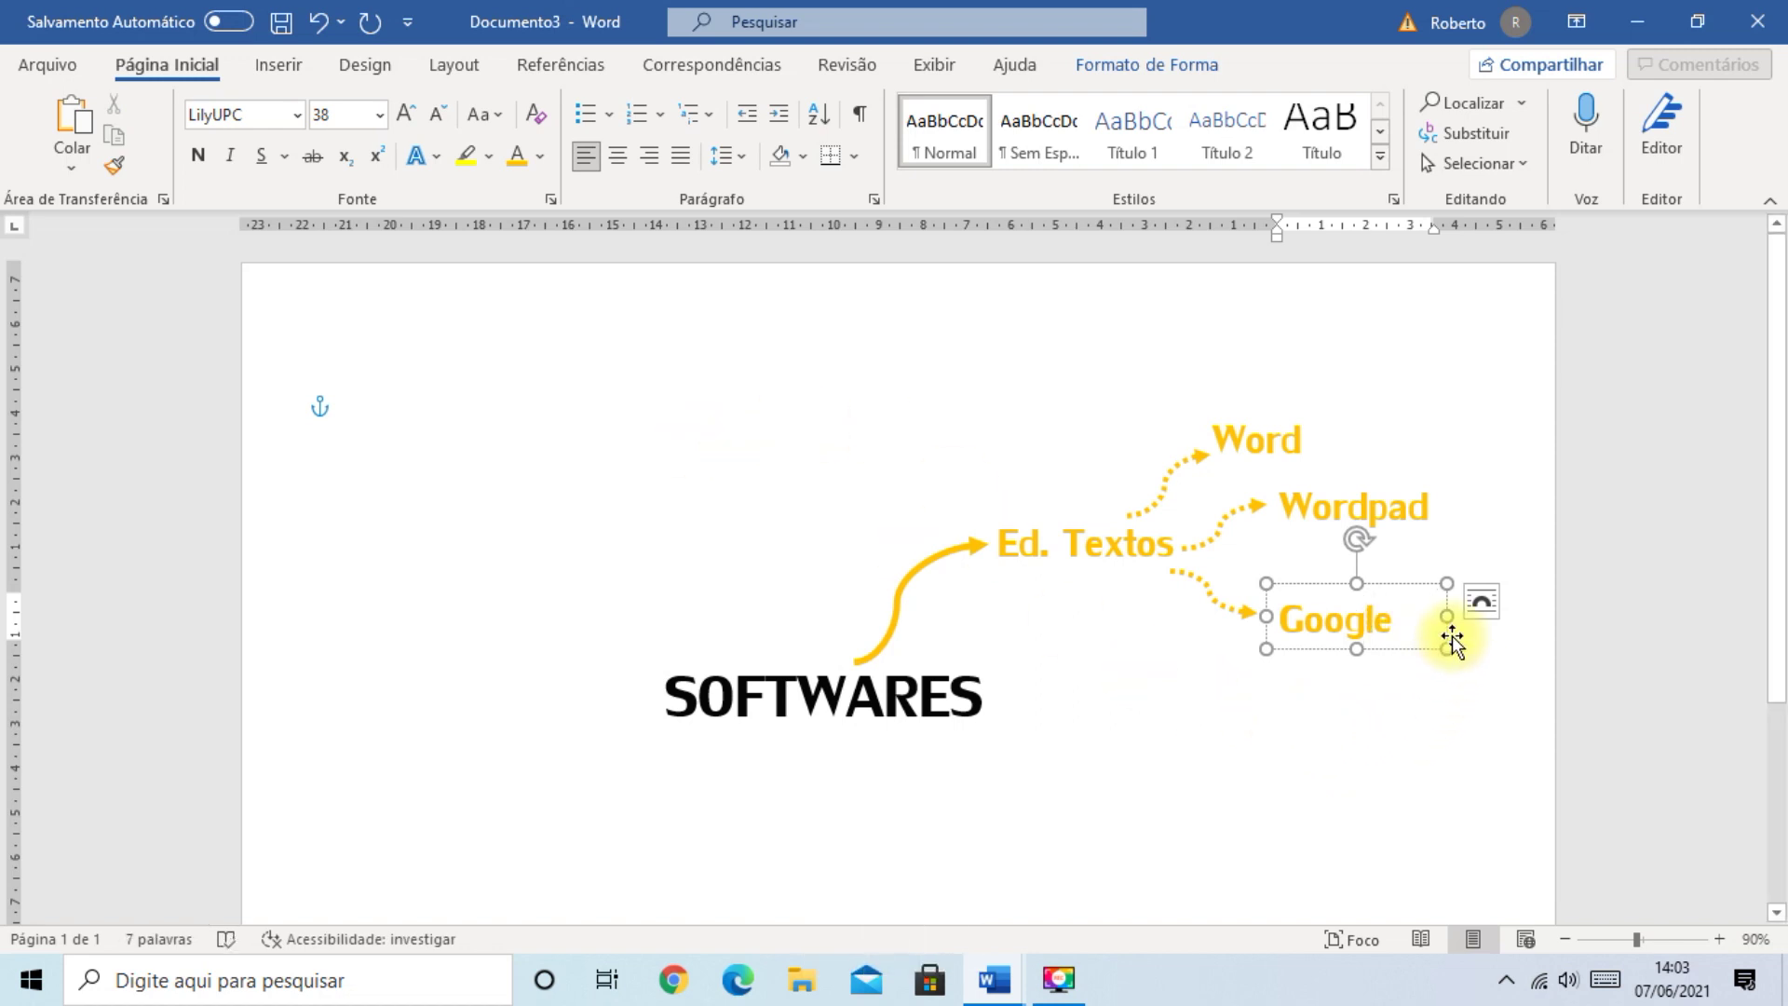
pyautogui.moveTo(1446, 617); pyautogui.dragTo(1509, 619)
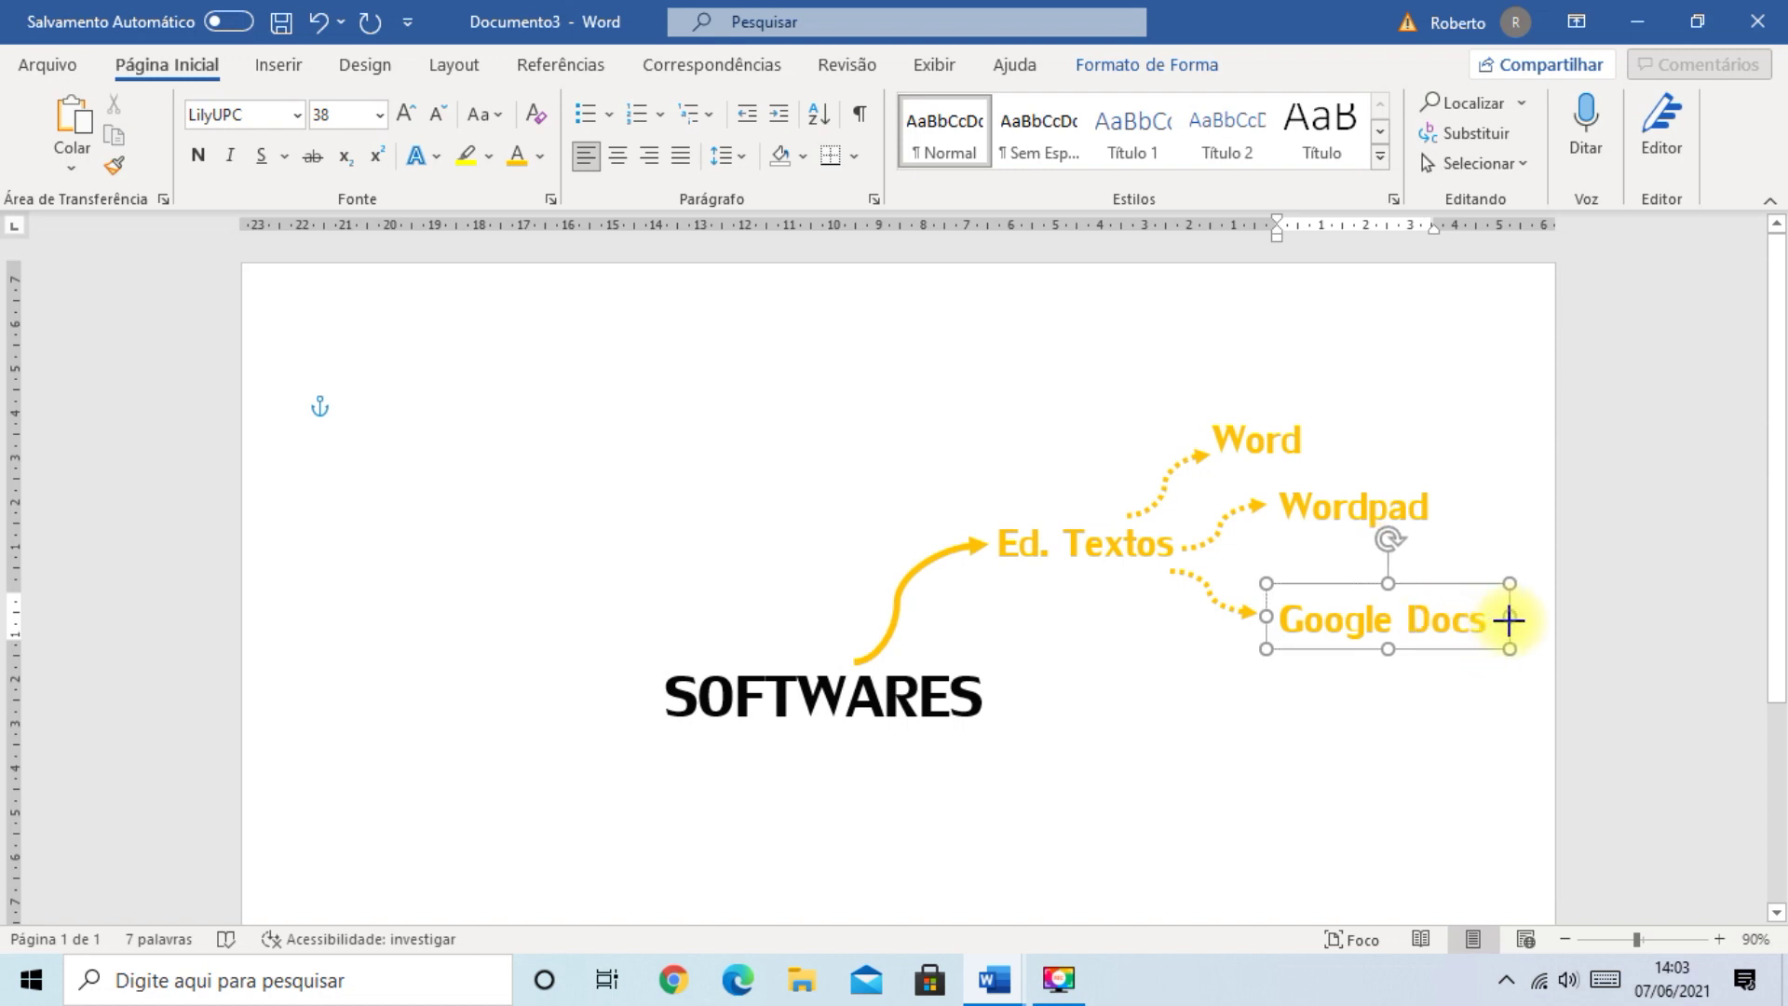
pyautogui.click(1393, 711)
pyautogui.click(1345, 620)
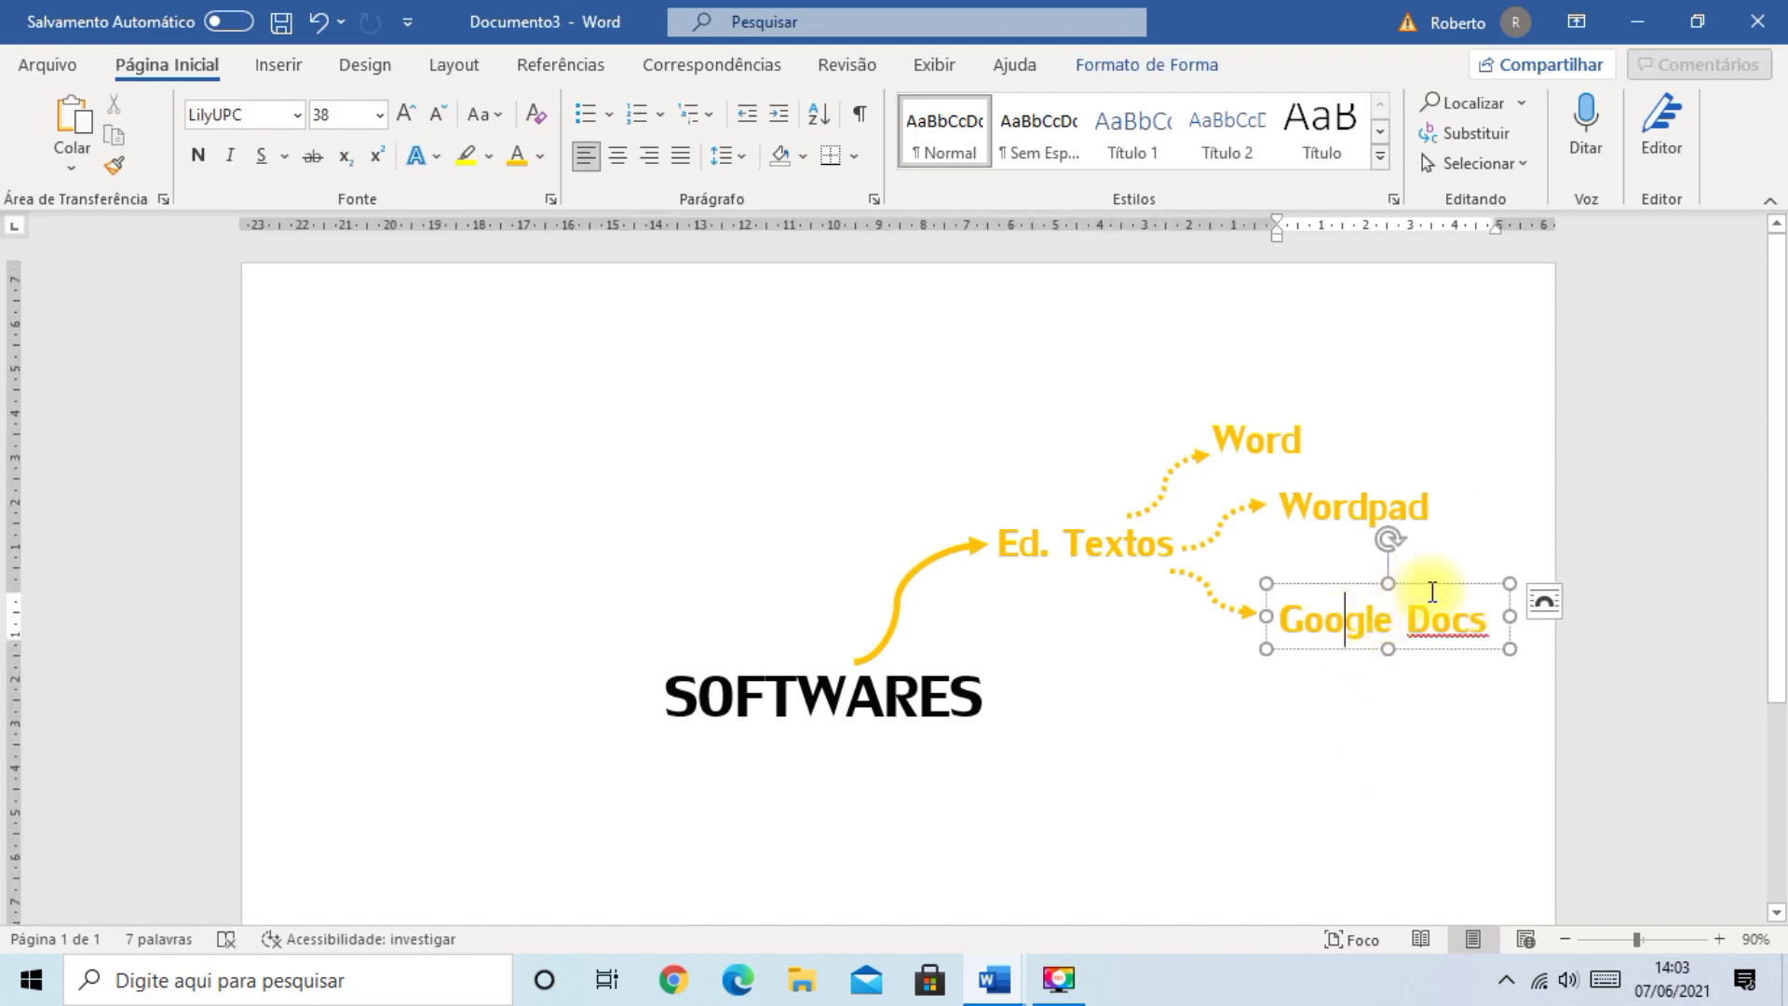
pyautogui.click(1290, 730)
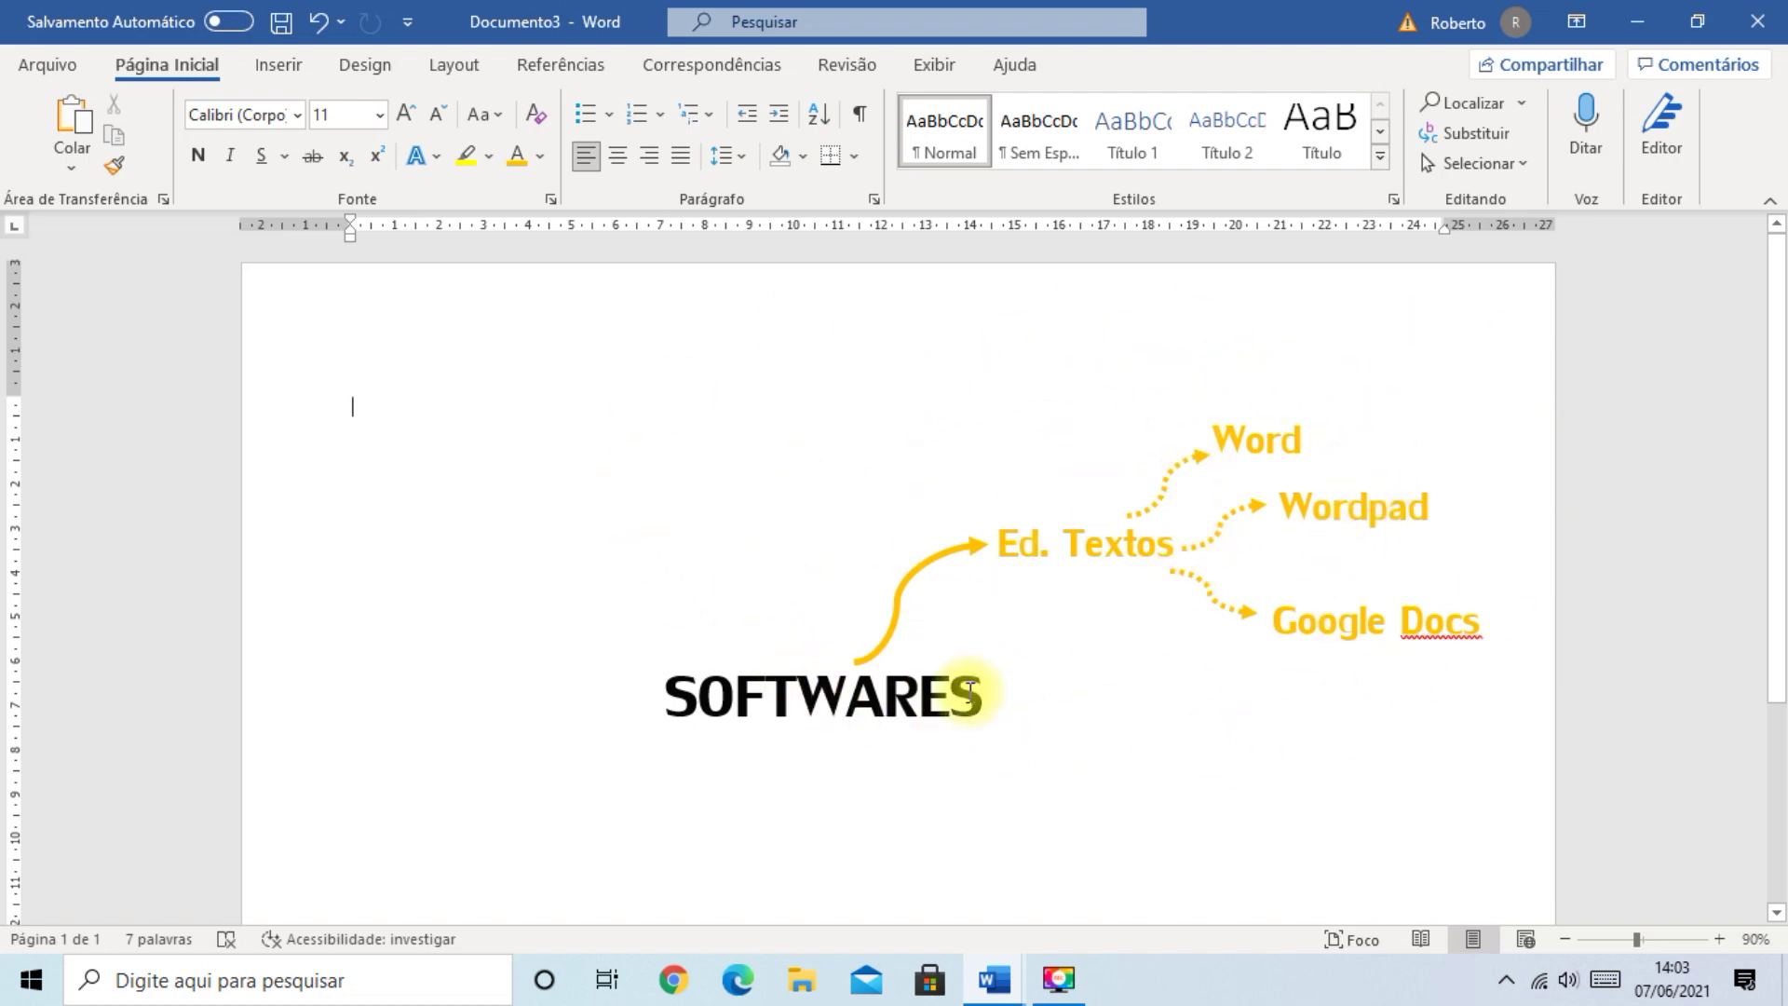
# - Duplicate the solid curved arrow leading to Ed. Textos and place the copy above the first letters of SOFTWARES
pyautogui.click(907, 572)
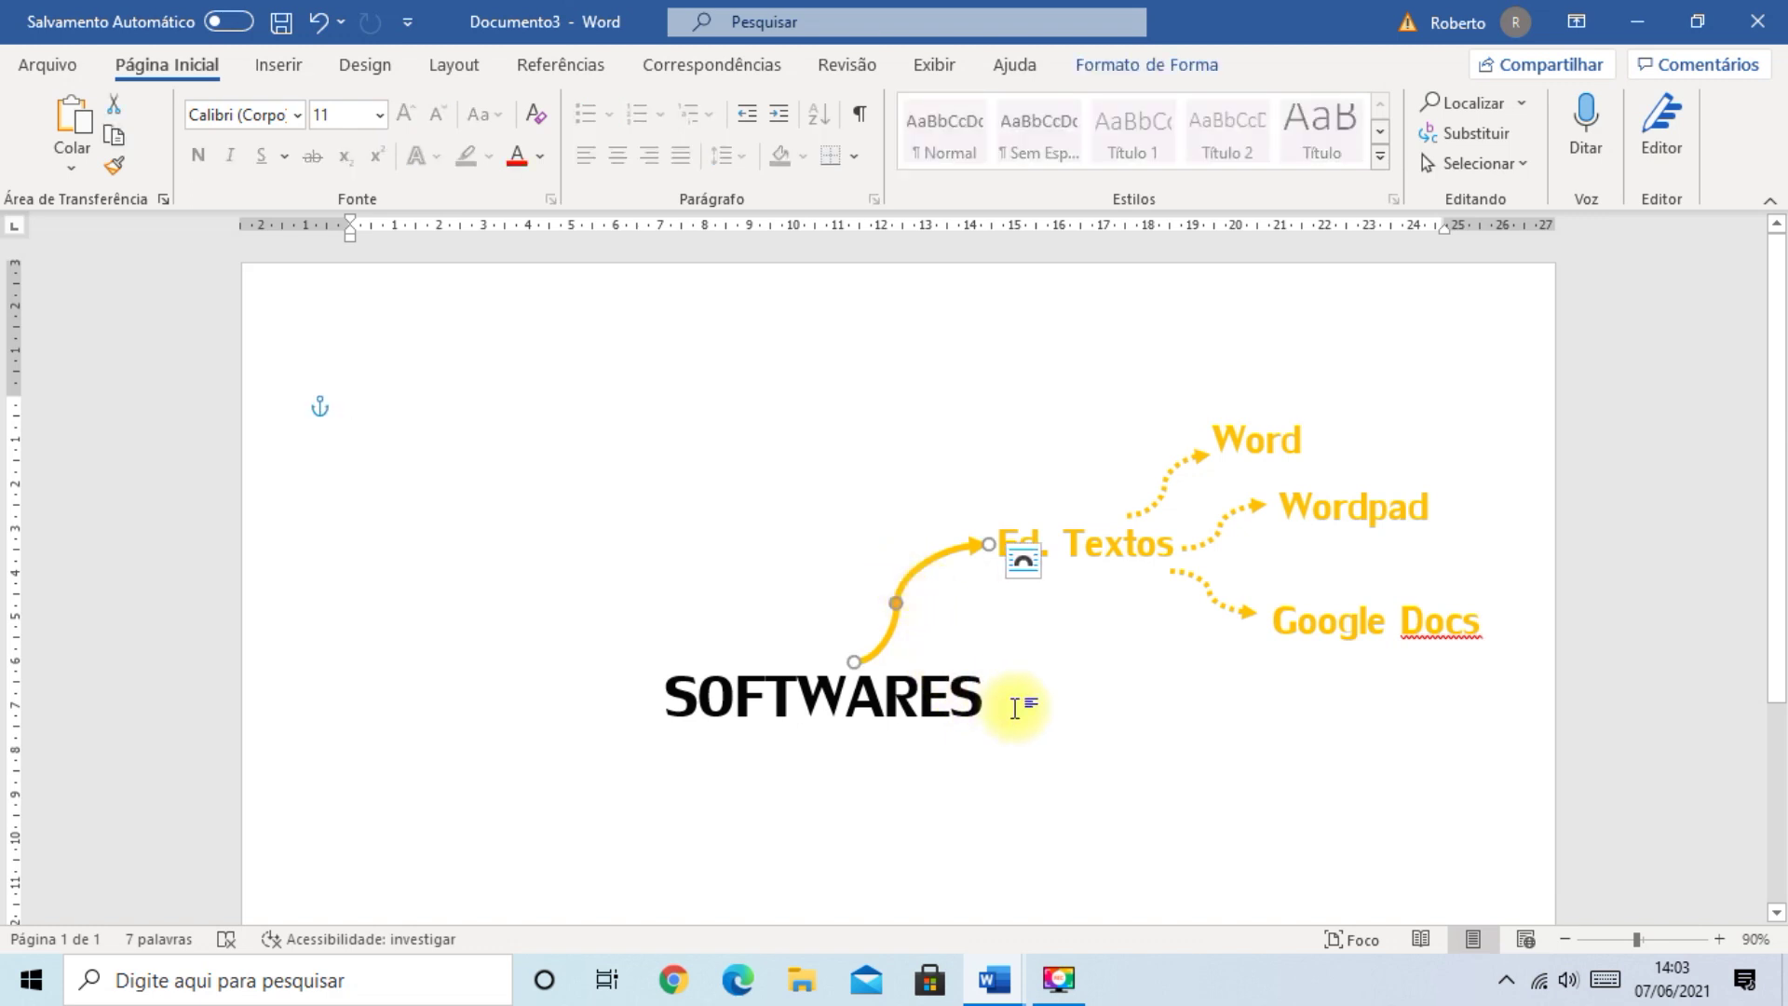
pyautogui.hotkey('ctrl', 'd')
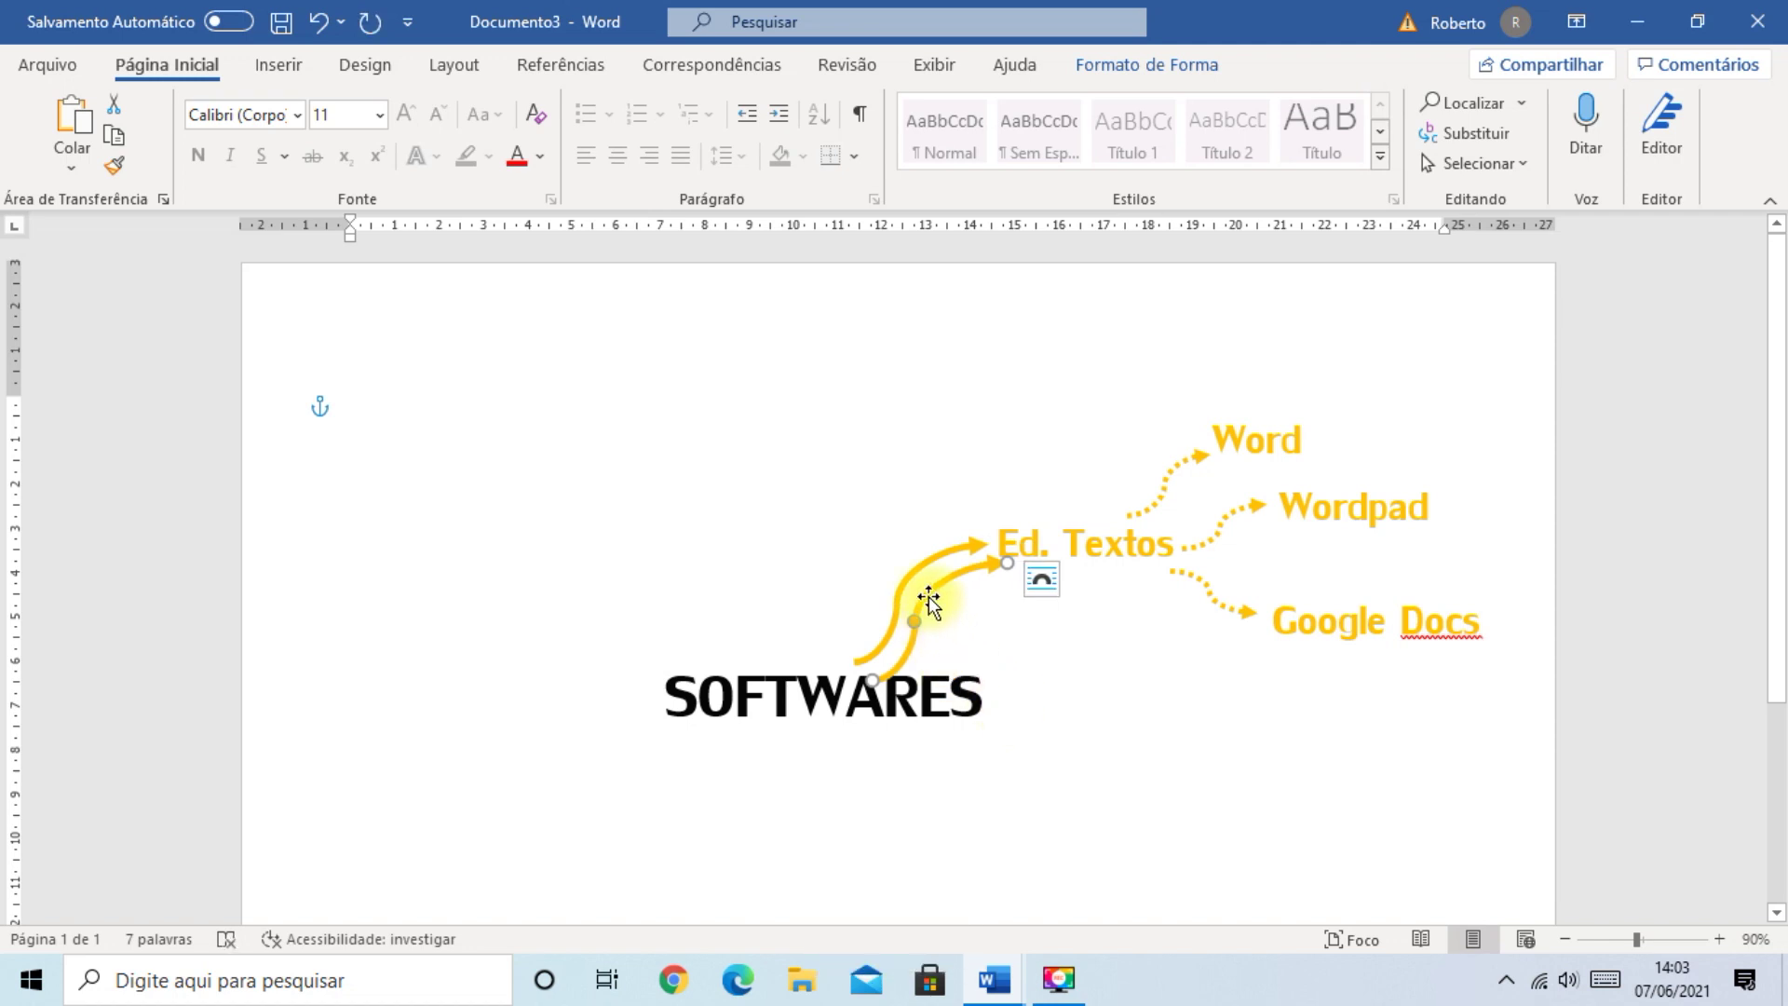
pyautogui.moveTo(929, 596); pyautogui.dragTo(762, 572)
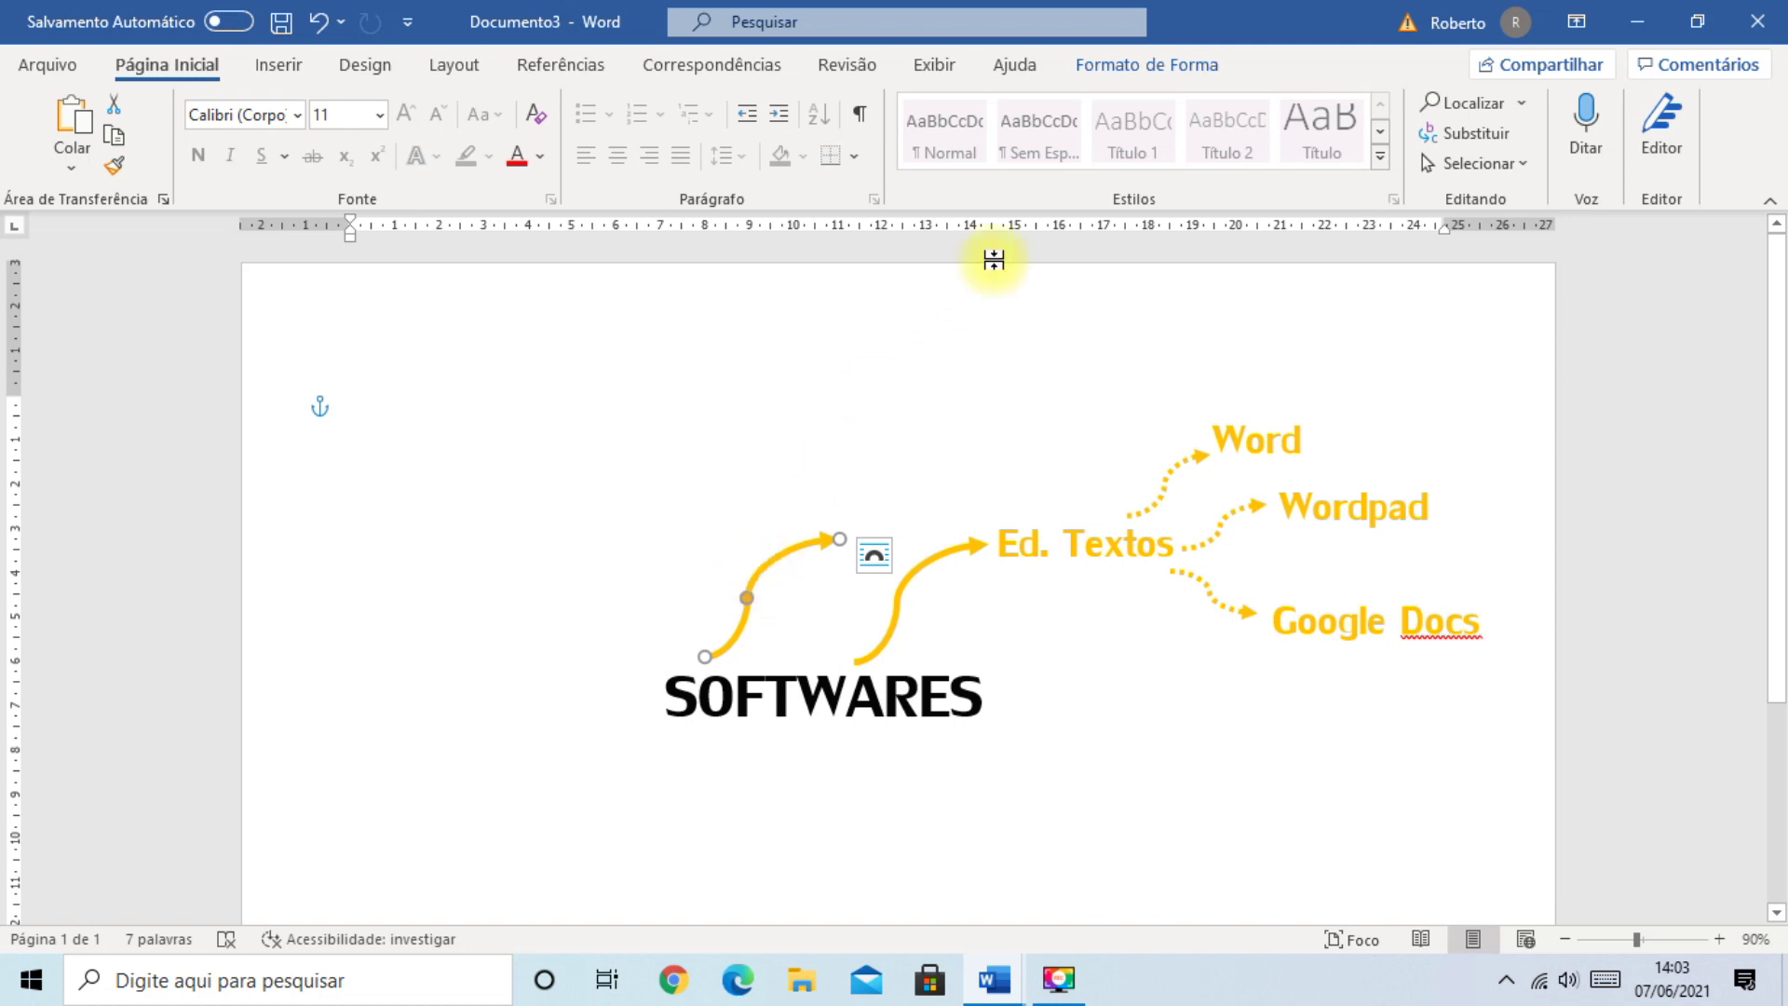
# - Flip the copied solid arrow horizontally and shift it slightly away from the original arrow, keeping it above the SOFTWARES title
pyautogui.click(1154, 72)
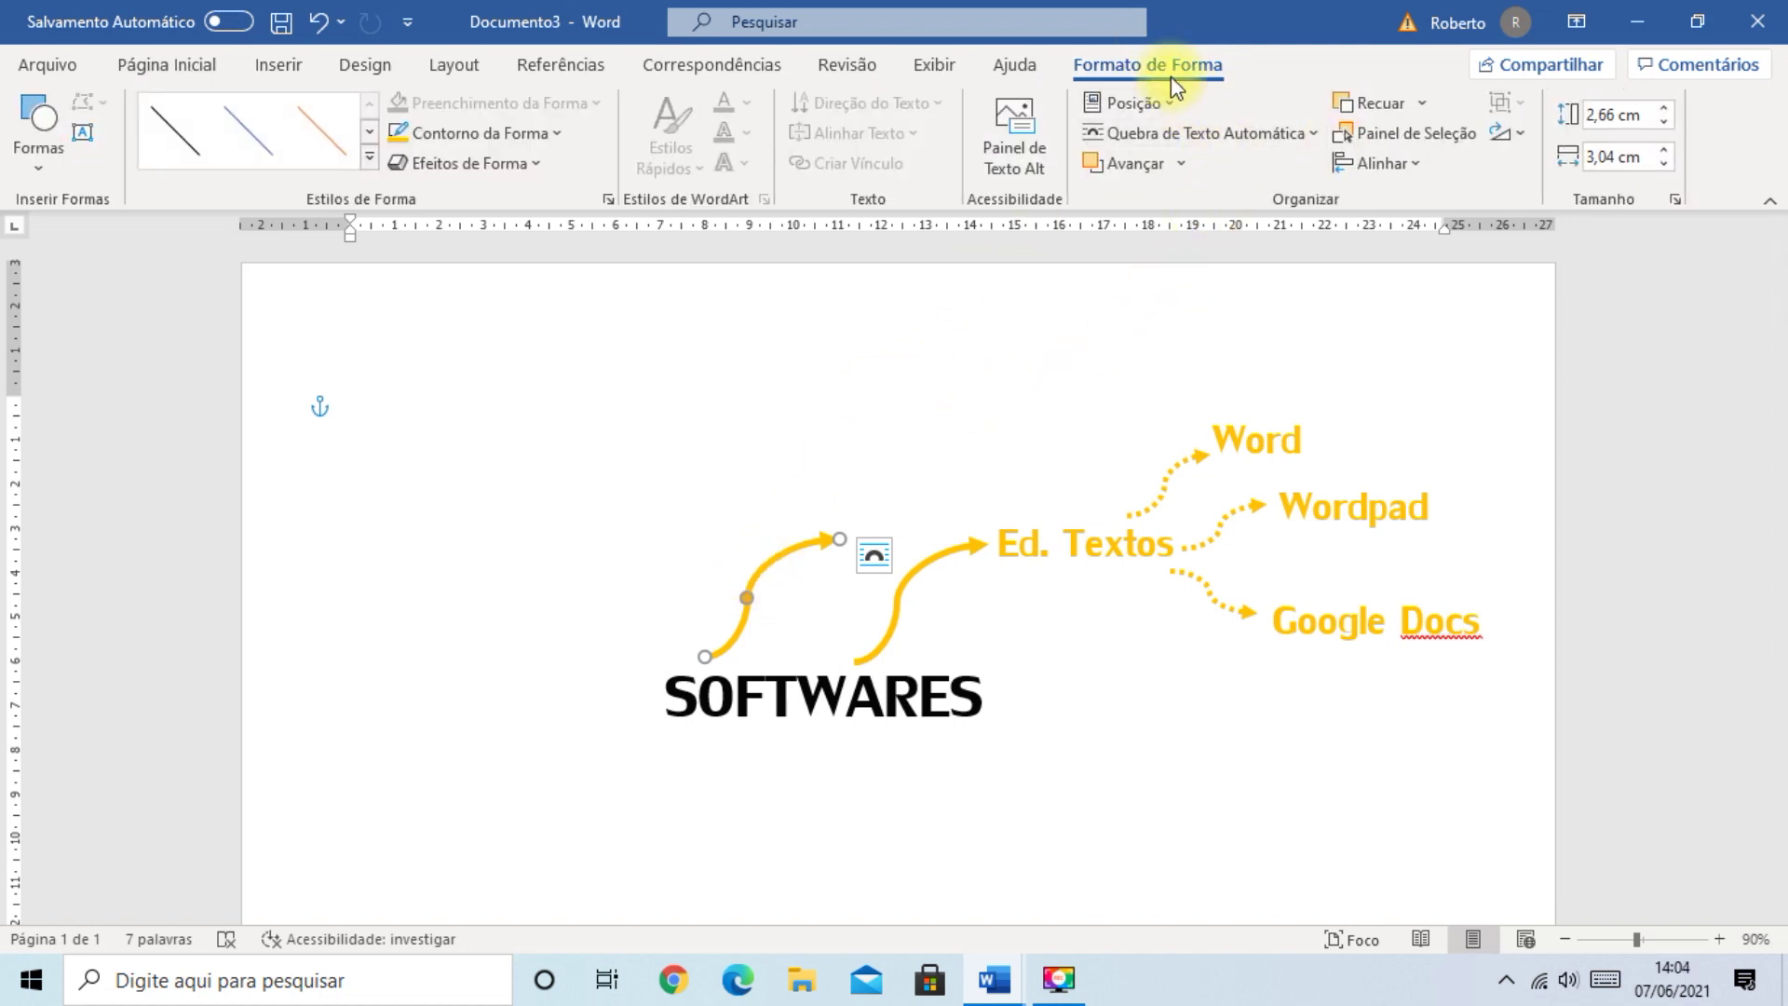
pyautogui.click(718, 710)
pyautogui.click(765, 572)
pyautogui.click(1520, 135)
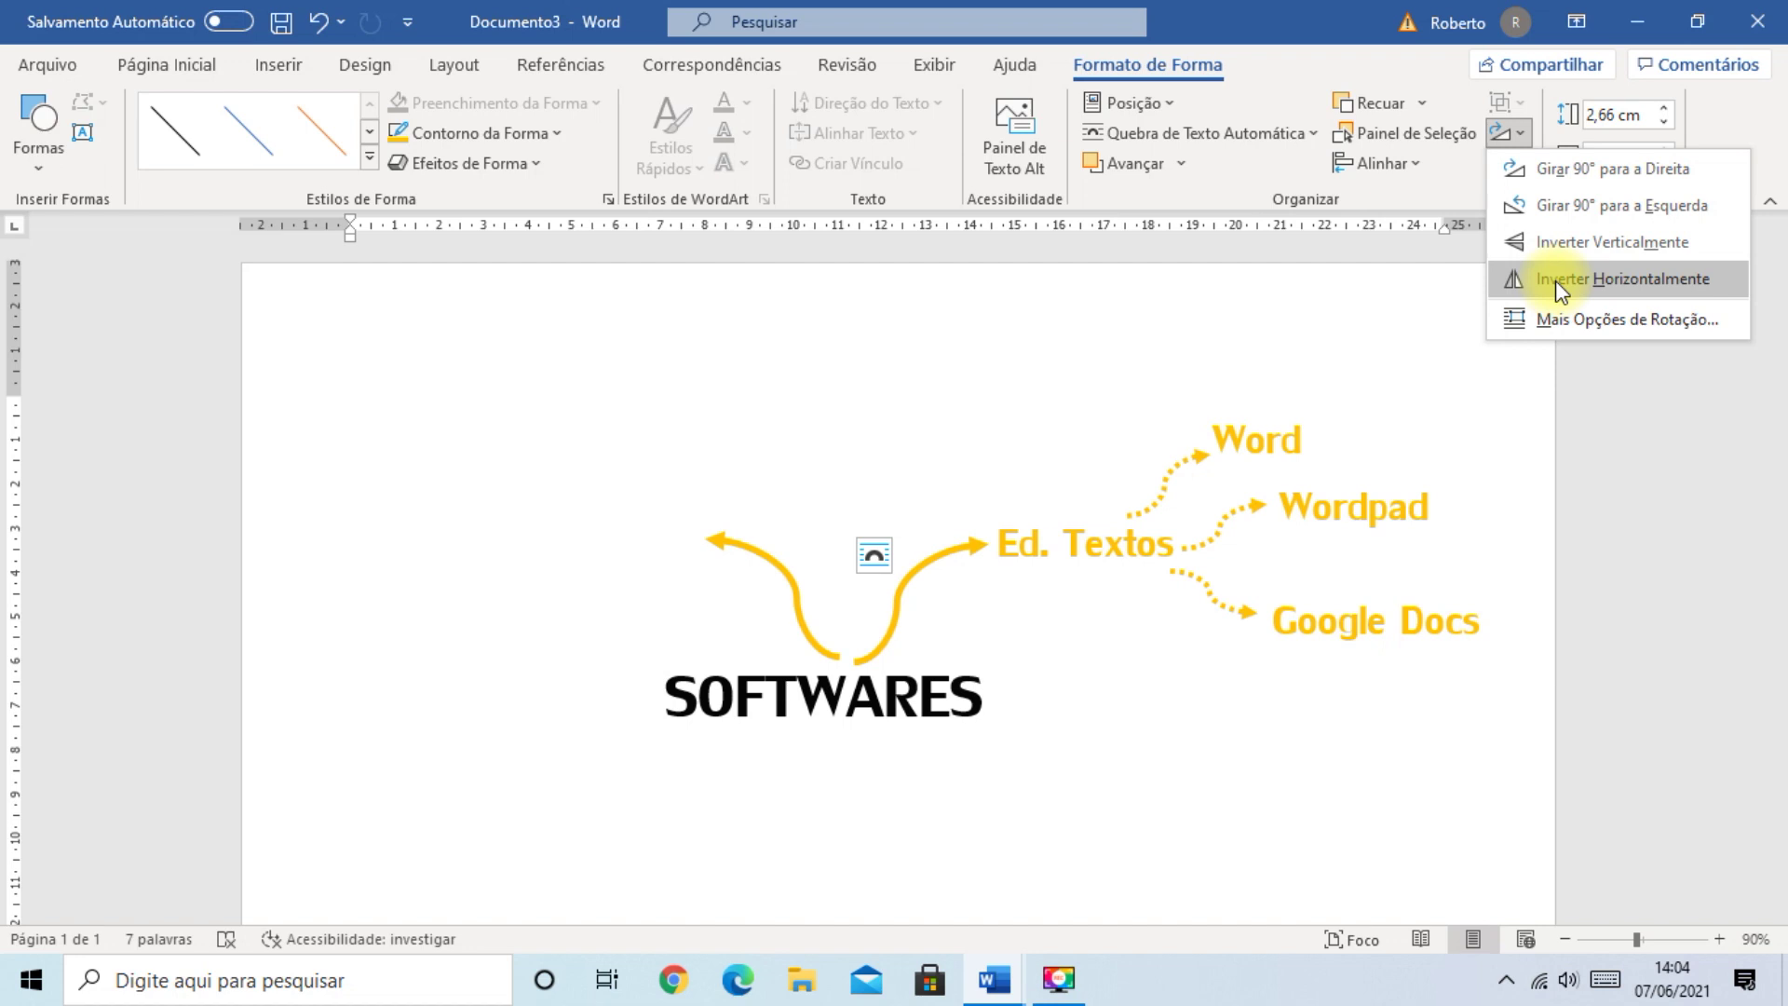
pyautogui.click(1555, 281)
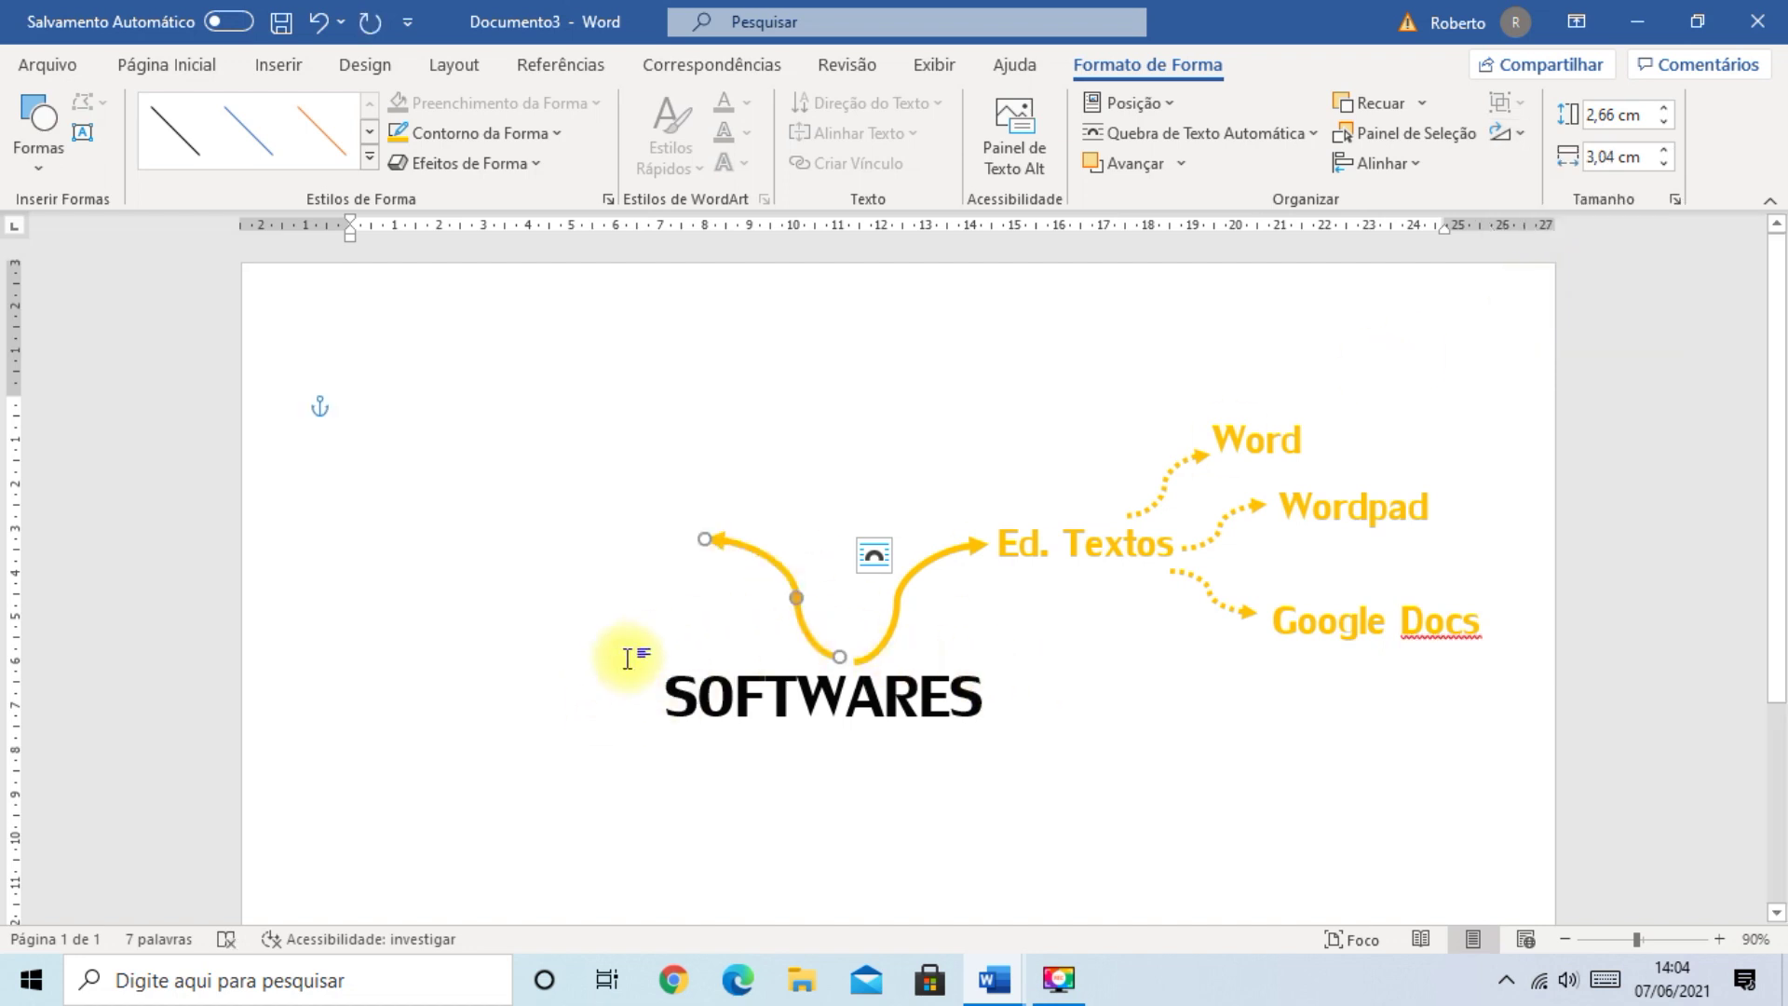
pyautogui.moveTo(801, 638); pyautogui.dragTo(772, 627)
pyautogui.click(427, 539)
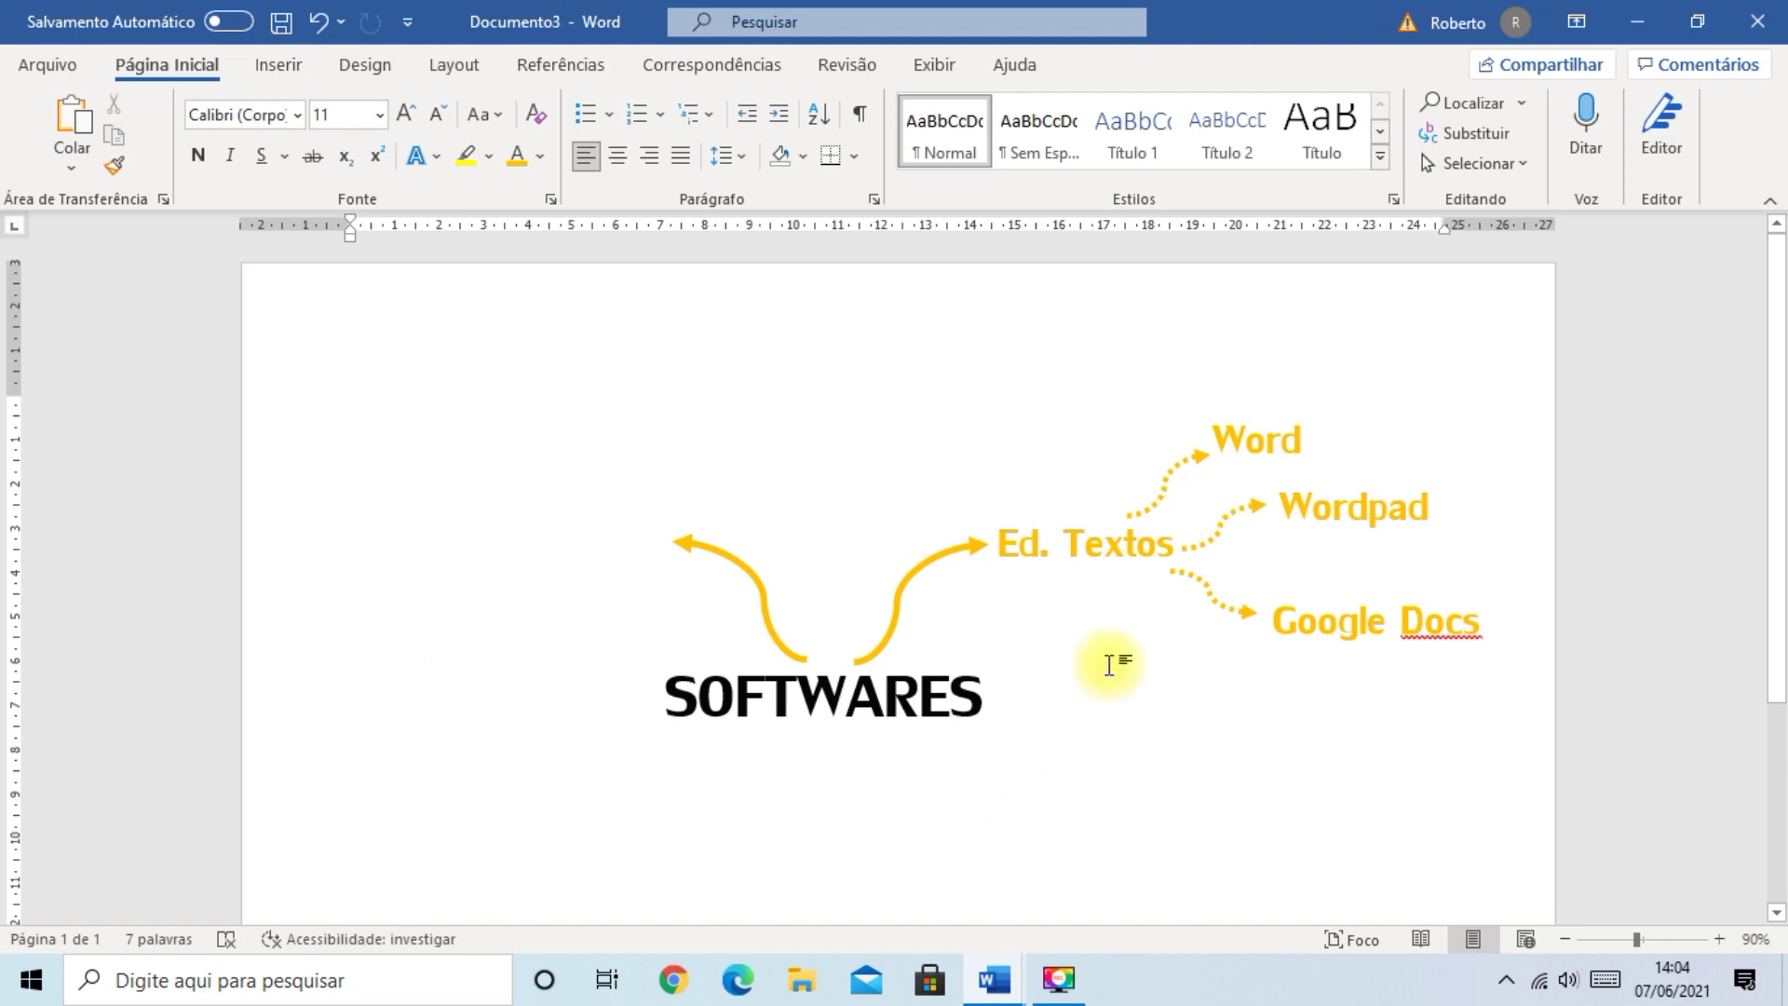
# - Duplicate the Ed. Textos text box and place the copy at the tip of the flipped arrow
pyautogui.click(1016, 543)
pyautogui.click(1053, 508)
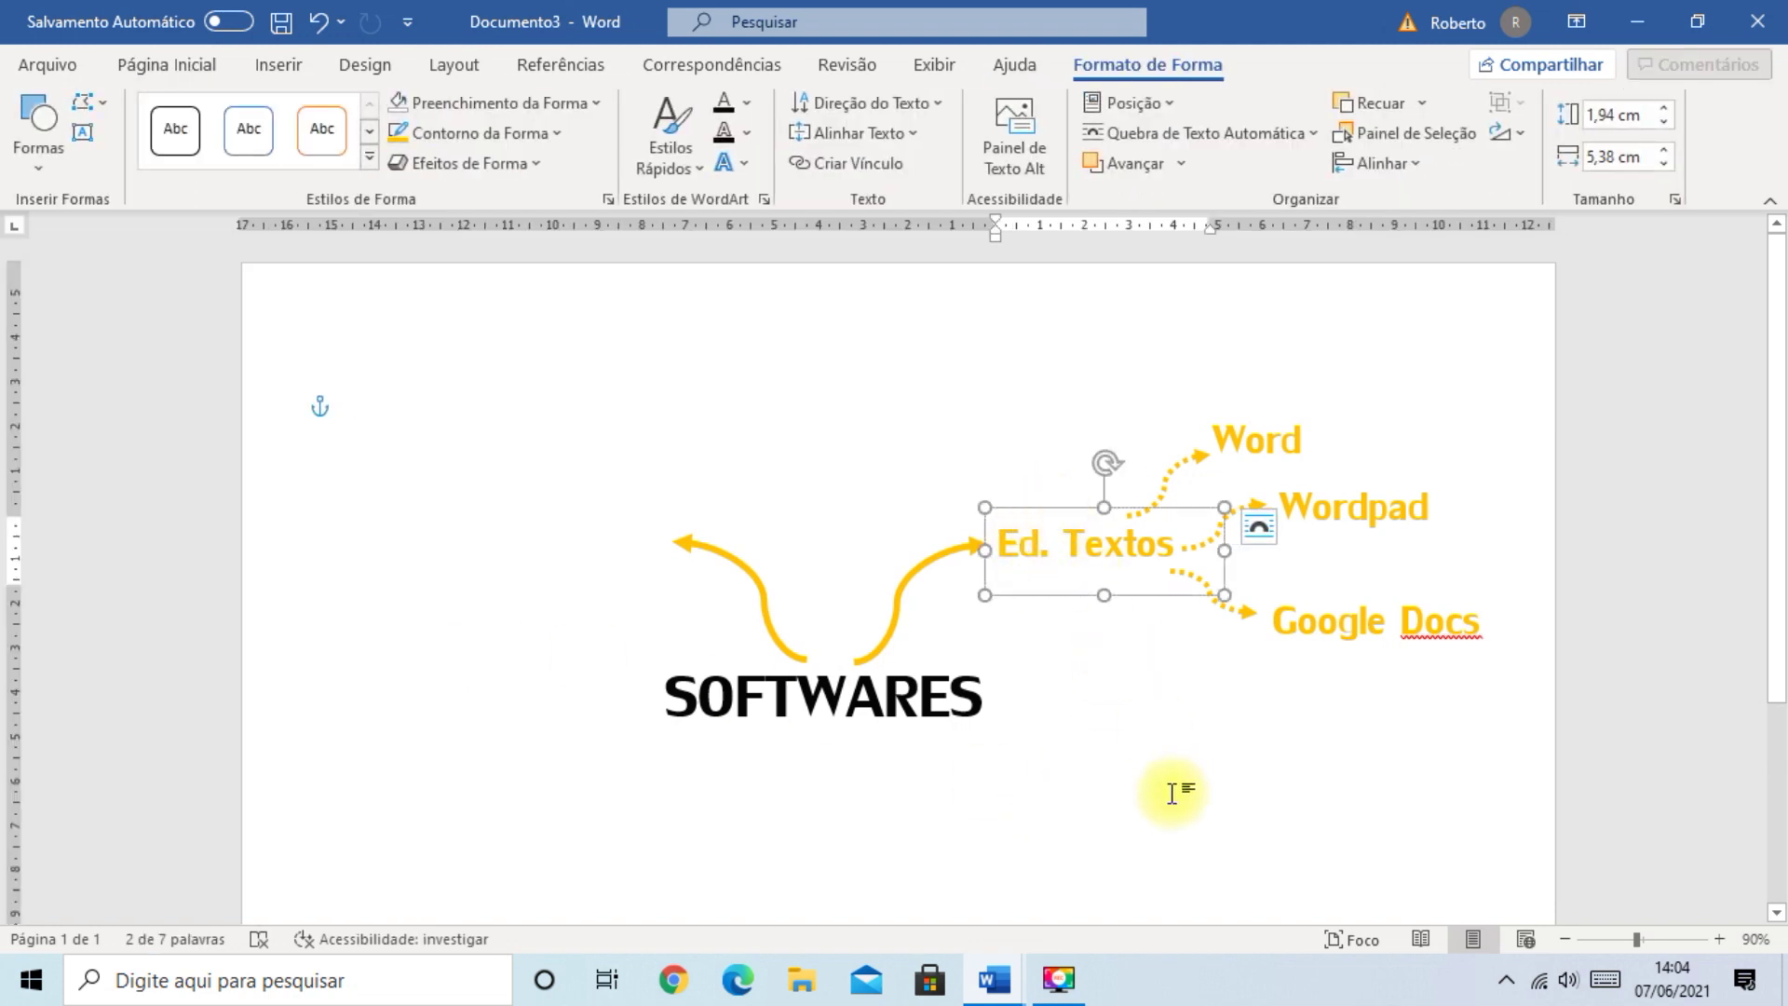
pyautogui.hotkey('ctrl', 'd')
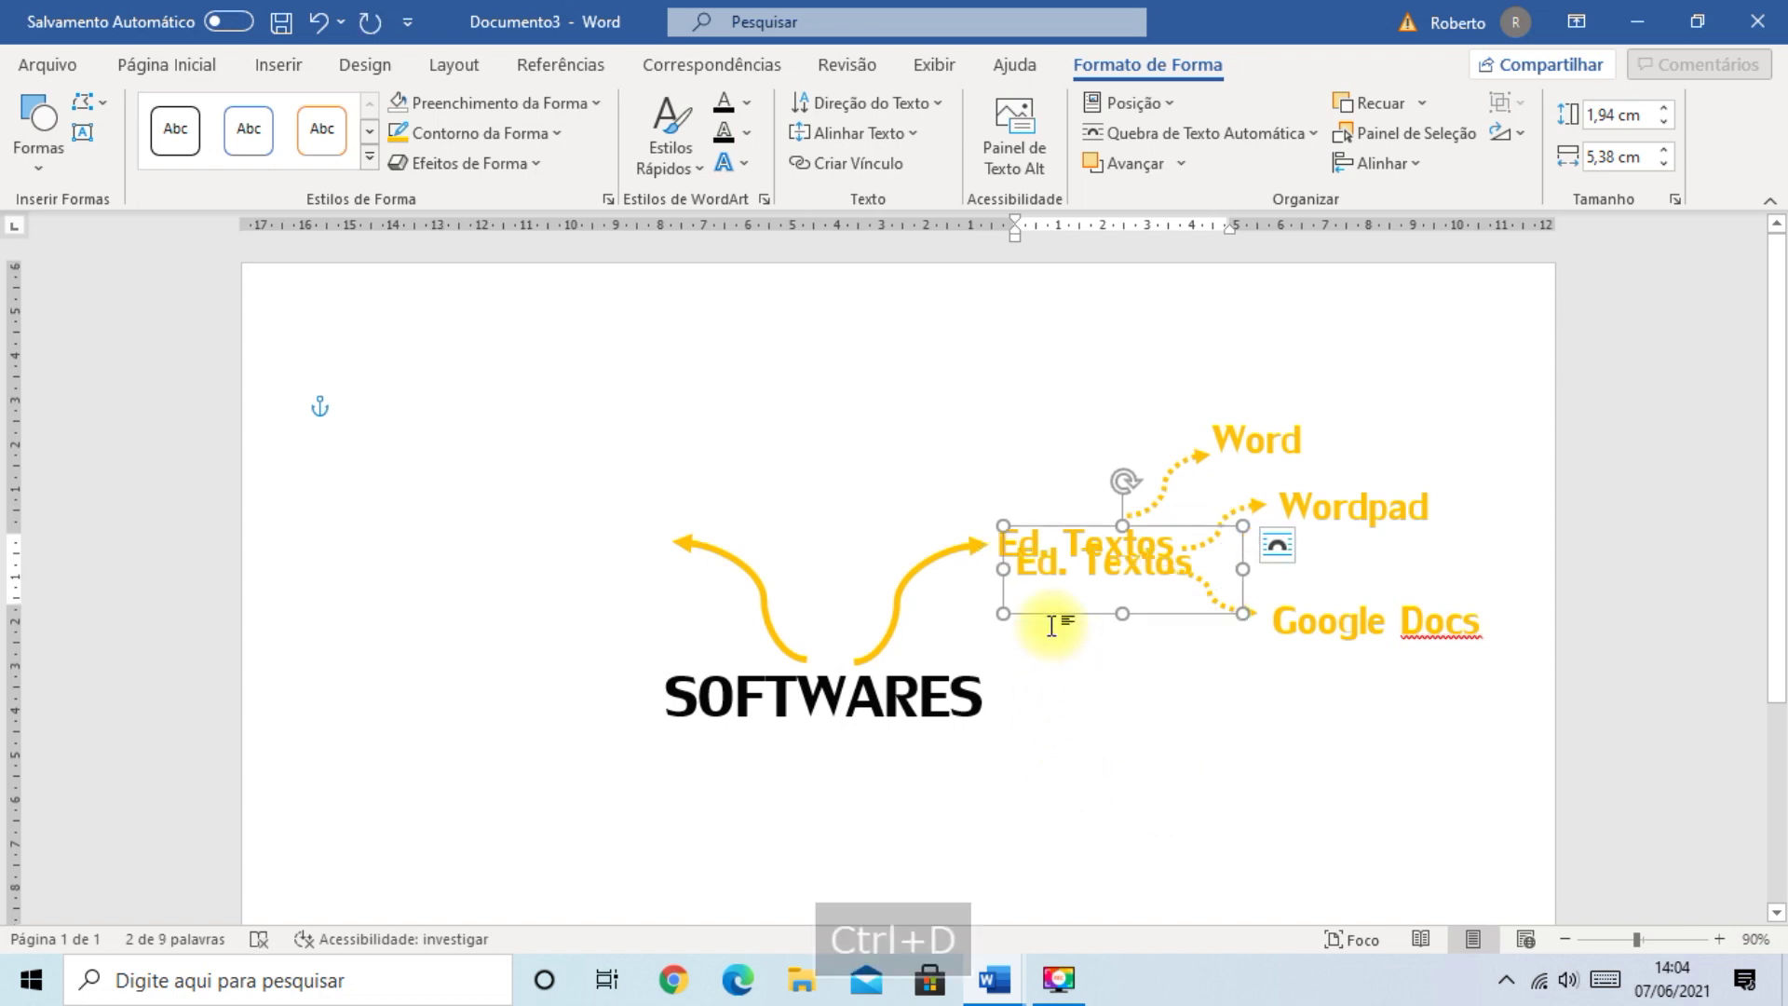
pyautogui.moveTo(1052, 620); pyautogui.dragTo(523, 592)
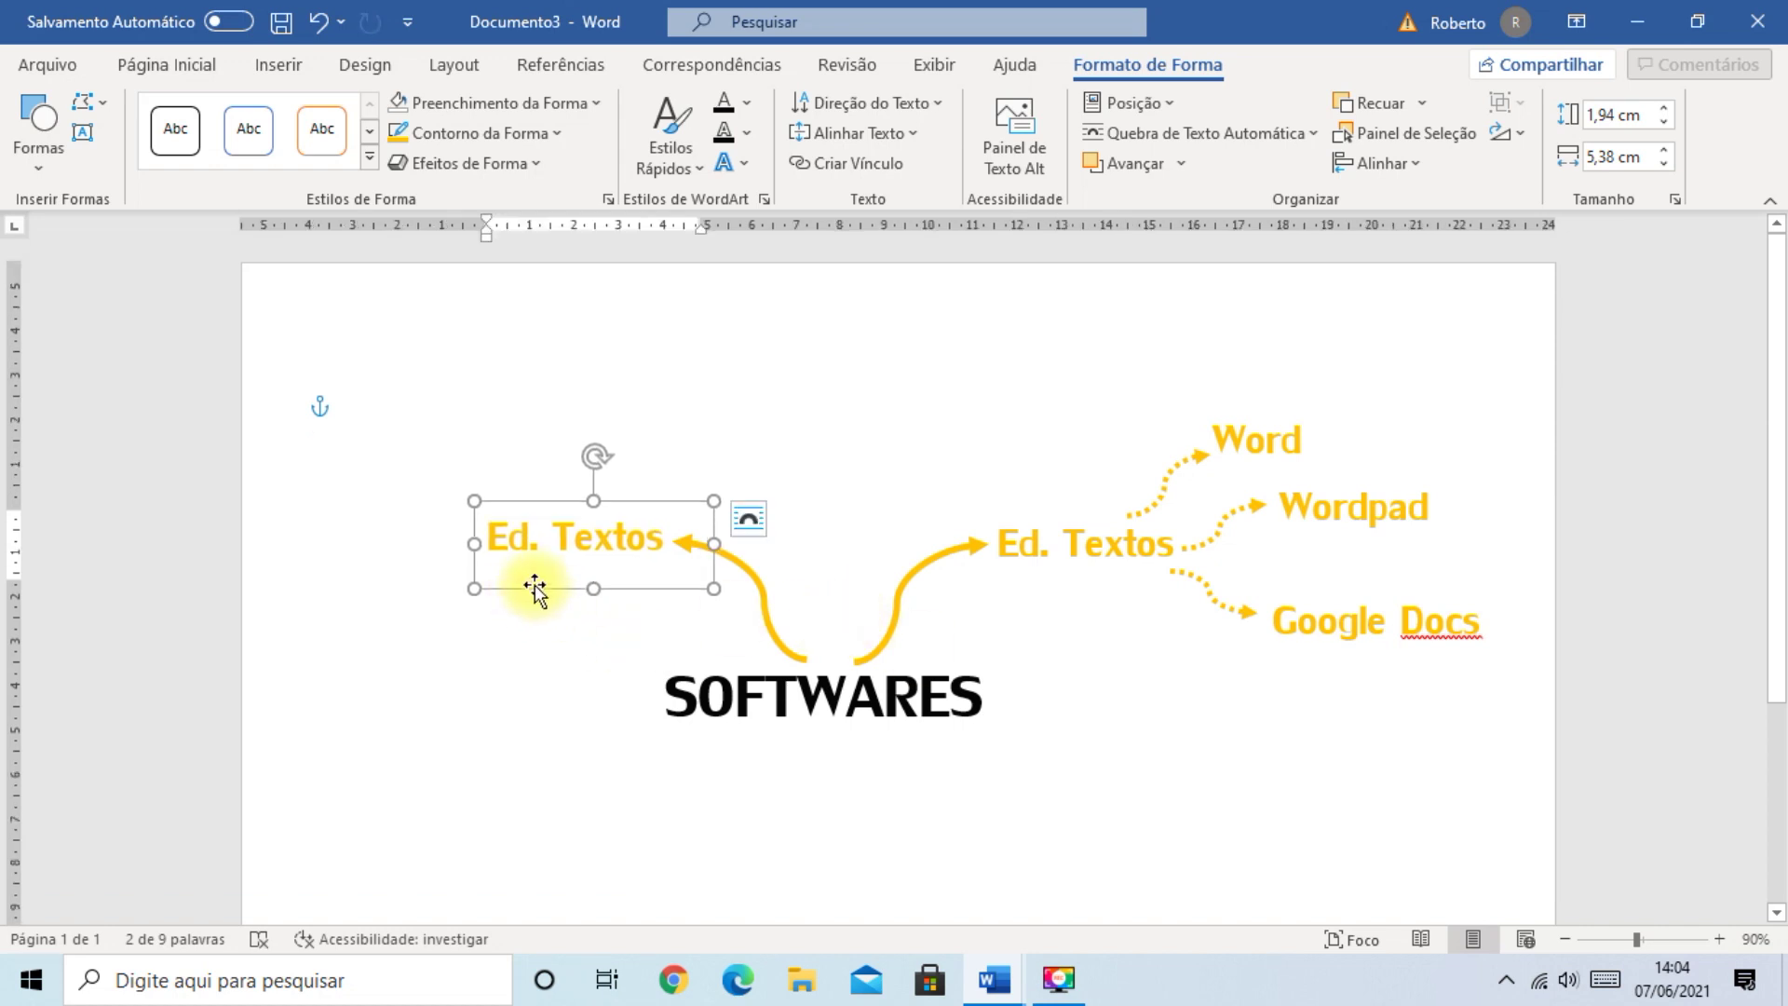
# - Replace the copied label's text with Reun. Online and reposition its text box beside the flipped arrow's tip
pyautogui.moveTo(489, 538); pyautogui.dragTo(684, 566)
pyautogui.write('Reun.')
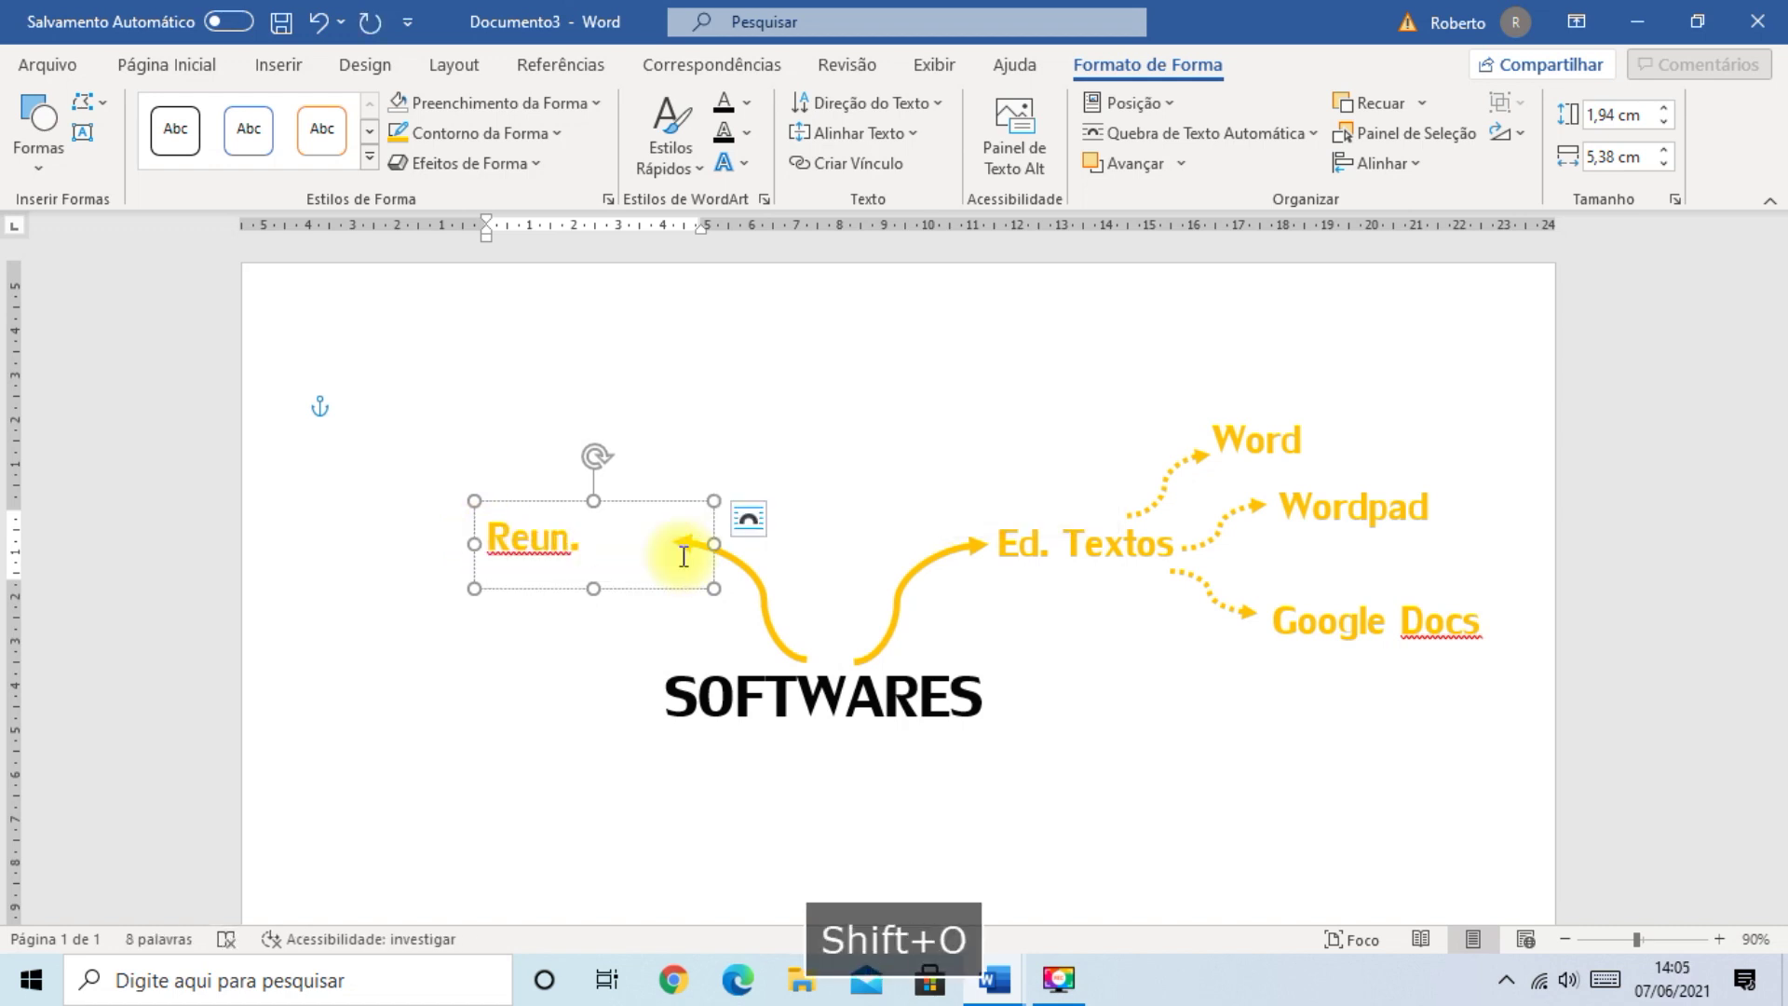
pyautogui.write(' Online')
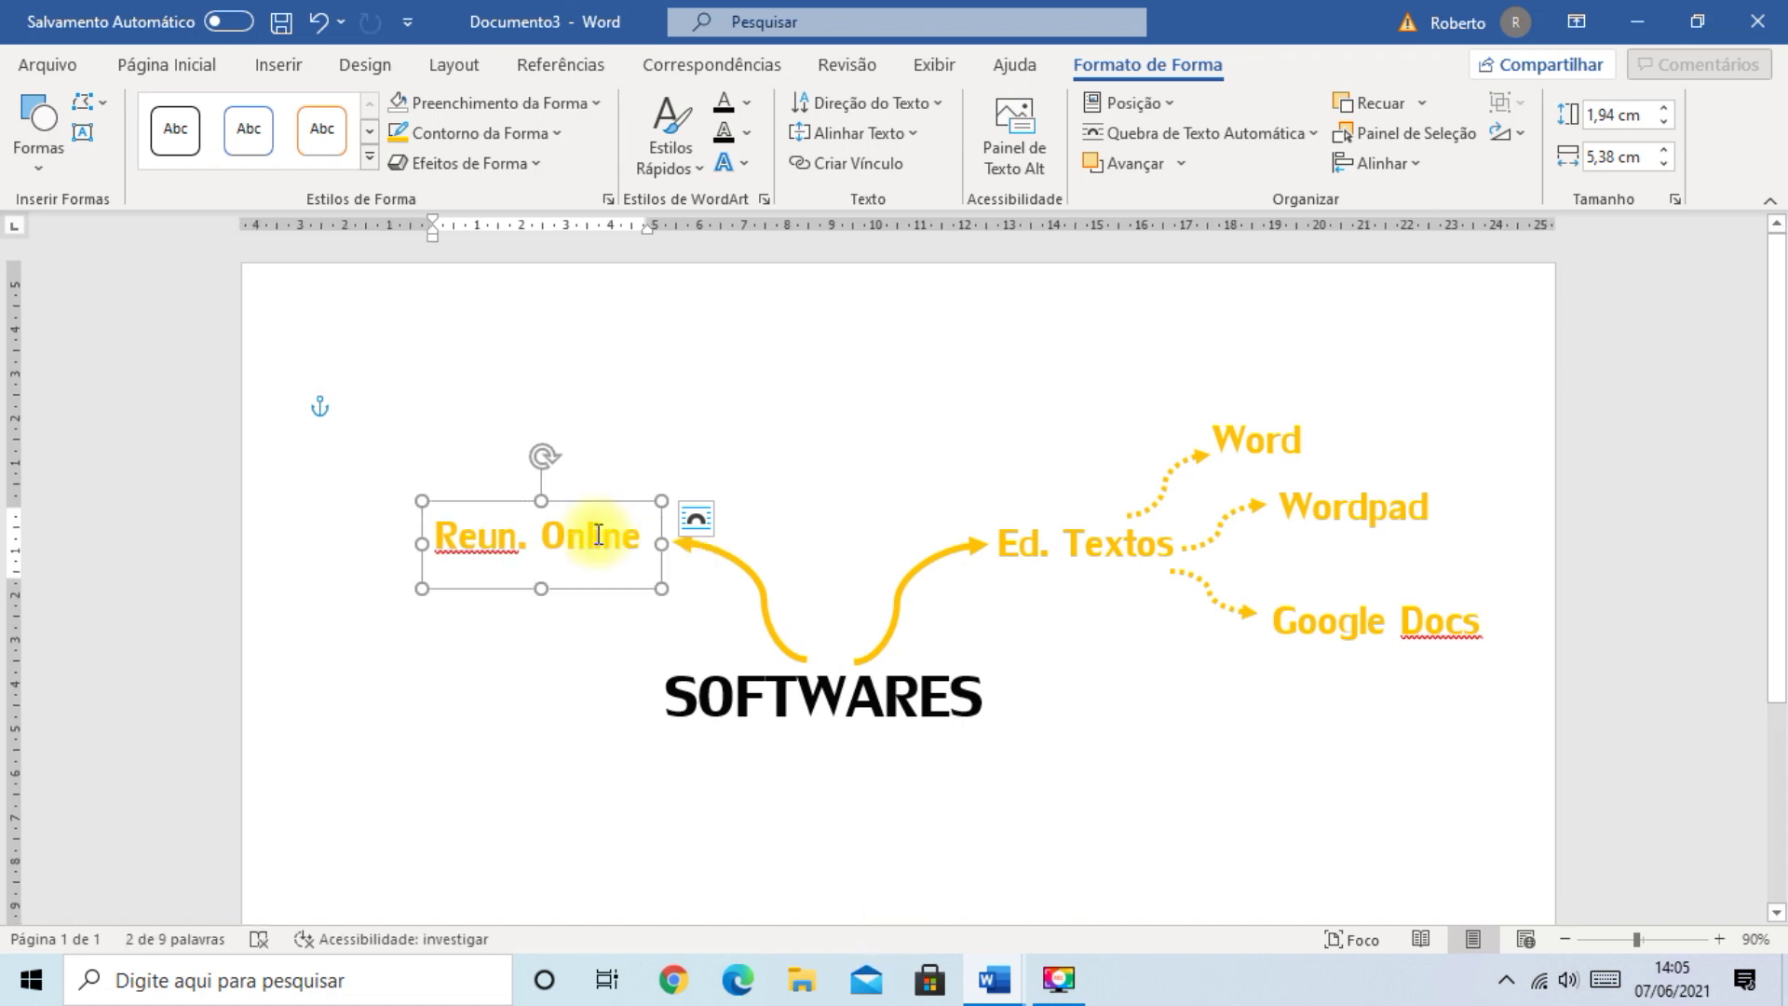
pyautogui.moveTo(605, 503); pyautogui.dragTo(627, 498)
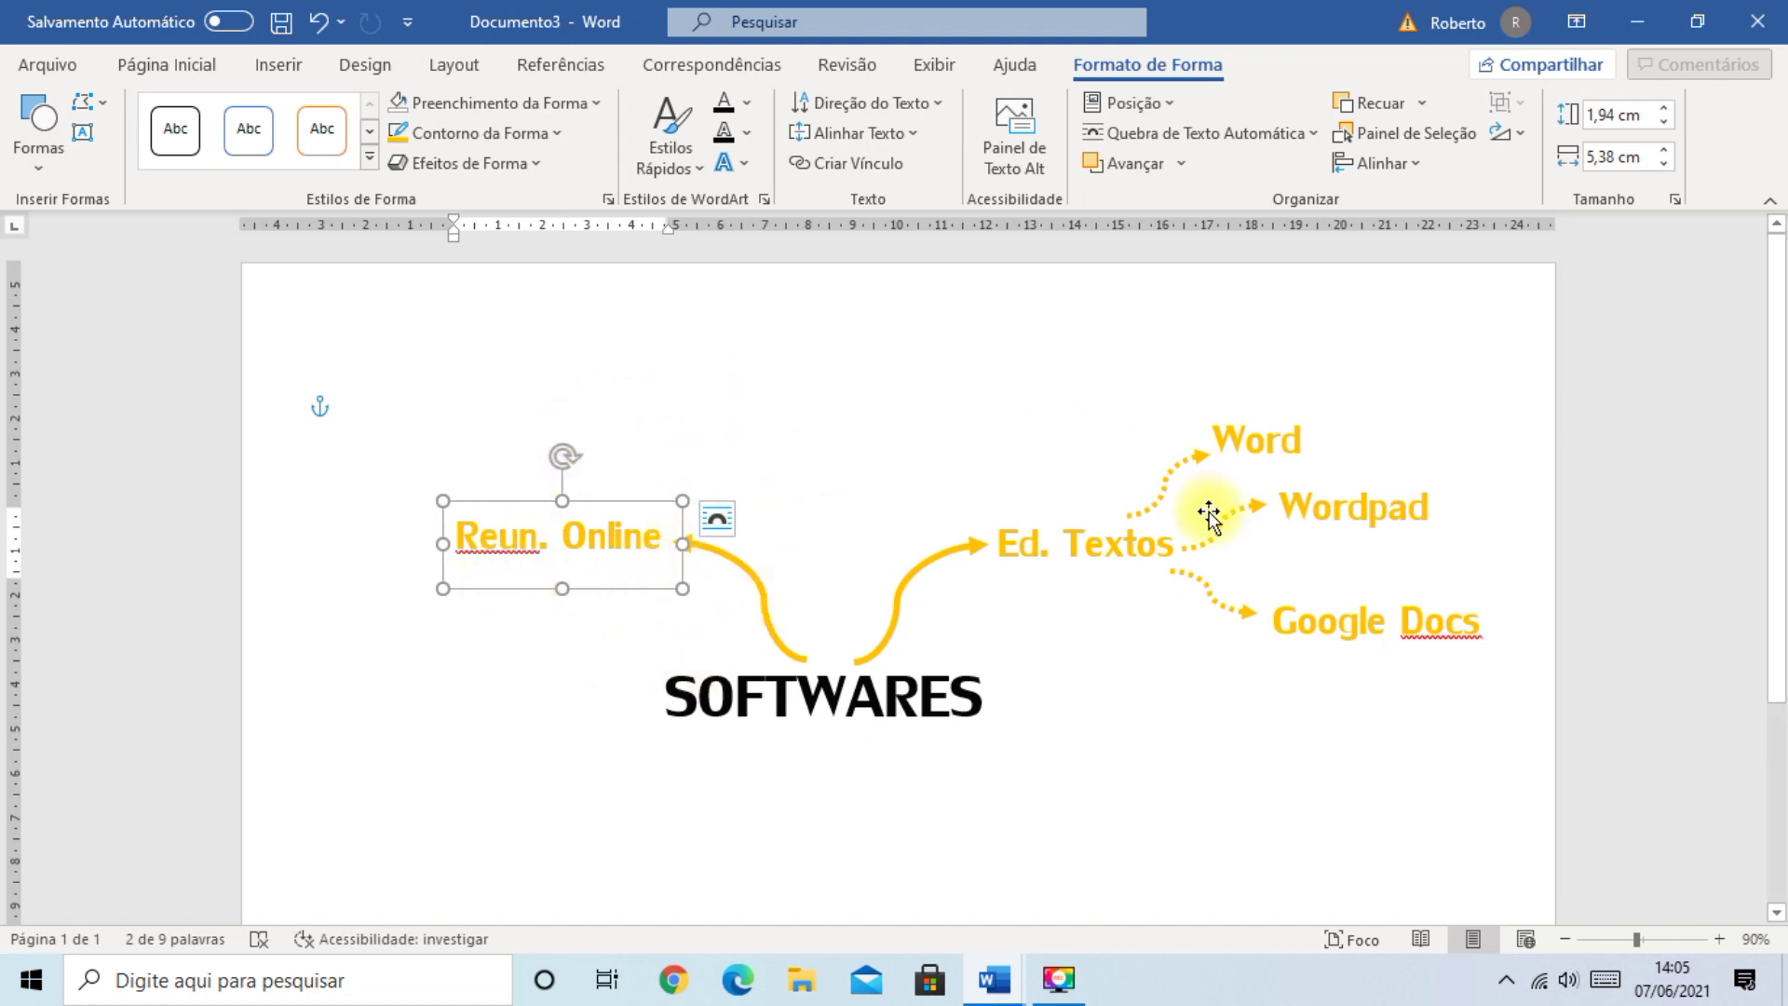
# - Set the outline color of the arrow leading to Reun. Online to the standard purple
pyautogui.click(764, 587)
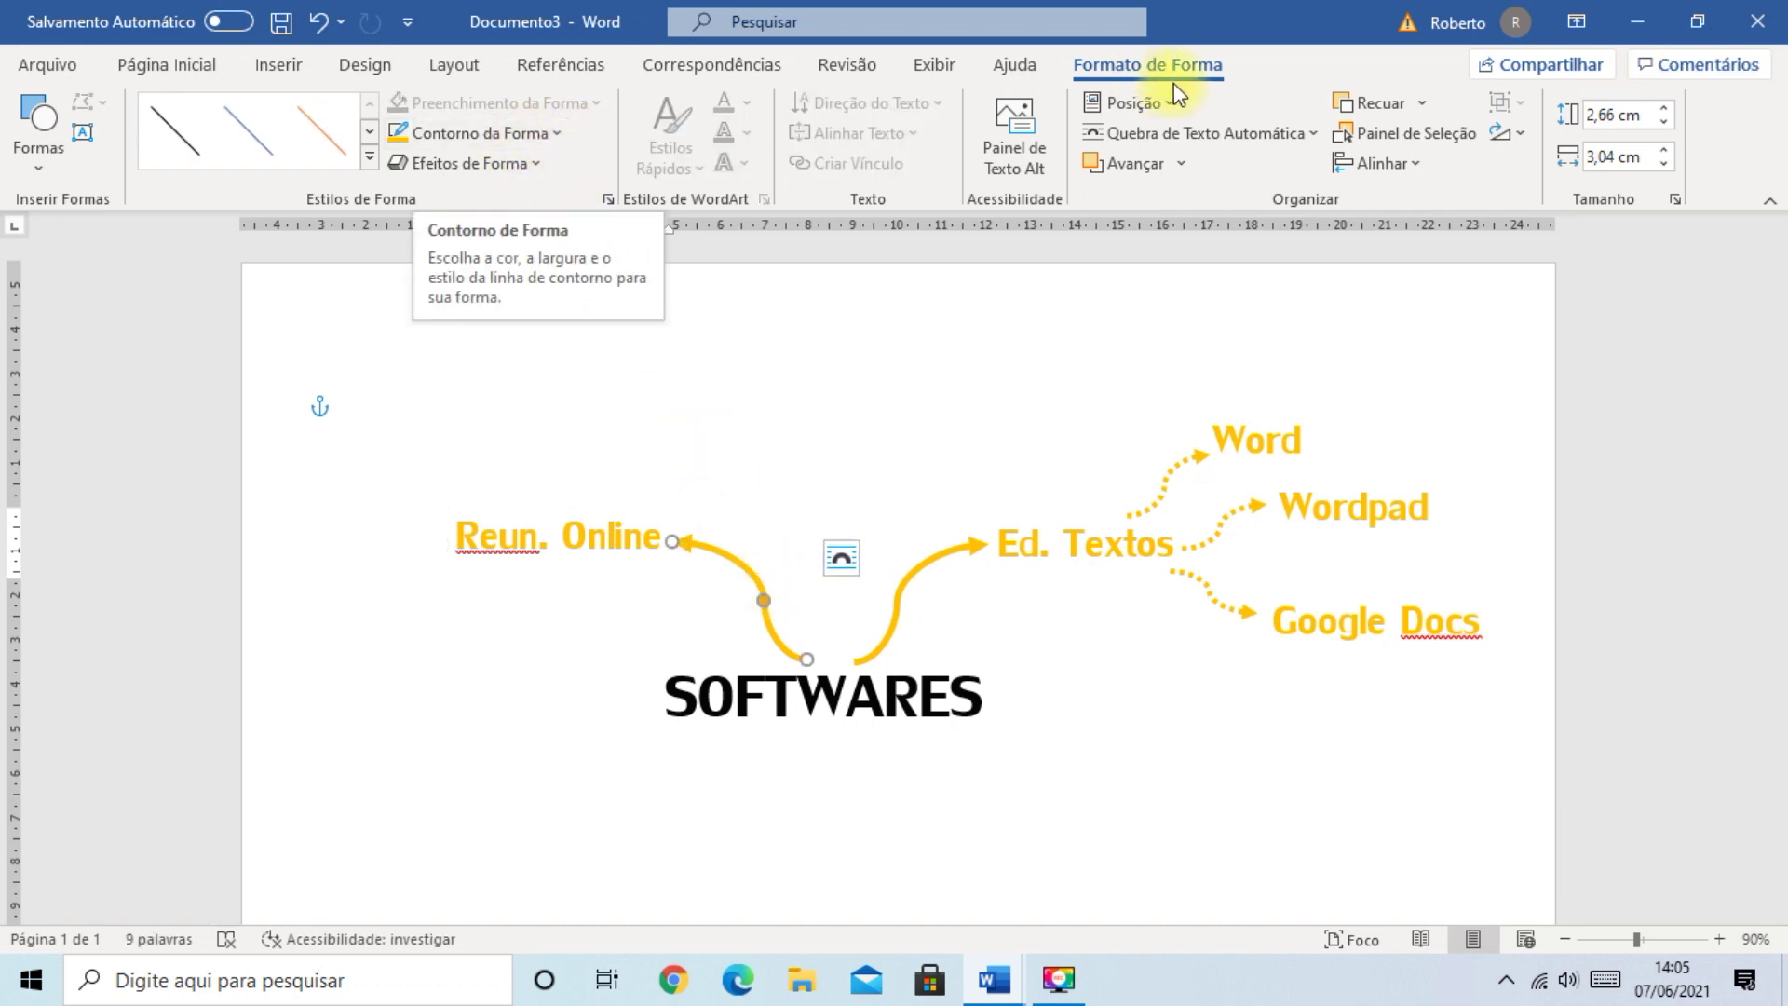
pyautogui.click(538, 135)
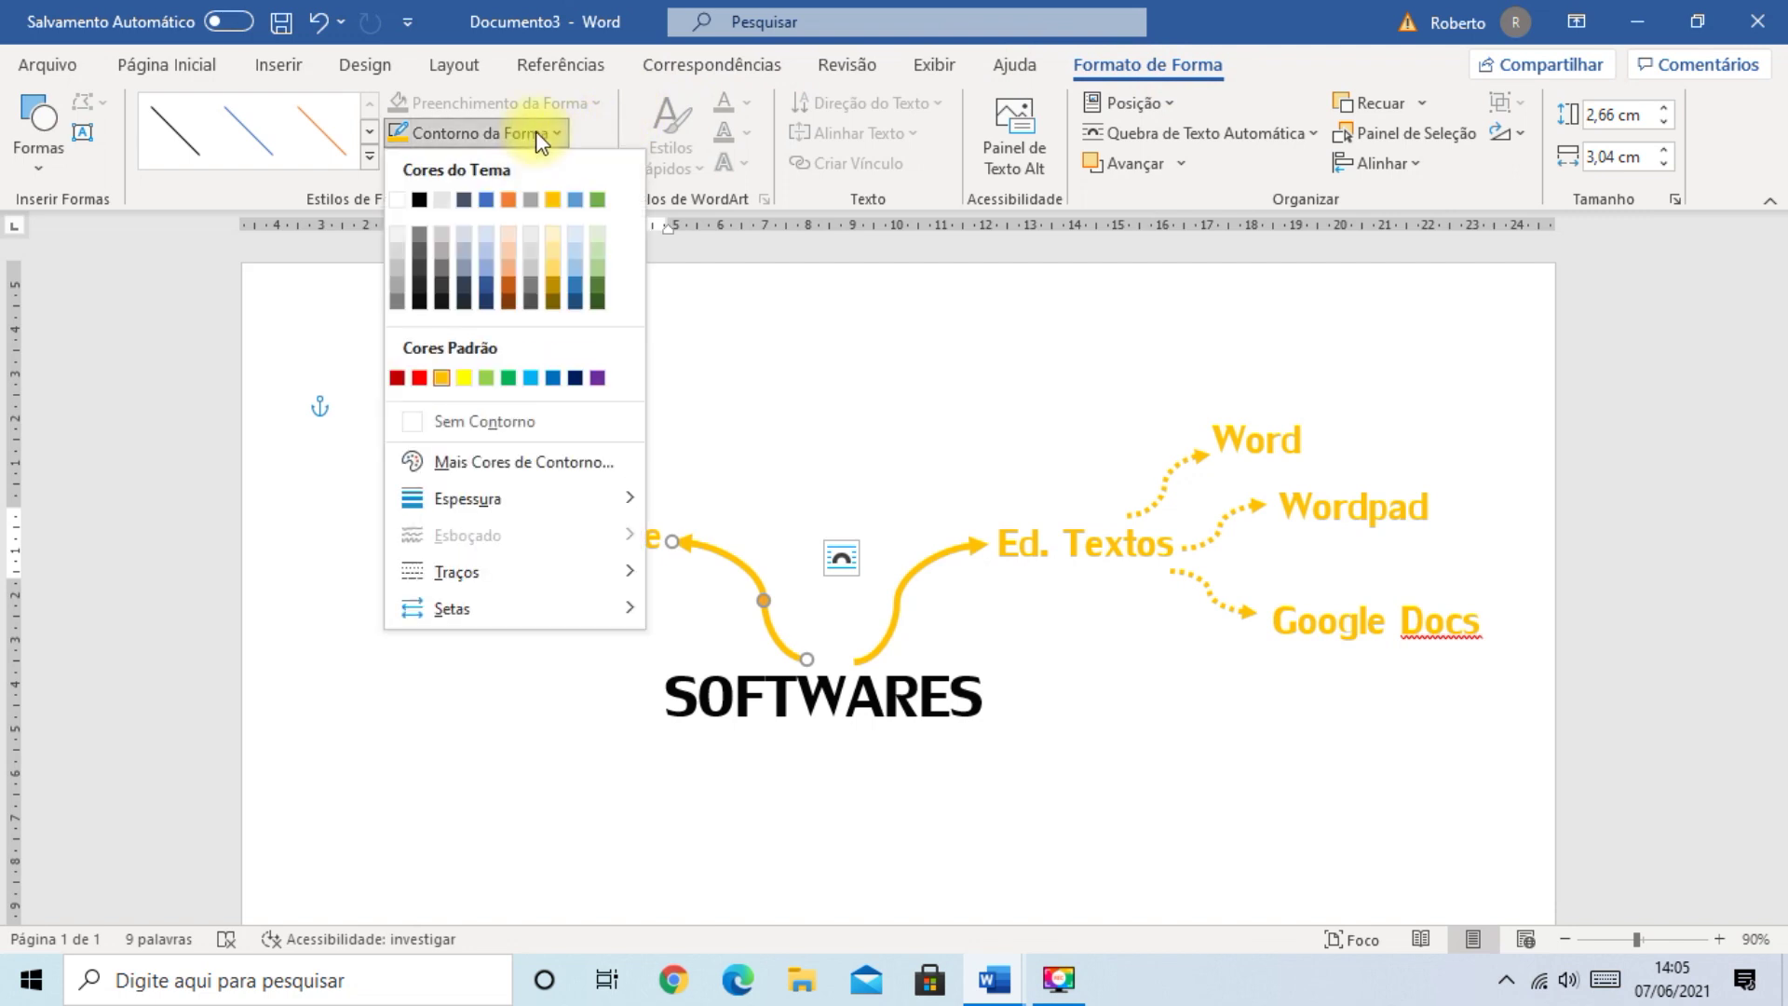
pyautogui.click(597, 377)
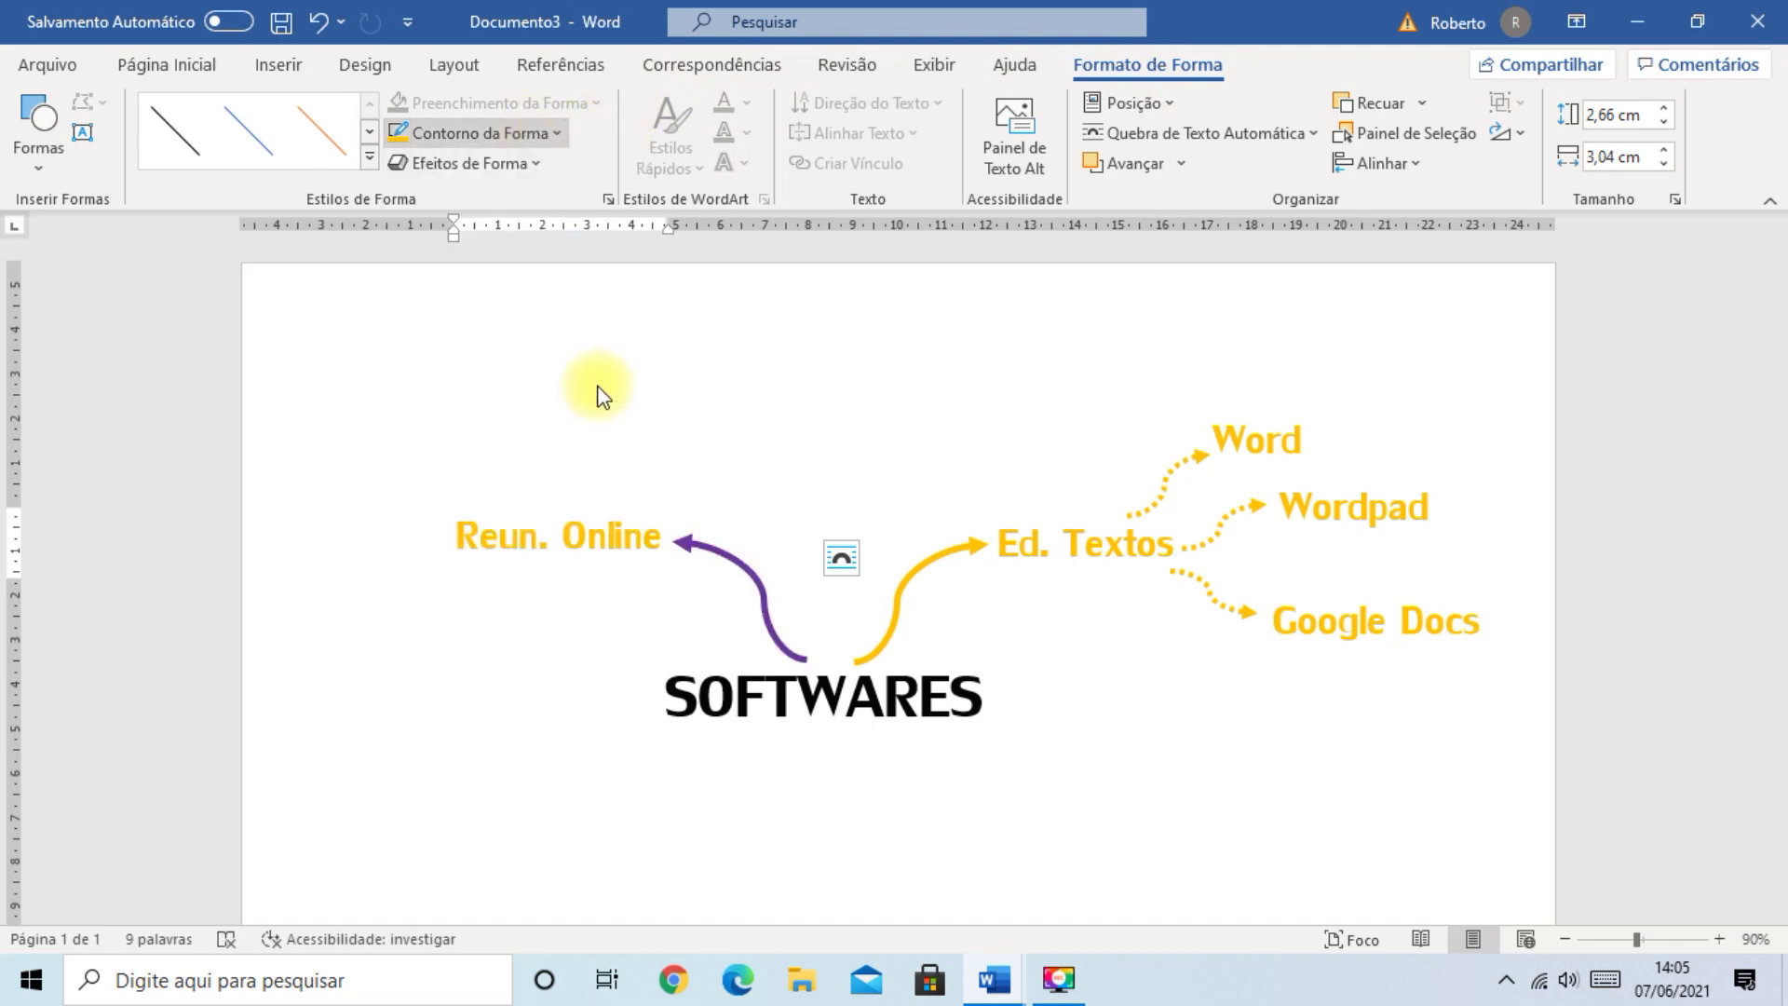
# - Set the font color of the Reun. Online label to the standard purple
pyautogui.click(592, 534)
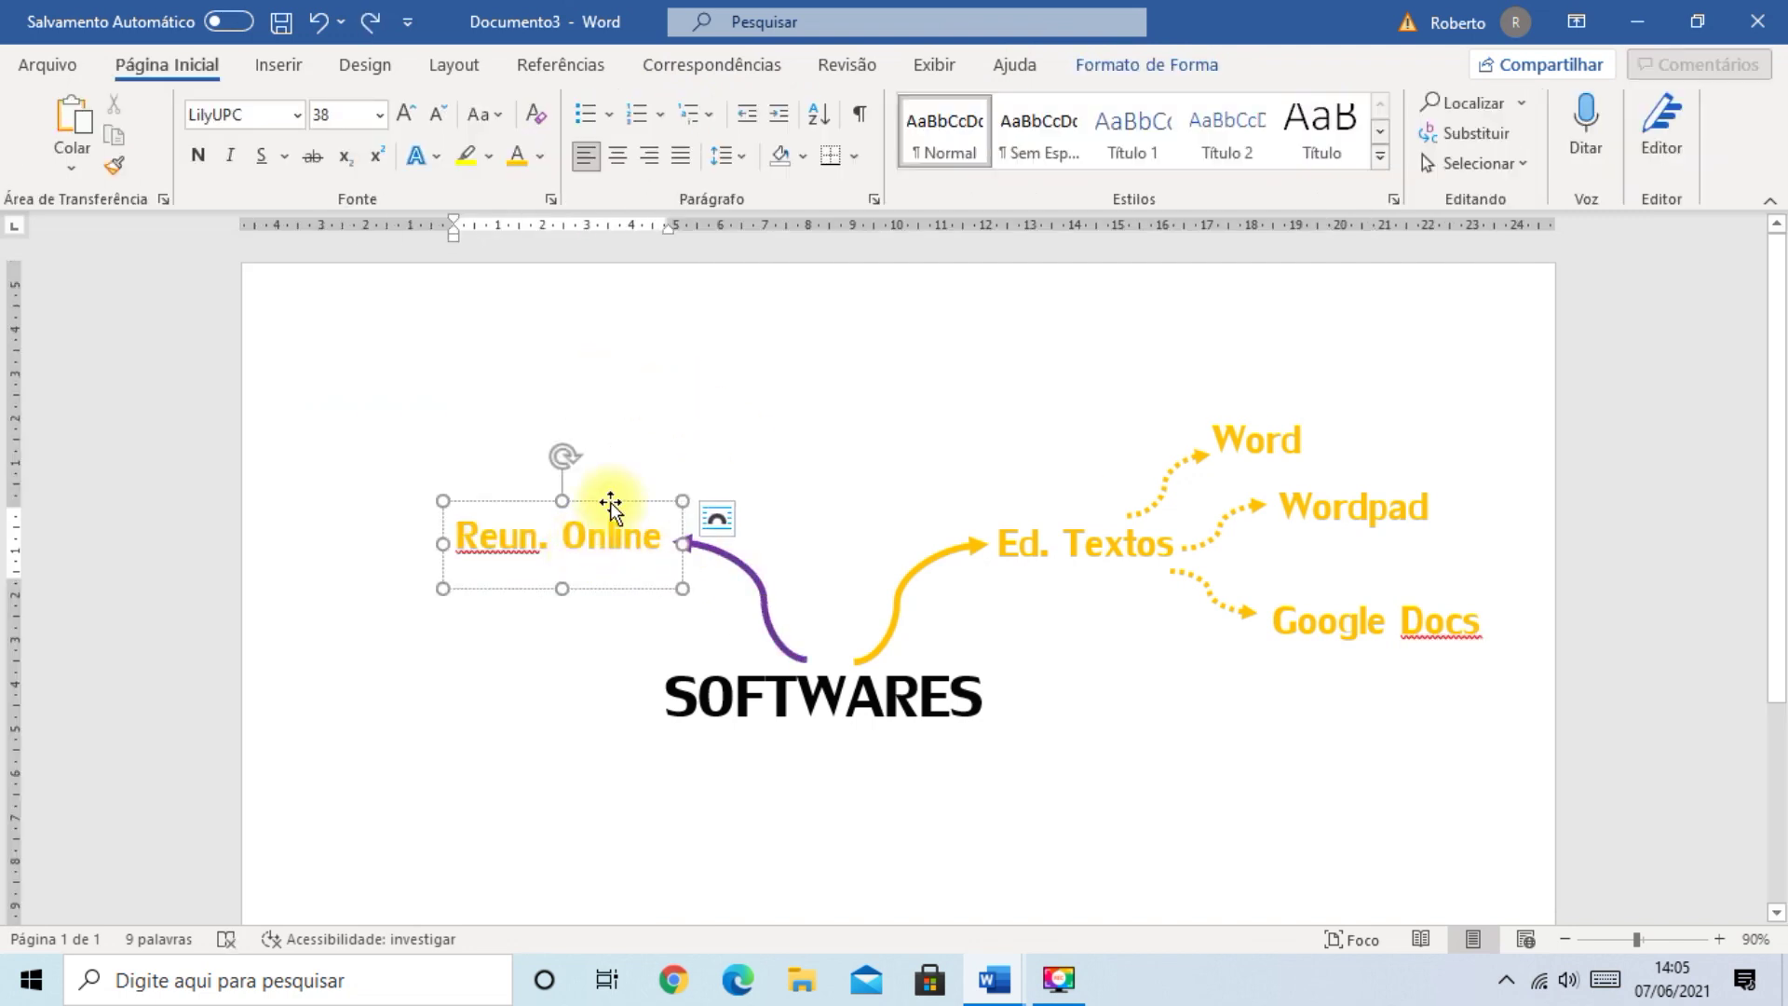
pyautogui.click(603, 502)
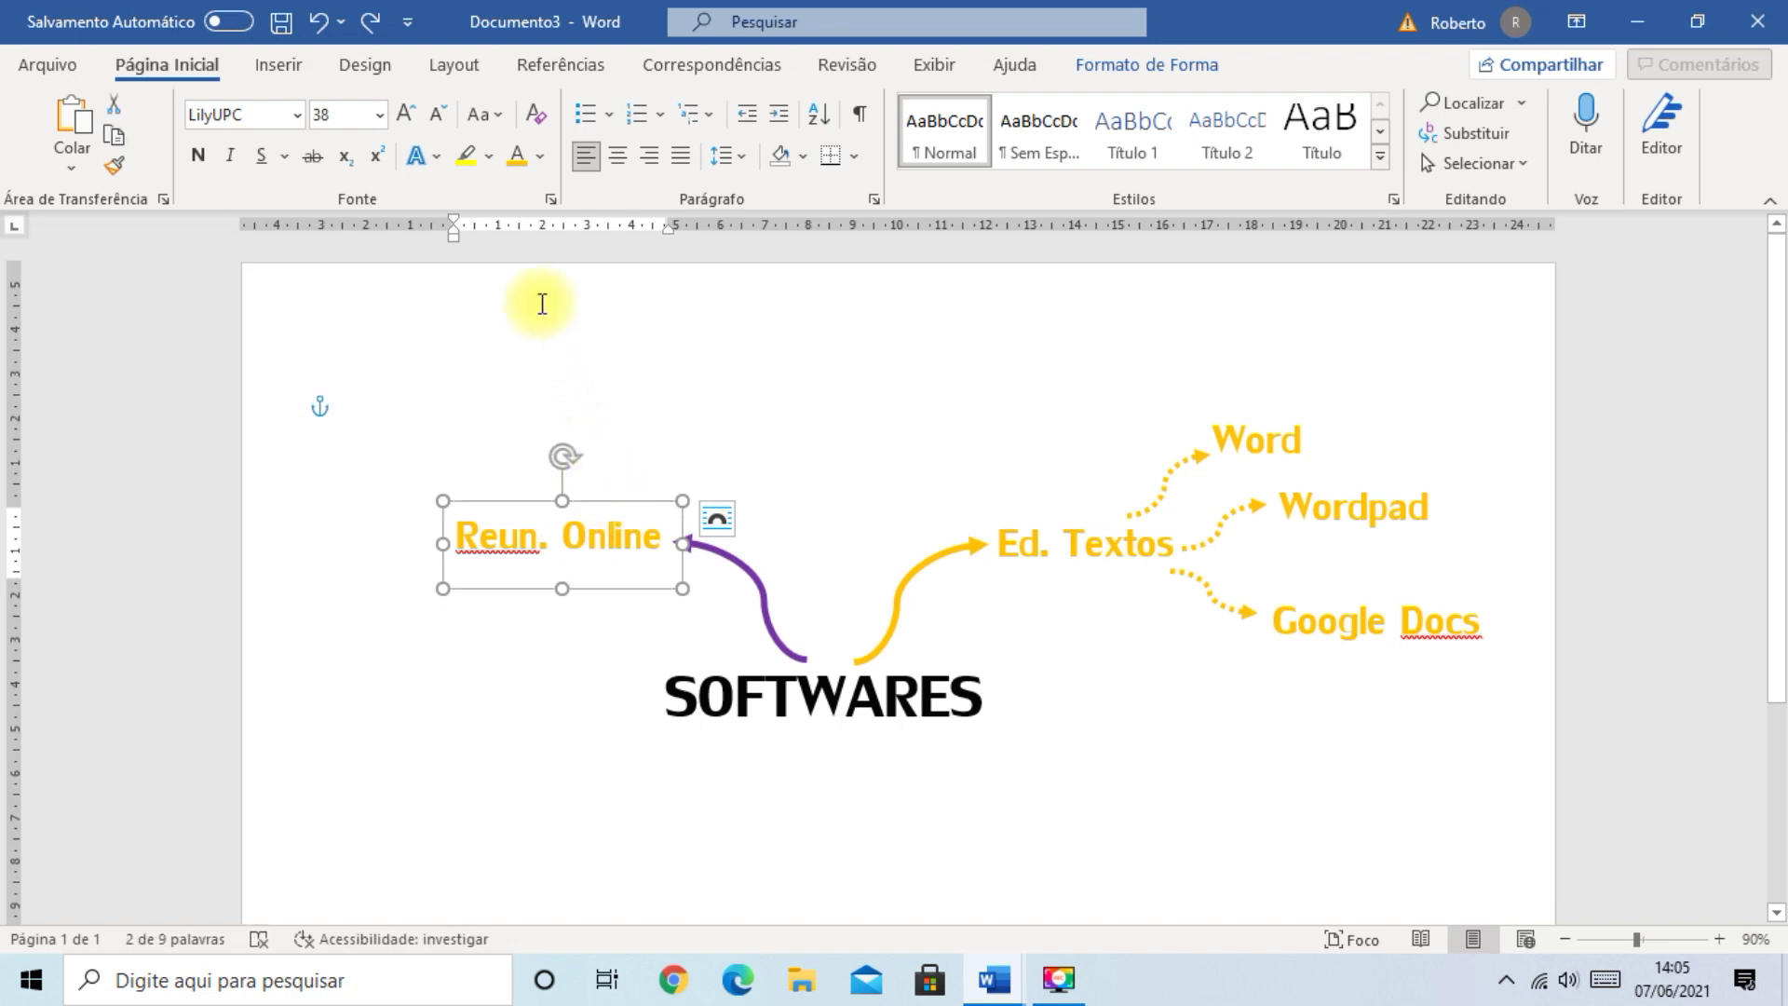
pyautogui.click(540, 157)
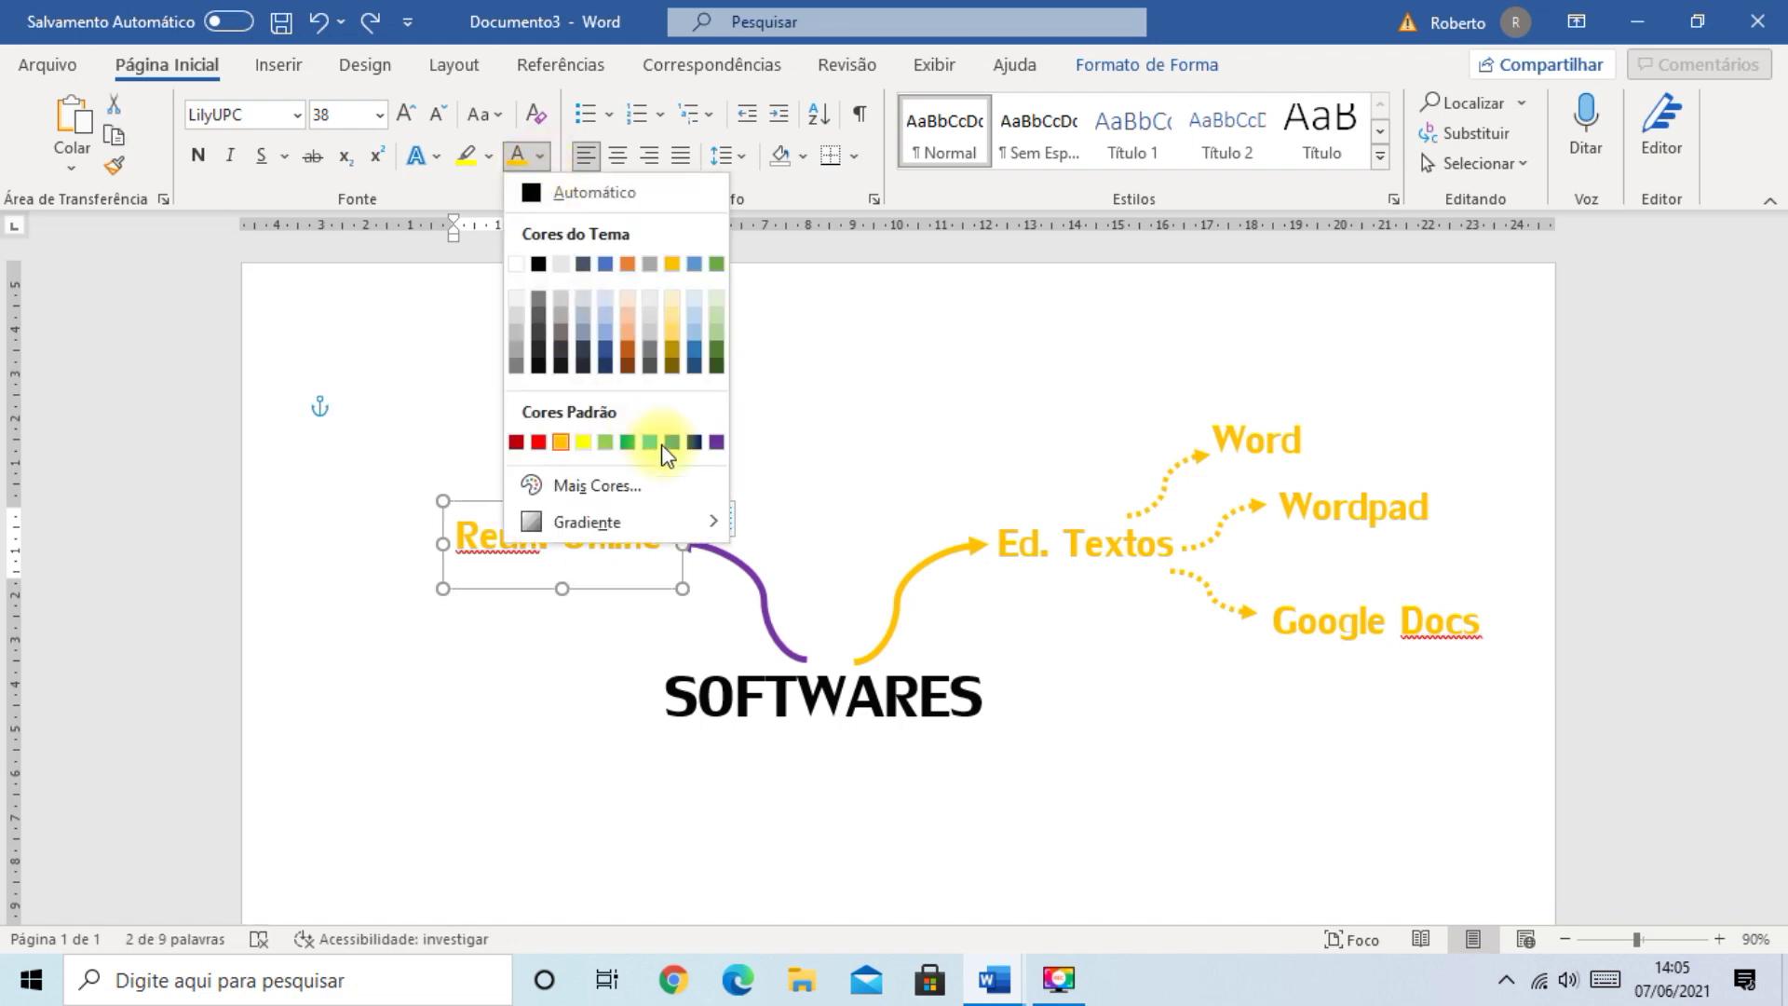
pyautogui.click(715, 440)
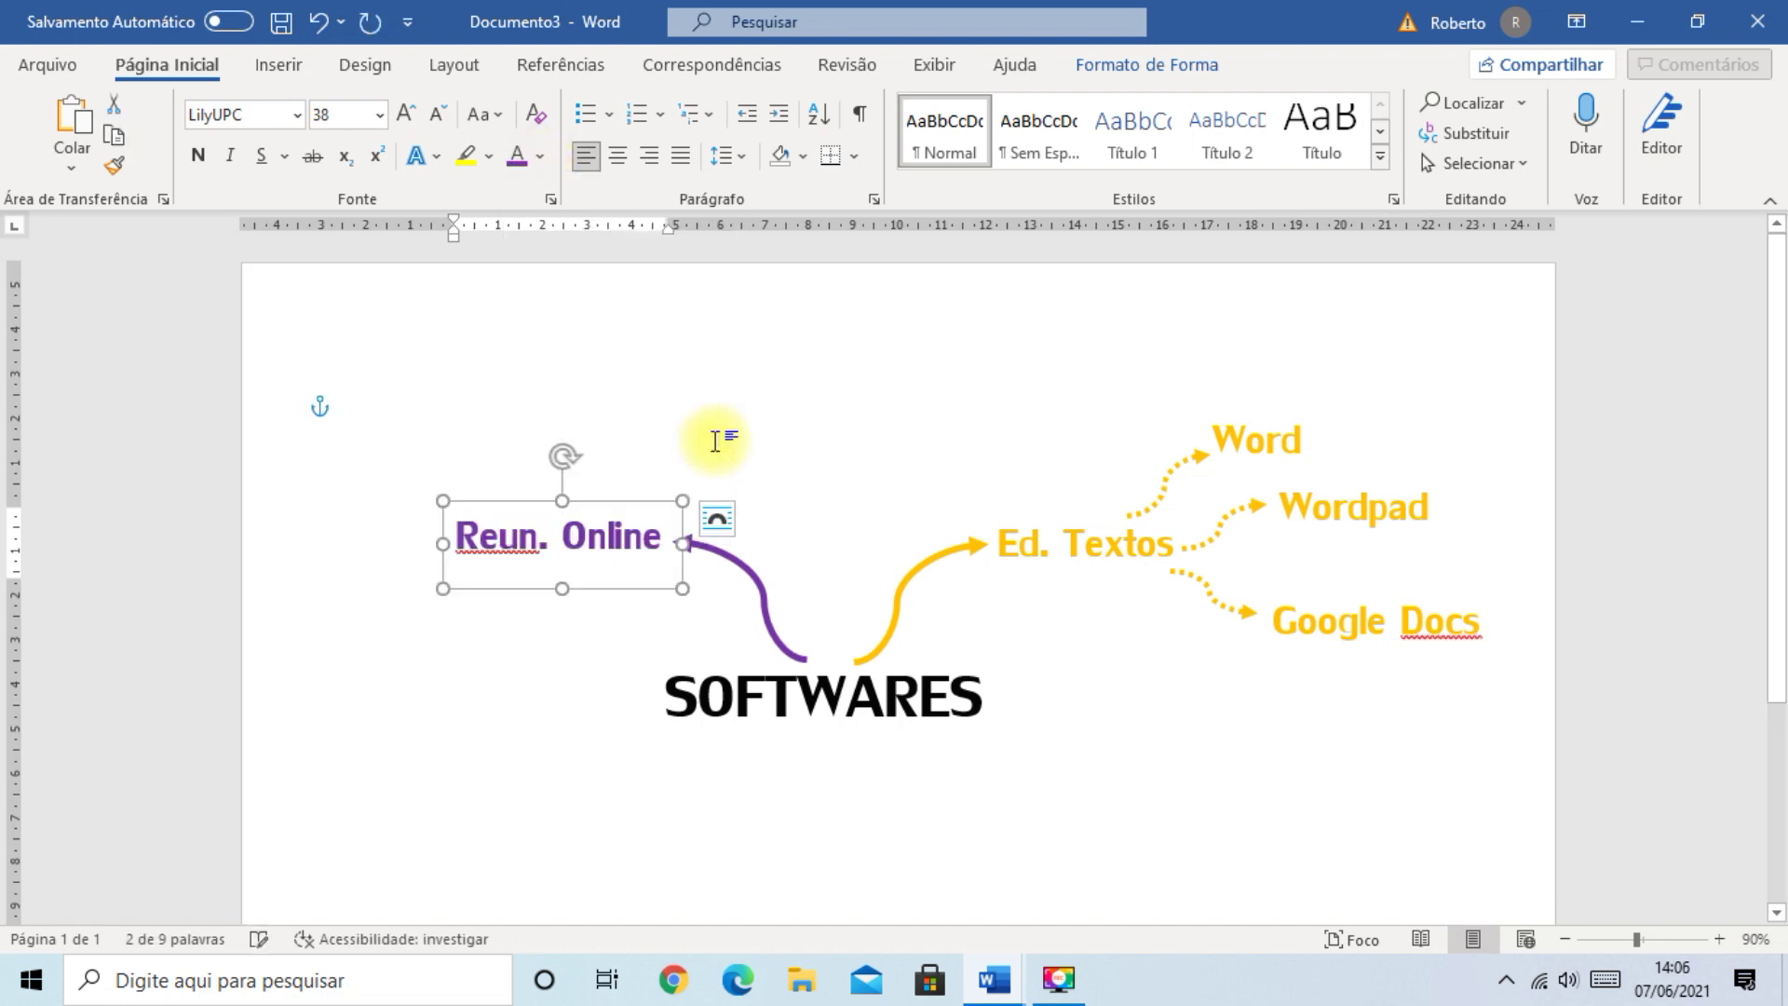
pyautogui.click(1088, 780)
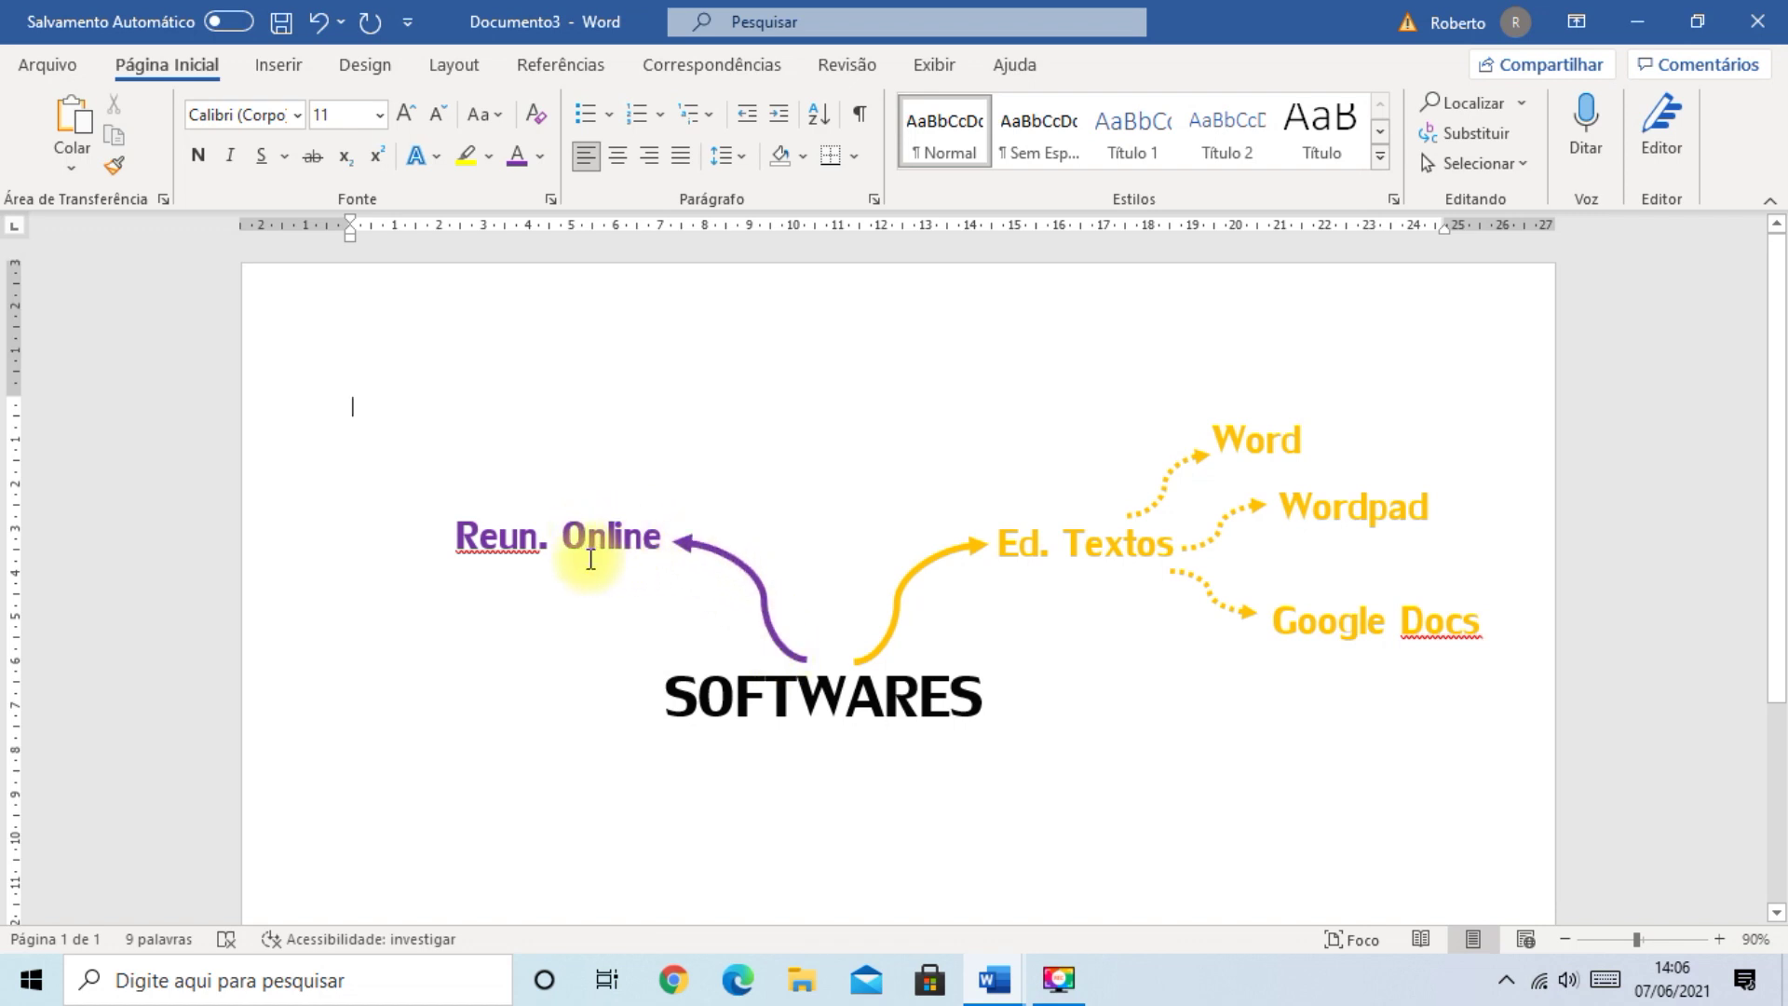
# - Duplicate the dotted arrow leading to Word and place the copy just above the Reun. Online label
pyautogui.click(1168, 485)
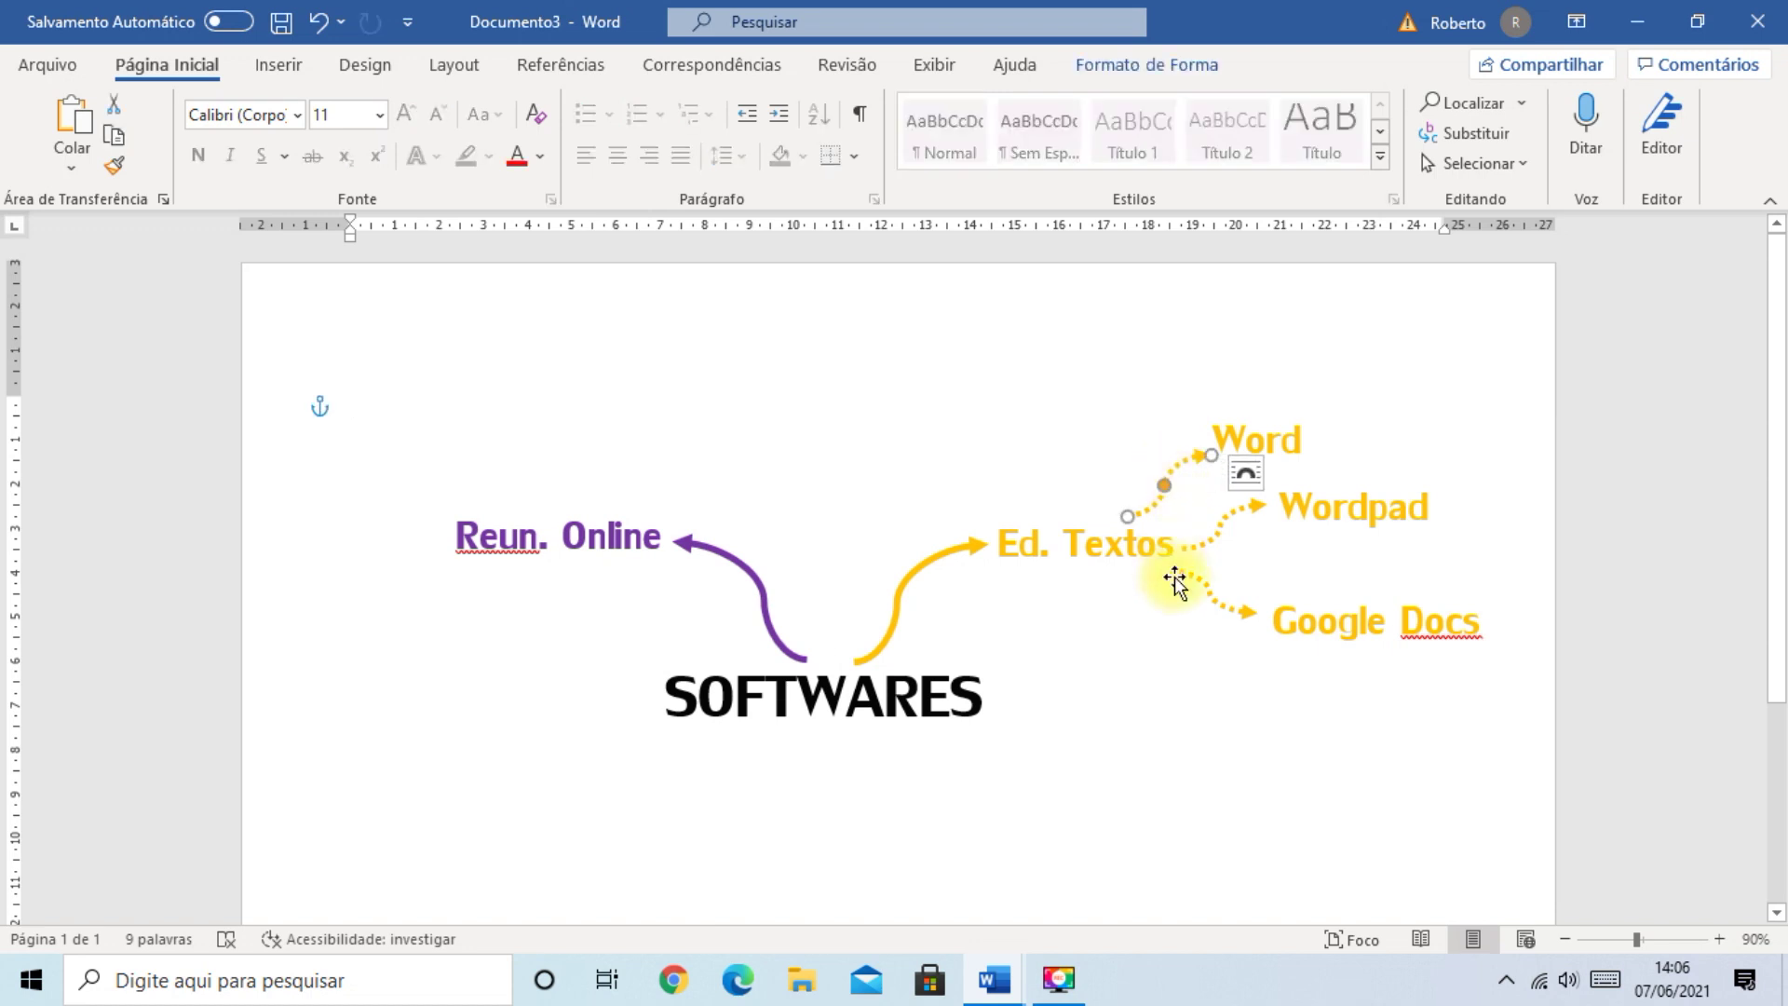
pyautogui.click(1190, 633)
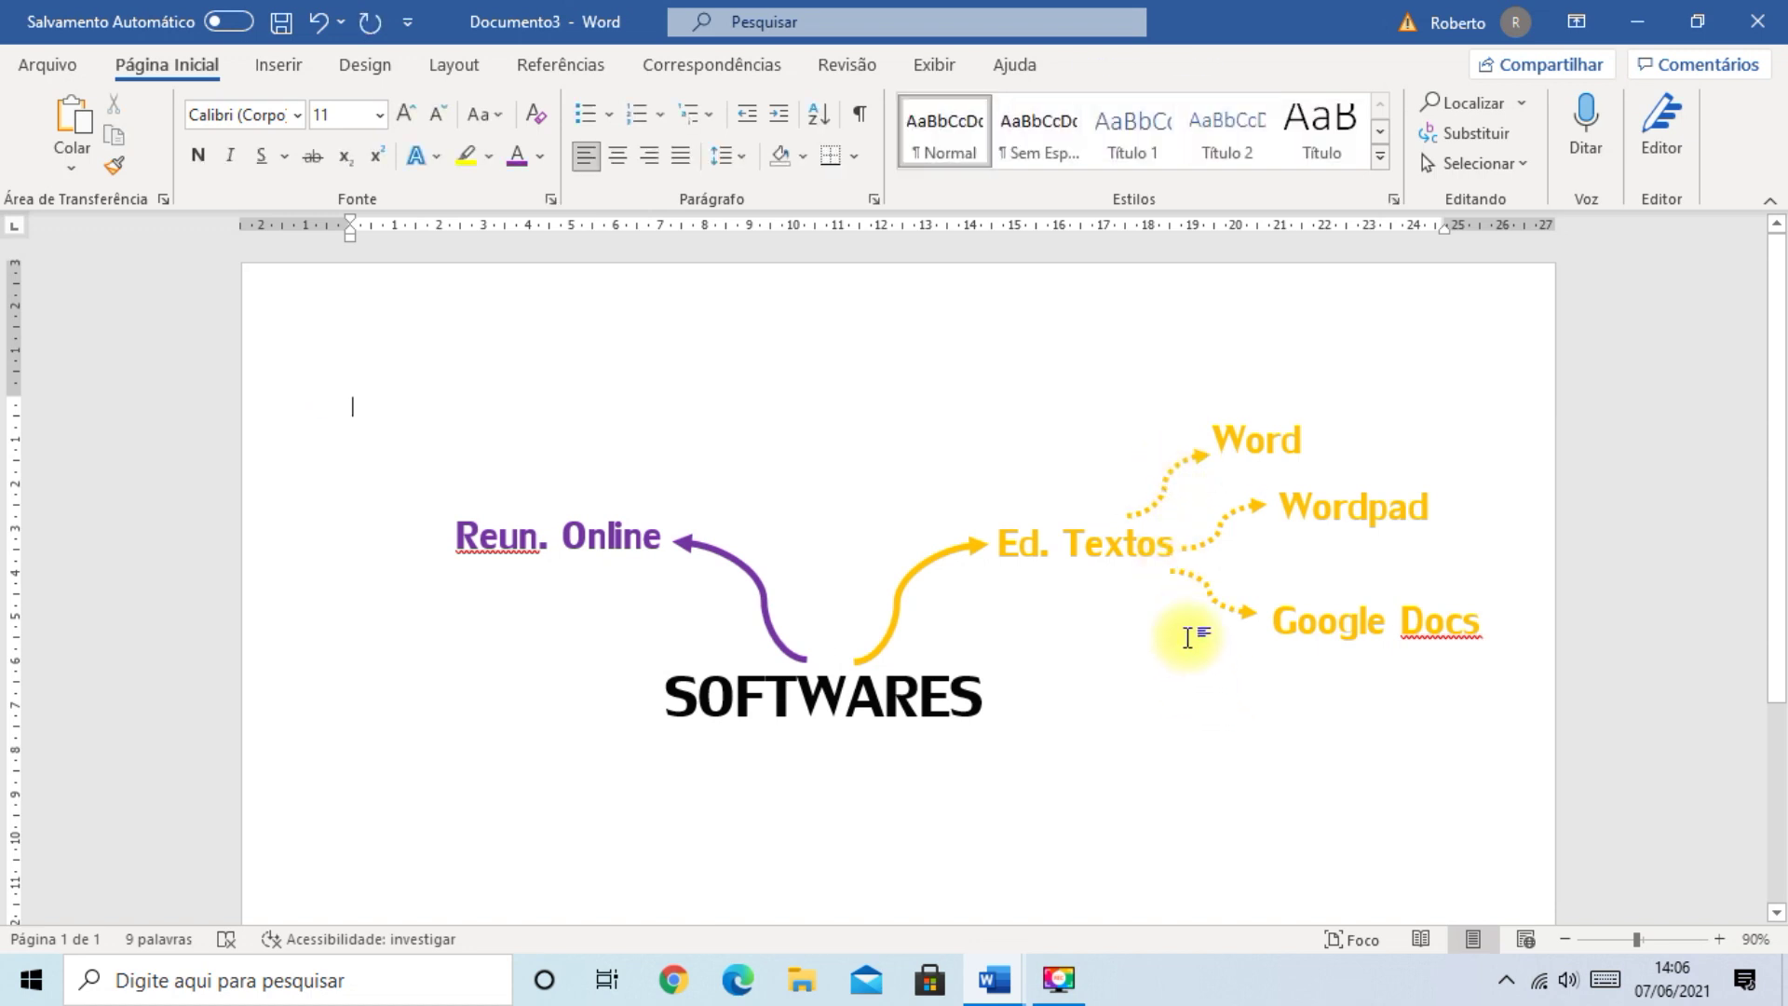
pyautogui.click(1160, 485)
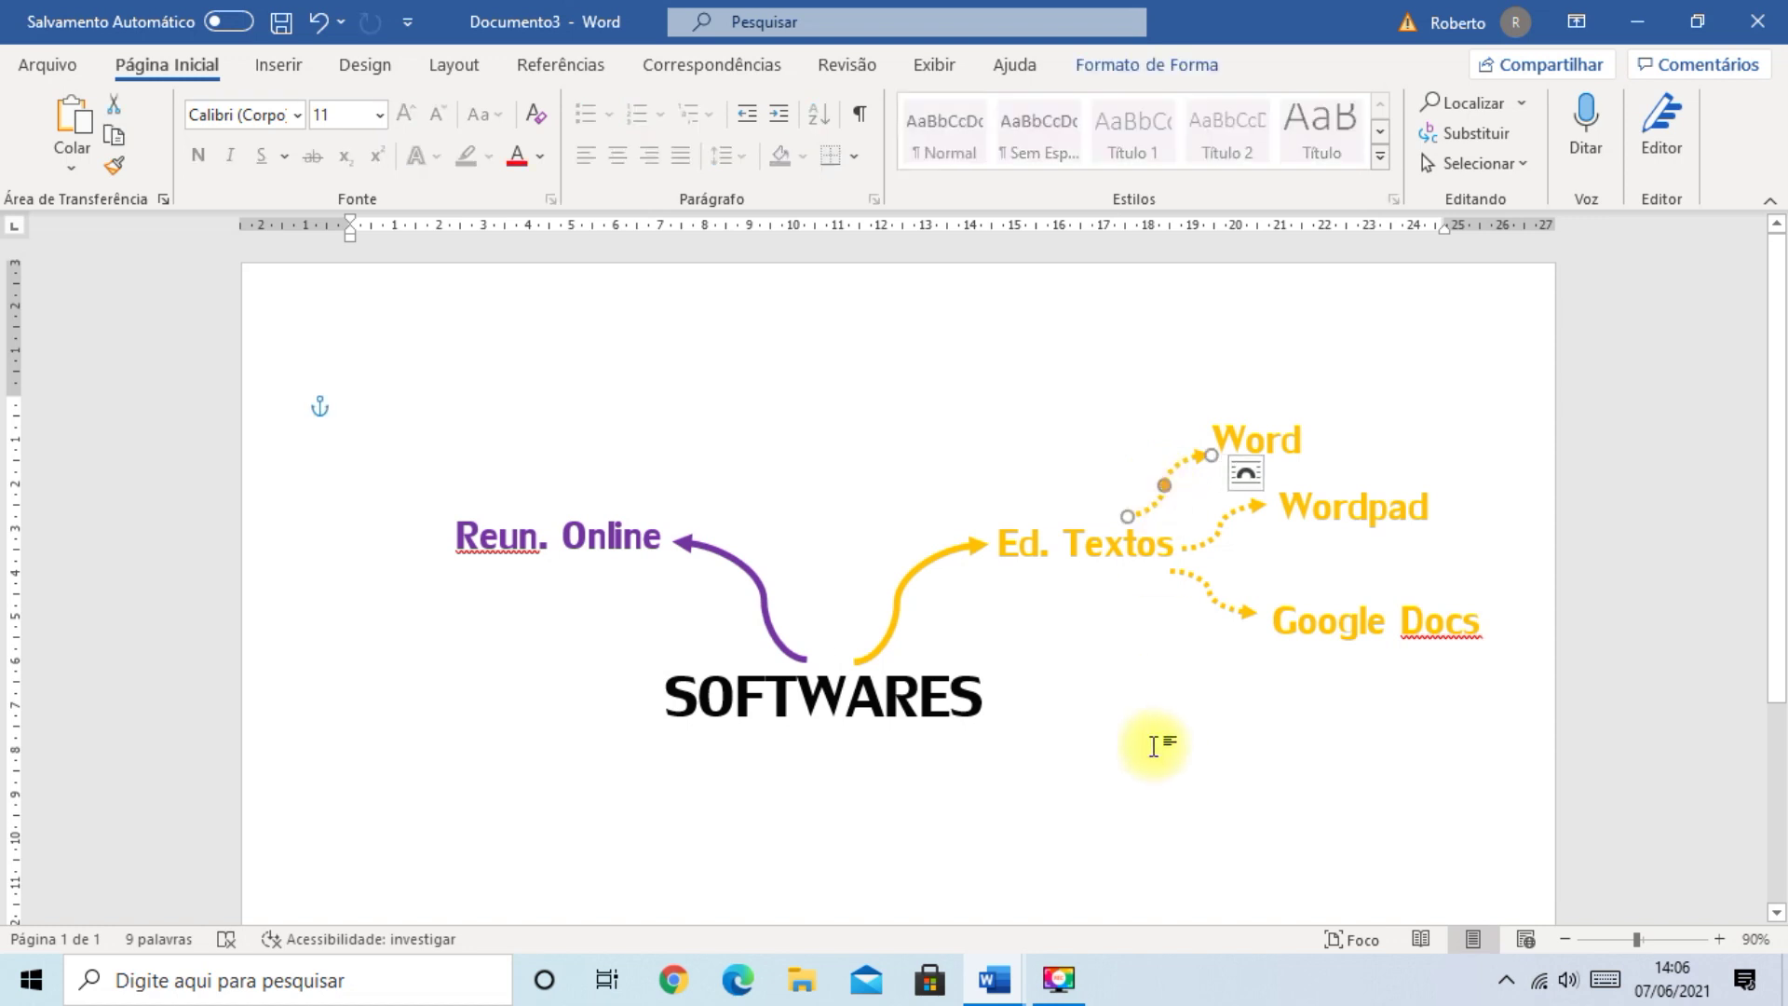
pyautogui.hotkey('ctrl', 'd')
pyautogui.moveTo(1186, 482); pyautogui.dragTo(531, 456)
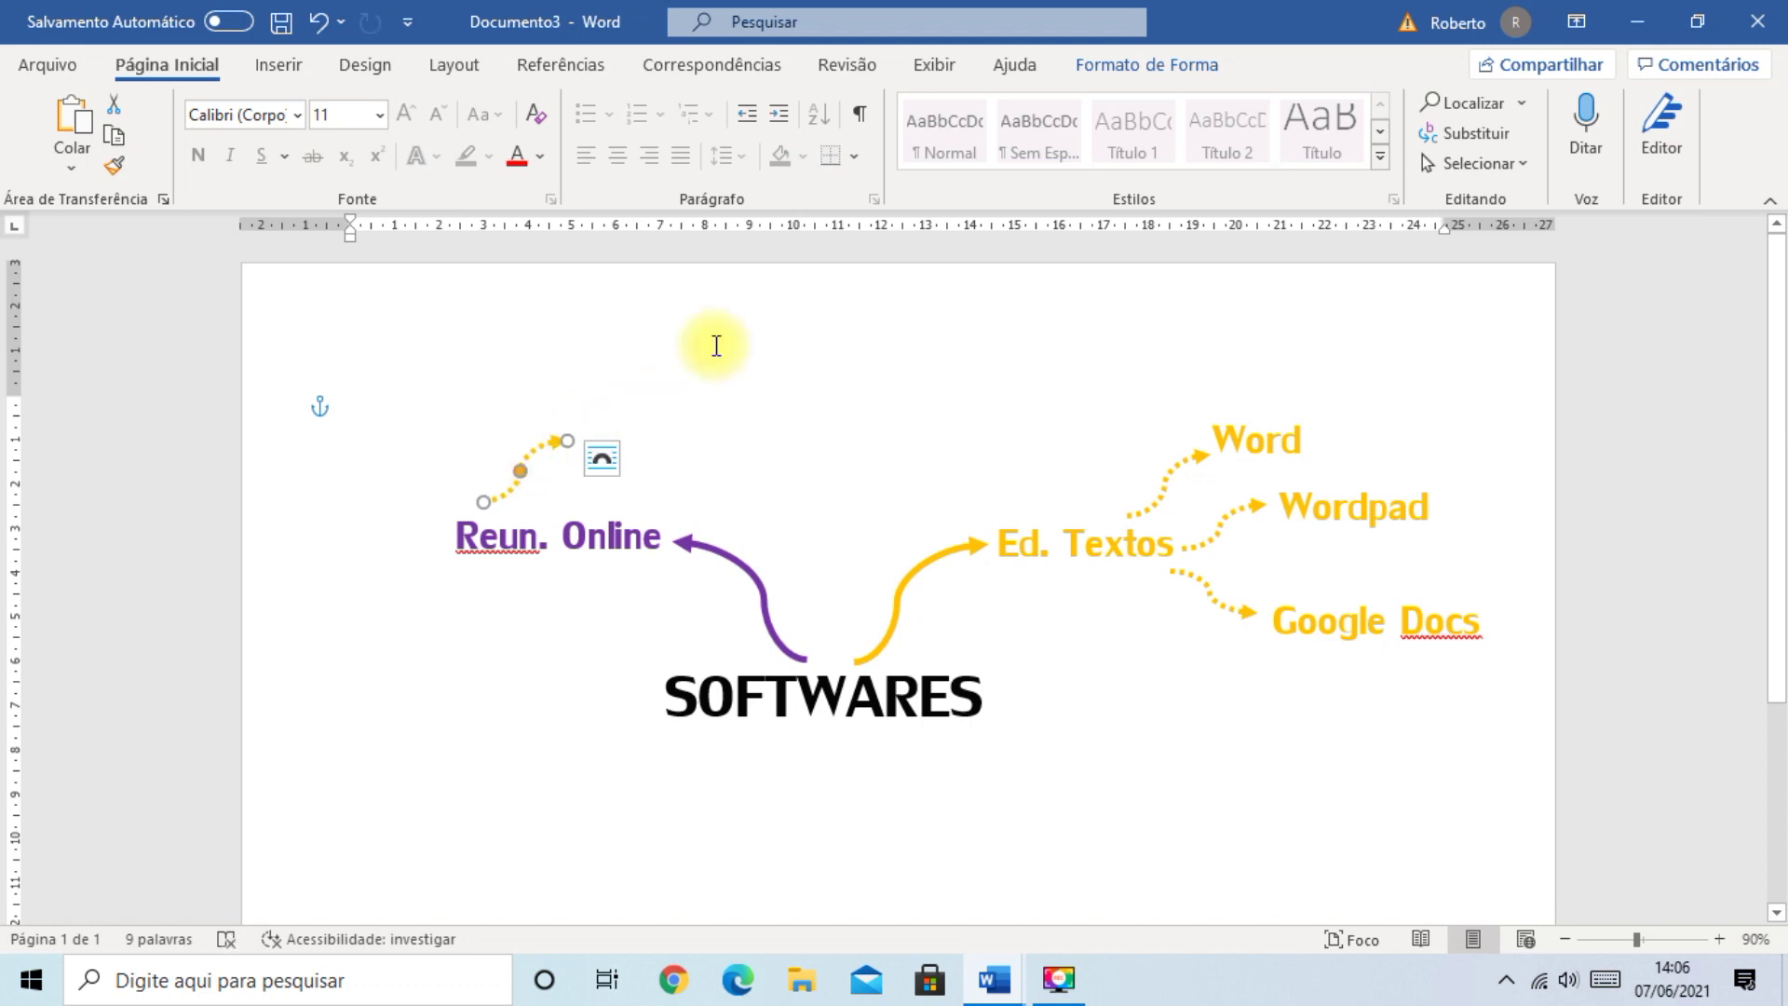
# - Flip the copied dotted arrow above Reun. Online horizontally and set its outline color to the standard purple
pyautogui.click(1158, 77)
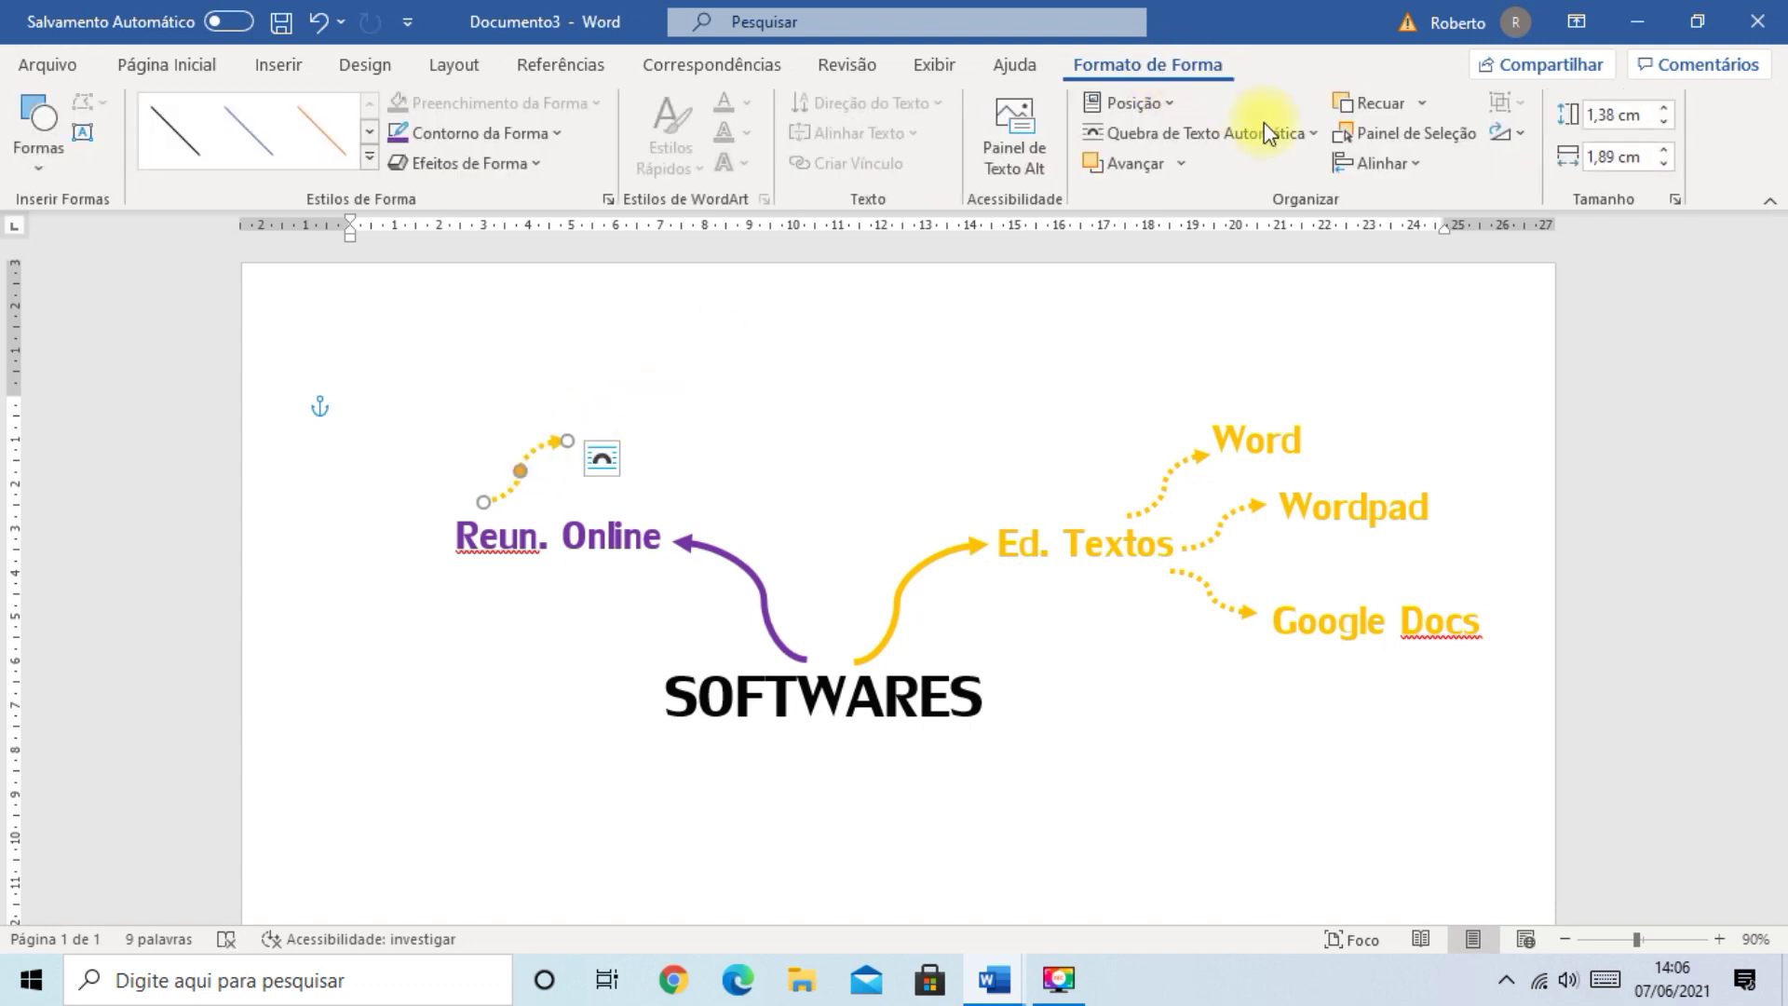
pyautogui.click(1516, 137)
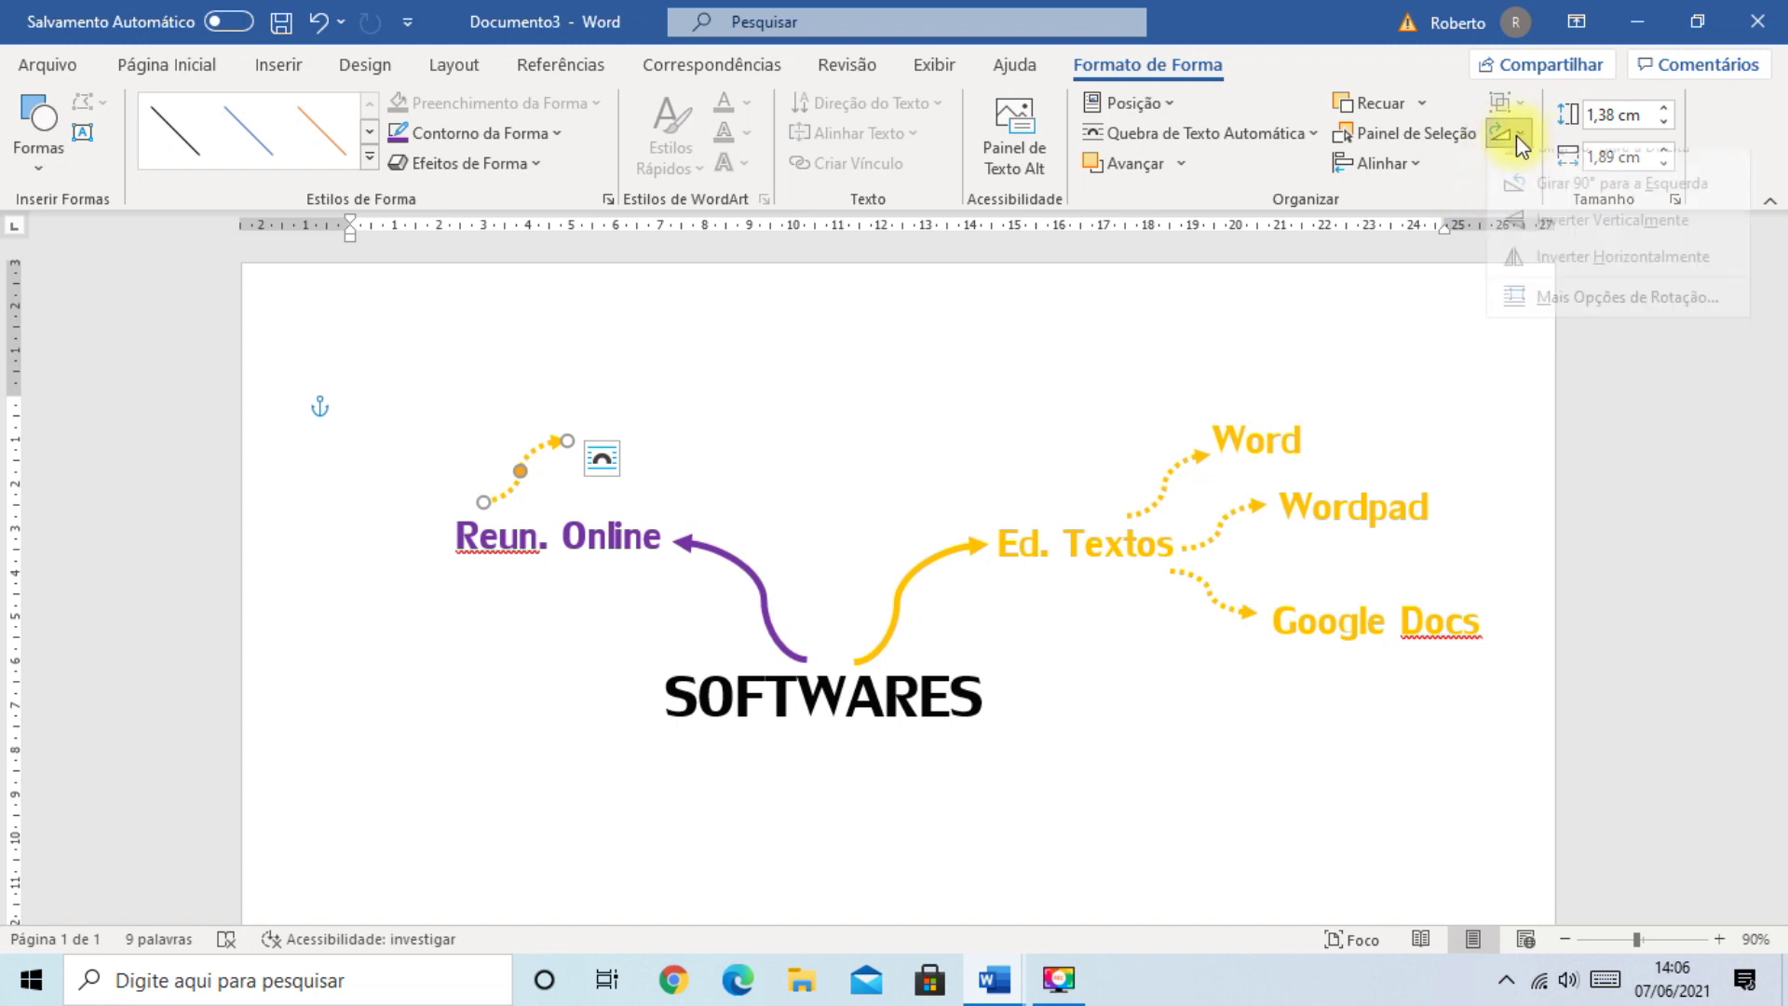
pyautogui.click(1557, 278)
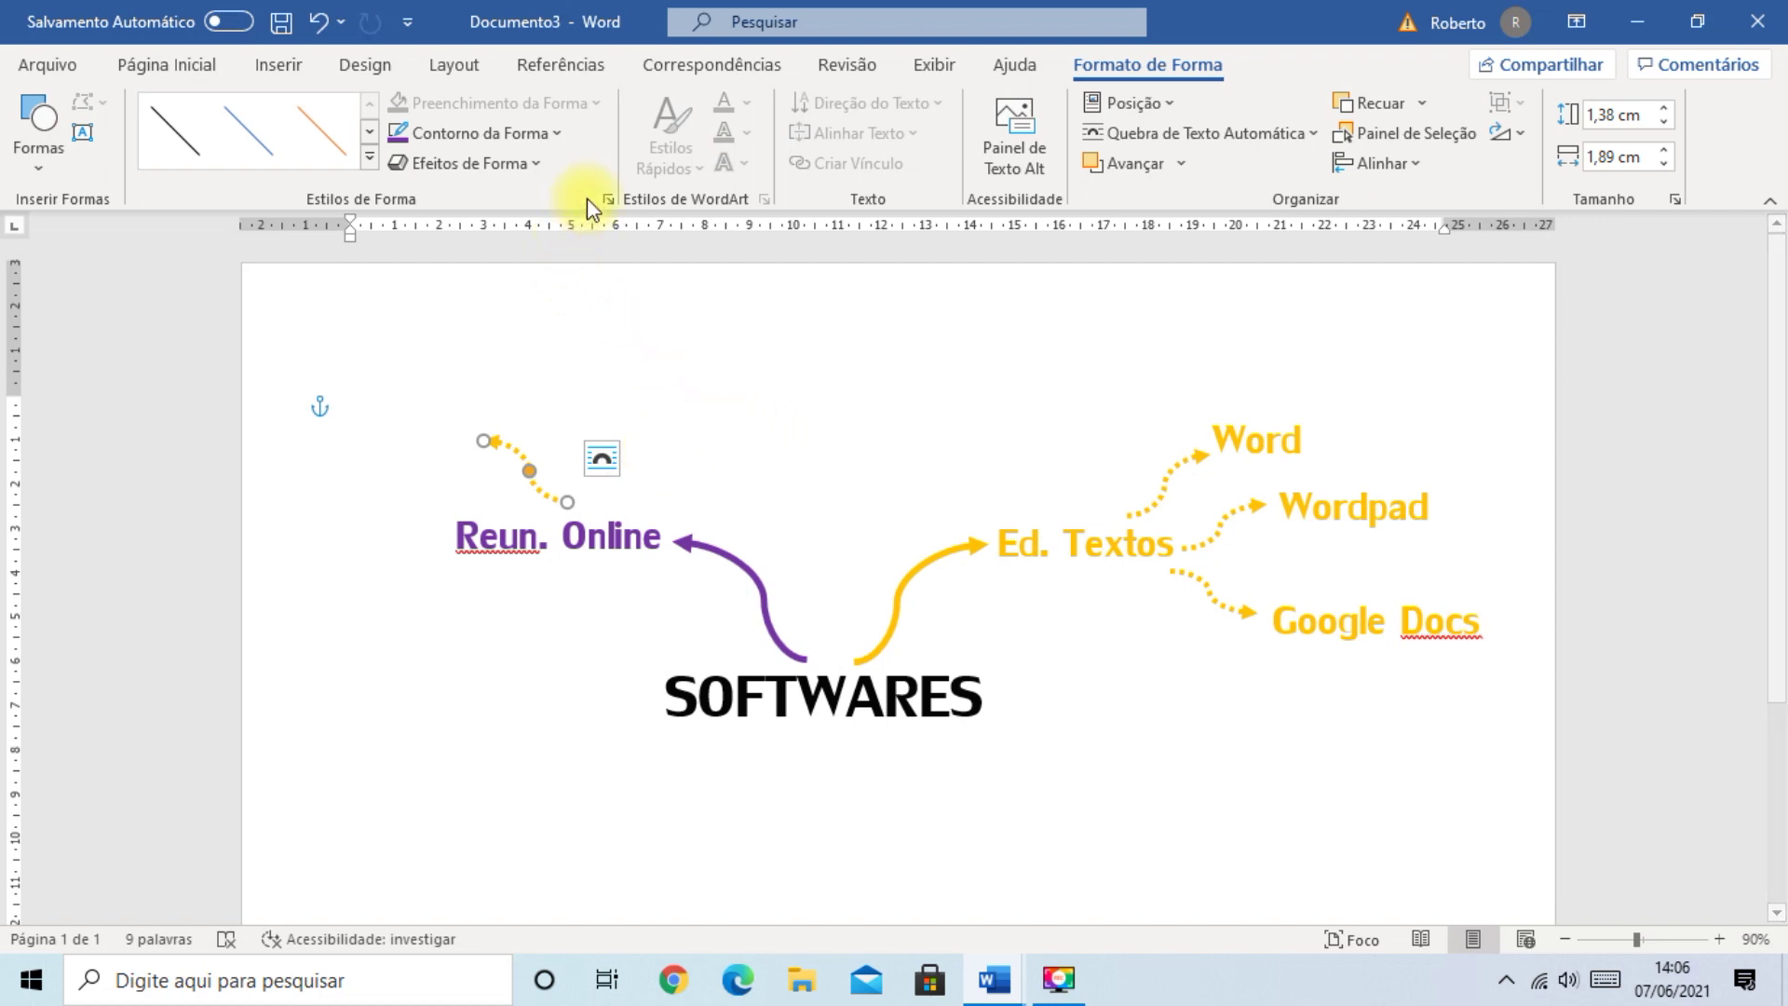
pyautogui.click(560, 136)
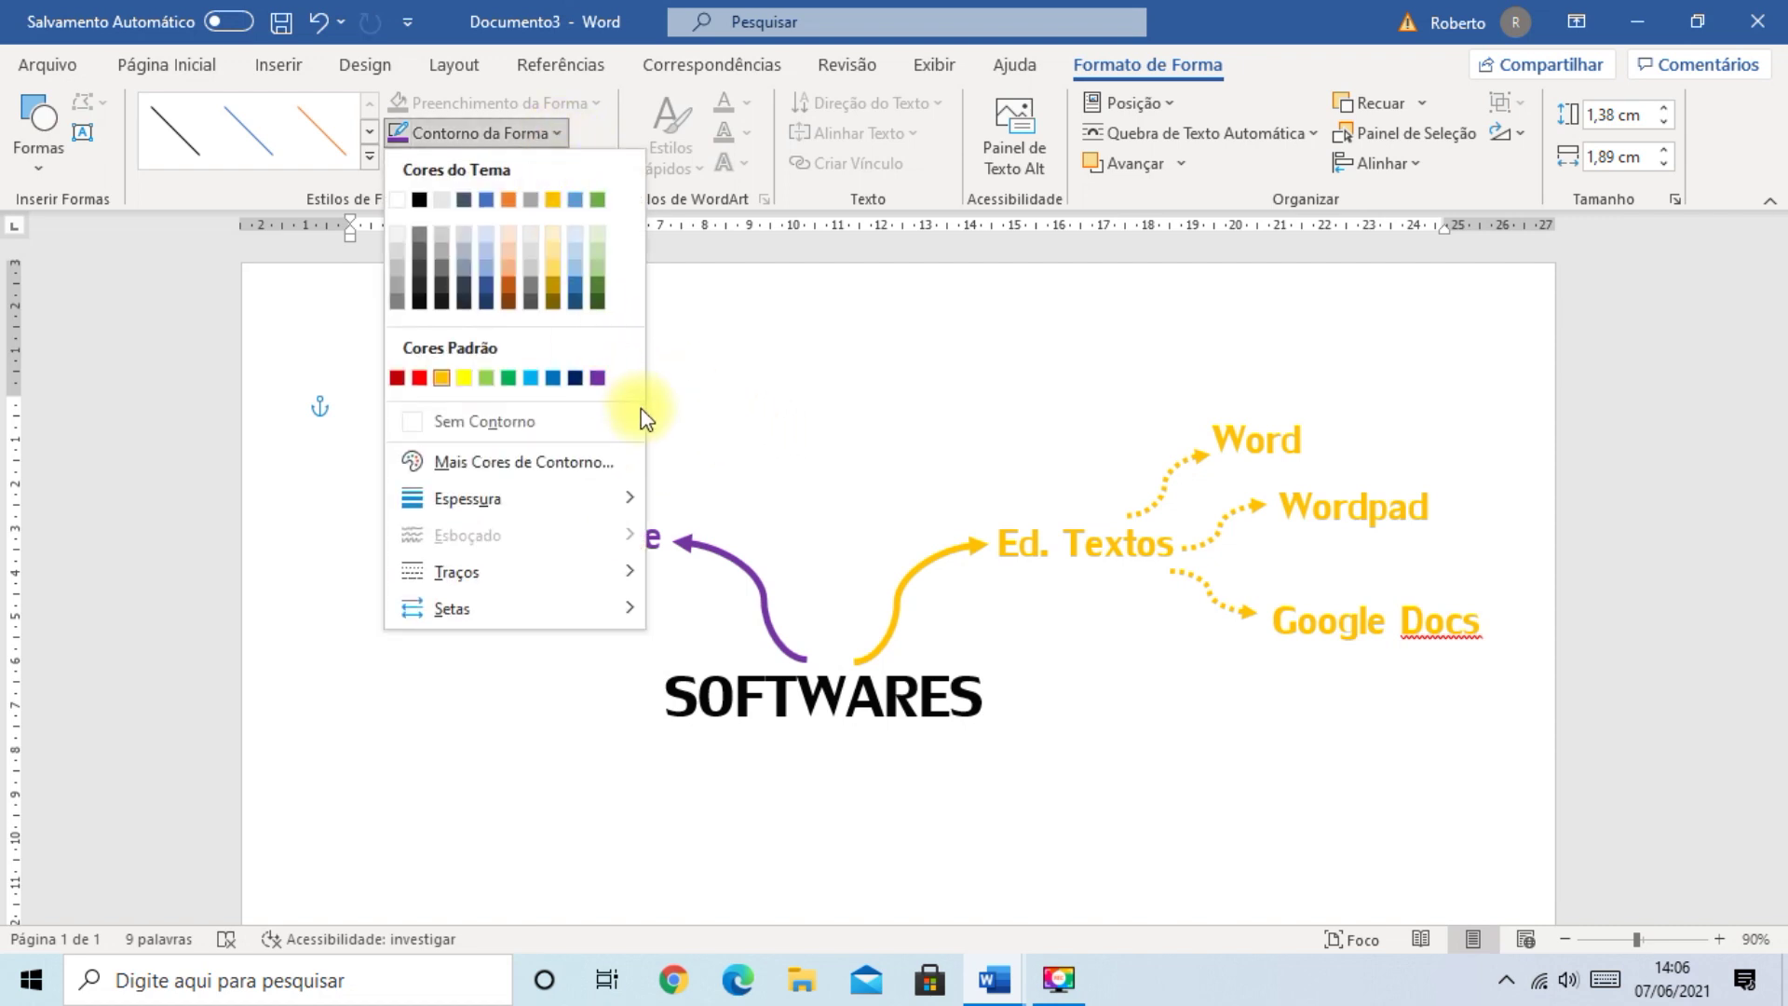
pyautogui.click(598, 377)
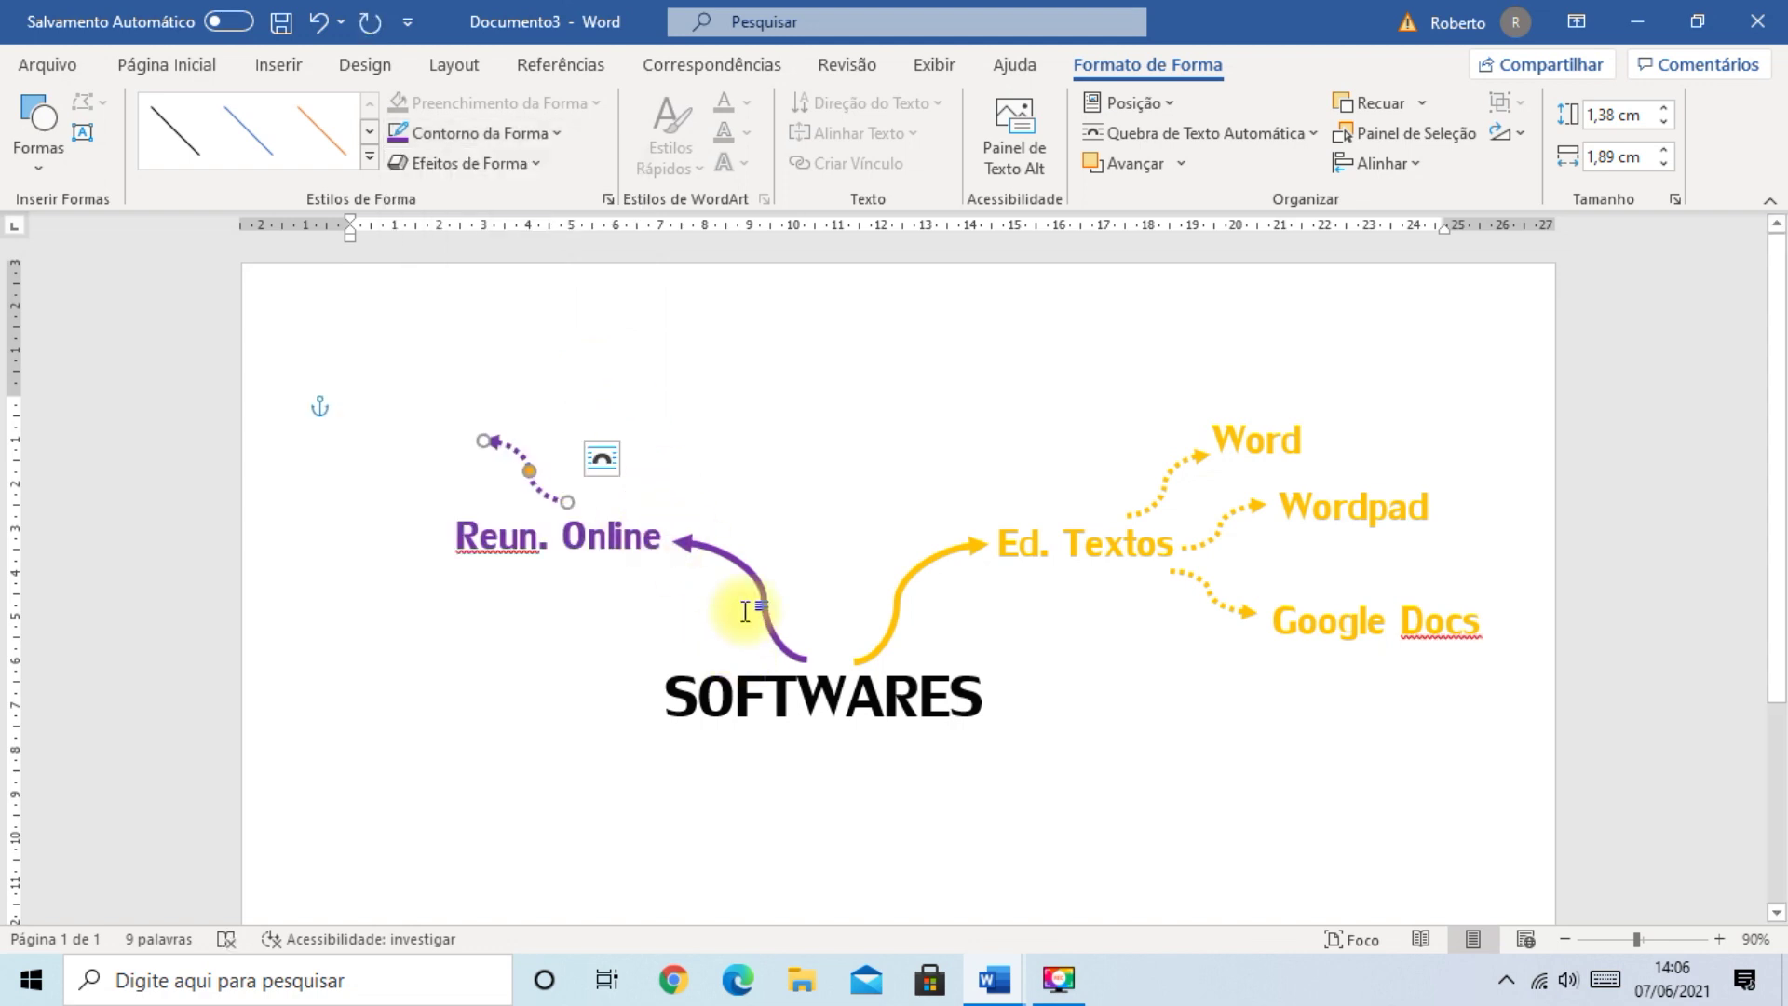
# - Position the purple dotted arrow above the start of Reun. Online and place a duplicate pointing away from the label's left edge
pyautogui.click(567, 469)
pyautogui.moveTo(510, 468)
pyautogui.mouseDown()
pyautogui.moveTo(459, 476)
pyautogui.moveTo(508, 473)
pyautogui.mouseUp()
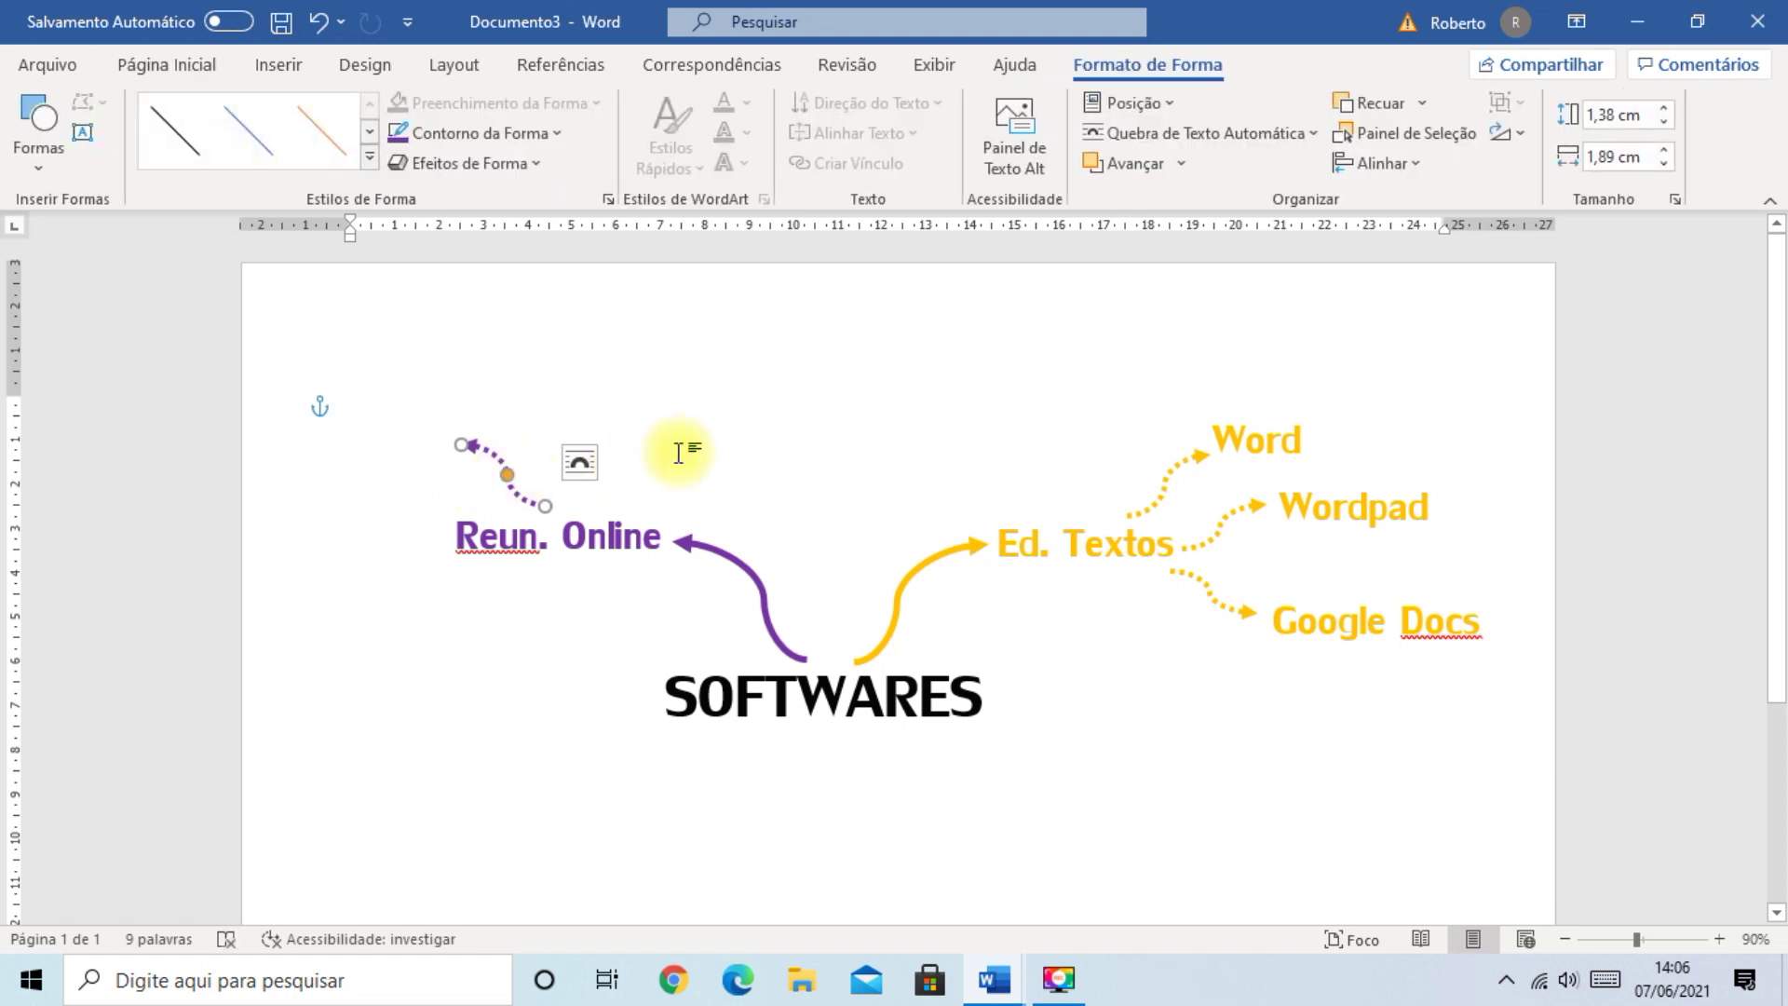
pyautogui.hotkey('ctrl', 'z')
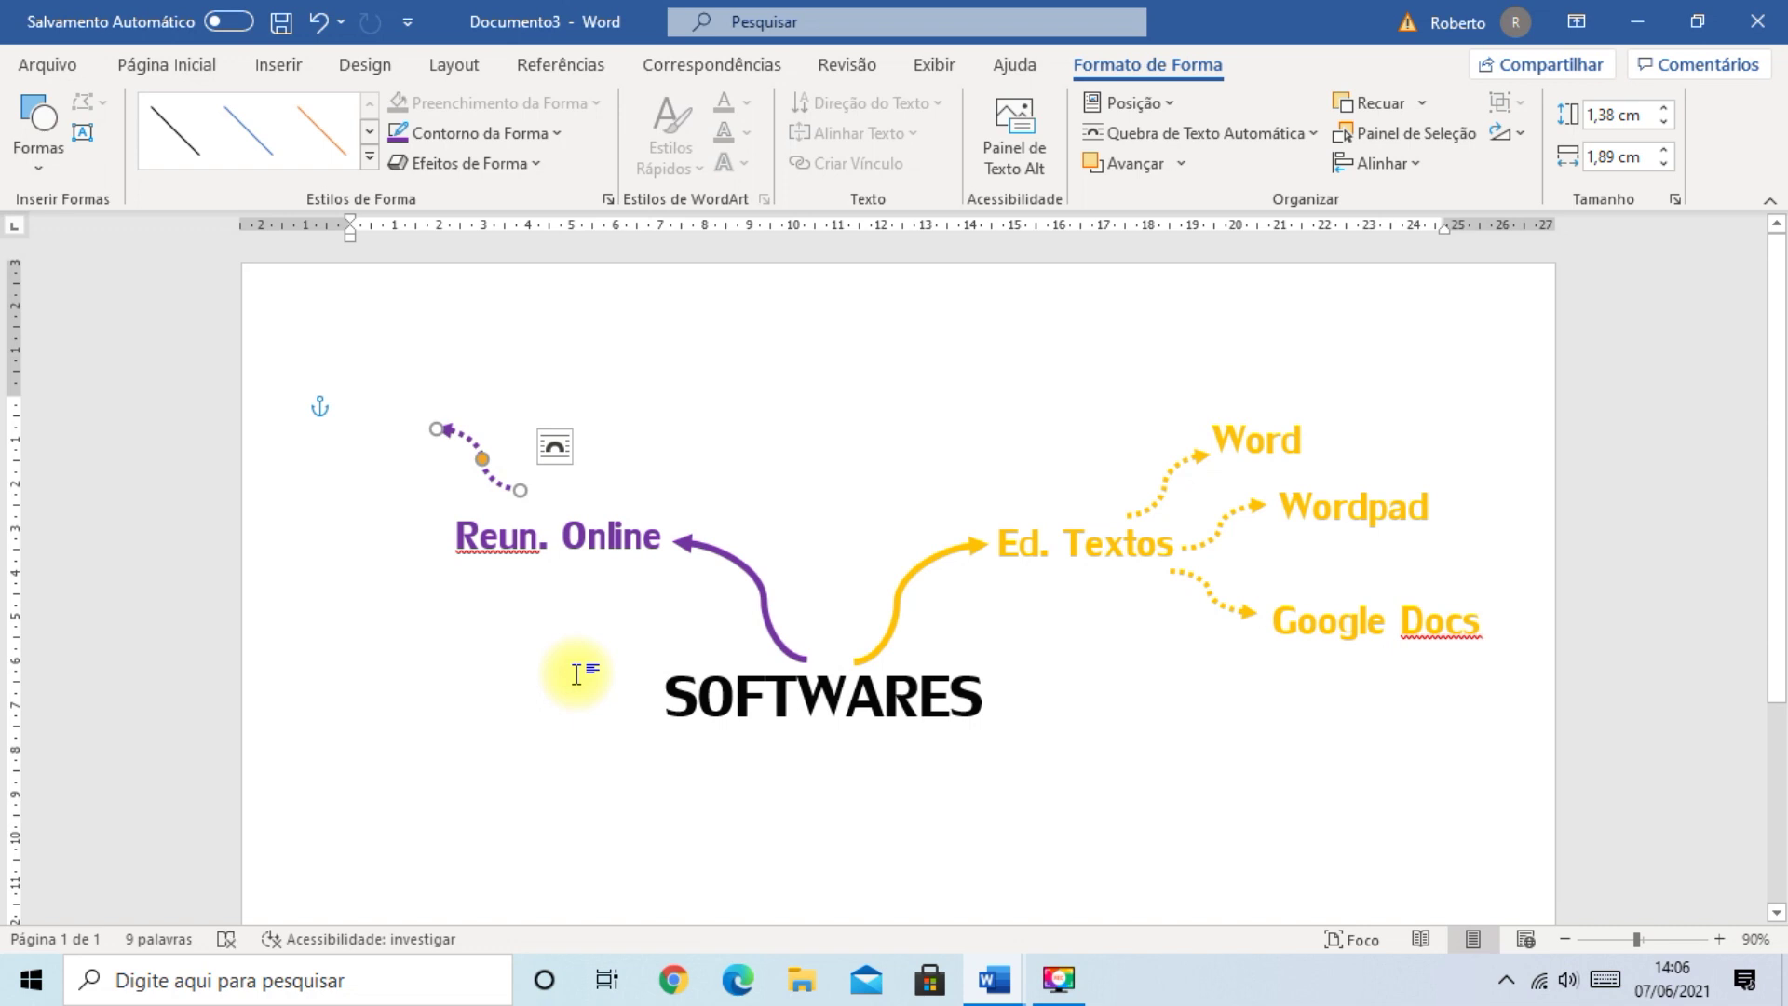
pyautogui.hotkey('ctrl', 'd')
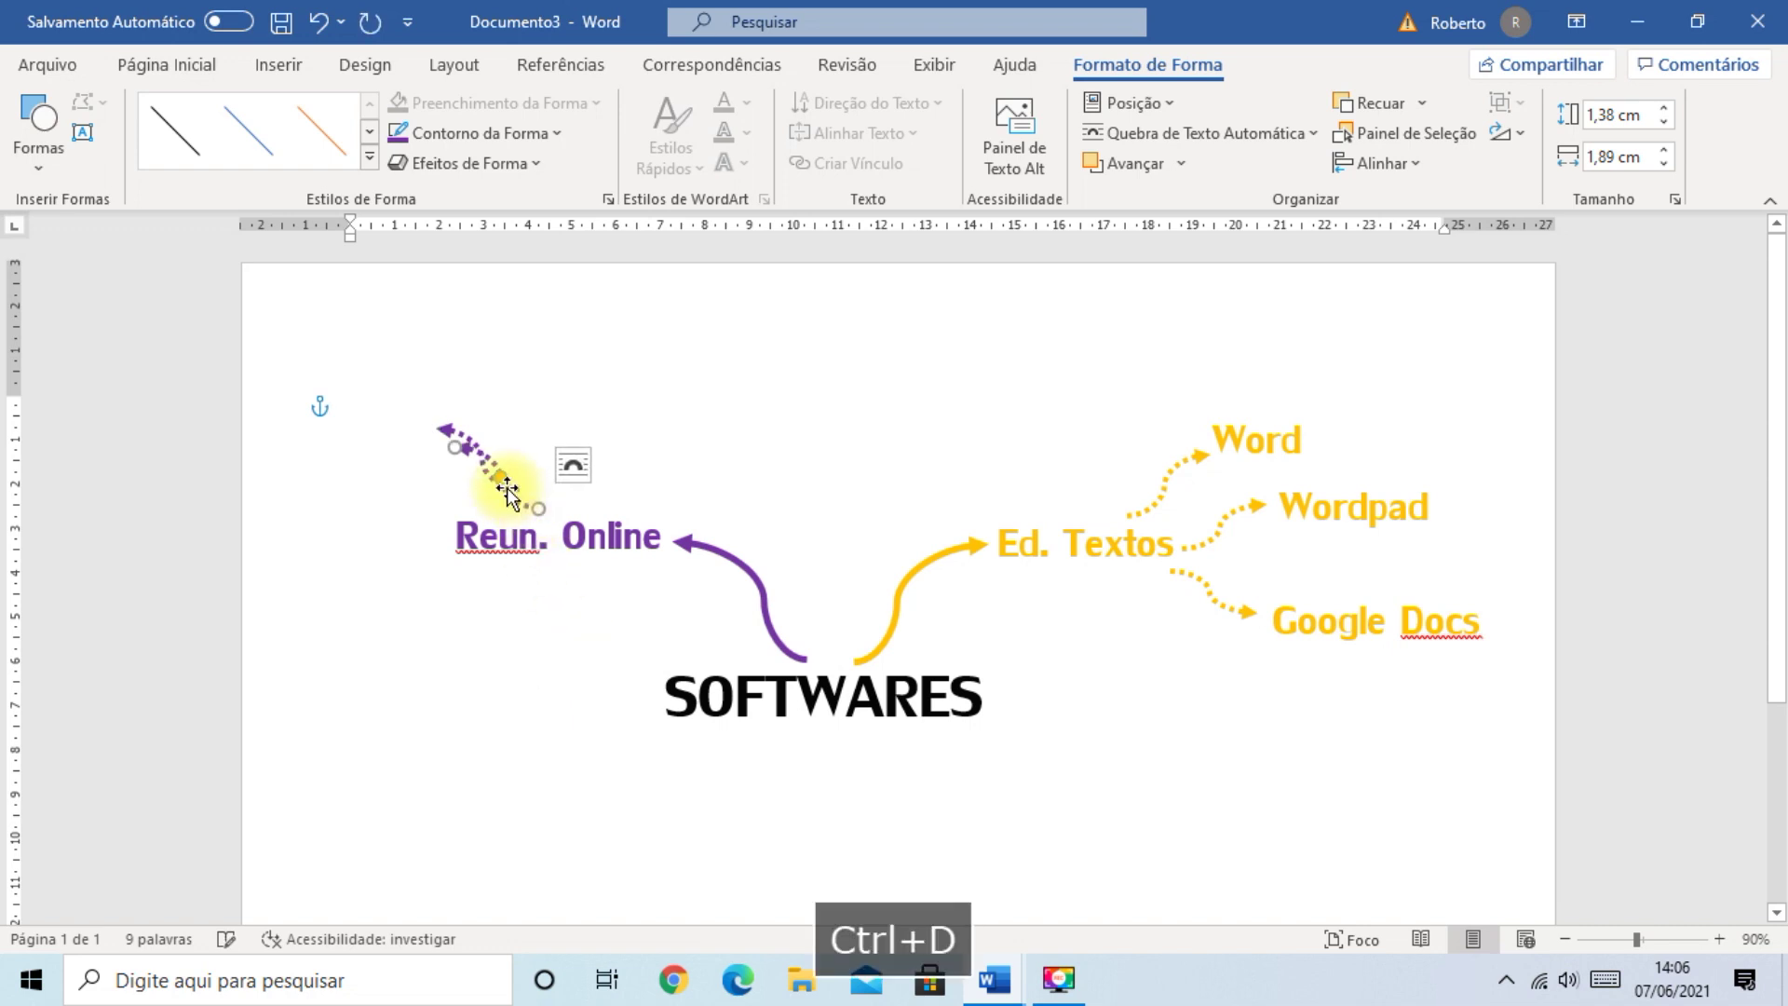
pyautogui.moveTo(515, 488); pyautogui.dragTo(425, 519)
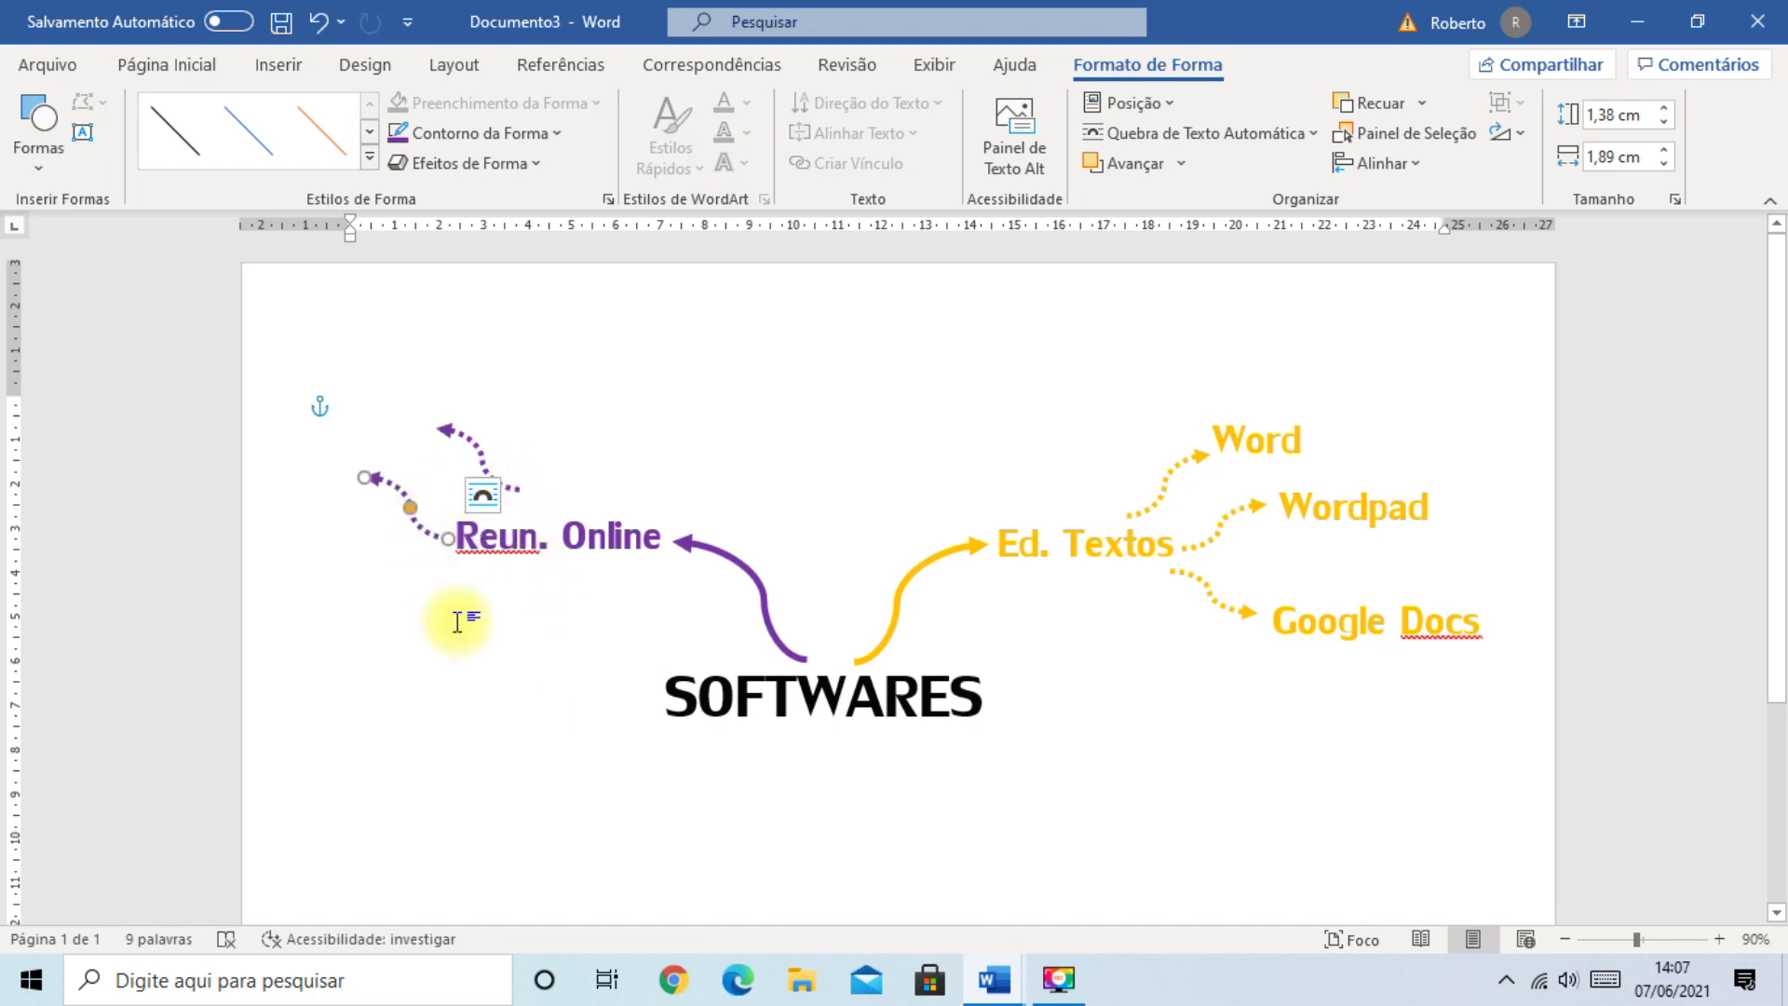
# - Duplicate the purple dotted arrow again below Reun. Online and reshape the copy so it curves down to the left
pyautogui.hotkey('ctrl', 'd')
pyautogui.moveTo(400, 498); pyautogui.dragTo(402, 563)
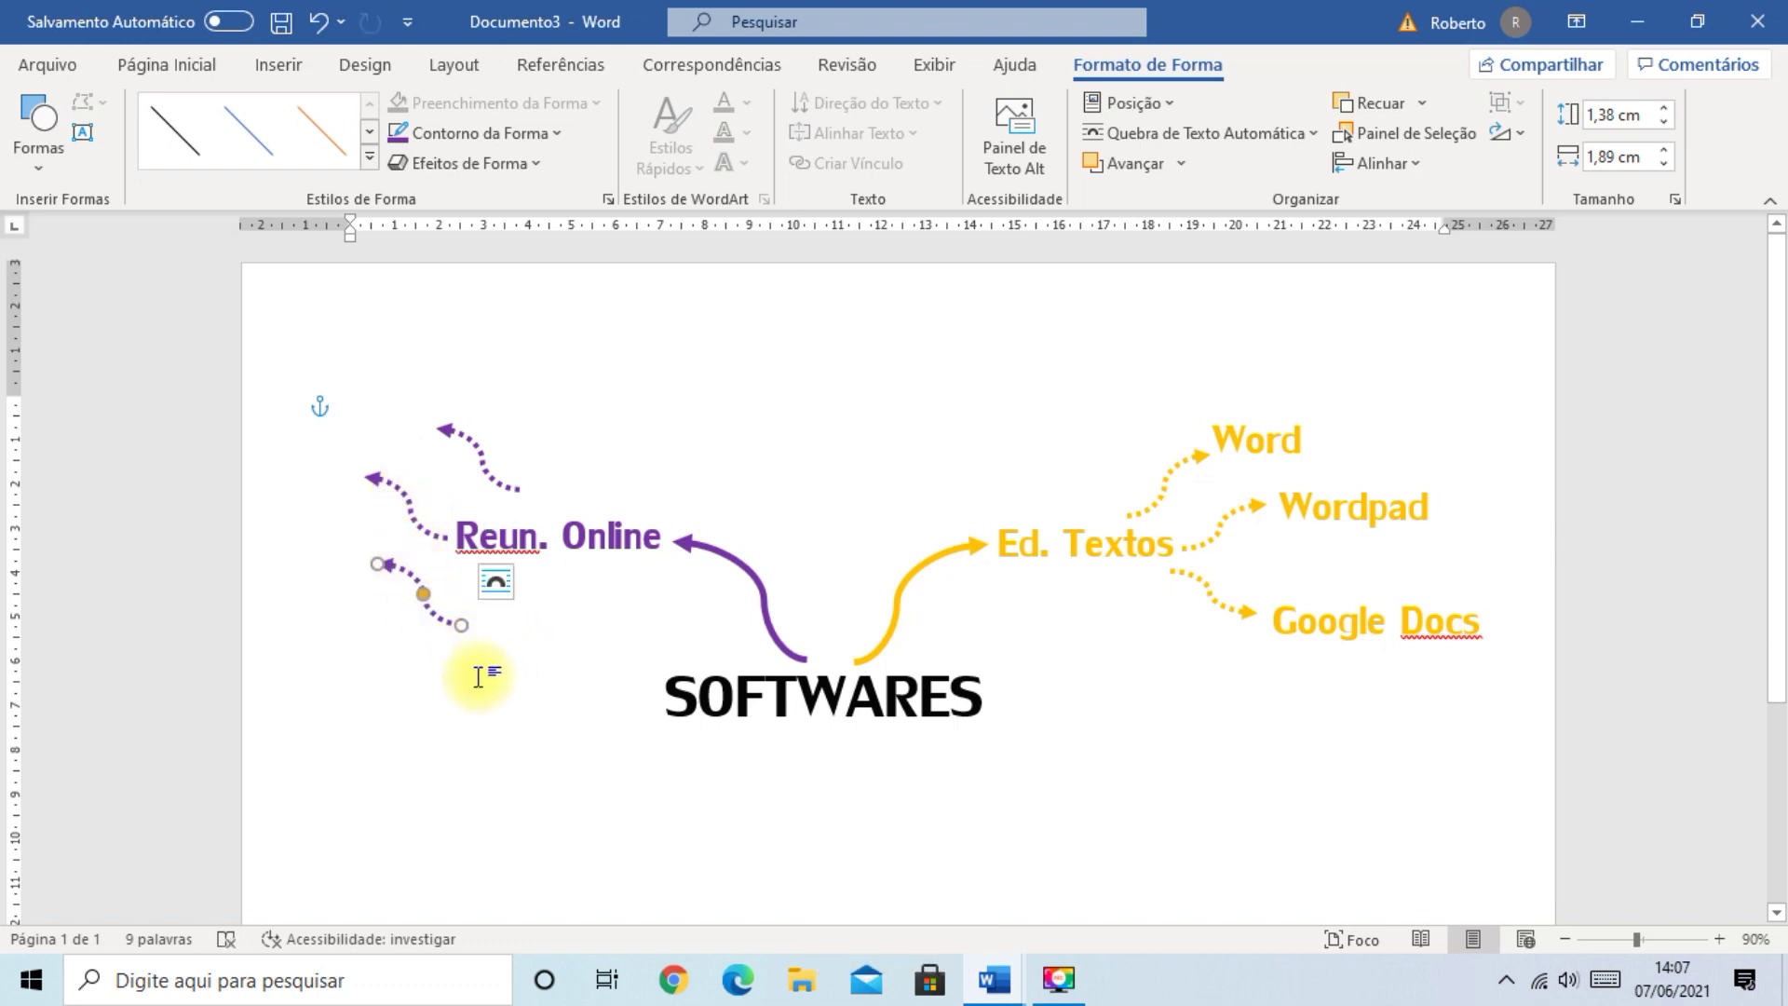
pyautogui.moveTo(462, 623); pyautogui.dragTo(360, 616)
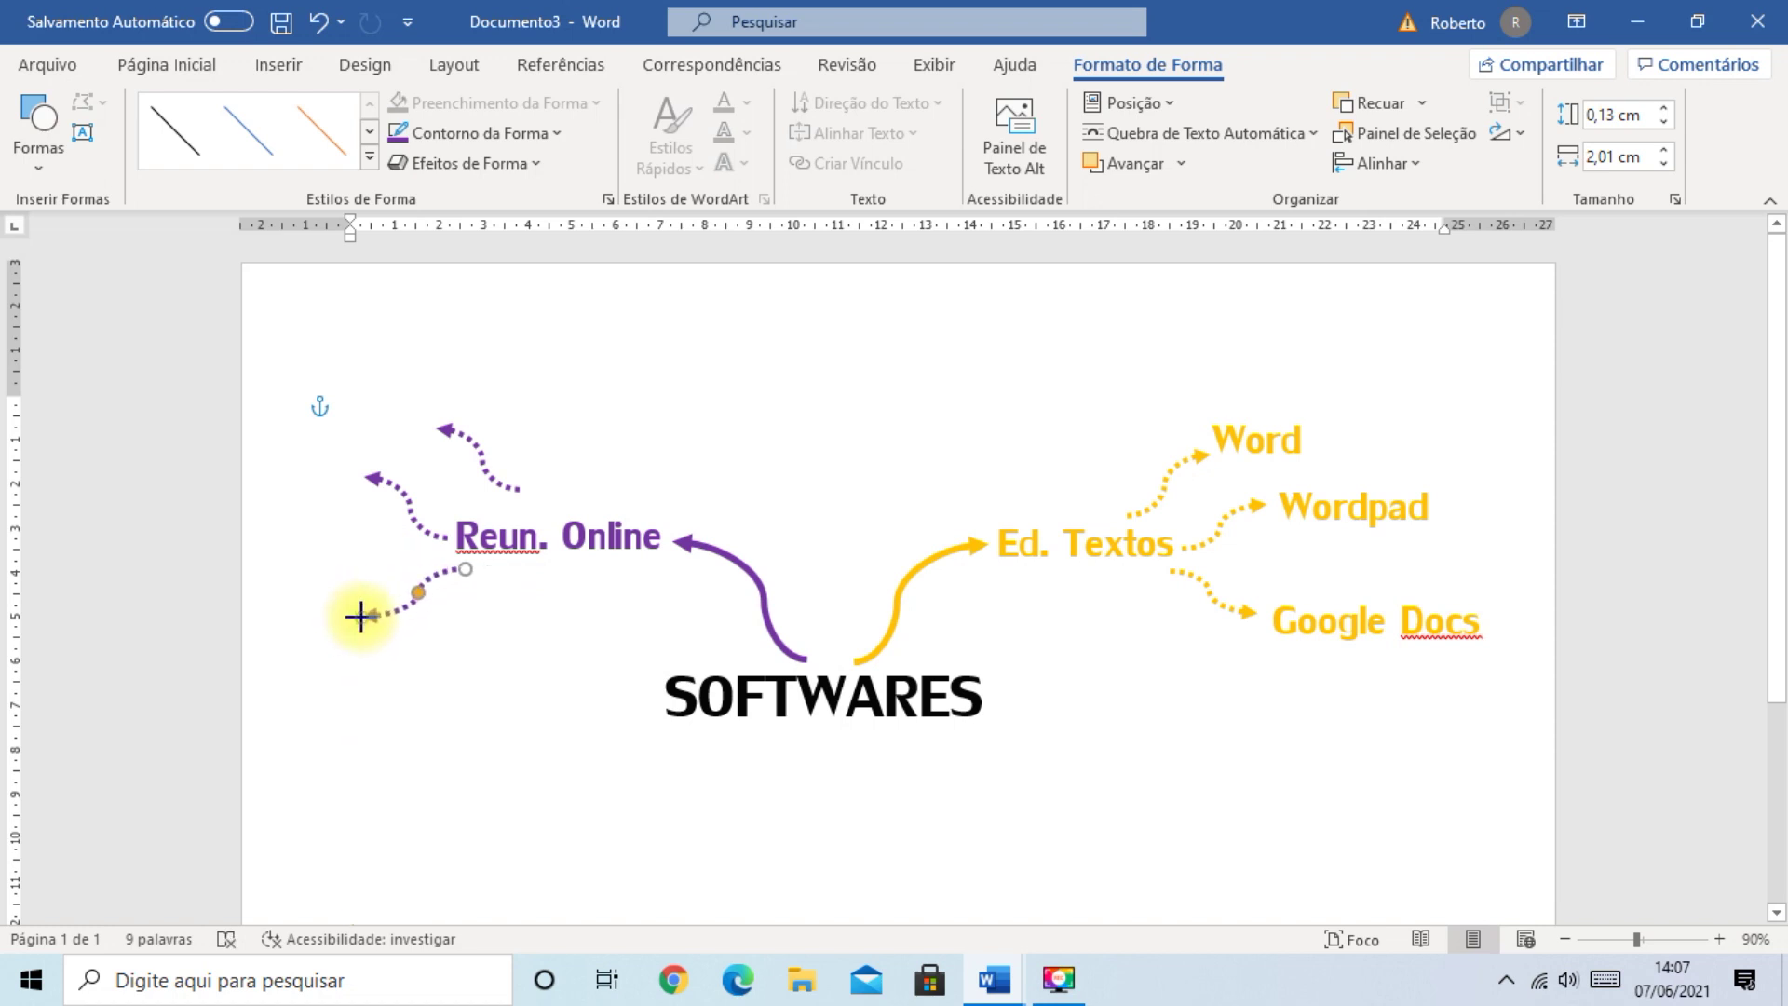
# - Adjust the upper two purple dotted arrows so all three fan out evenly from the left side of Reun. Online
pyautogui.moveTo(479, 451); pyautogui.dragTo(363, 503)
pyautogui.click(377, 479)
pyautogui.click(433, 458)
pyautogui.moveTo(410, 446); pyautogui.dragTo(386, 445)
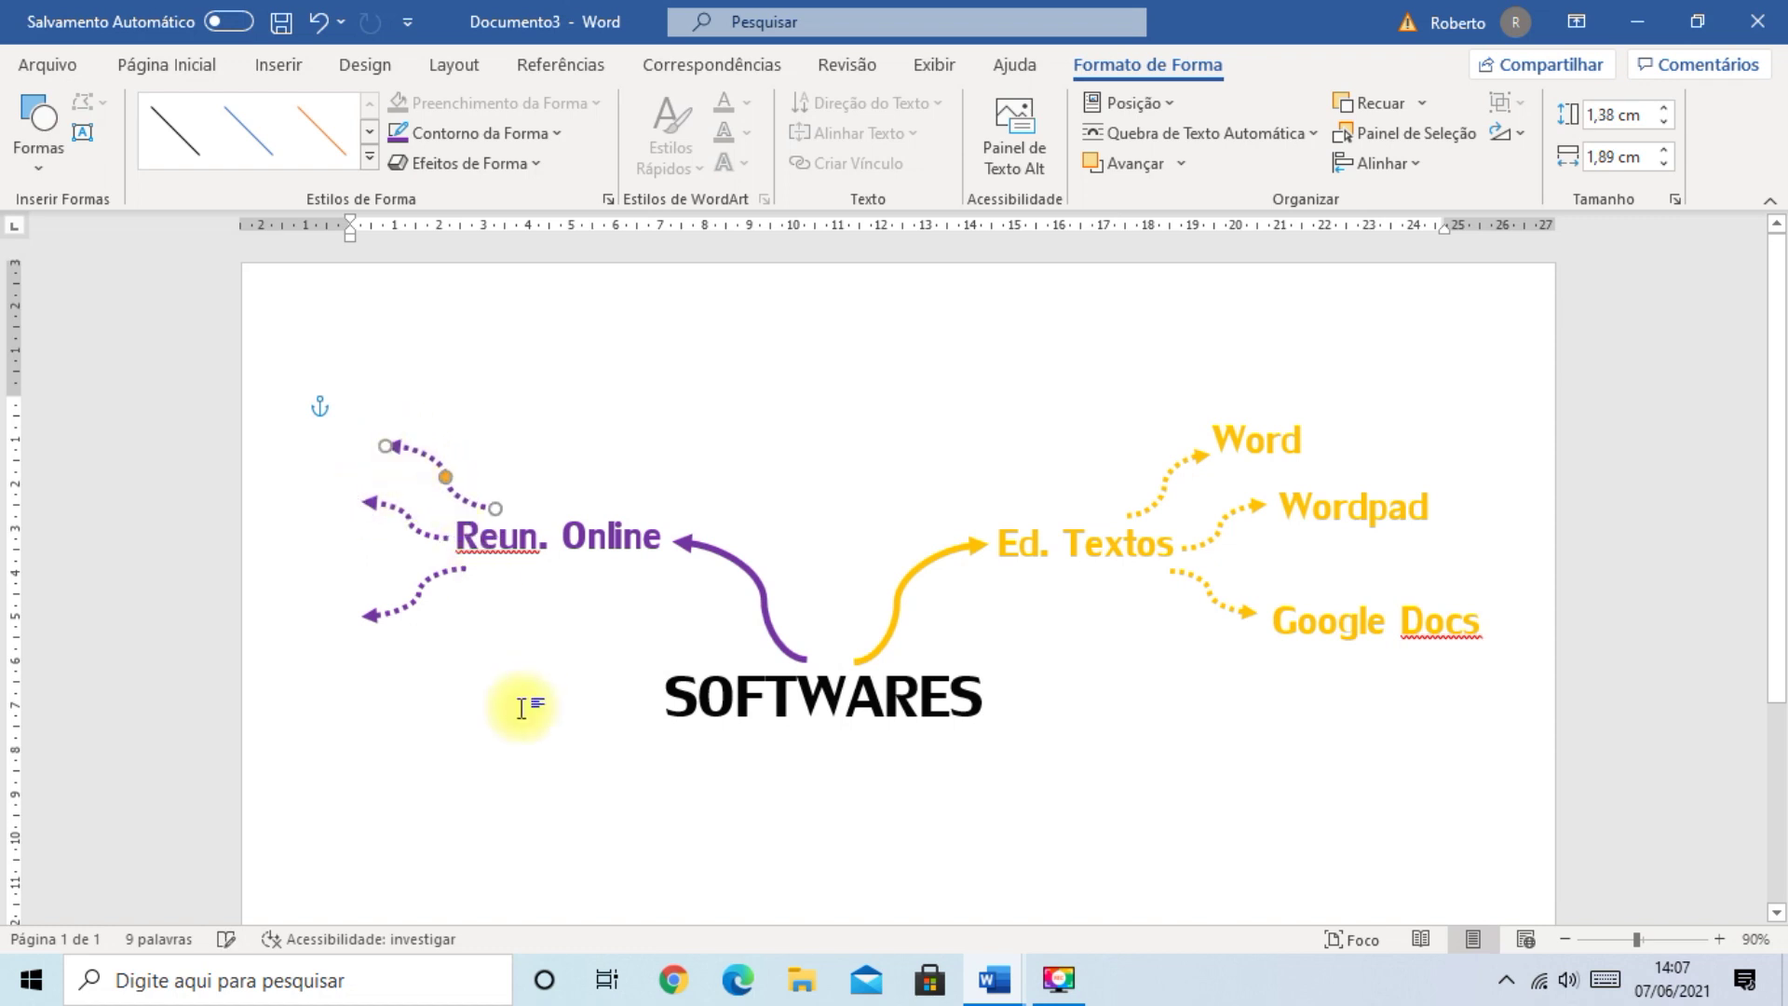
pyautogui.click(518, 705)
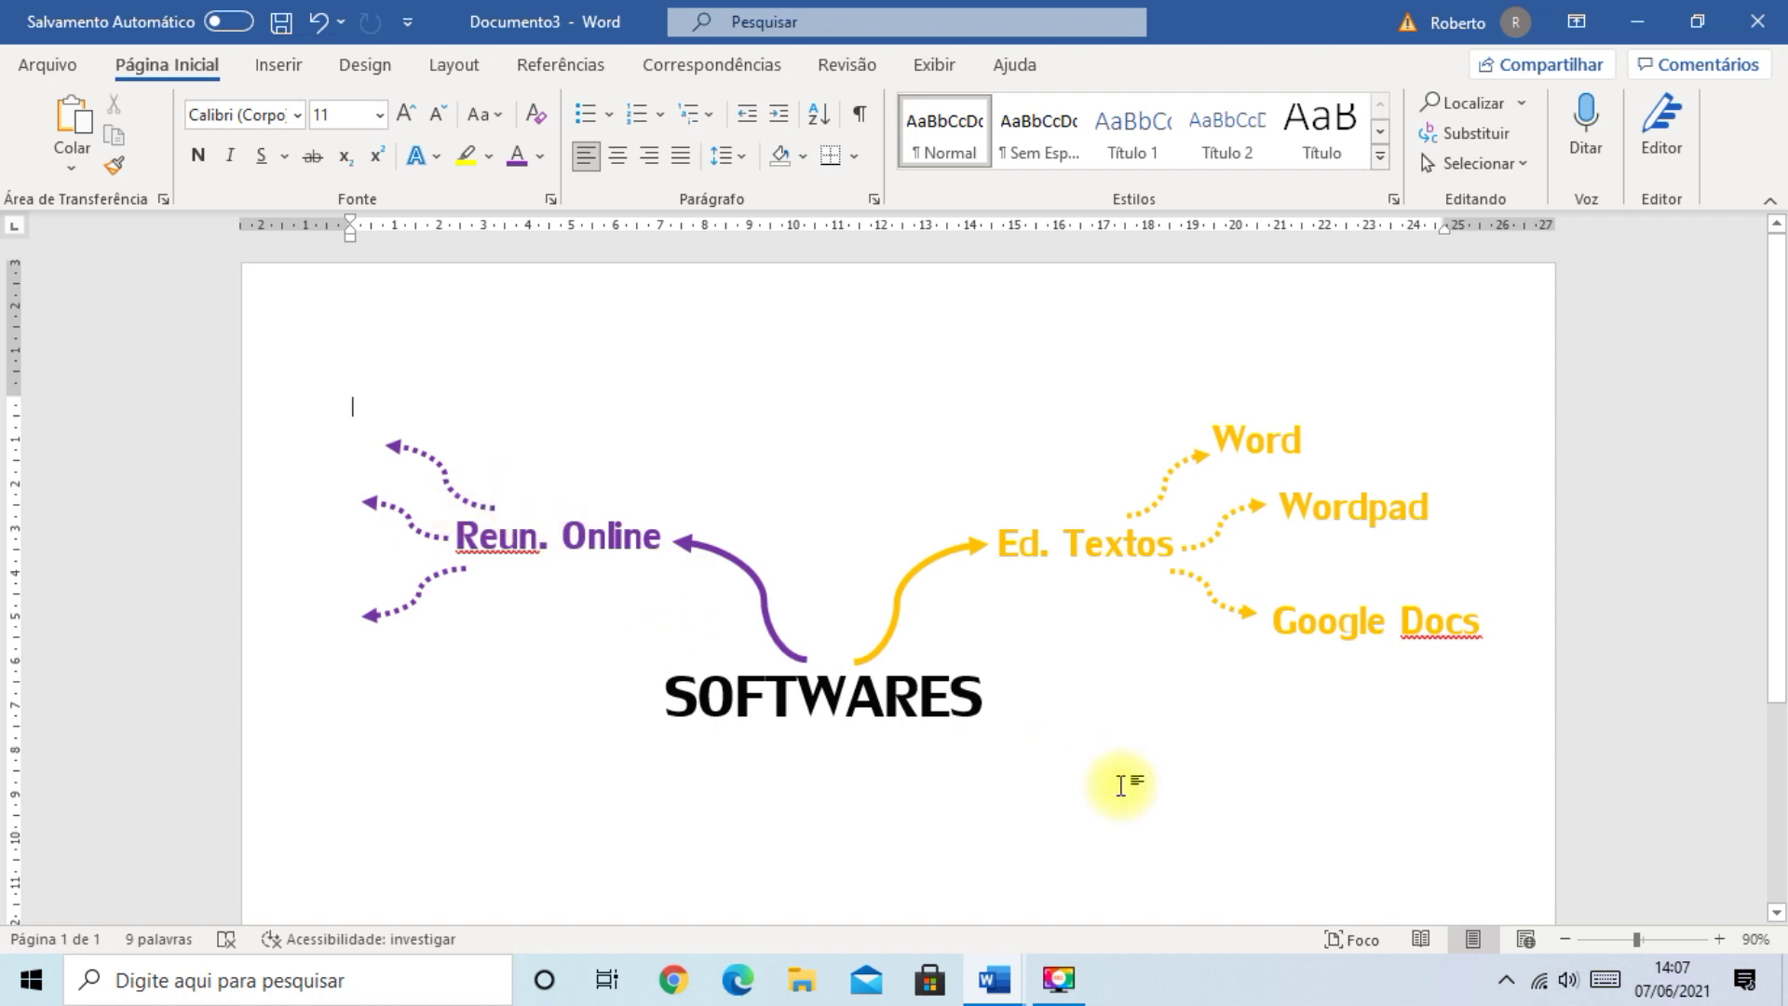
# - Duplicate the Word label above Reun. Online, replace the copy's text with Google Meet and widen its text box to fit
pyautogui.click(1246, 438)
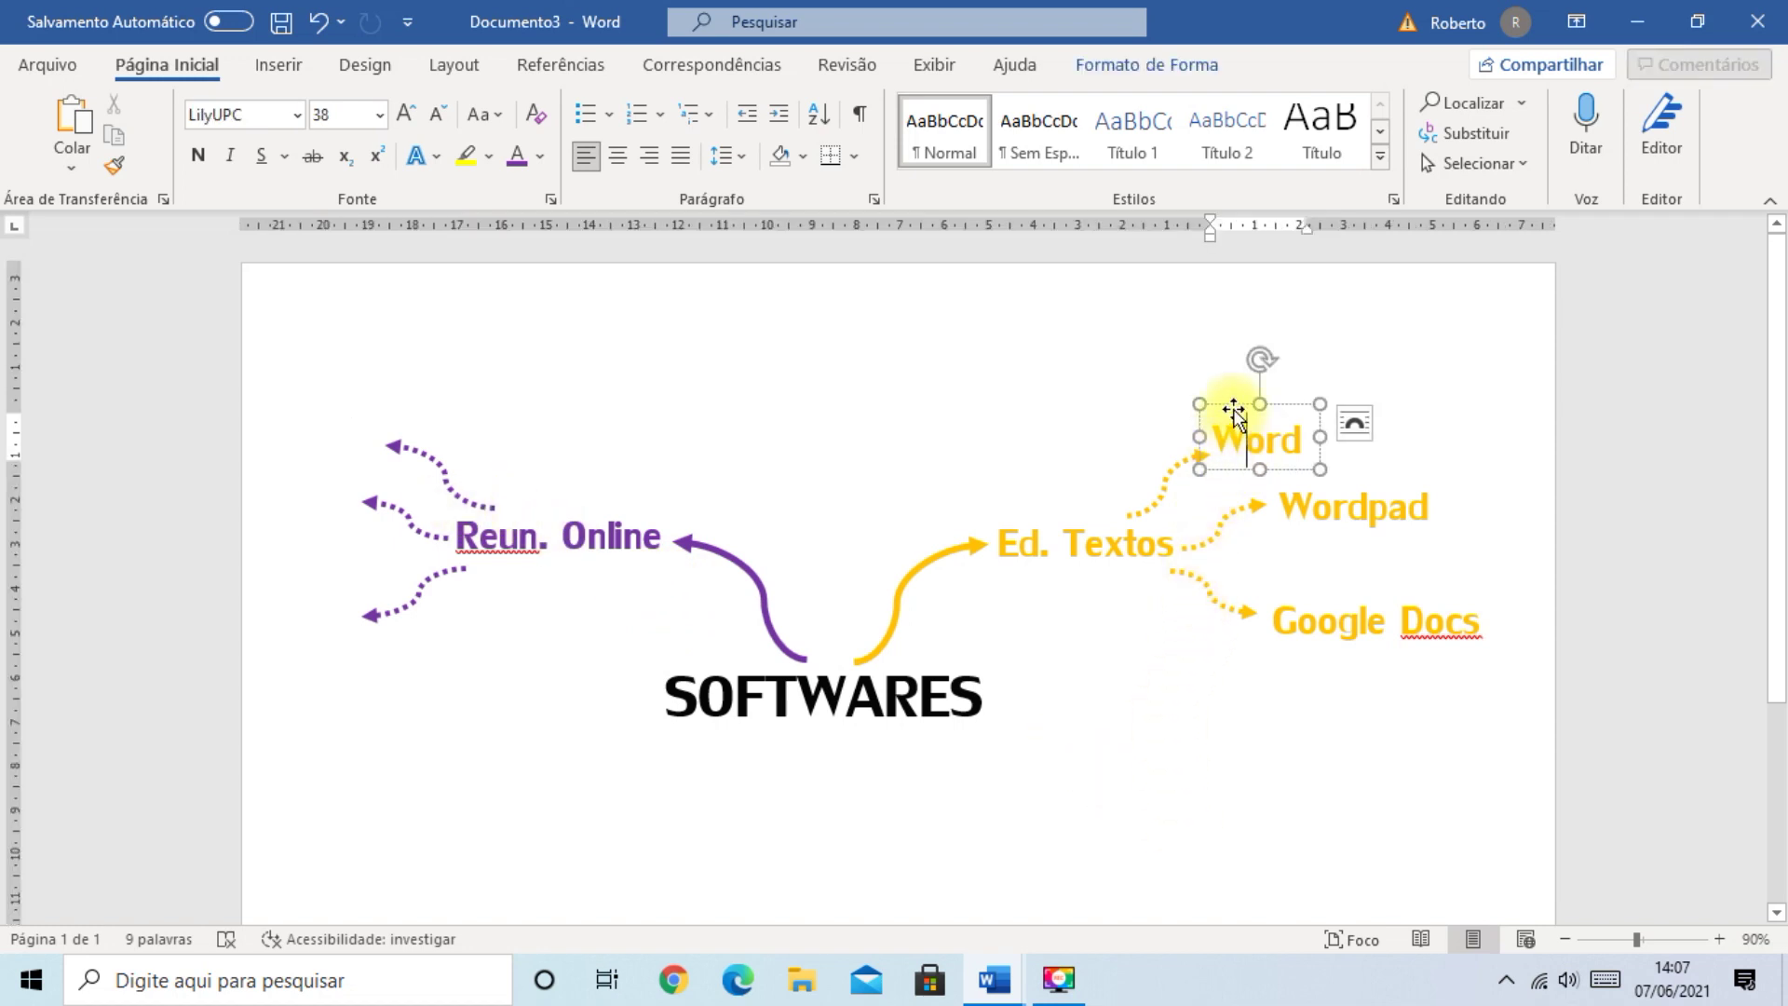
pyautogui.click(1234, 408)
pyautogui.hotkey('ctrl', 'd')
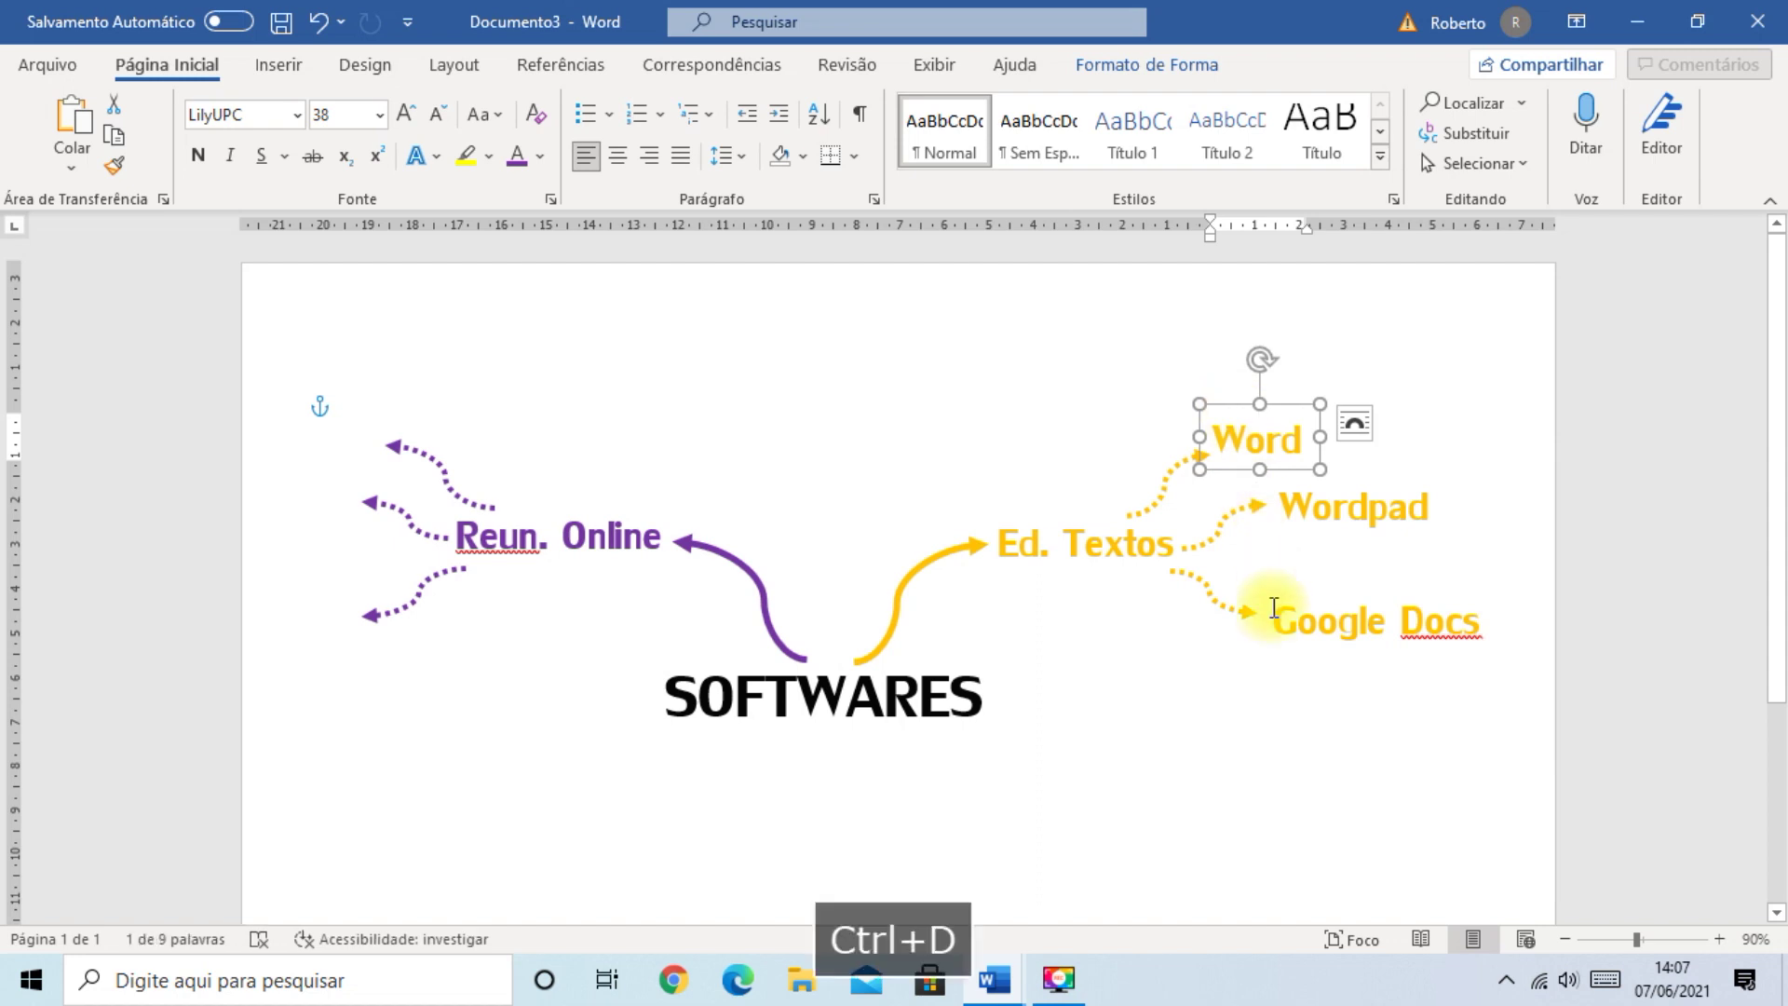
pyautogui.moveTo(1246, 414); pyautogui.dragTo(616, 456)
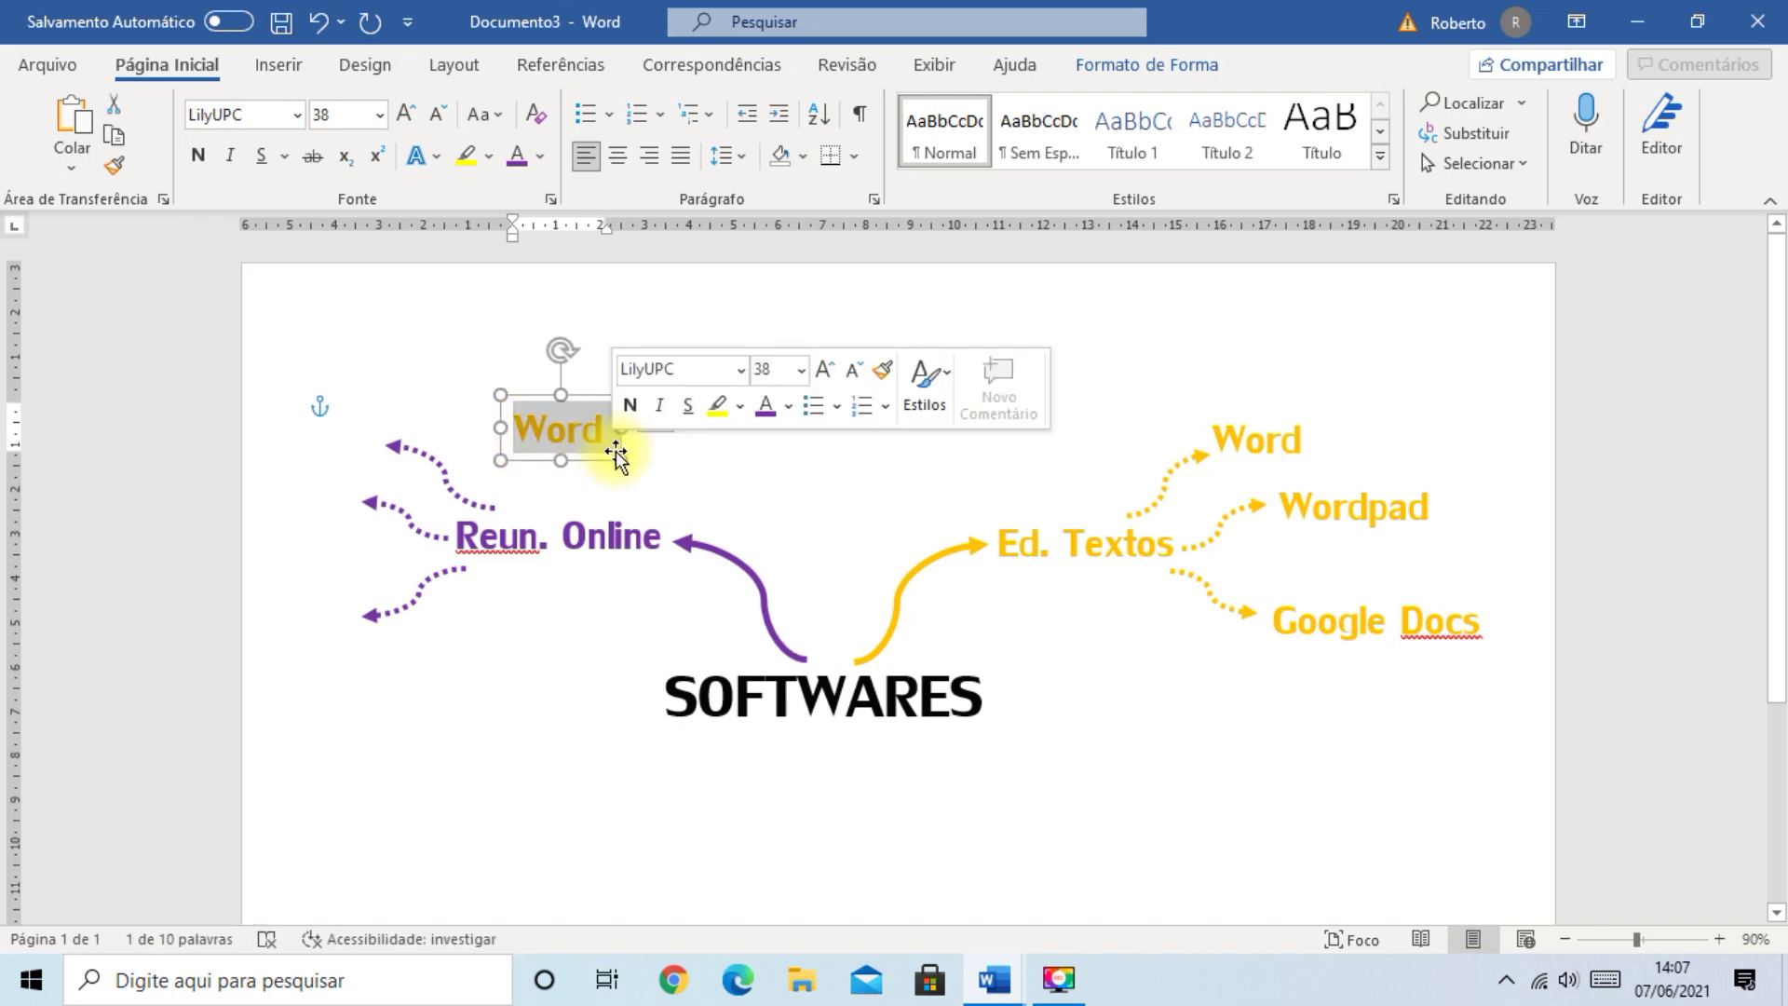
pyautogui.write('Googl ')
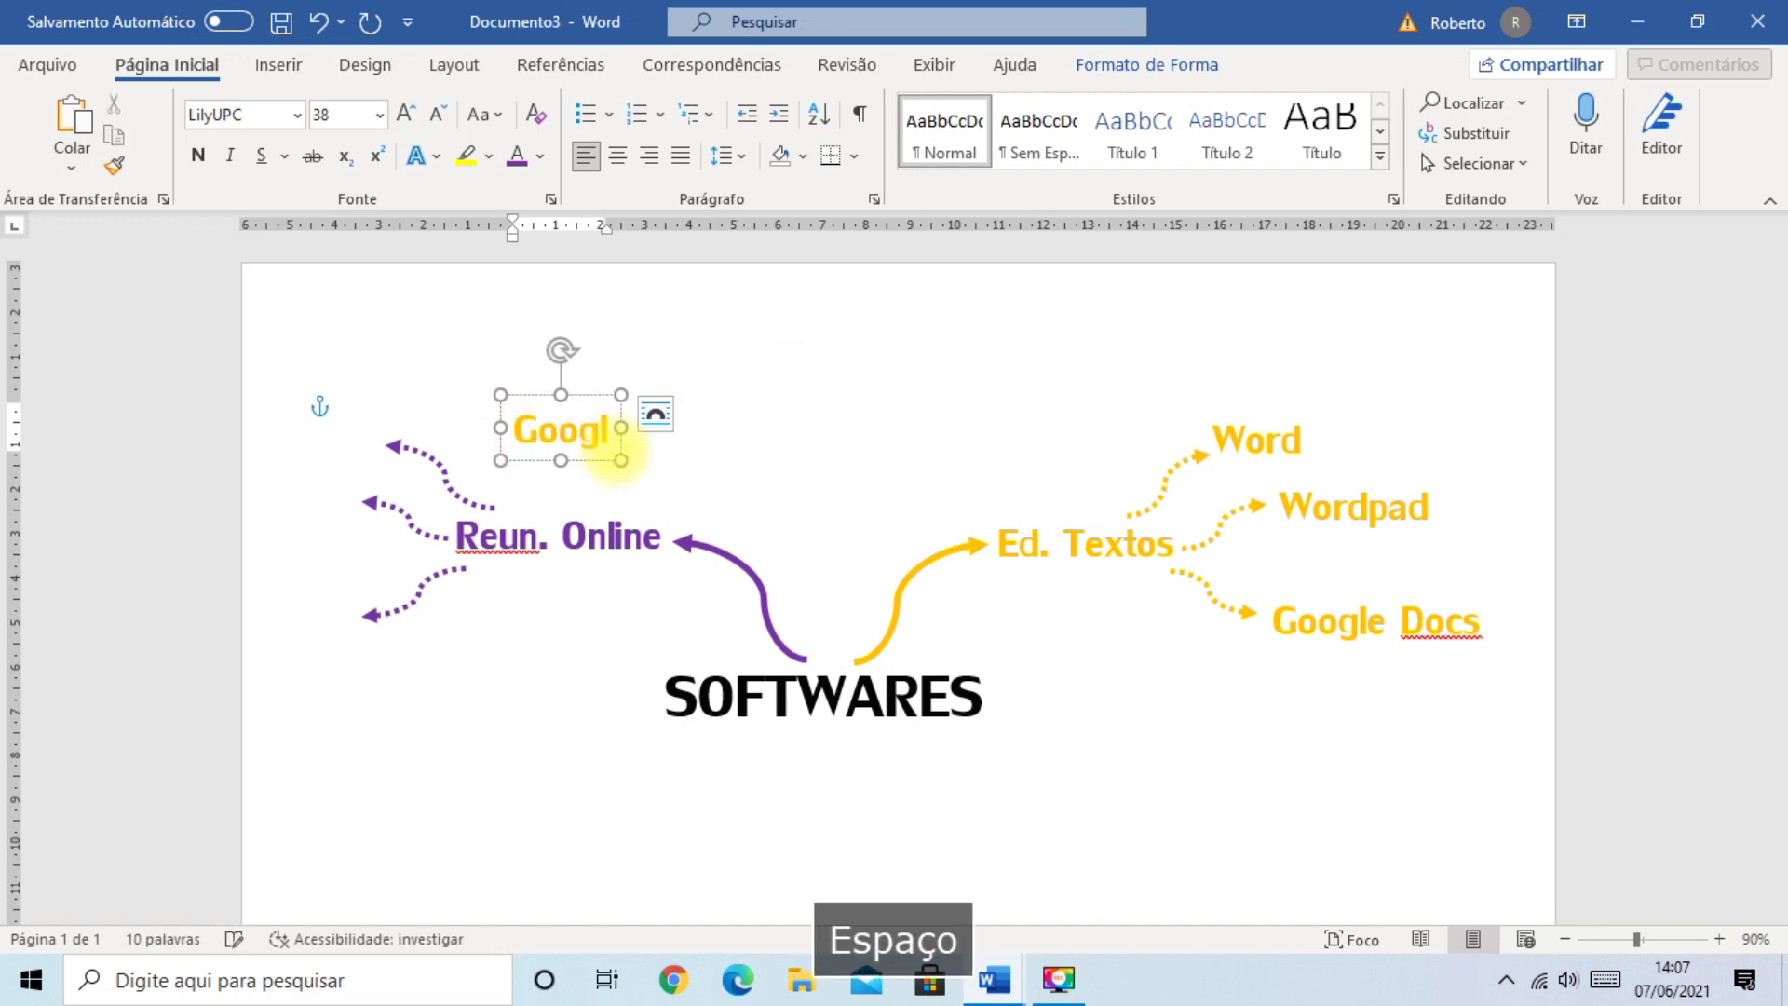
pyautogui.write('e')
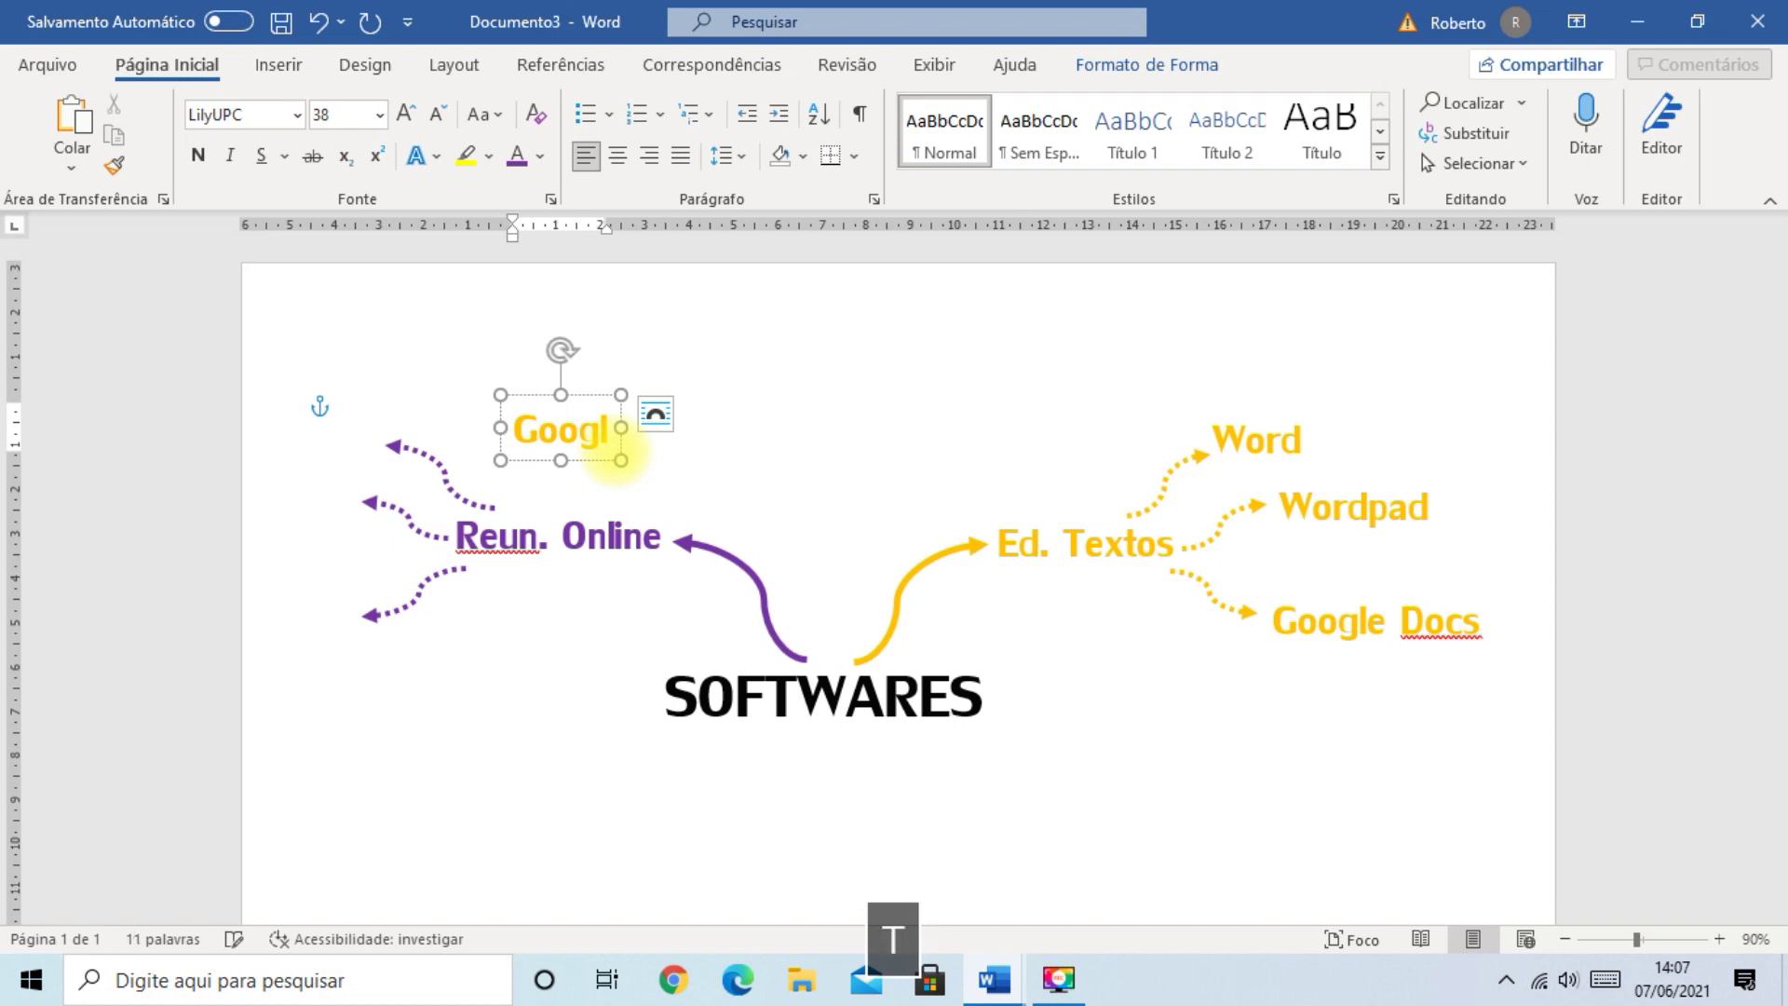
pyautogui.moveTo(621, 426); pyautogui.dragTo(787, 424)
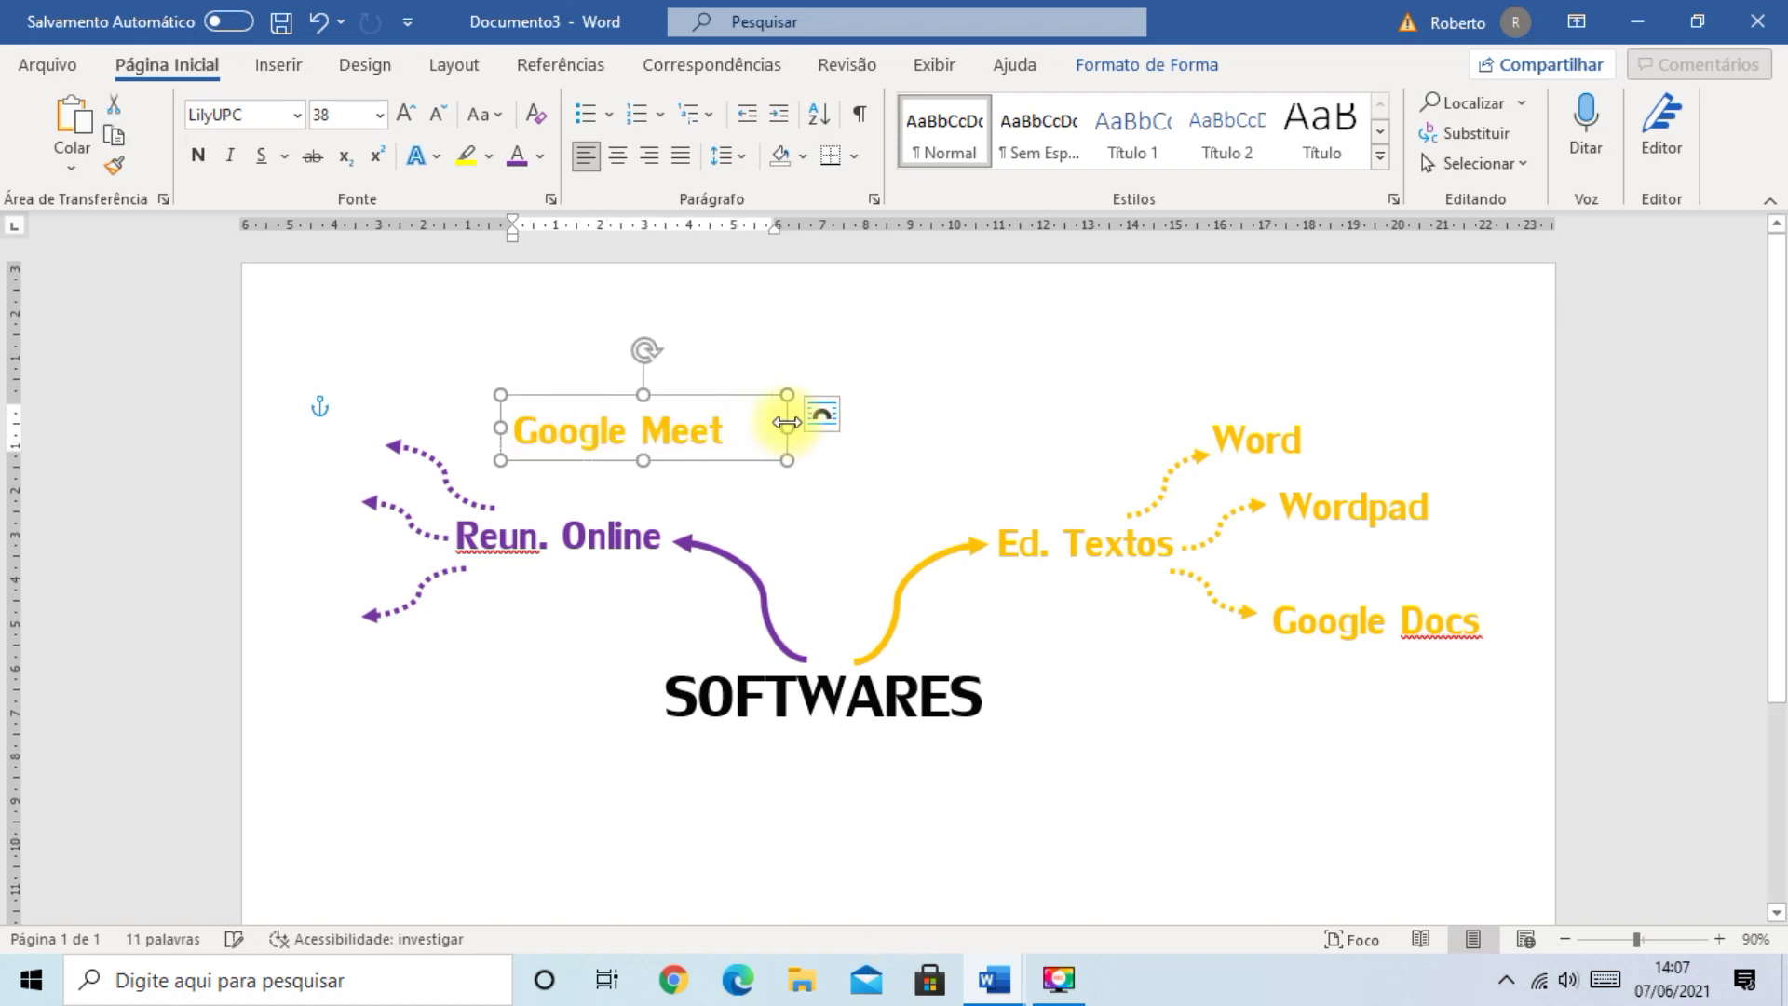
# - Set the Google Meet label's font color to purple and move it above the upper purple dotted arrow
pyautogui.click(514, 156)
pyautogui.moveTo(787, 427); pyautogui.dragTo(463, 367)
# - Move and reshape the upper purple dotted arrow so it runs from Reun. Online to the Google Meet label
pyautogui.click(656, 462)
pyautogui.moveTo(442, 486); pyautogui.dragTo(473, 479)
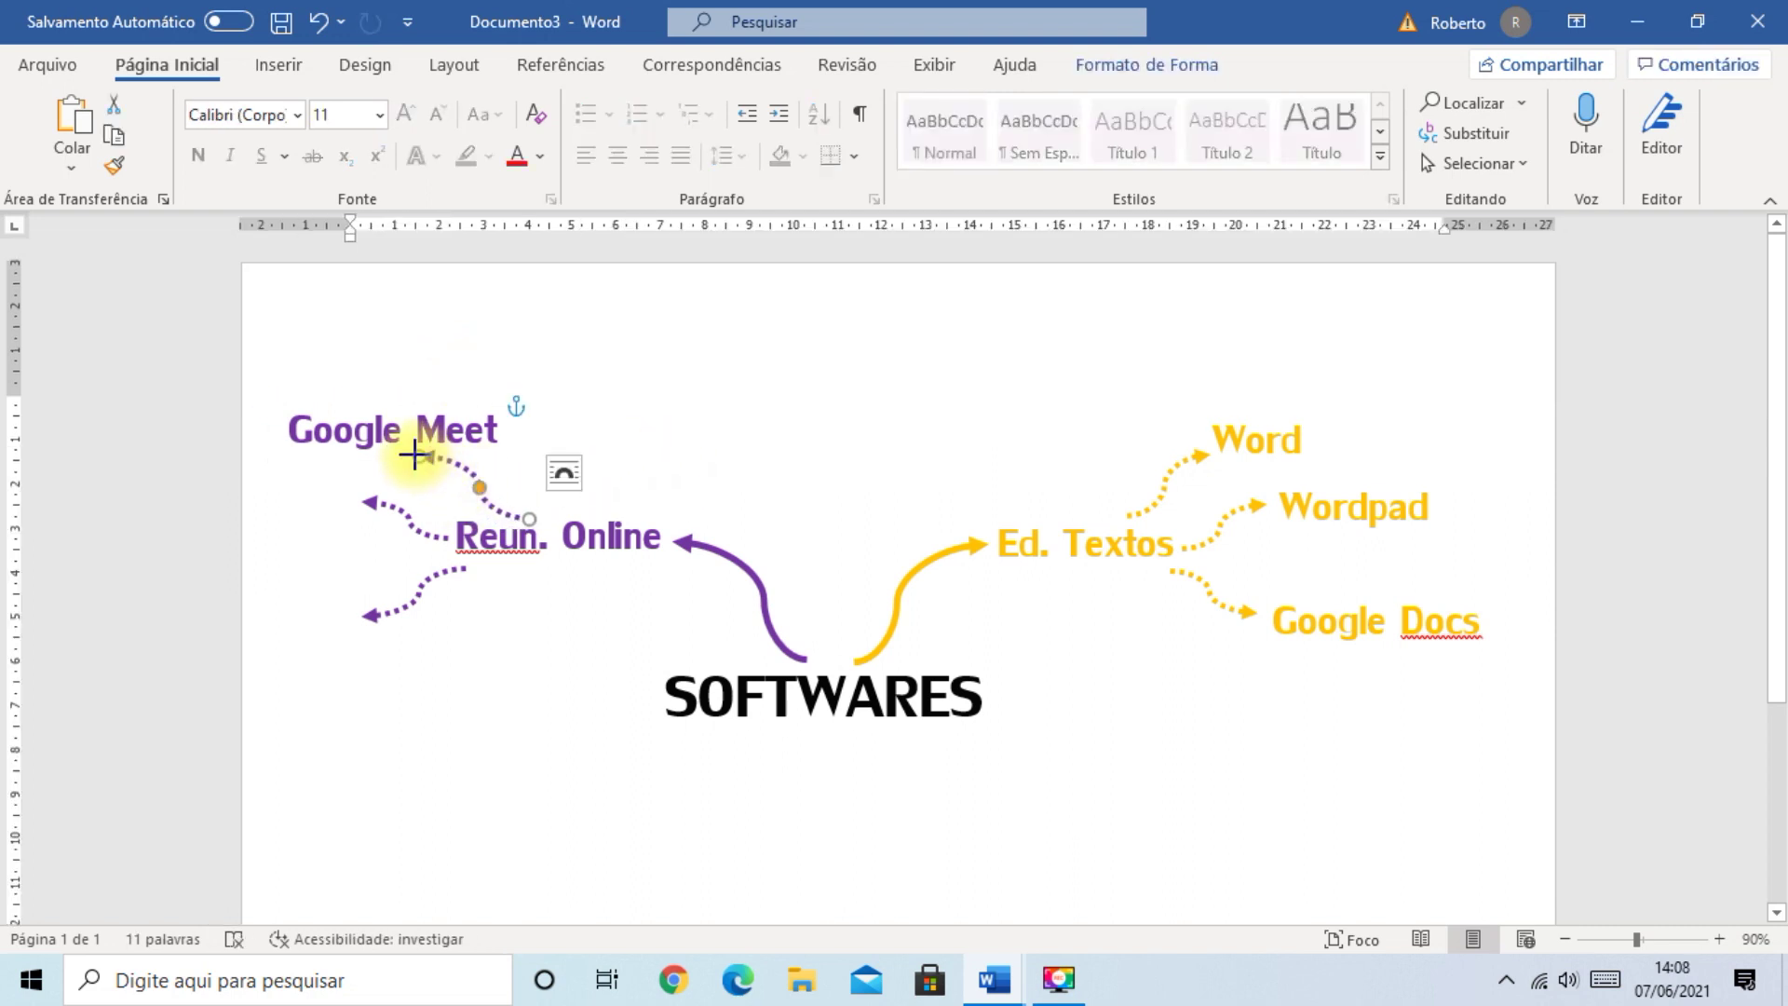
pyautogui.moveTo(418, 455); pyautogui.dragTo(463, 500)
pyautogui.click(385, 445)
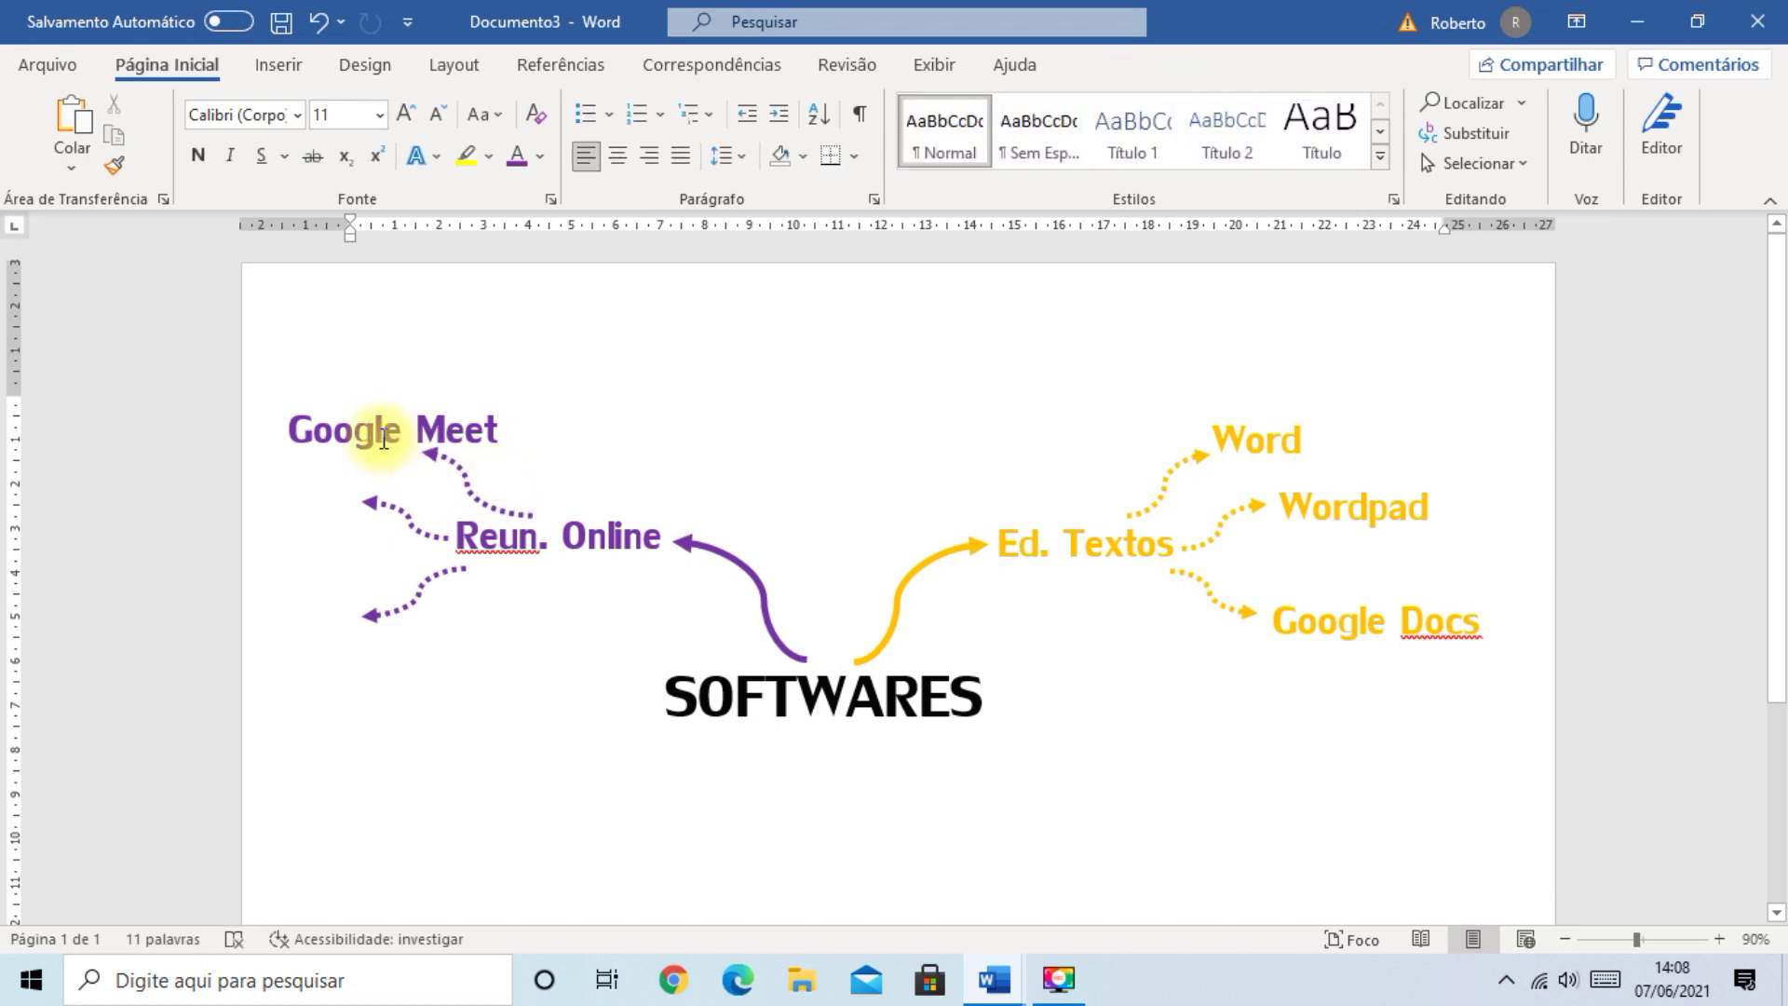
# - Shift the solid purple arrow above SOFTWARES slightly to the right, closer to the yellow arrow
pyautogui.click(383, 439)
pyautogui.click(518, 538)
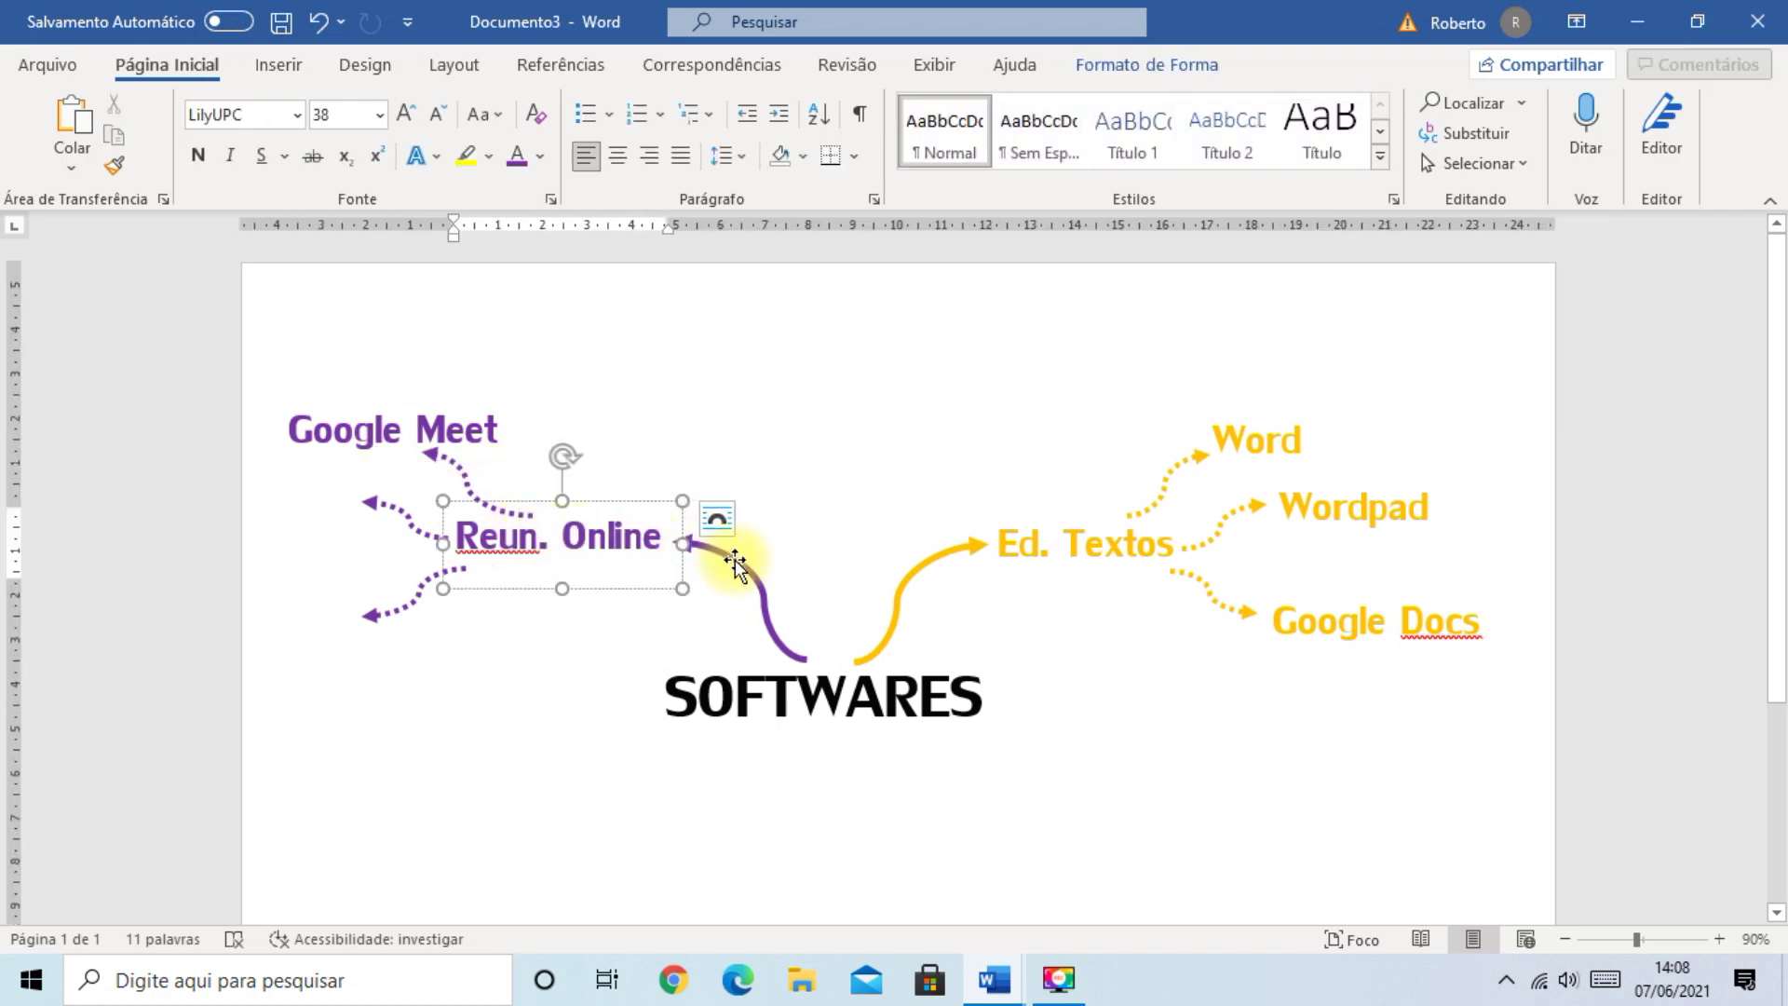
pyautogui.click(736, 562)
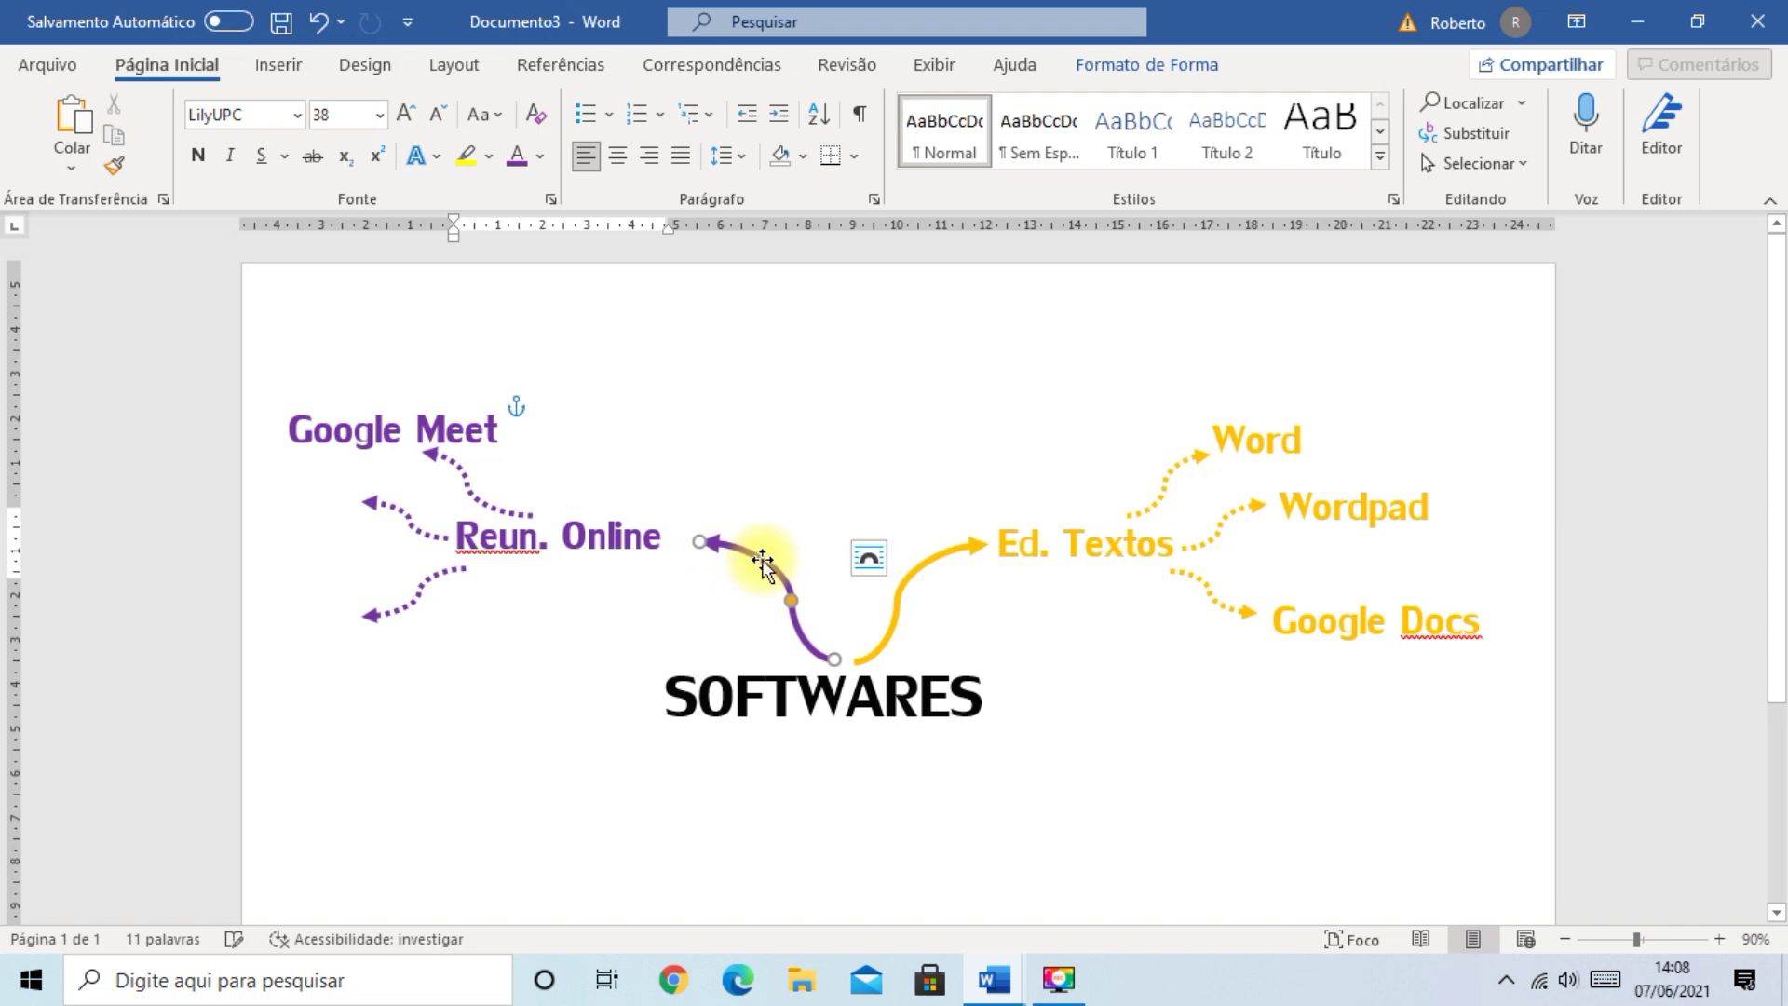
# - Move Reun. Online and its dotted arrows right to meet the solid arrow, and place Google Meet at the upper arrow's tip
pyautogui.click(372, 431)
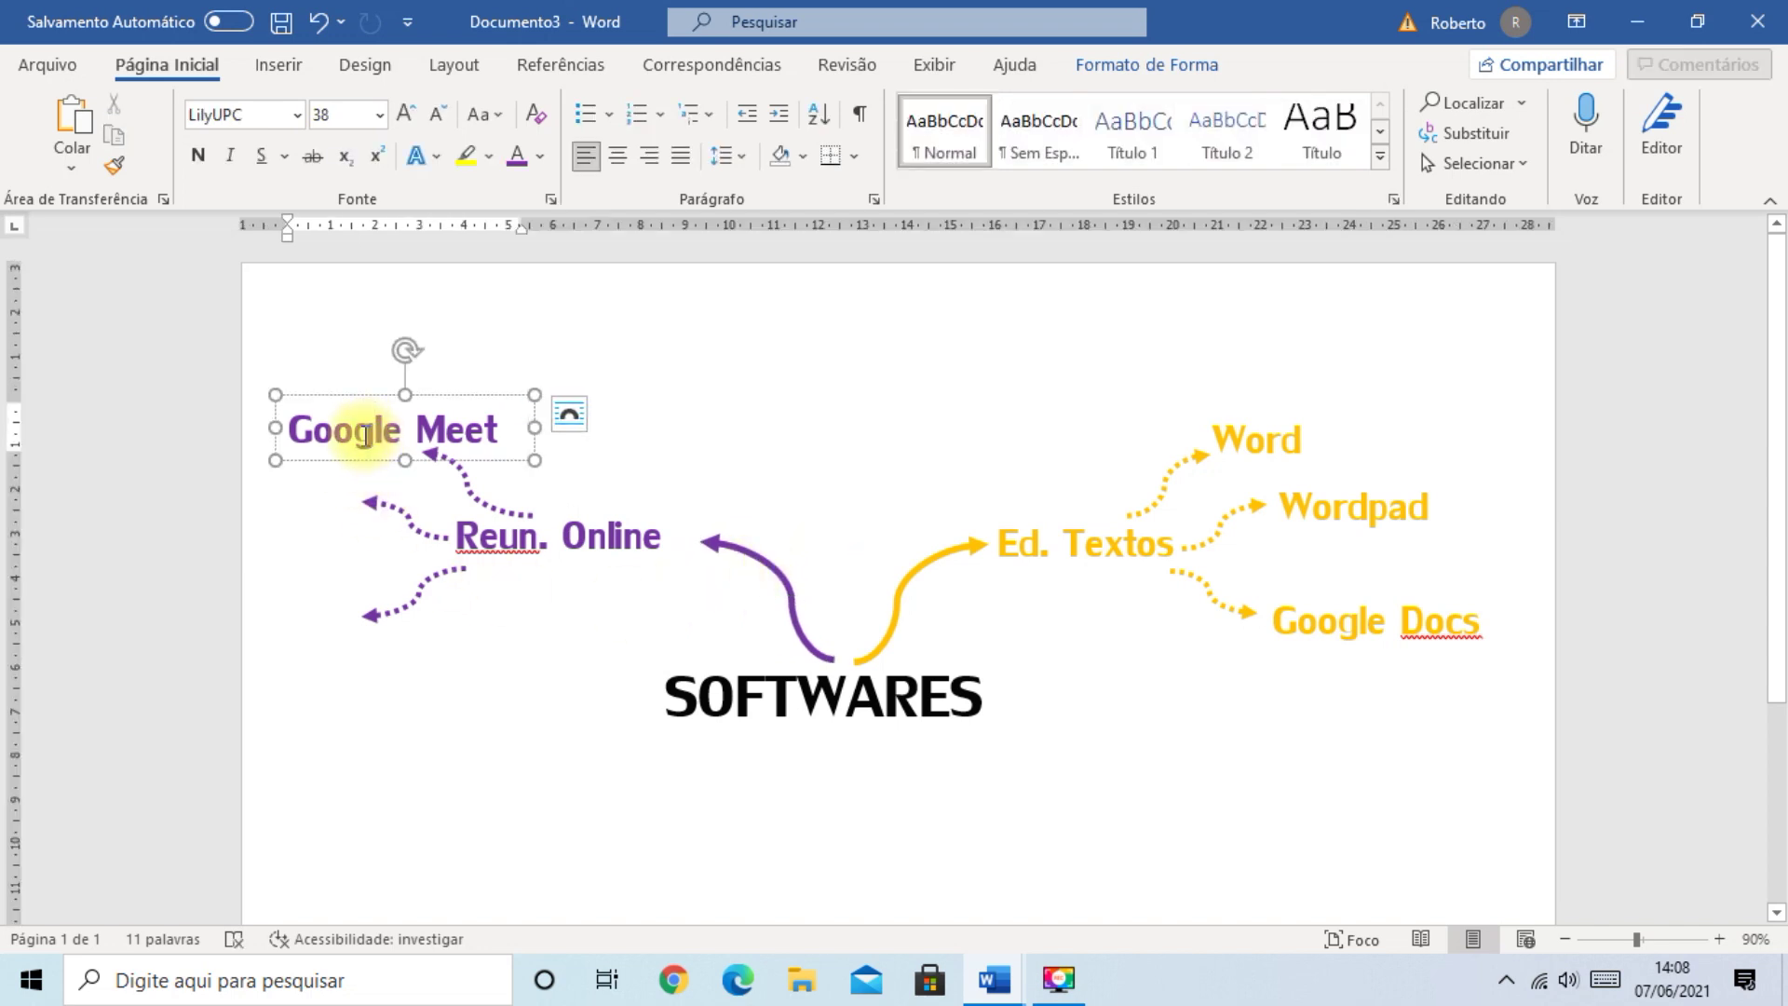
pyautogui.keyDown('shift'); pyautogui.click(471, 494); pyautogui.keyUp('shift')
pyautogui.keyDown('shift'); pyautogui.click(416, 527); pyautogui.keyUp('shift')
pyautogui.click(463, 471)
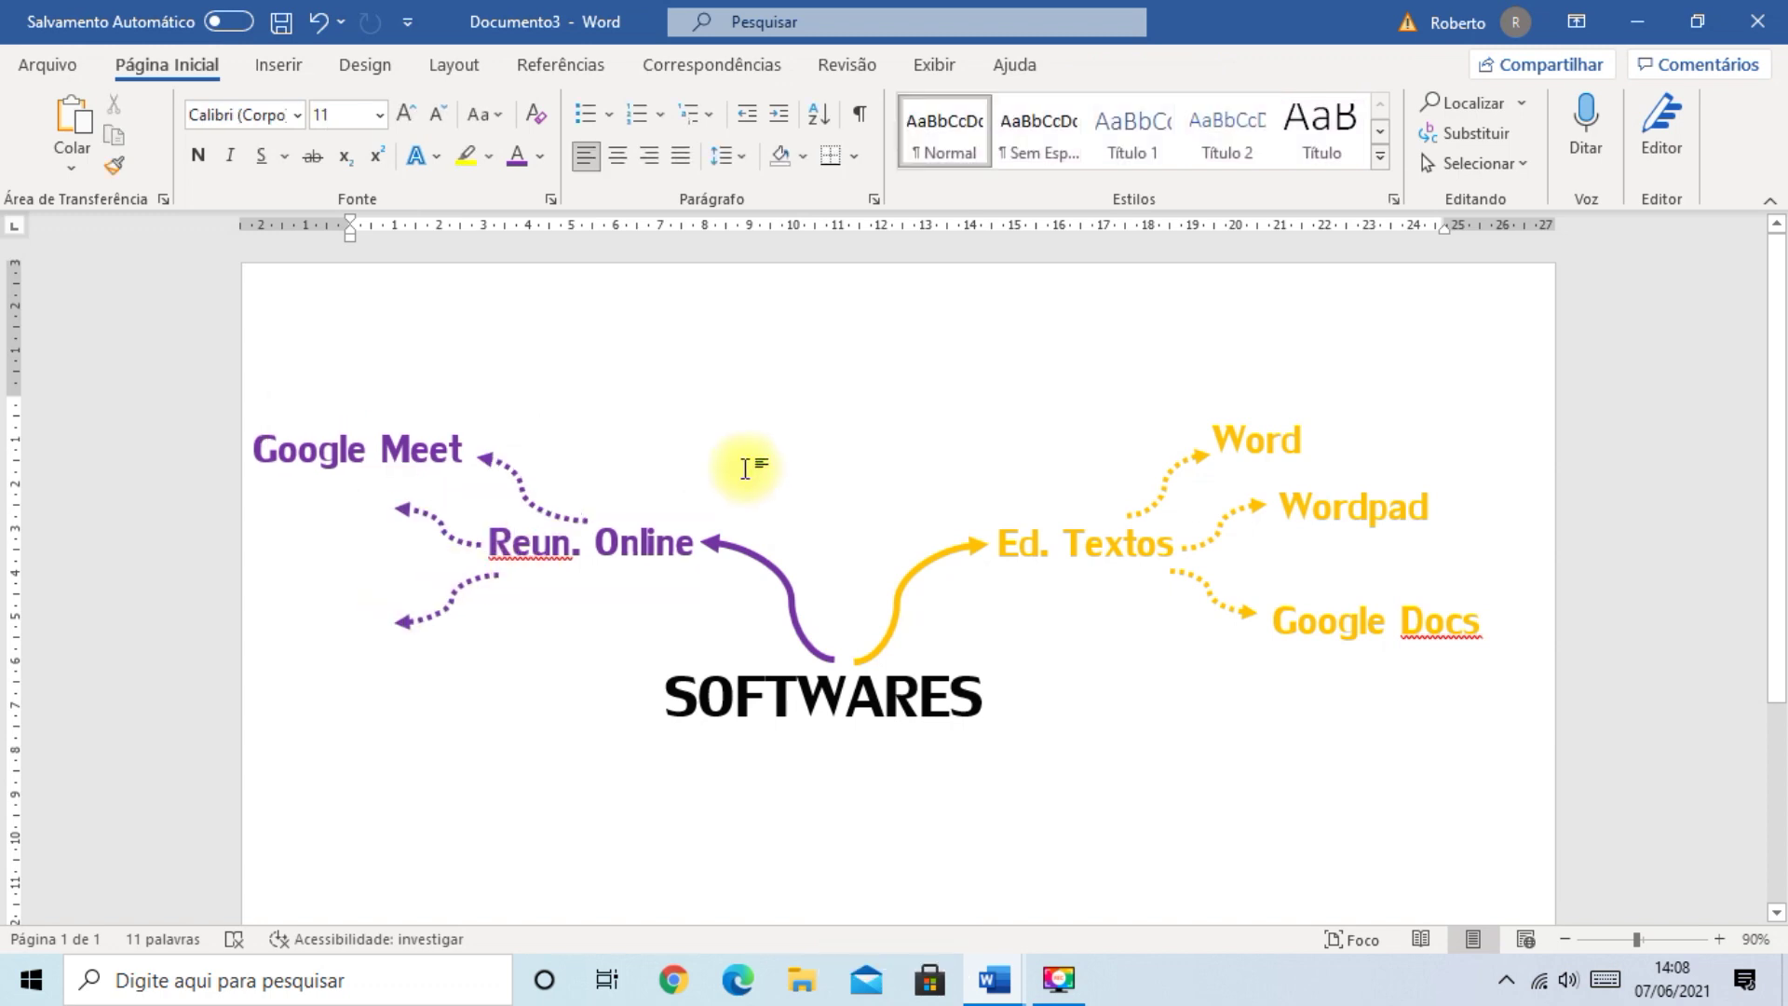
# - Duplicate the Google Meet label, place the copy below the branch and replace its text with Zoom
pyautogui.click(367, 453)
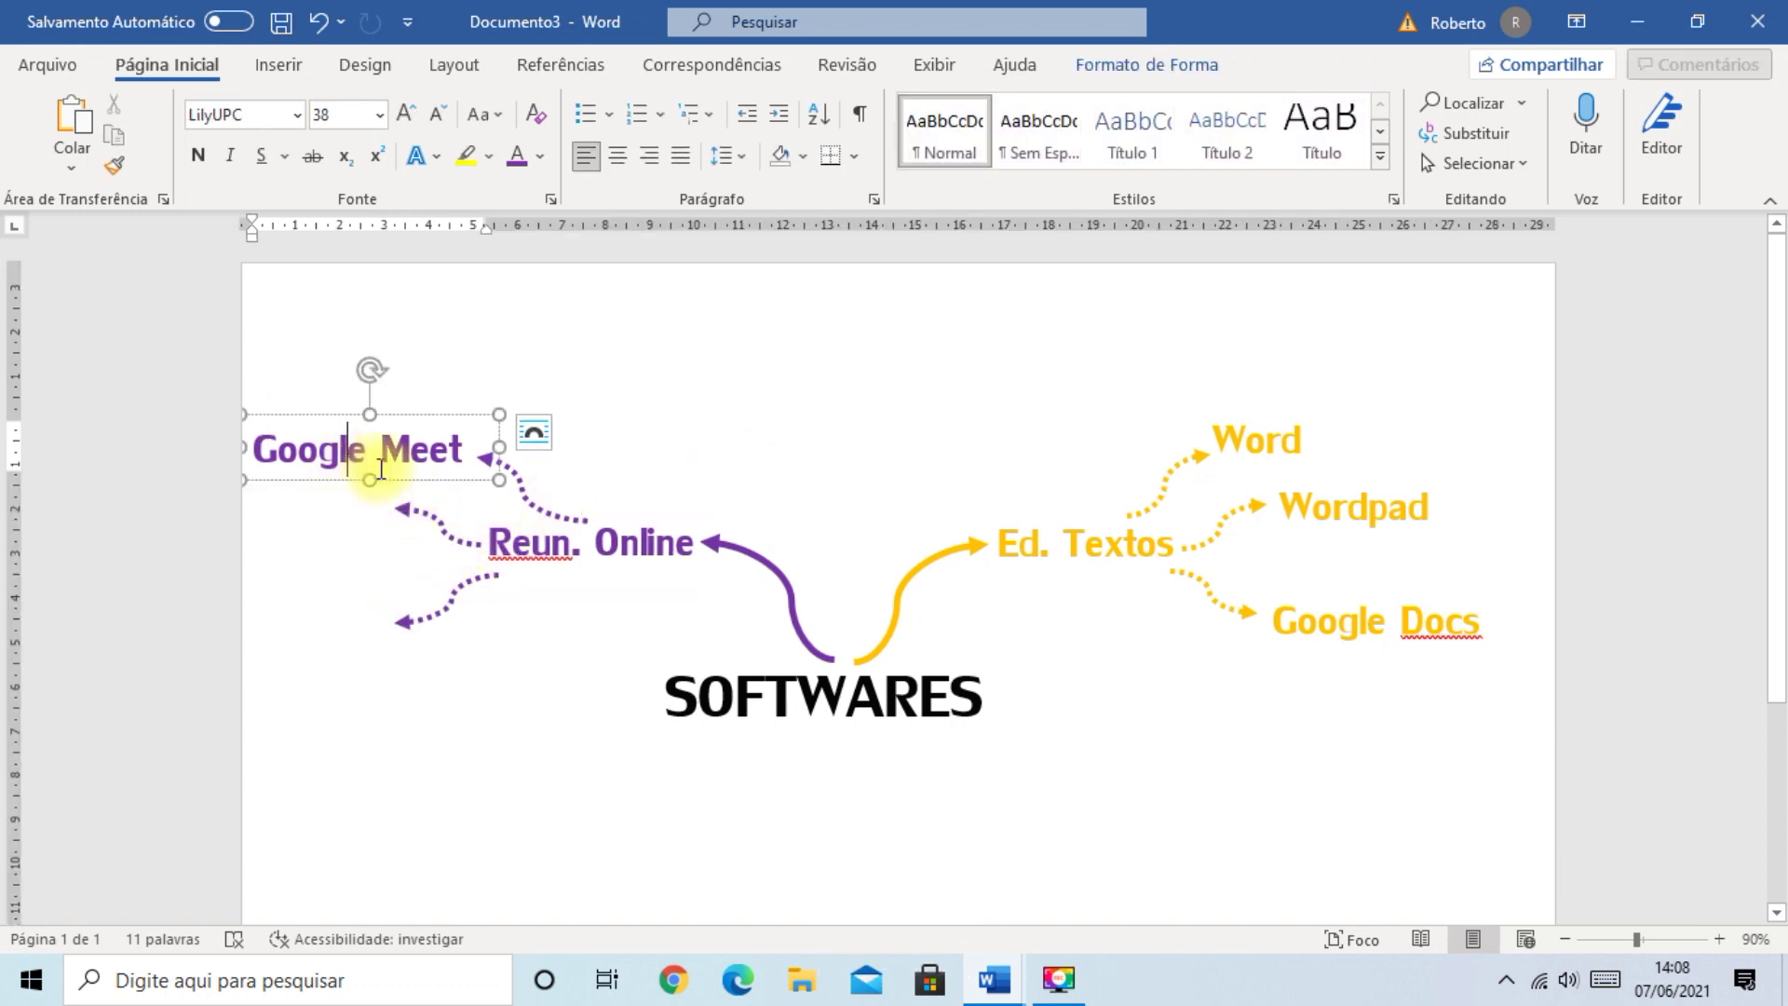
pyautogui.click(418, 414)
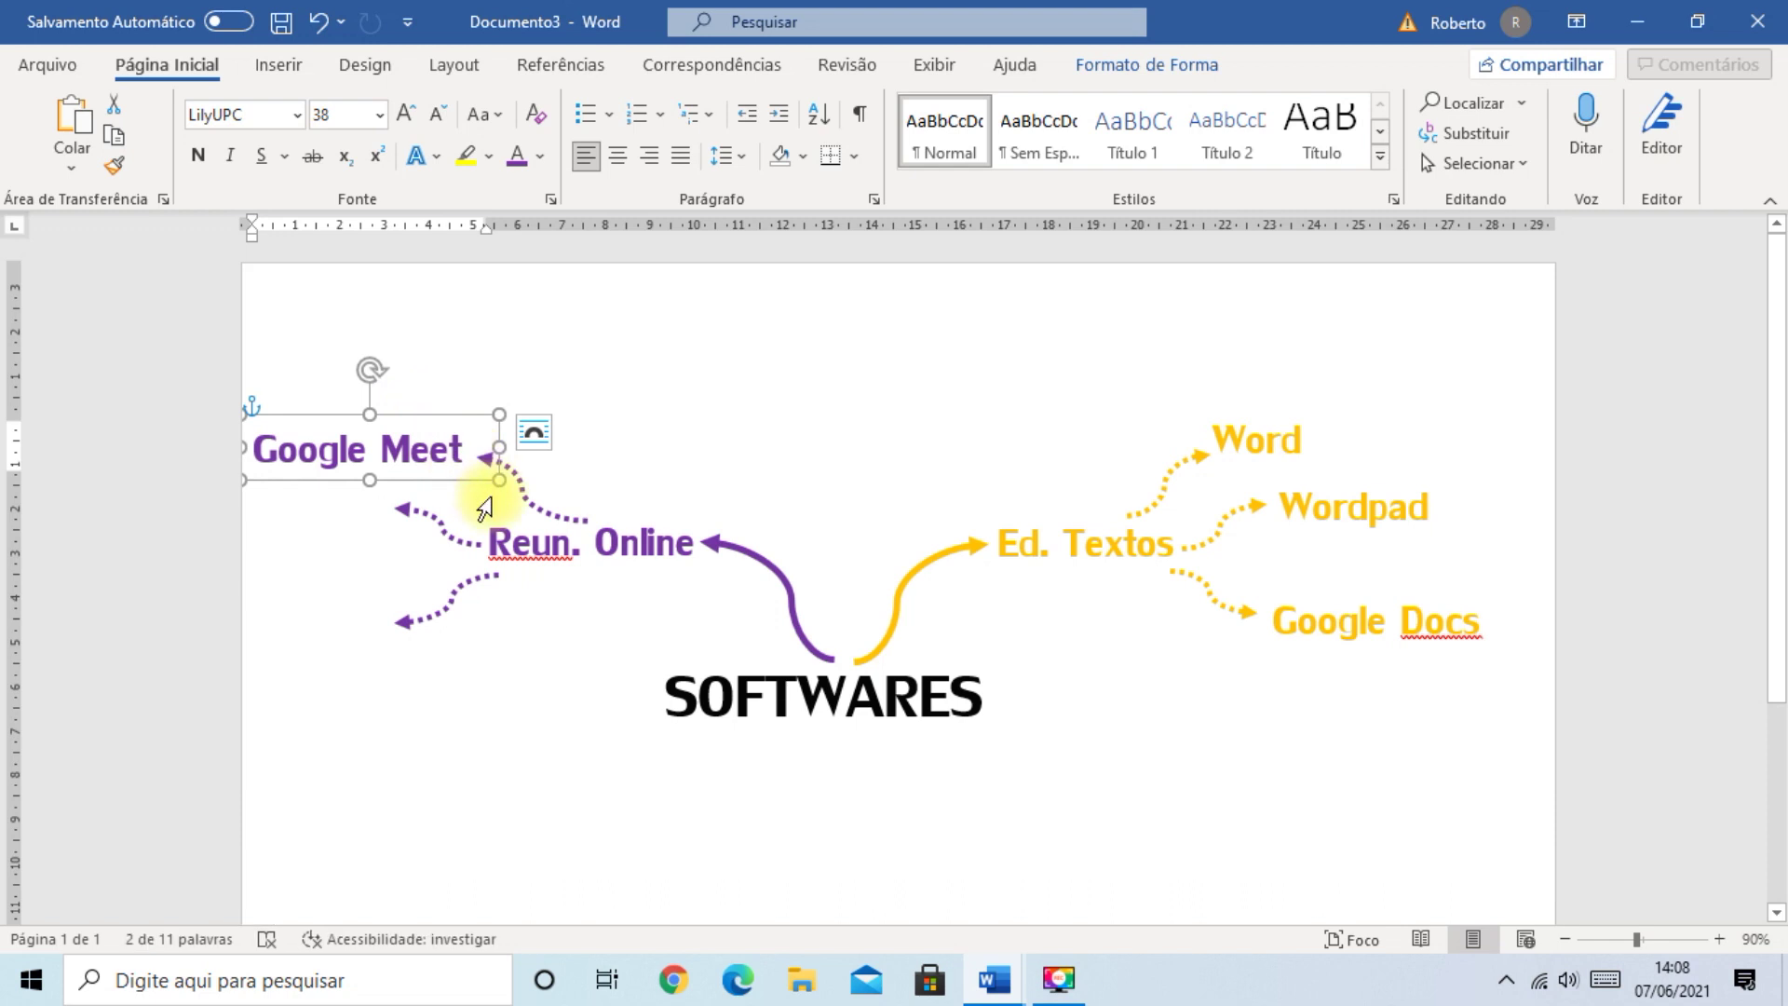
pyautogui.hotkey('ctrl', 'd')
pyautogui.moveTo(451, 495); pyautogui.dragTo(497, 777)
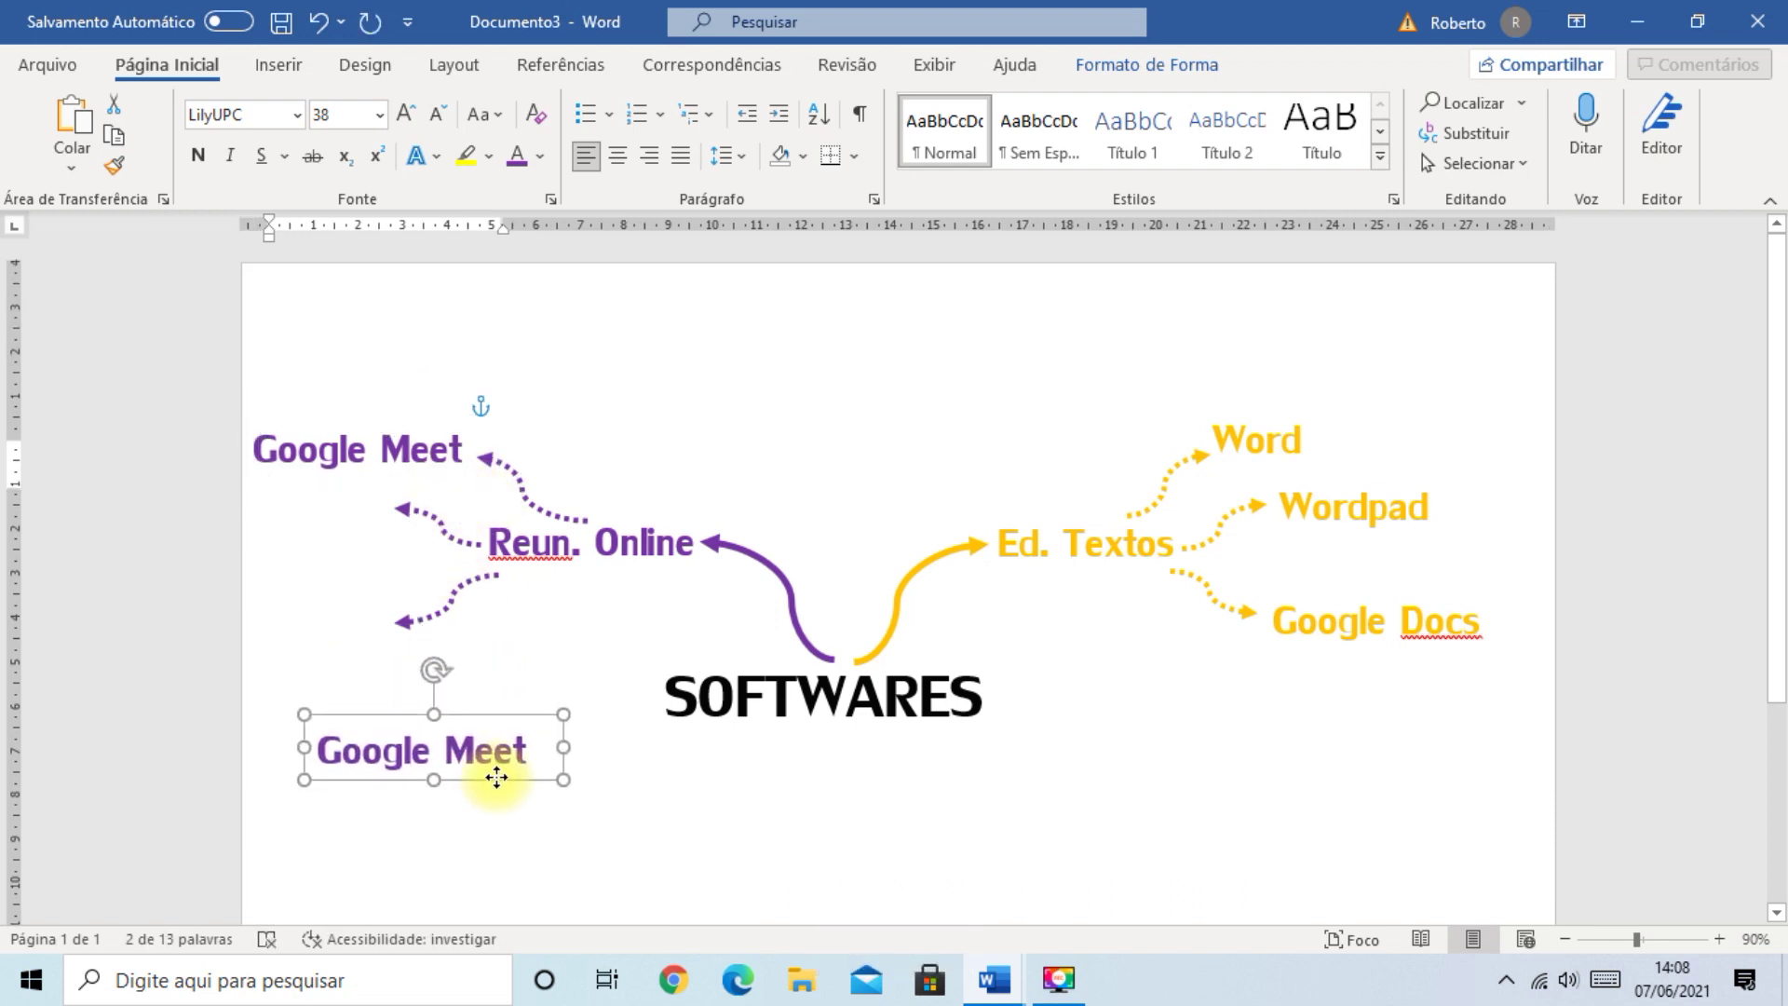
pyautogui.click(313, 749)
pyautogui.keyDown('shift'); pyautogui.click(538, 763); pyautogui.keyUp('shift')
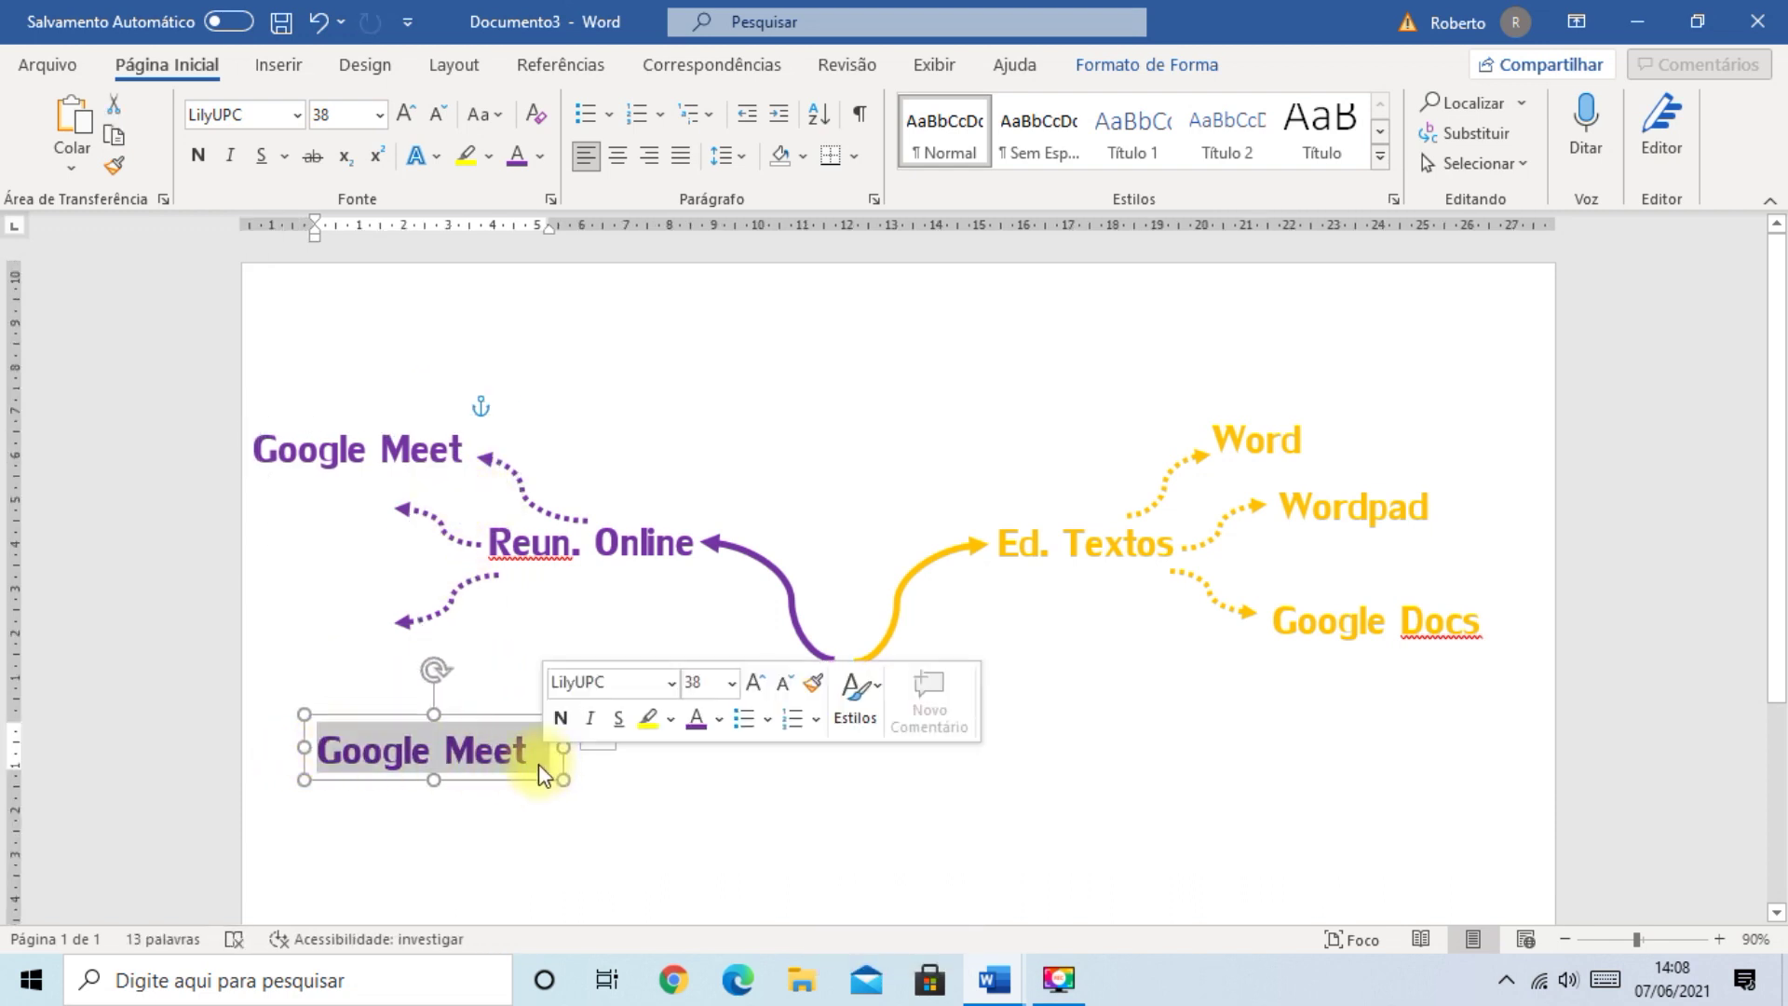
pyautogui.write('Zoom')
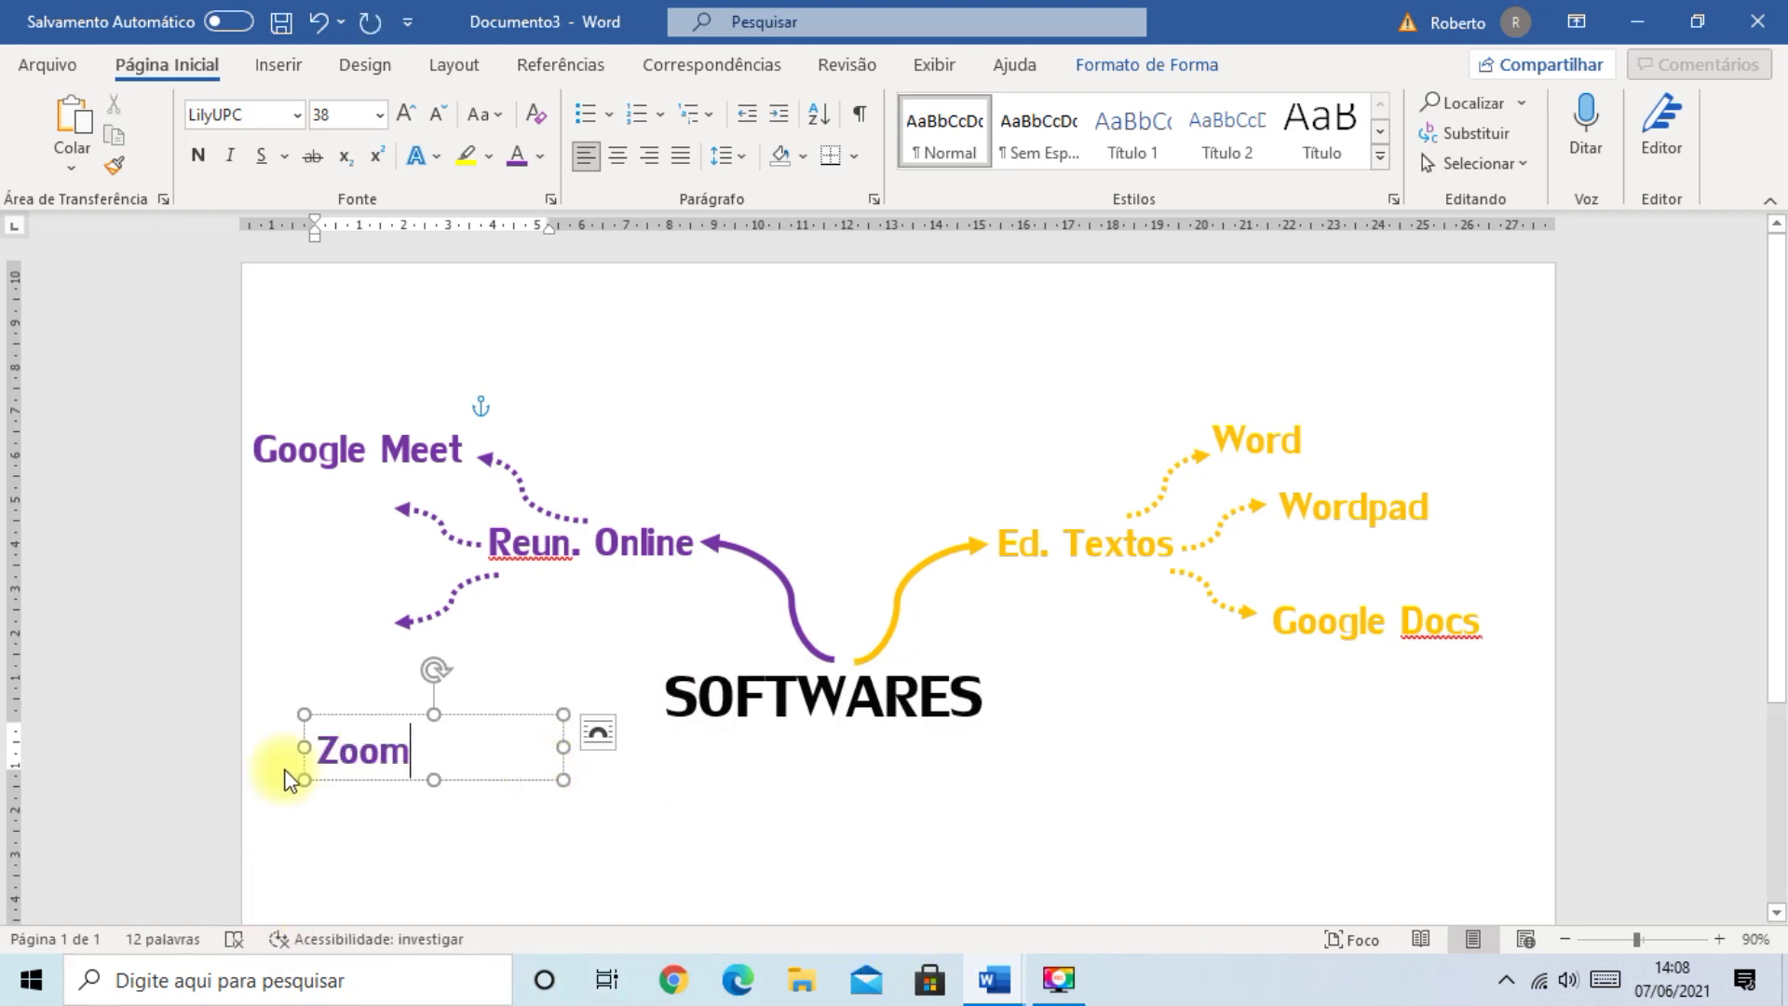
# - Narrow the Zoom text box to fit its text and move it beside the middle purple dotted arrow
pyautogui.moveTo(563, 746); pyautogui.dragTo(371, 513)
pyautogui.click(399, 735)
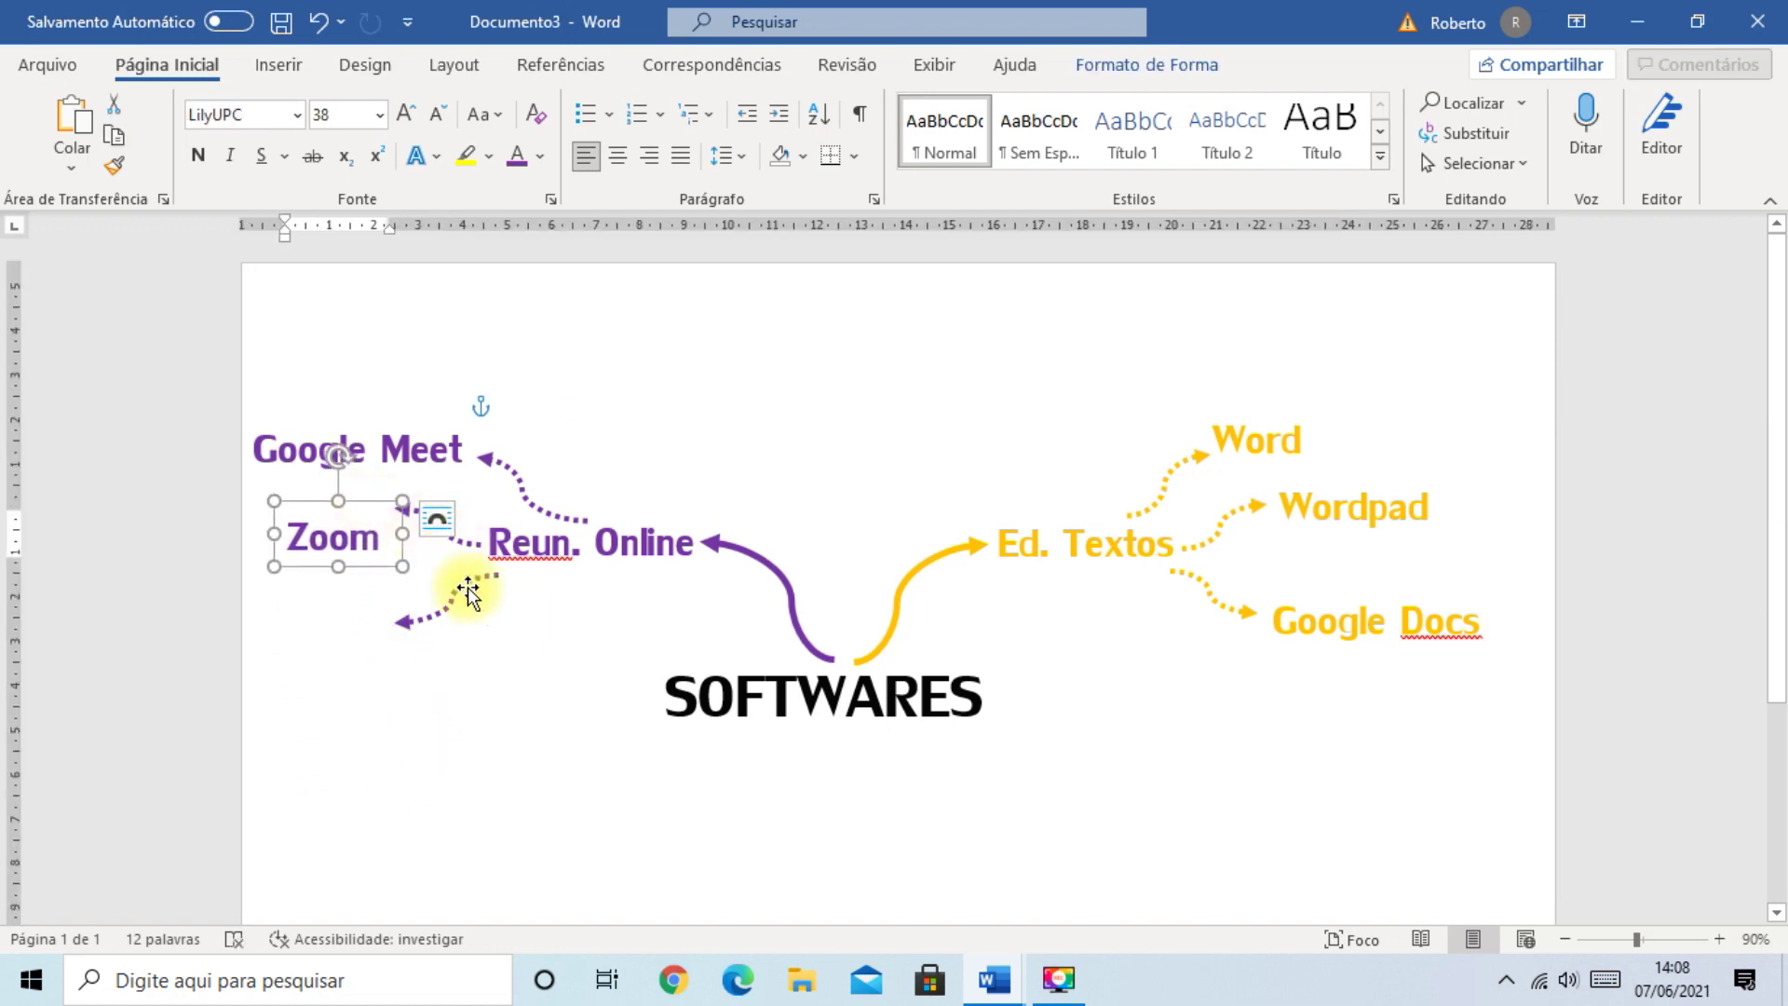
pyautogui.click(439, 521)
pyautogui.click(798, 347)
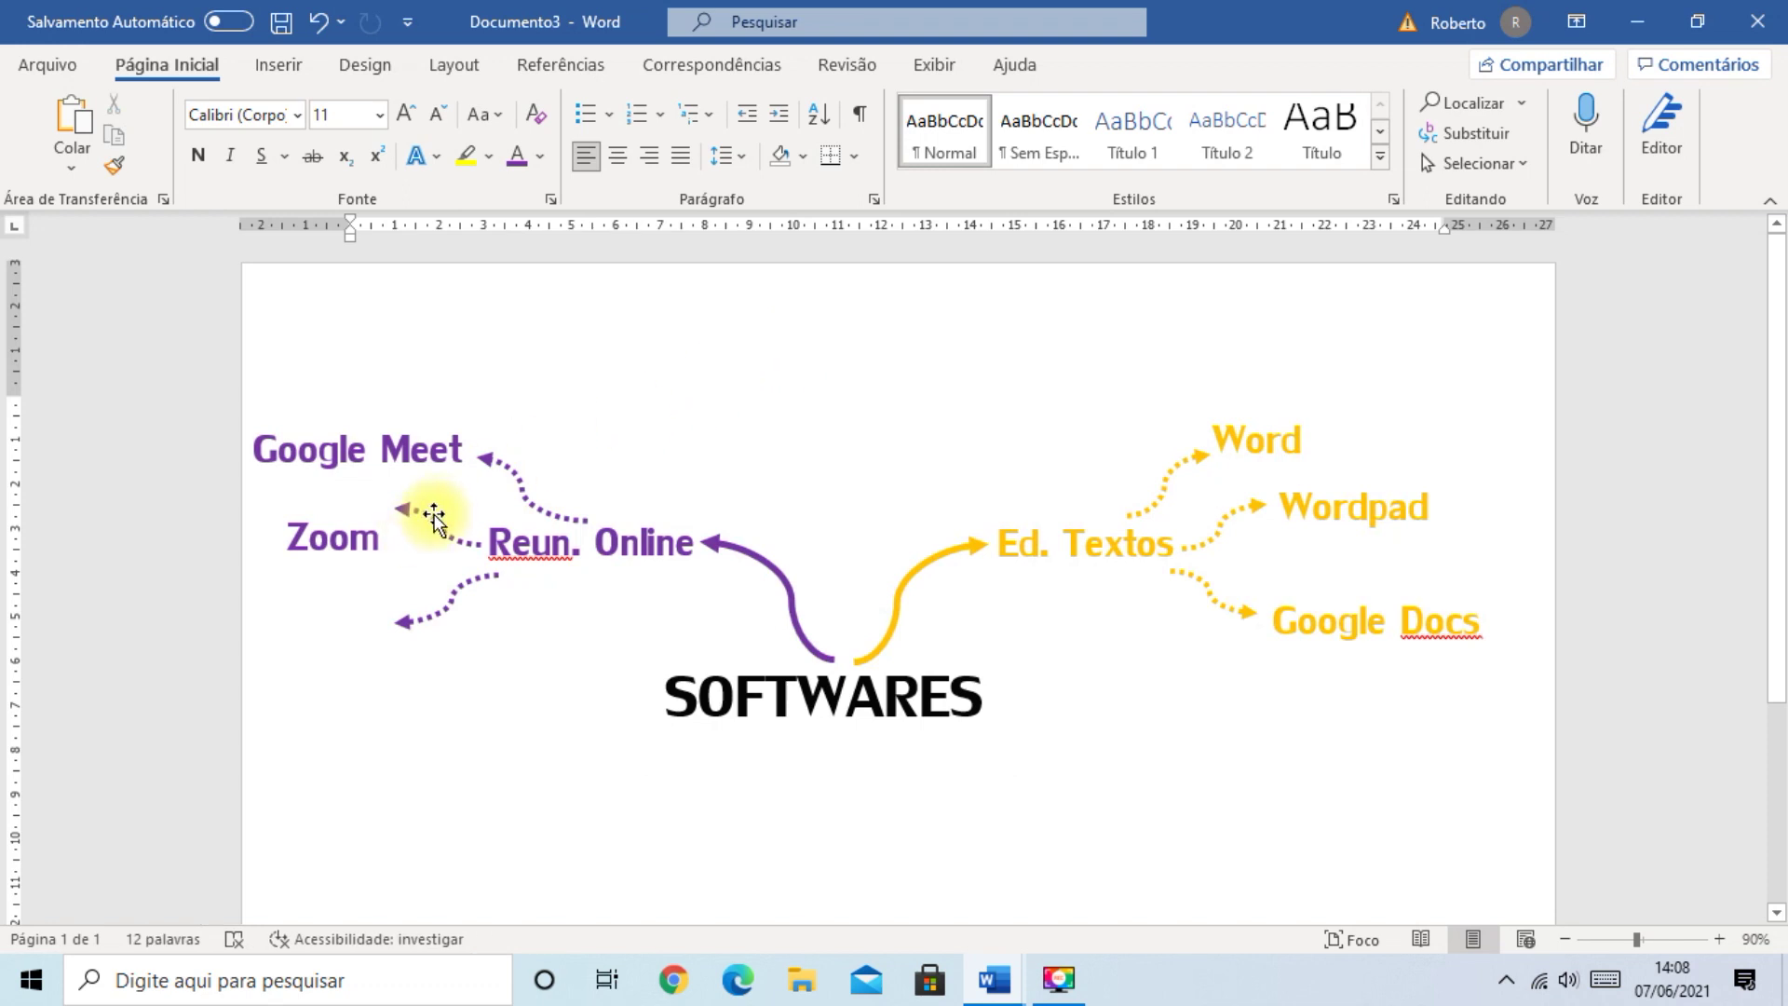
# - Reshape the middle purple dotted arrow so it runs nearly level from Reun. Online to Zoom
pyautogui.click(434, 517)
pyautogui.moveTo(399, 509); pyautogui.dragTo(395, 537)
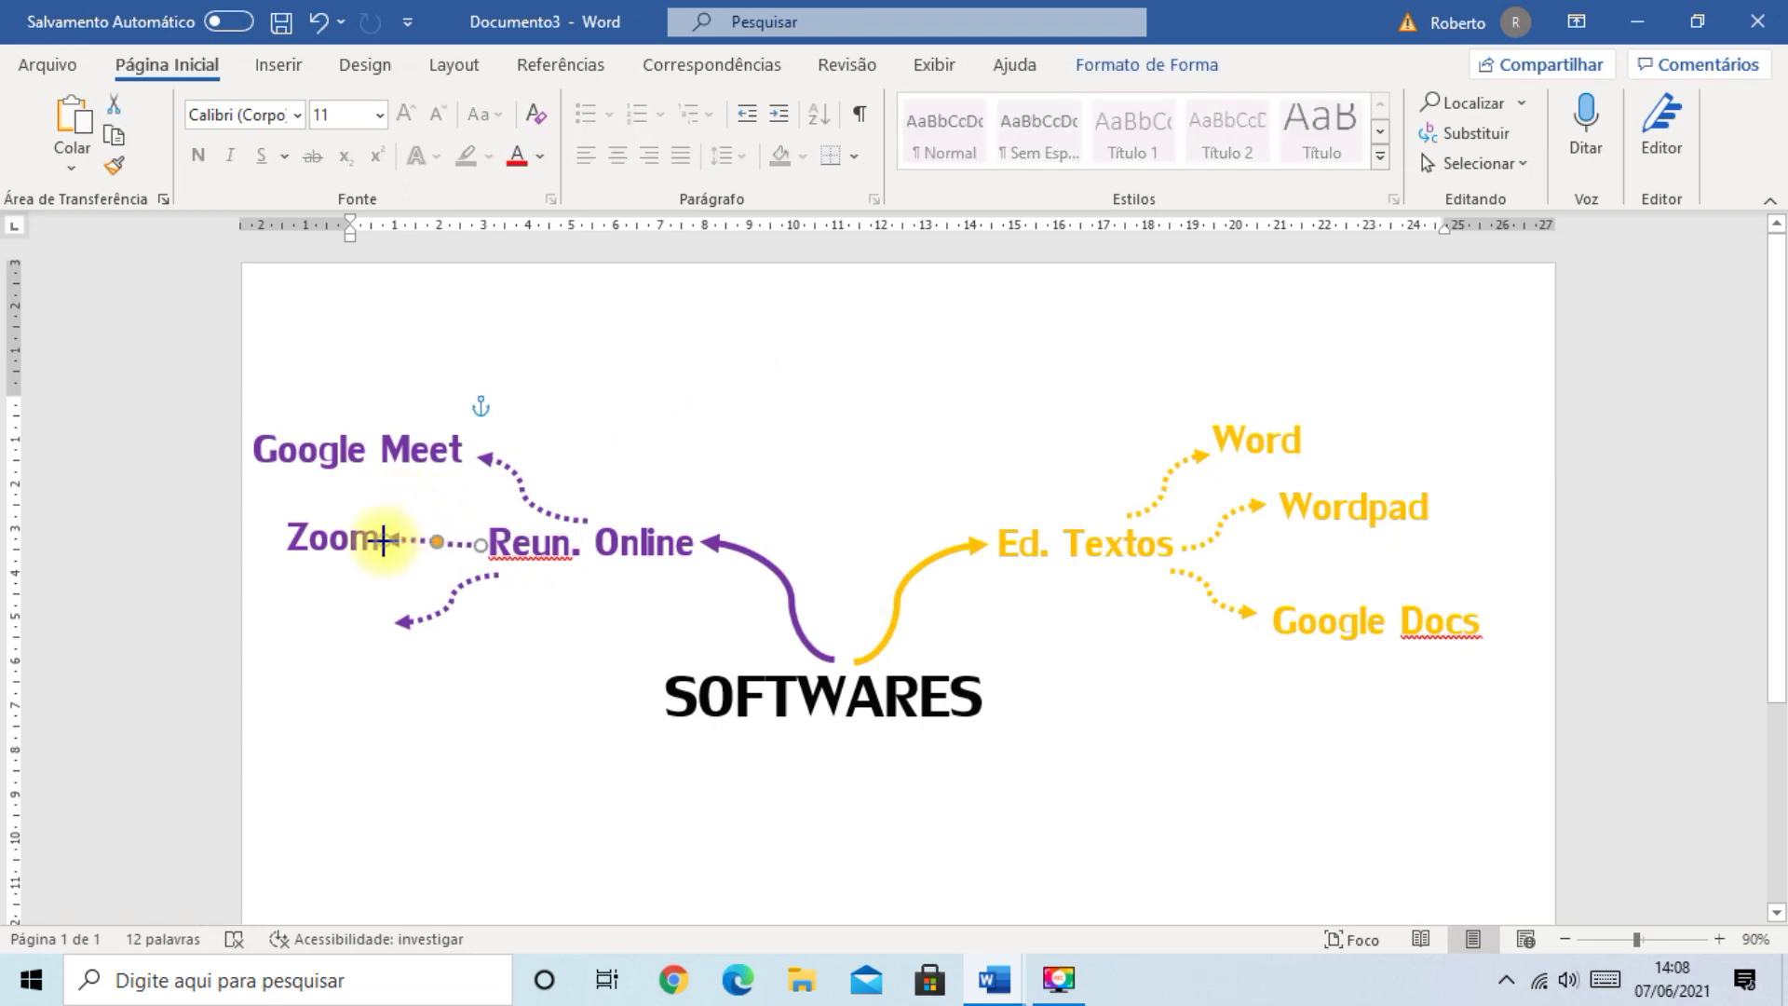
pyautogui.click(575, 652)
# - Duplicate the Zoom label, place the copy beside the lower purple dotted arrow and replace its text with Skype
pyautogui.click(363, 545)
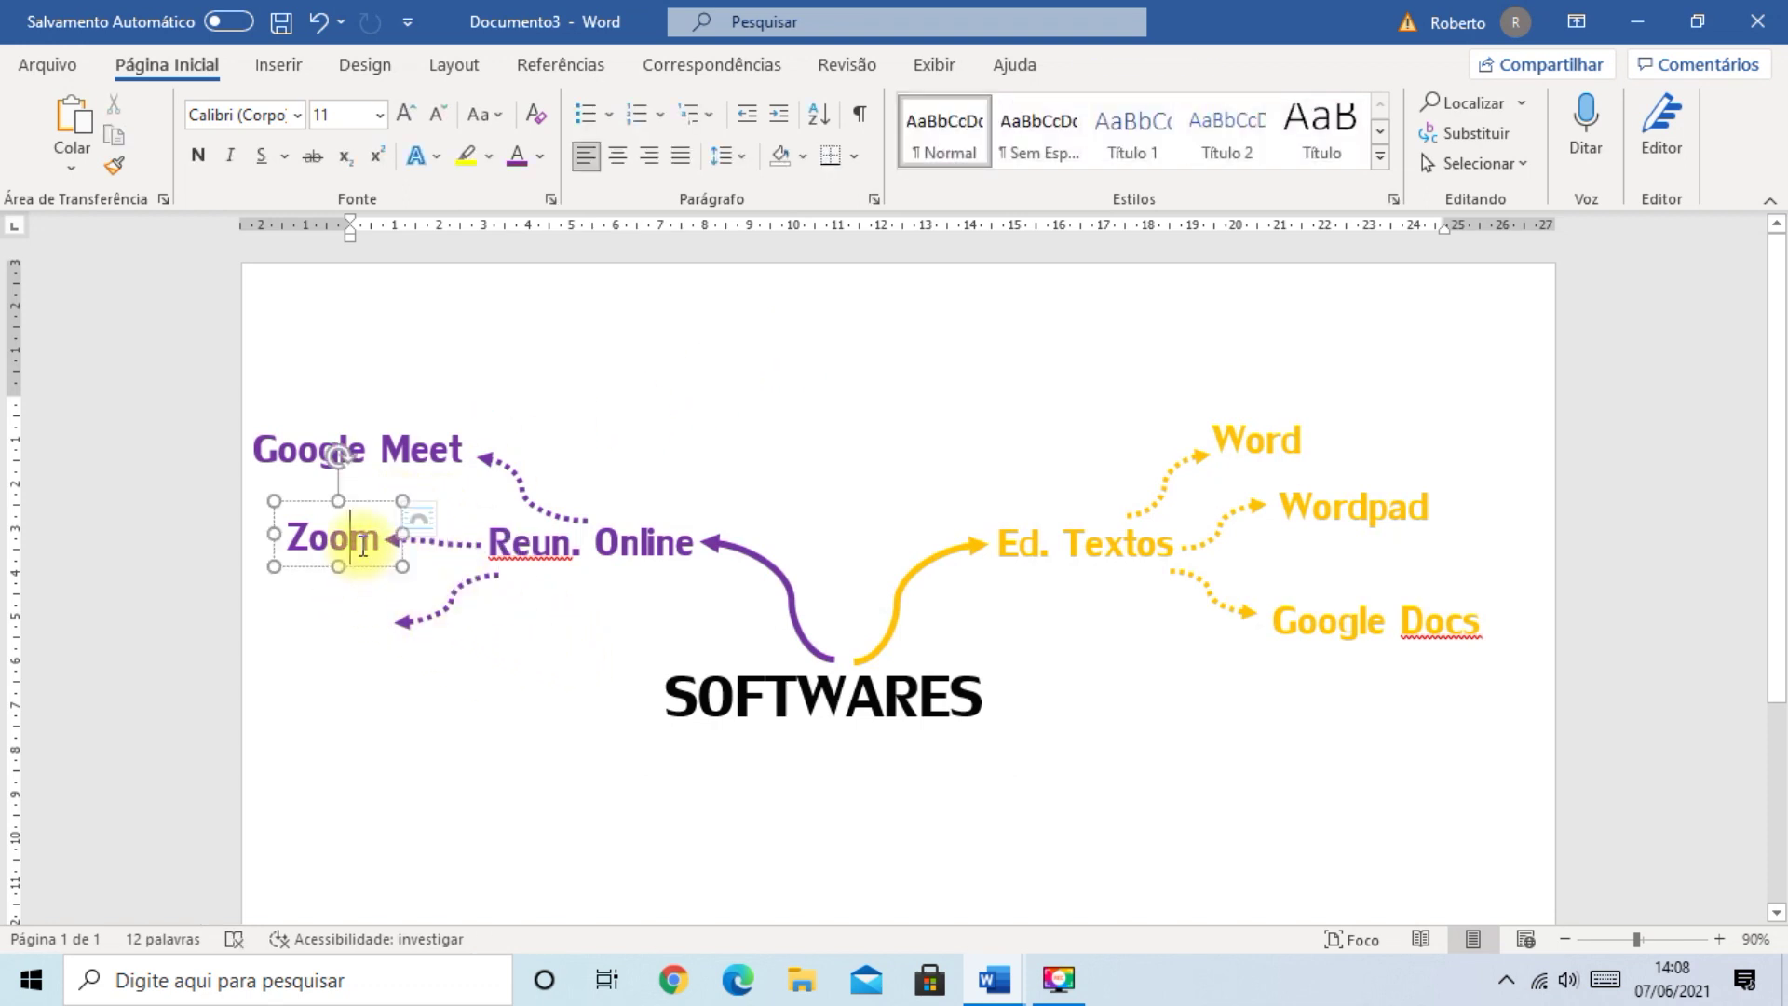
pyautogui.click(380, 504)
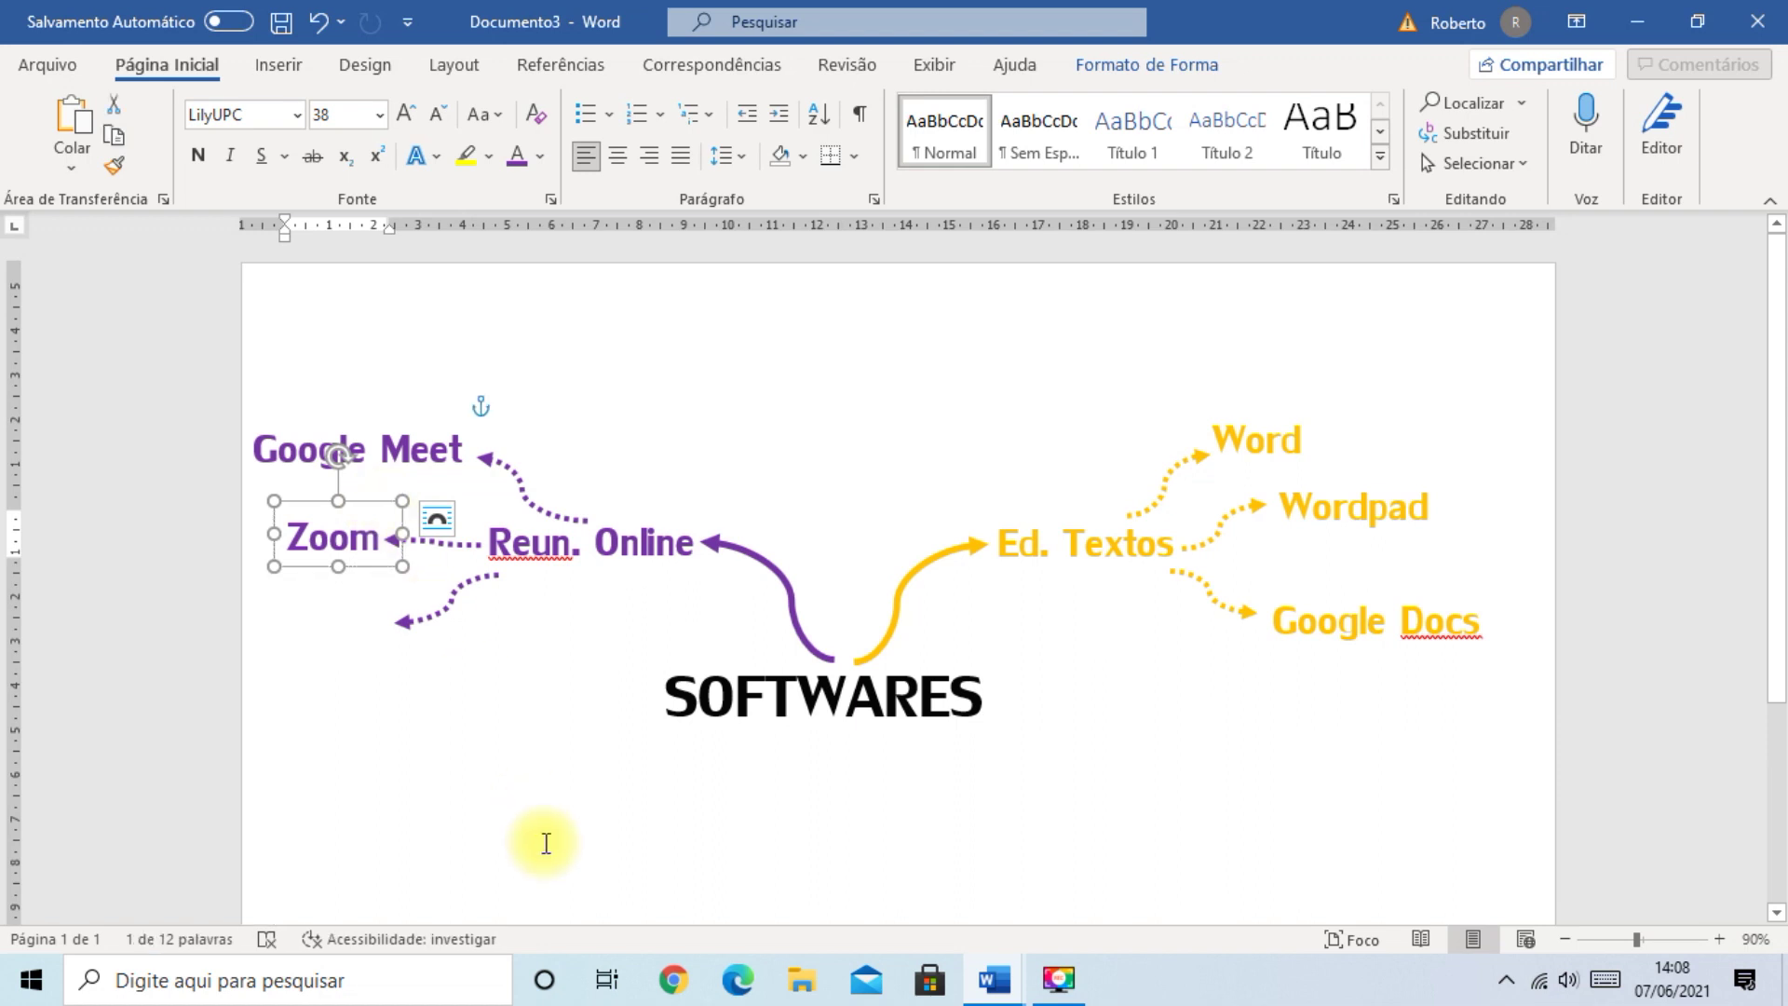
pyautogui.hotkey('ctrl', 'd')
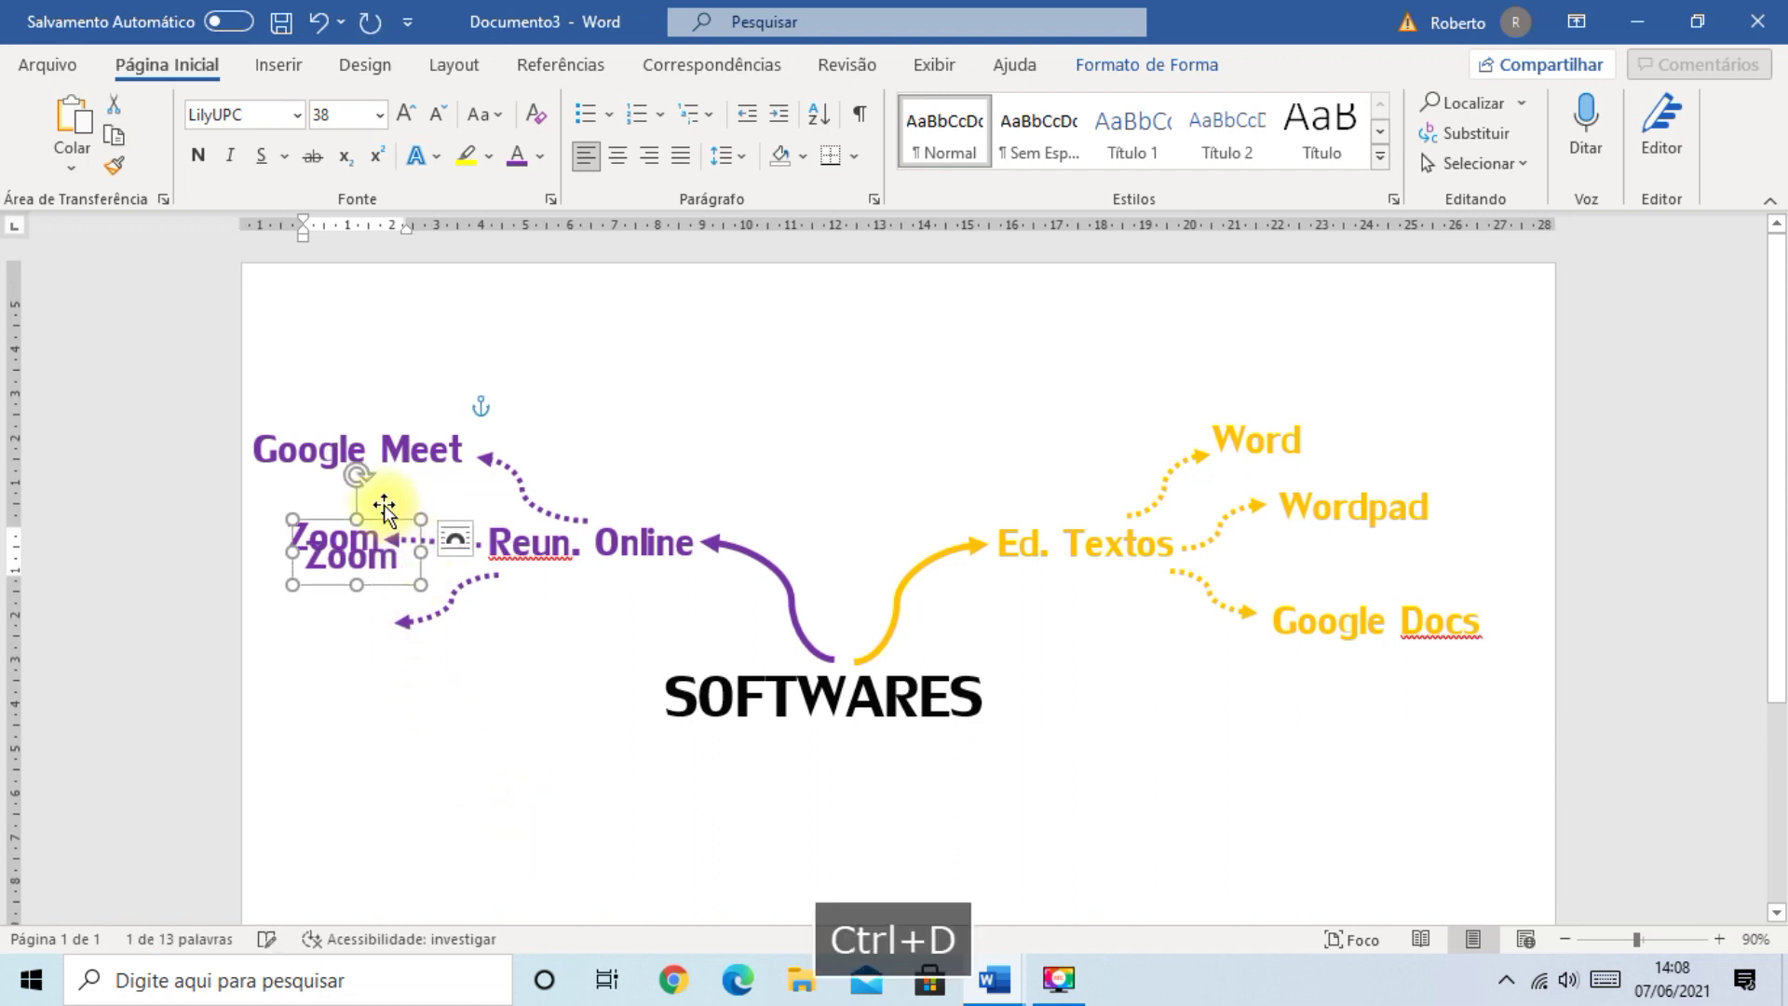
pyautogui.moveTo(379, 510); pyautogui.dragTo(292, 640)
pyautogui.write('Sk')
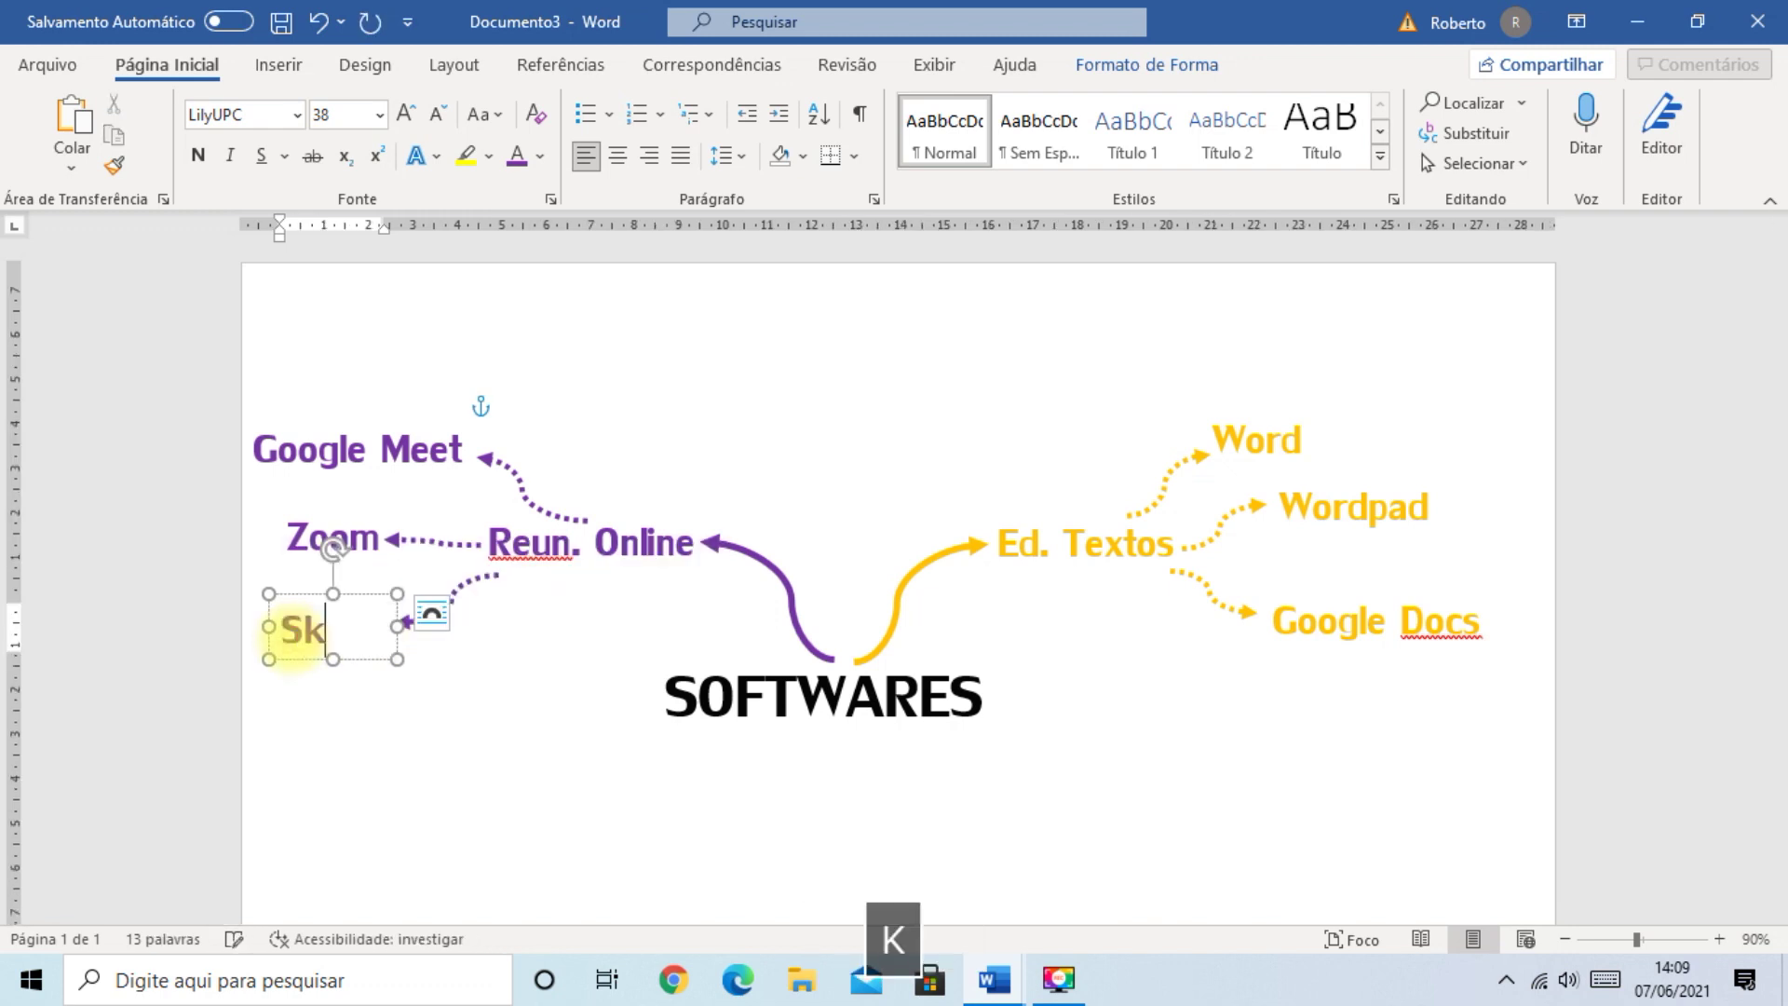
pyautogui.write('ype')
pyautogui.click(299, 790)
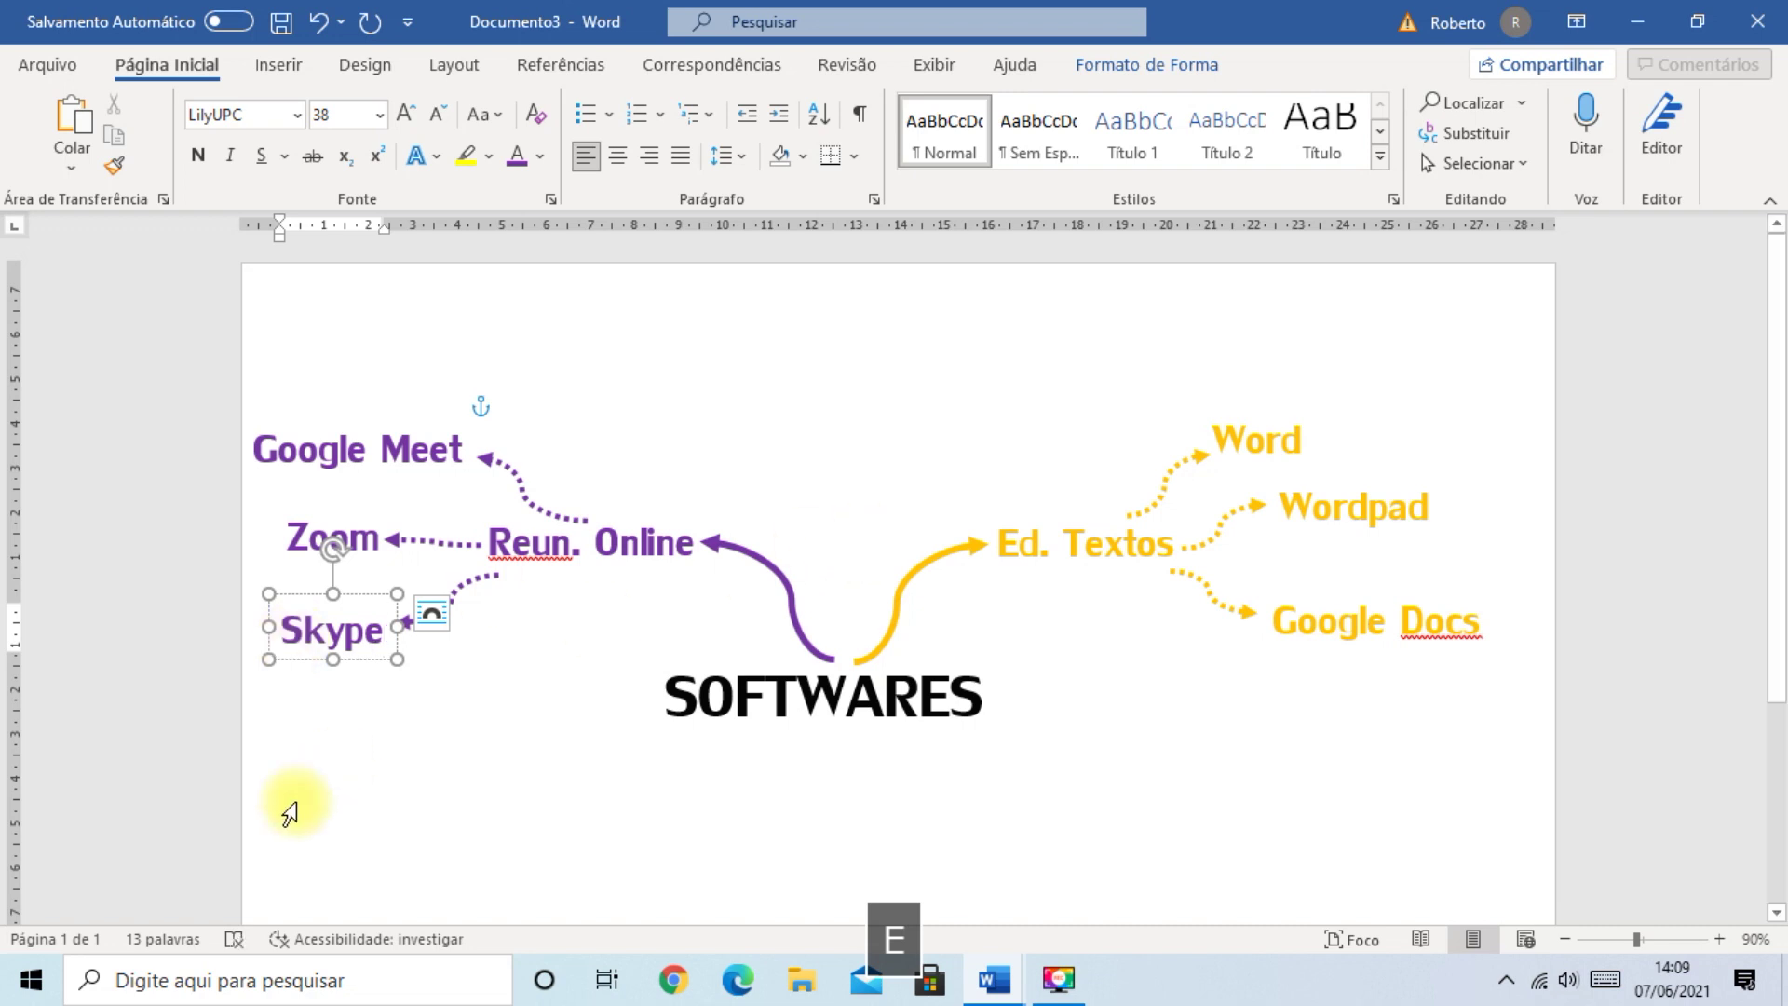
# - Adjust the lower purple dotted arrow to point at Skype, and move Google Meet slightly down and right to its arrow's tip
pyautogui.hotkey('ctrl', 'a')
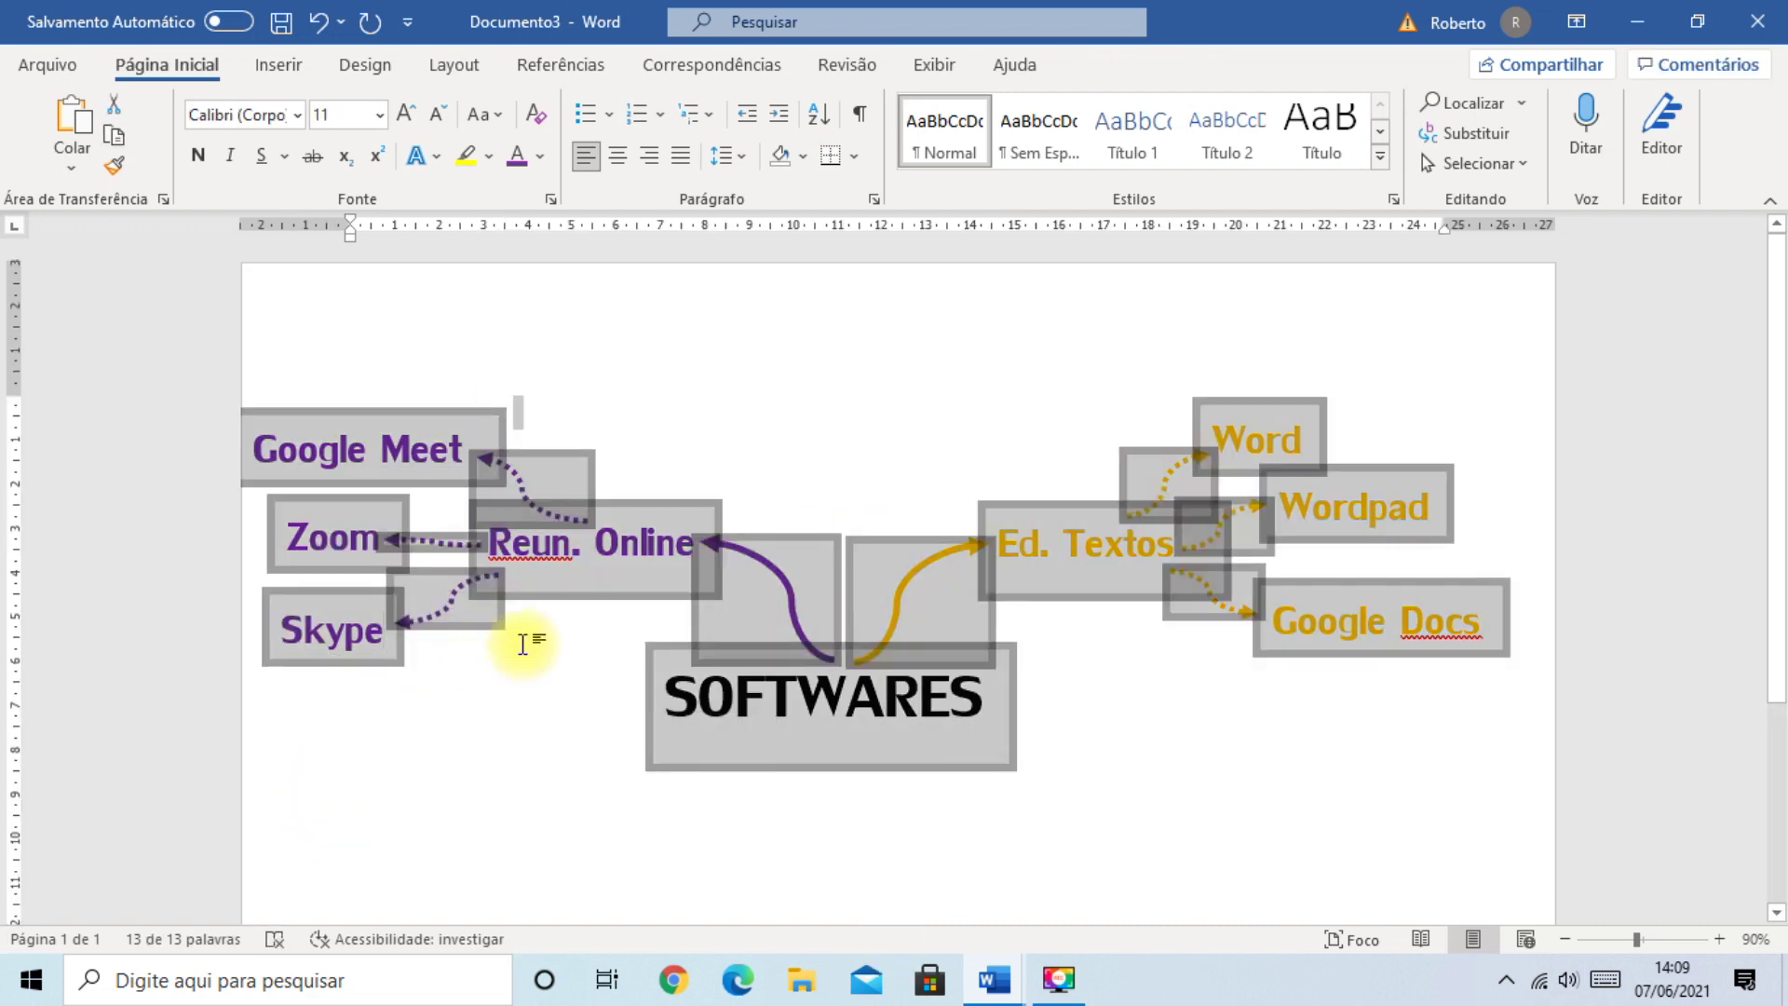
pyautogui.click(798, 400)
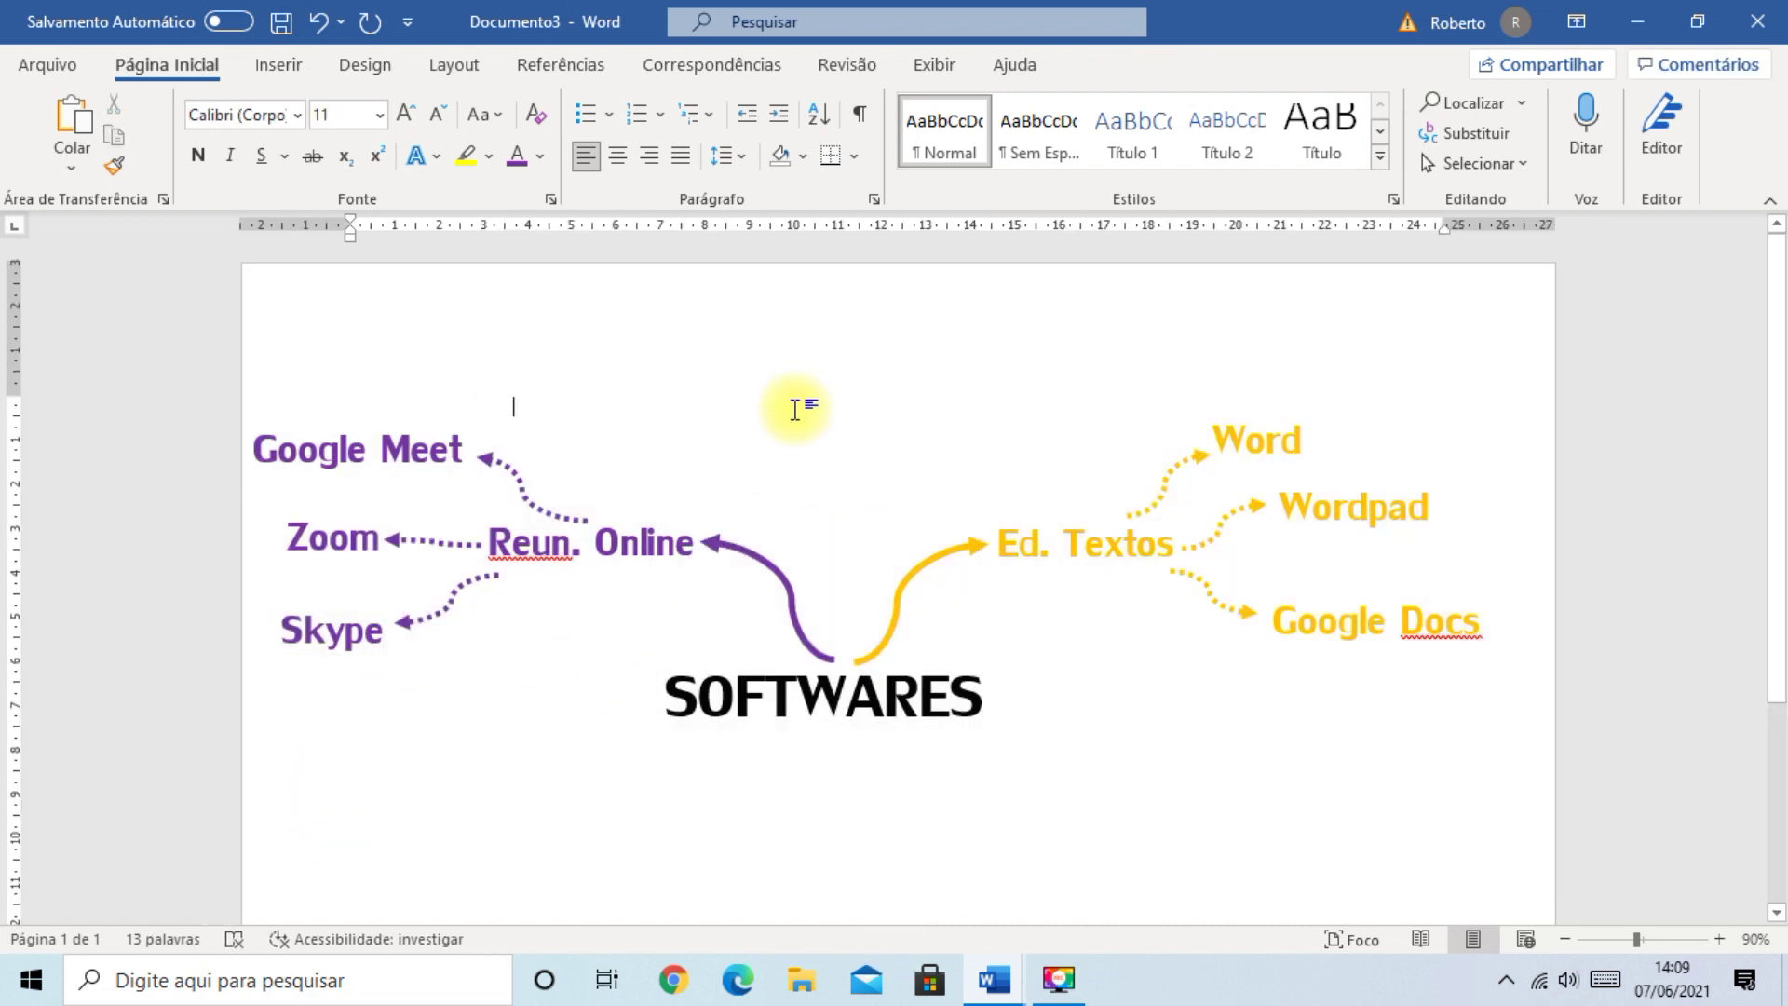
pyautogui.click(499, 589)
pyautogui.moveTo(499, 588); pyautogui.dragTo(489, 588)
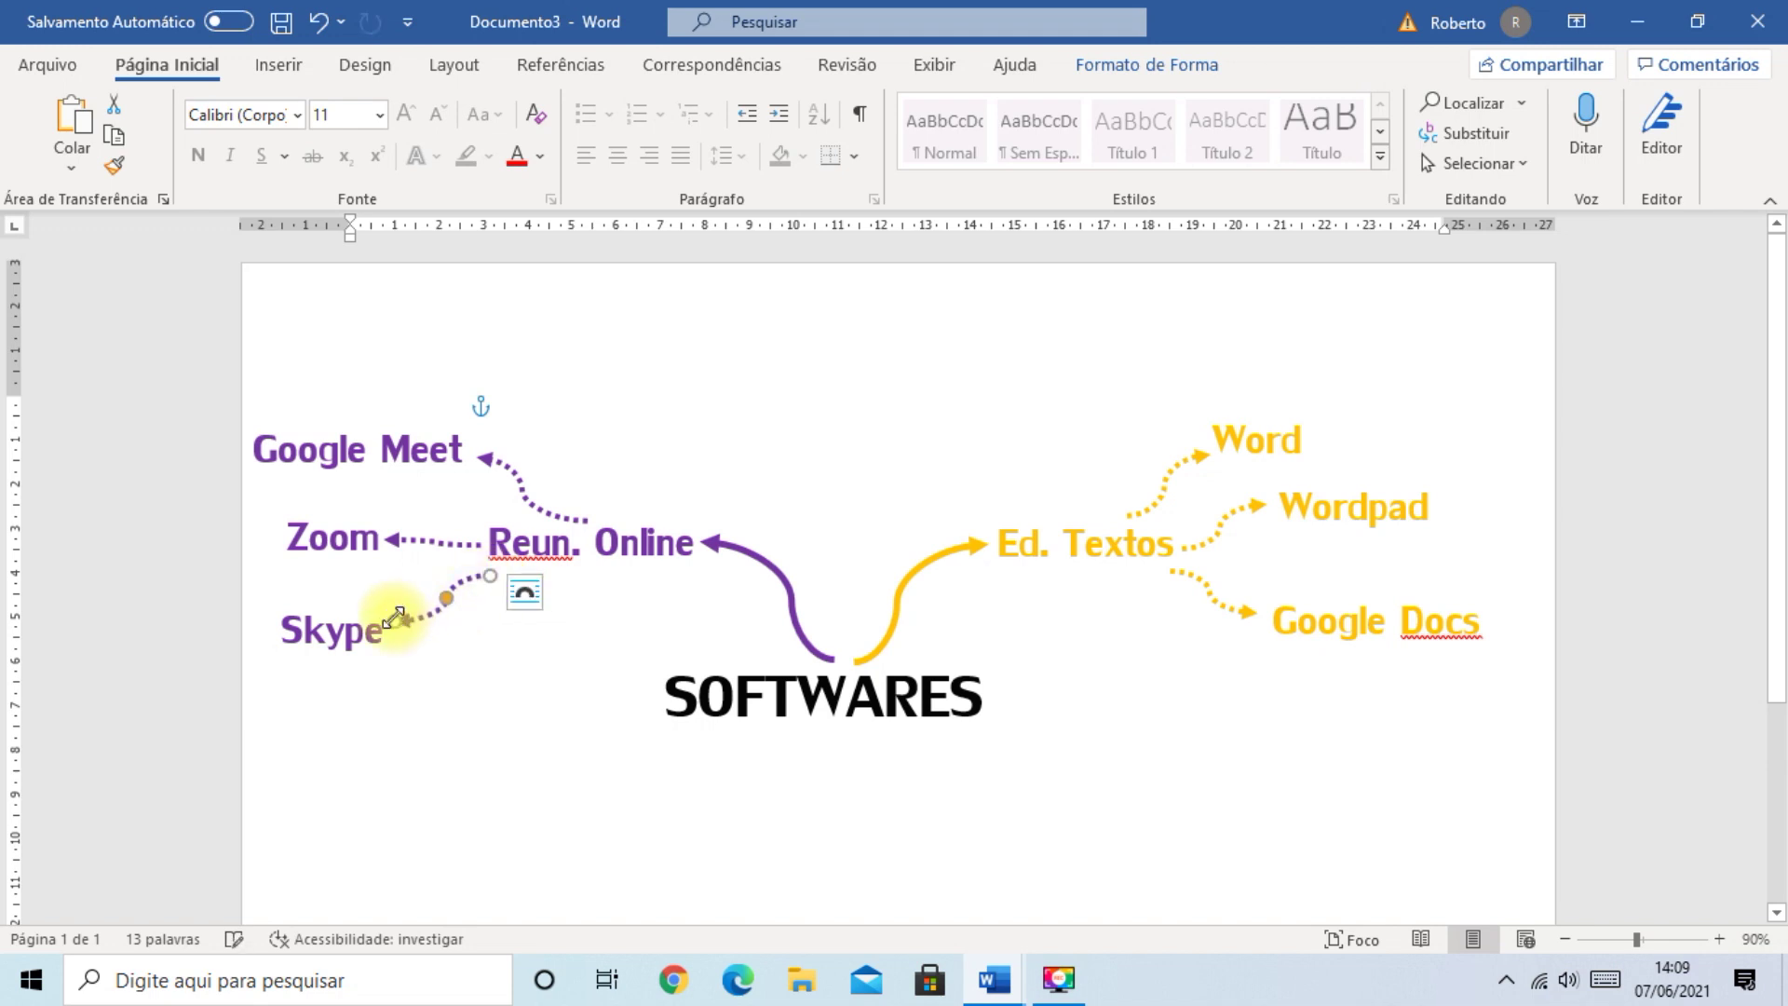
pyautogui.click(559, 671)
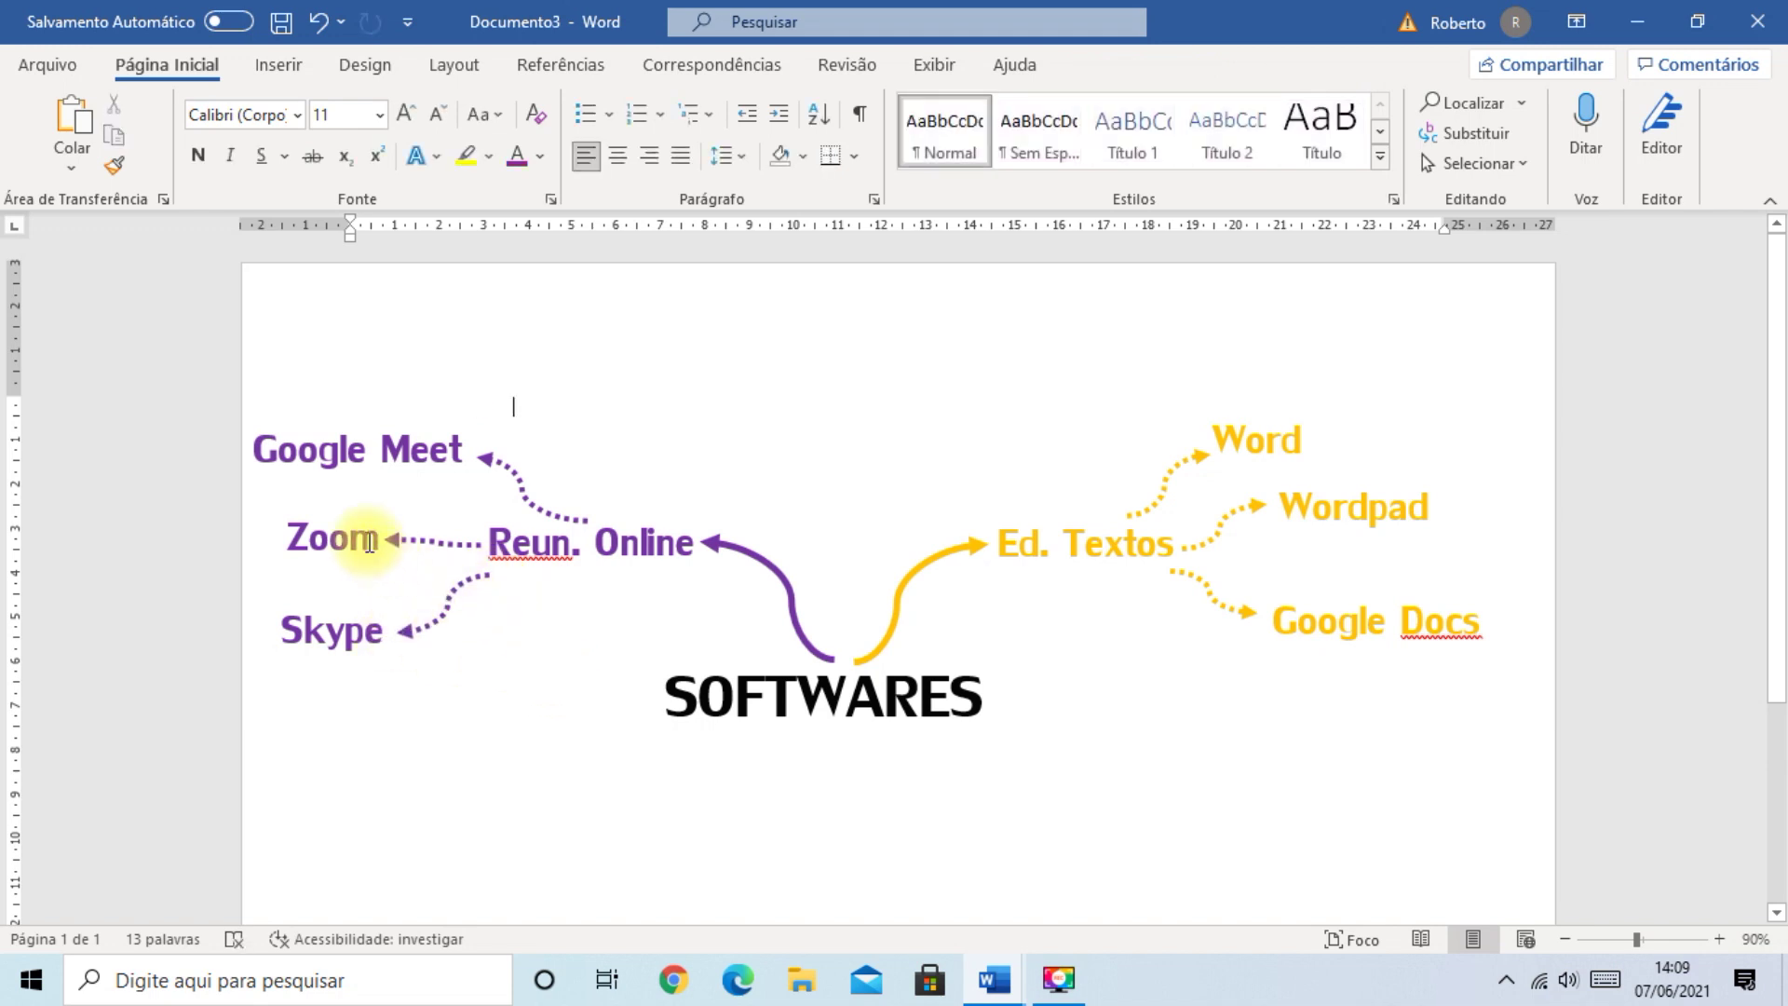
pyautogui.click(422, 411)
pyautogui.moveTo(434, 412)
pyautogui.mouseDown()
pyautogui.moveTo(459, 406)
pyautogui.moveTo(440, 417)
pyautogui.mouseUp()
pyautogui.click(708, 455)
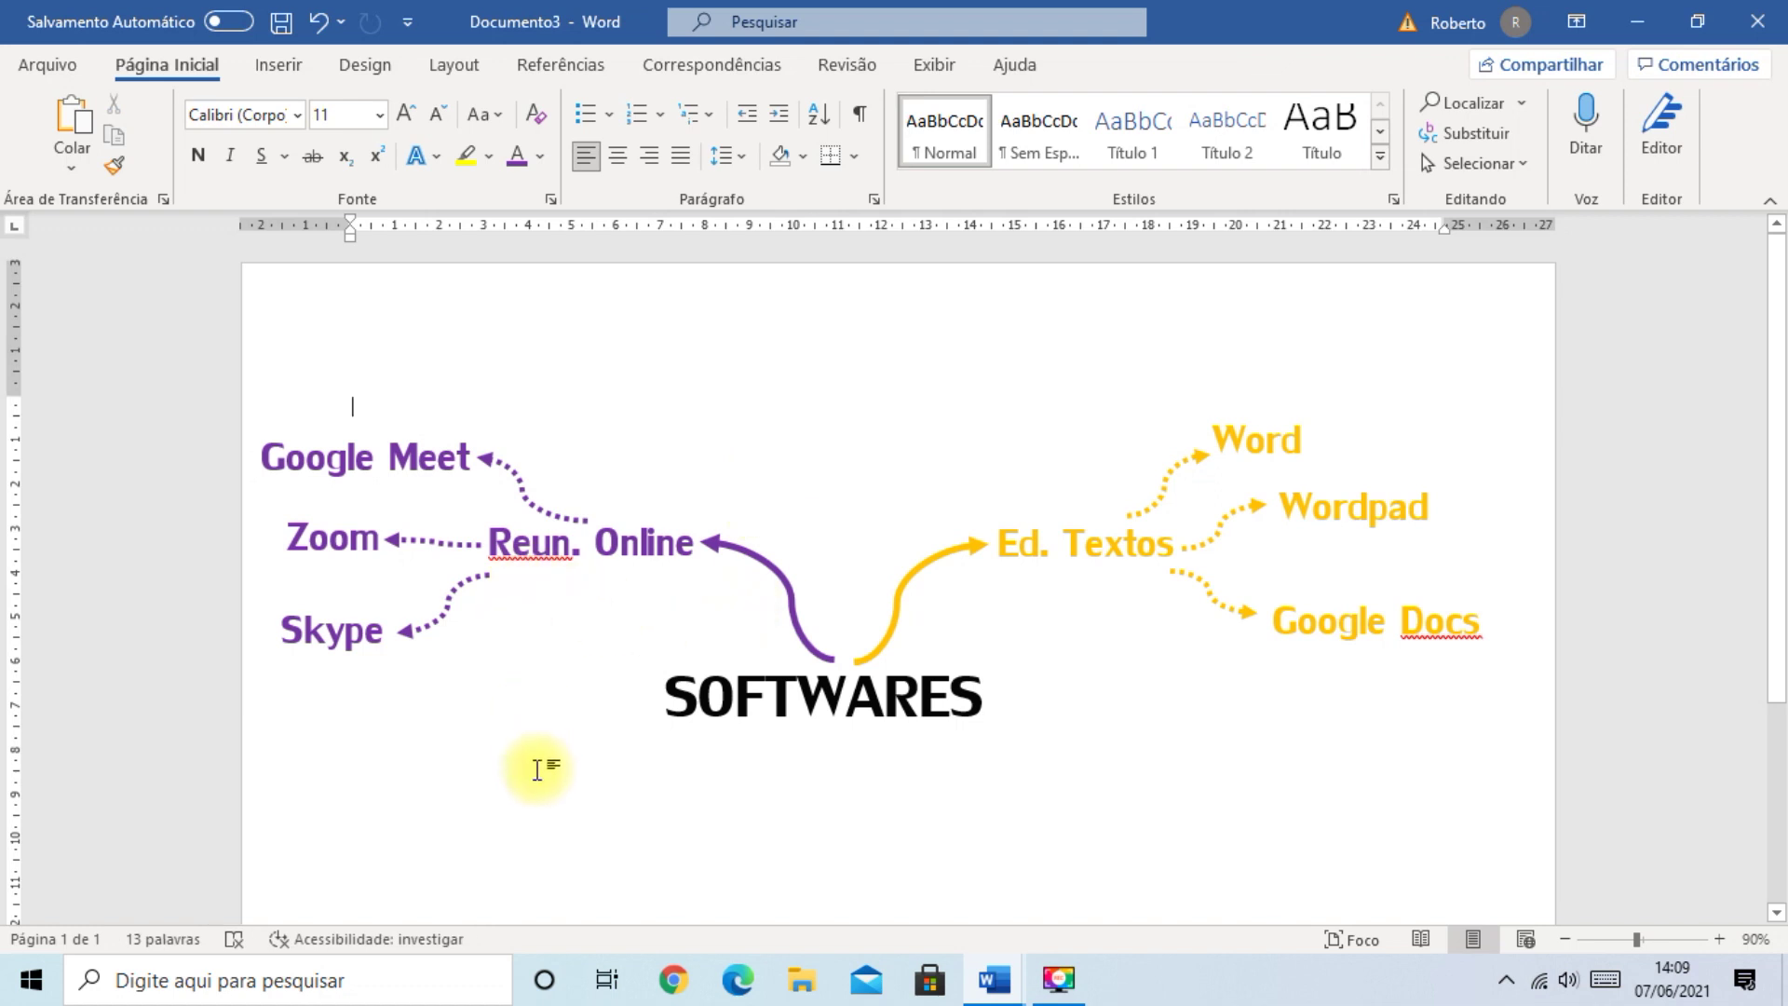
# - Duplicate the solid purple arrow, flip the copy vertically and place it just below SOFTWARES, pointing down and left
pyautogui.moveTo(1777, 512); pyautogui.dragTo(1777, 559)
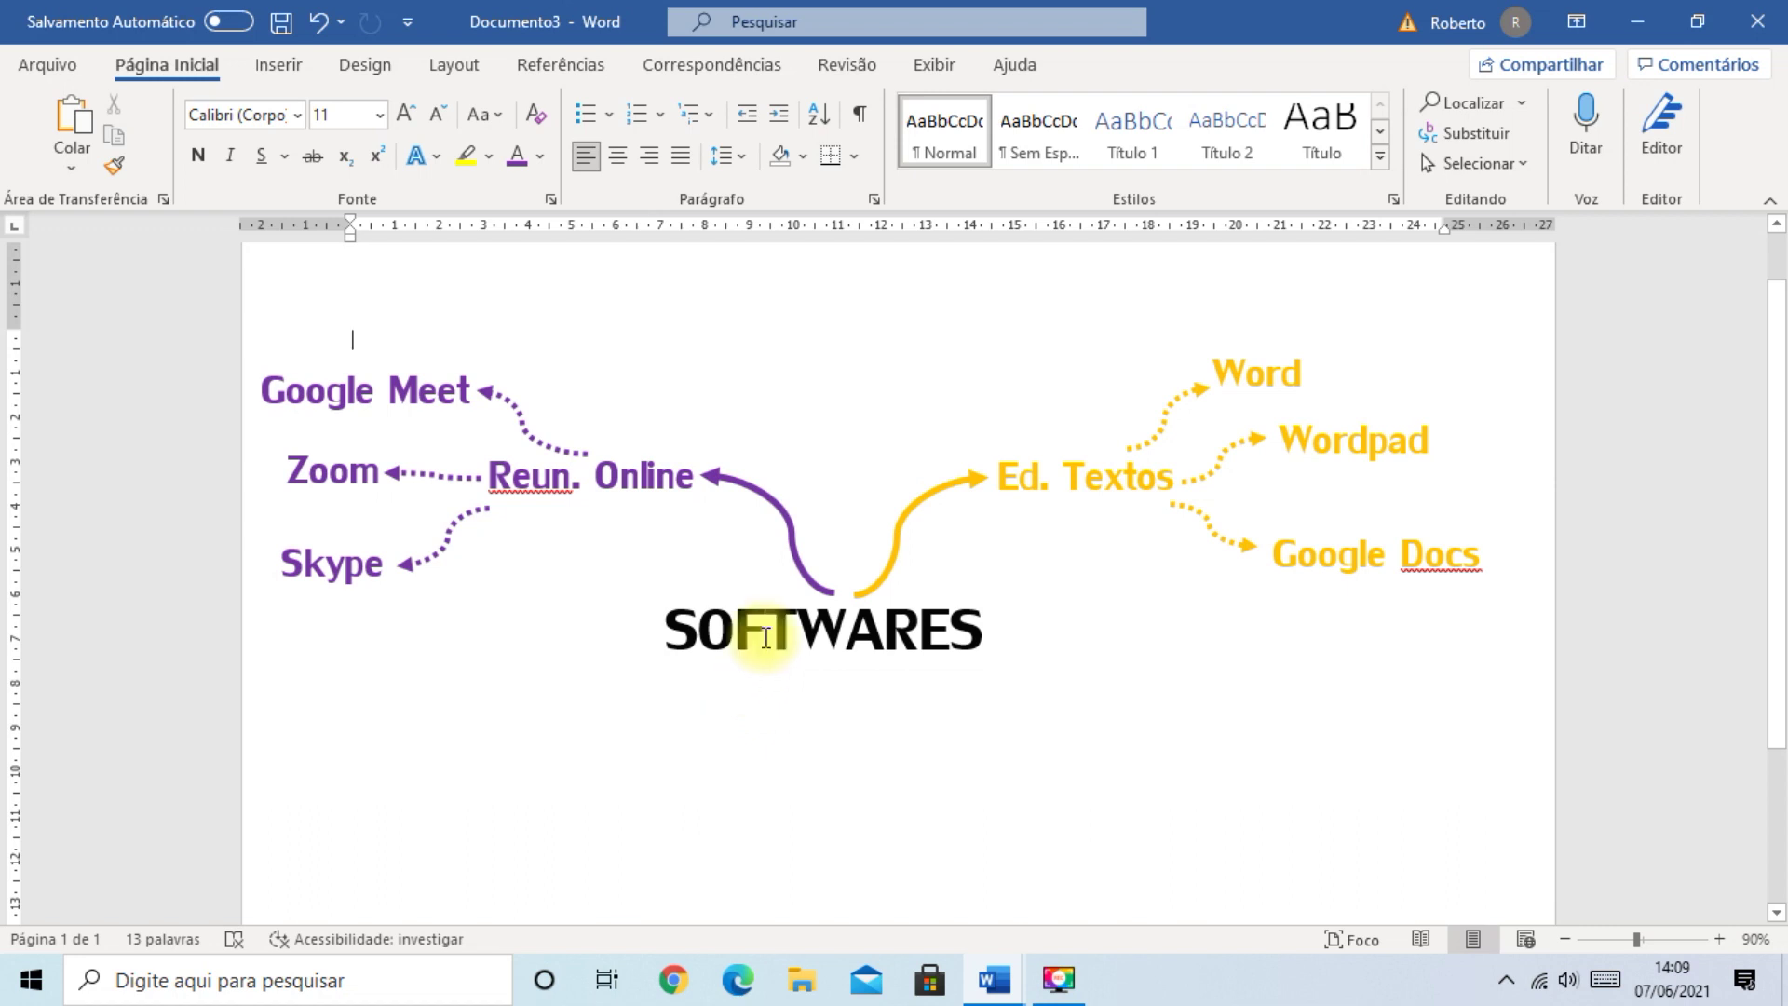
pyautogui.click(770, 500)
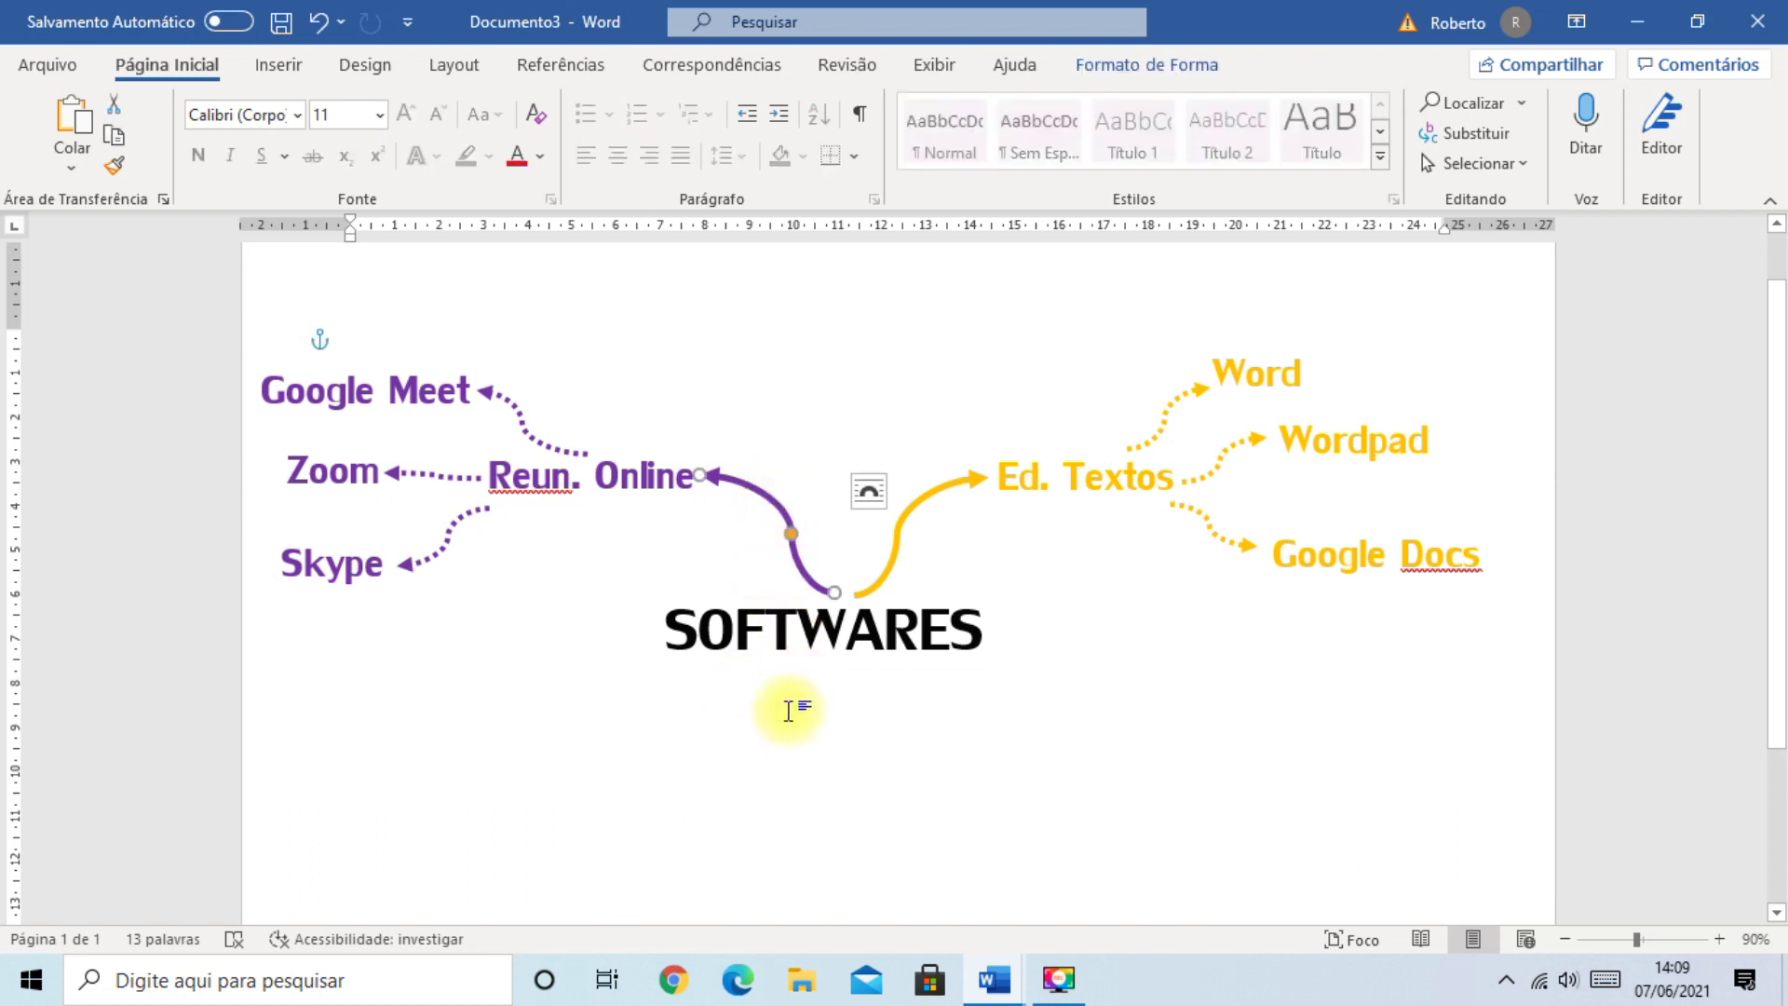
pyautogui.hotkey('ctrl', 'd')
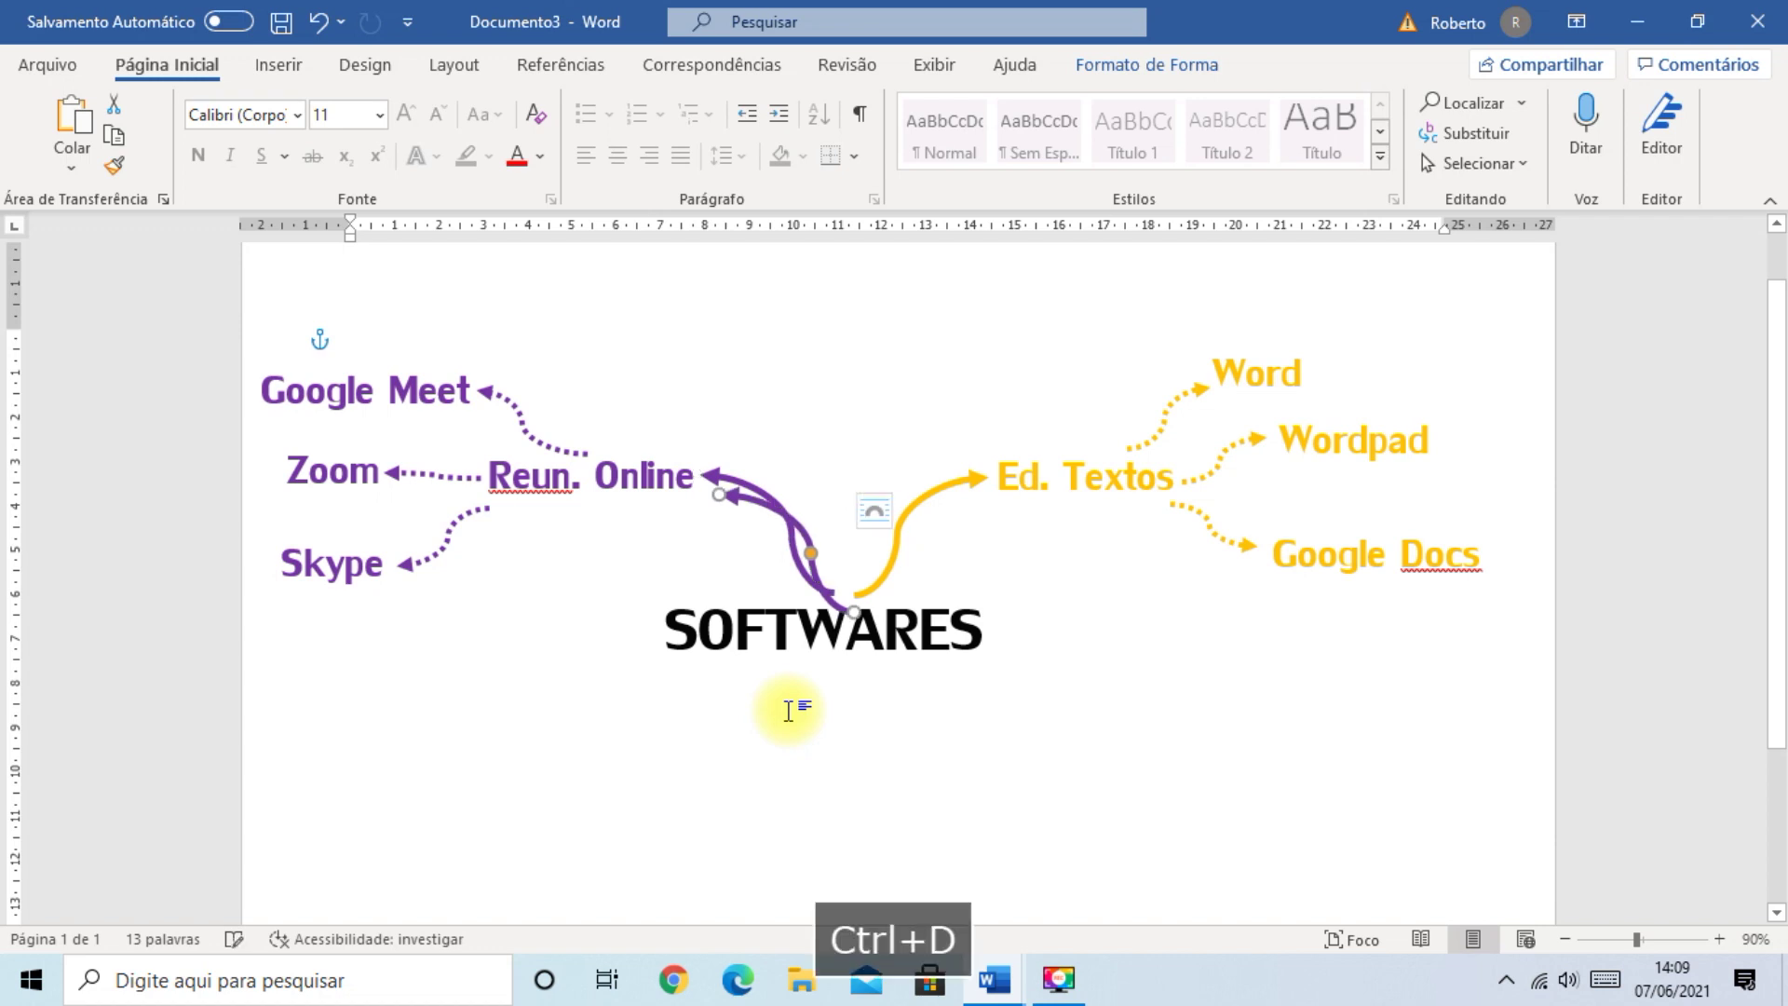
pyautogui.moveTo(790, 522); pyautogui.dragTo(728, 713)
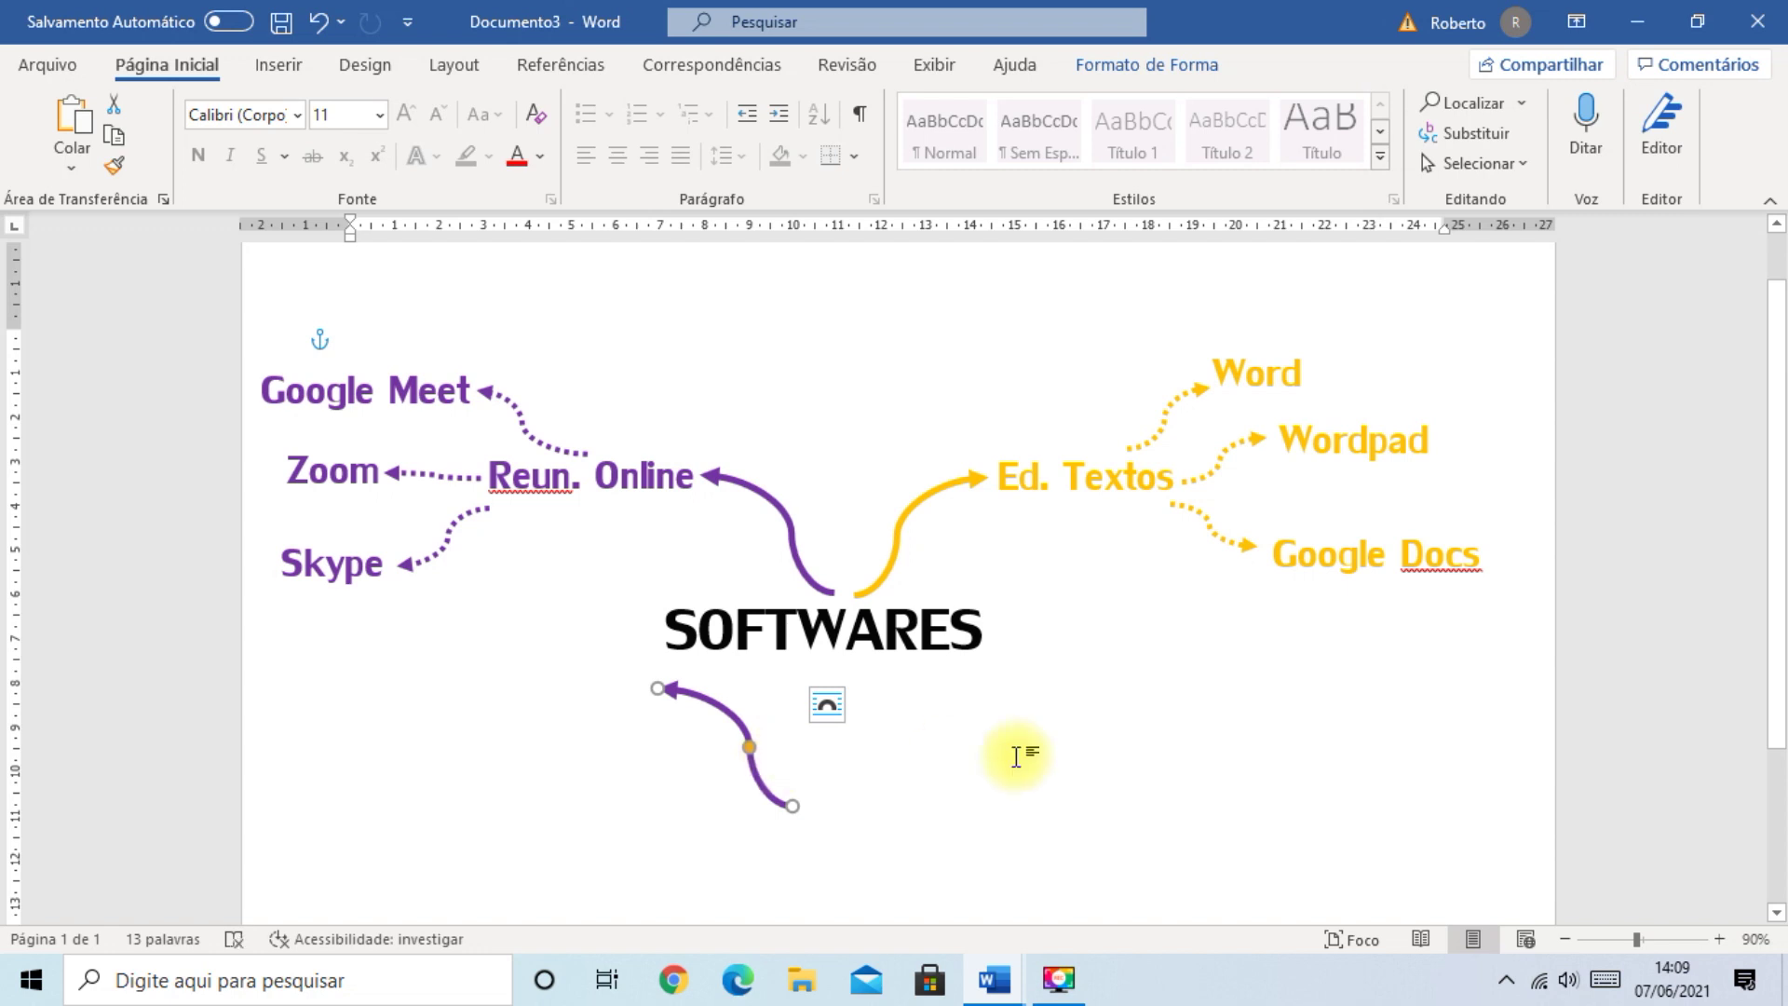
pyautogui.click(1113, 66)
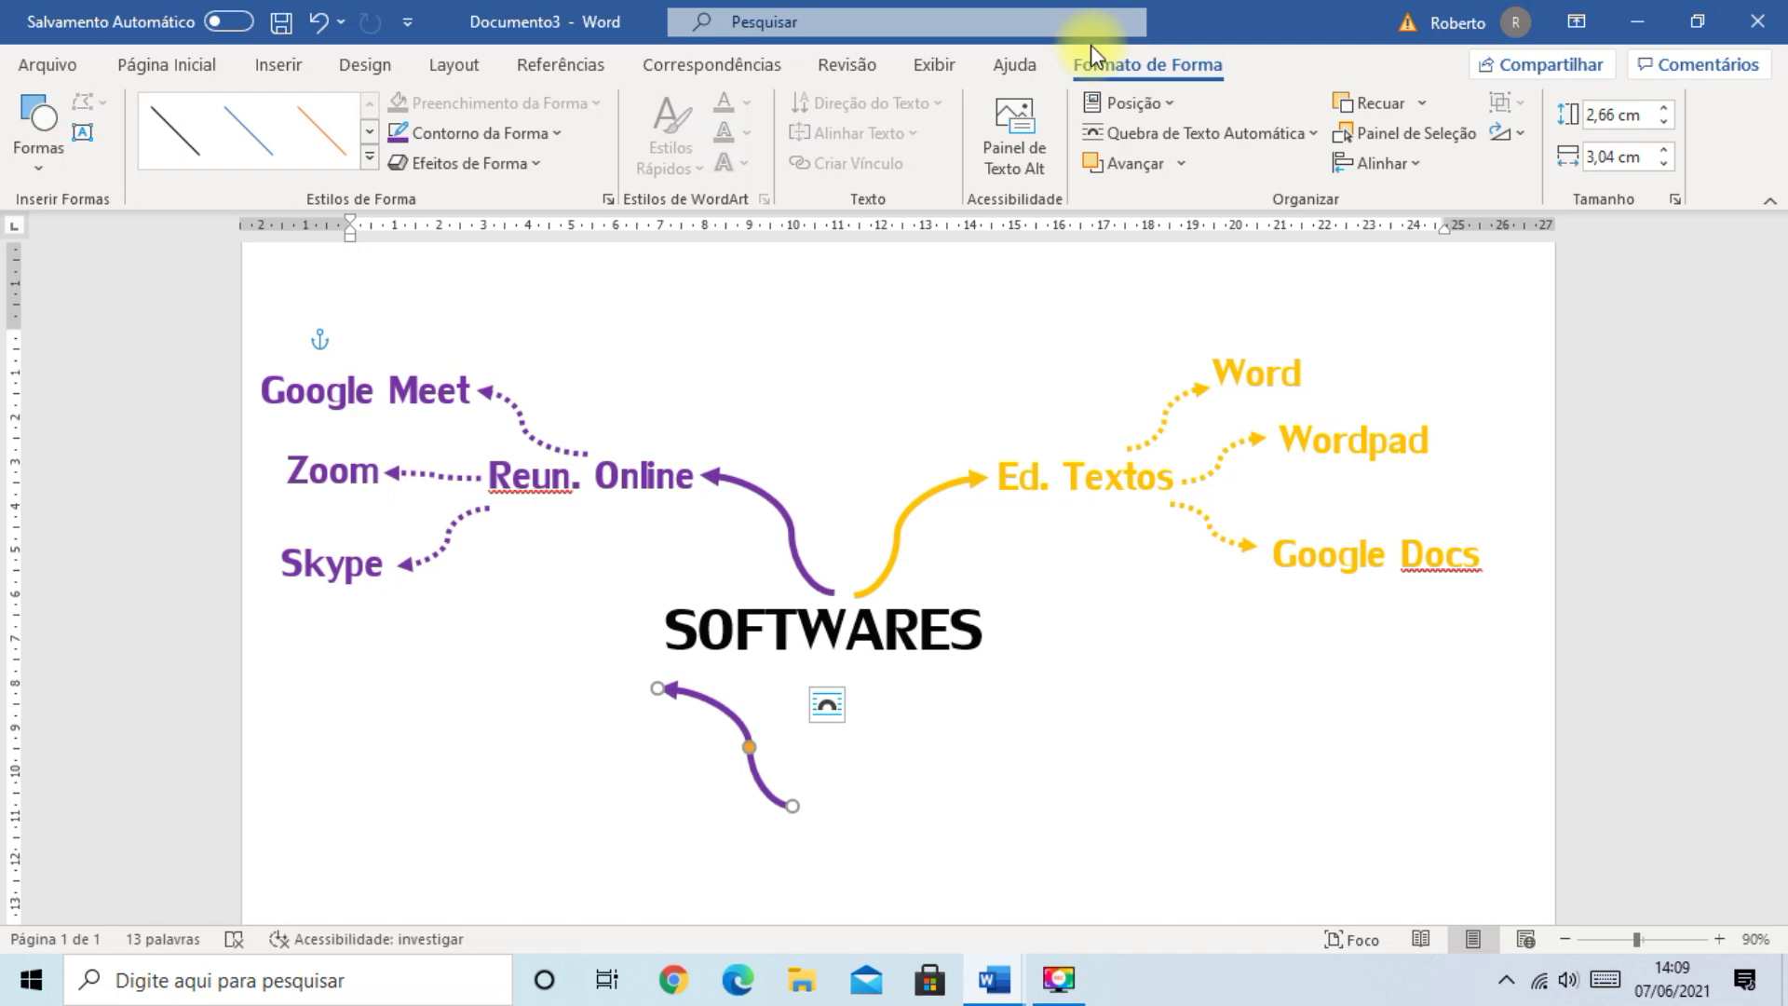
pyautogui.click(1523, 138)
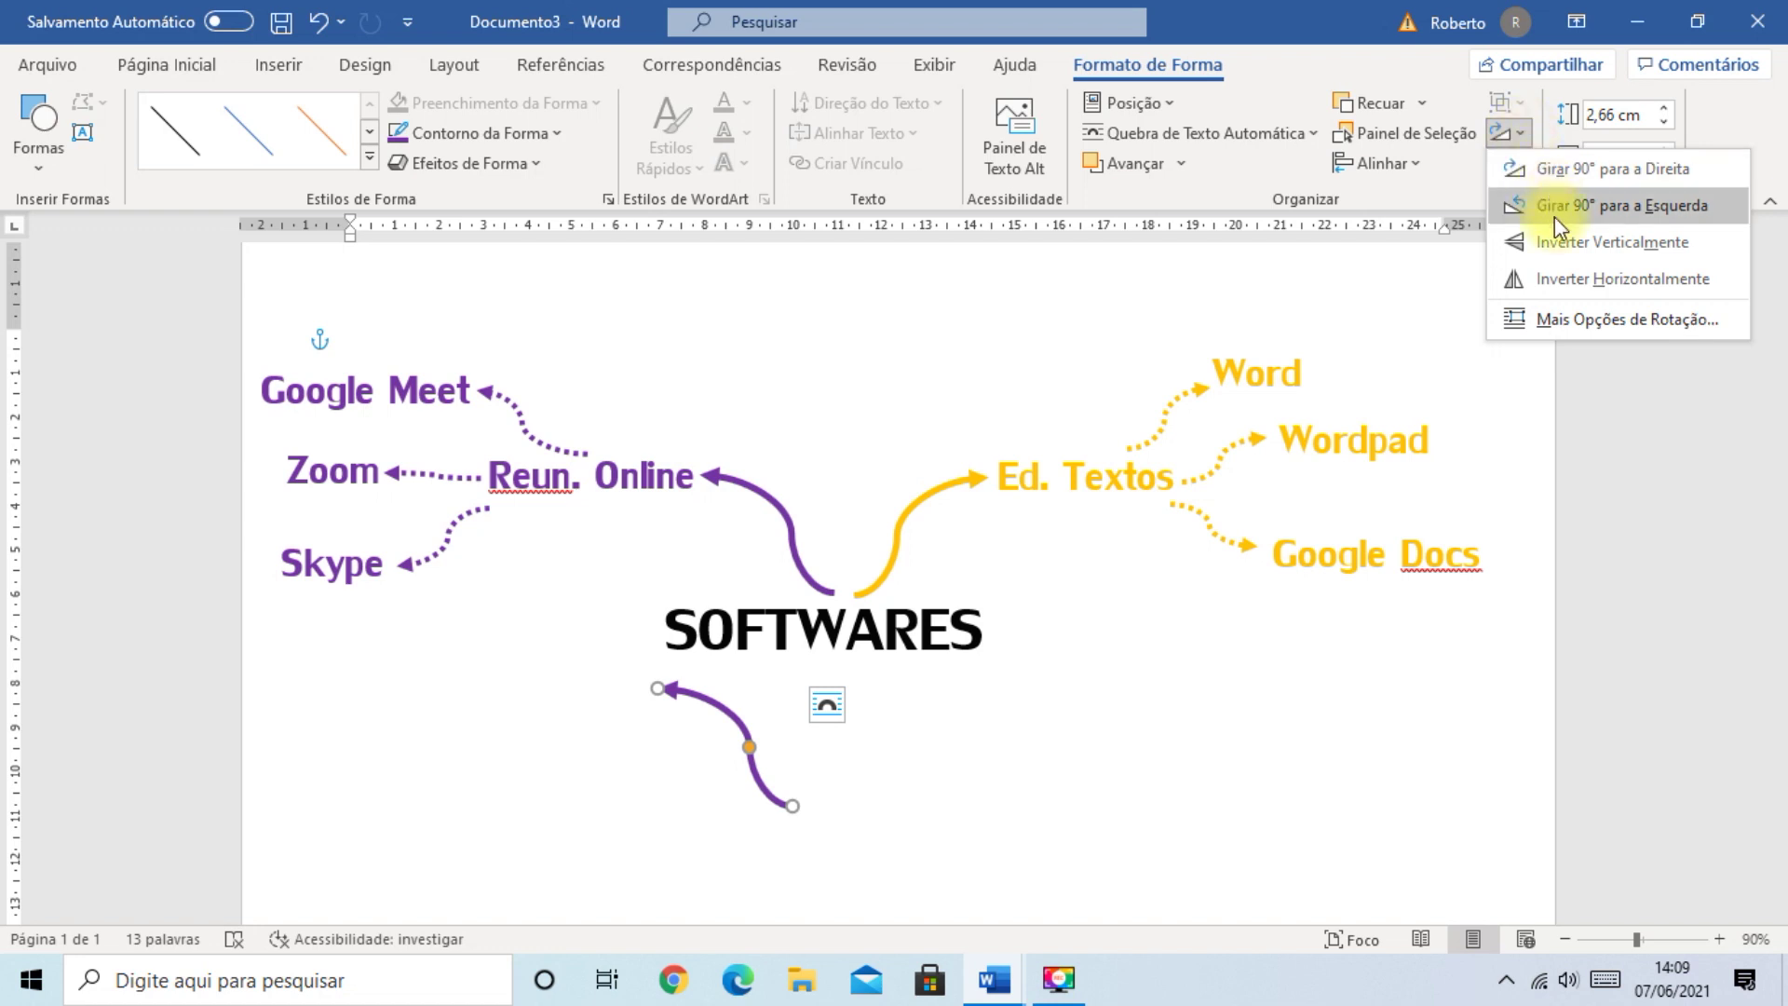
pyautogui.click(1557, 240)
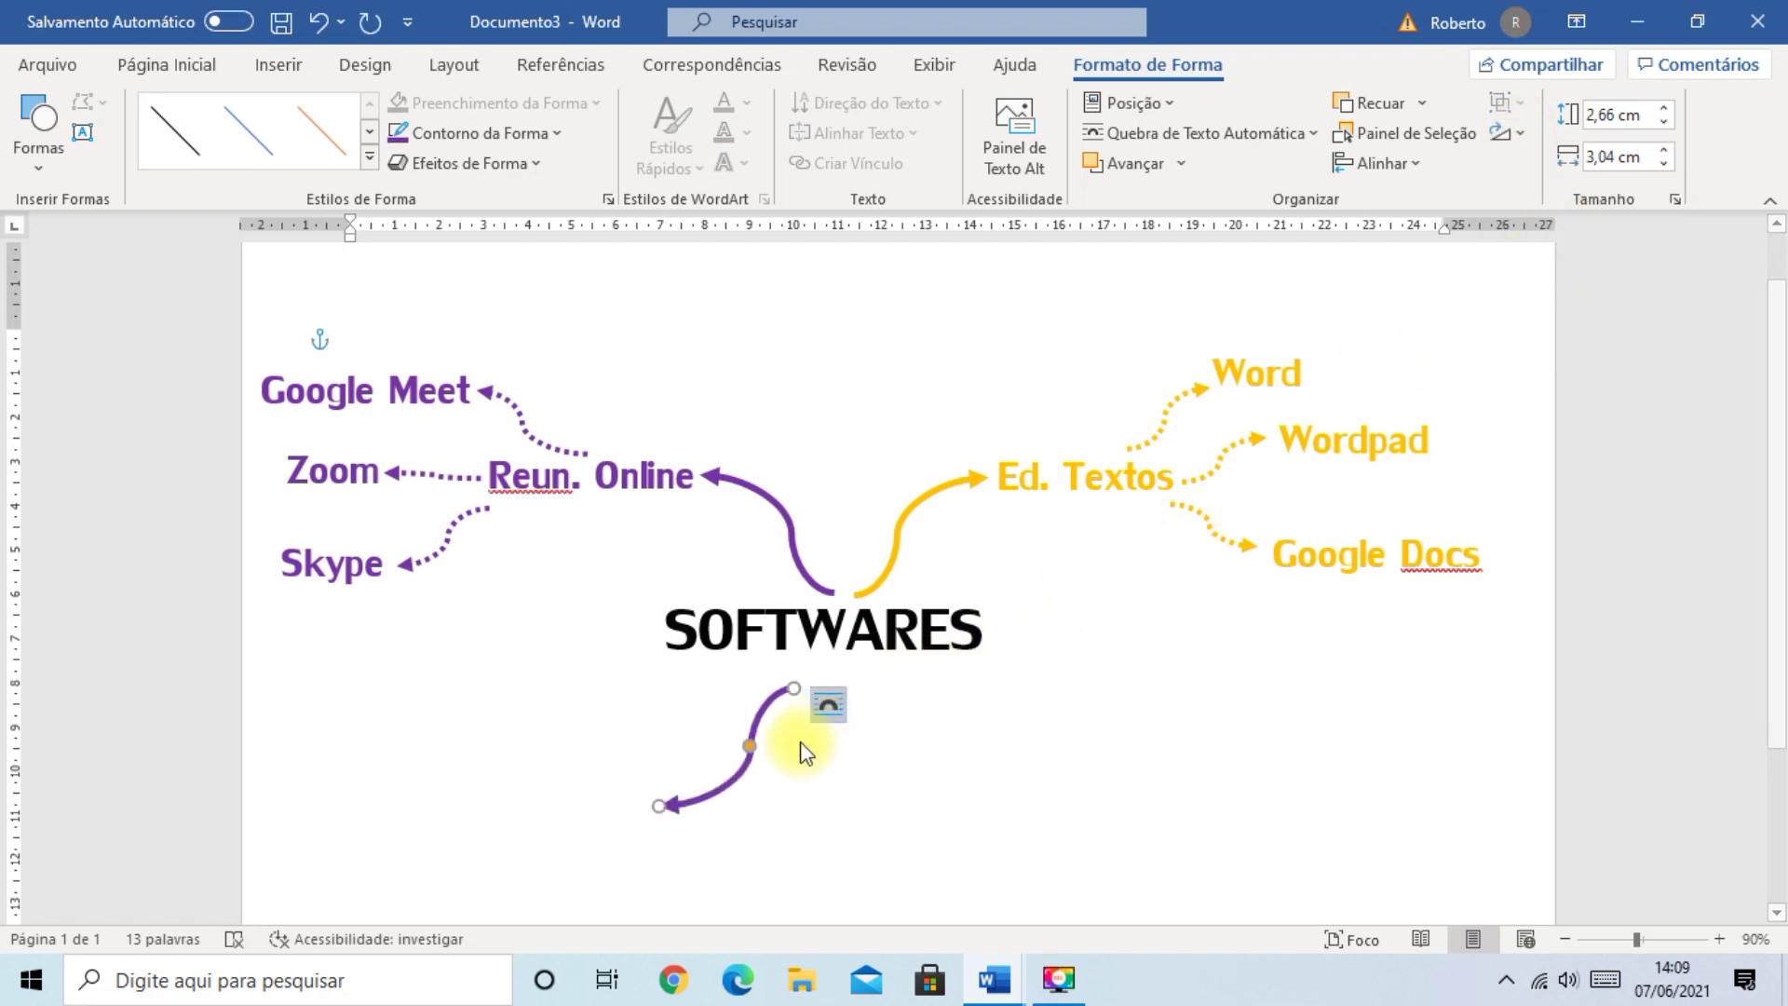
pyautogui.click(910, 782)
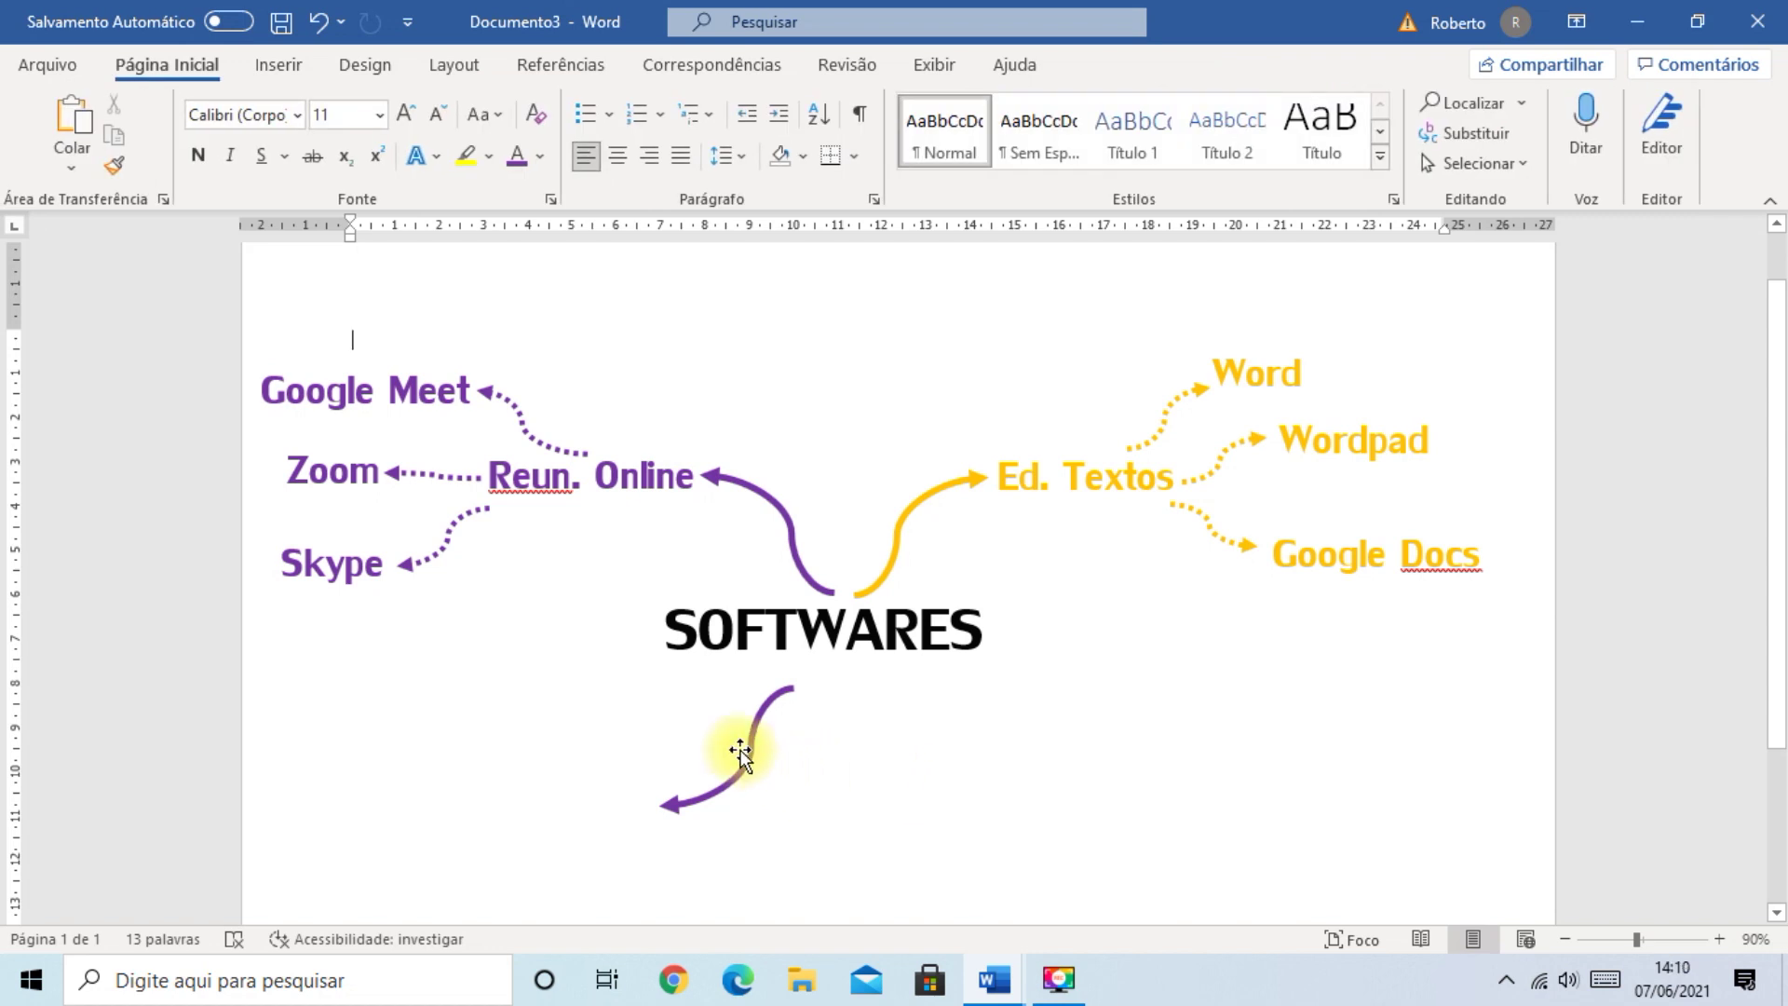
pyautogui.moveTo(751, 745); pyautogui.dragTo(779, 719)
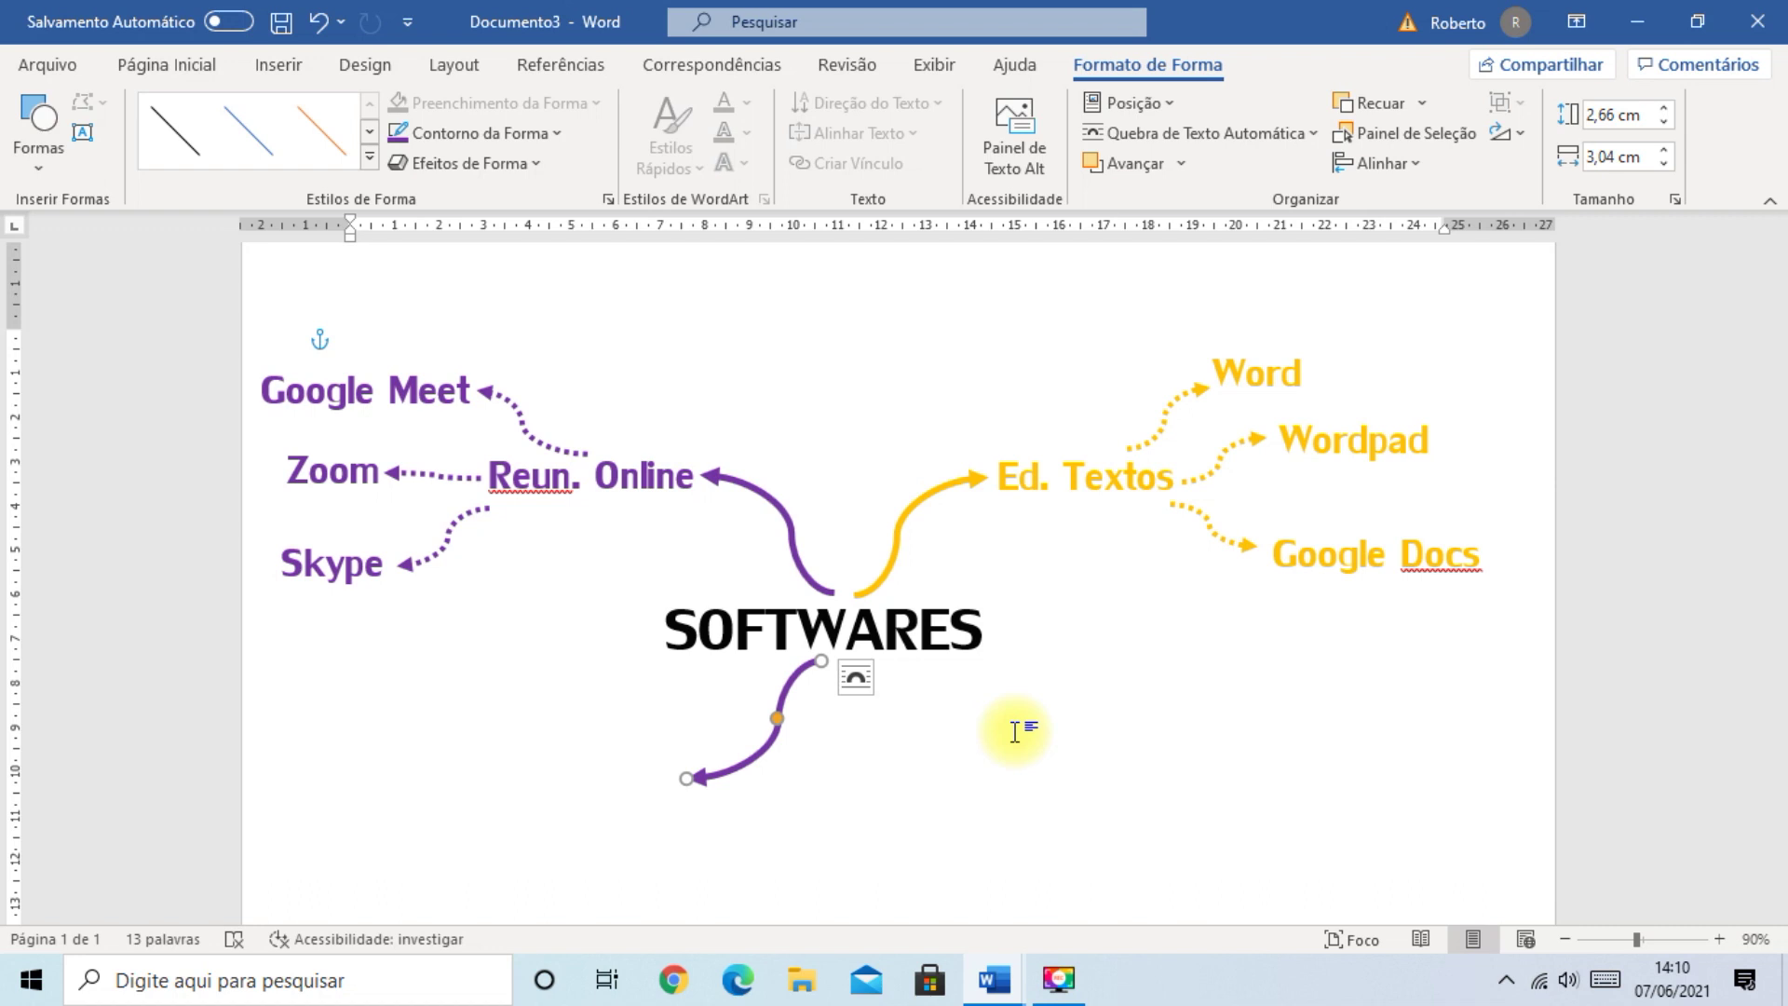
# - Duplicate the arrow below SOFTWARES, flip the copy horizontally and place it beside the original, pointing down and right
pyautogui.hotkey('ctrl', 'd')
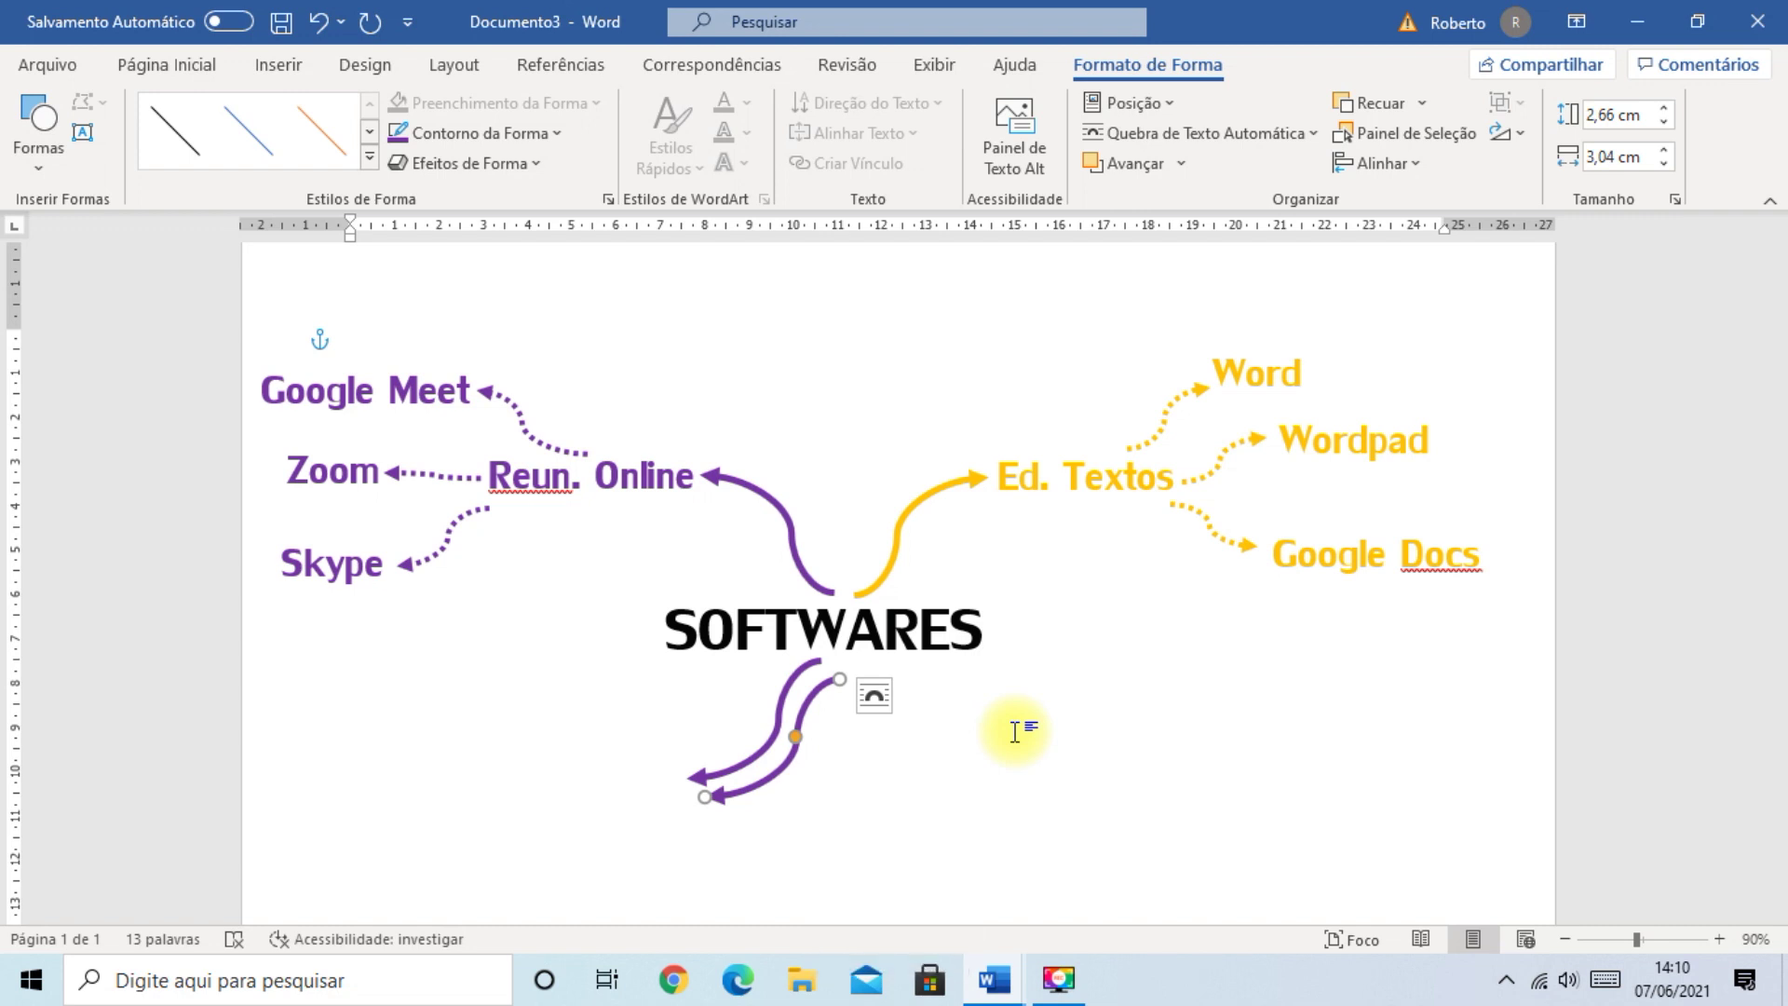
pyautogui.click(1527, 147)
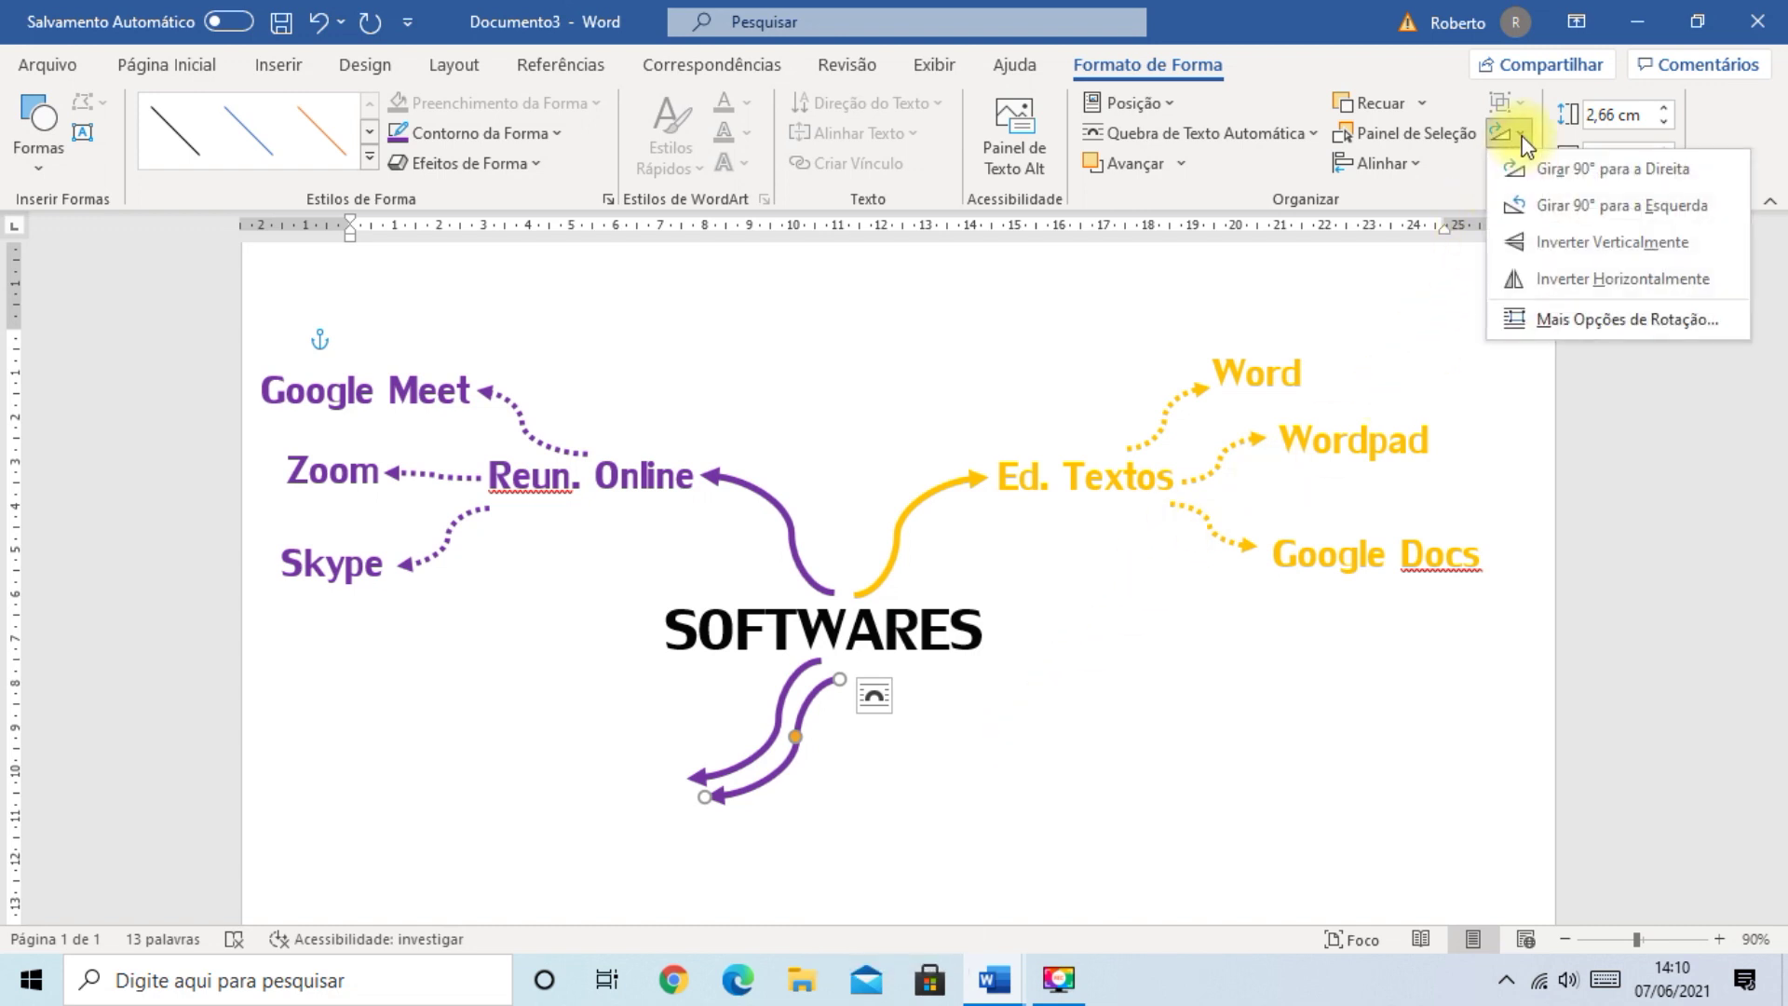
pyautogui.click(1538, 268)
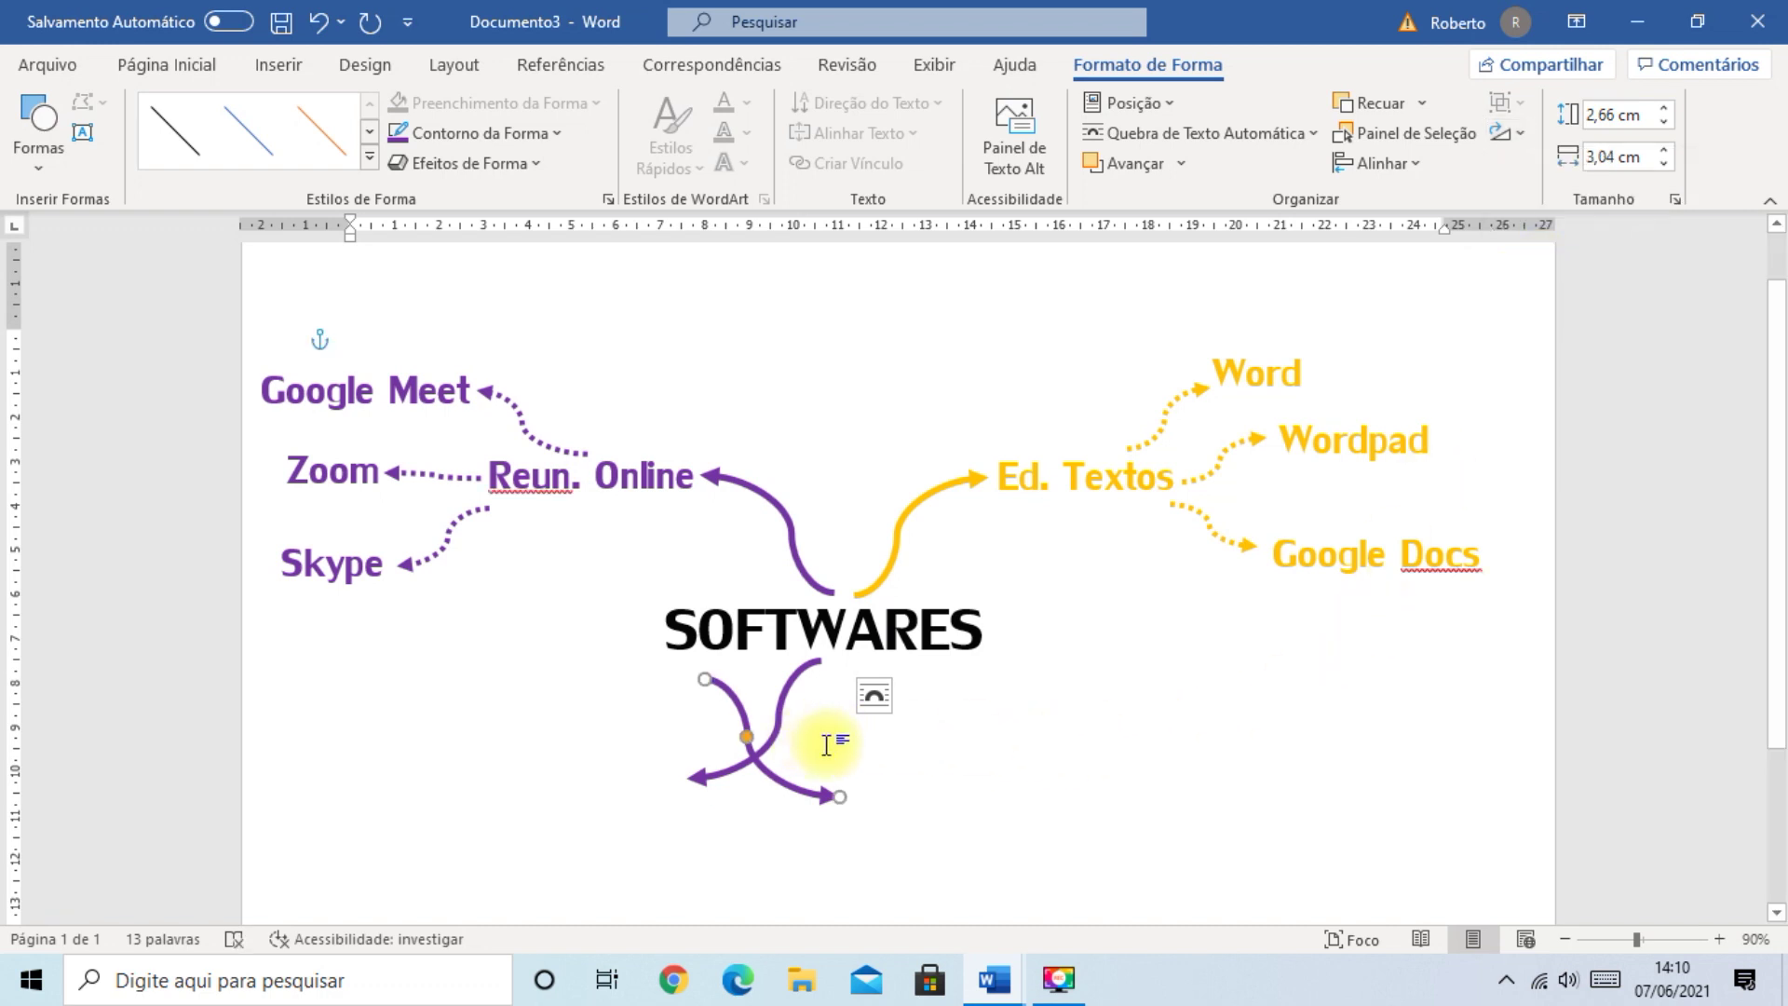
pyautogui.moveTo(725, 691); pyautogui.dragTo(874, 681)
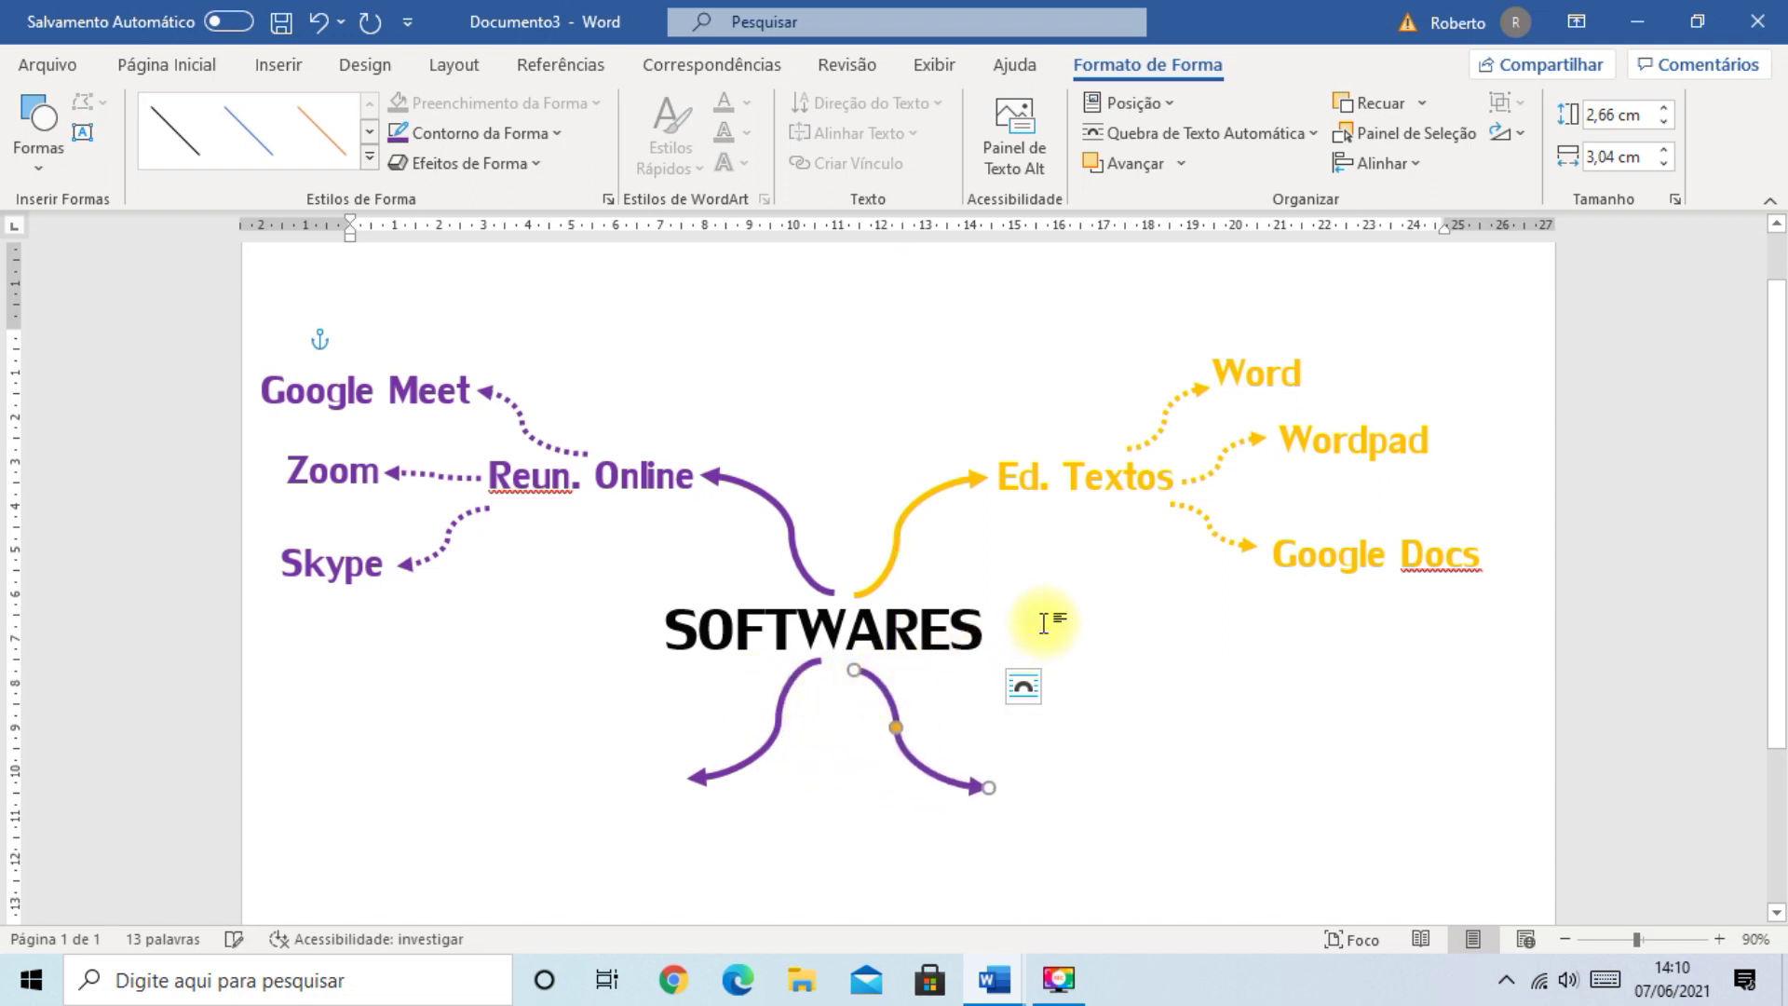
# - Set the outline colour of the lower-right arrow to red and of the lower-left arrow to green
pyautogui.click(556, 132)
pyautogui.click(421, 378)
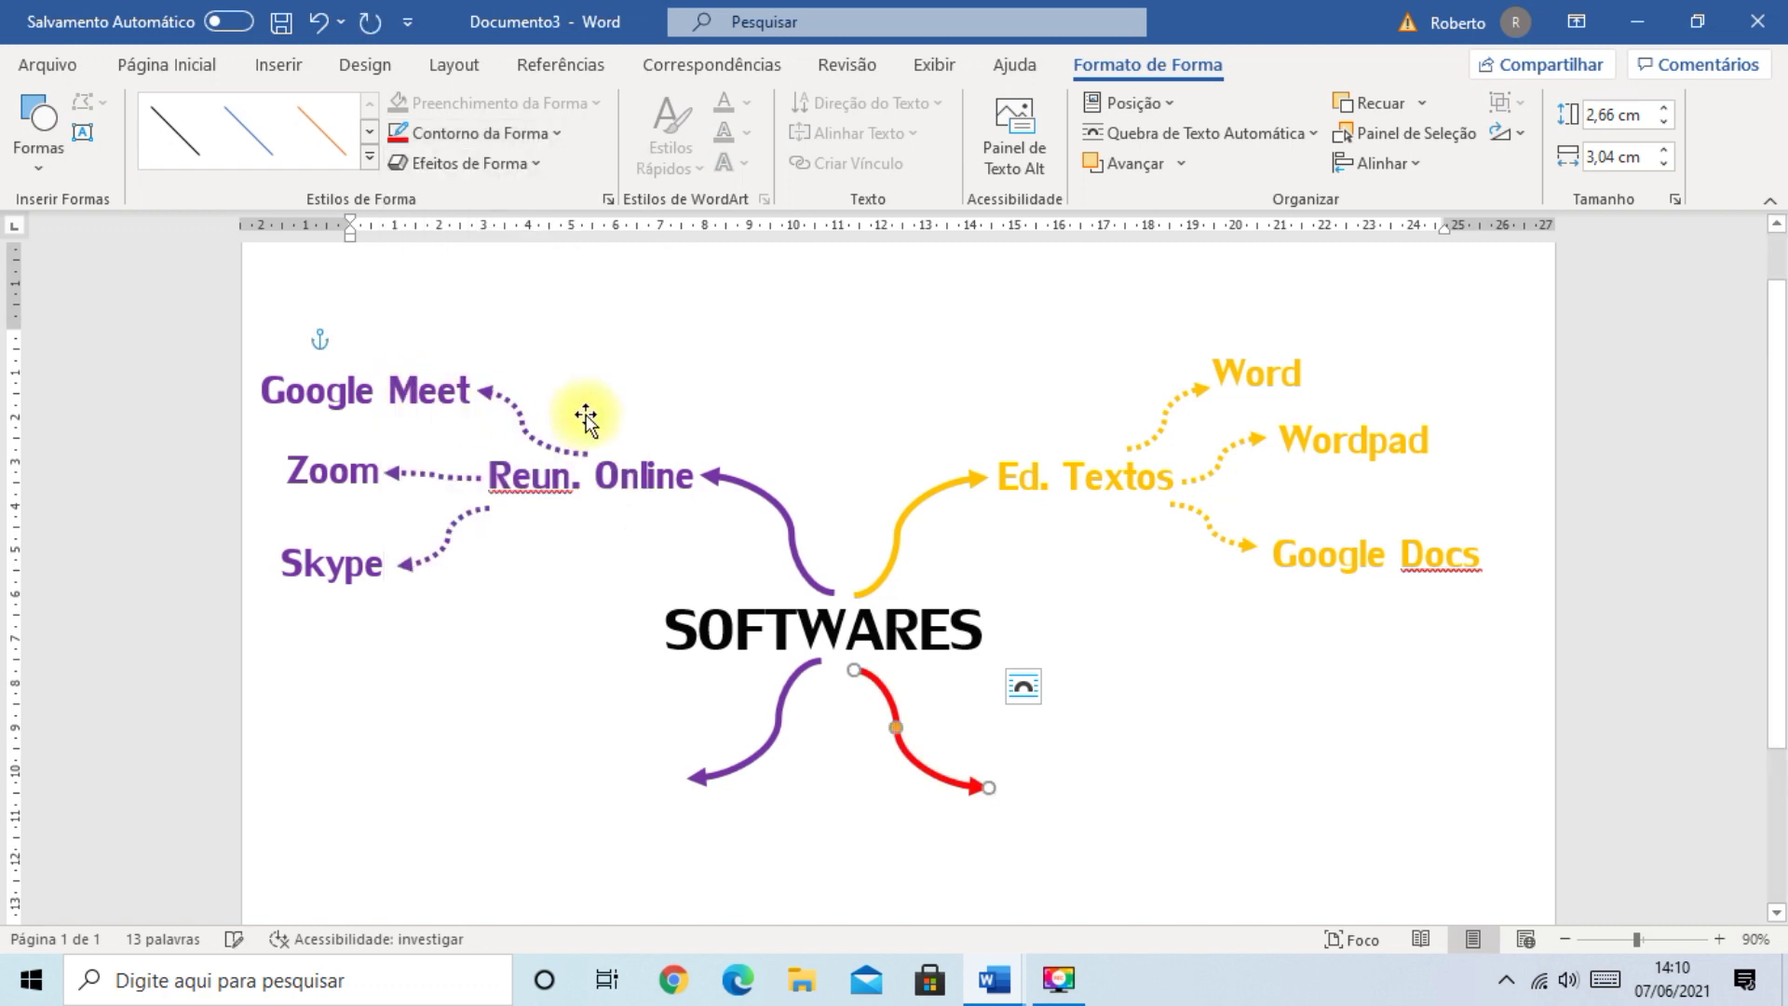
pyautogui.click(781, 708)
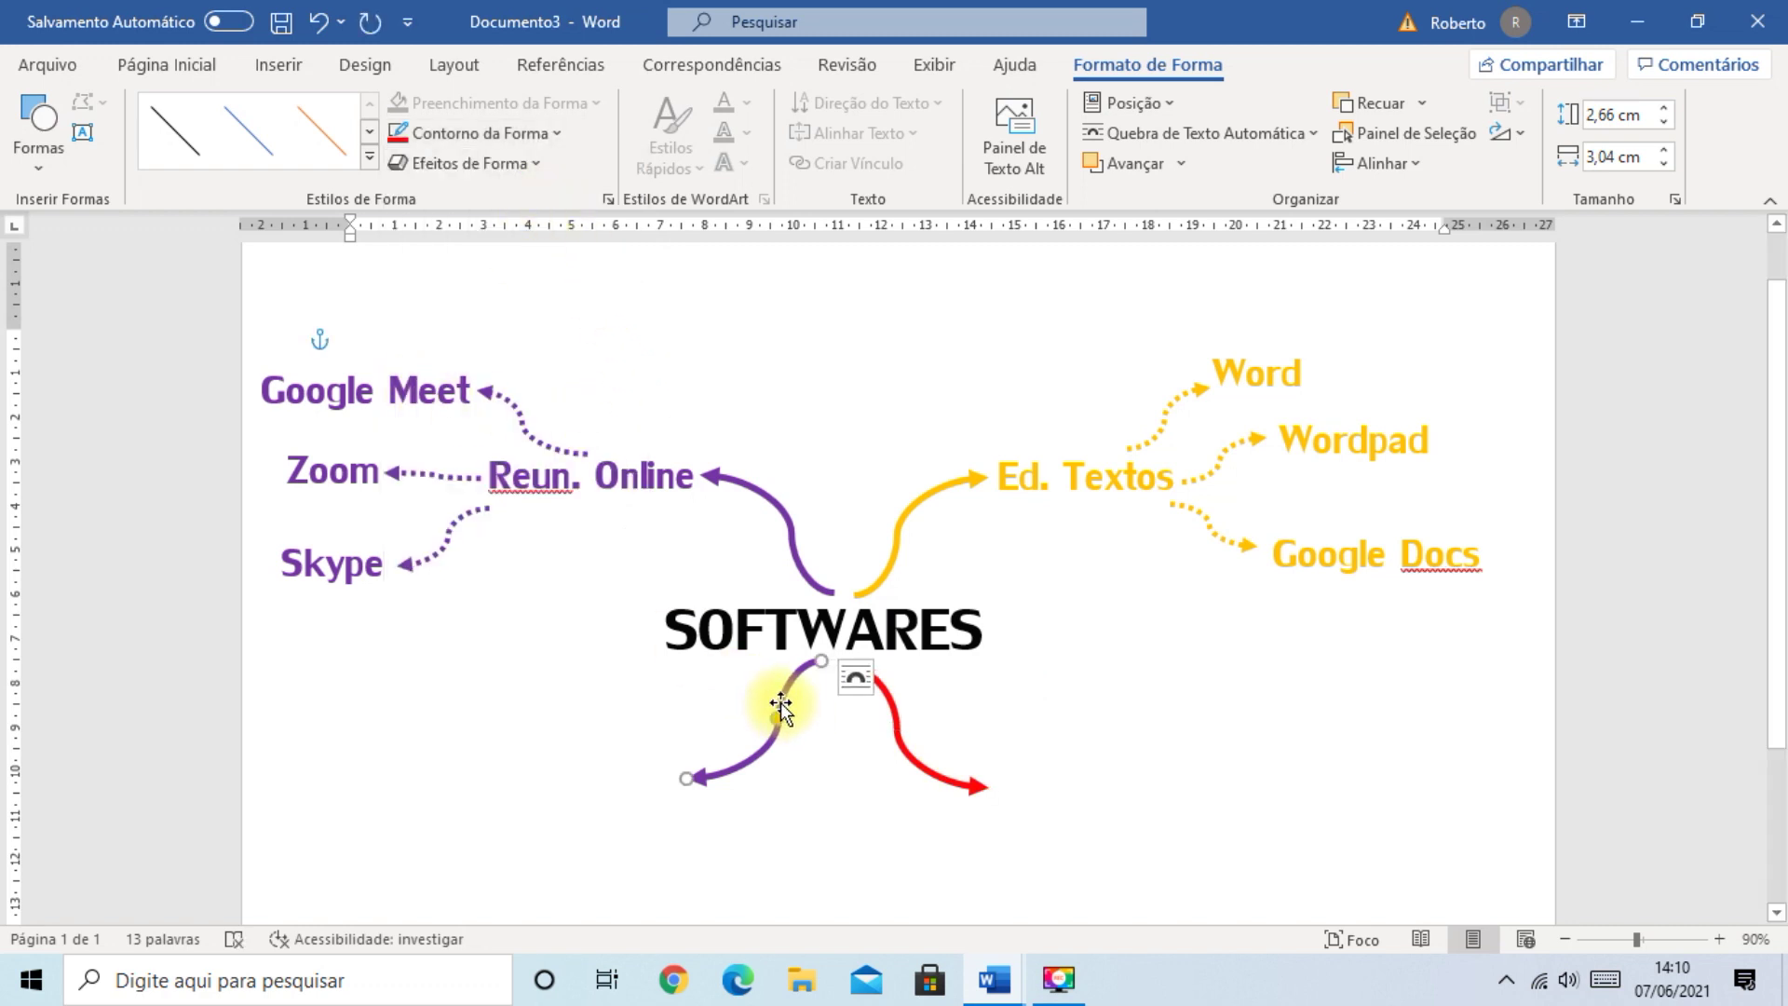
pyautogui.click(559, 135)
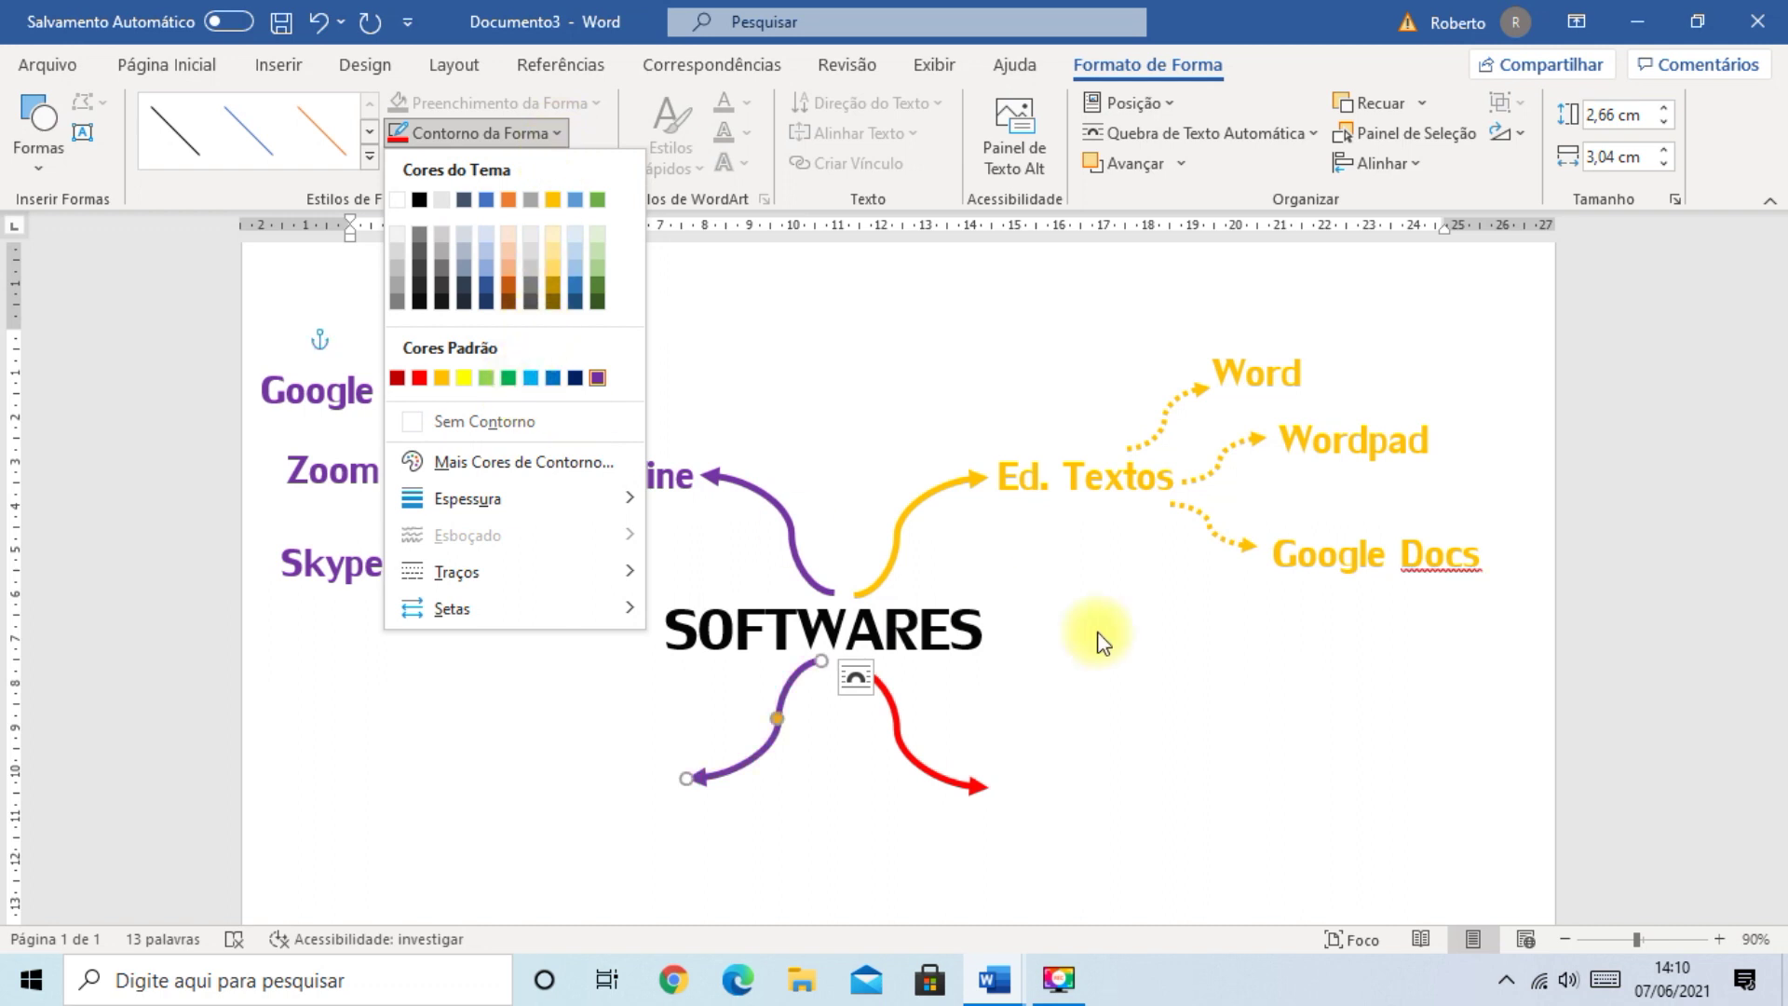
pyautogui.click(515, 389)
pyautogui.click(1112, 717)
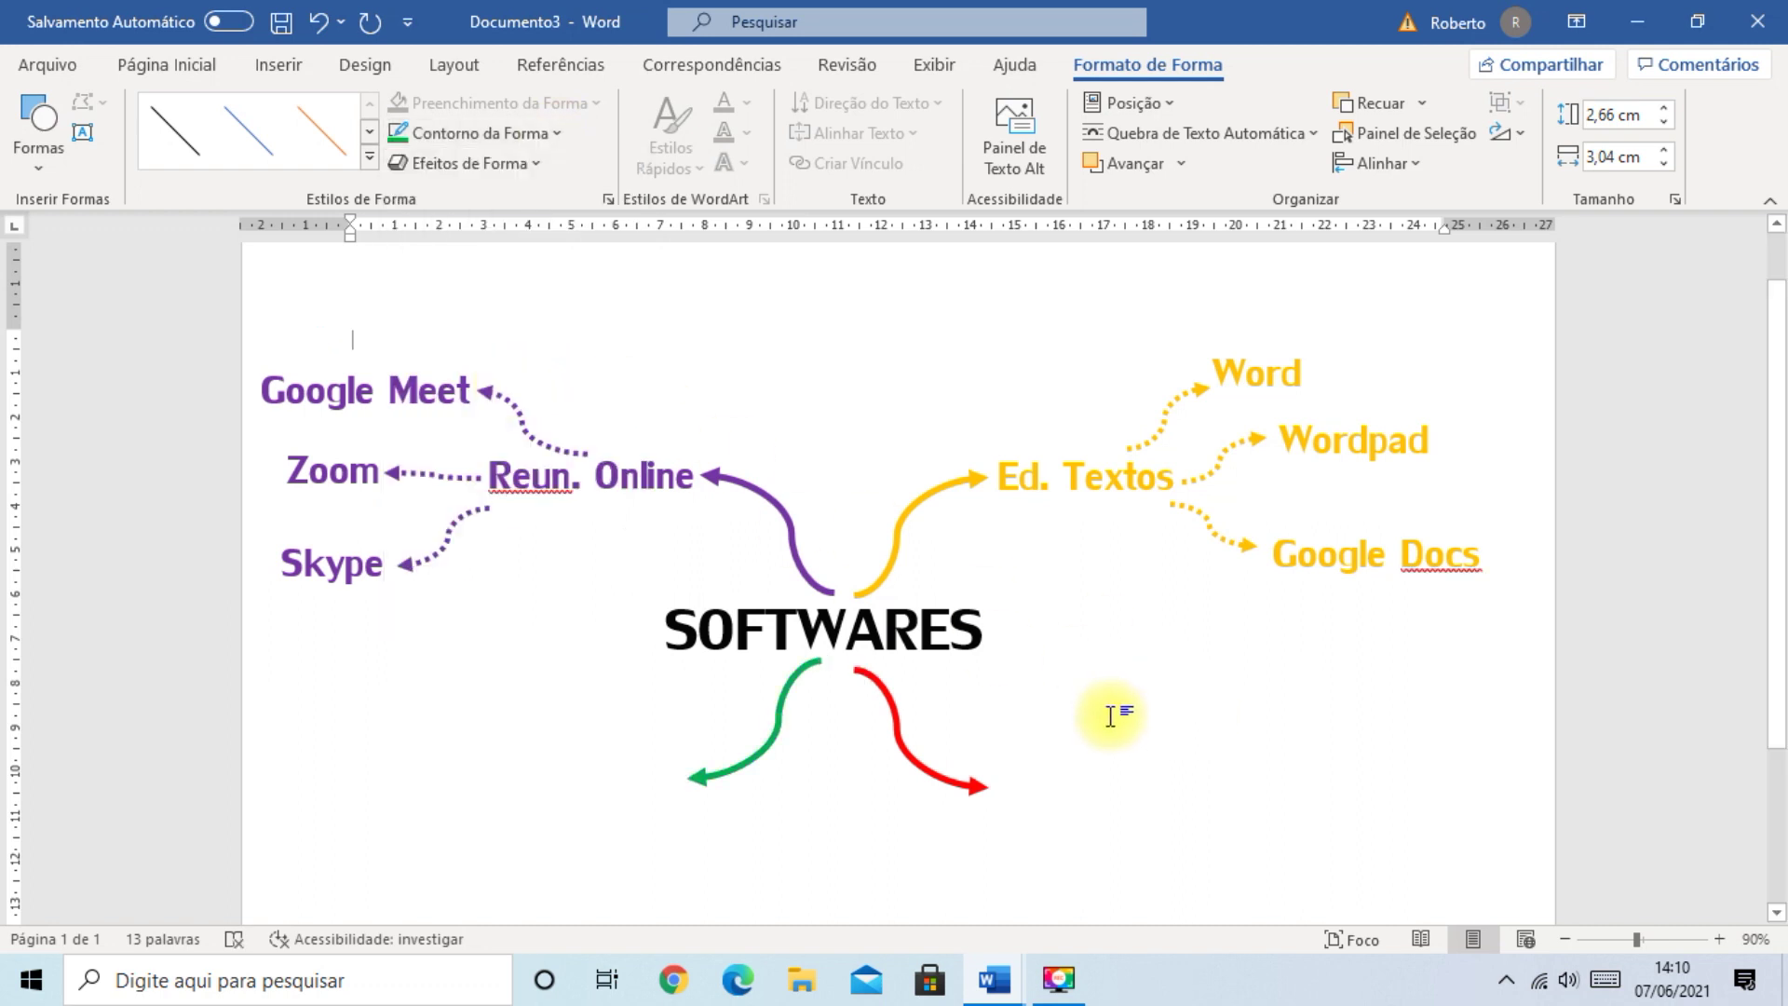
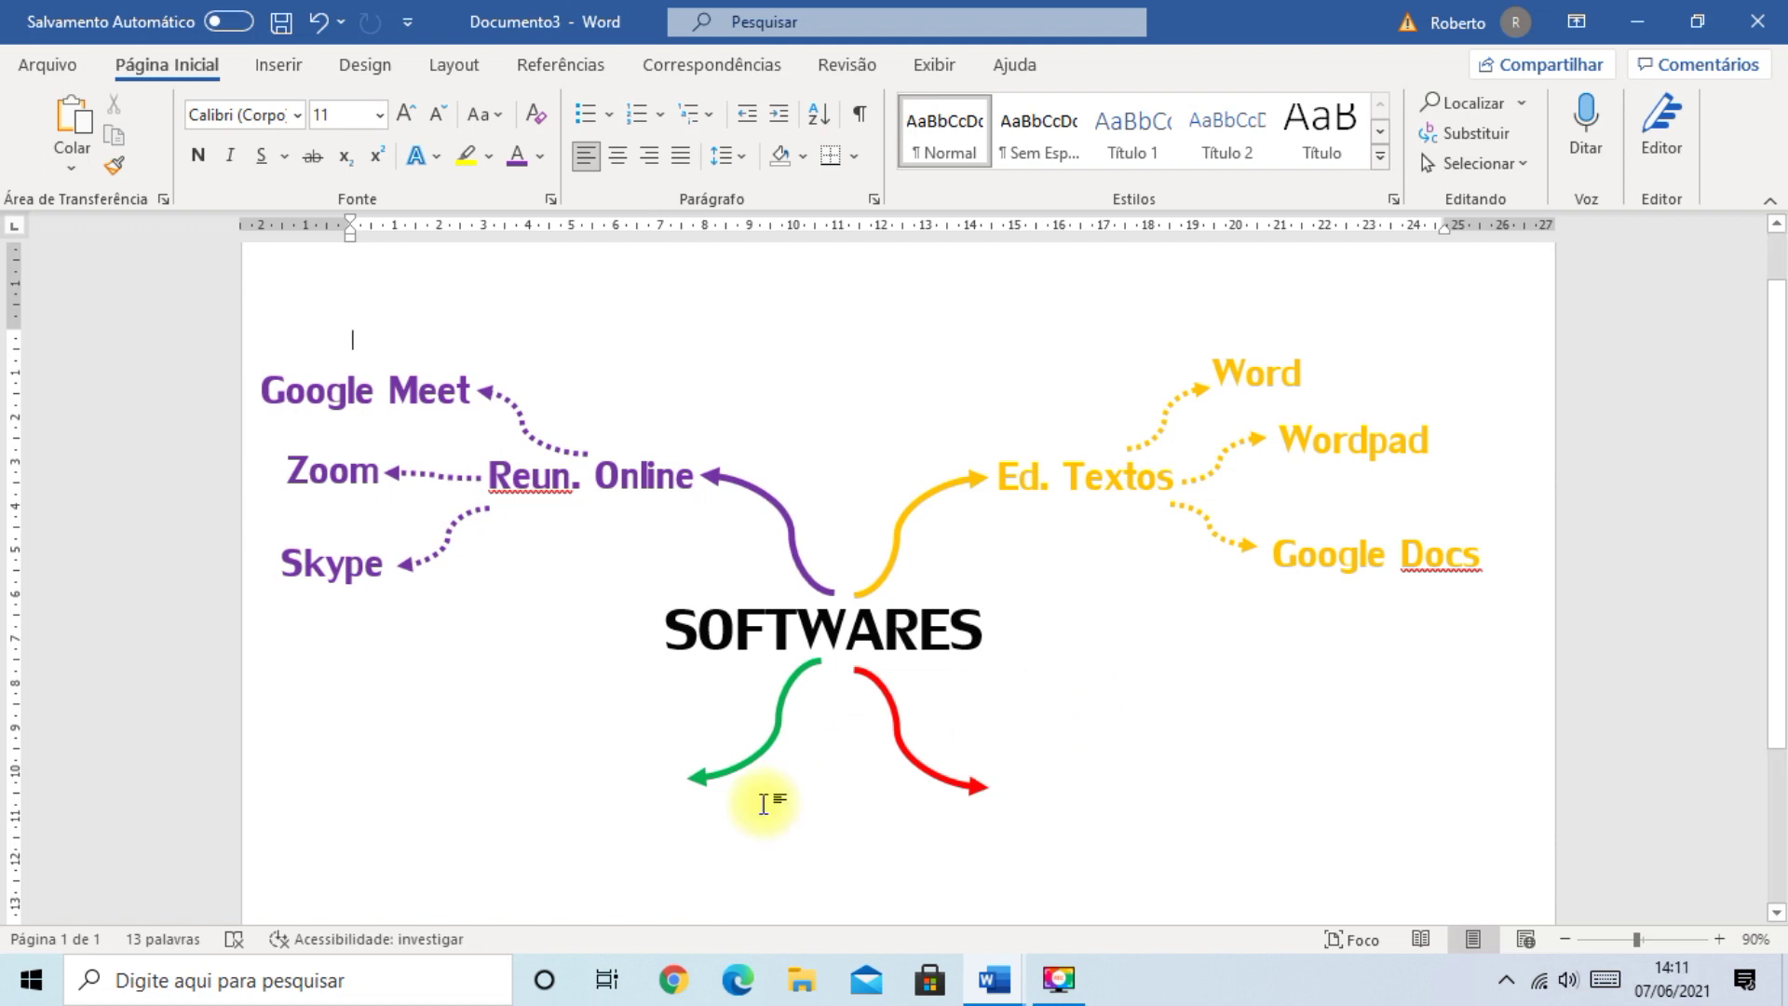
# - Switch to Chrome, search Google Images for "softwares vetor" and browse the results
pyautogui.hotkey('alt', 'Tab')
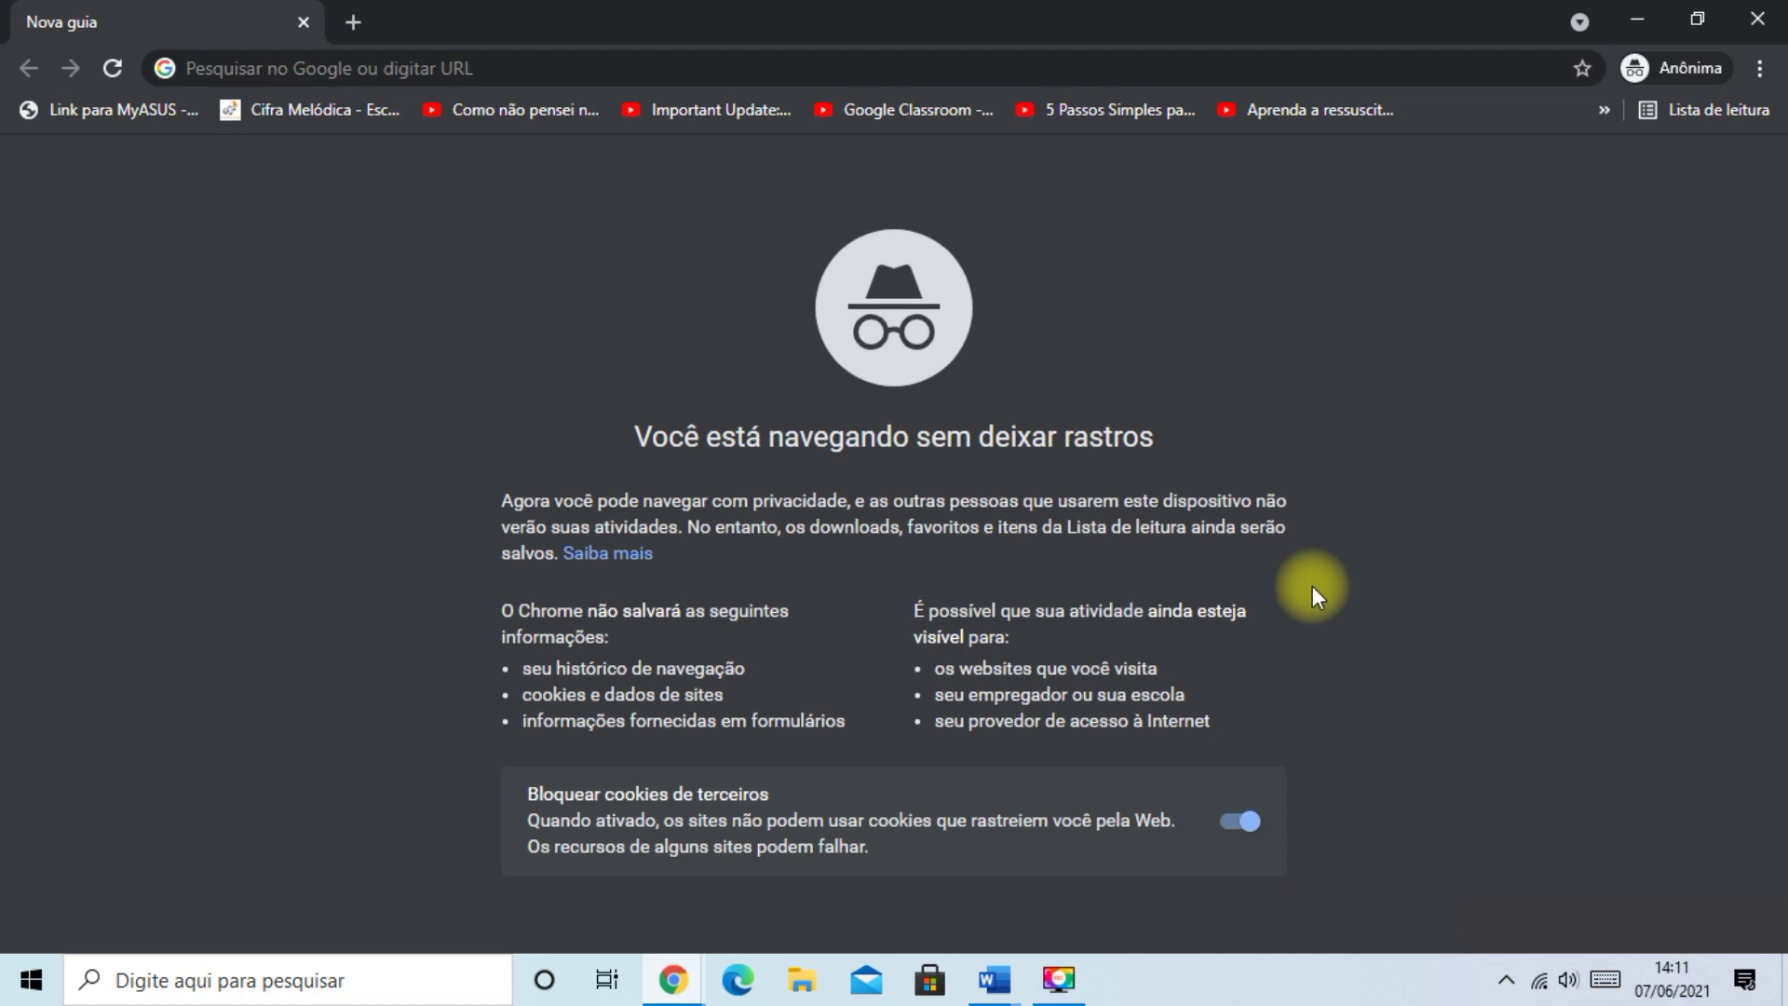
pyautogui.click(442, 65)
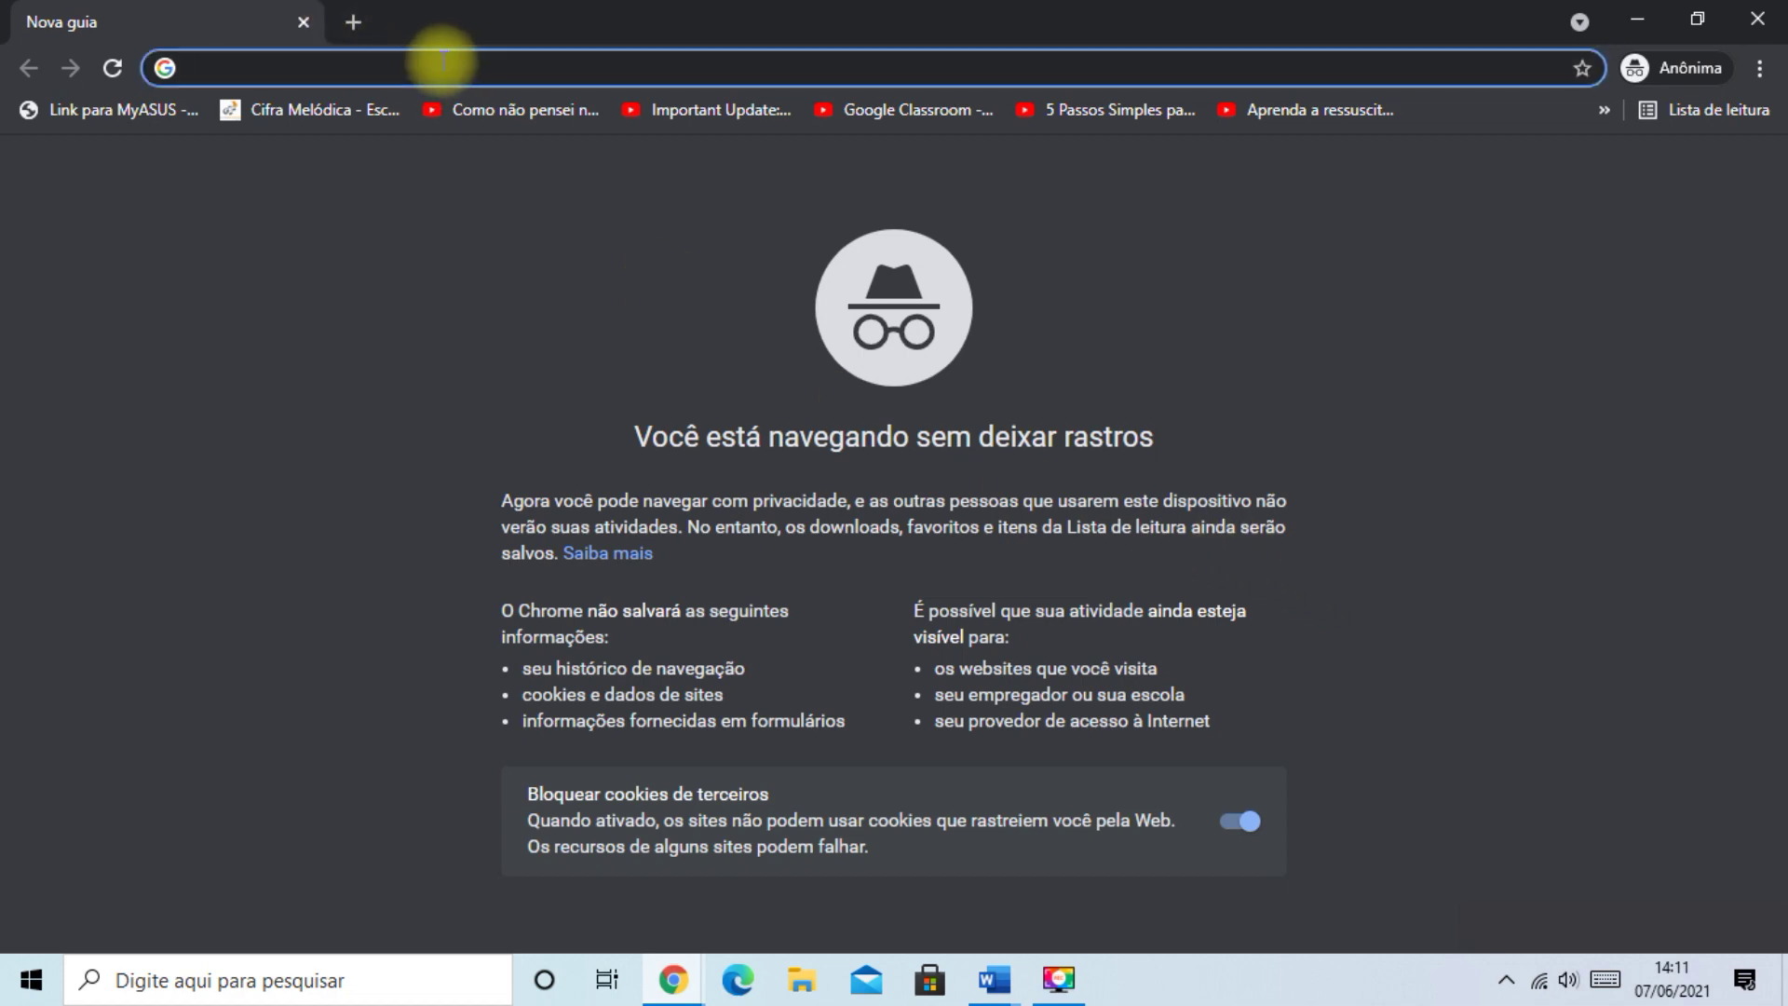
pyautogui.write('softwares')
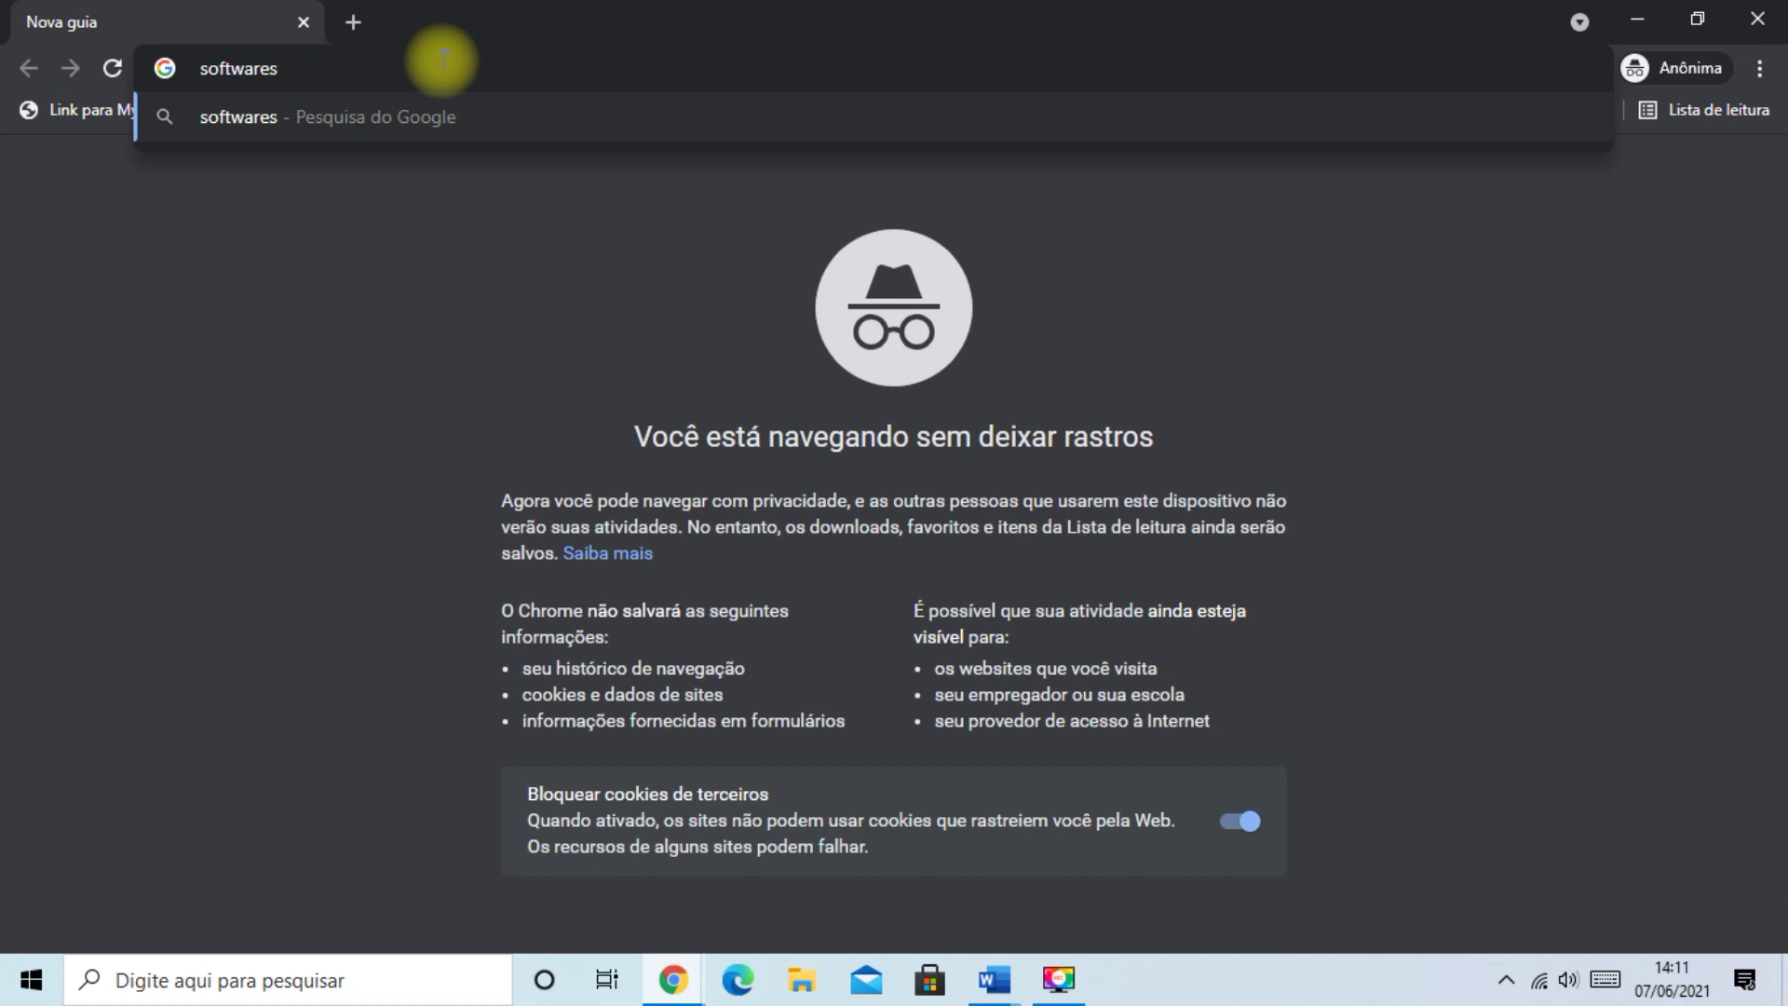
pyautogui.write('vetor')
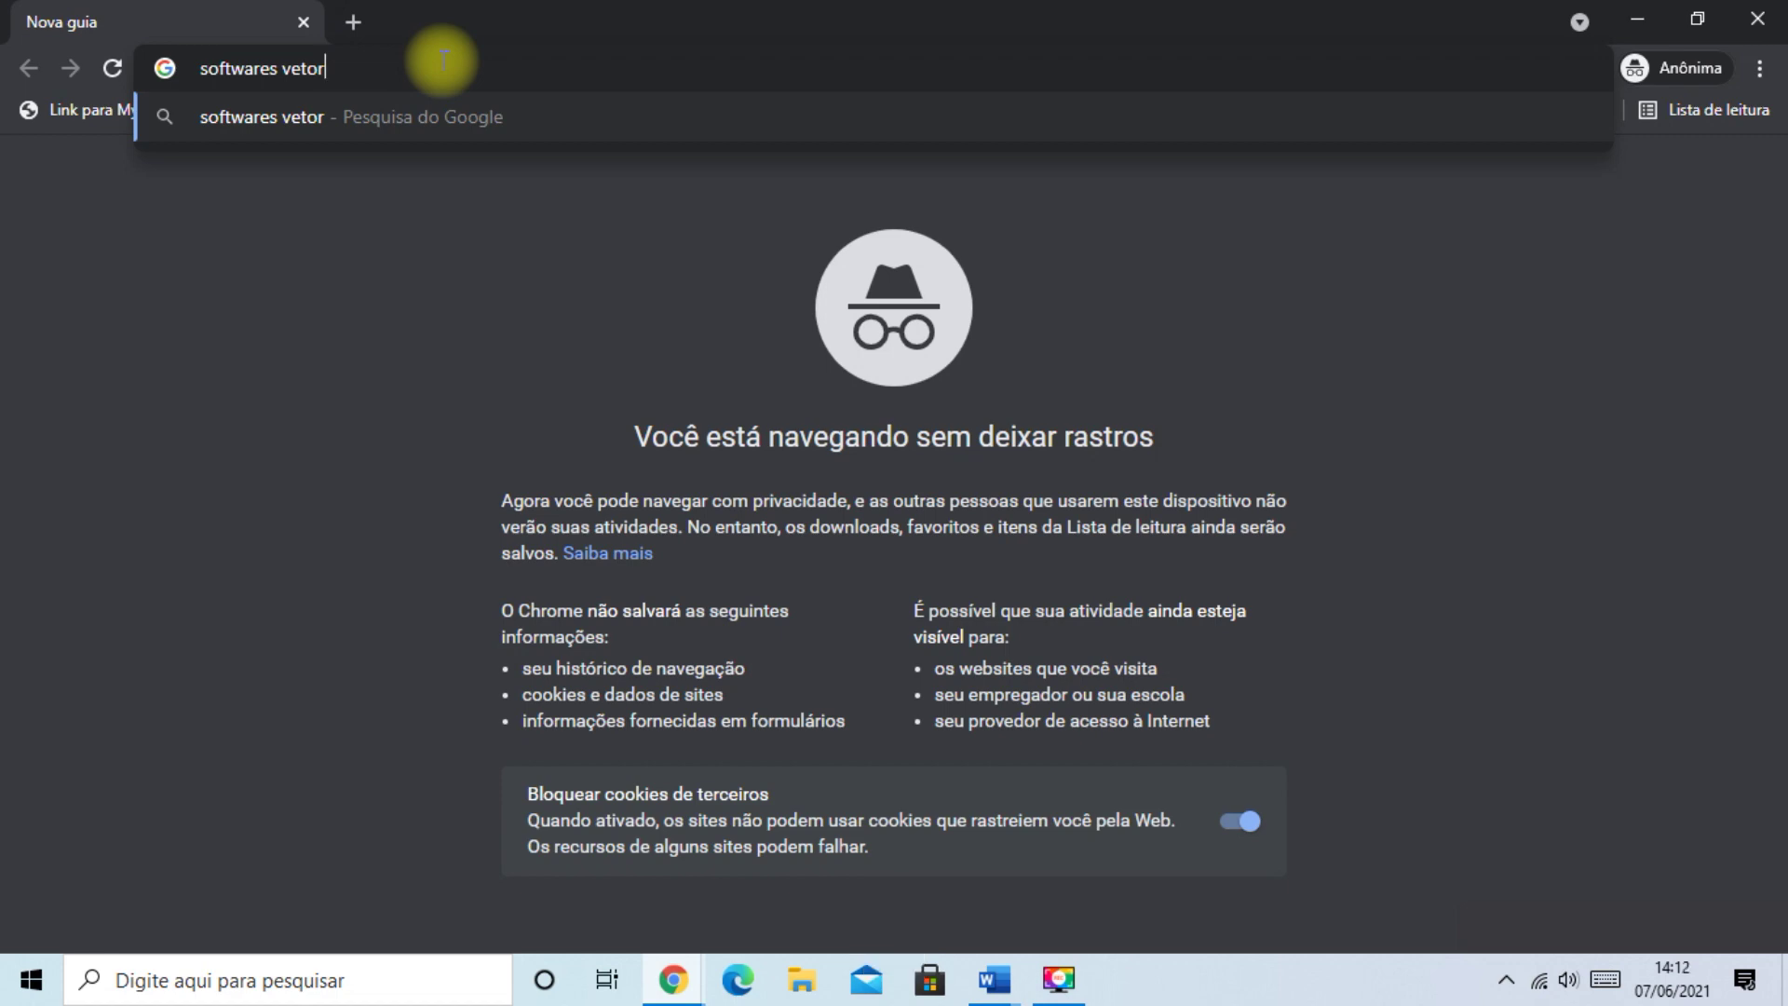
pyautogui.press('Return')
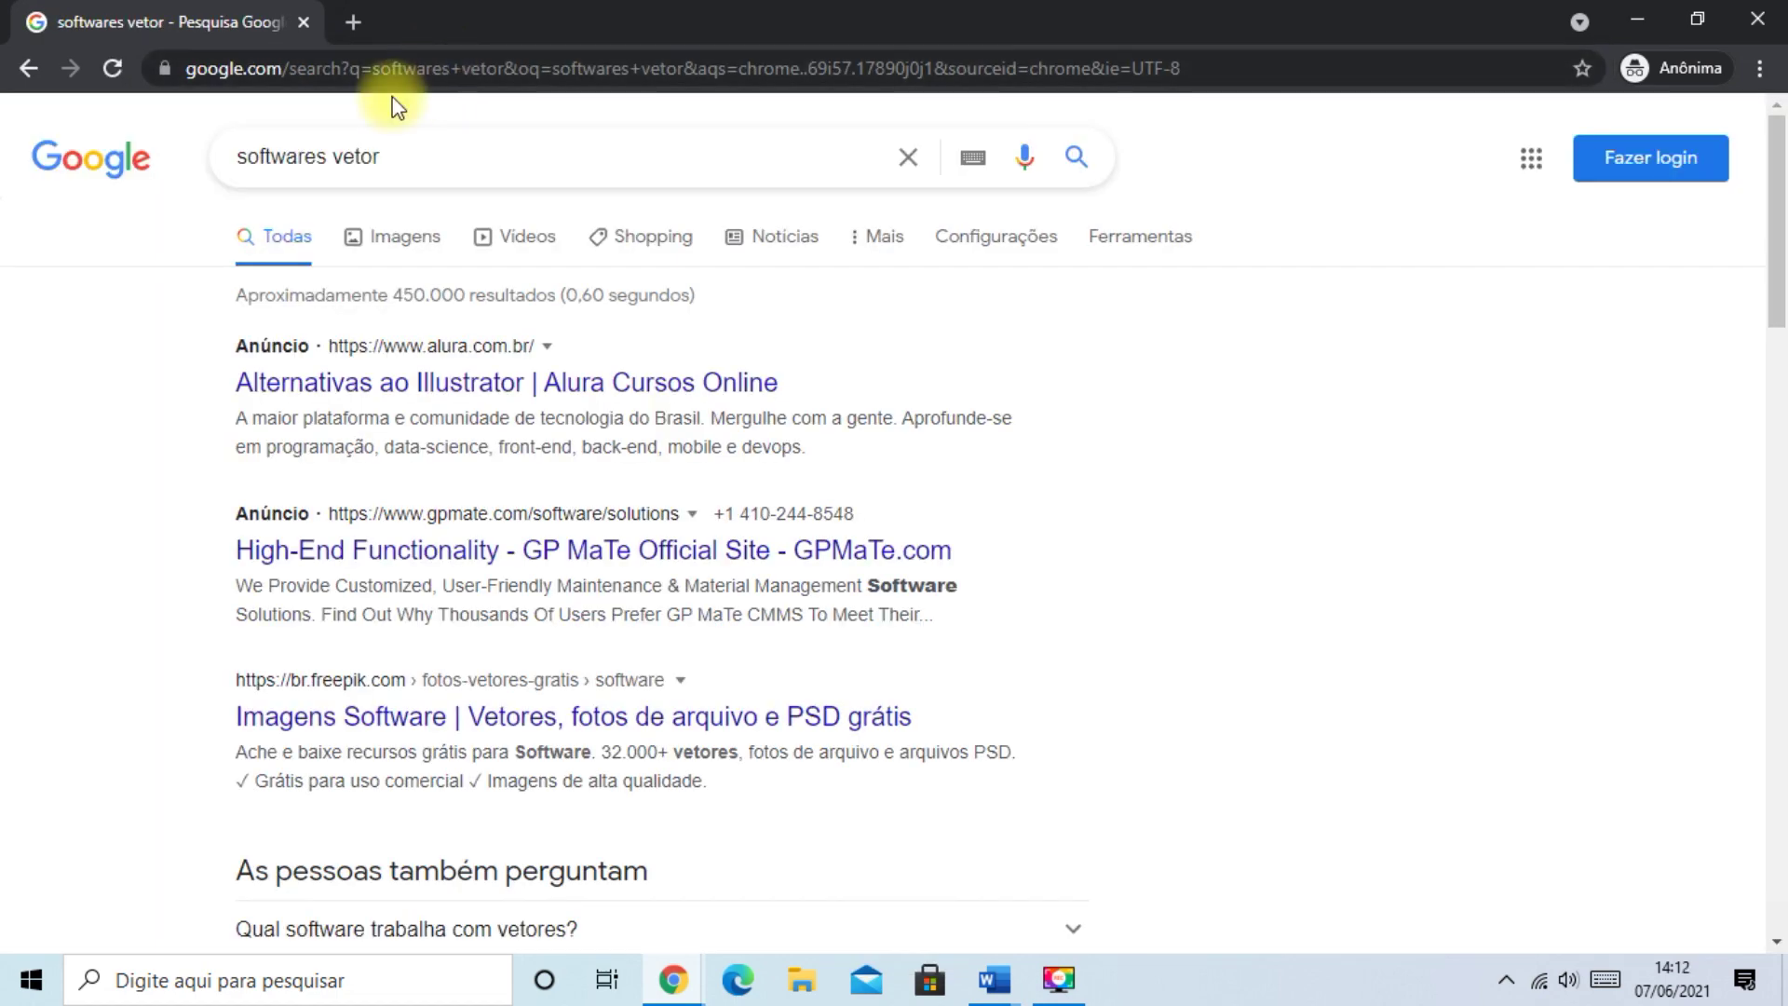
pyautogui.click(400, 239)
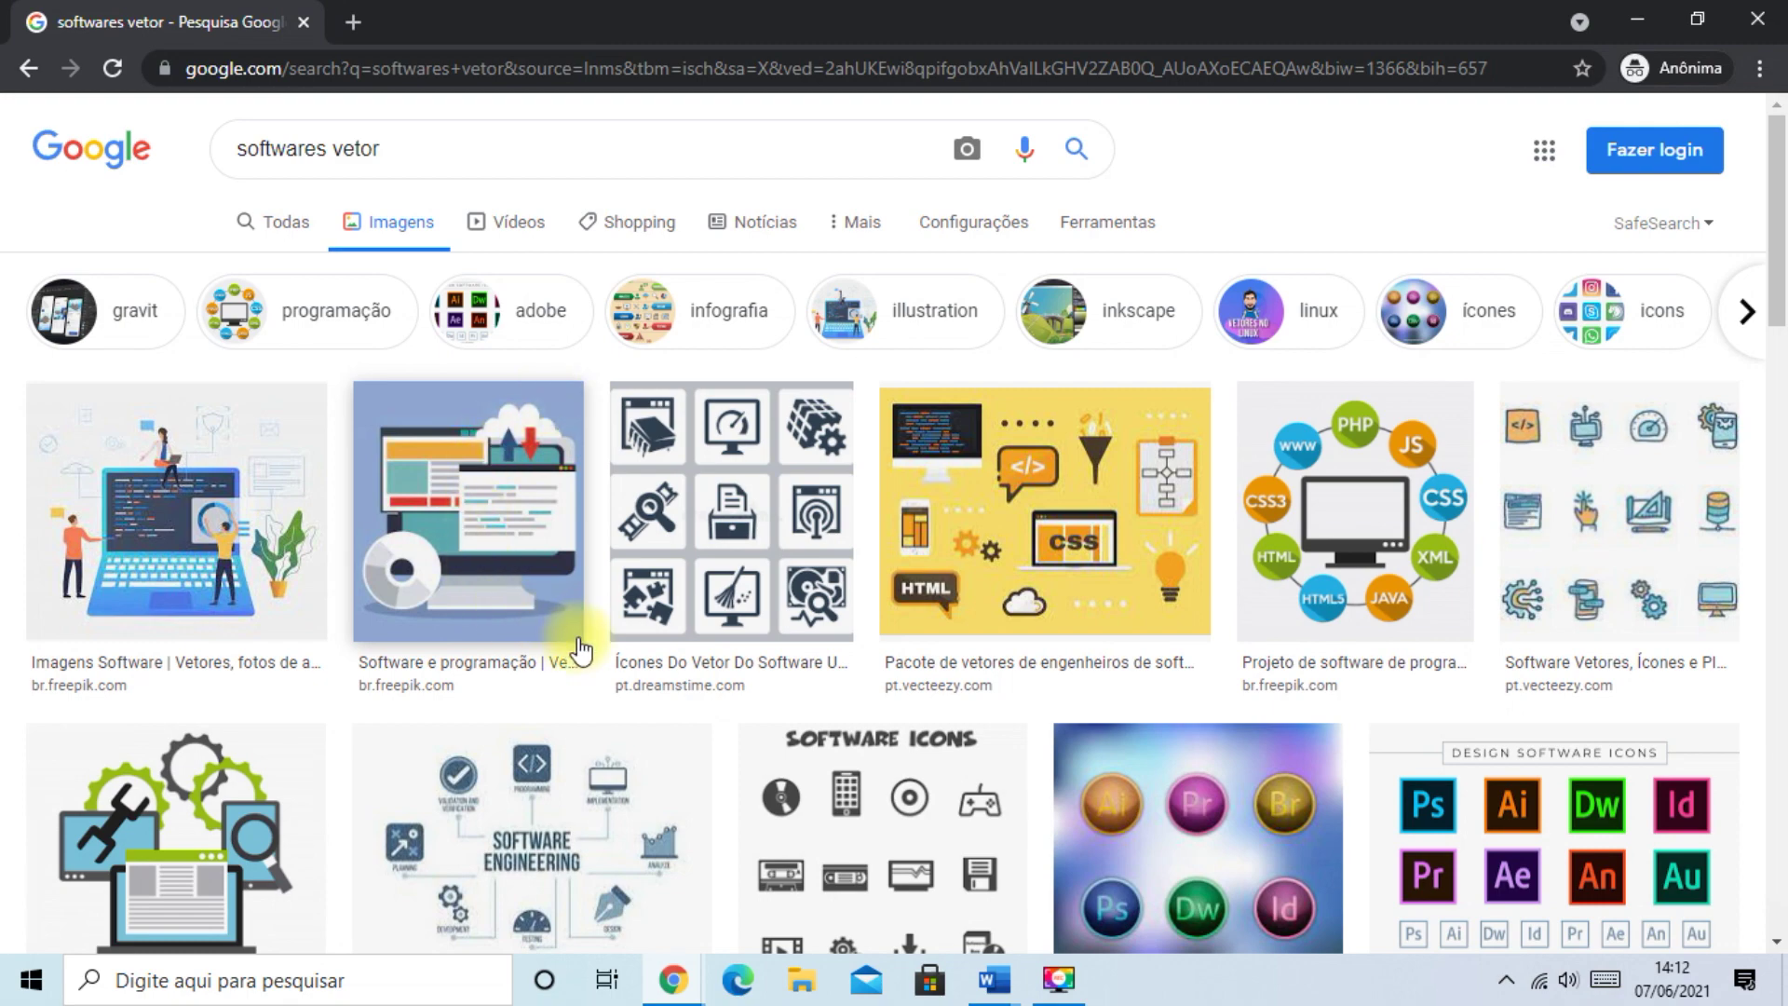
pyautogui.scroll(-2, 642, 452)
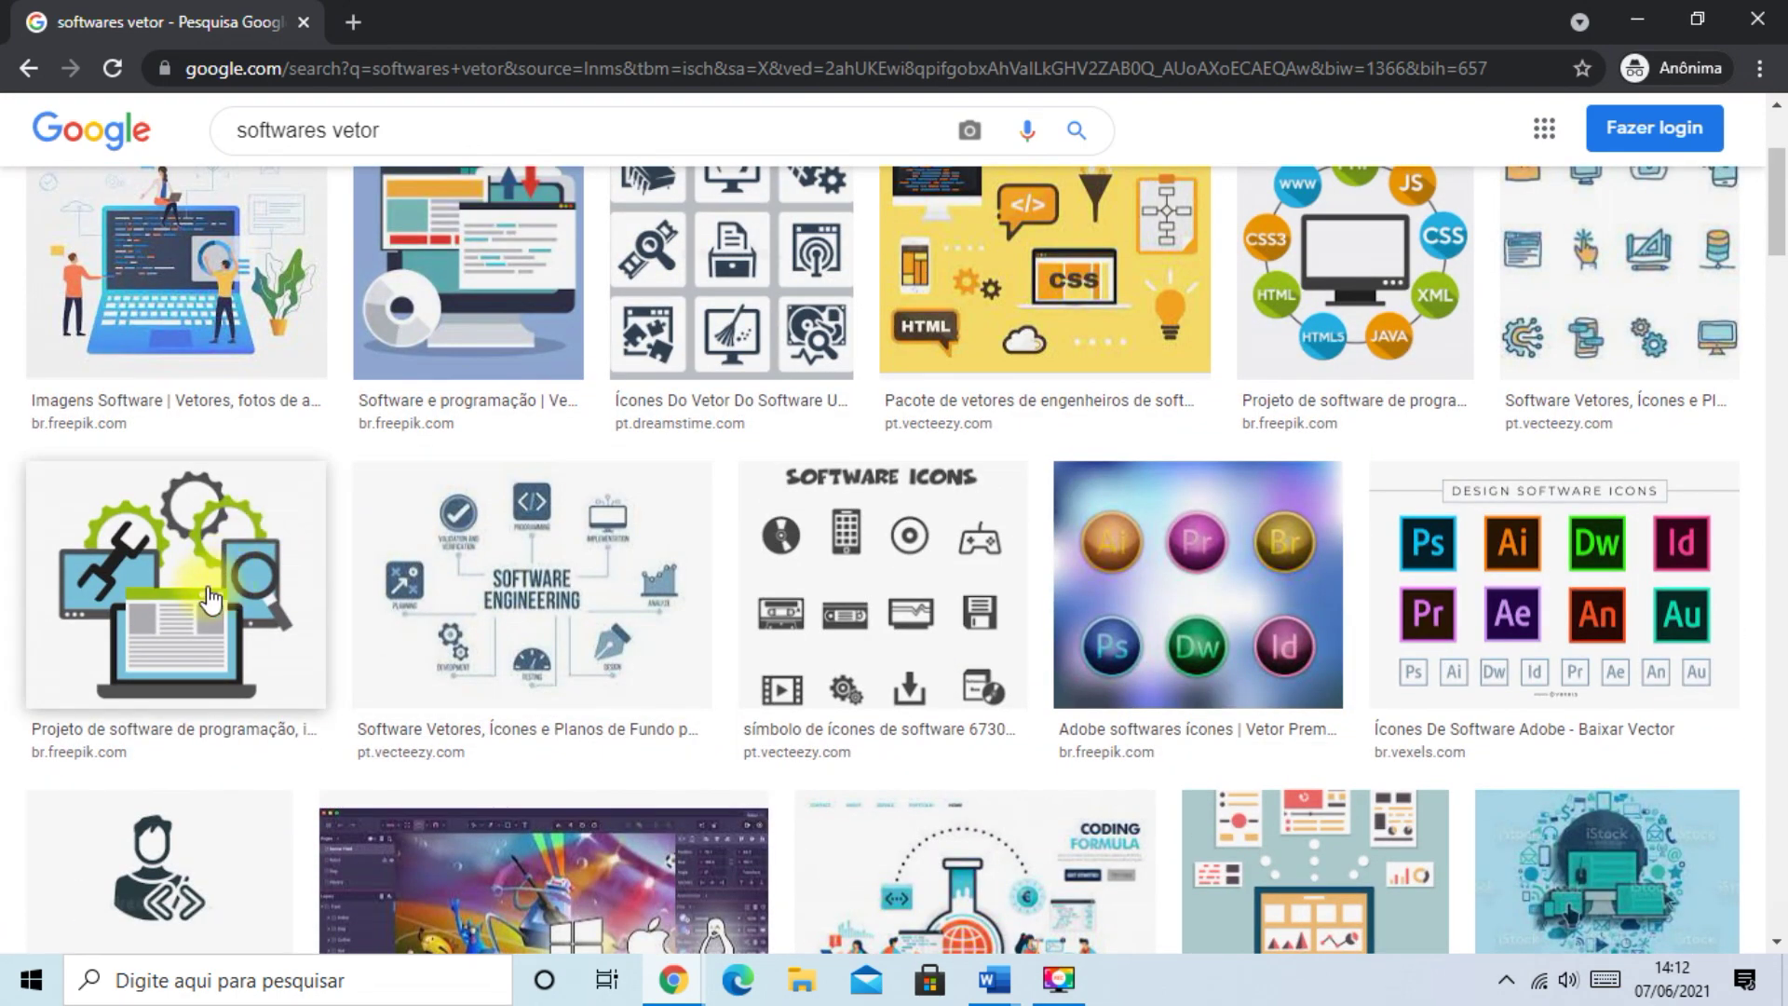
# - Copy the laptop, wrench and gears illustration from the image results and paste it into Word's Documento3 below the mind map
pyautogui.rightClick(195, 576)
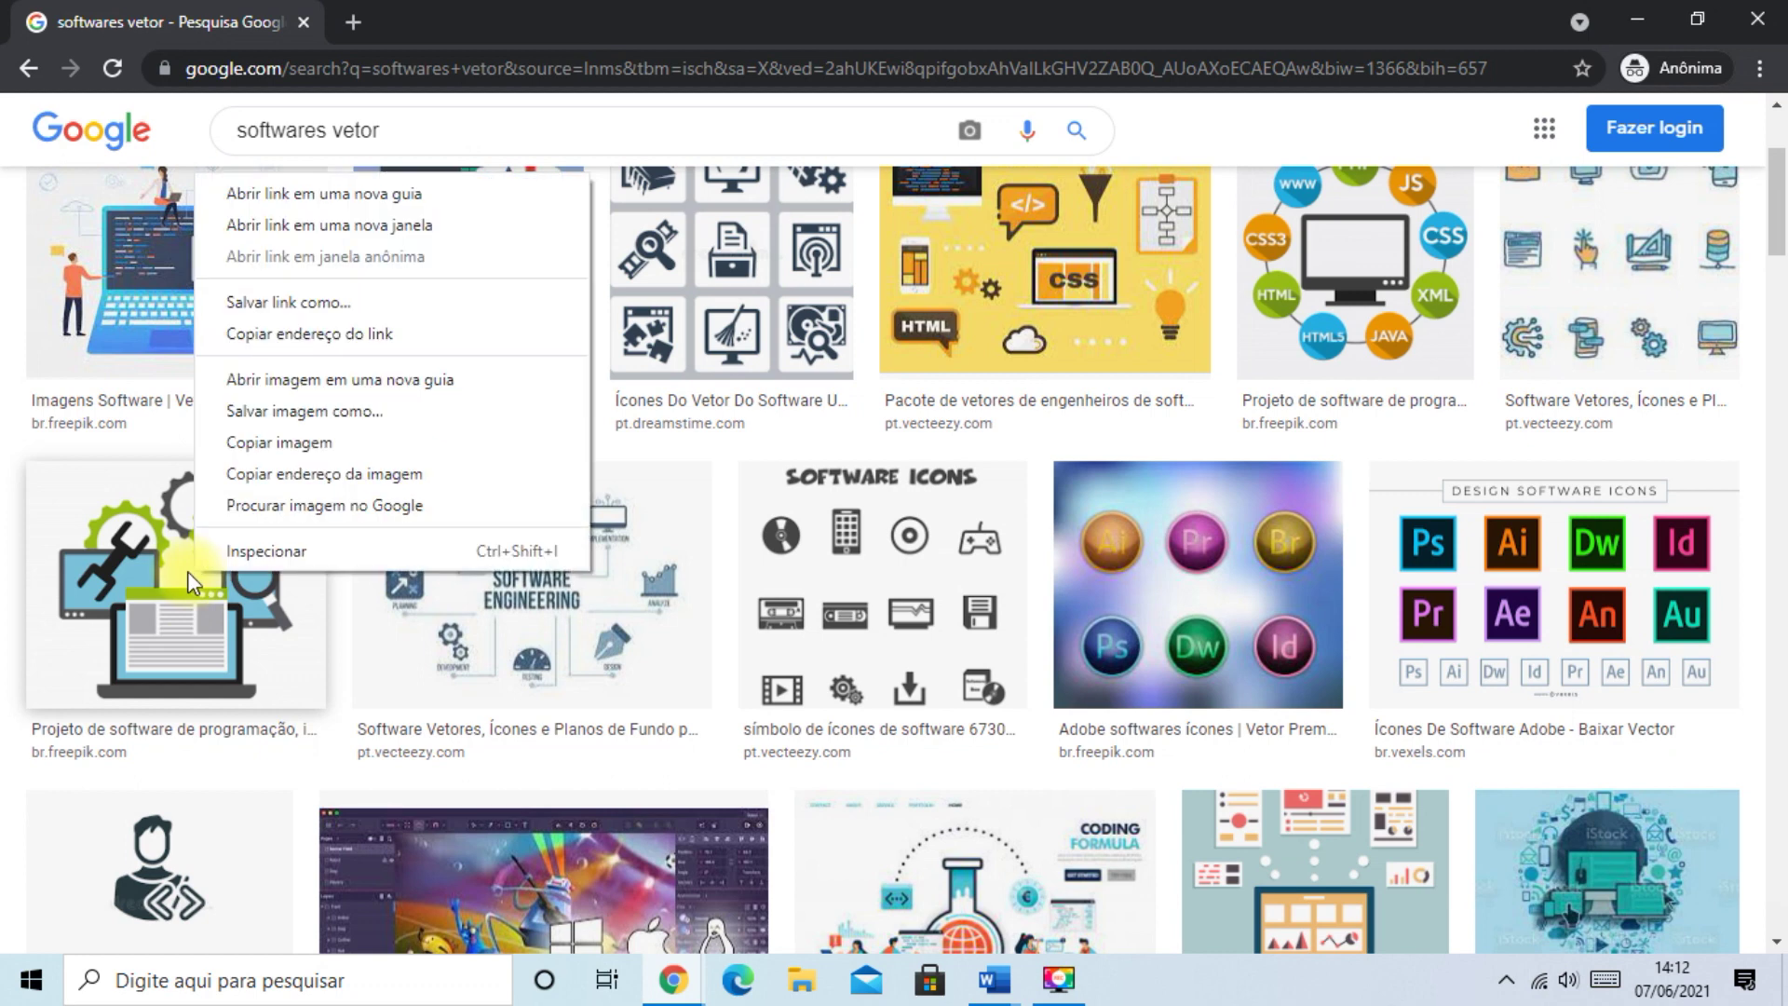
pyautogui.click(321, 444)
pyautogui.moveTo(1006, 985)
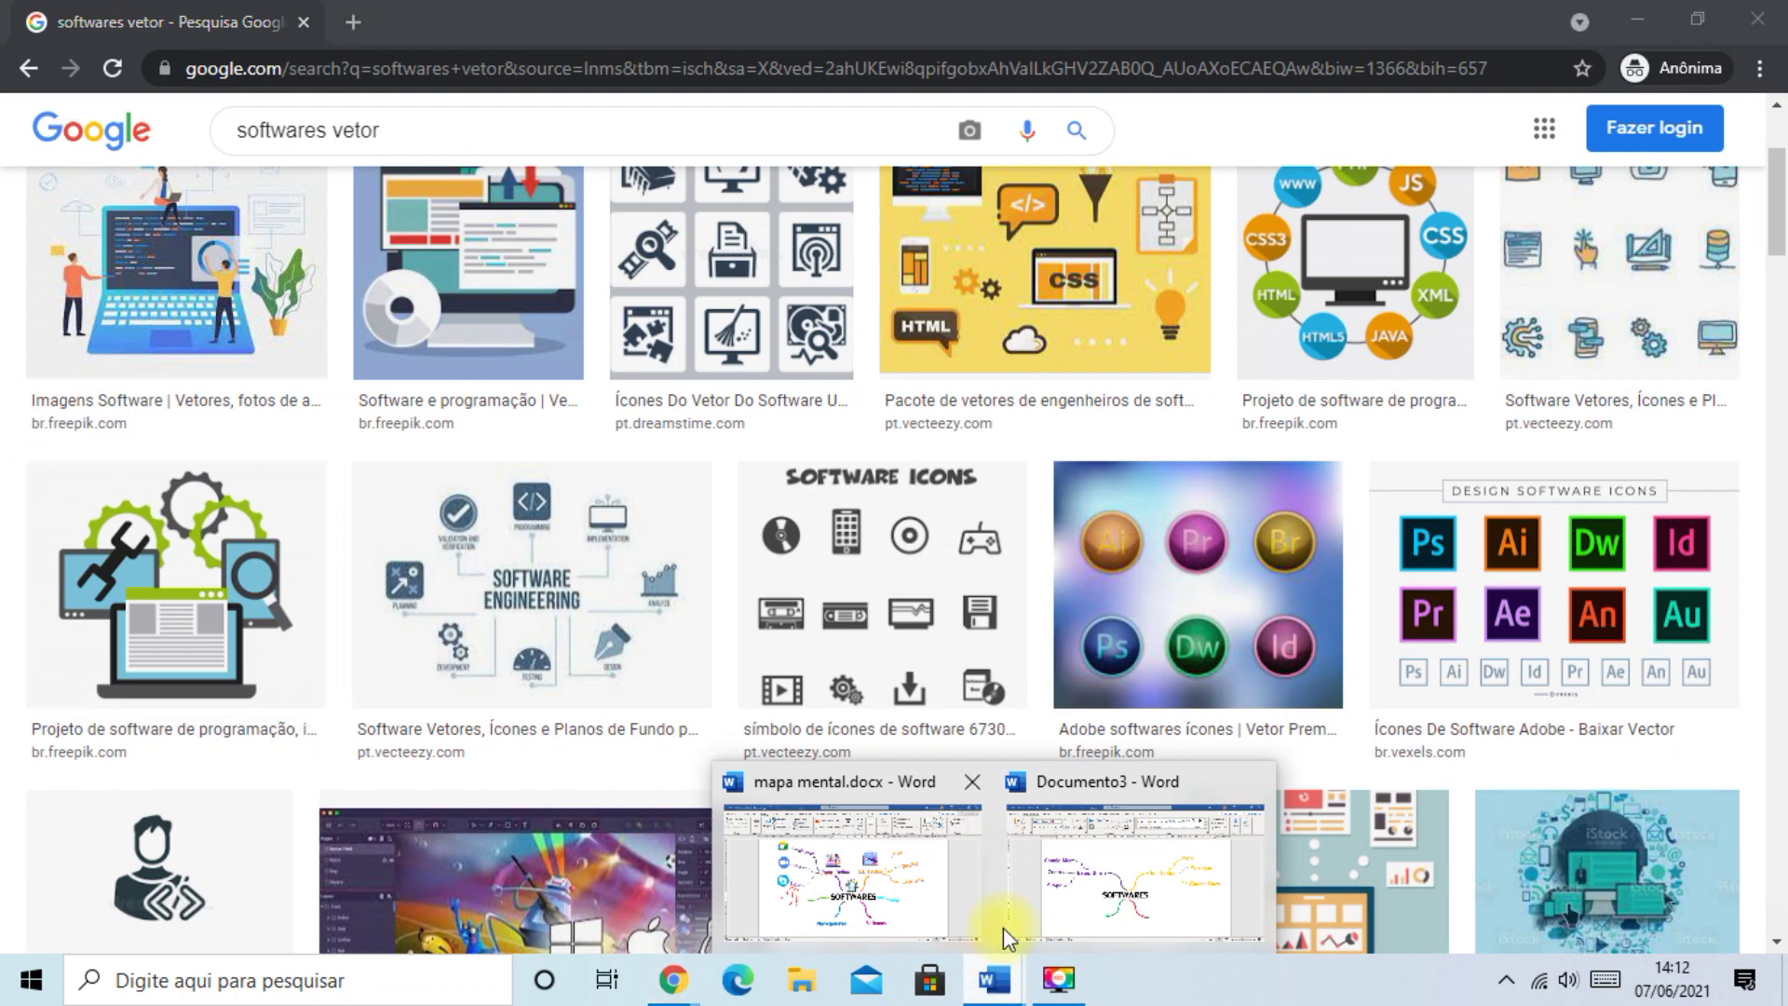
pyautogui.click(1098, 880)
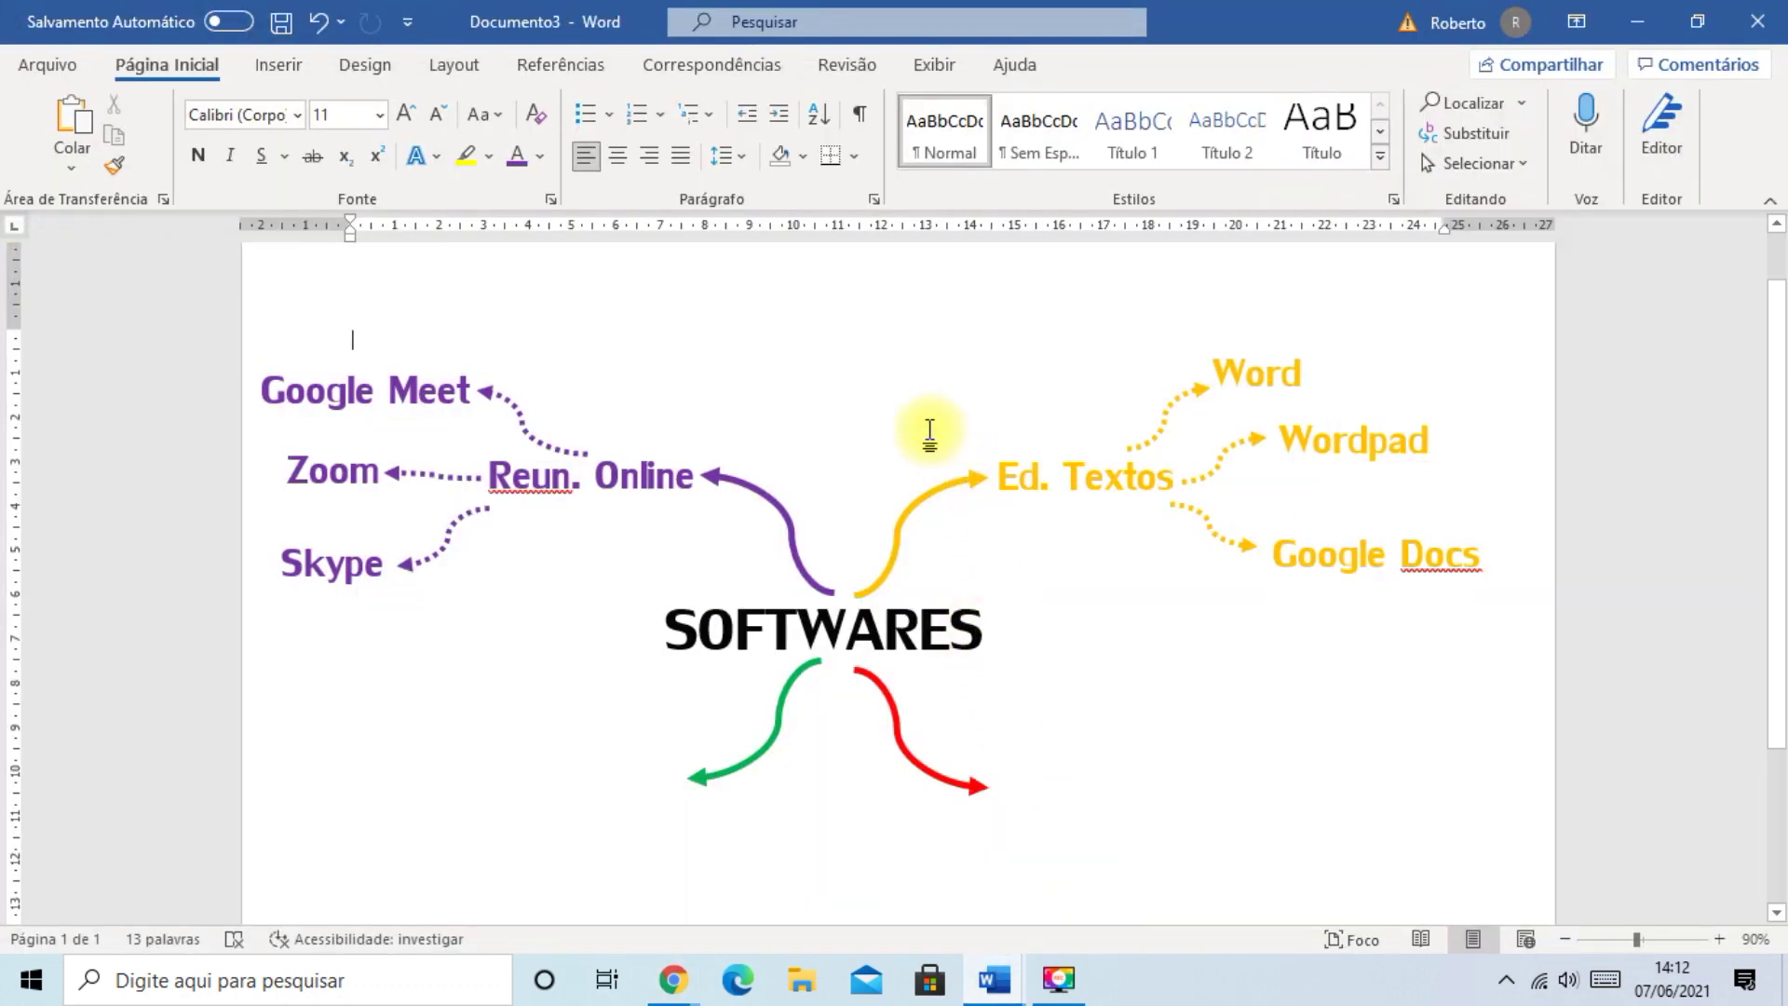
pyautogui.scroll(-3, 904, 539)
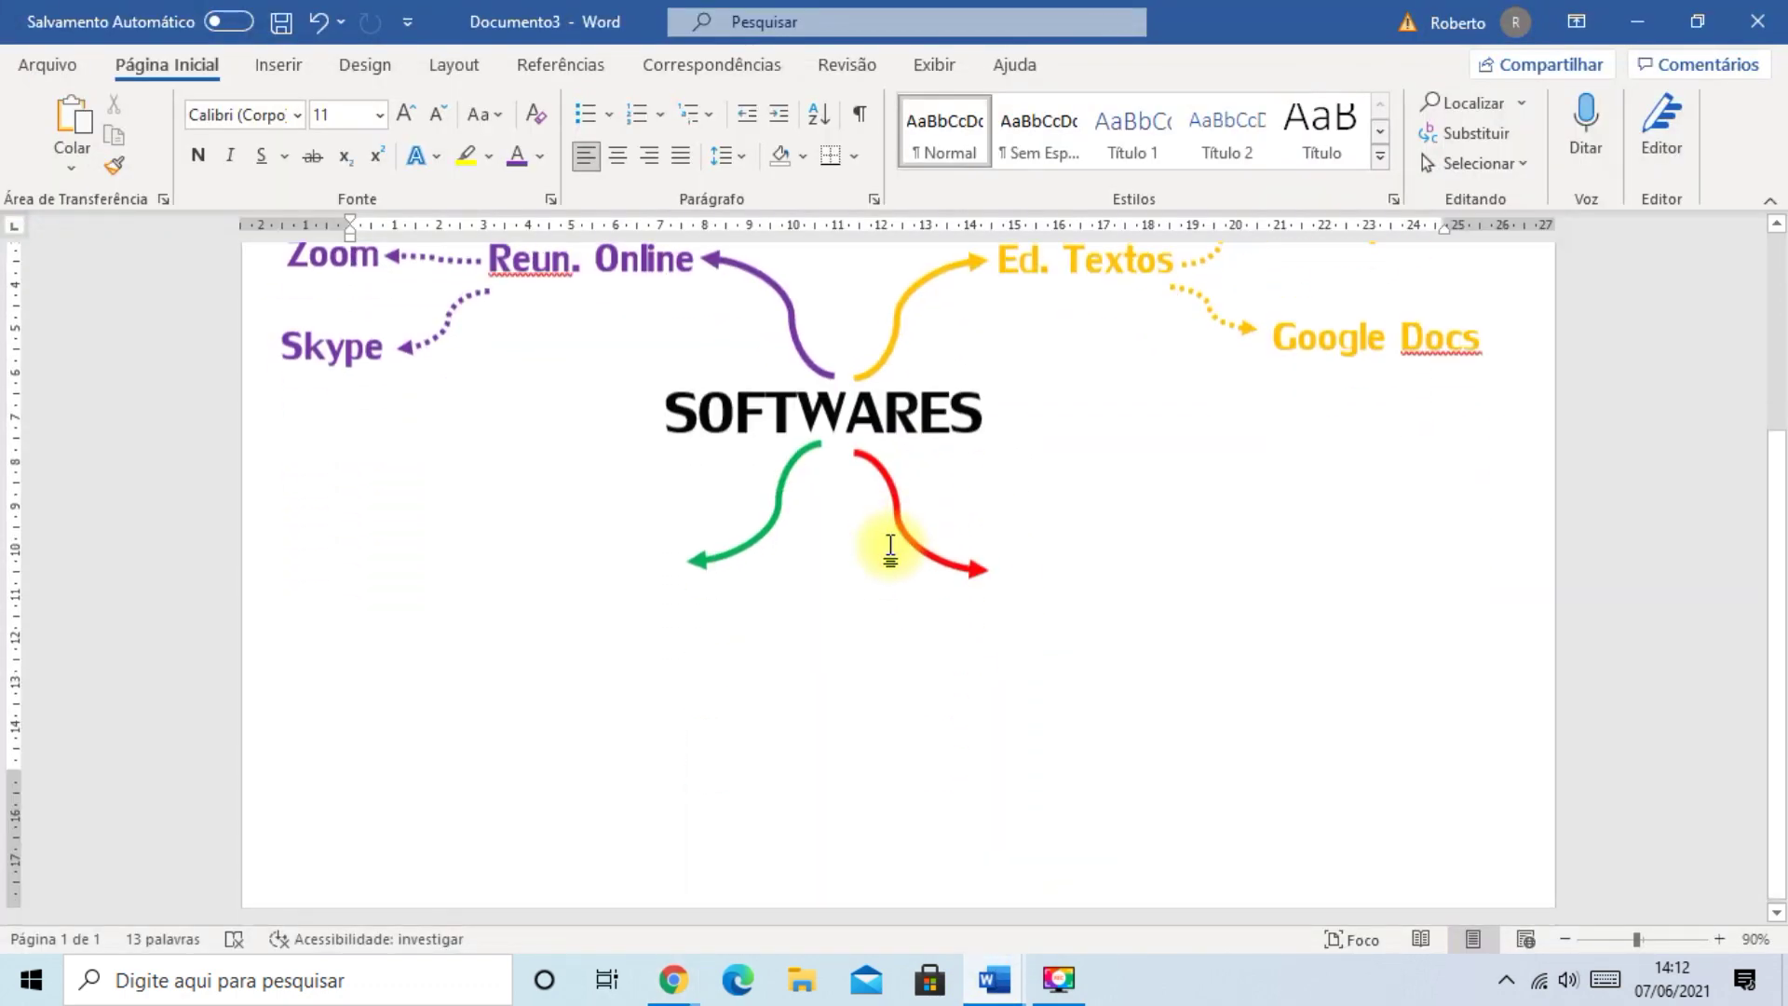
pyautogui.click(377, 714)
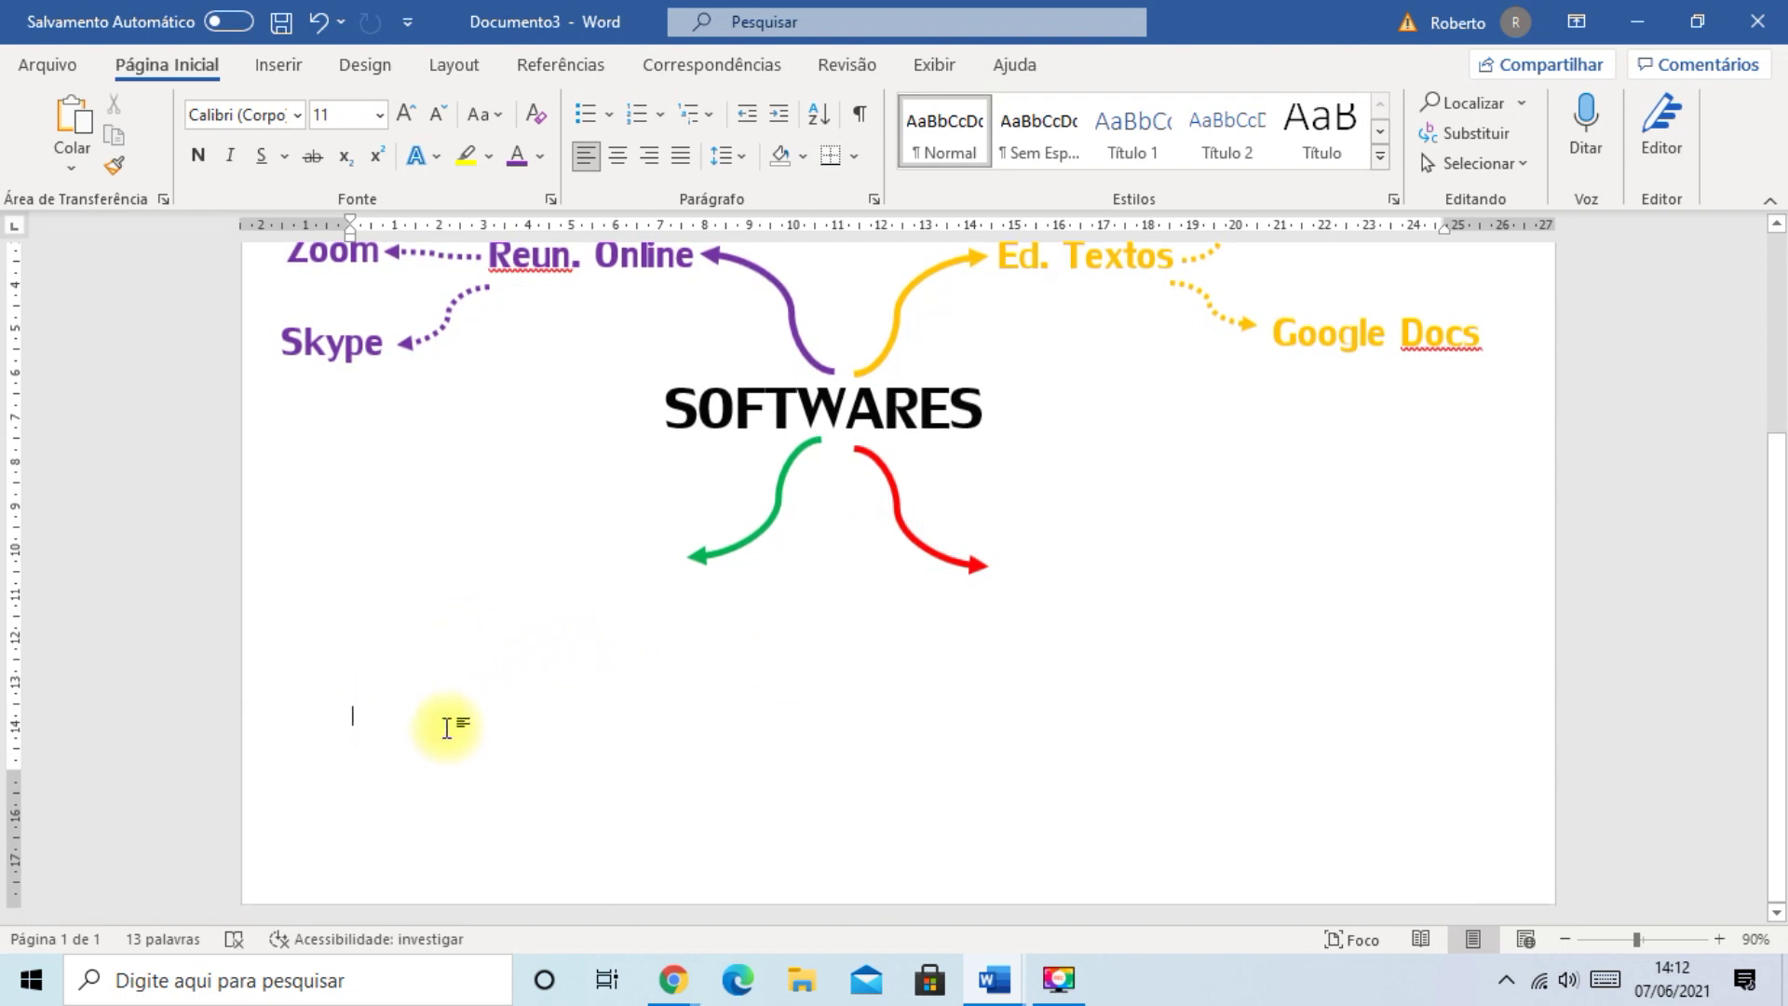
pyautogui.click(81, 112)
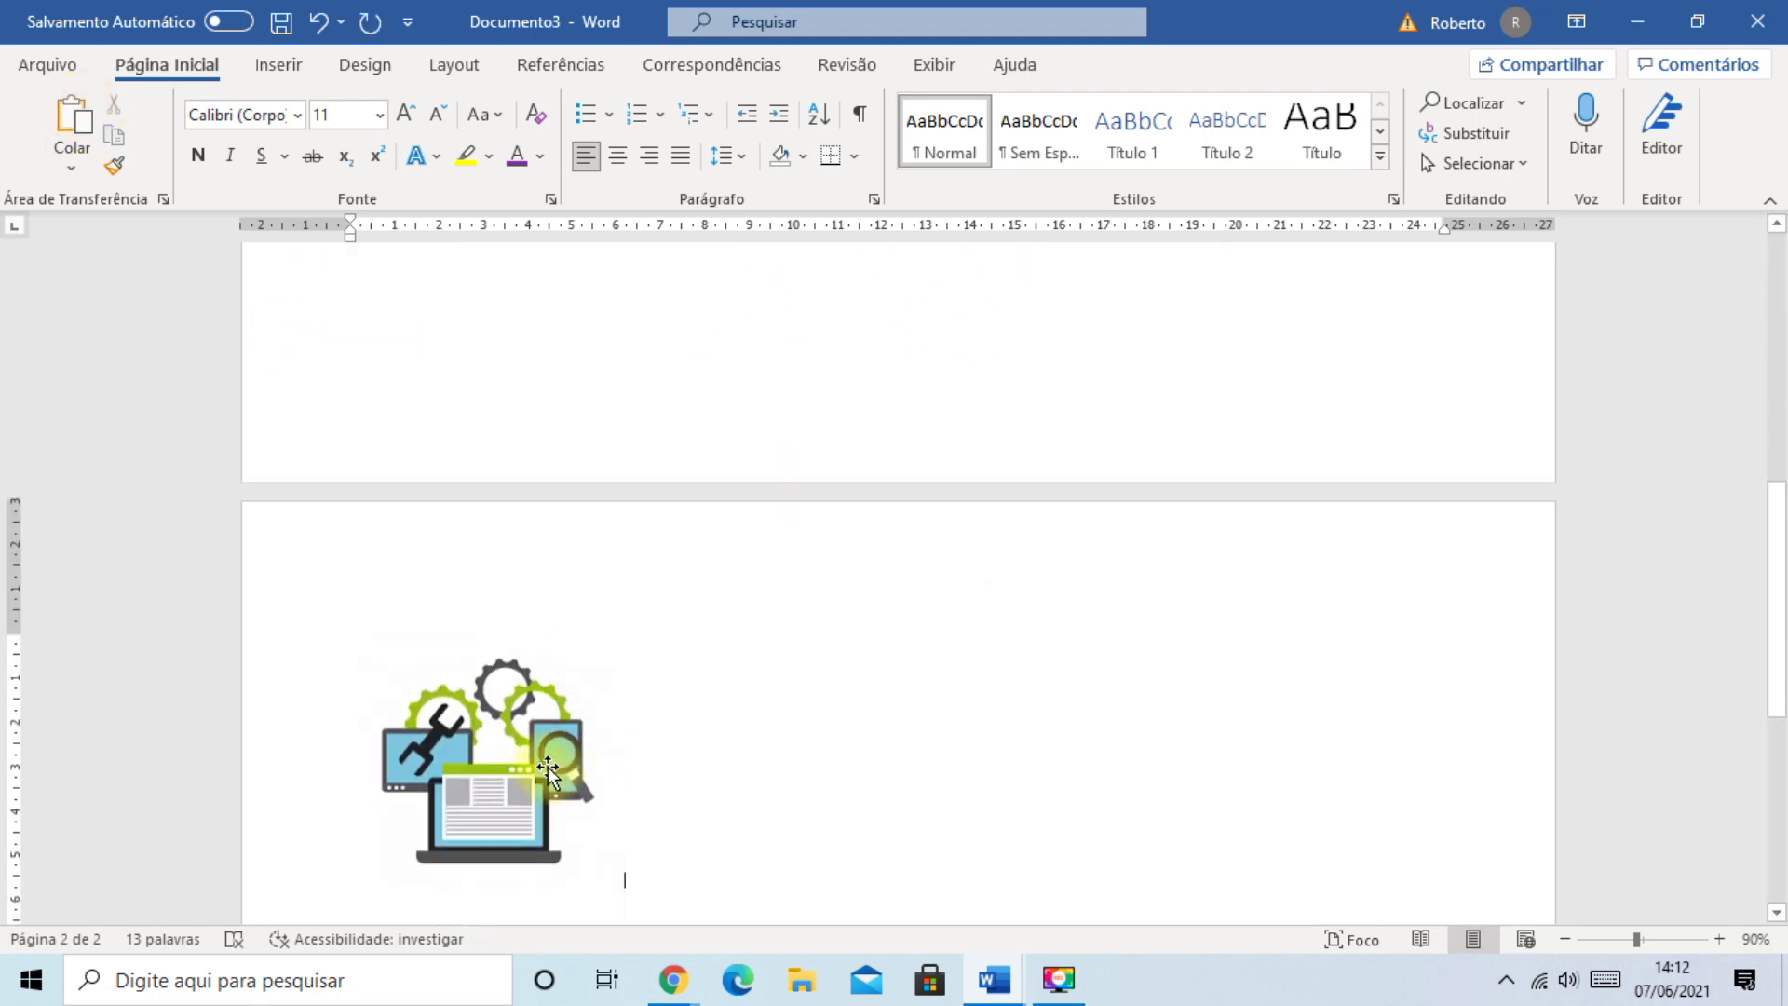
# - Set the pasted software illustration's text wrapping to Quadrado
pyautogui.click(518, 731)
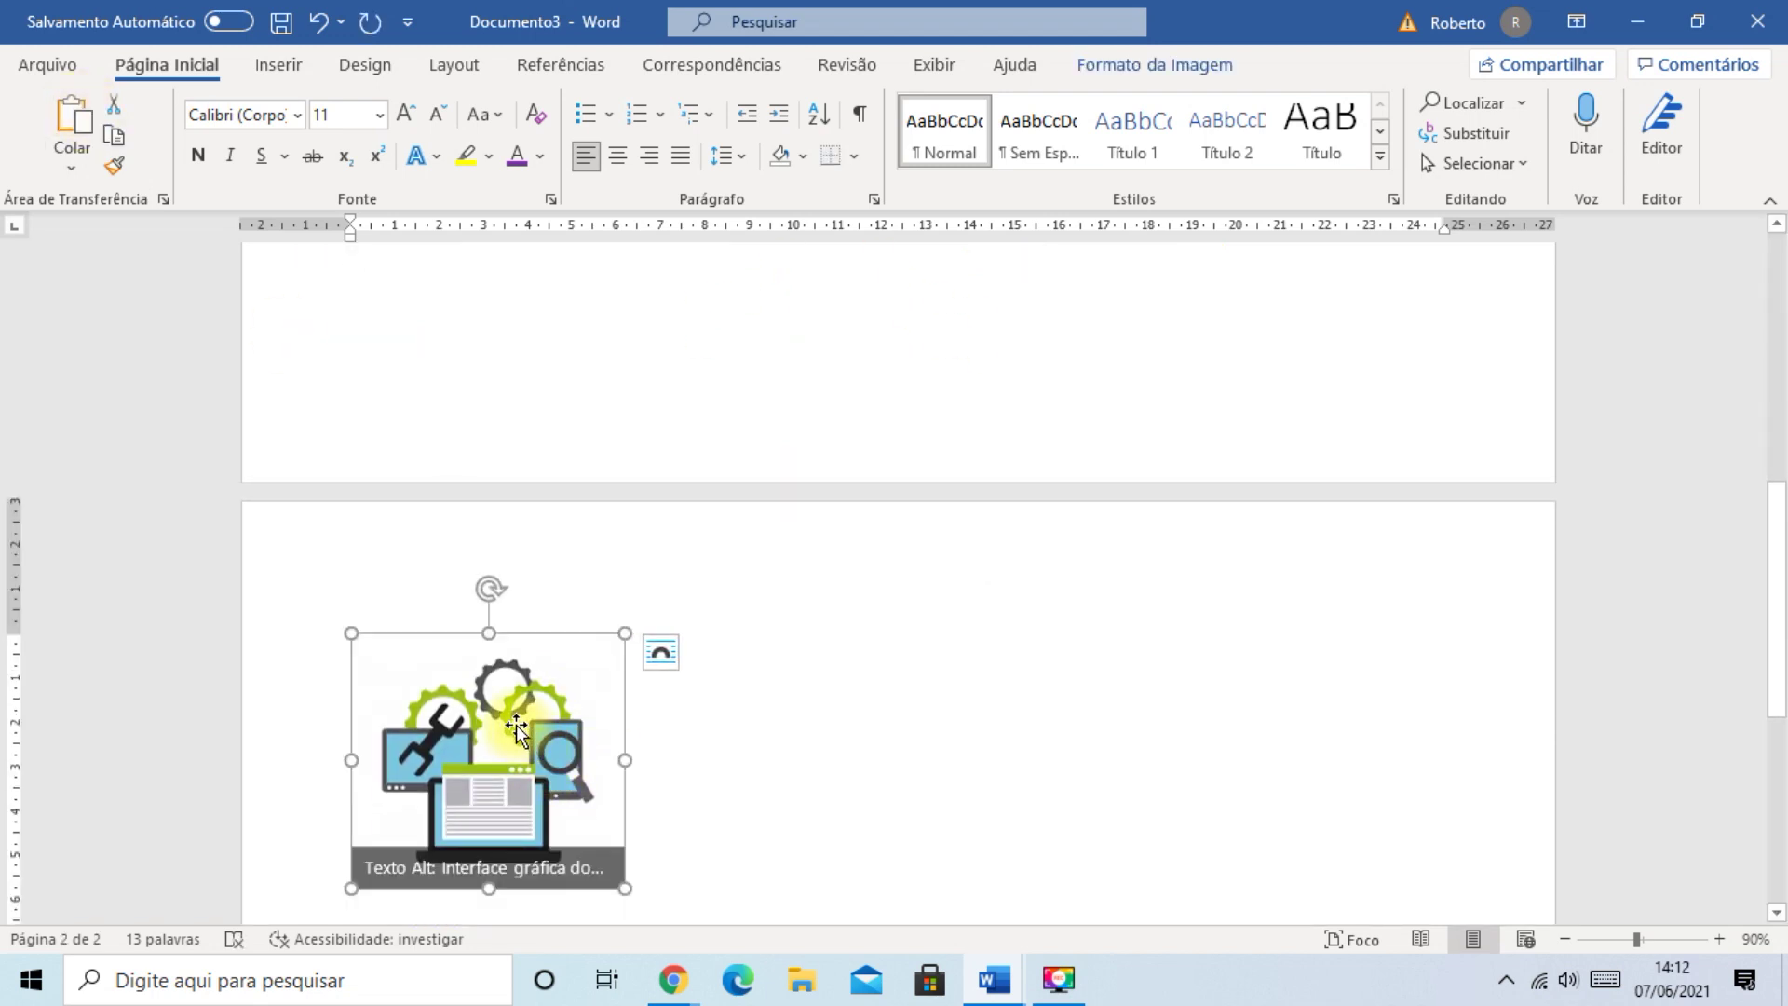
pyautogui.click(1175, 63)
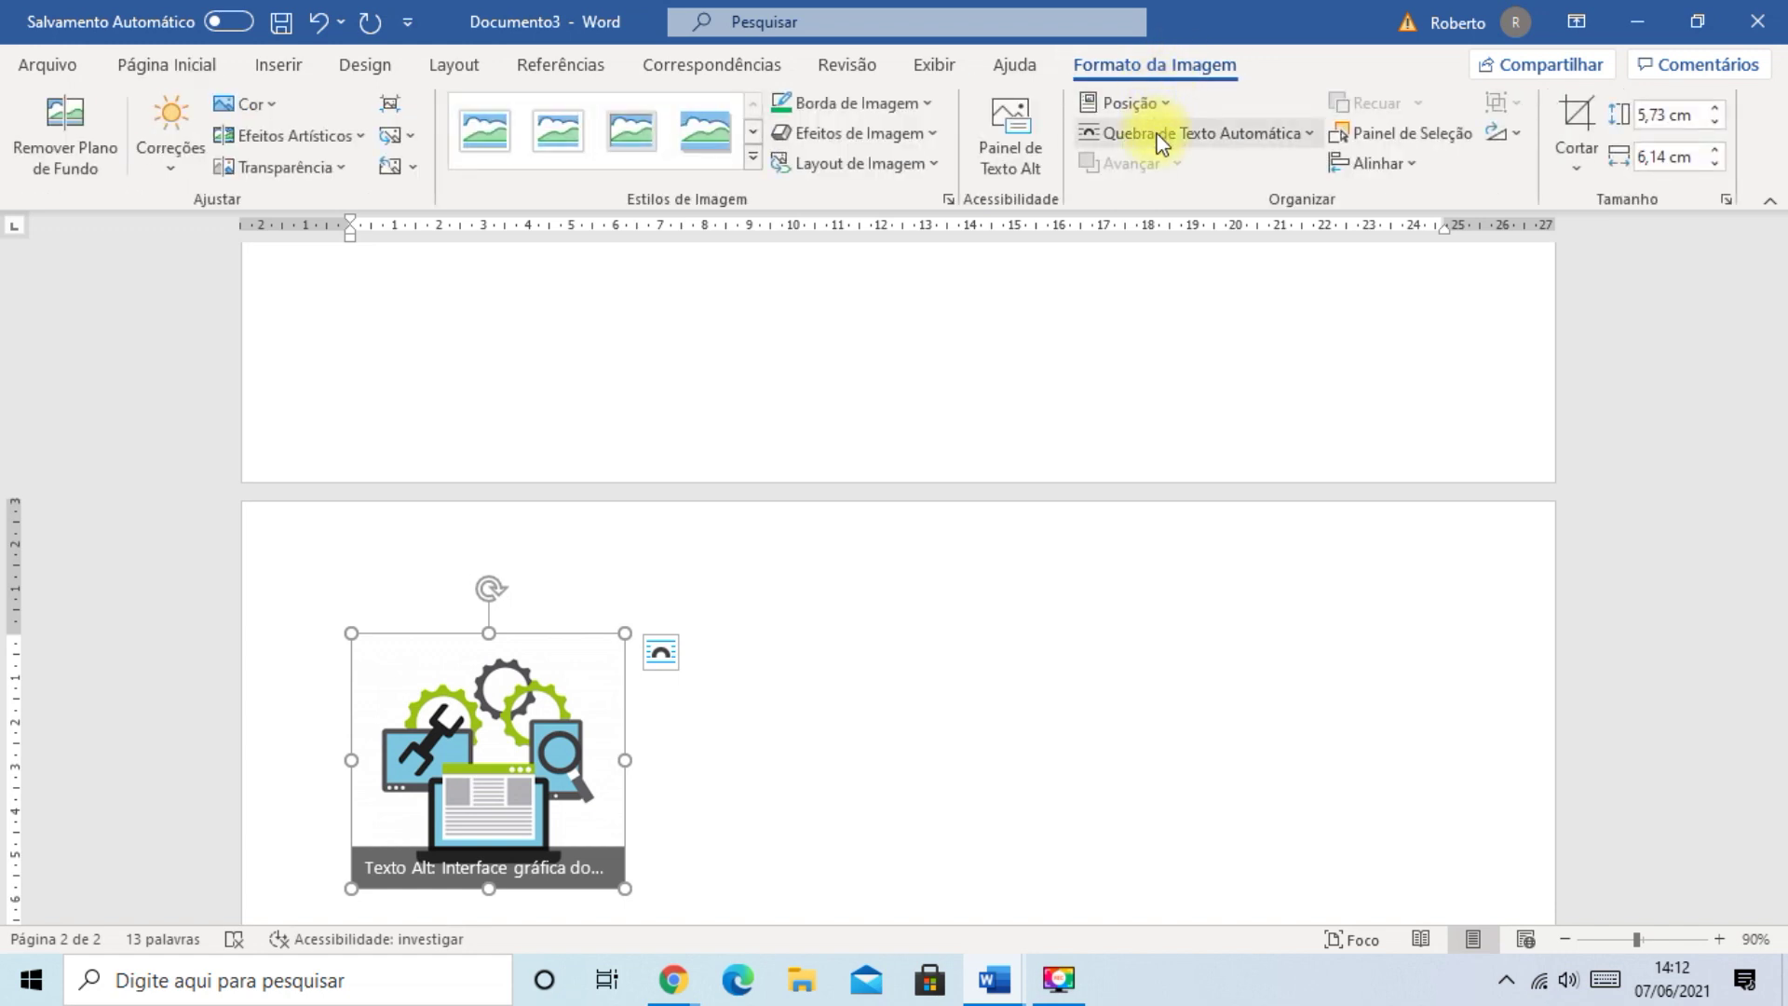
pyautogui.click(1181, 140)
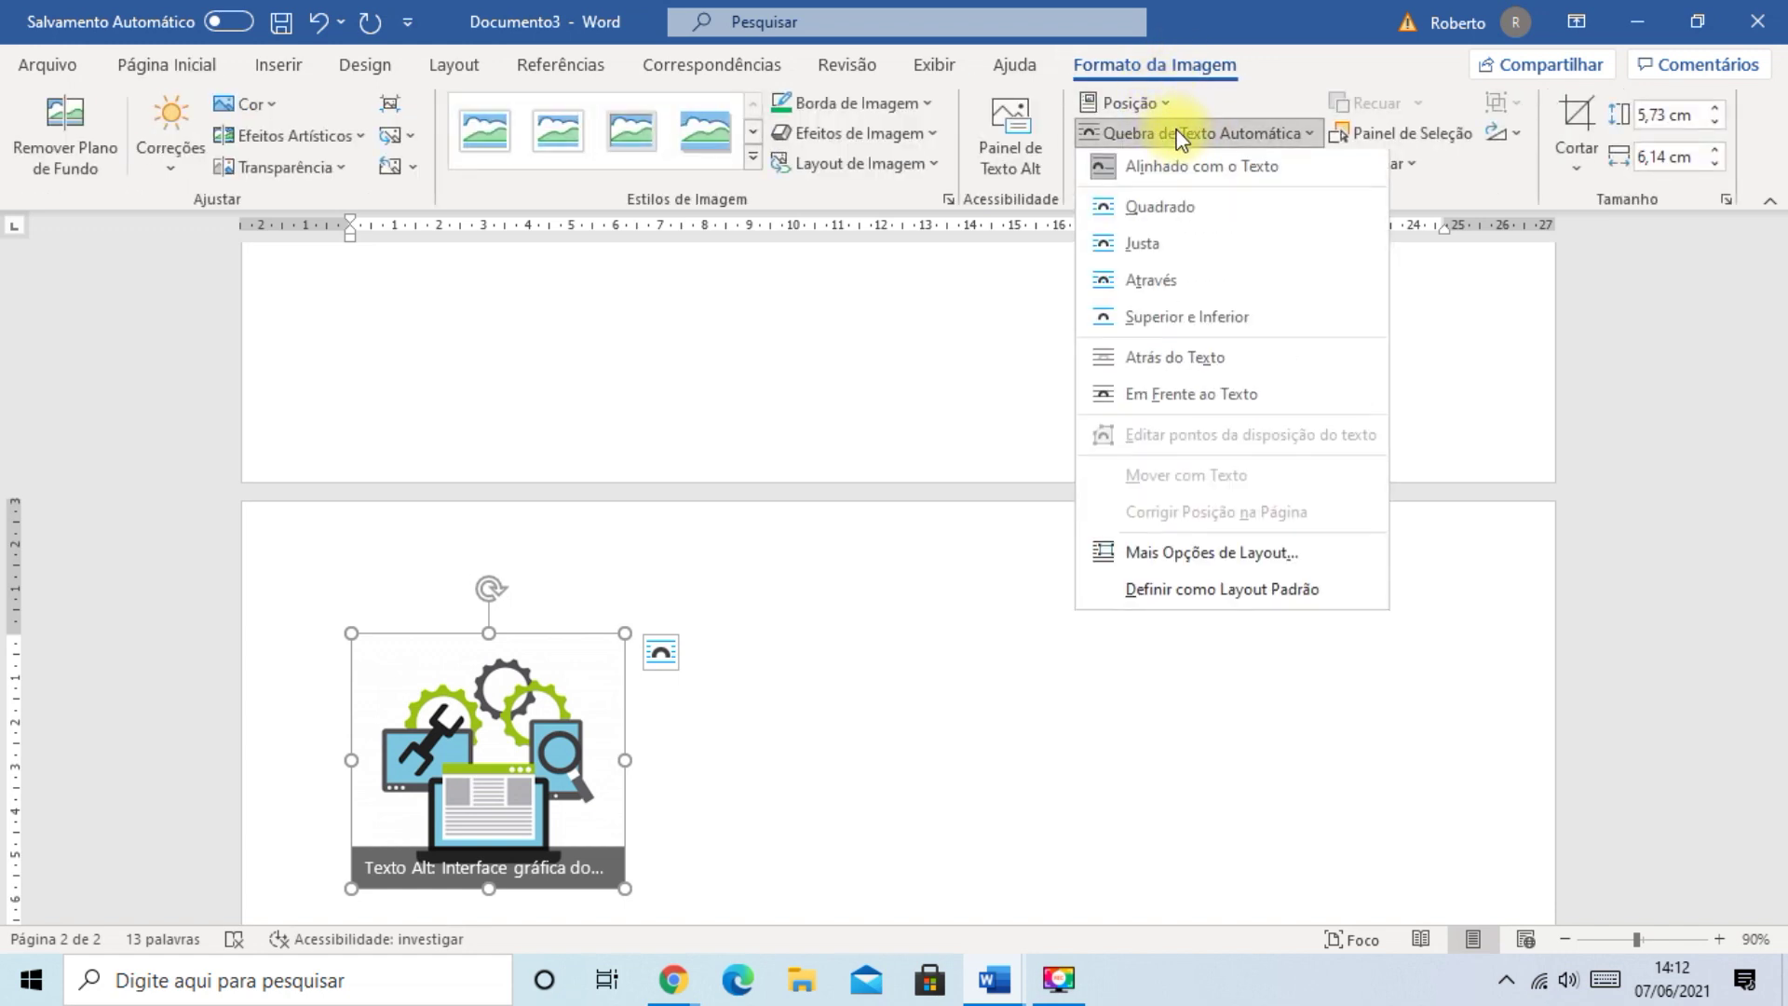
pyautogui.click(1155, 209)
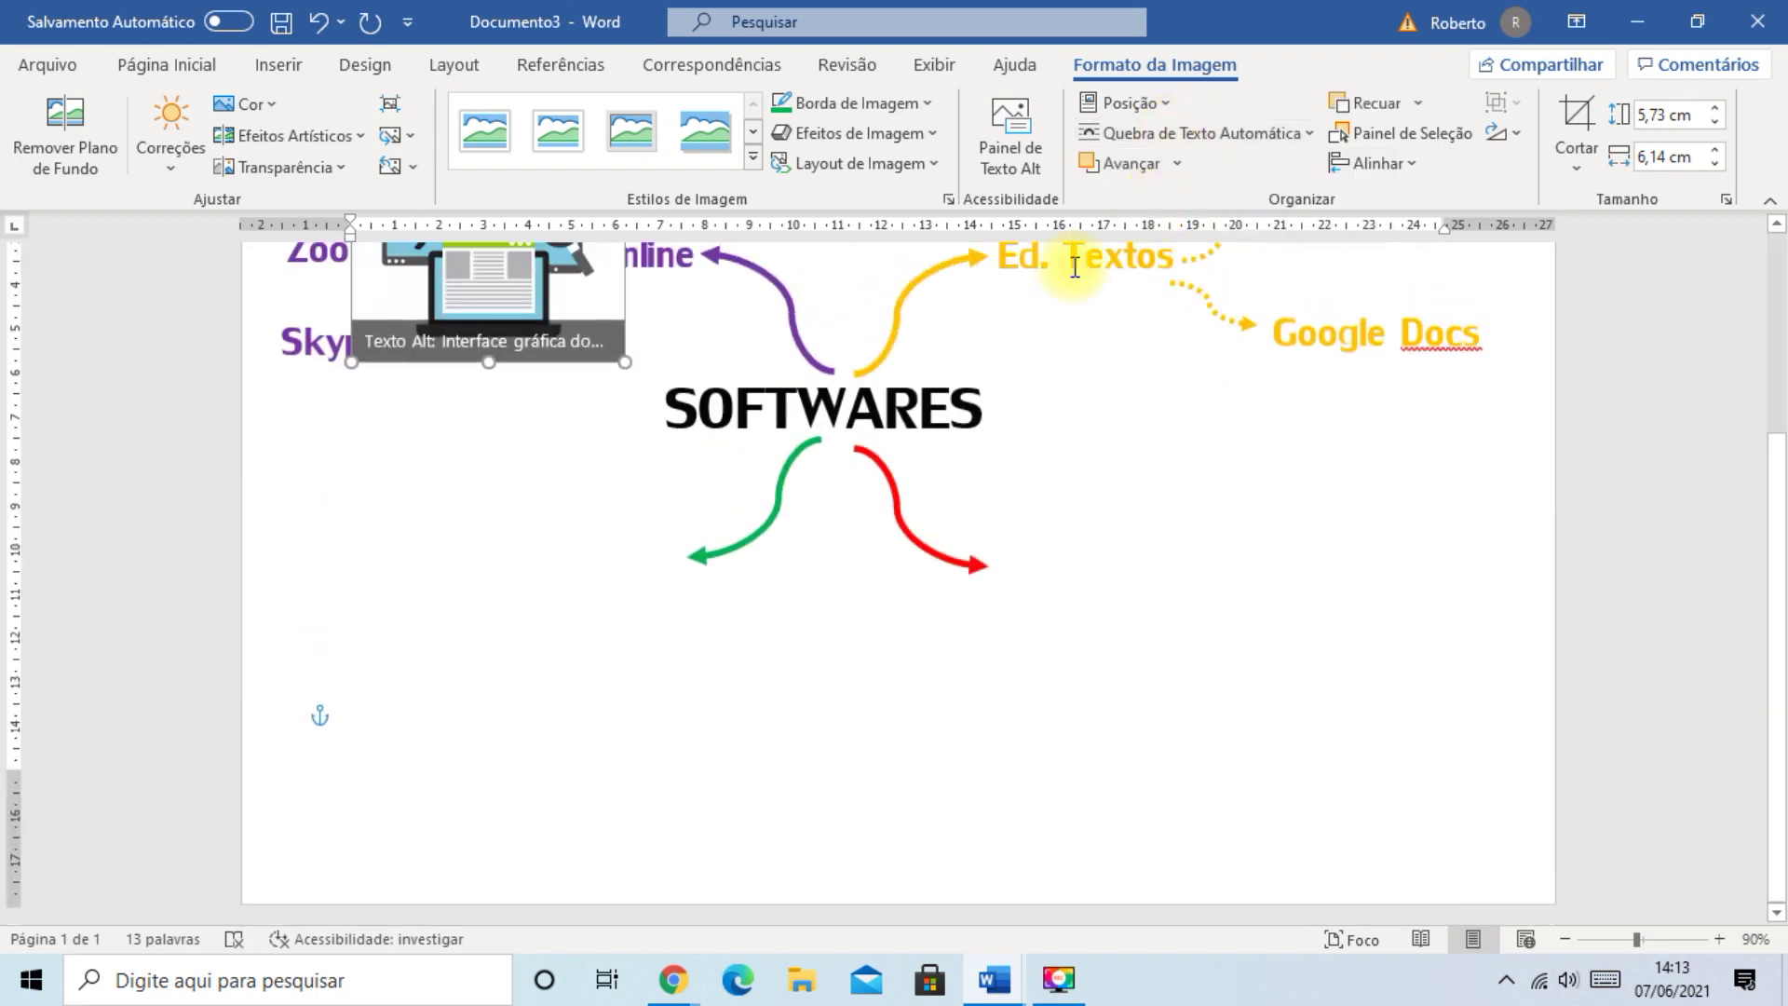
# - Shrink the software illustration and place it above SOFTWARES, between the purple and yellow arrows
pyautogui.scroll(3, 731, 564)
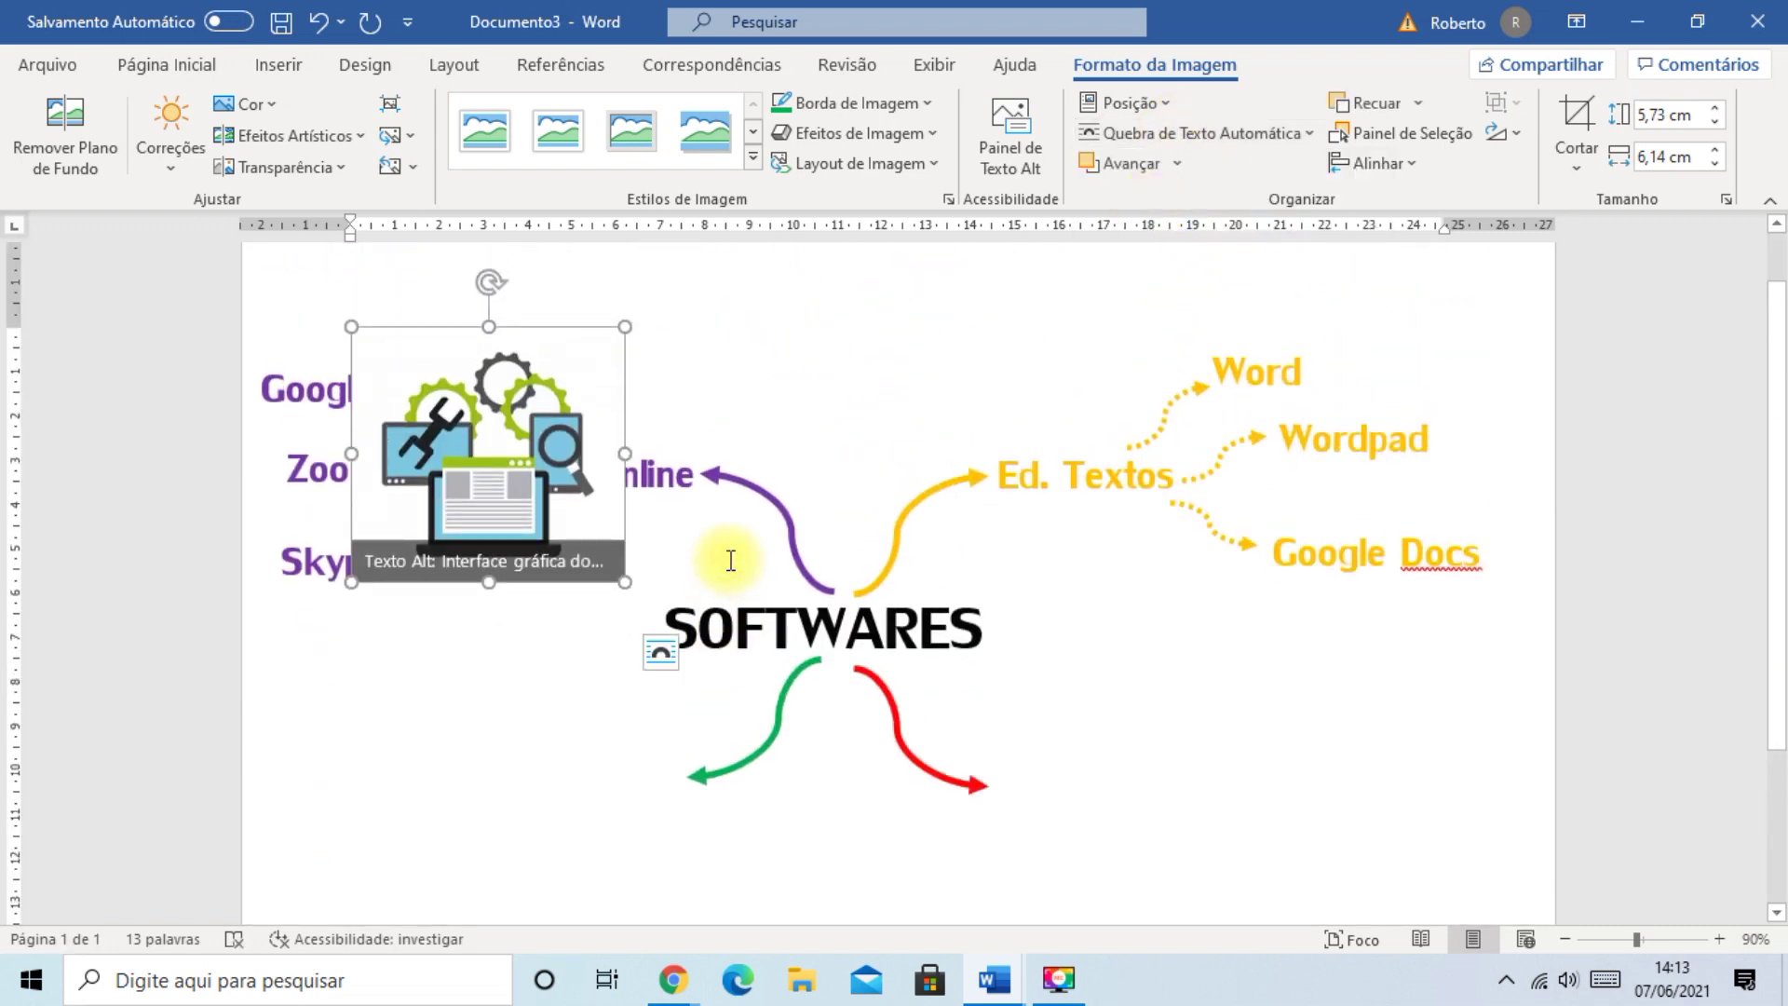
pyautogui.scroll(1, 1144, 610)
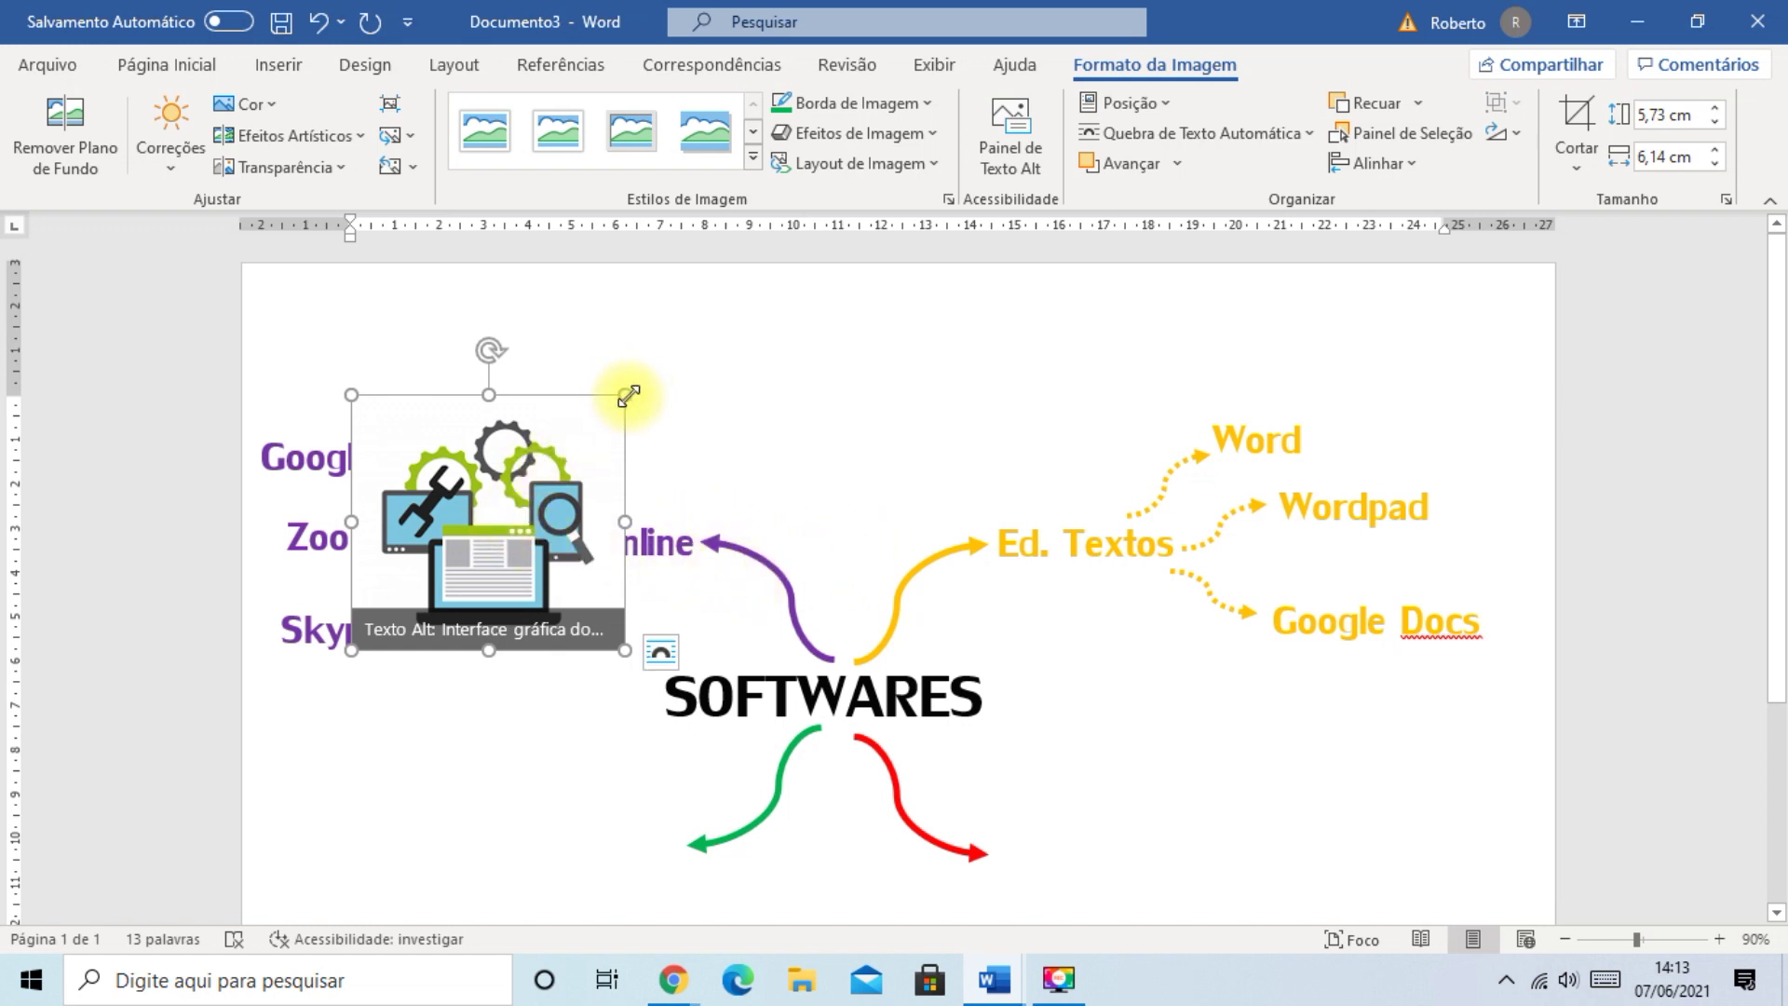
pyautogui.moveTo(623, 403); pyautogui.dragTo(855, 487)
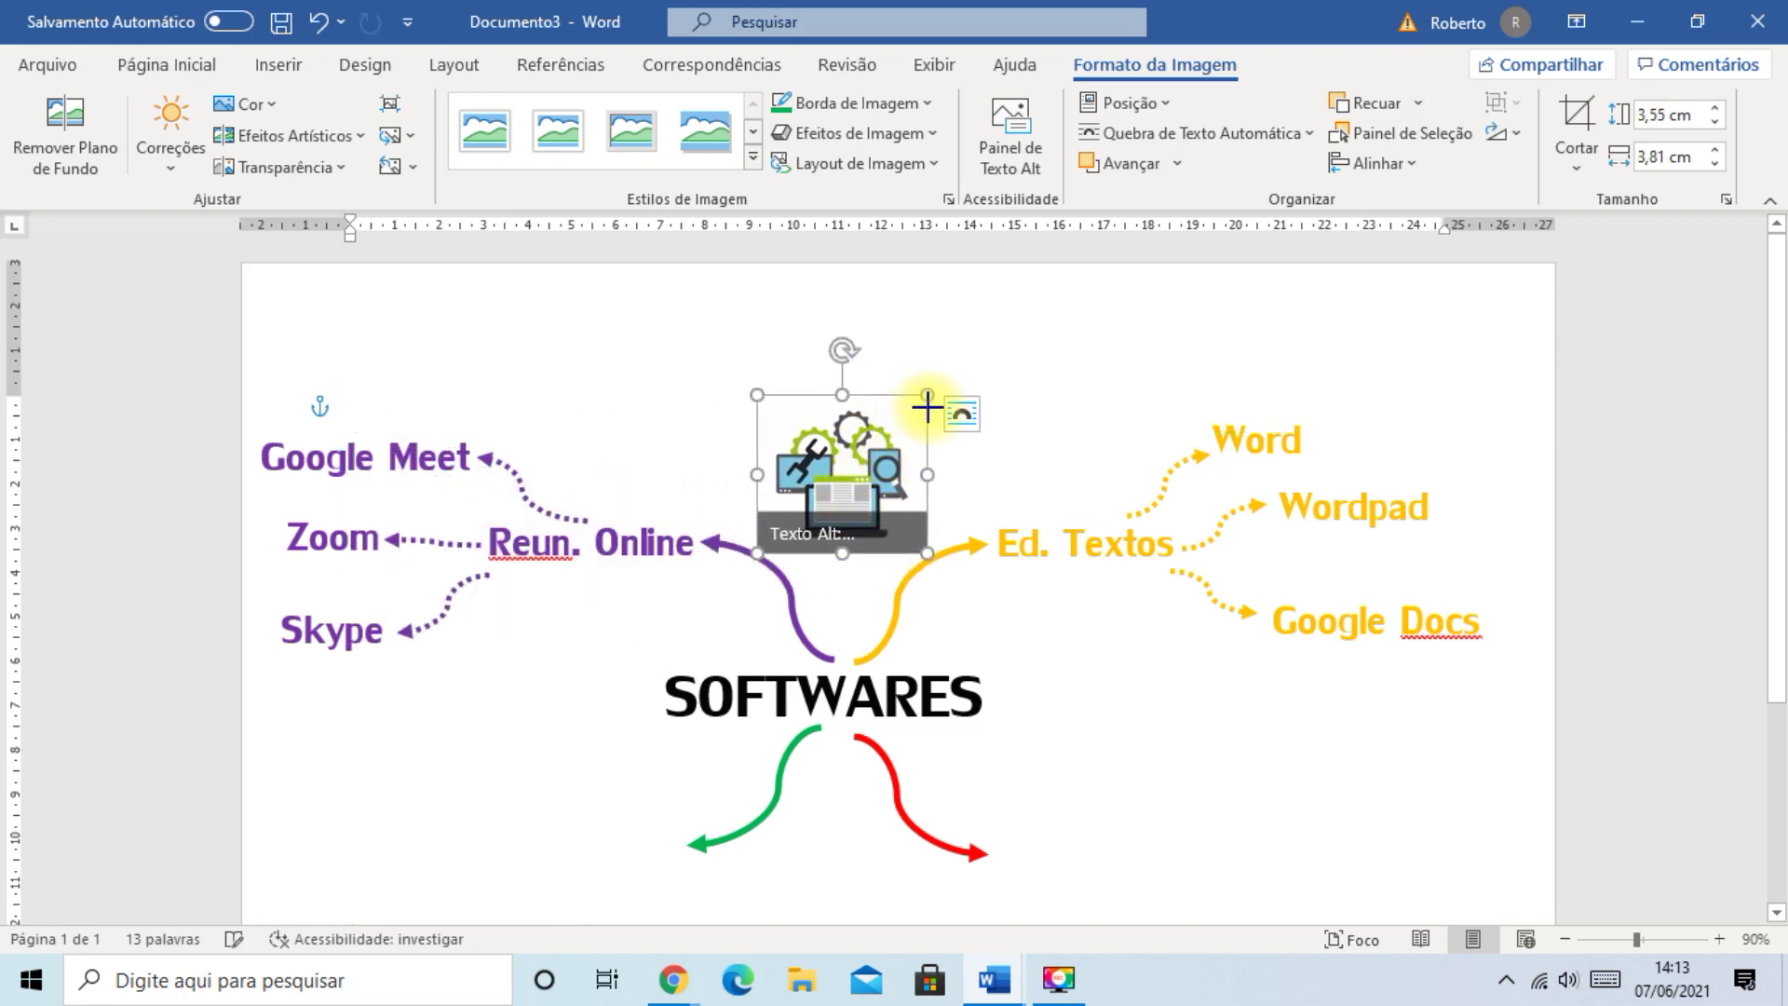
pyautogui.moveTo(927, 398); pyautogui.dragTo(906, 460)
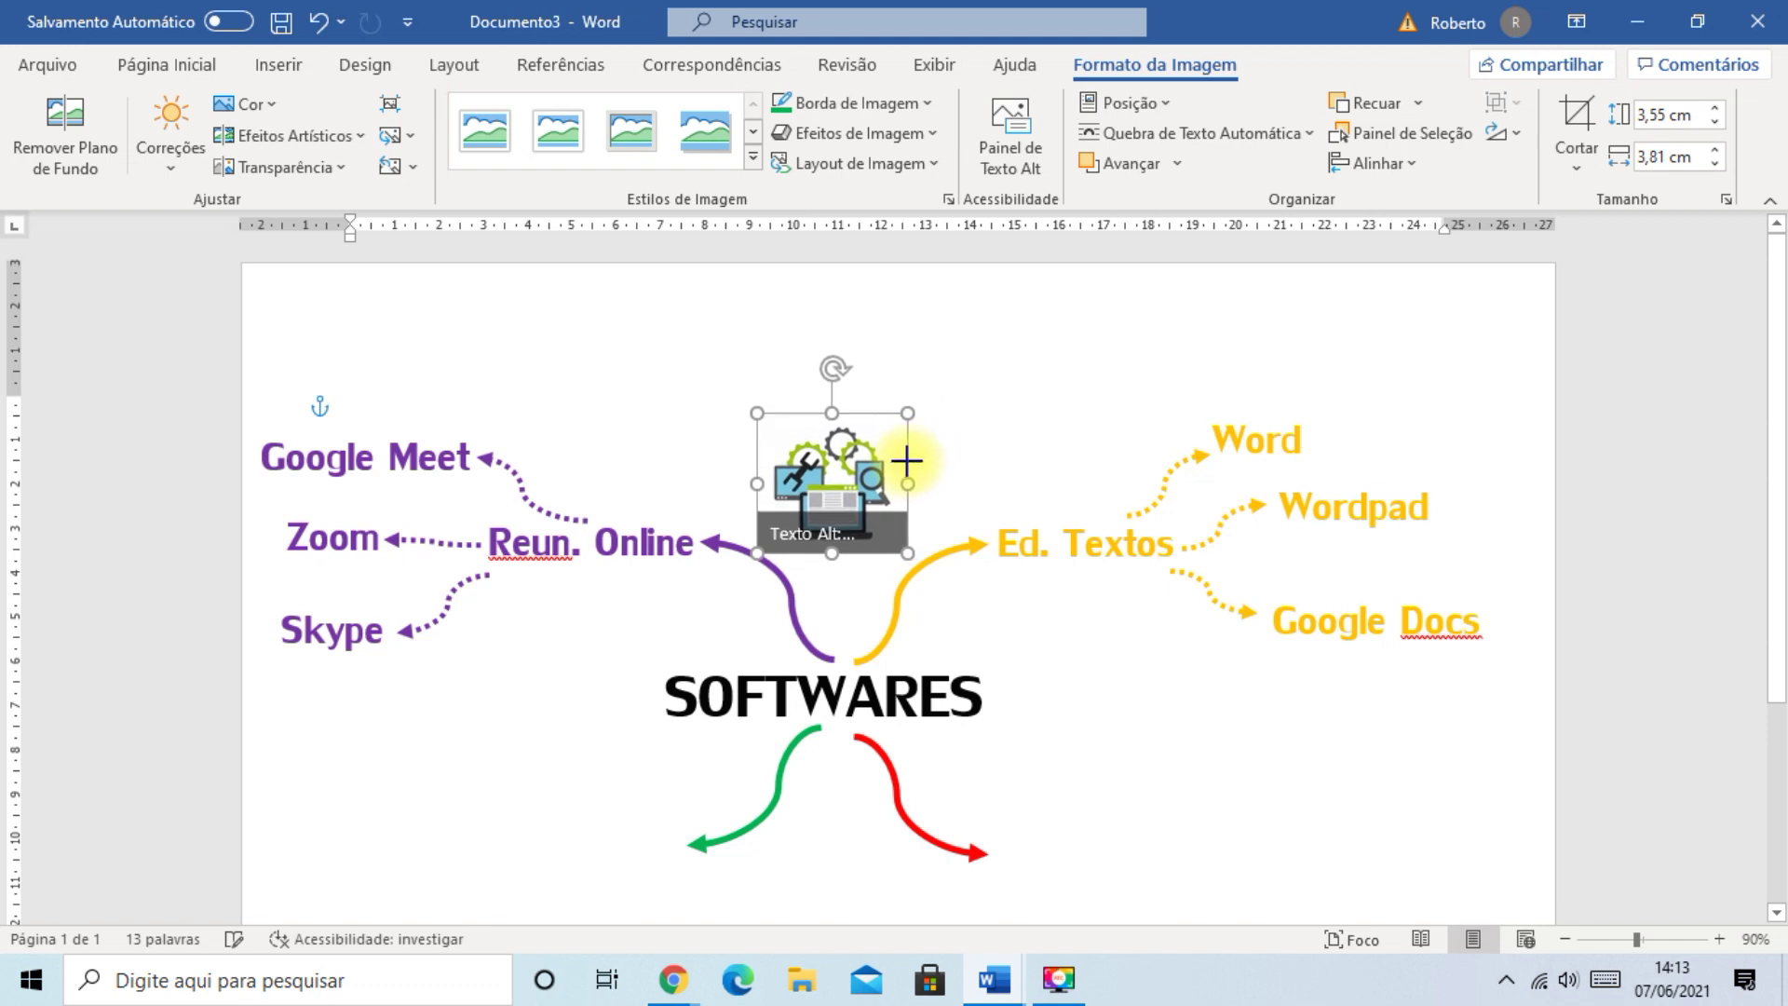
pyautogui.click(1018, 703)
pyautogui.moveTo(829, 500); pyautogui.dragTo(894, 516)
pyautogui.click(1078, 679)
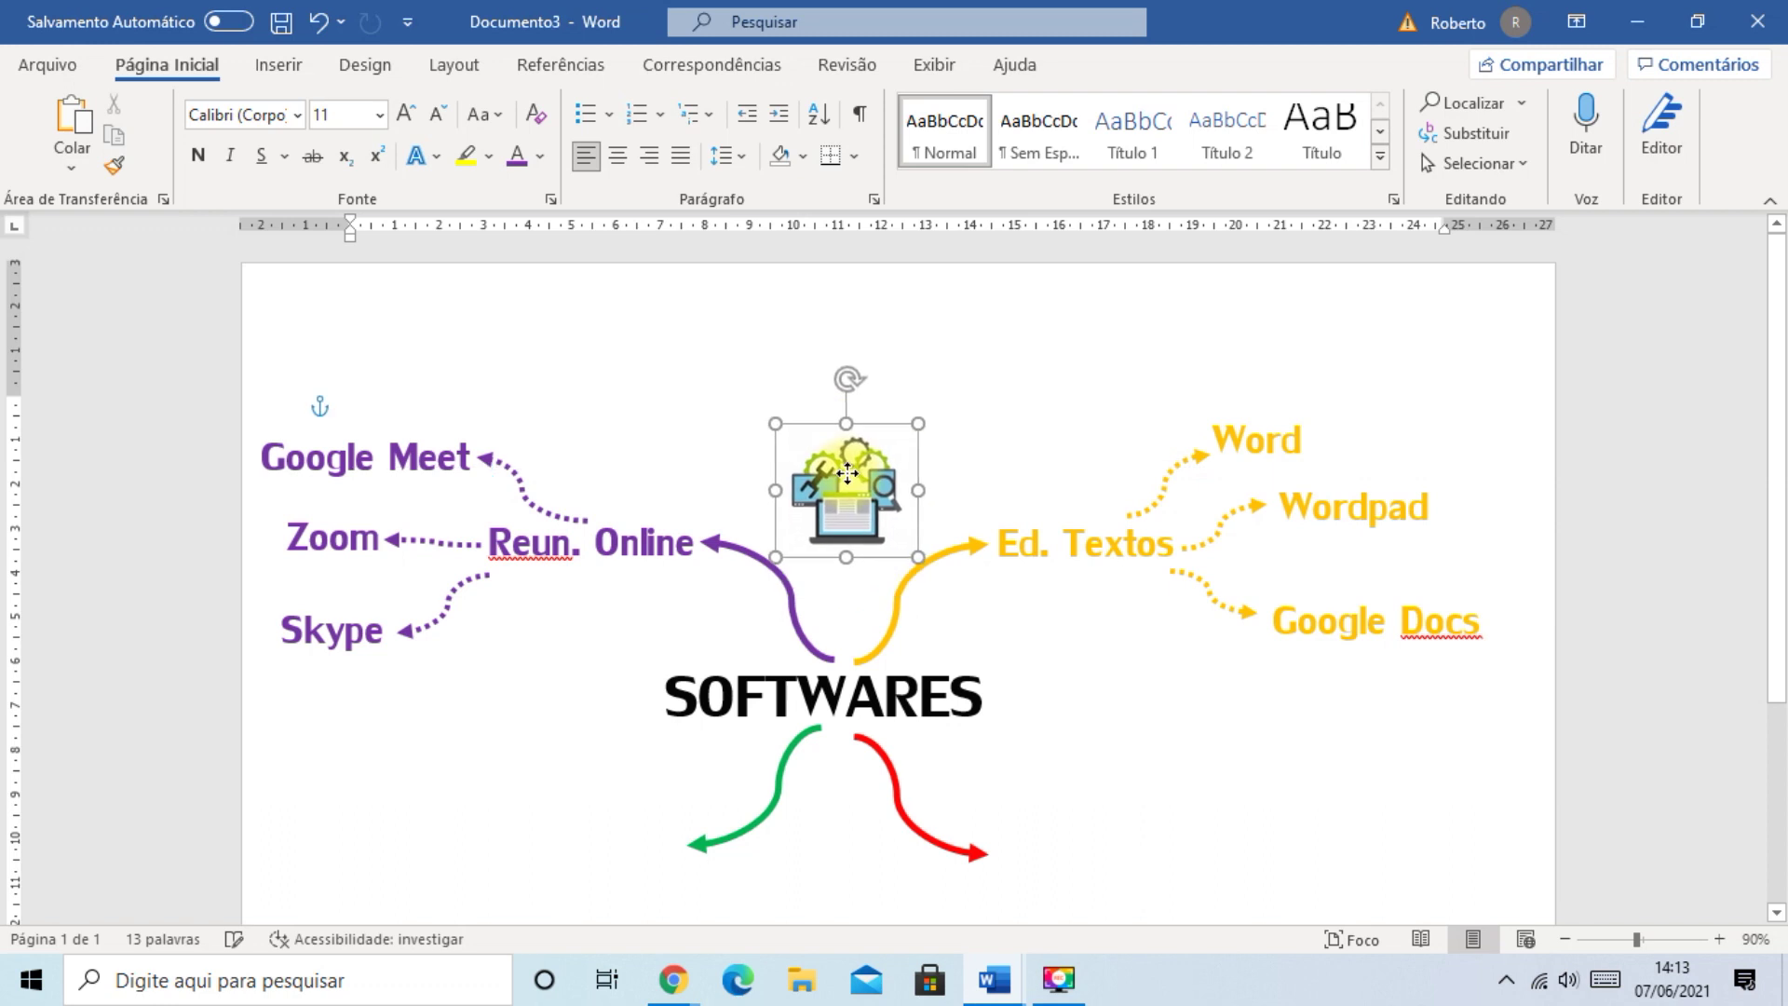
pyautogui.click(968, 637)
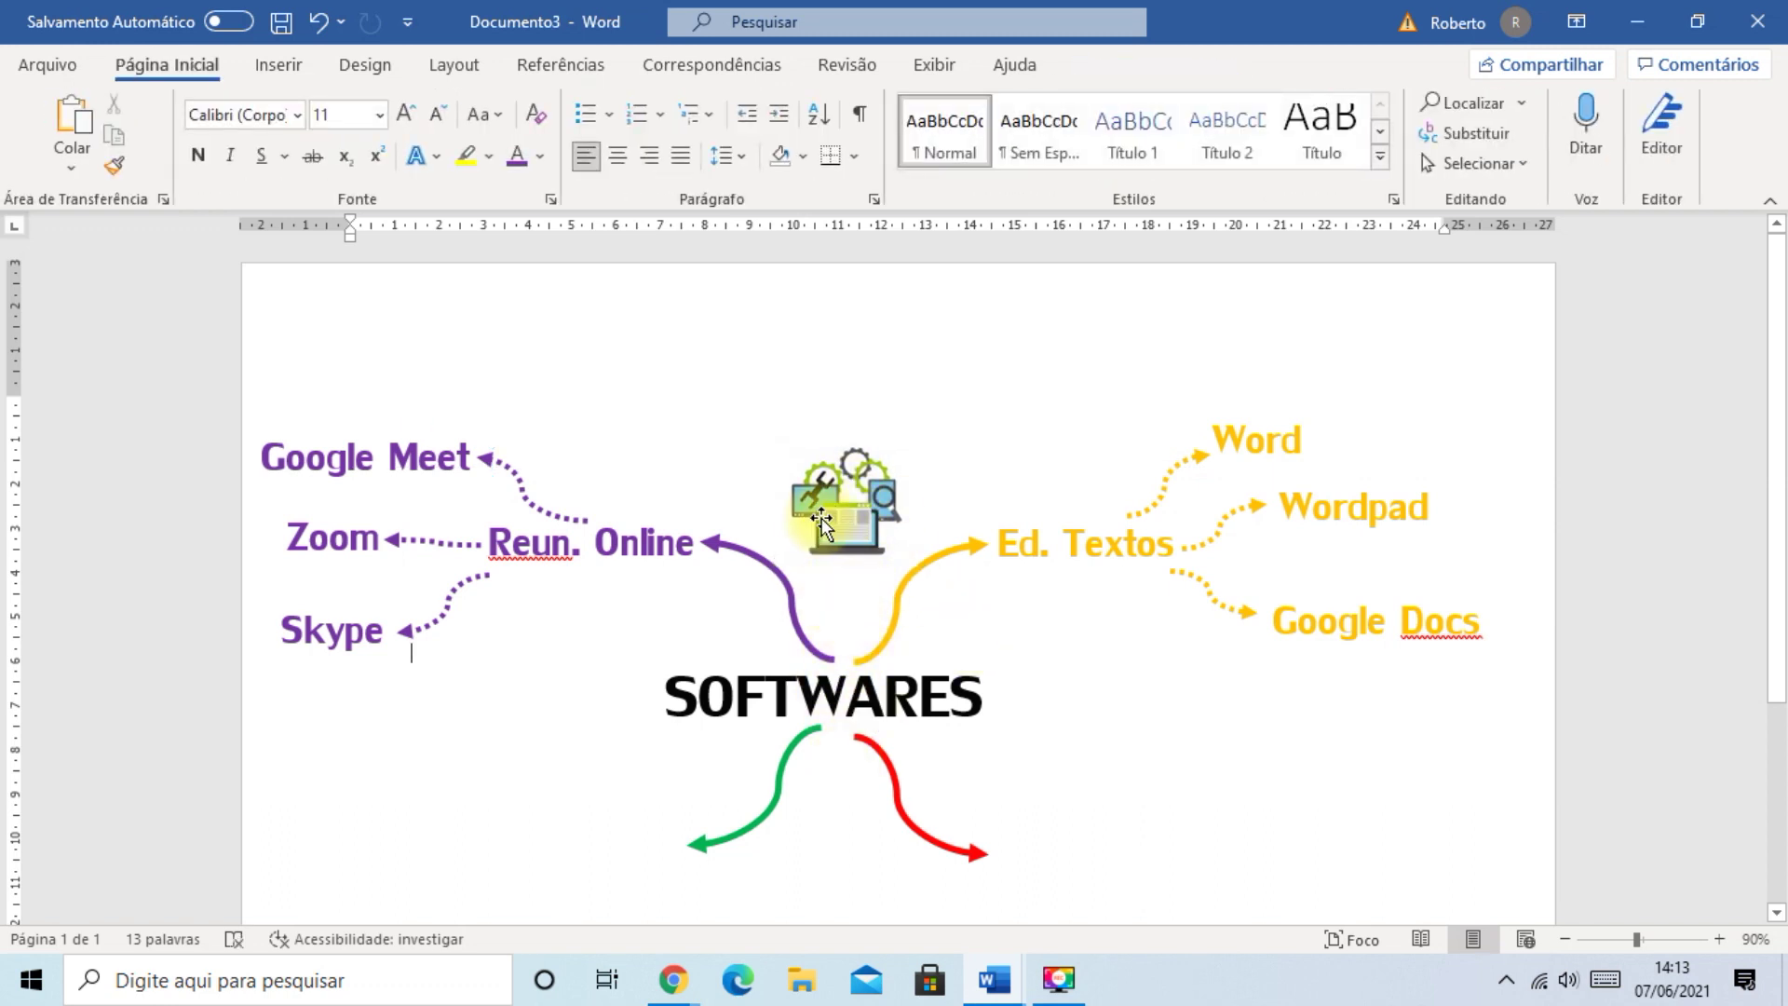
# - Try the illustration immediately left of the word SOFTWARES and return it to its spot above the word
pyautogui.moveTo(847, 525); pyautogui.dragTo(582, 709)
pyautogui.click(1001, 782)
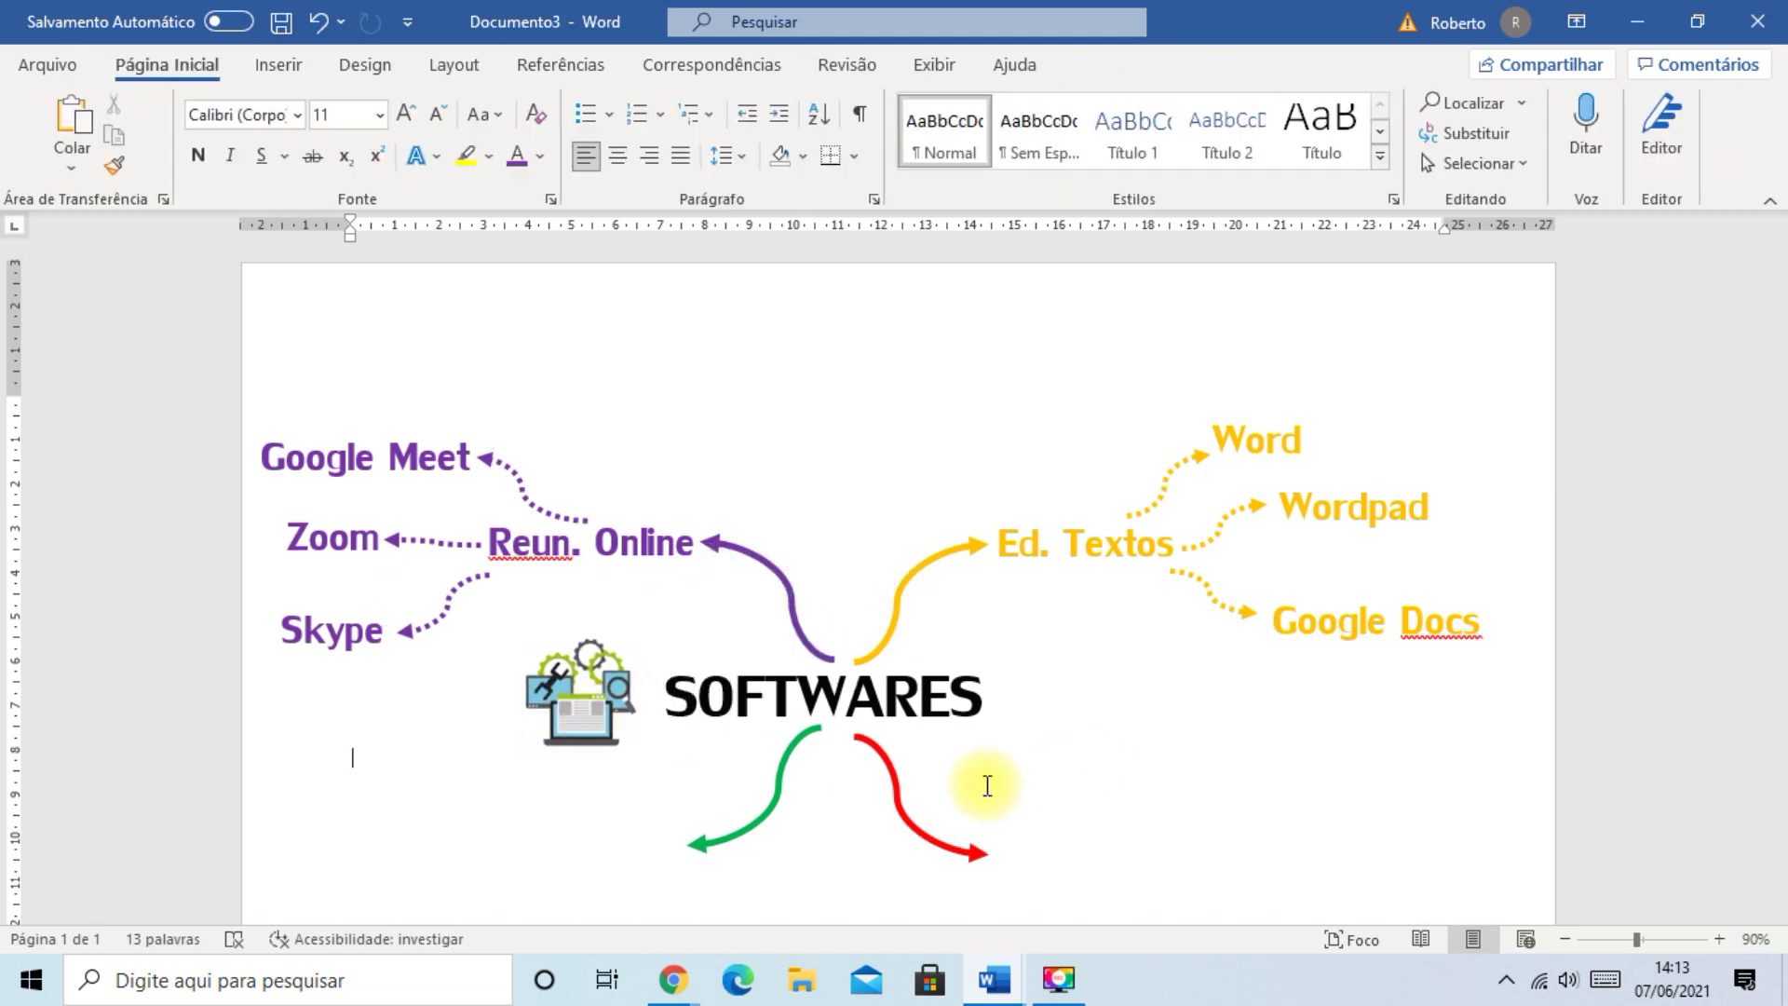
pyautogui.moveTo(576, 700); pyautogui.dragTo(847, 503)
pyautogui.click(1067, 689)
pyautogui.click(1114, 704)
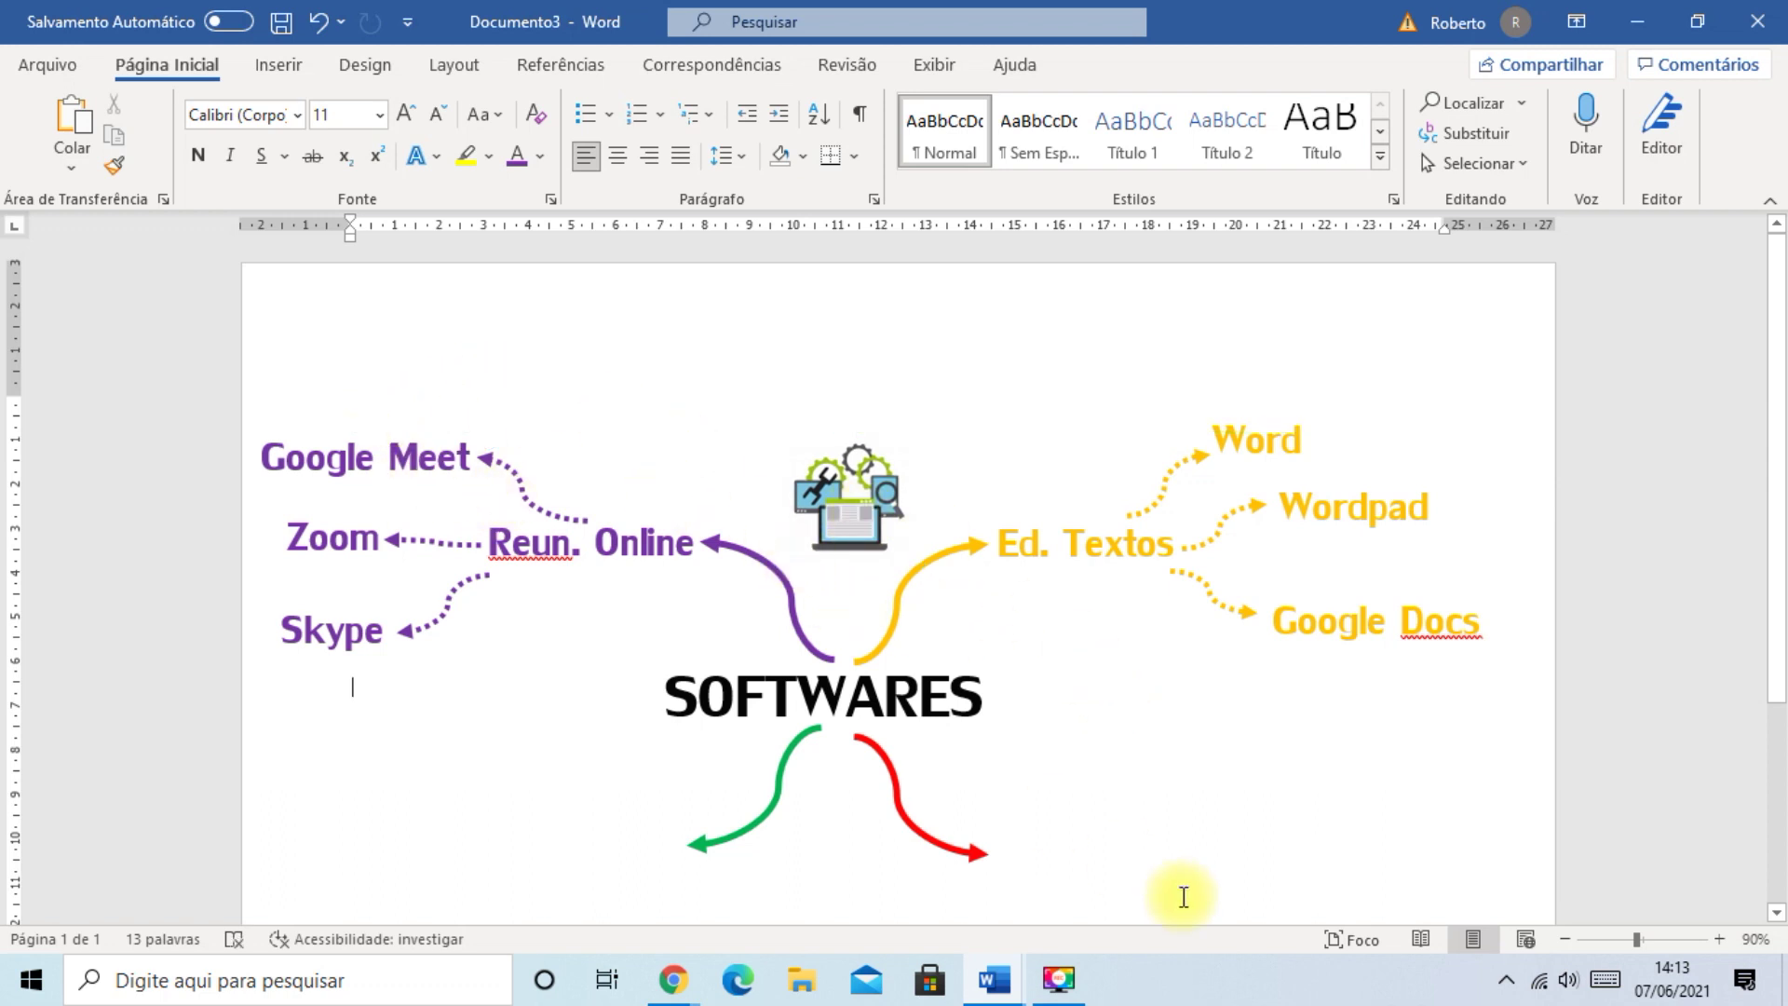
# - Switch to Chrome and search Google Images for "google meet vetor"
pyautogui.moveTo(693, 973)
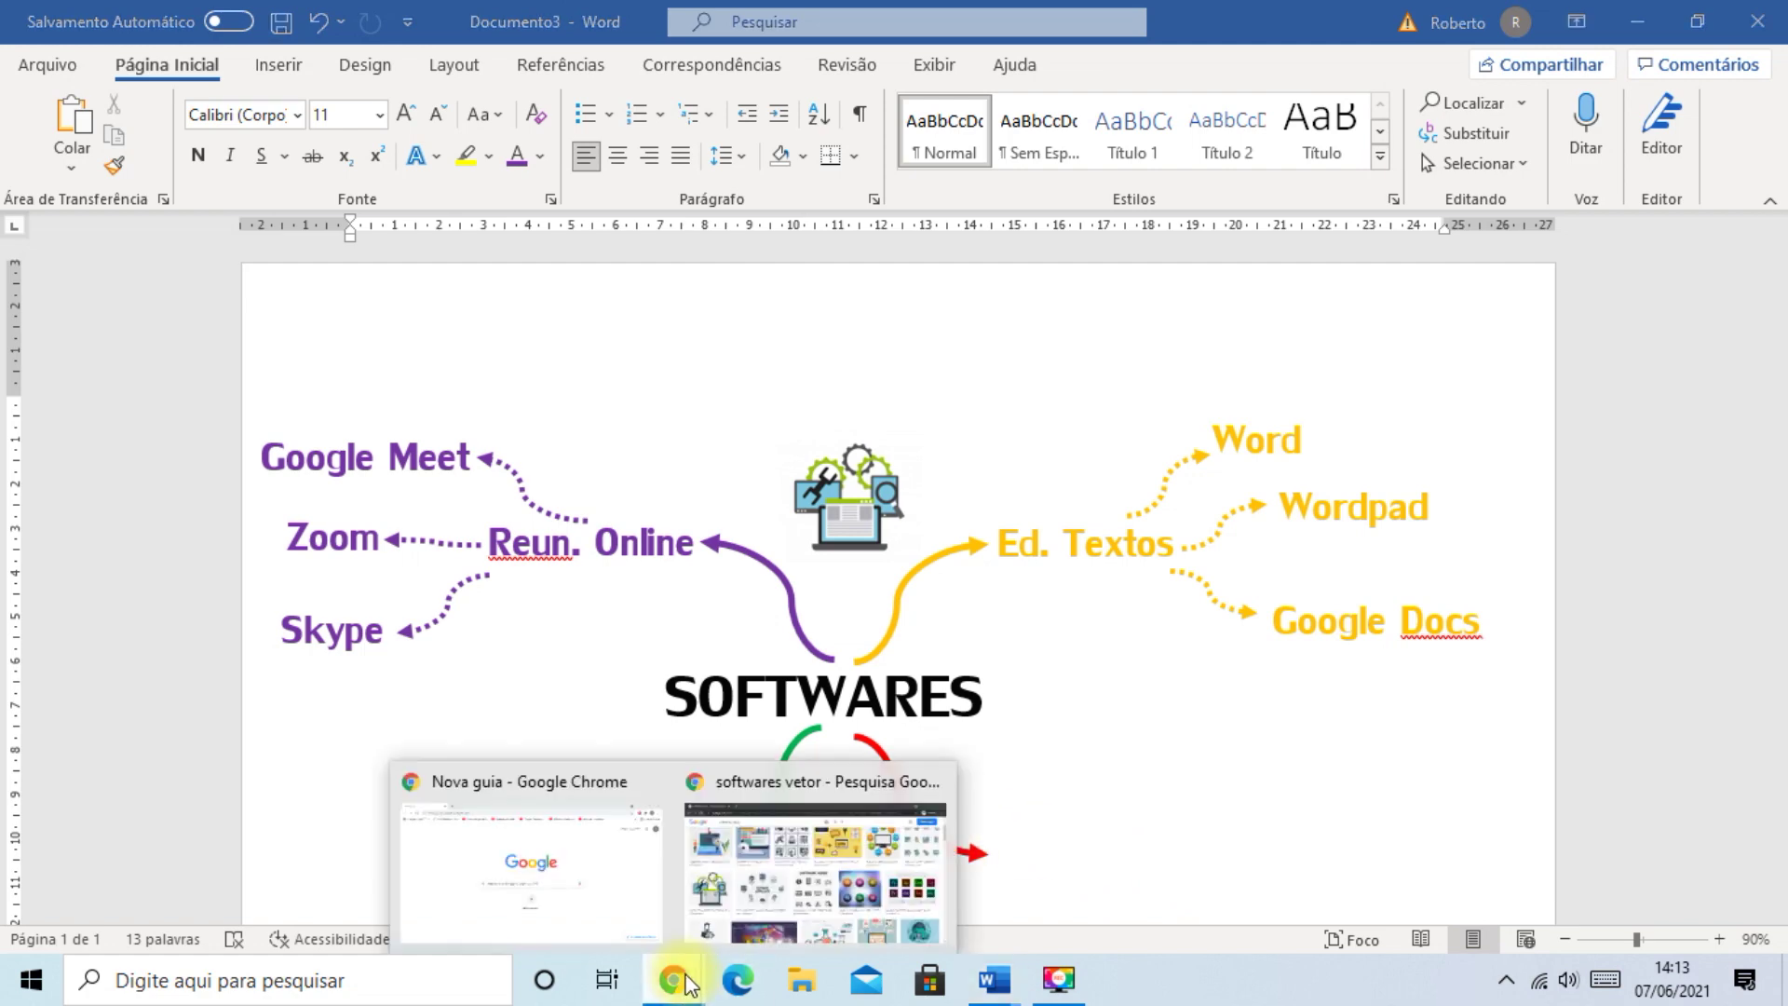
pyautogui.click(835, 880)
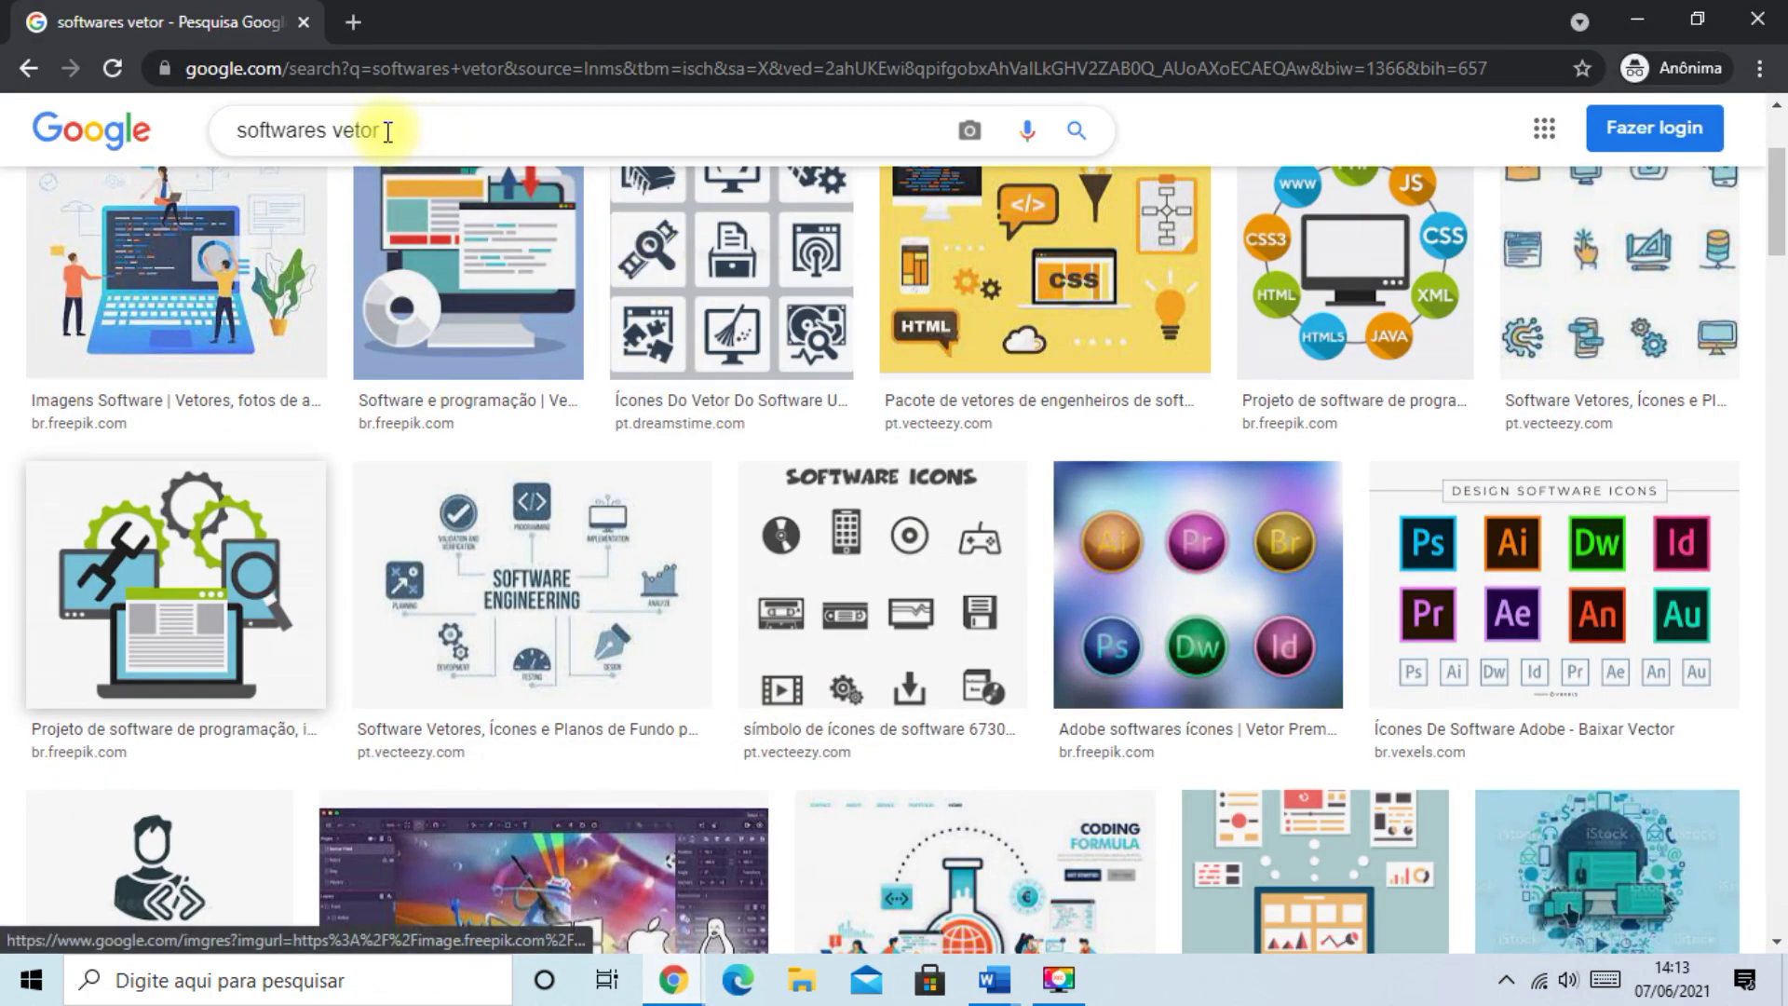
pyautogui.doubleClick(326, 131)
pyautogui.write('google meet')
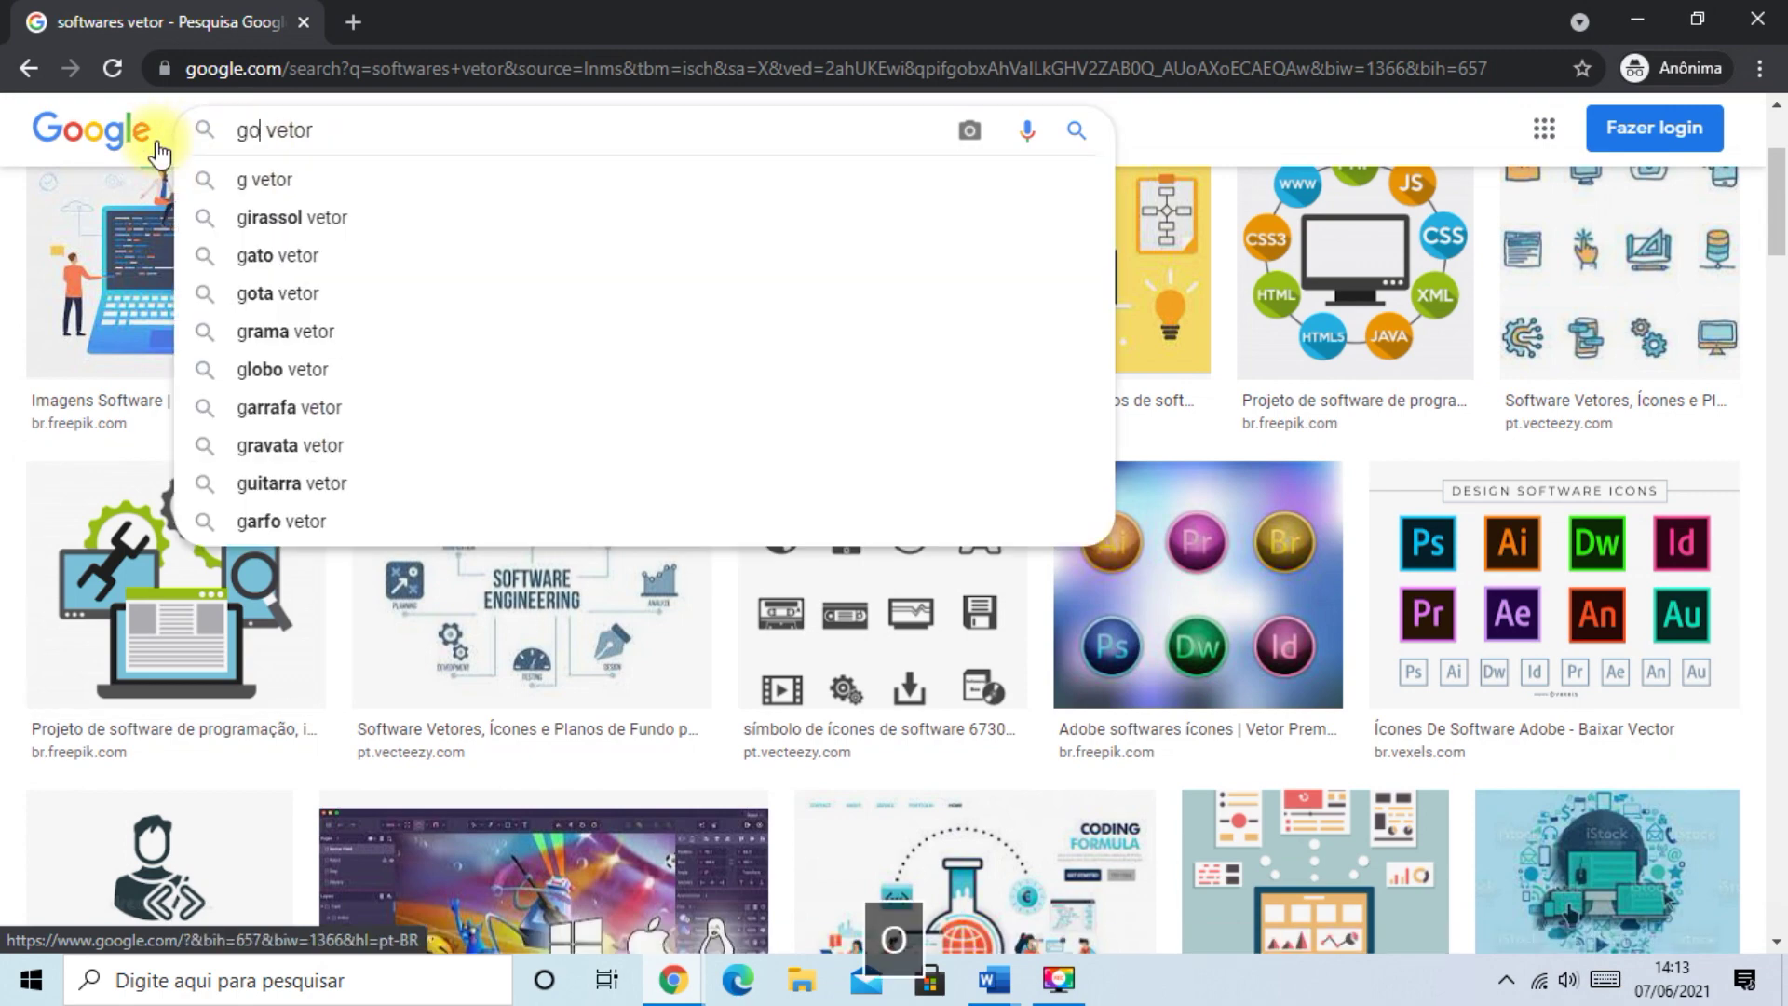
pyautogui.press('Return')
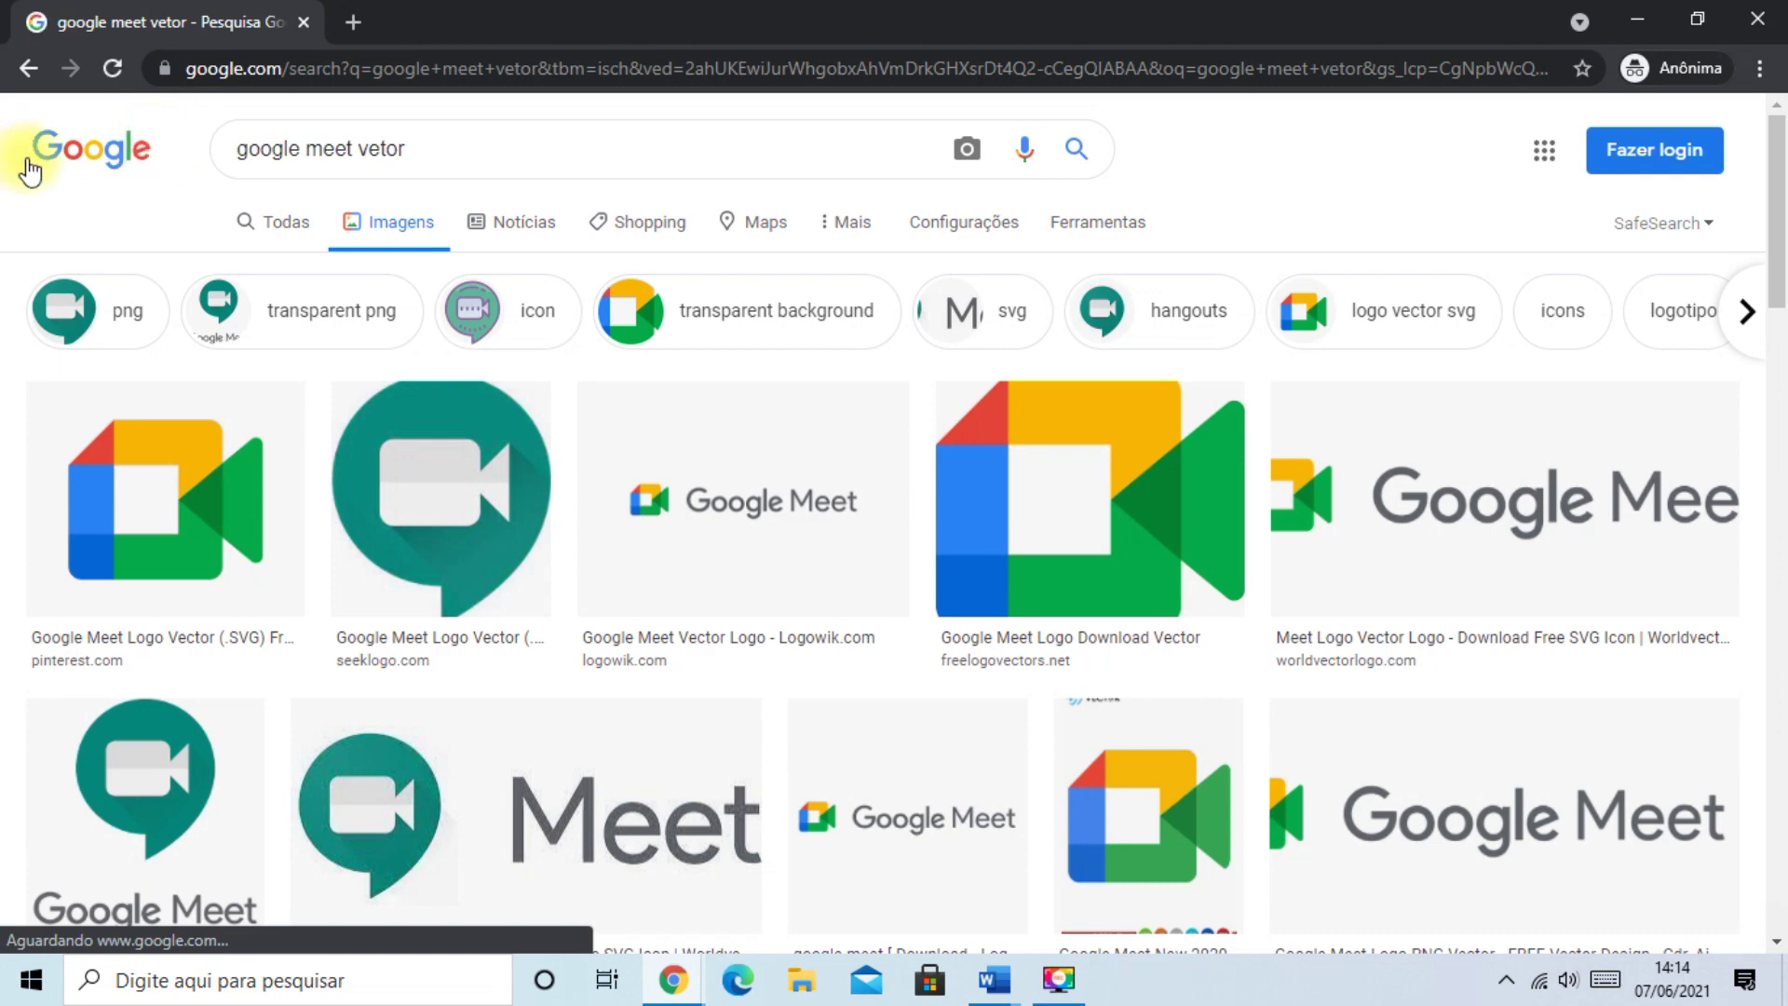
# - Look through the image results and copy the green Google Meet logo that has its name written underneath
pyautogui.scroll(-3, 829, 500)
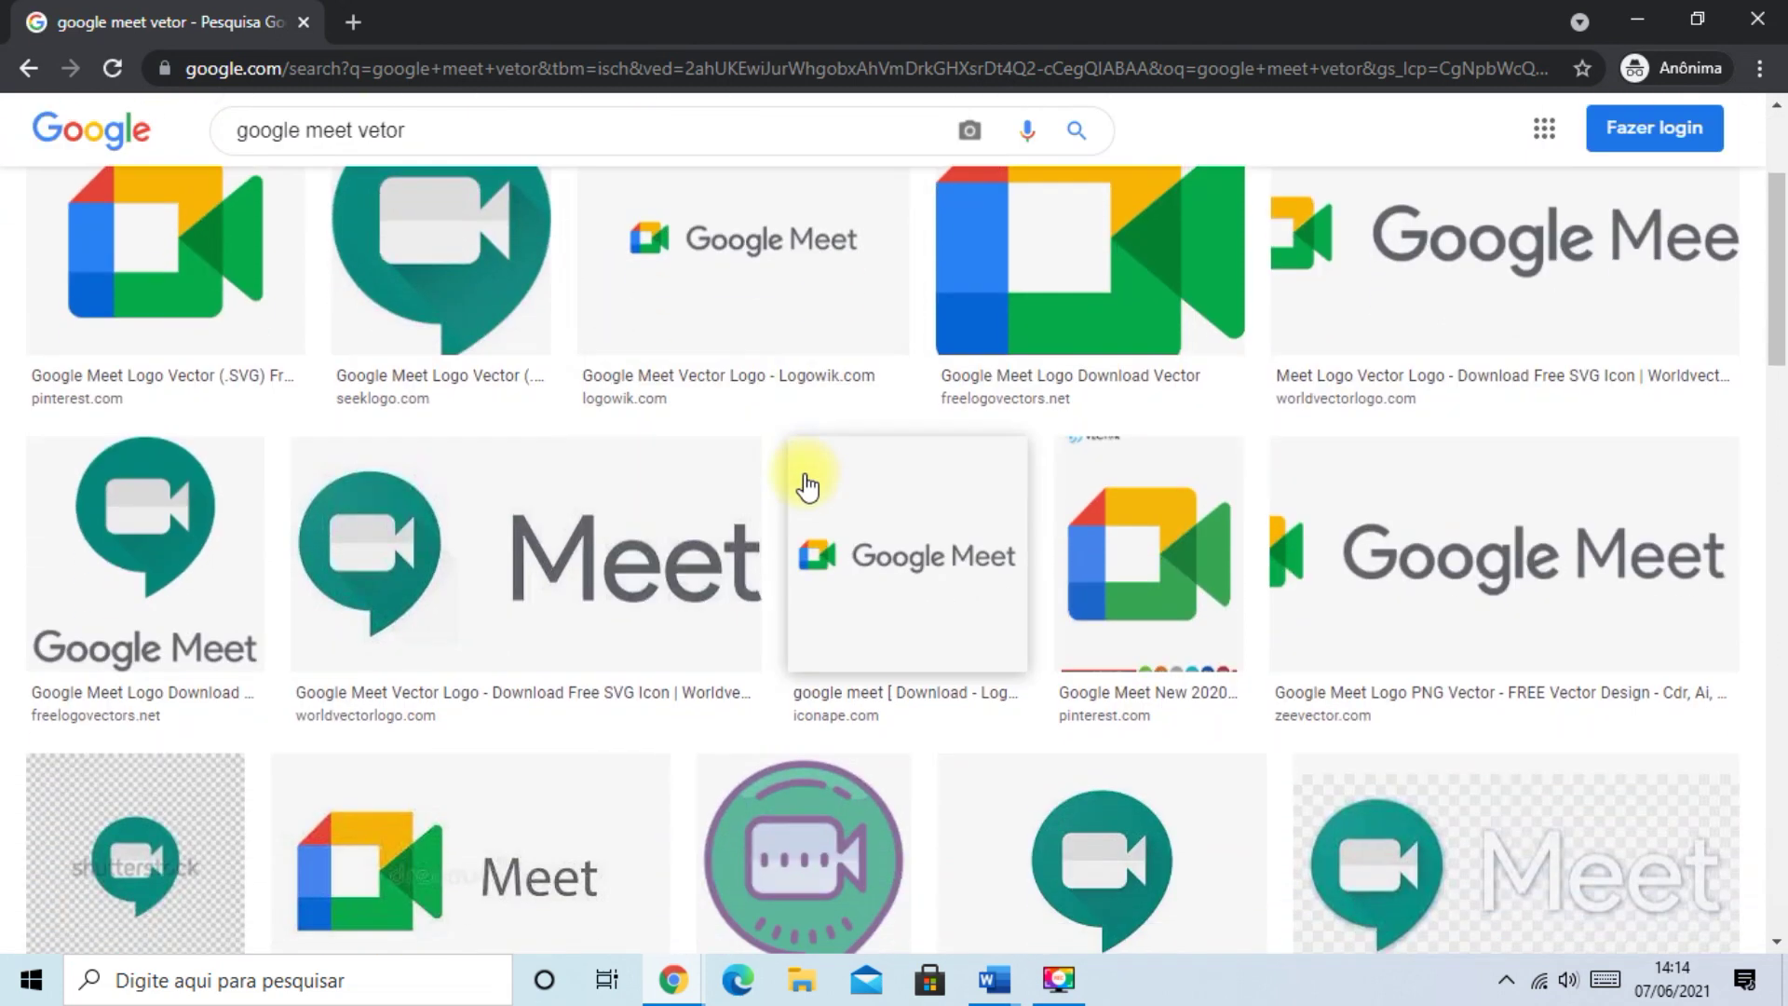
pyautogui.scroll(-3, 790, 462)
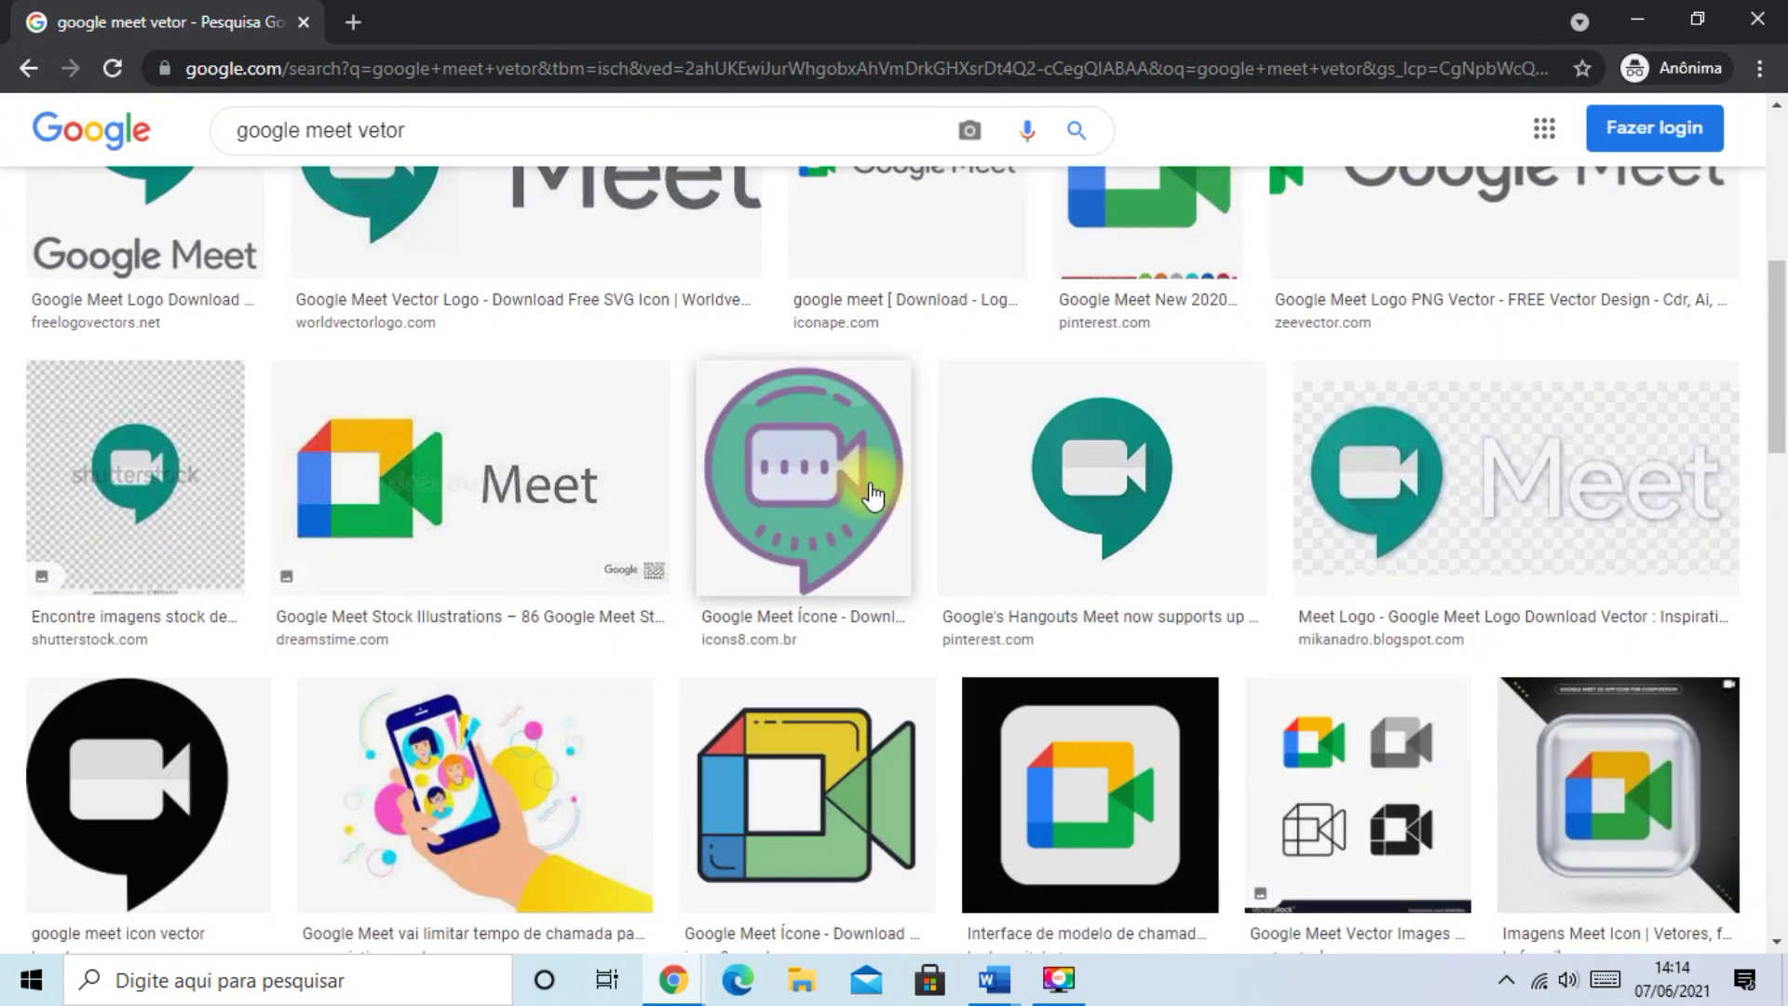
pyautogui.scroll(6, 717, 599)
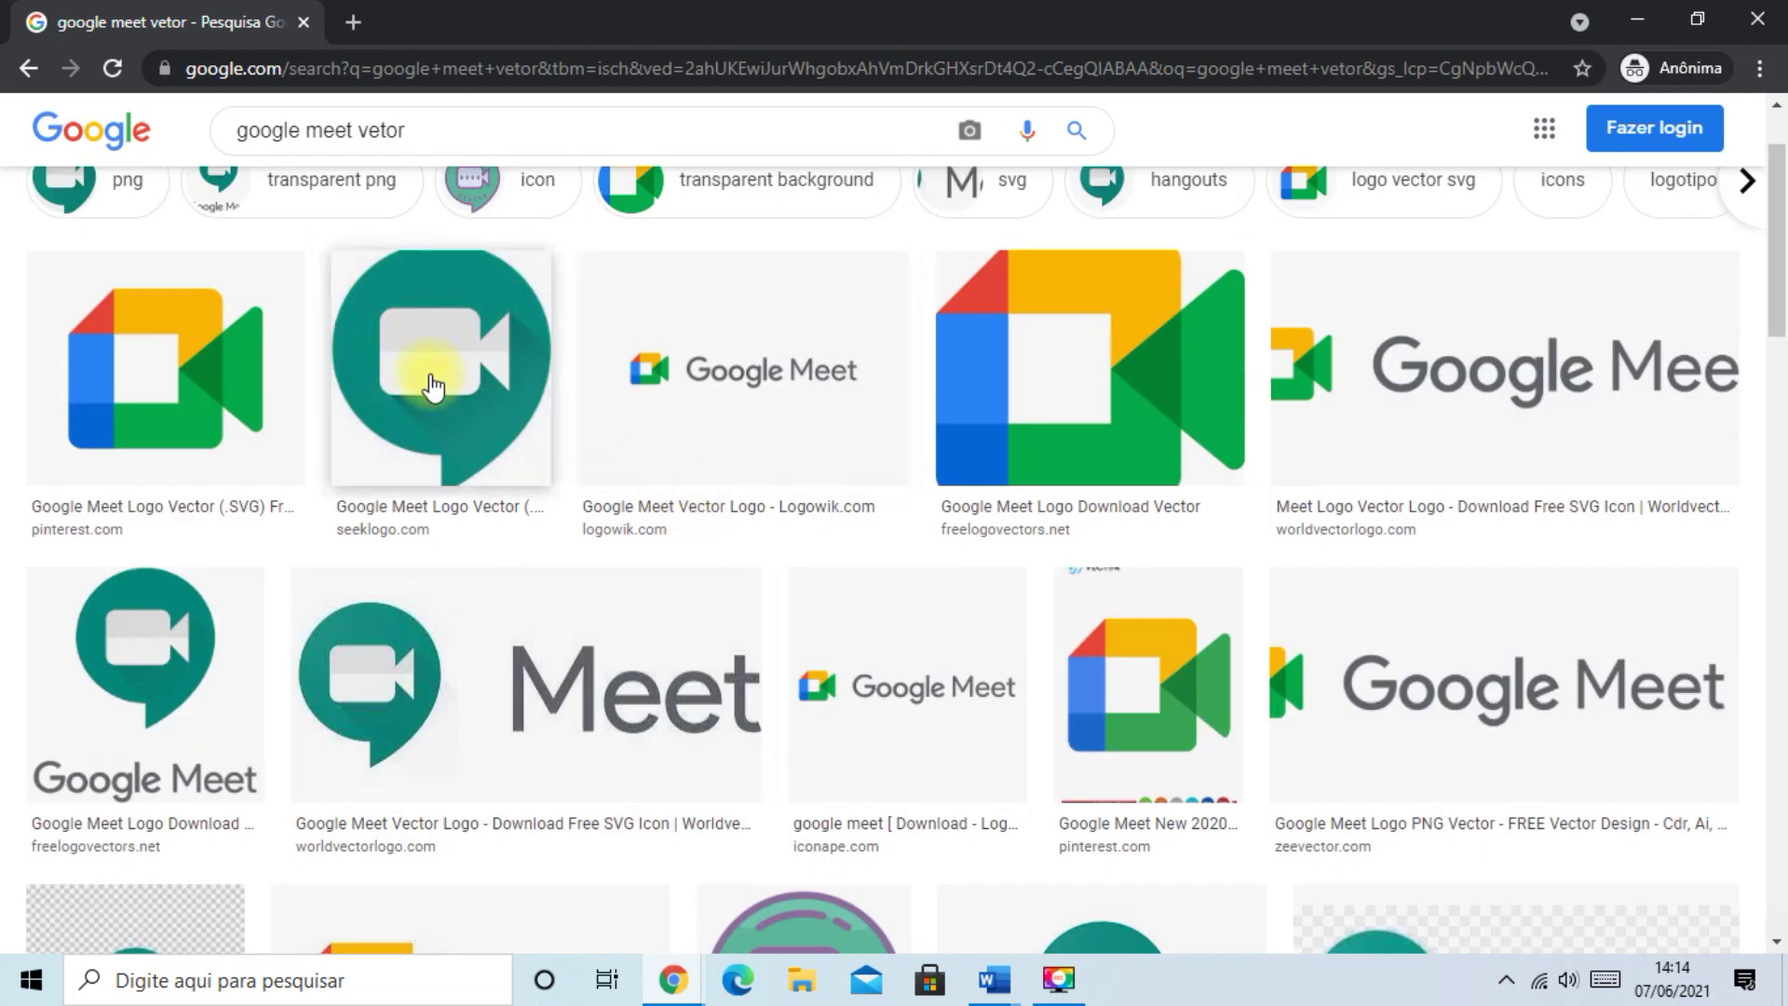
pyautogui.scroll(2, 718, 599)
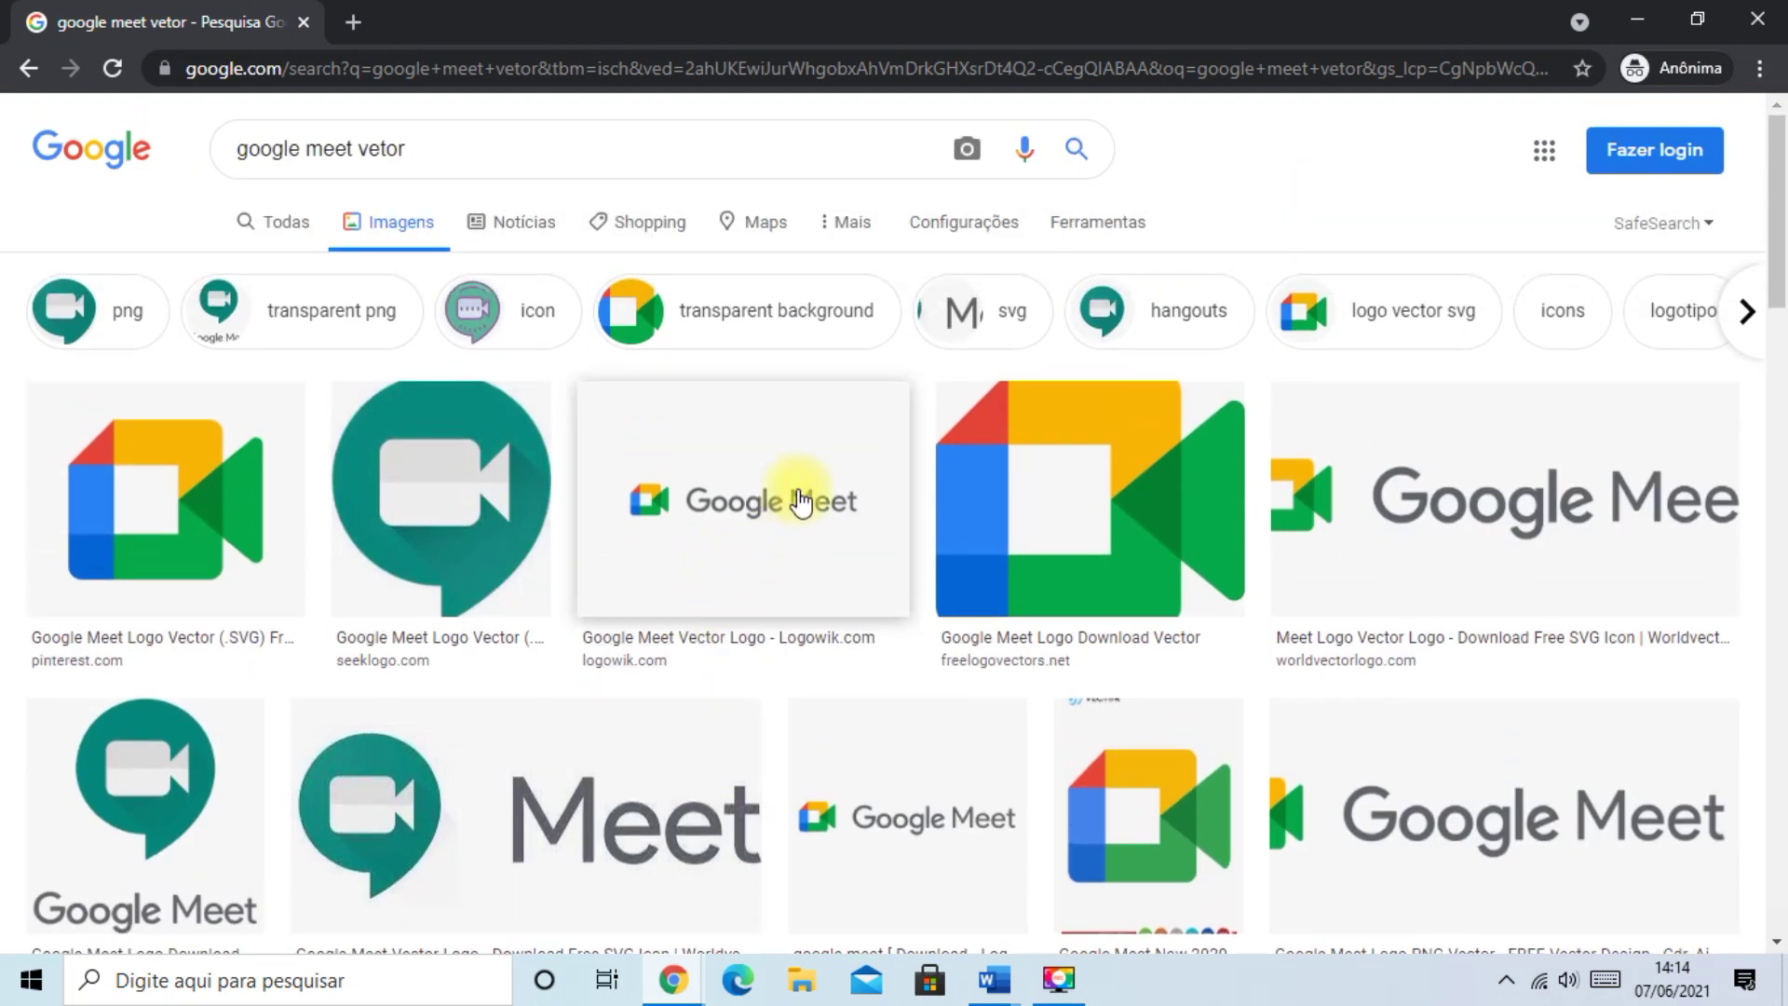
pyautogui.scroll(-4, 796, 505)
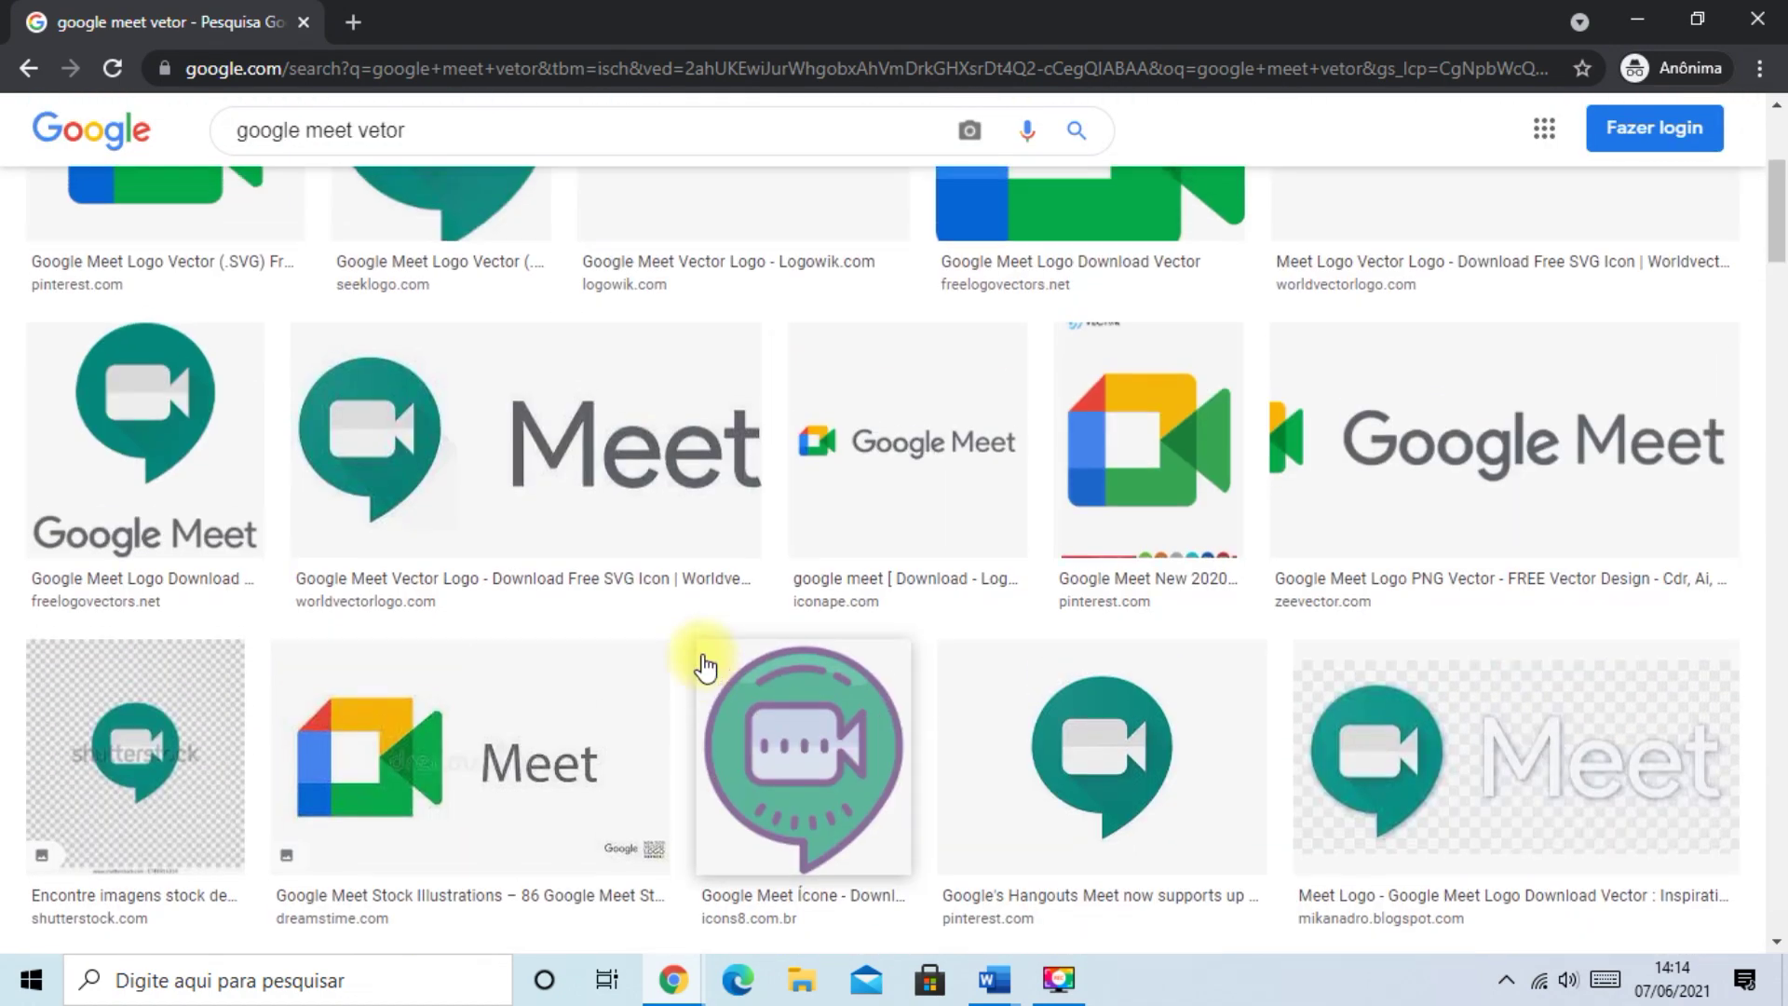
pyautogui.scroll(3, 705, 667)
pyautogui.scroll(1, 416, 687)
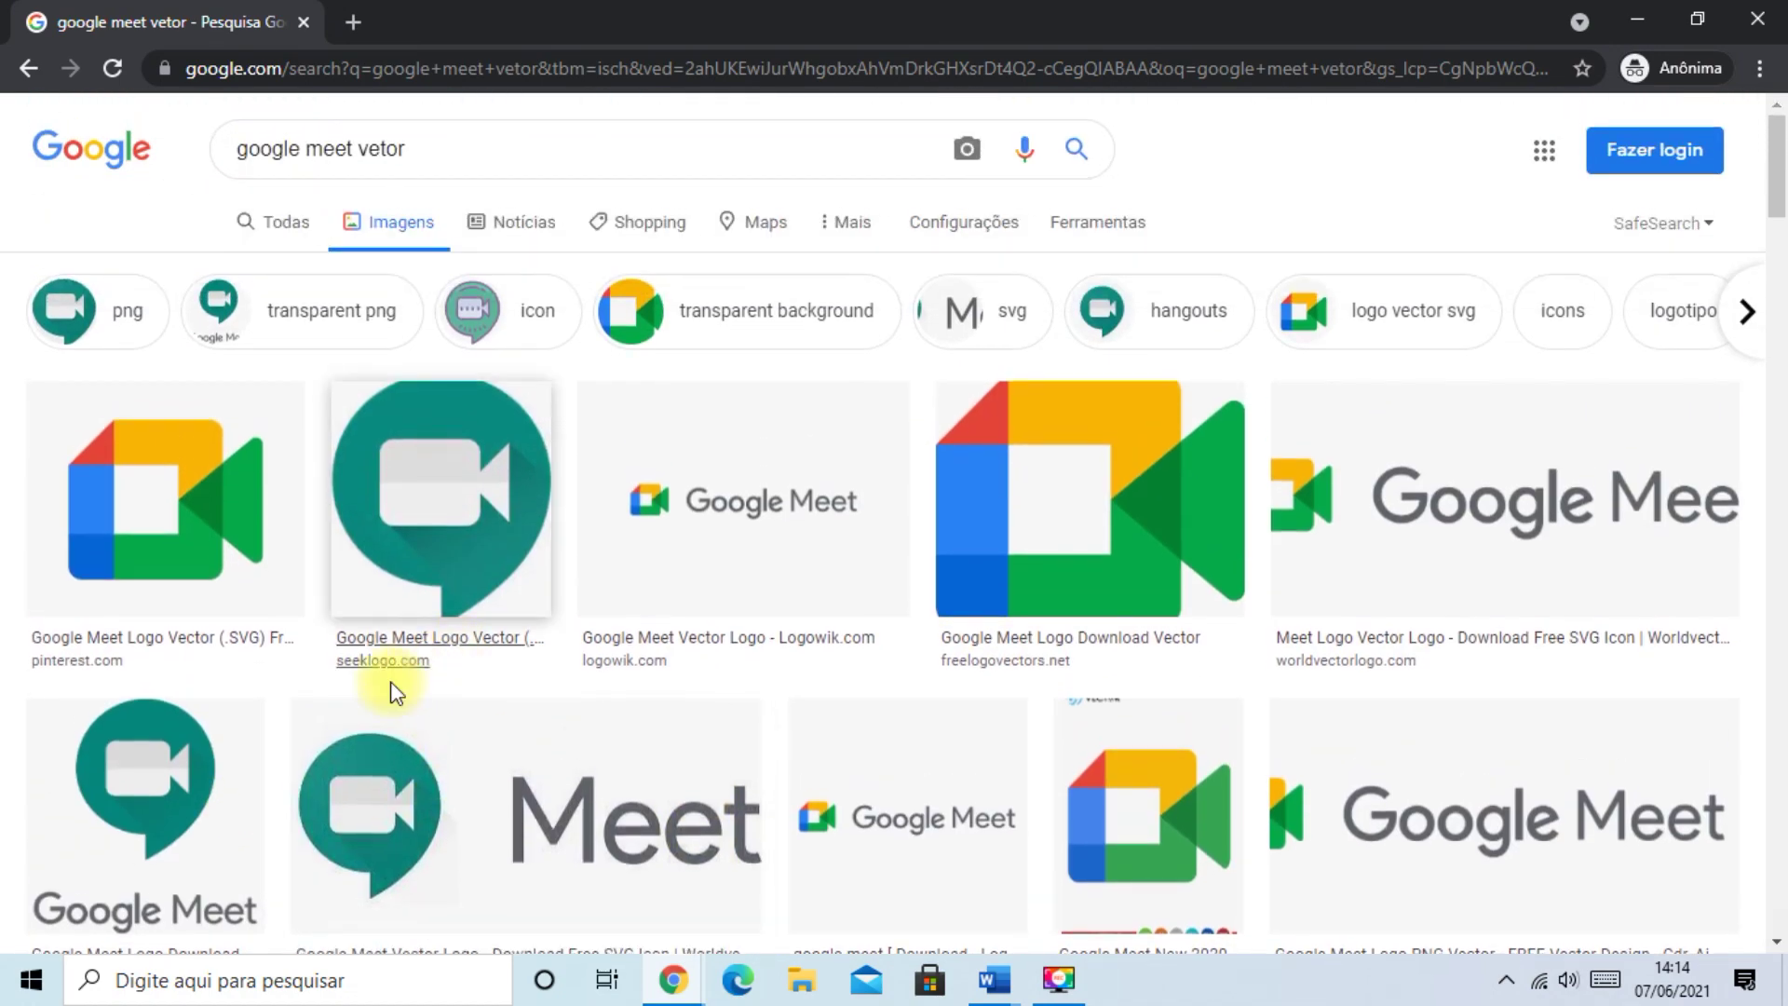
pyautogui.rightClick(177, 773)
pyautogui.click(311, 643)
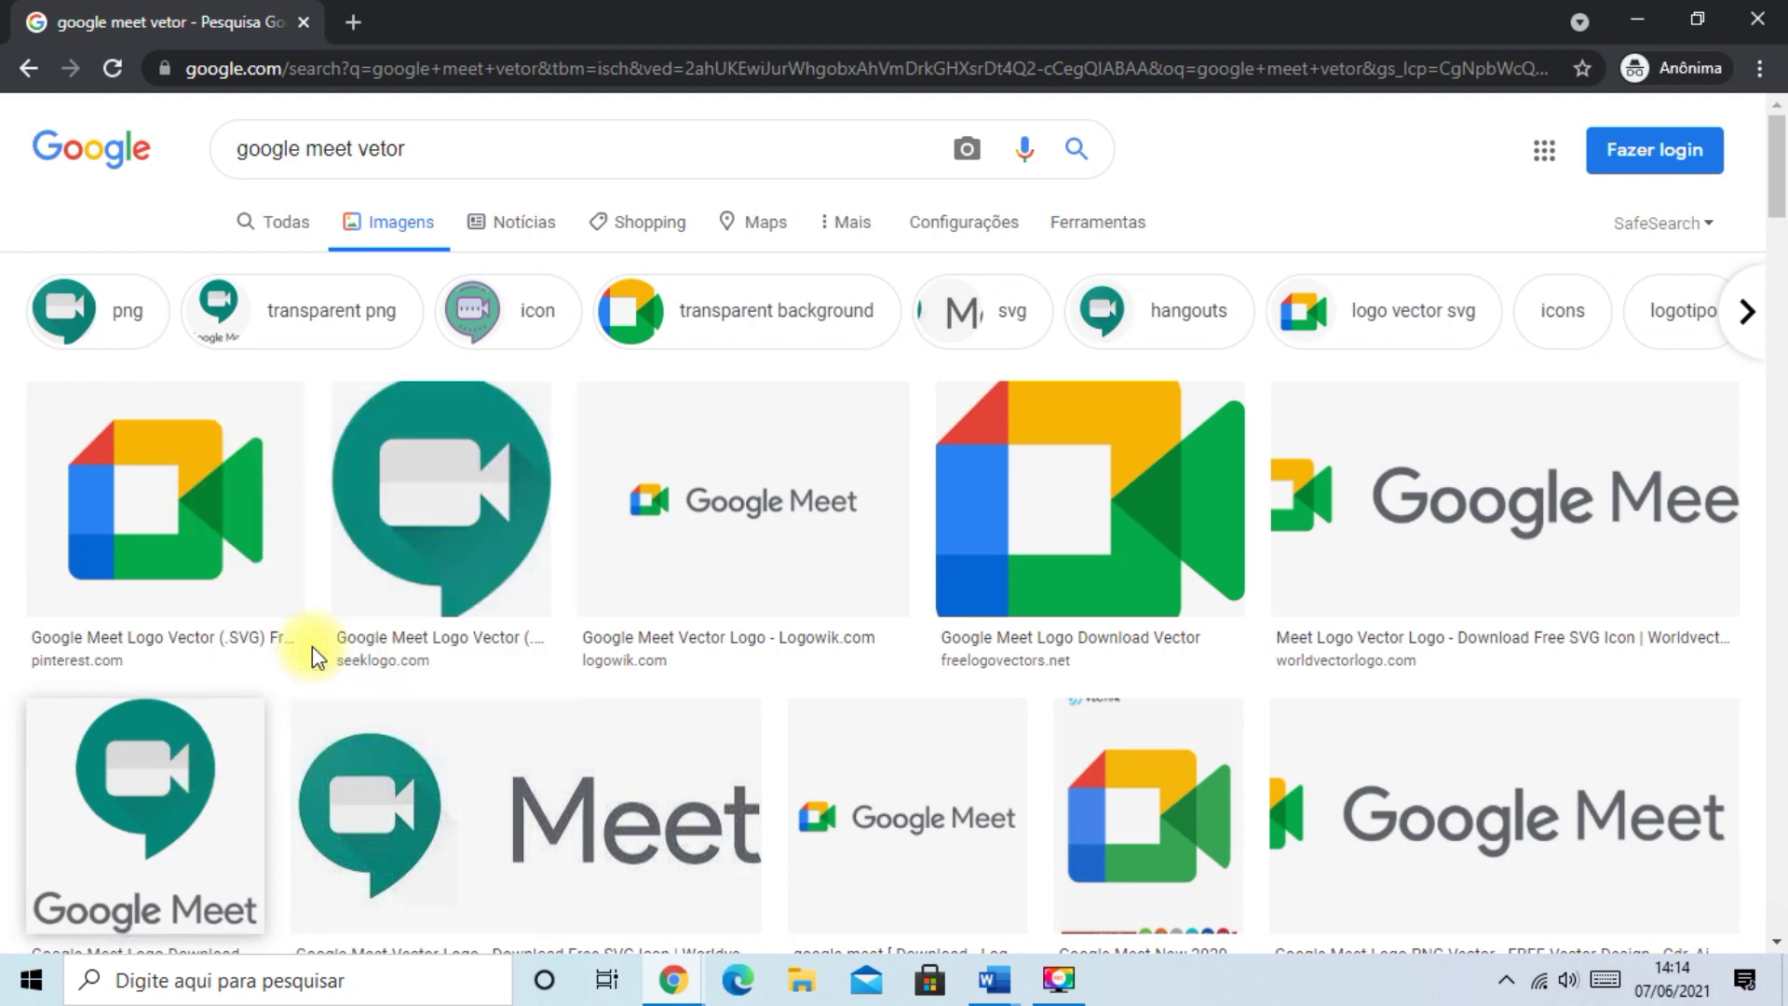
# - Switch to Word's Documento3, paste the Google Meet logo below the mind map and select it
pyautogui.moveTo(993, 978)
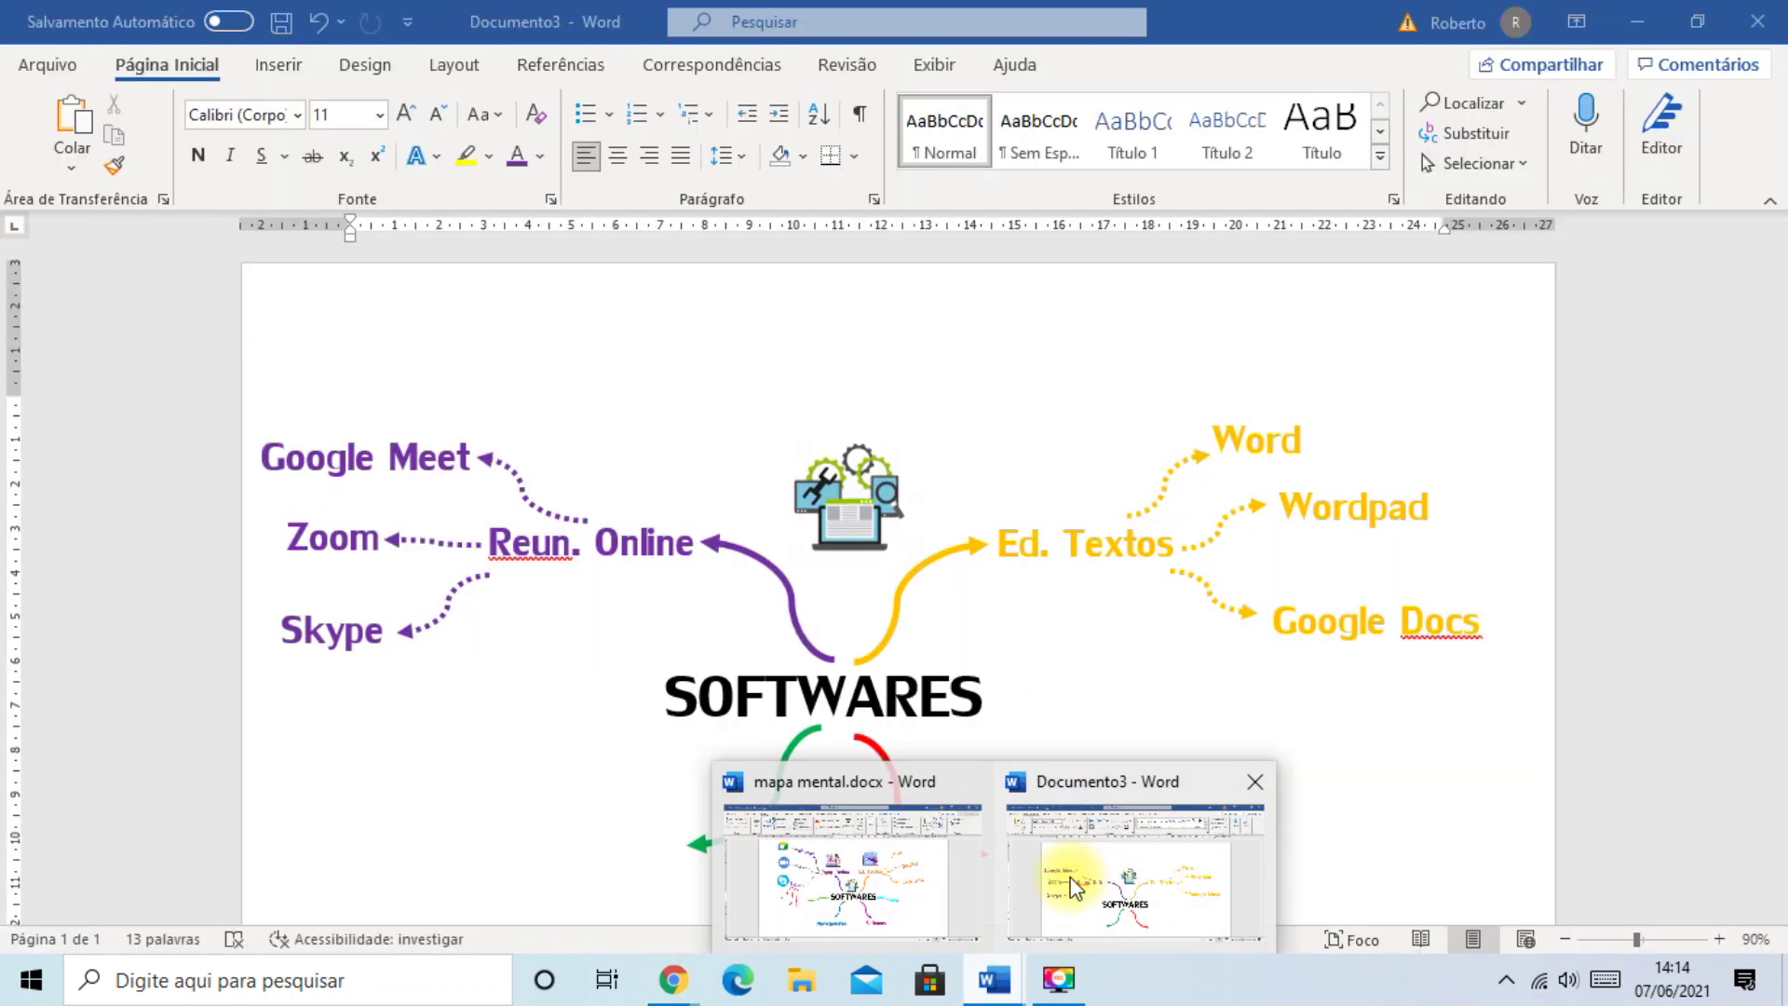
pyautogui.click(1080, 875)
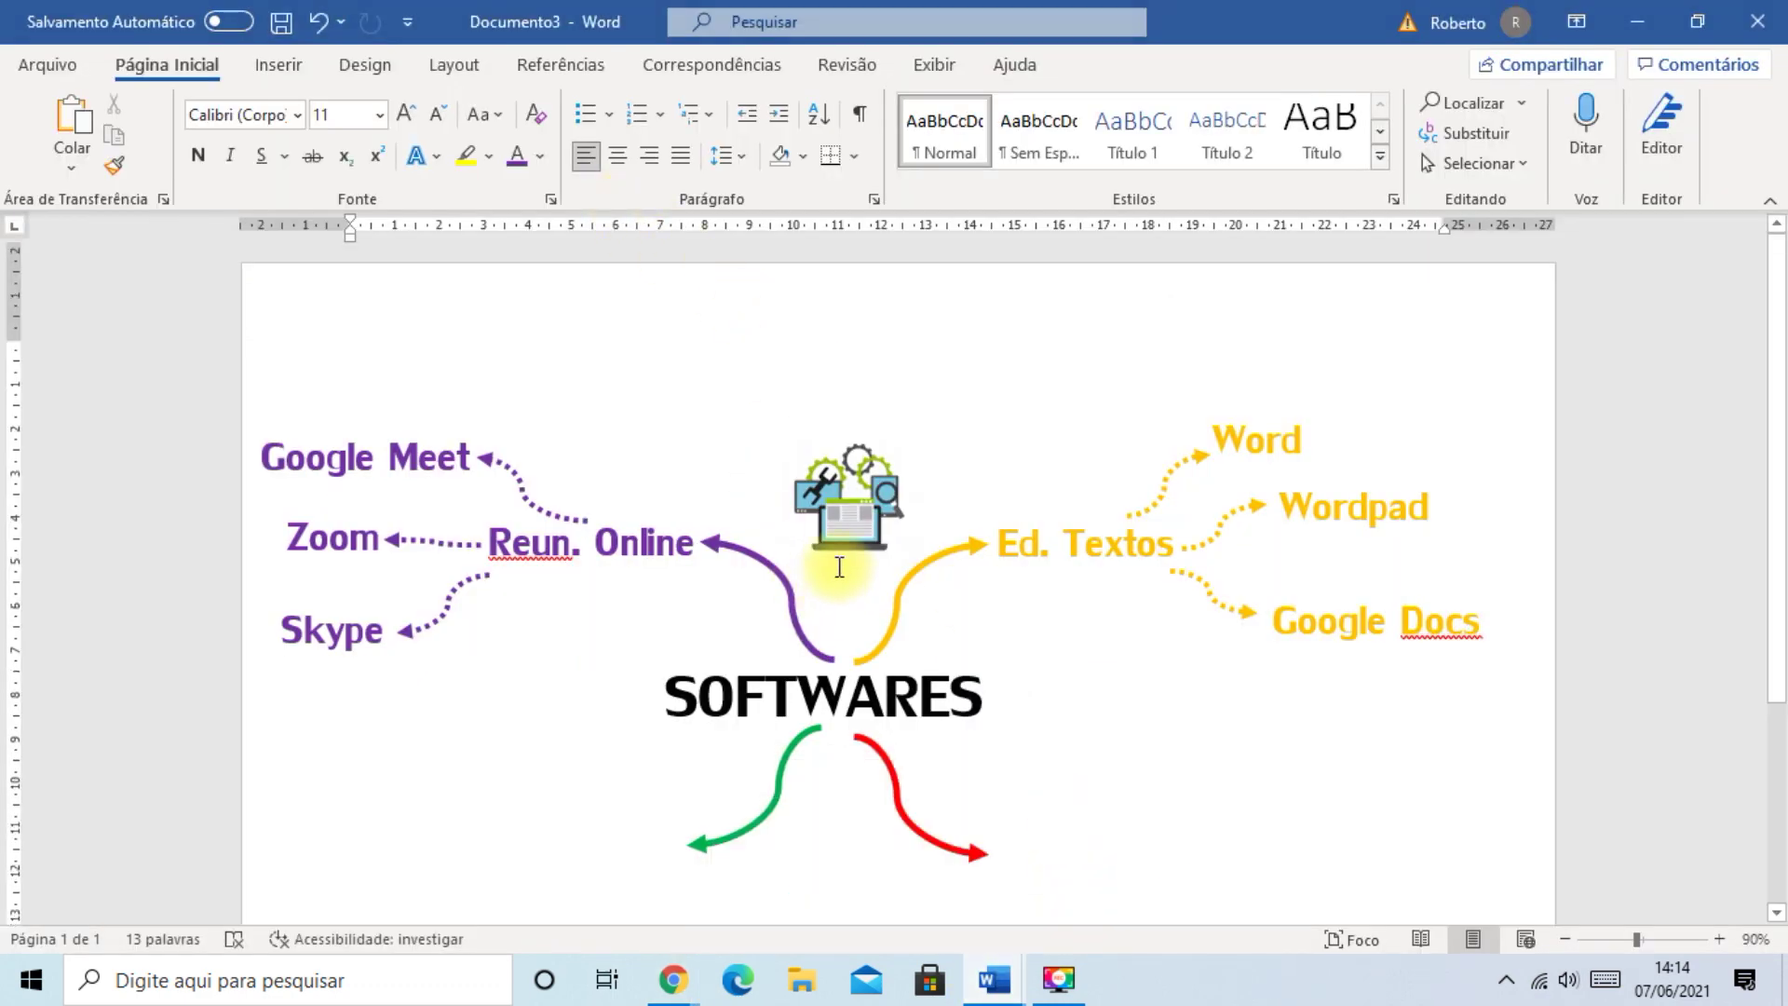
pyautogui.scroll(-3, 801, 531)
pyautogui.click(378, 747)
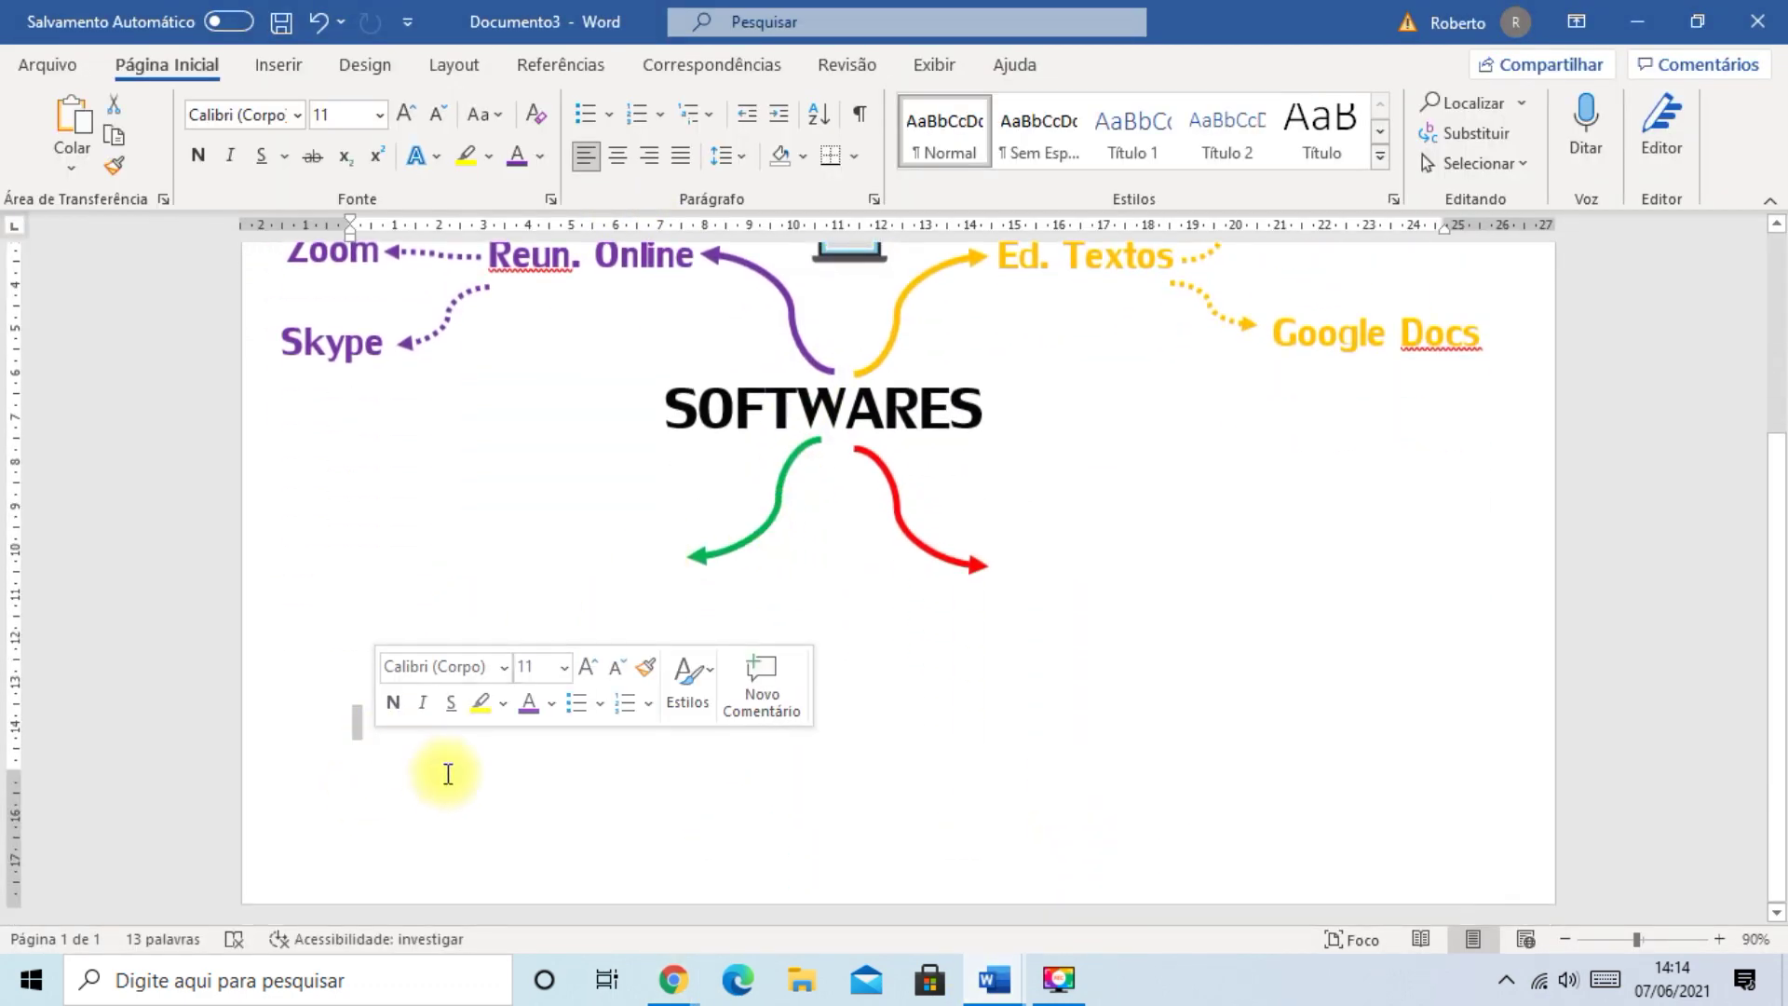
pyautogui.click(351, 715)
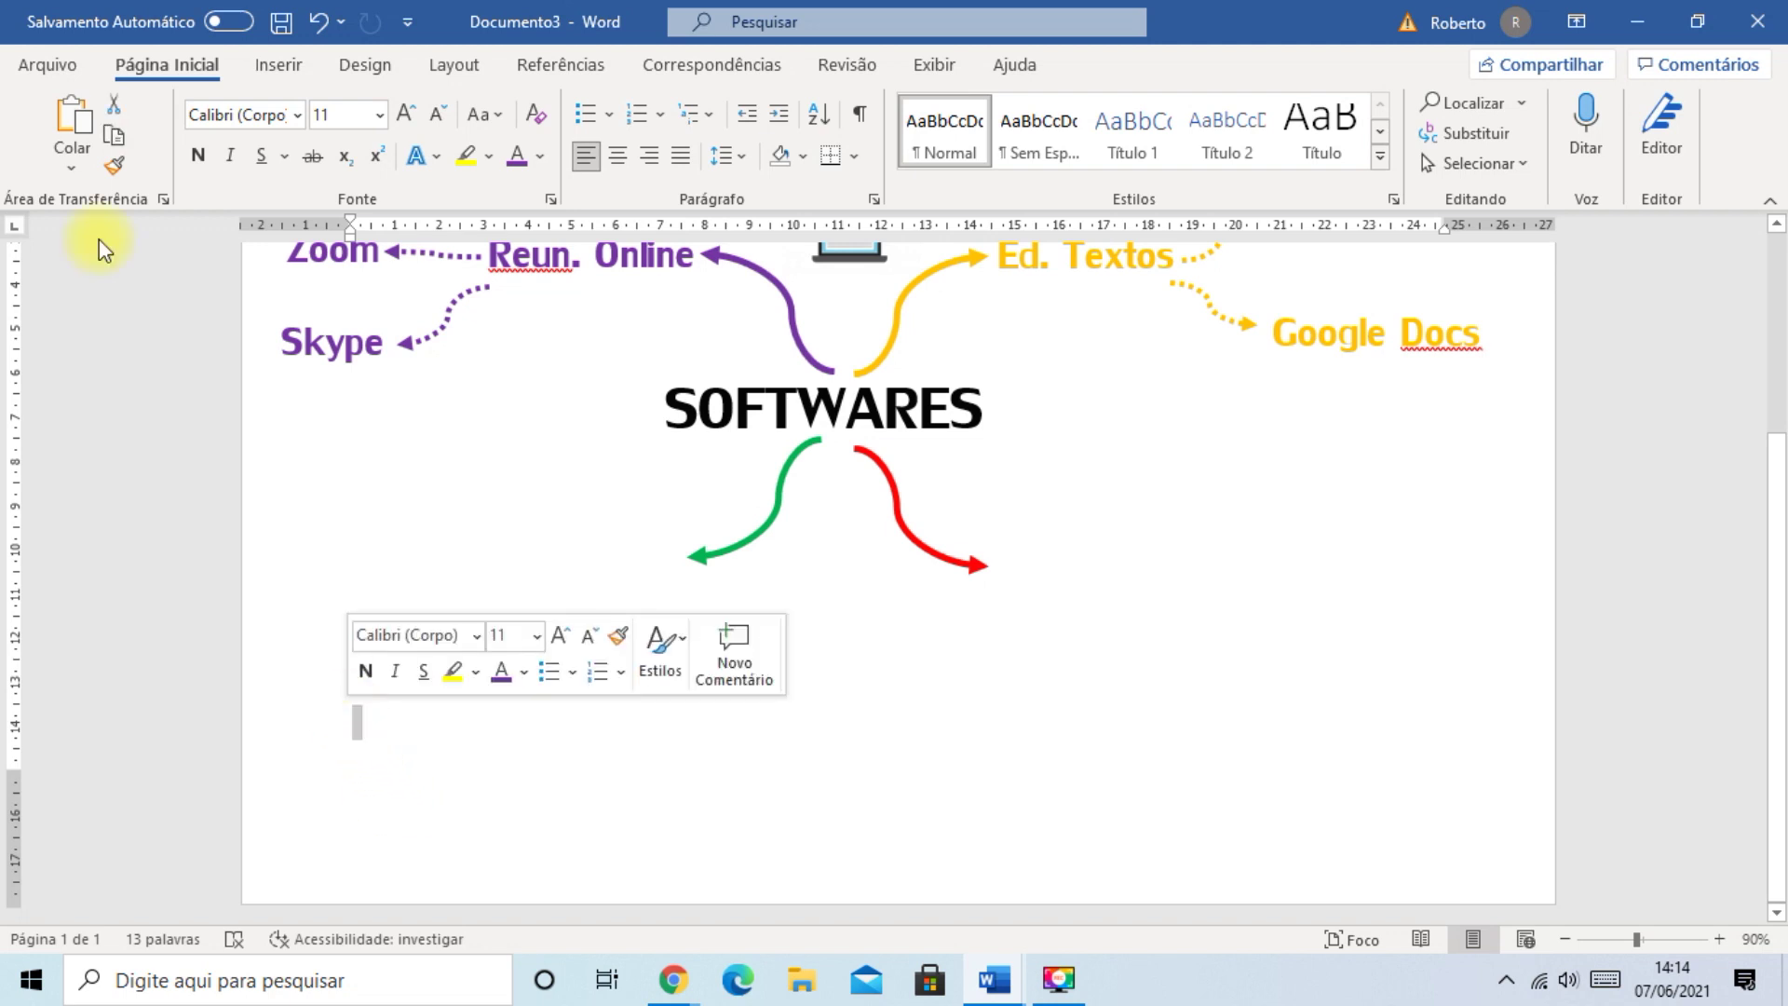
pyautogui.click(70, 119)
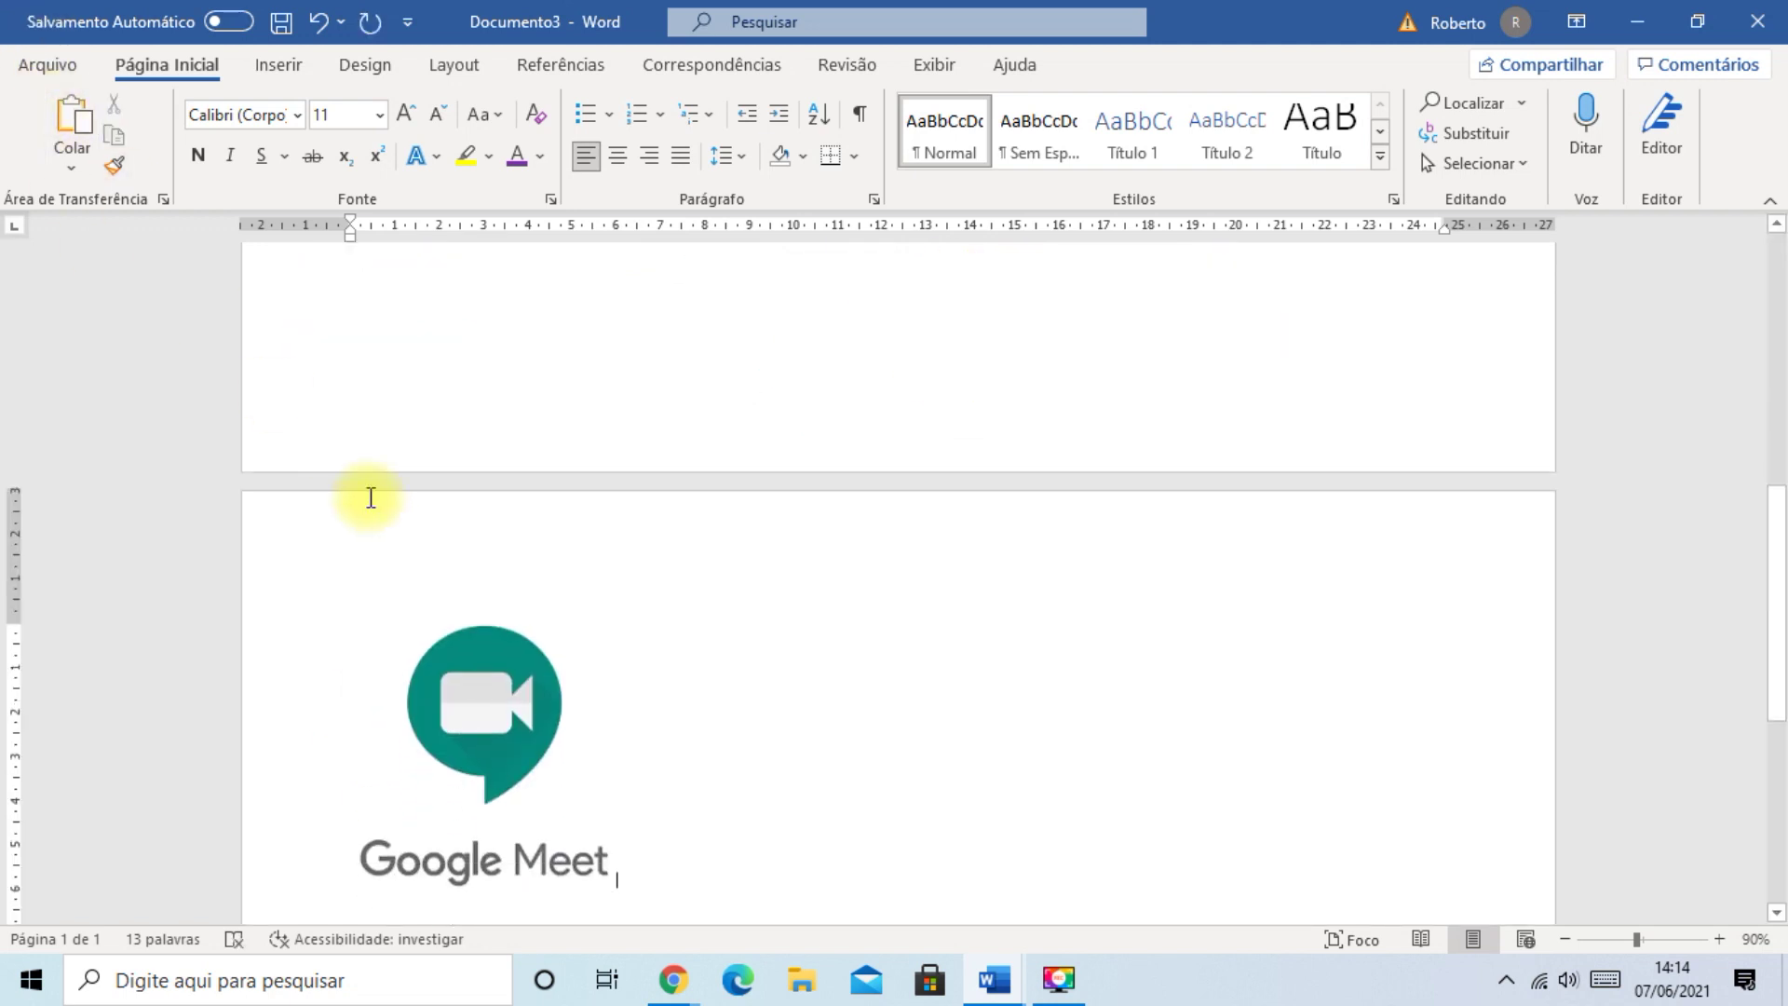
pyautogui.click(480, 696)
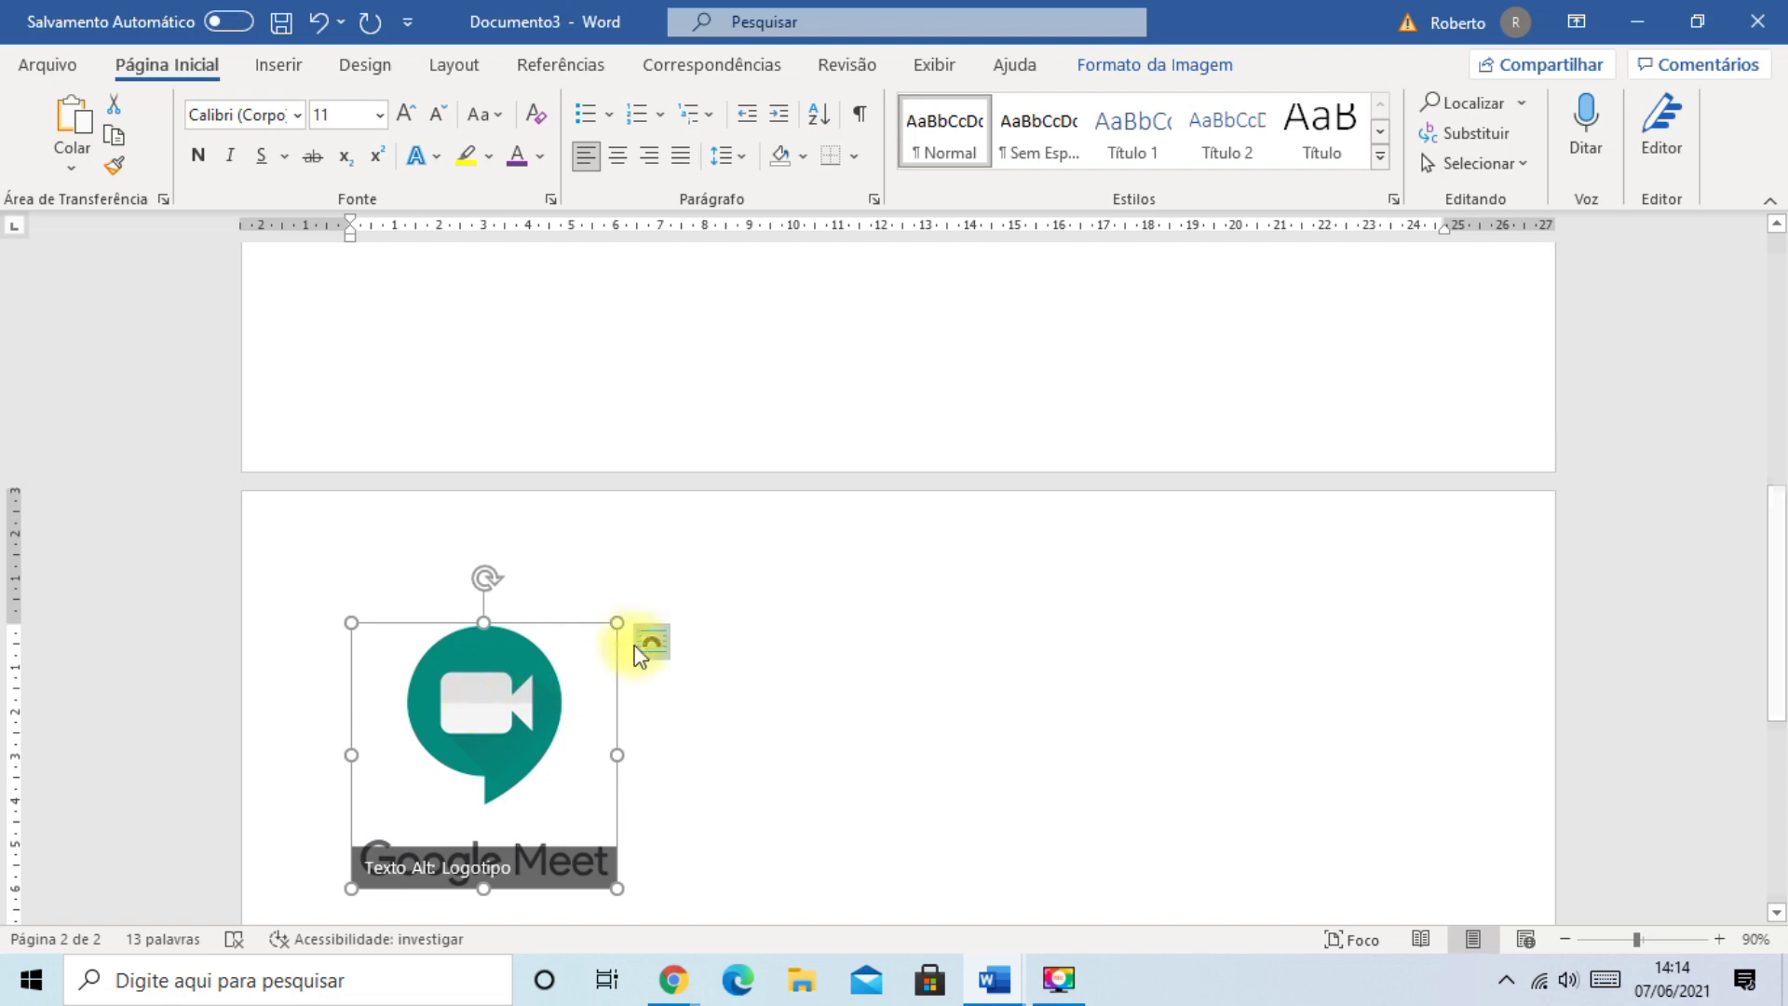
# - Shrink the Google Meet logo to about 3.63 cm square and set its text wrapping to Quadrado
pyautogui.moveTo(617, 622); pyautogui.dragTo(513, 752)
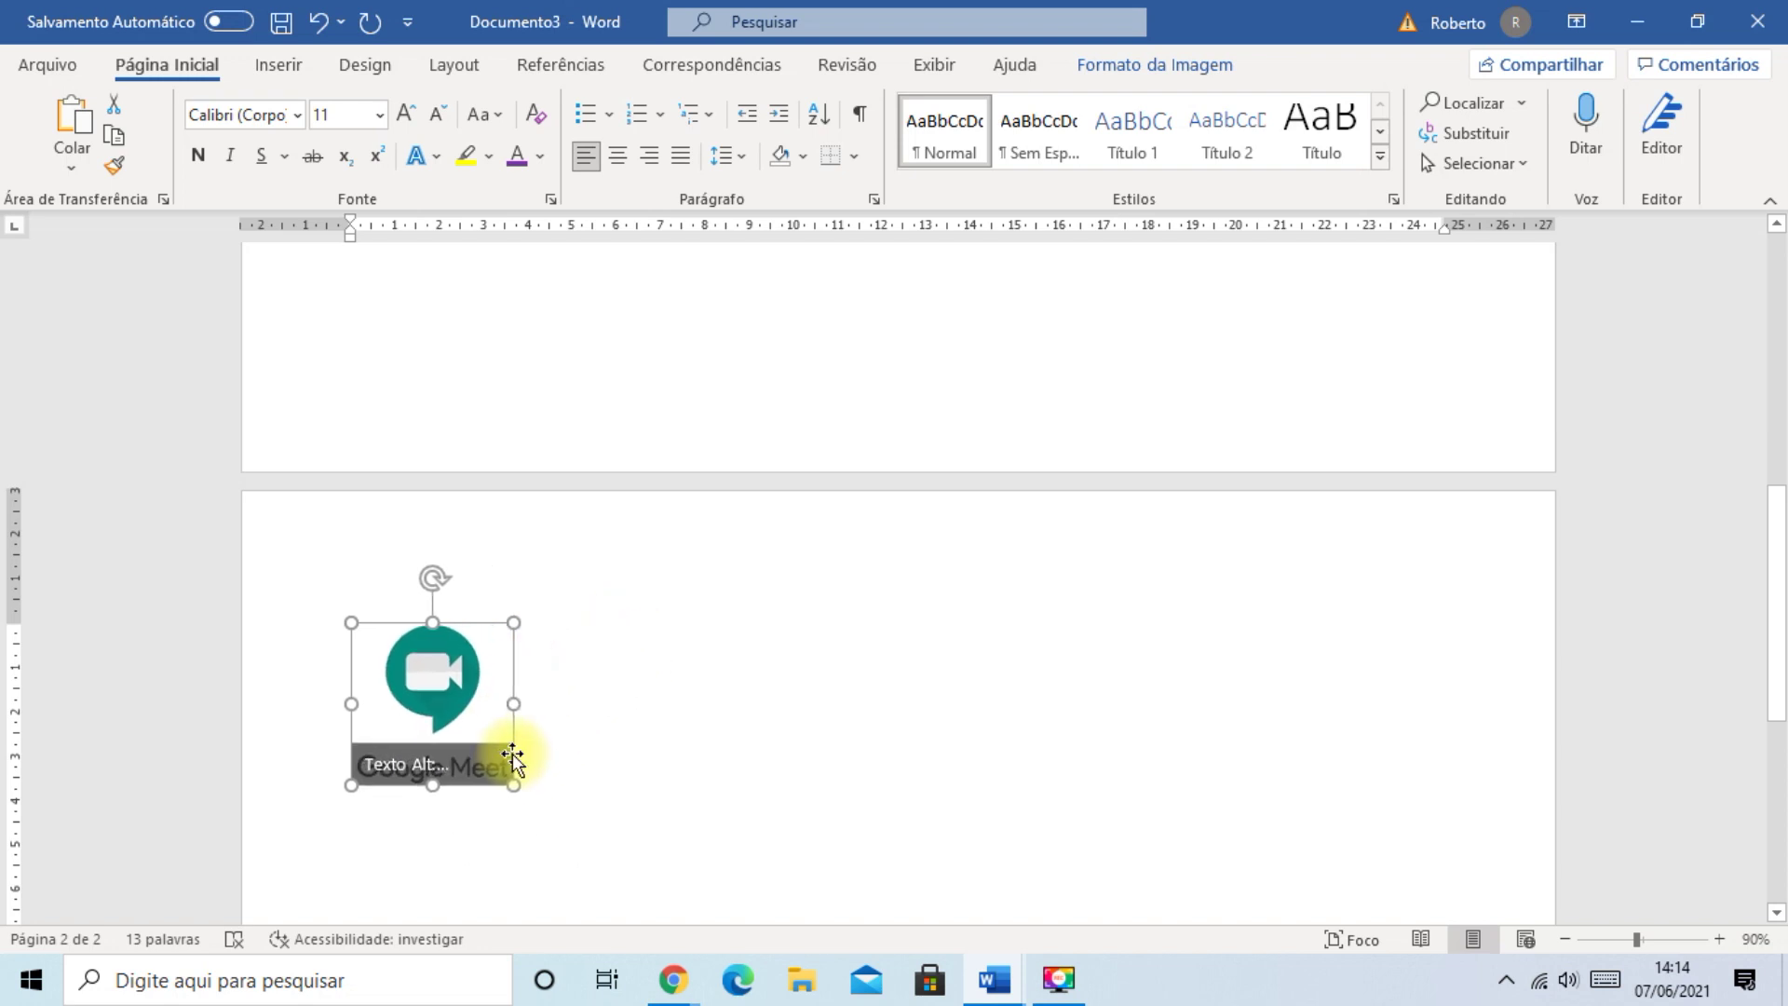
pyautogui.click(1172, 74)
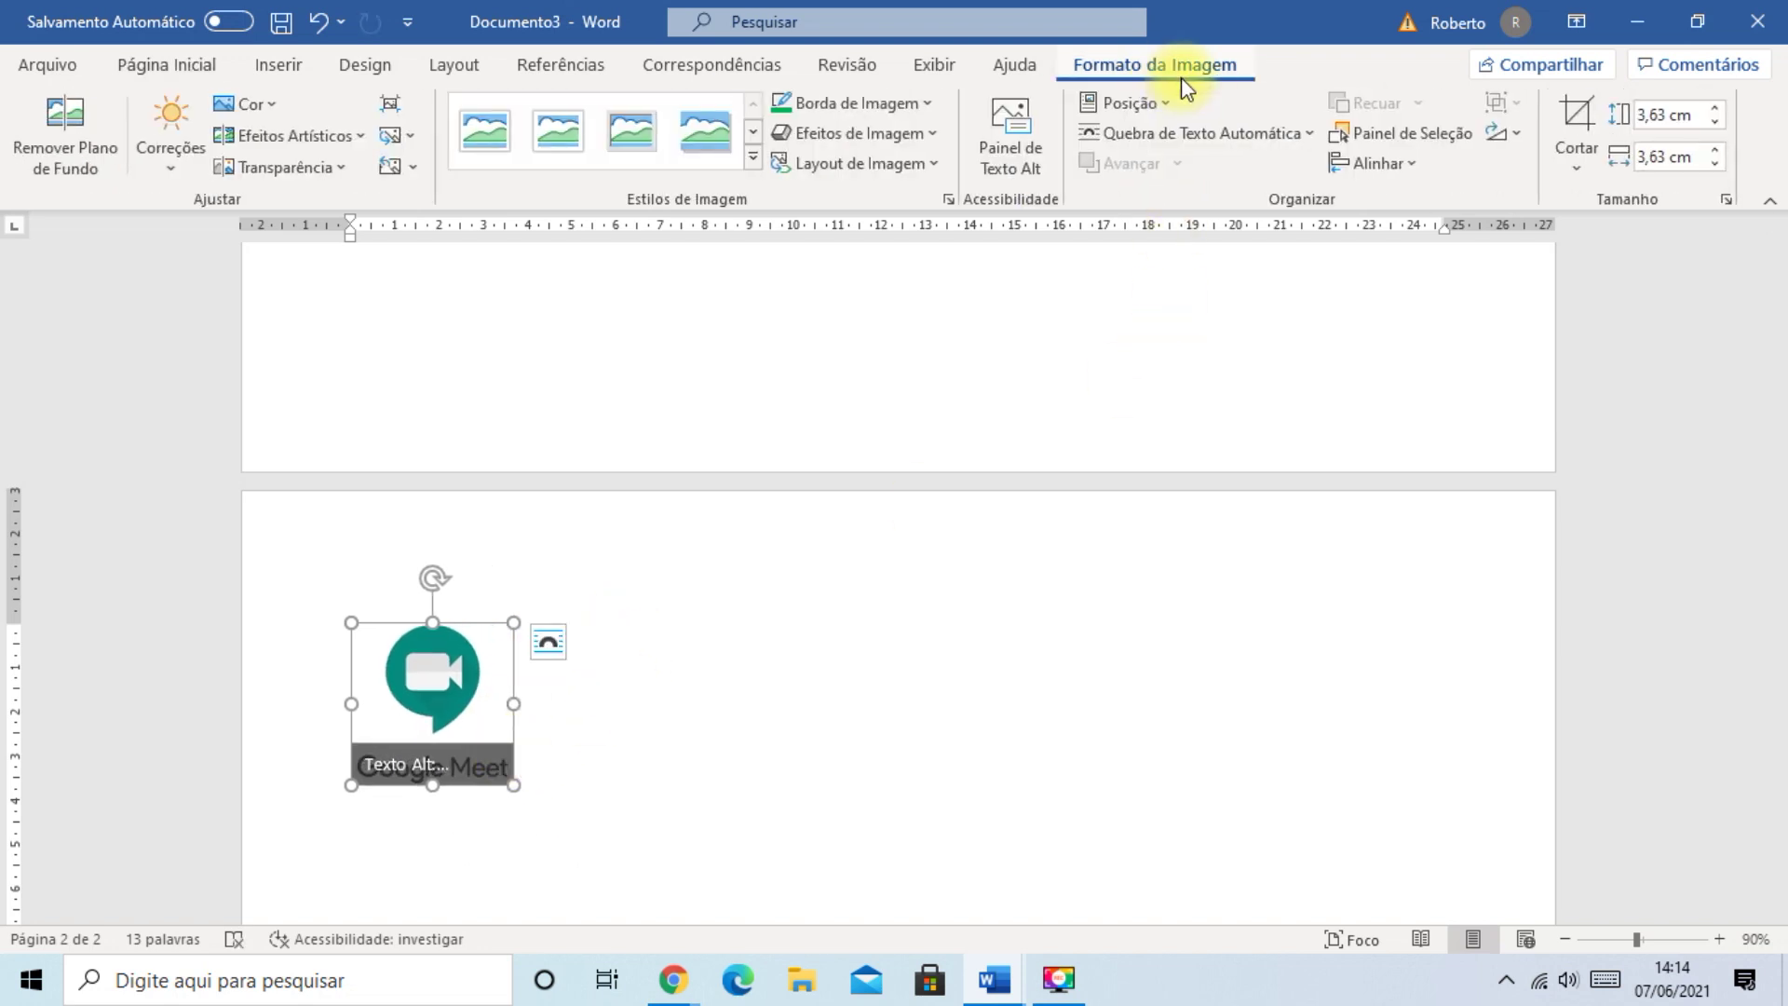
pyautogui.click(1161, 147)
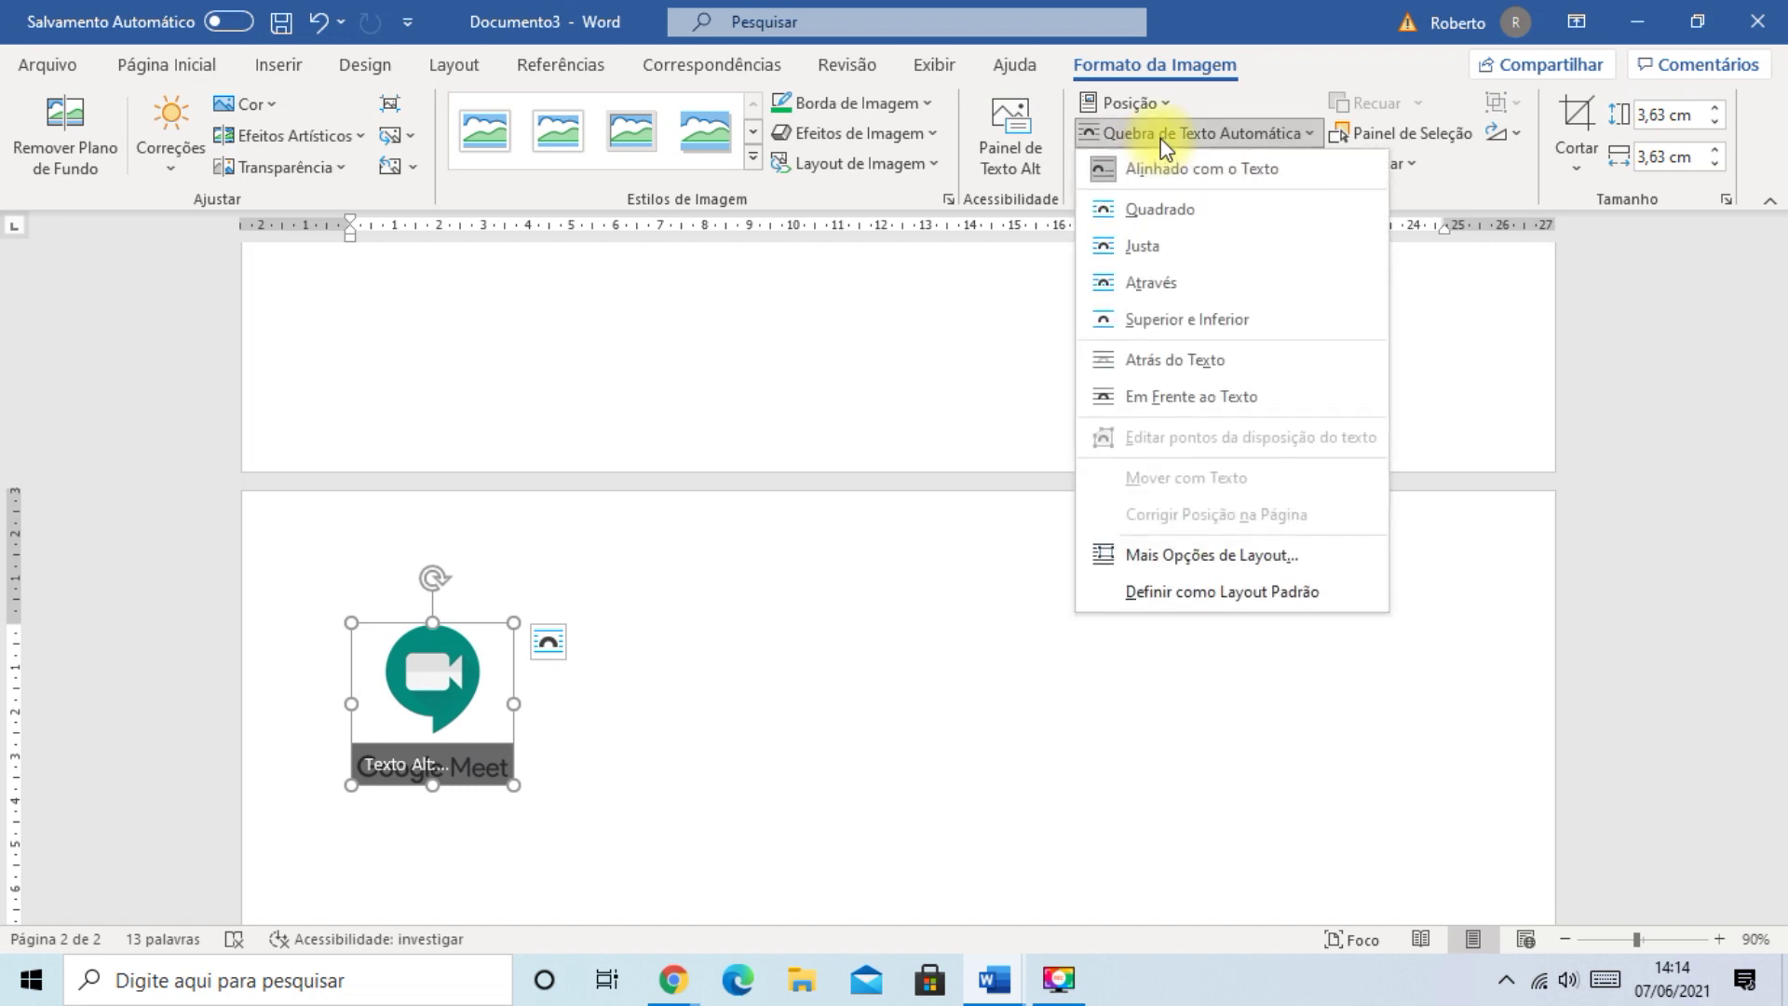
pyautogui.click(1136, 206)
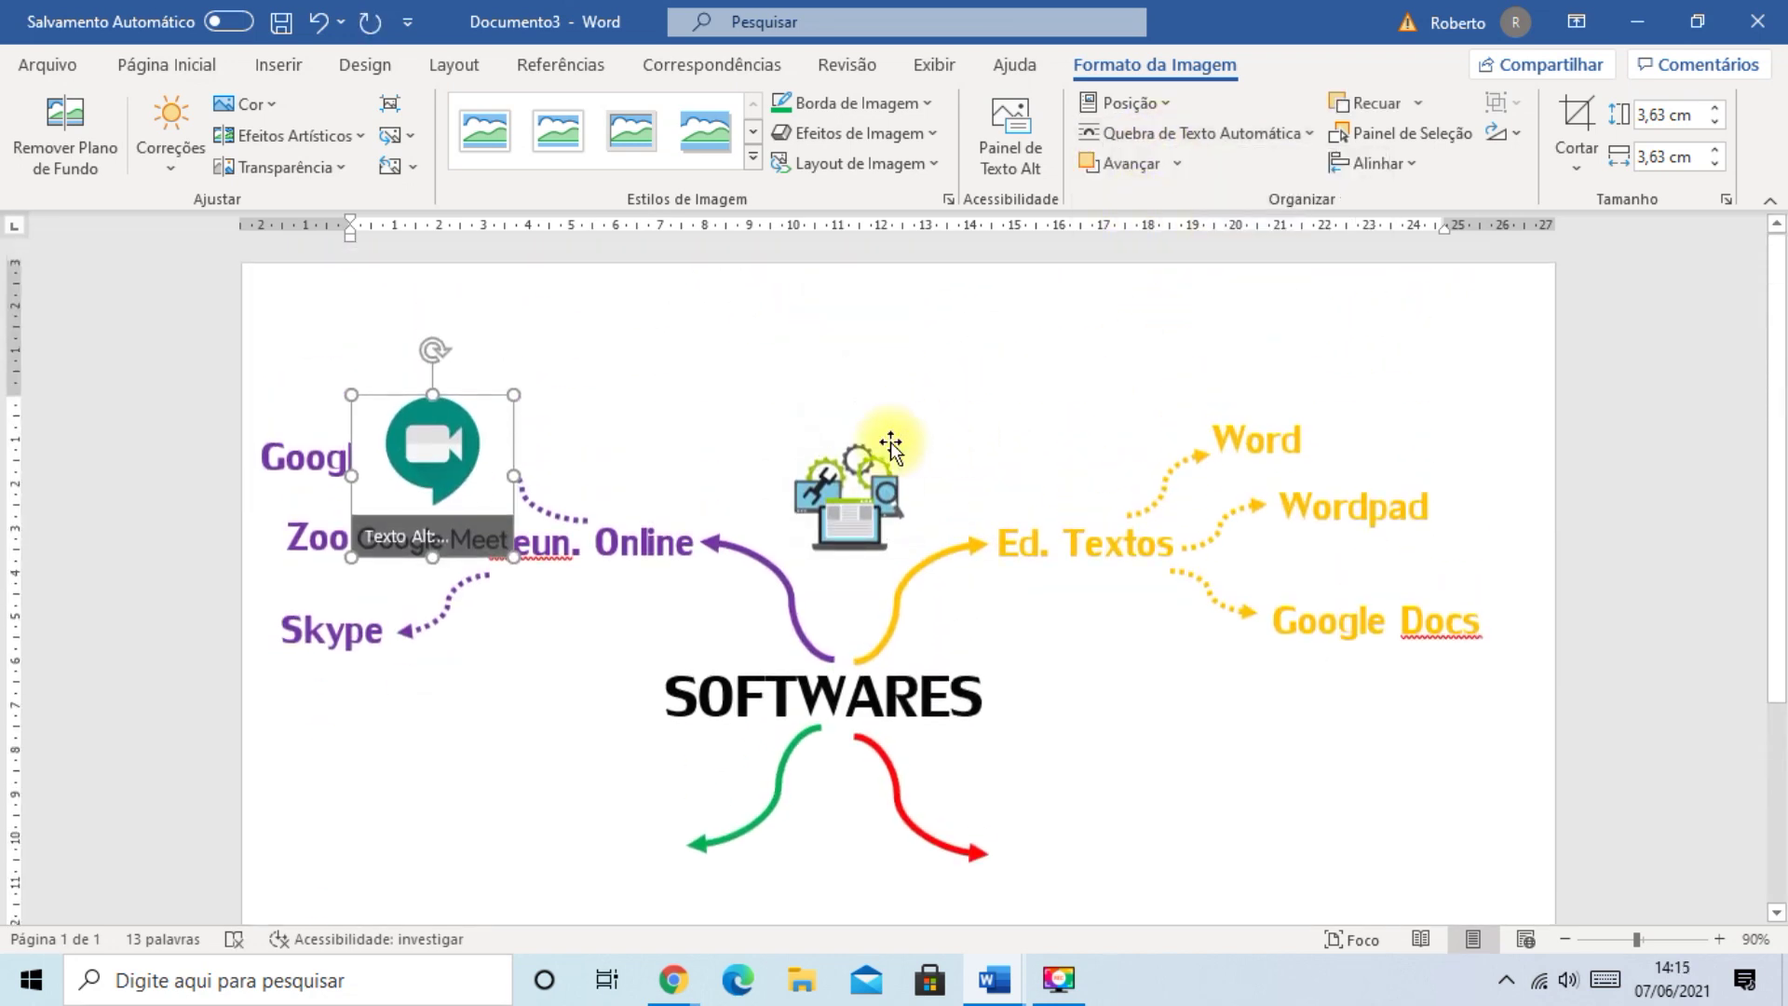
# - Move the Google Meet logo into the empty space below Reun. Online and crop off the name written underneath it
pyautogui.moveTo(507, 438); pyautogui.dragTo(710, 358)
pyautogui.moveTo(593, 590); pyautogui.dragTo(448, 794)
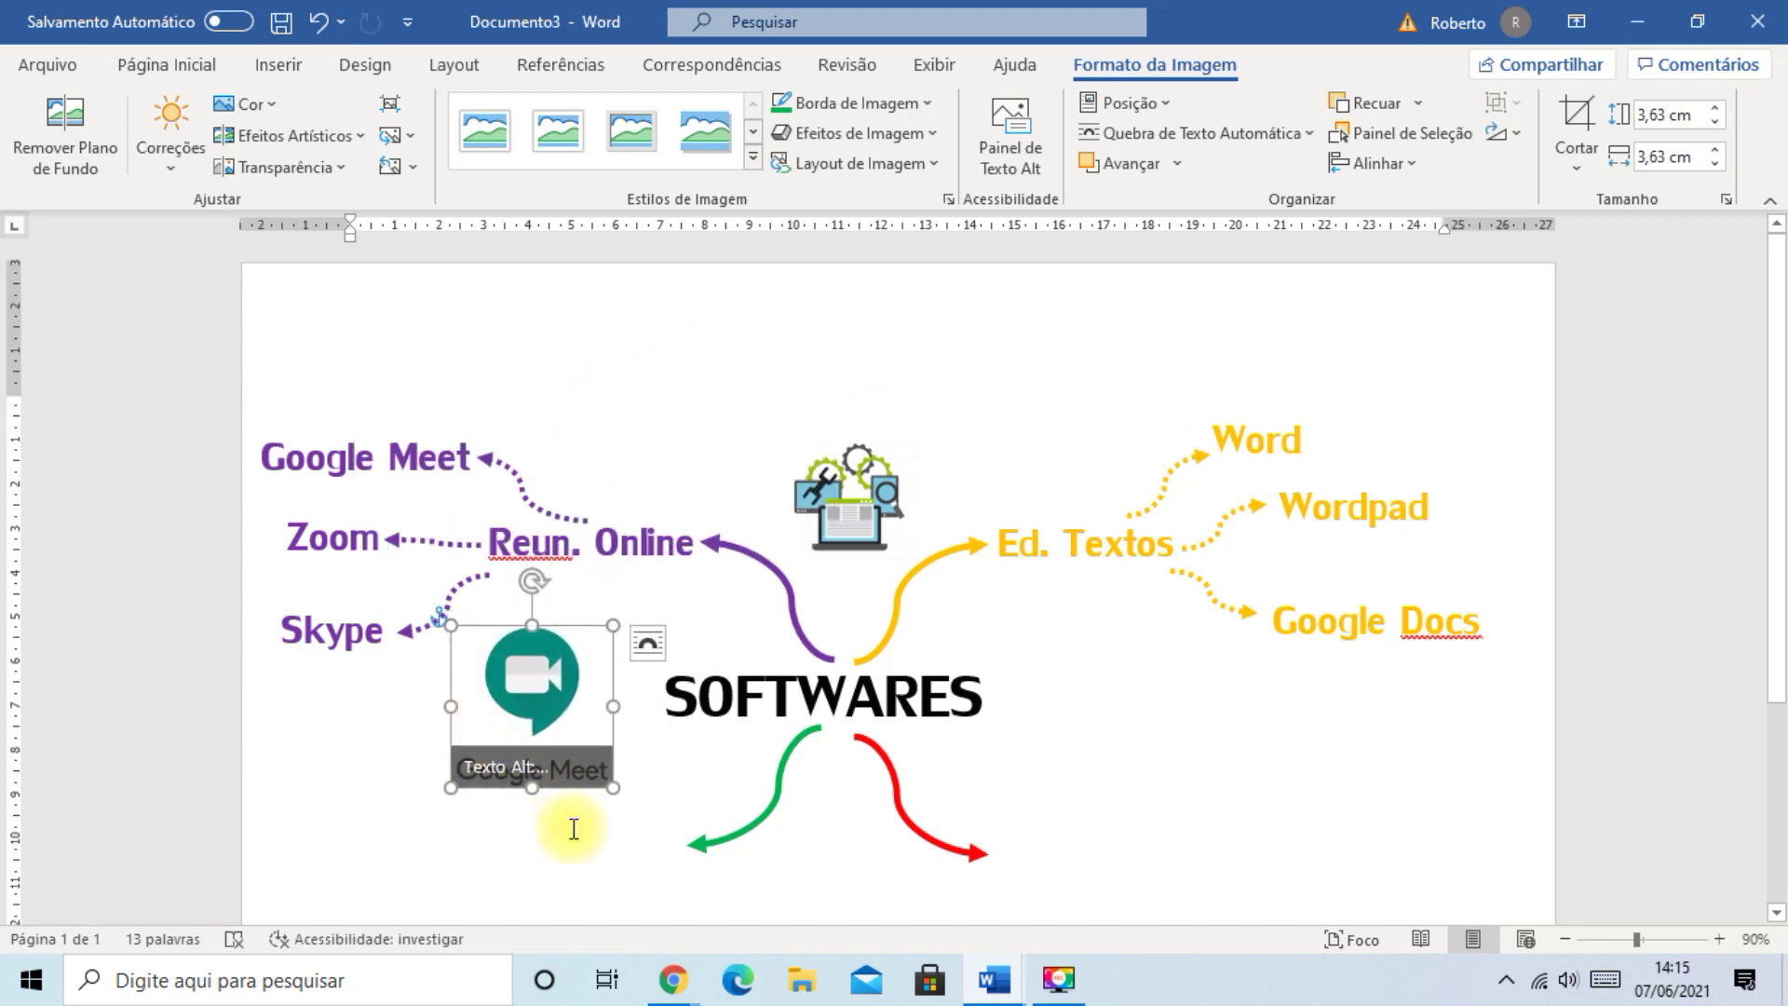
pyautogui.click(569, 828)
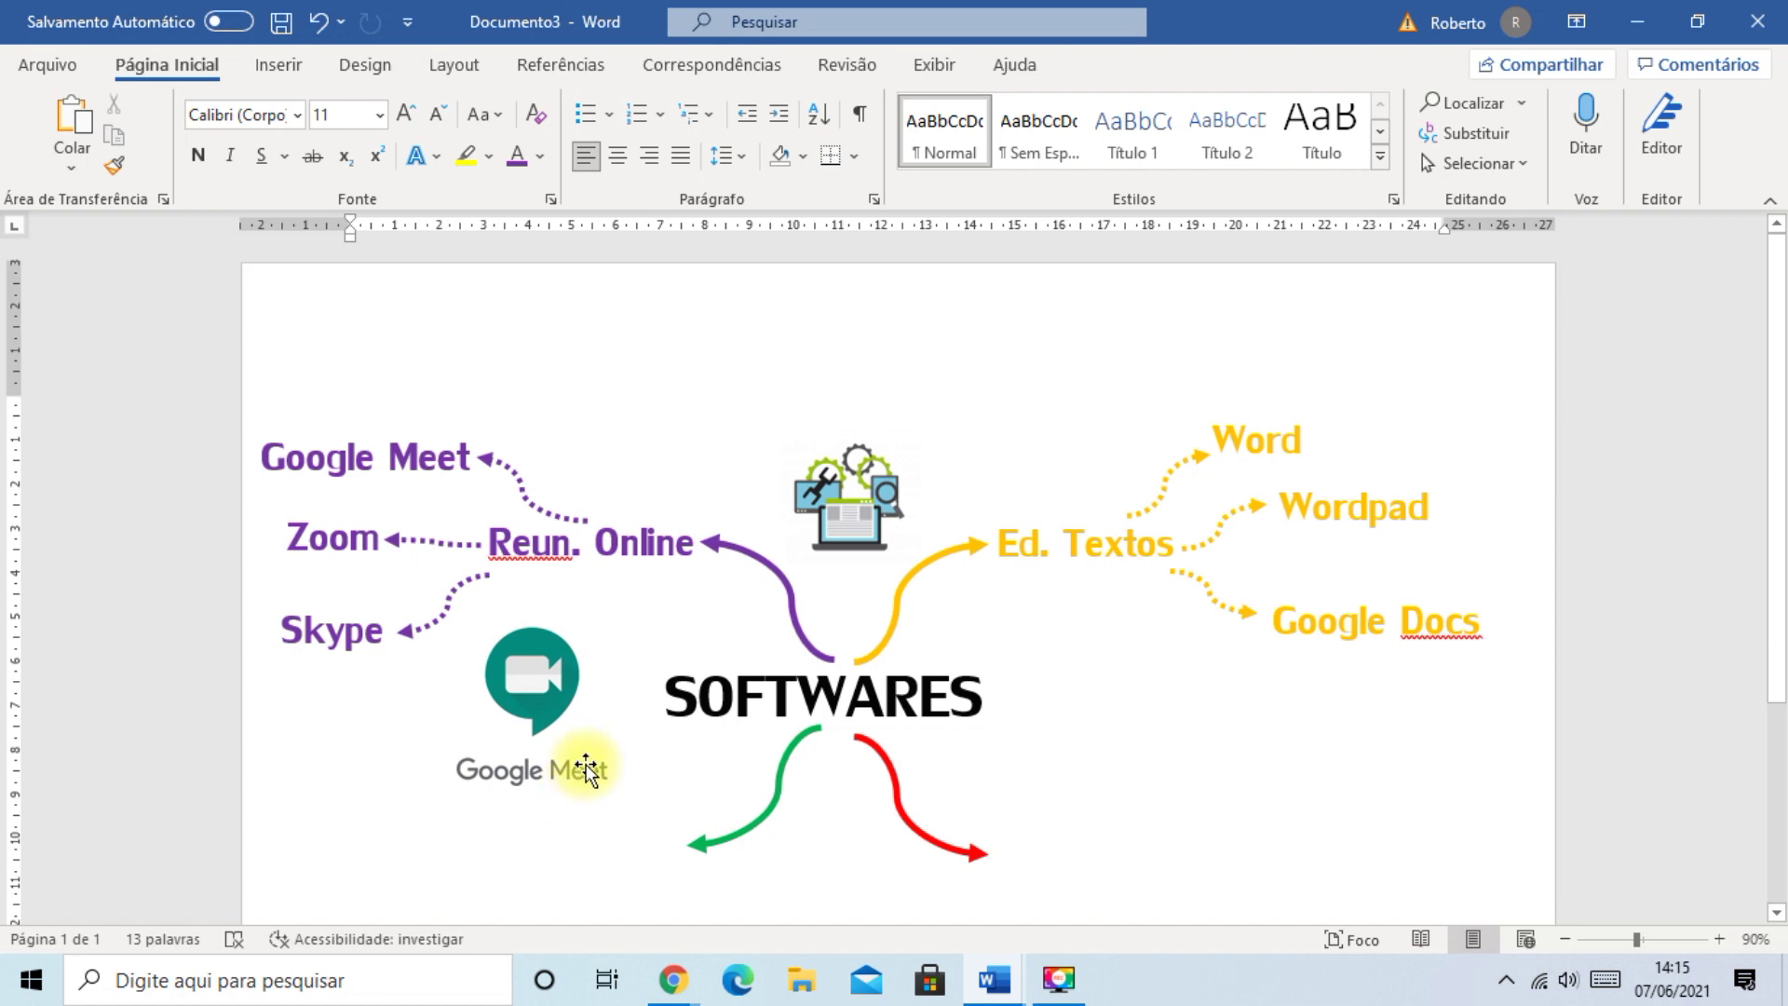
pyautogui.click(586, 769)
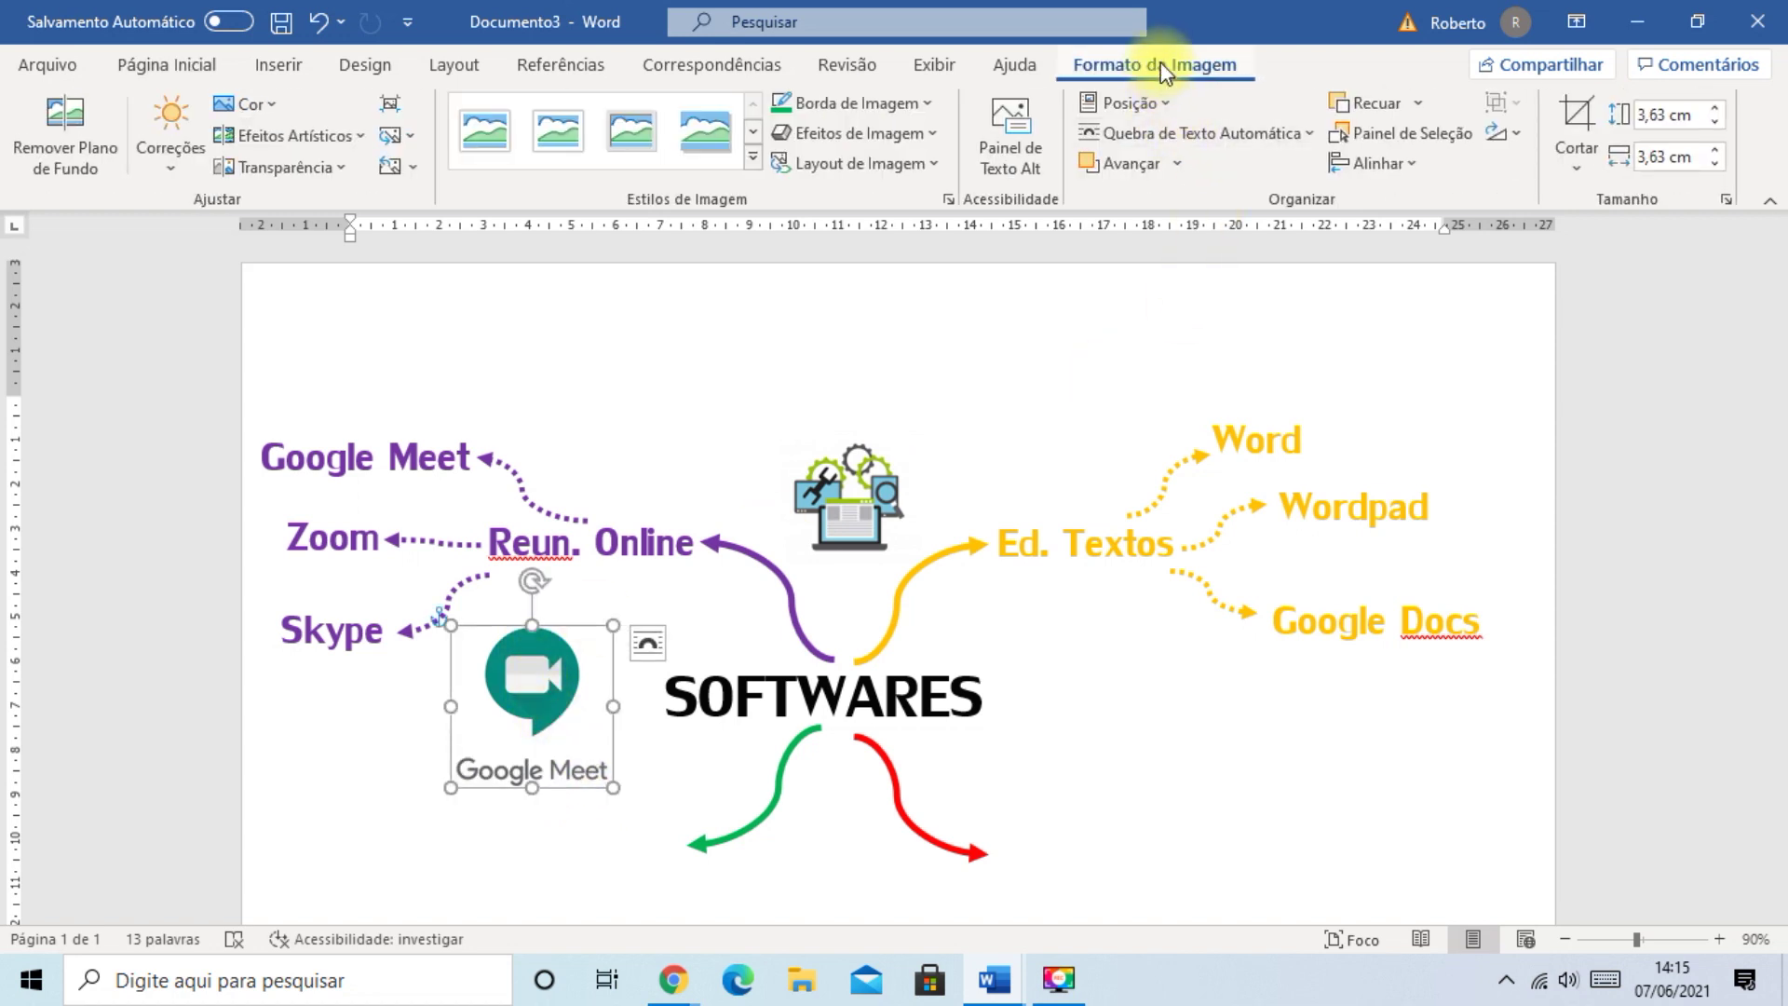
pyautogui.click(1577, 128)
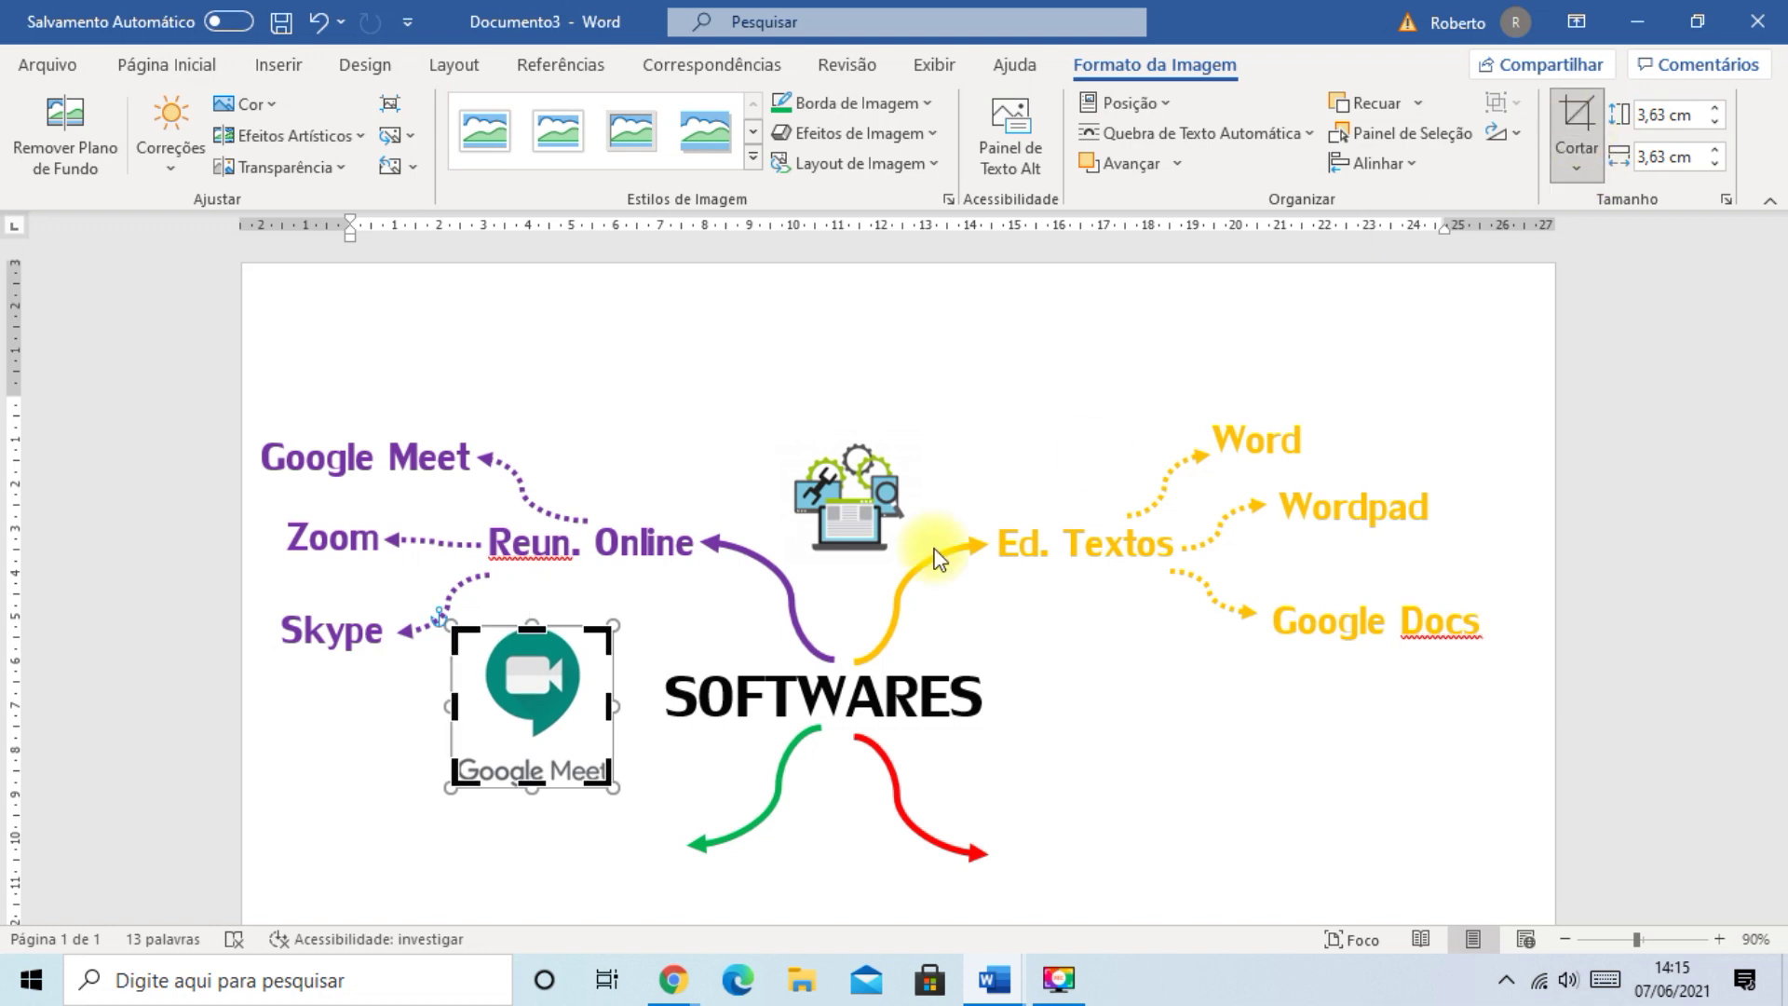
pyautogui.moveTo(526, 785); pyautogui.dragTo(527, 732)
pyautogui.click(1028, 848)
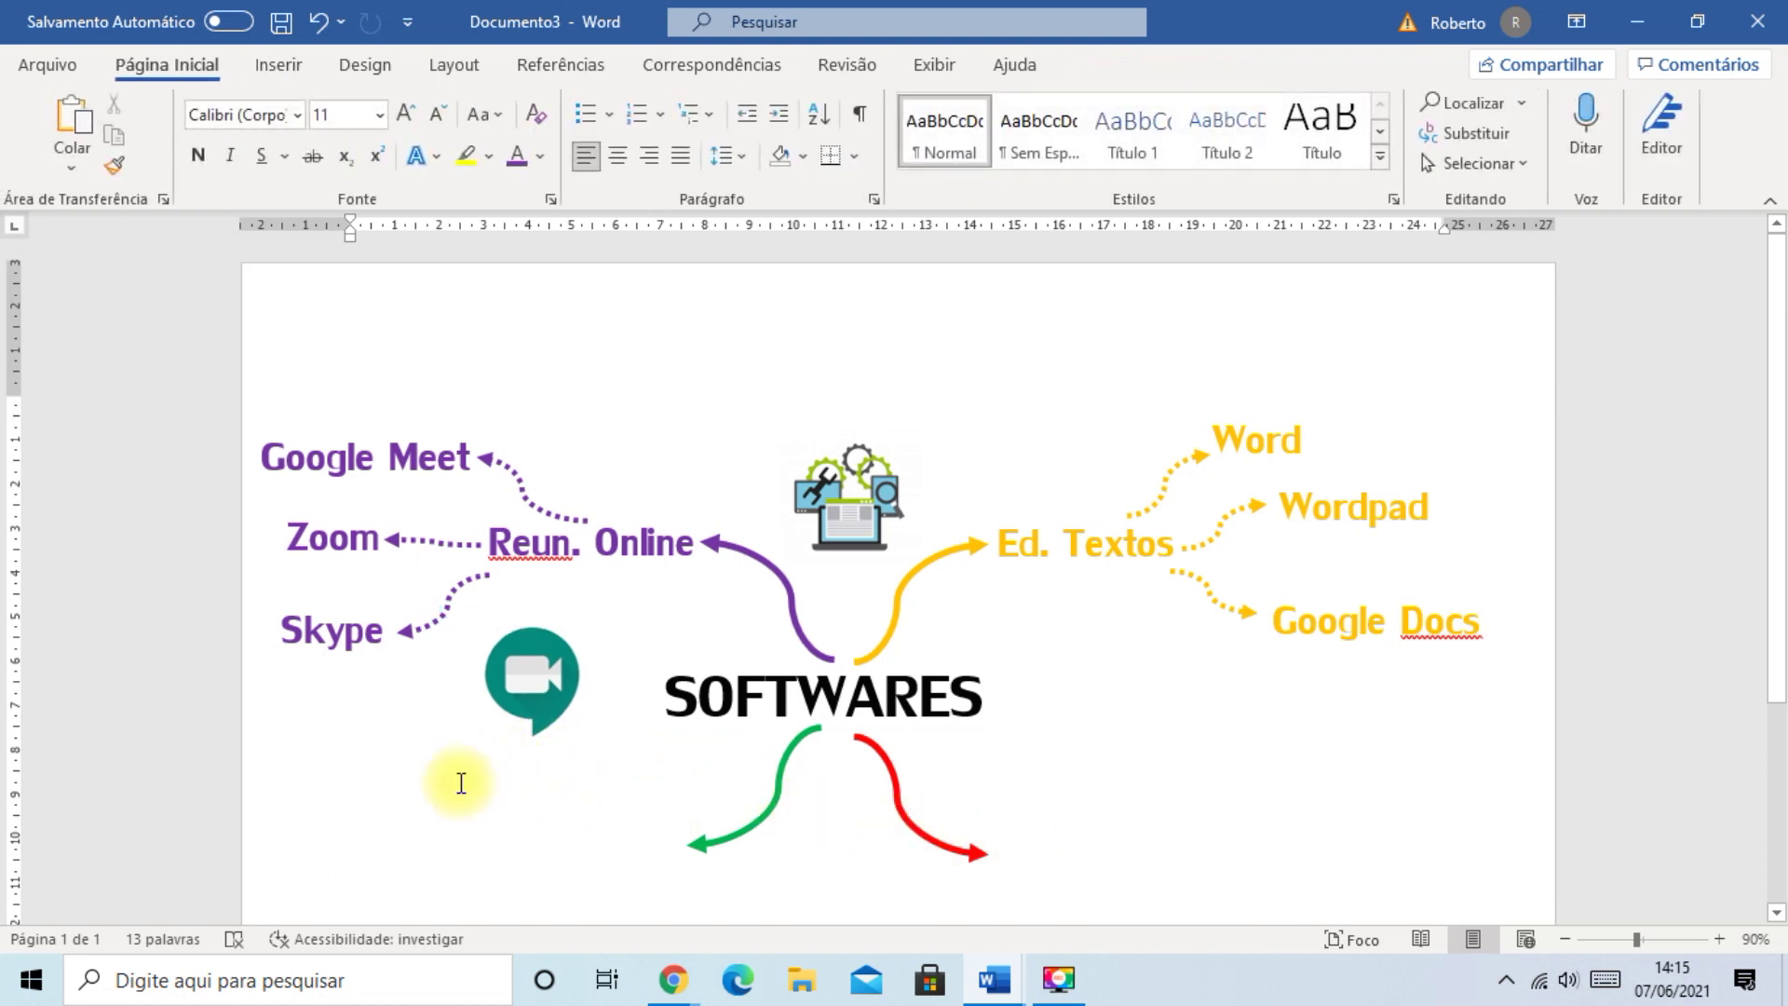
# - Move the cropped Google Meet logo above Reun. Online and make it smaller
pyautogui.click(529, 693)
pyautogui.moveTo(534, 690); pyautogui.dragTo(614, 424)
pyautogui.moveTo(695, 511); pyautogui.dragTo(619, 435)
# - Reduce the page's top margin and insert blank lines above the mind map to push it down
pyautogui.click(332, 332)
pyautogui.moveTo(20, 399); pyautogui.dragTo(58, 319)
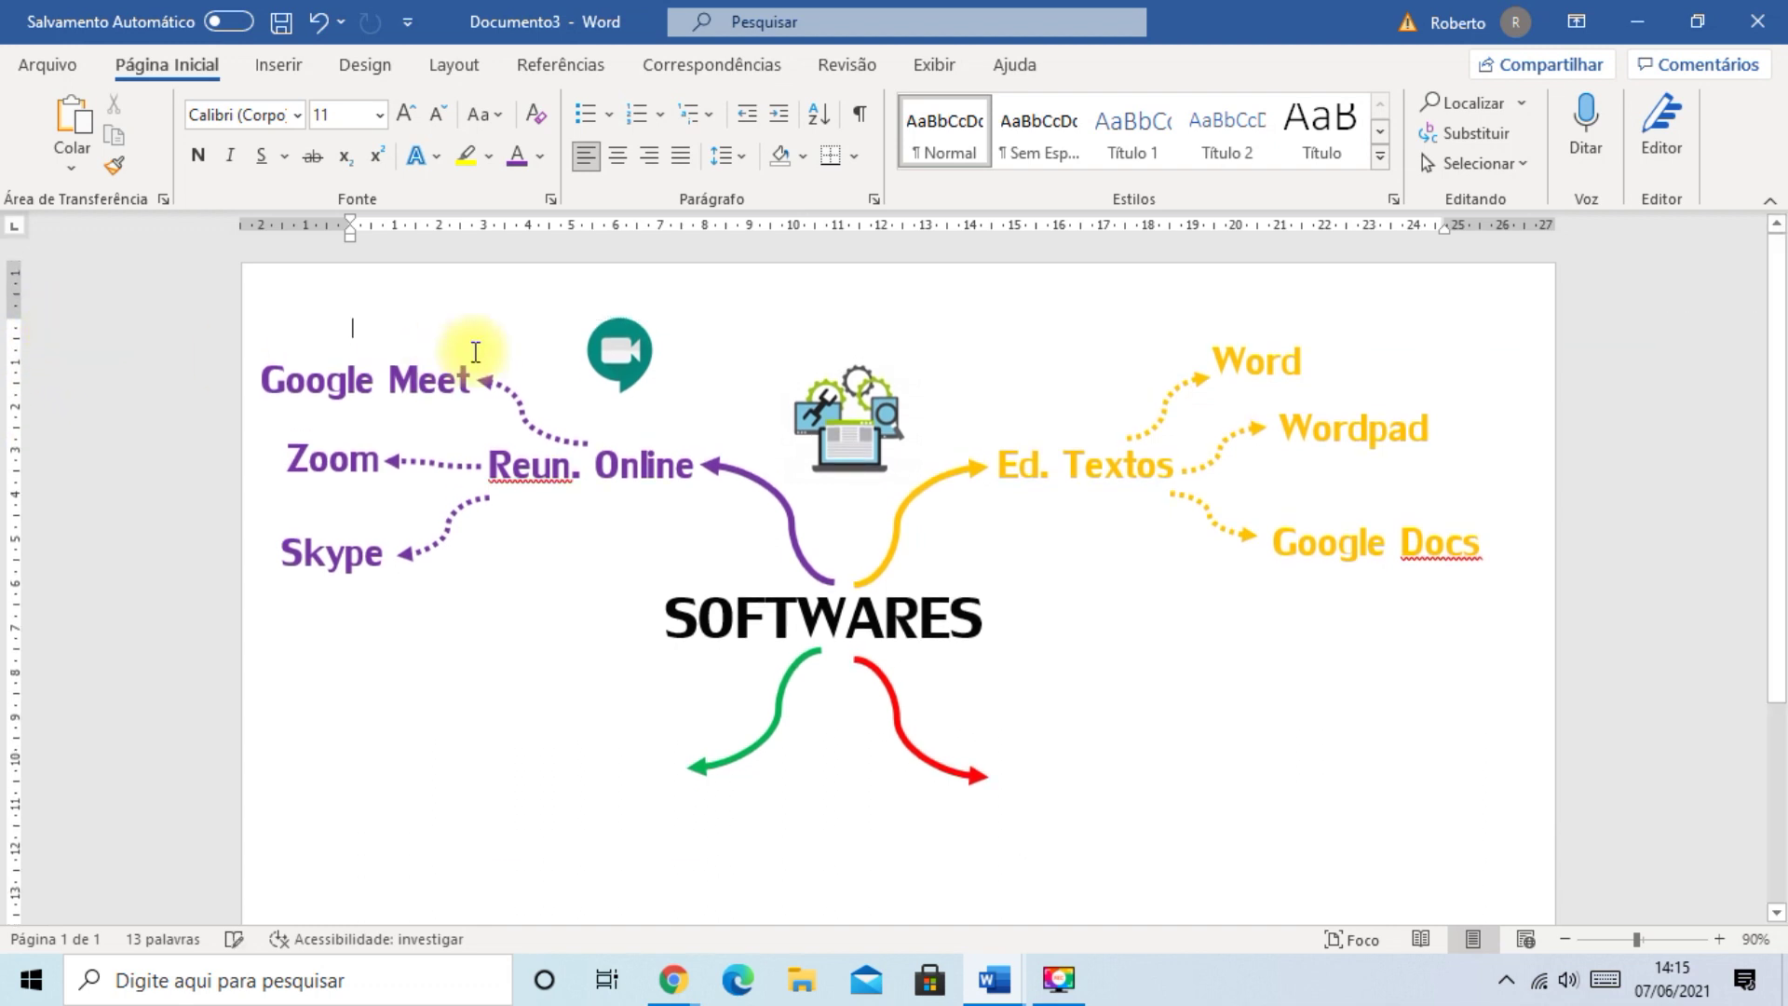
pyautogui.press('Return')
pyautogui.press('Return')
pyautogui.press('Return')
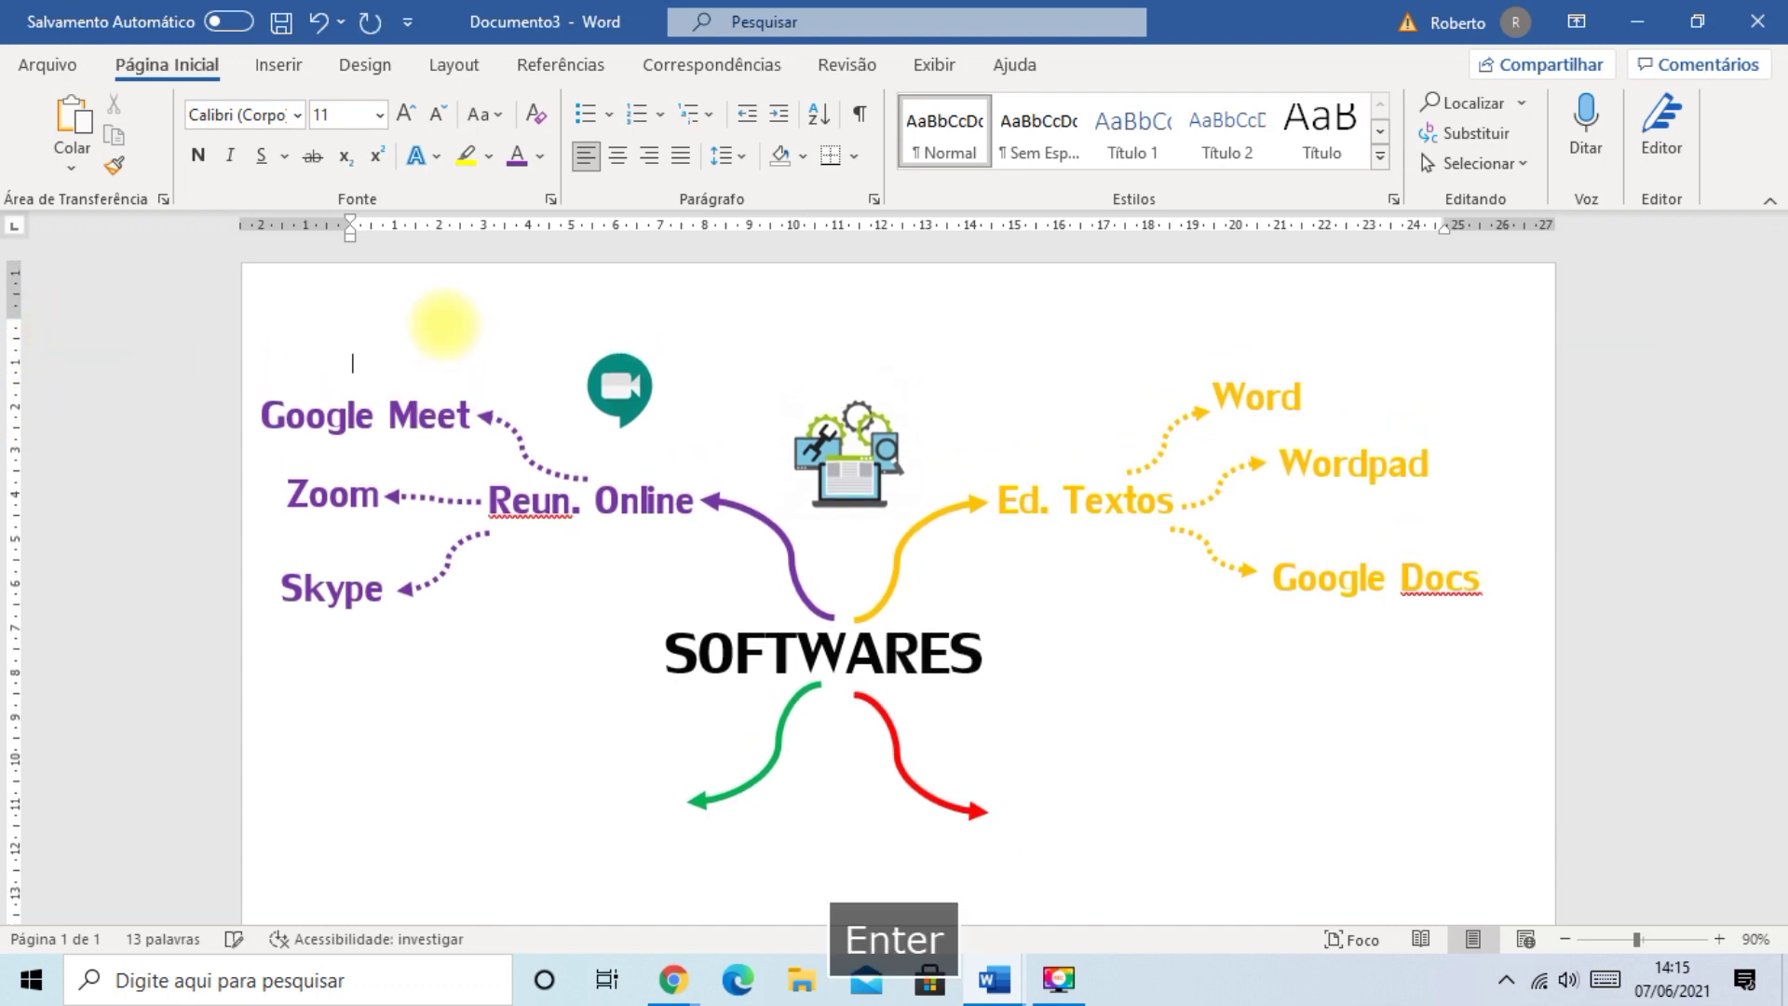
pyautogui.press('Return')
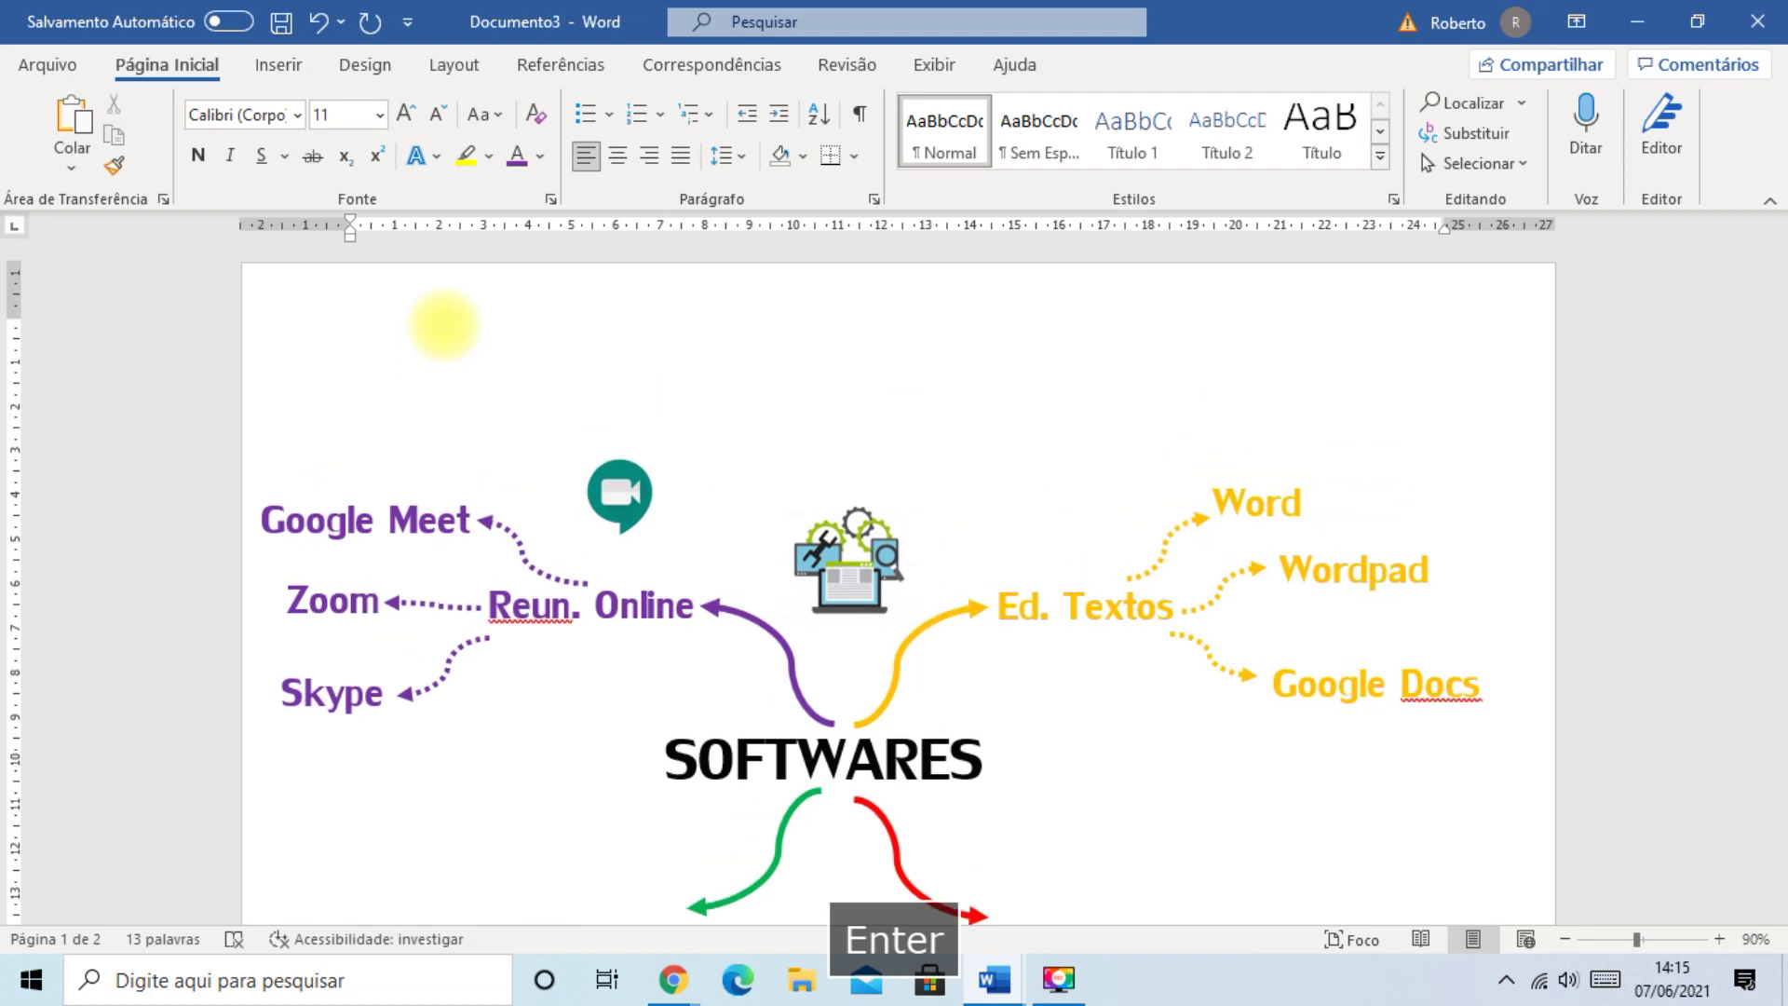
# - Place the Google Meet logo directly above the Google Meet label and deselect it
pyautogui.moveTo(619, 494); pyautogui.dragTo(350, 456)
pyautogui.click(562, 743)
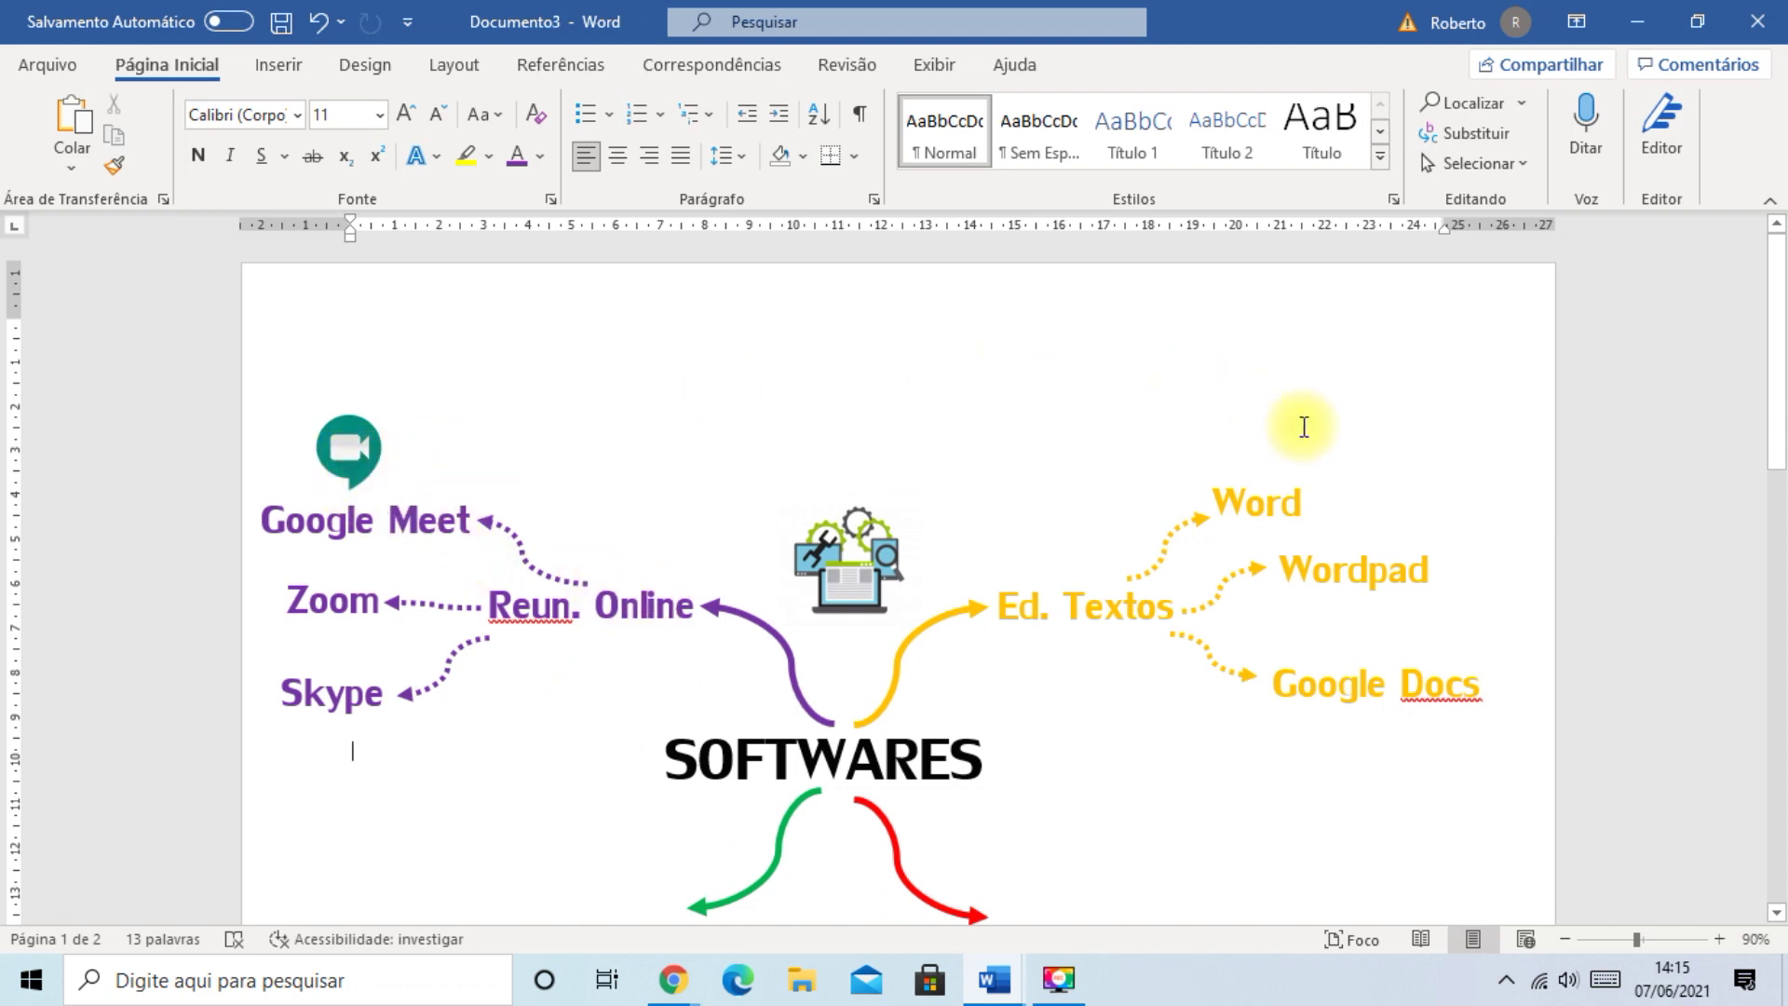
# - Switch to Chrome and search Google Images for "microsfot word"
pyautogui.moveTo(686, 990)
pyautogui.click(764, 875)
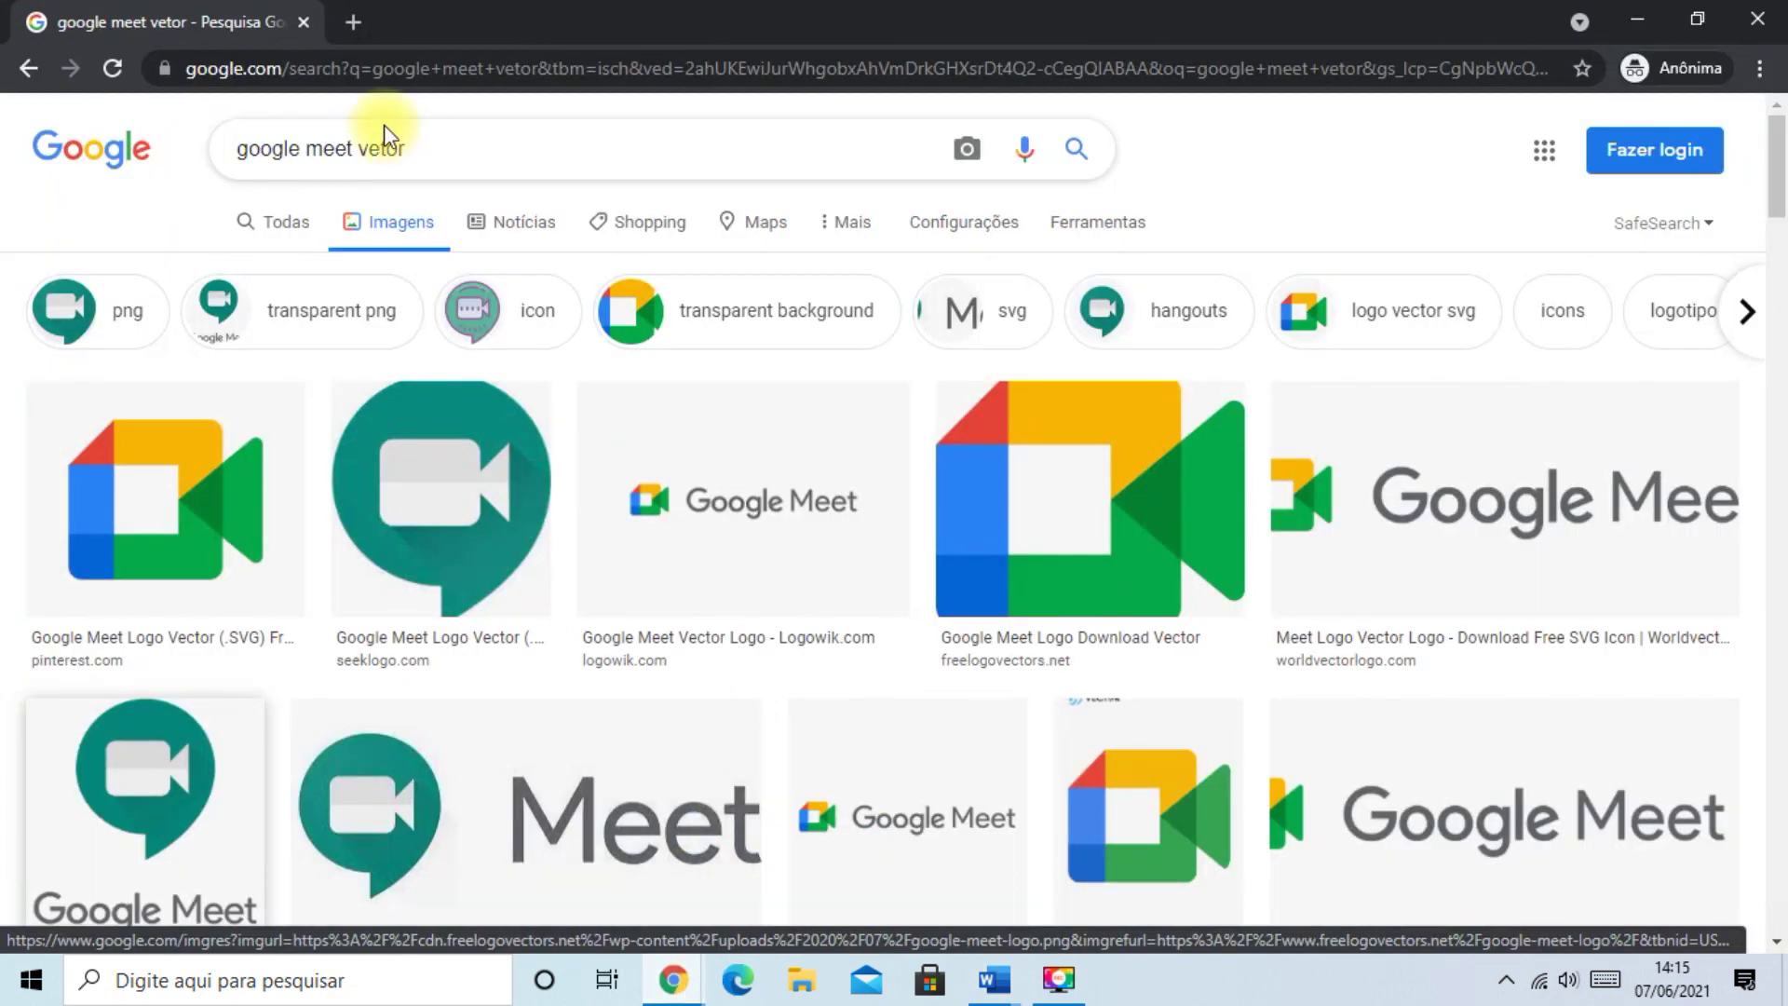
pyautogui.moveTo(451, 142); pyautogui.dragTo(26, 137)
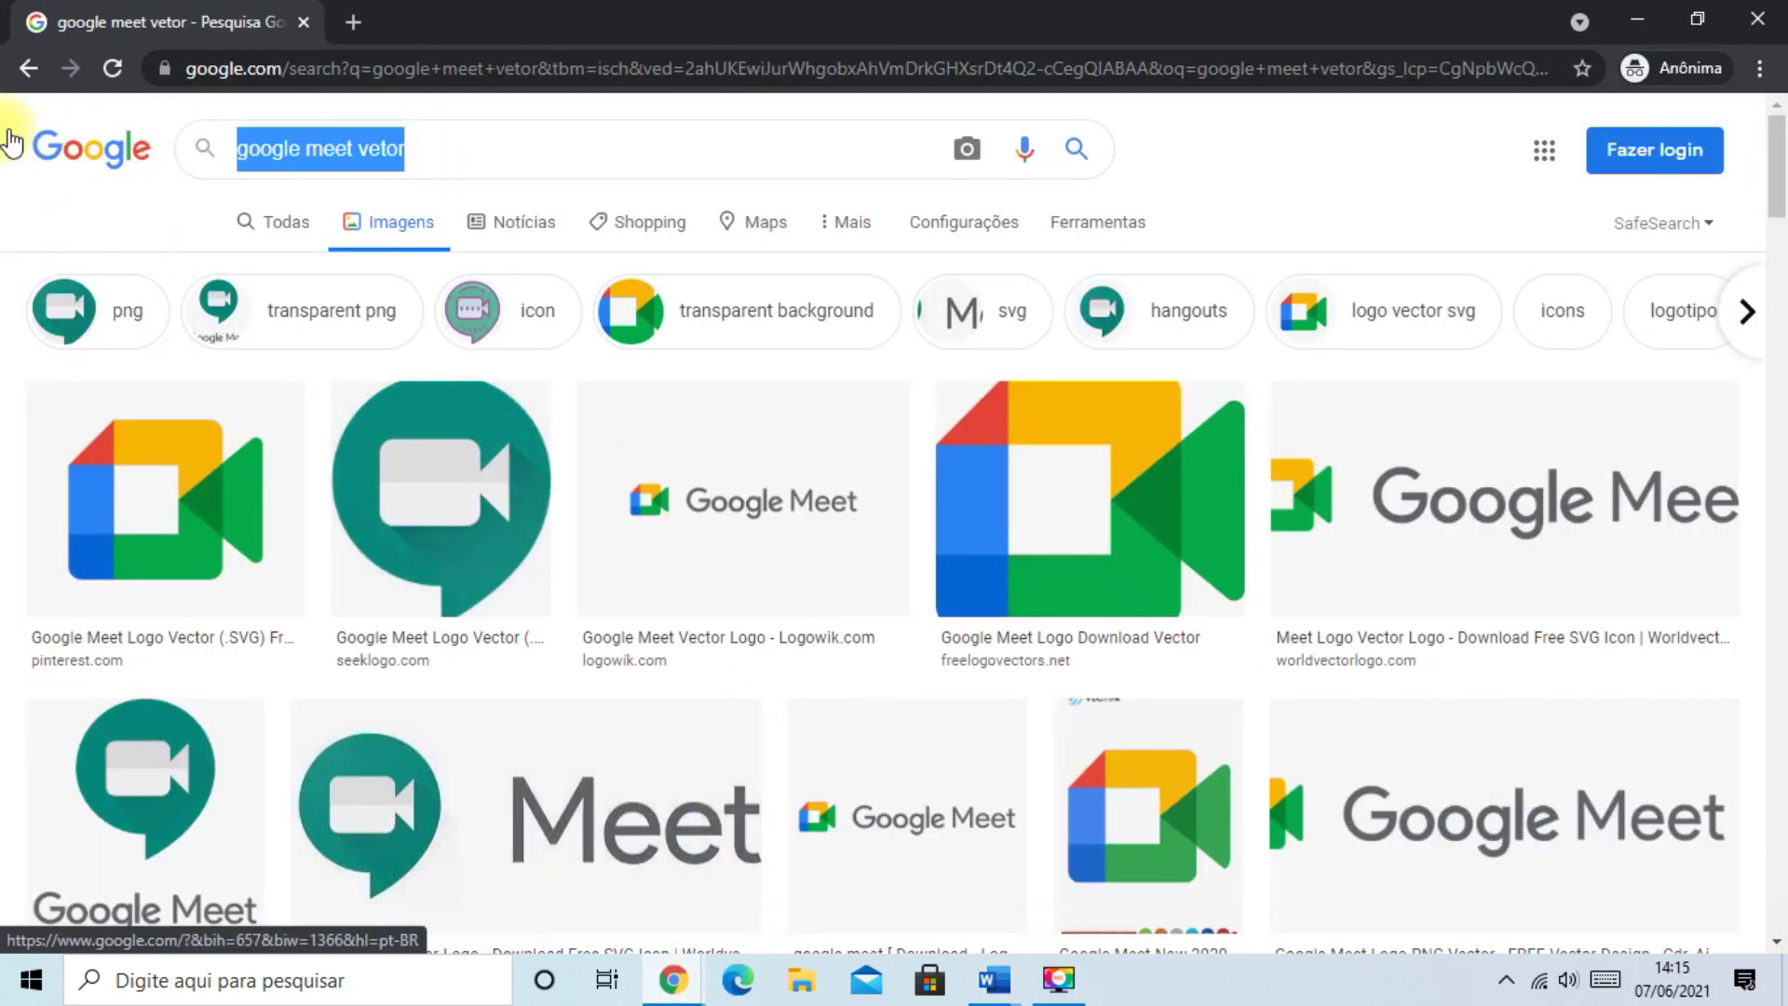
pyautogui.write('microsfot word')
pyautogui.press('Return')
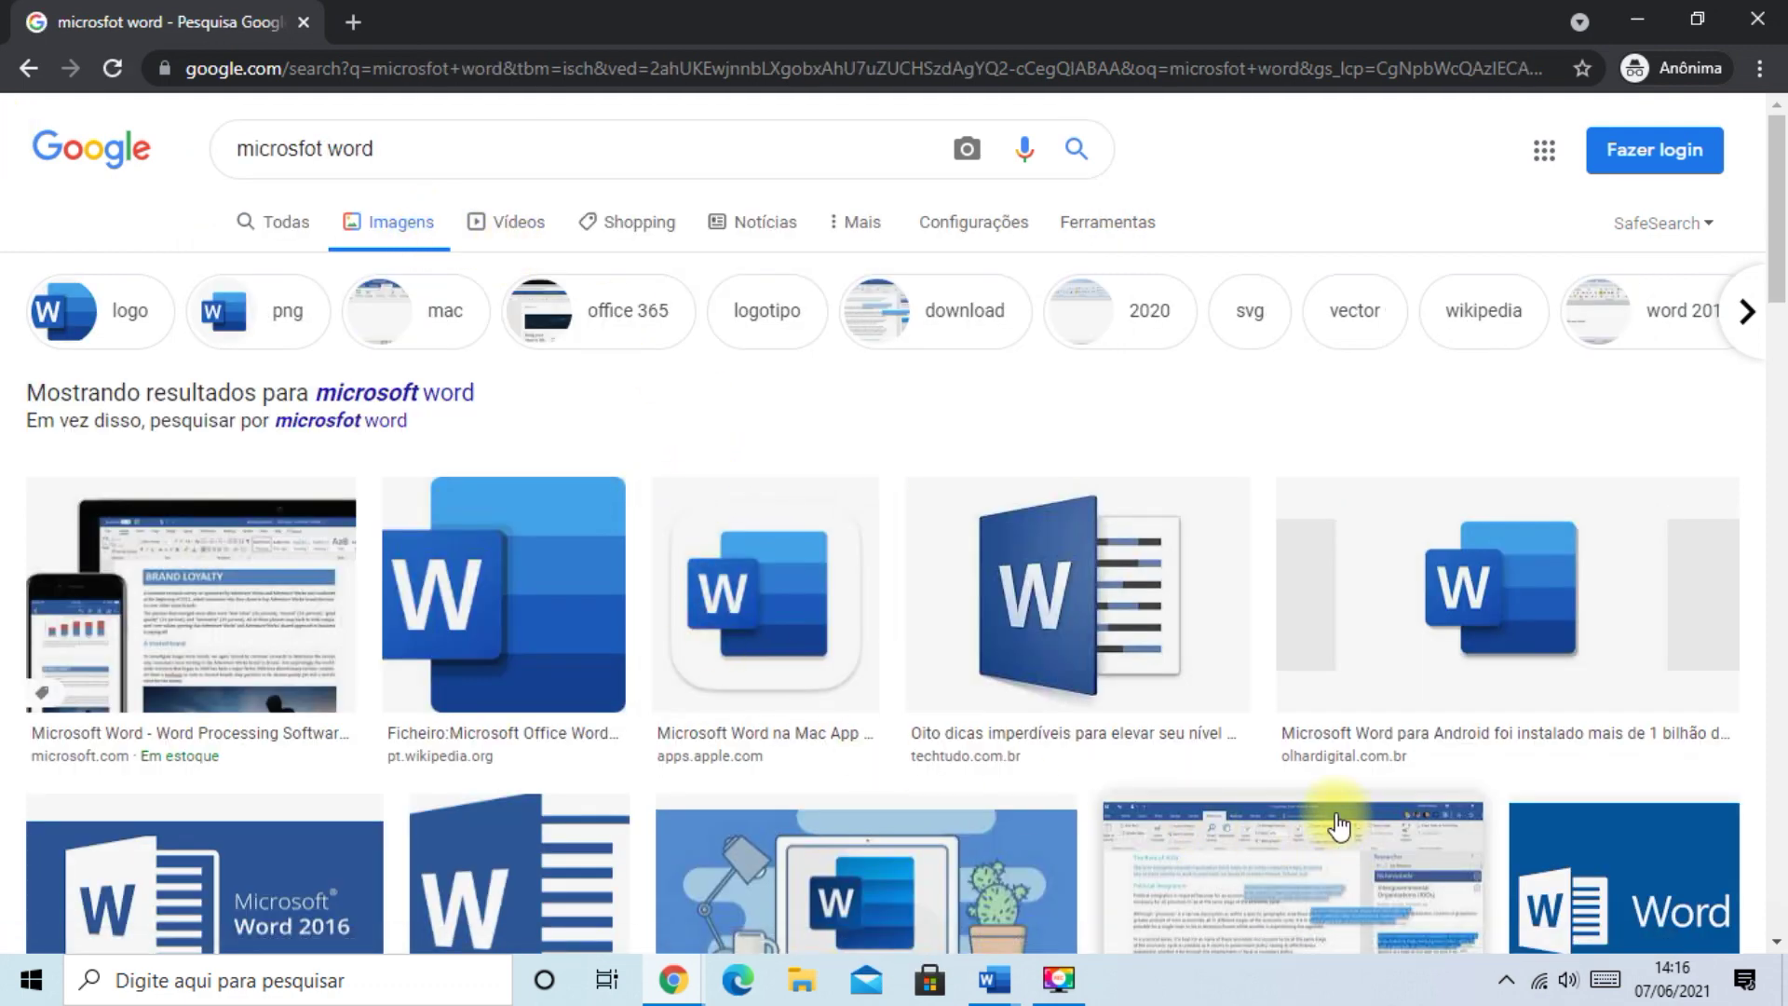
# - Look through the image results and copy the square blue Word logo titled "Word – Exercícios resolvidos"
pyautogui.scroll(-8, 932, 736)
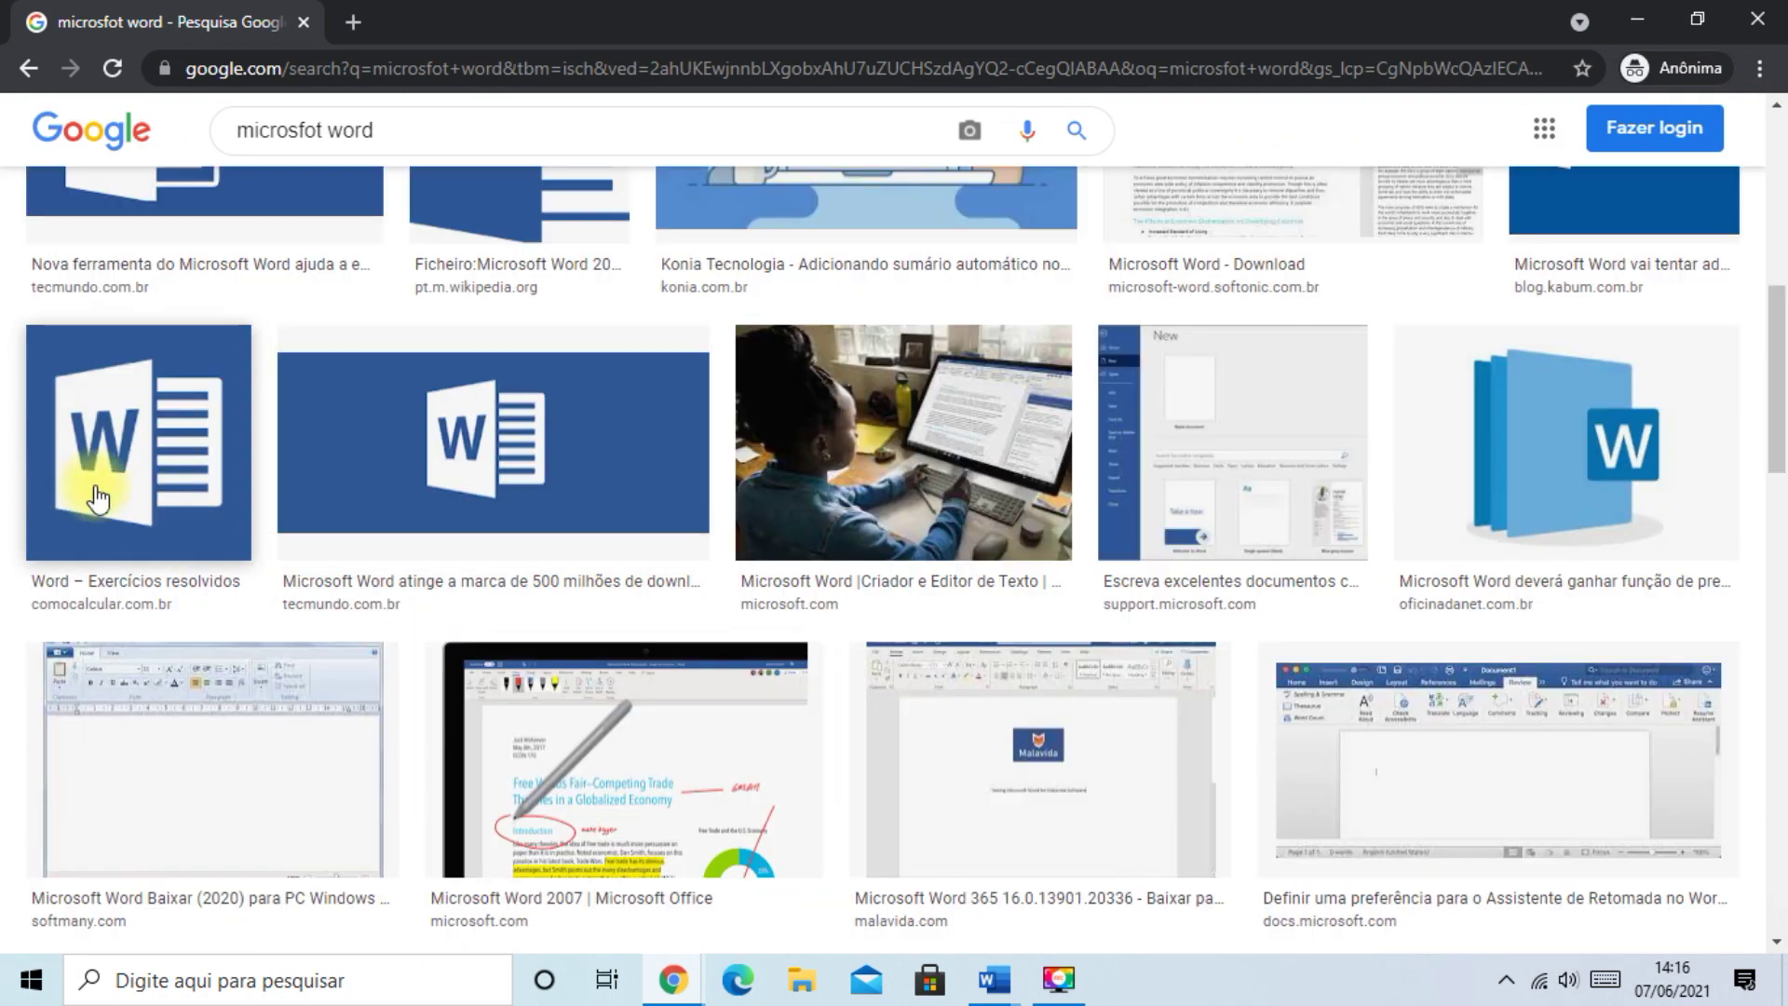
pyautogui.rightClick(131, 429)
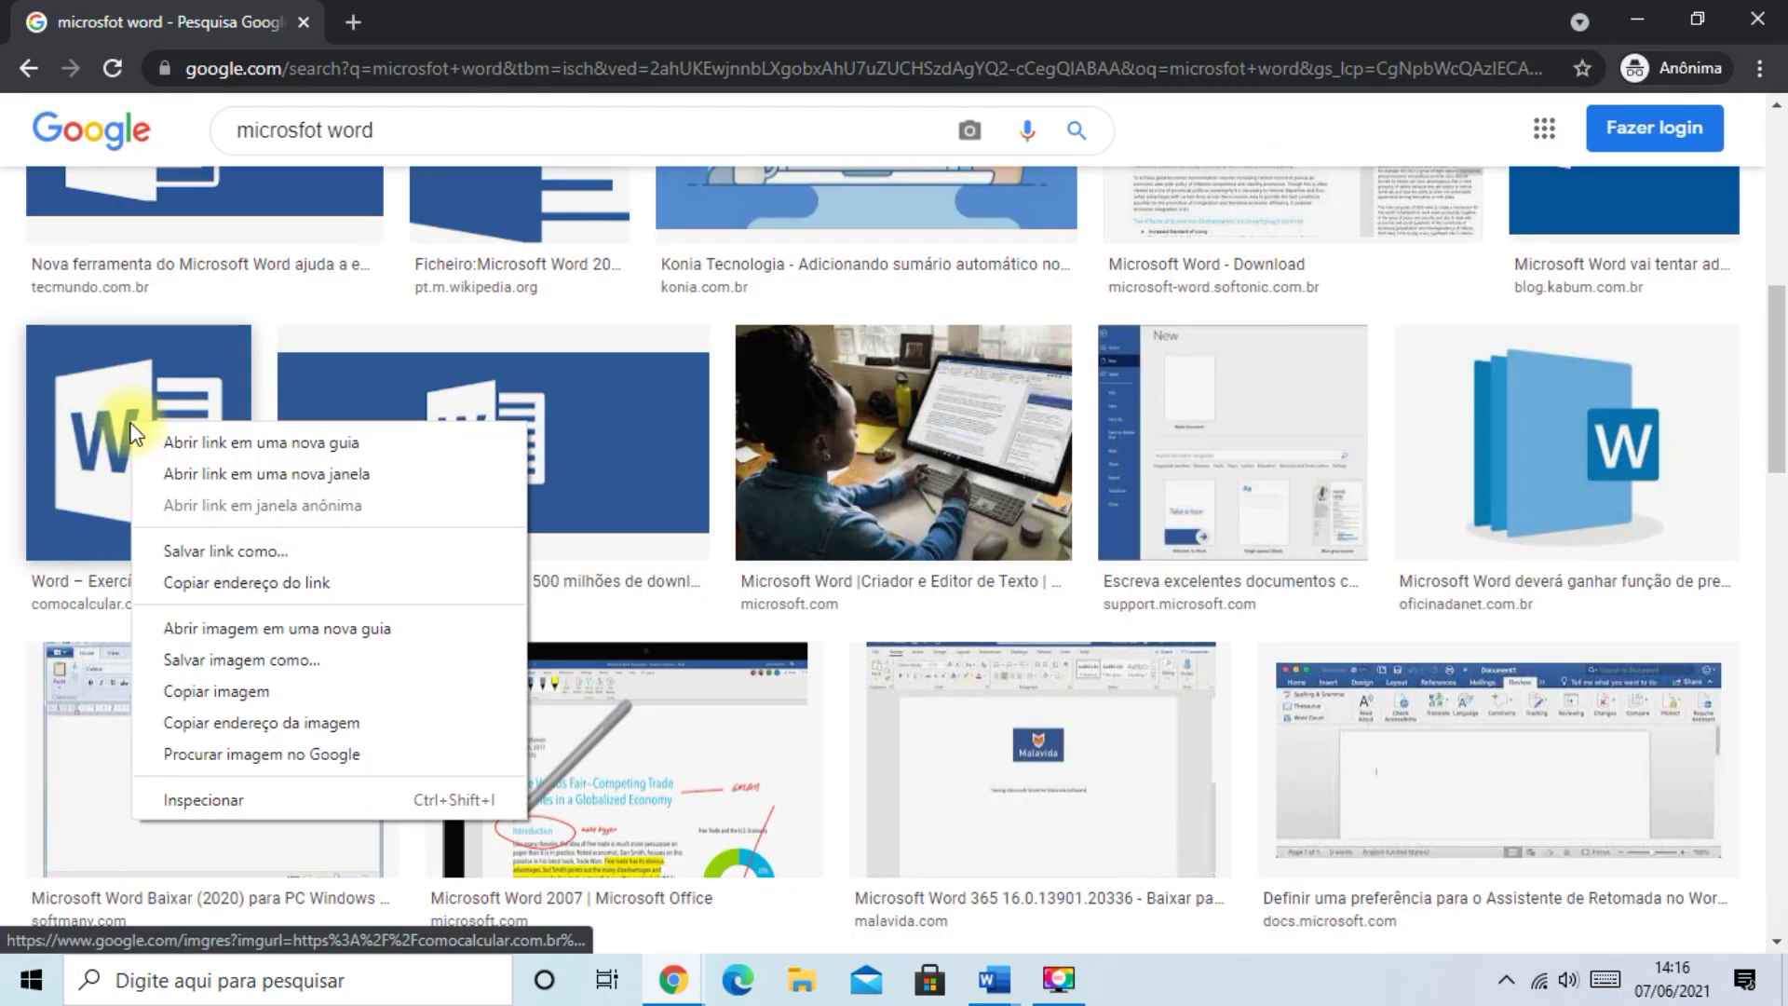
pyautogui.click(240, 693)
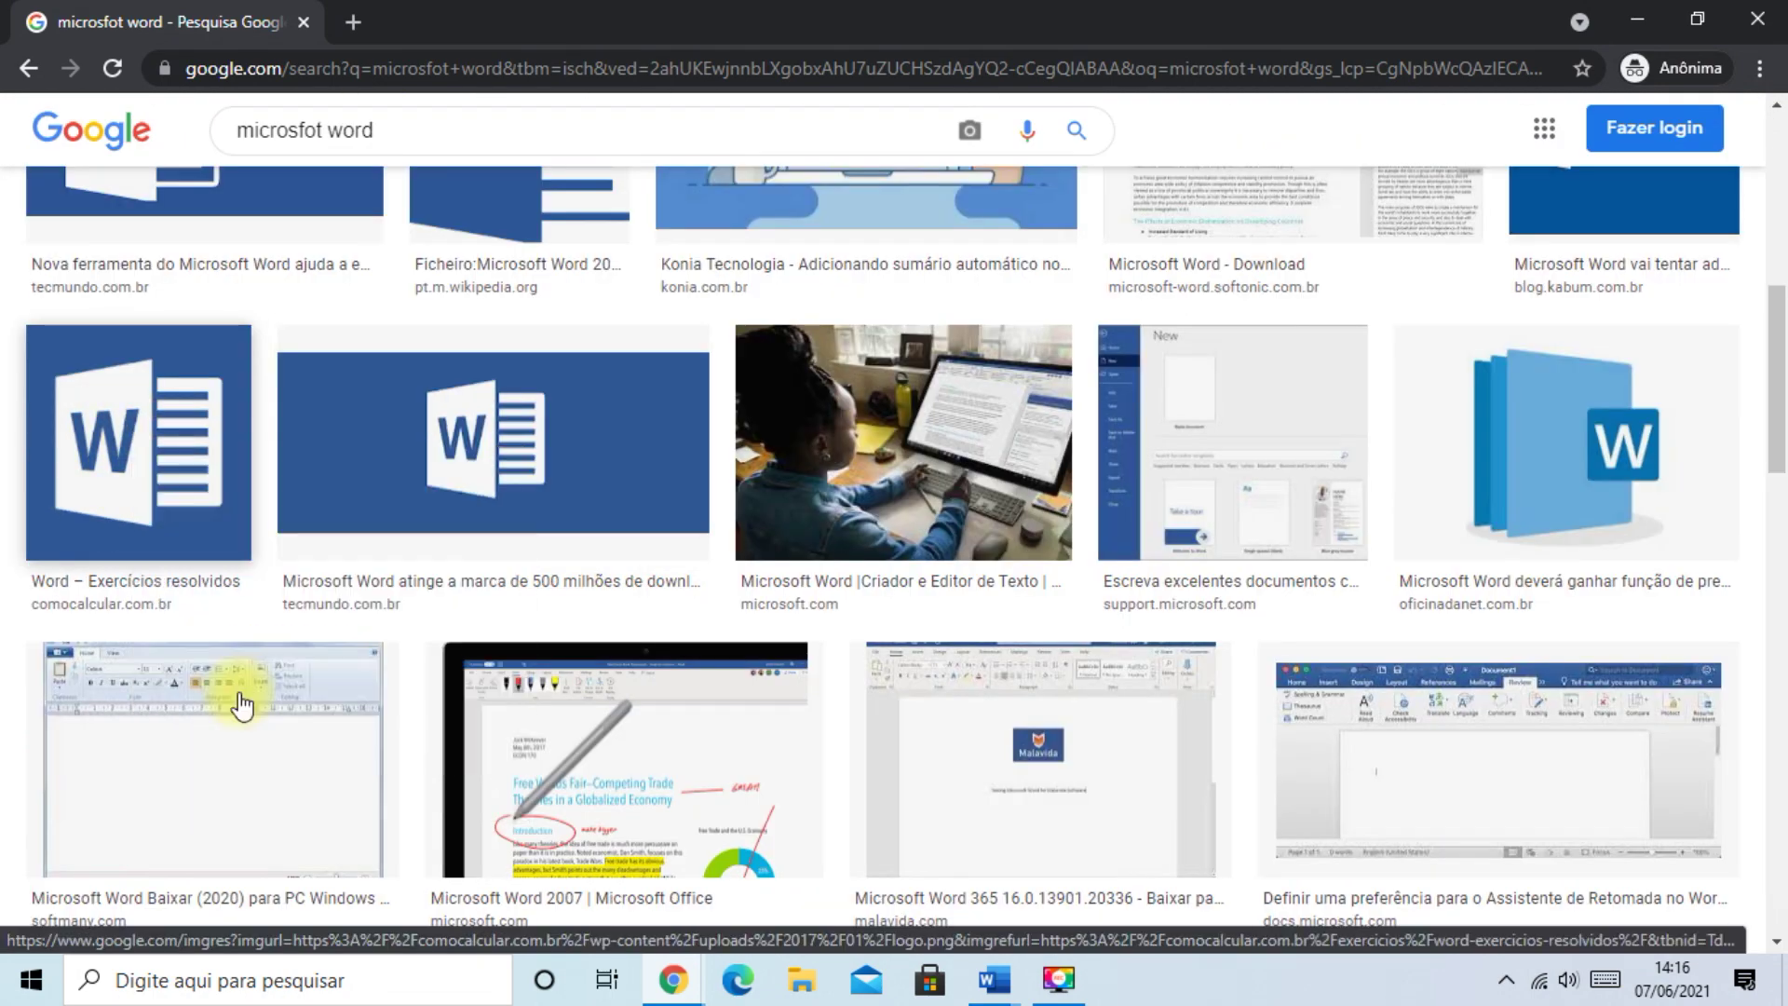
# - Switch to Word's Documento3, paste the Word logo below the mind map and select it
pyautogui.moveTo(994, 978)
pyautogui.click(1102, 892)
pyautogui.scroll(-6, 814, 579)
pyautogui.doubleClick(423, 435)
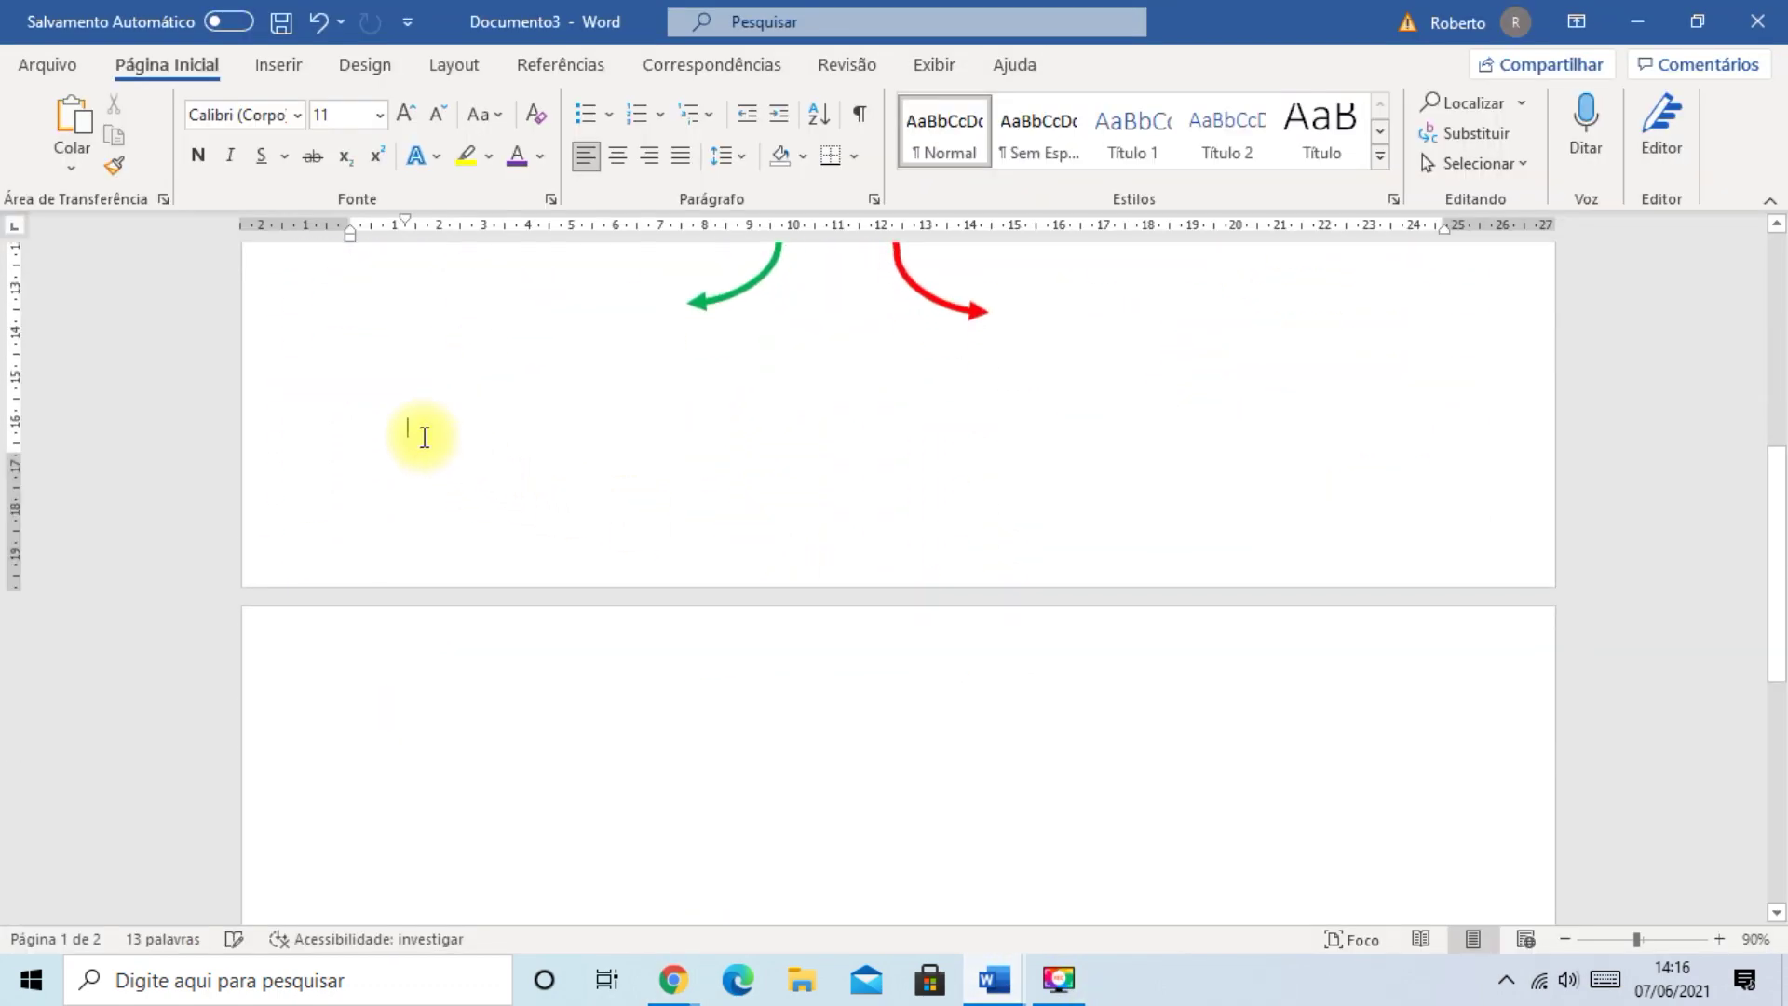
pyautogui.hotkey('ctrl', 'v')
pyautogui.click(555, 721)
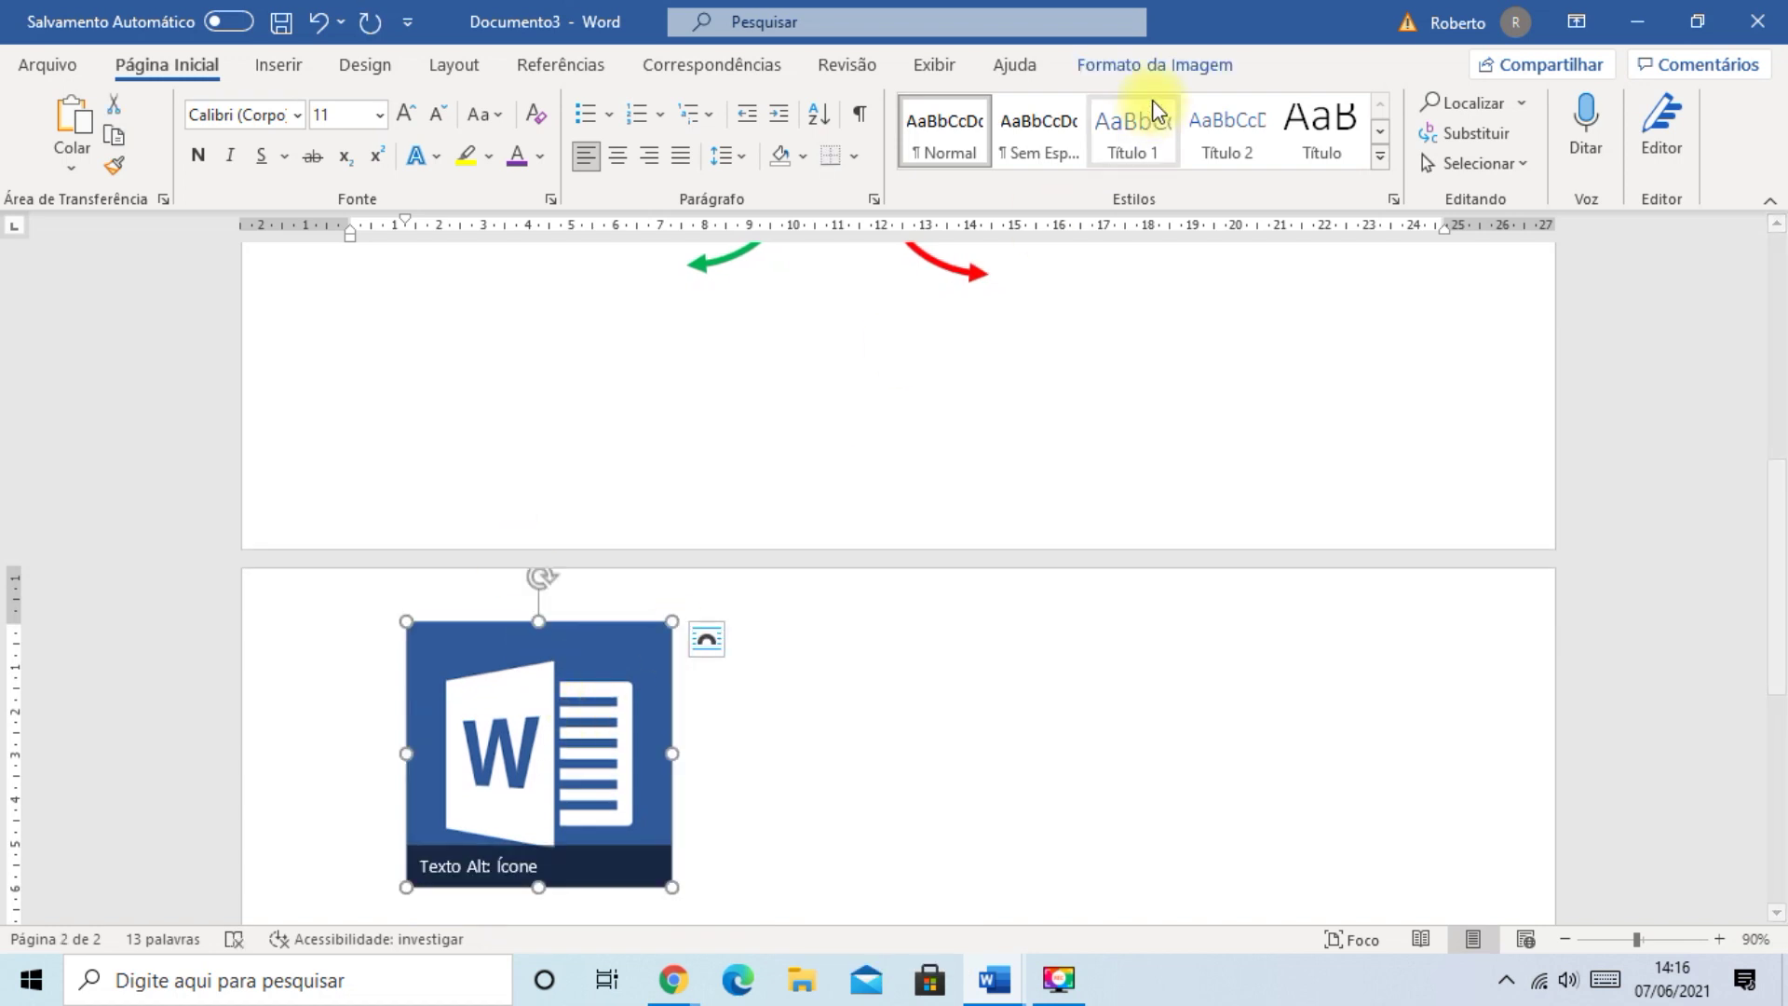
# - Make the Word logo free-floating through its text wrapping and shrink it to about 1.98 cm square
pyautogui.click(1164, 63)
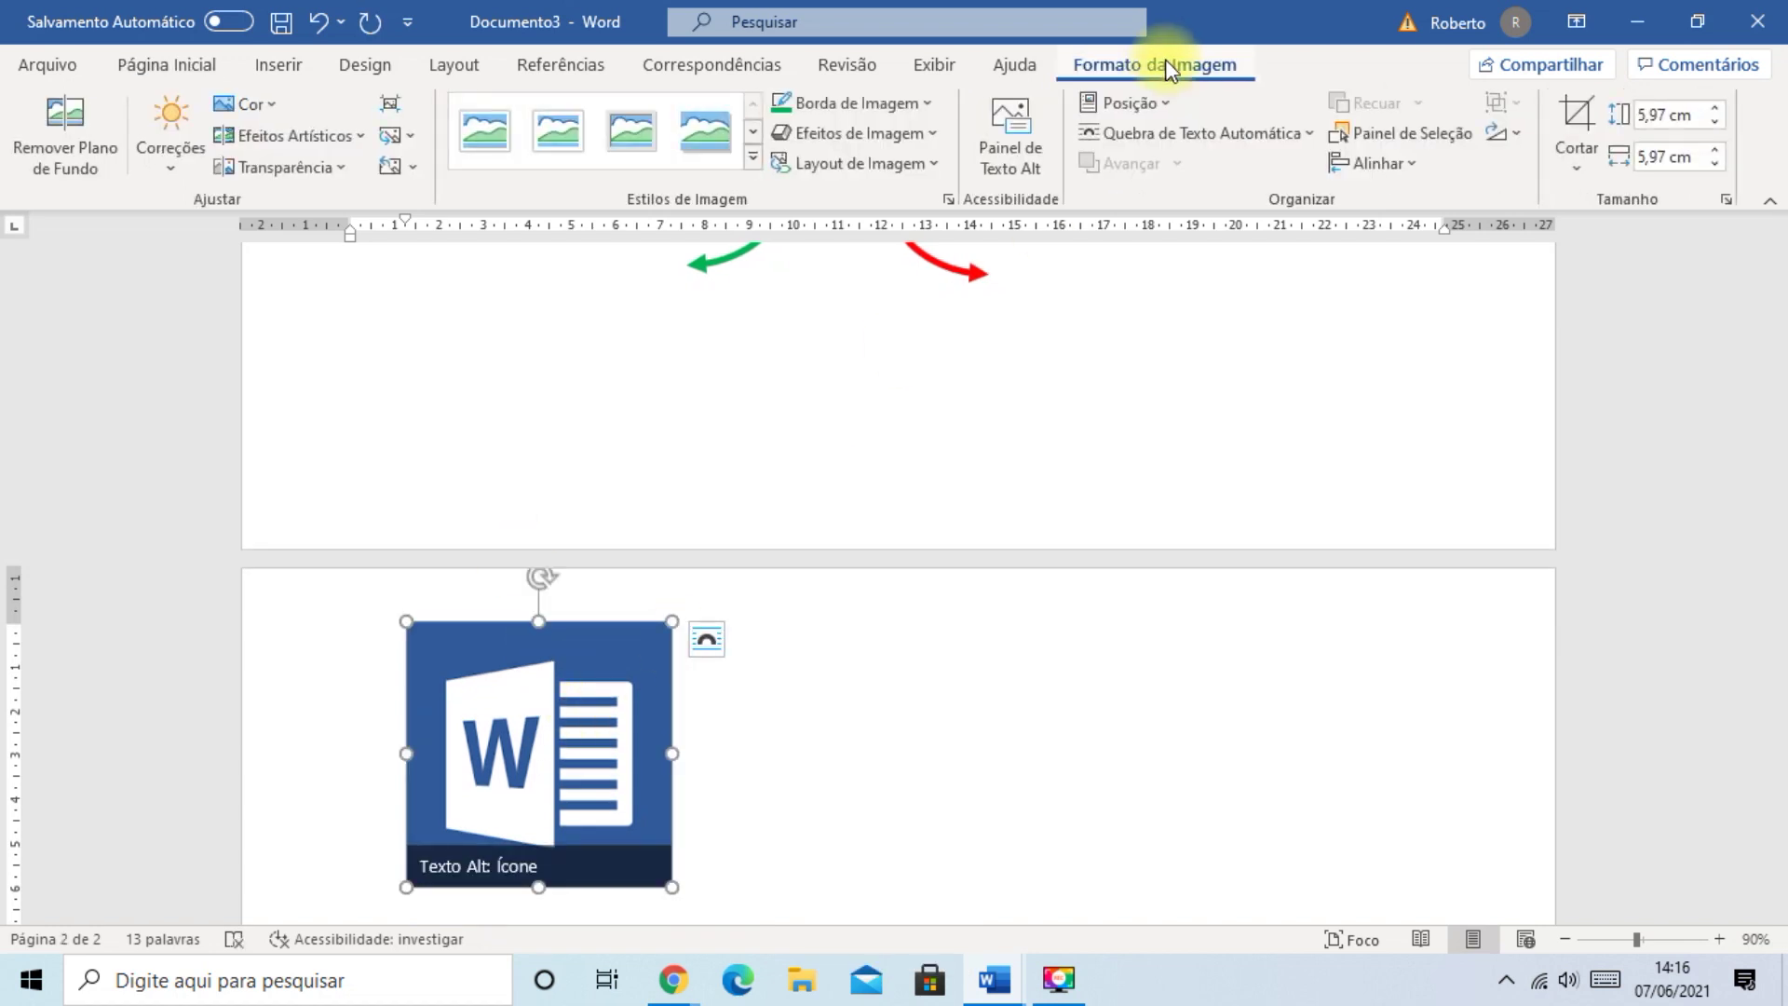
pyautogui.click(1195, 136)
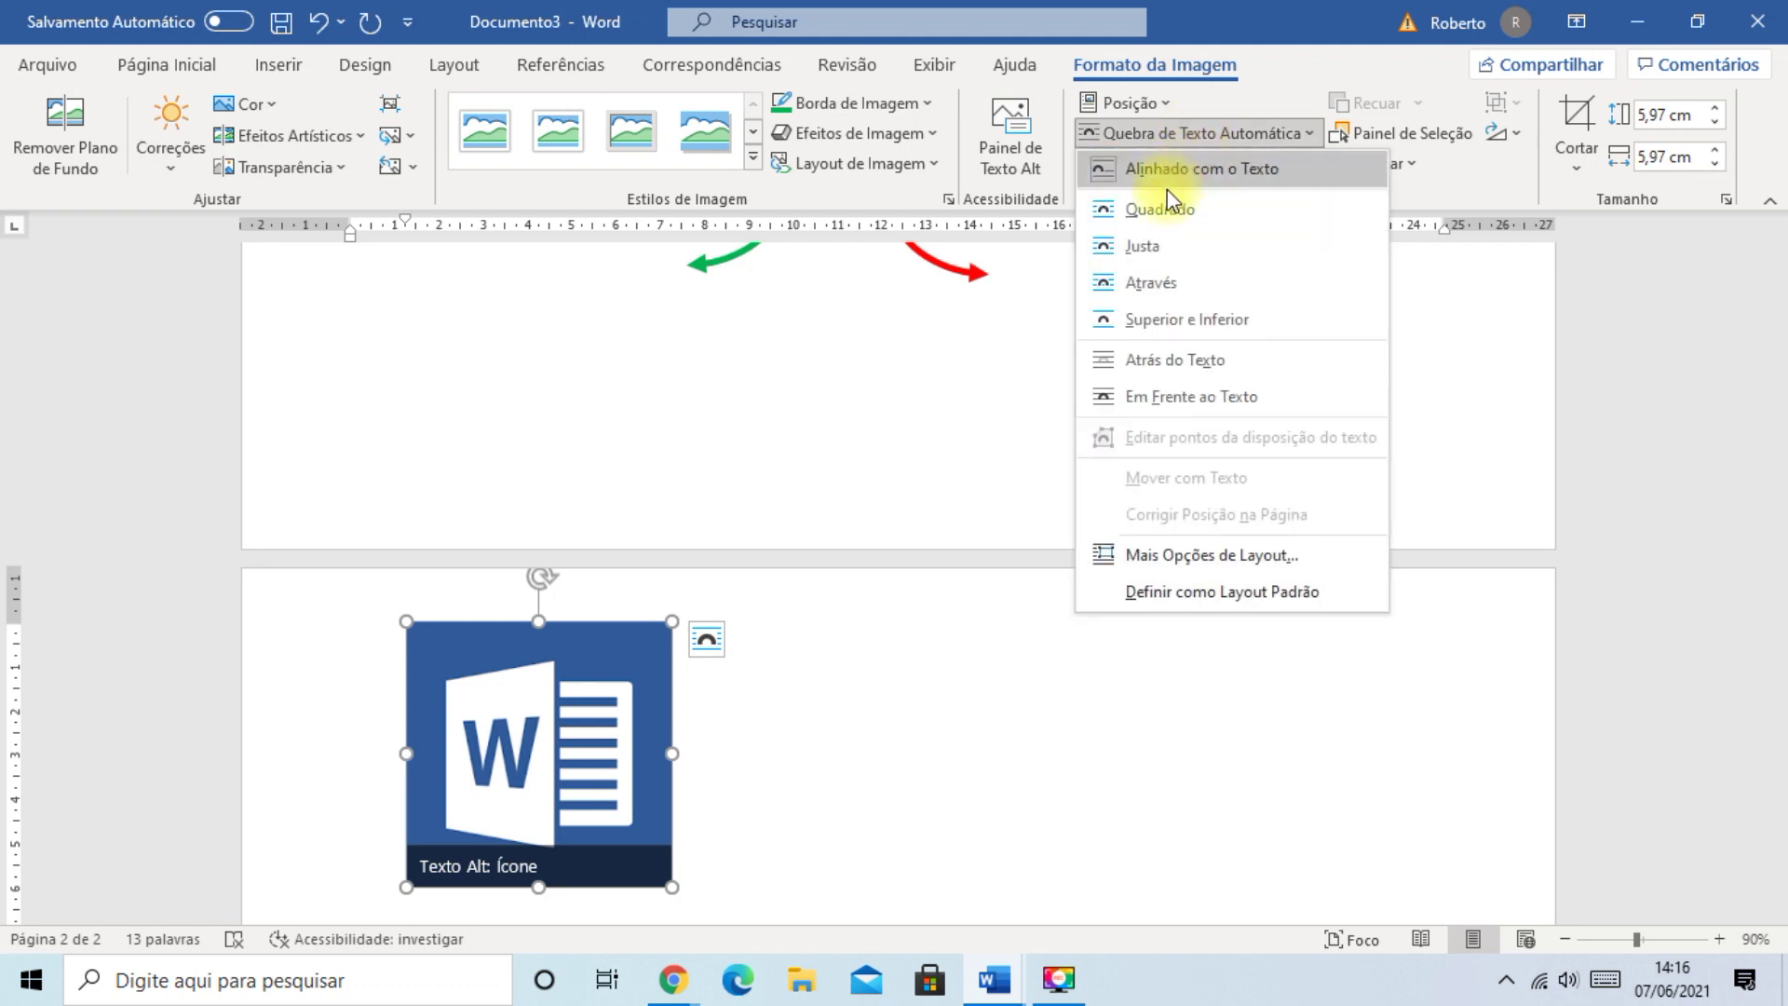
pyautogui.click(1177, 168)
pyautogui.scroll(8, 949, 539)
pyautogui.scroll(3, 922, 517)
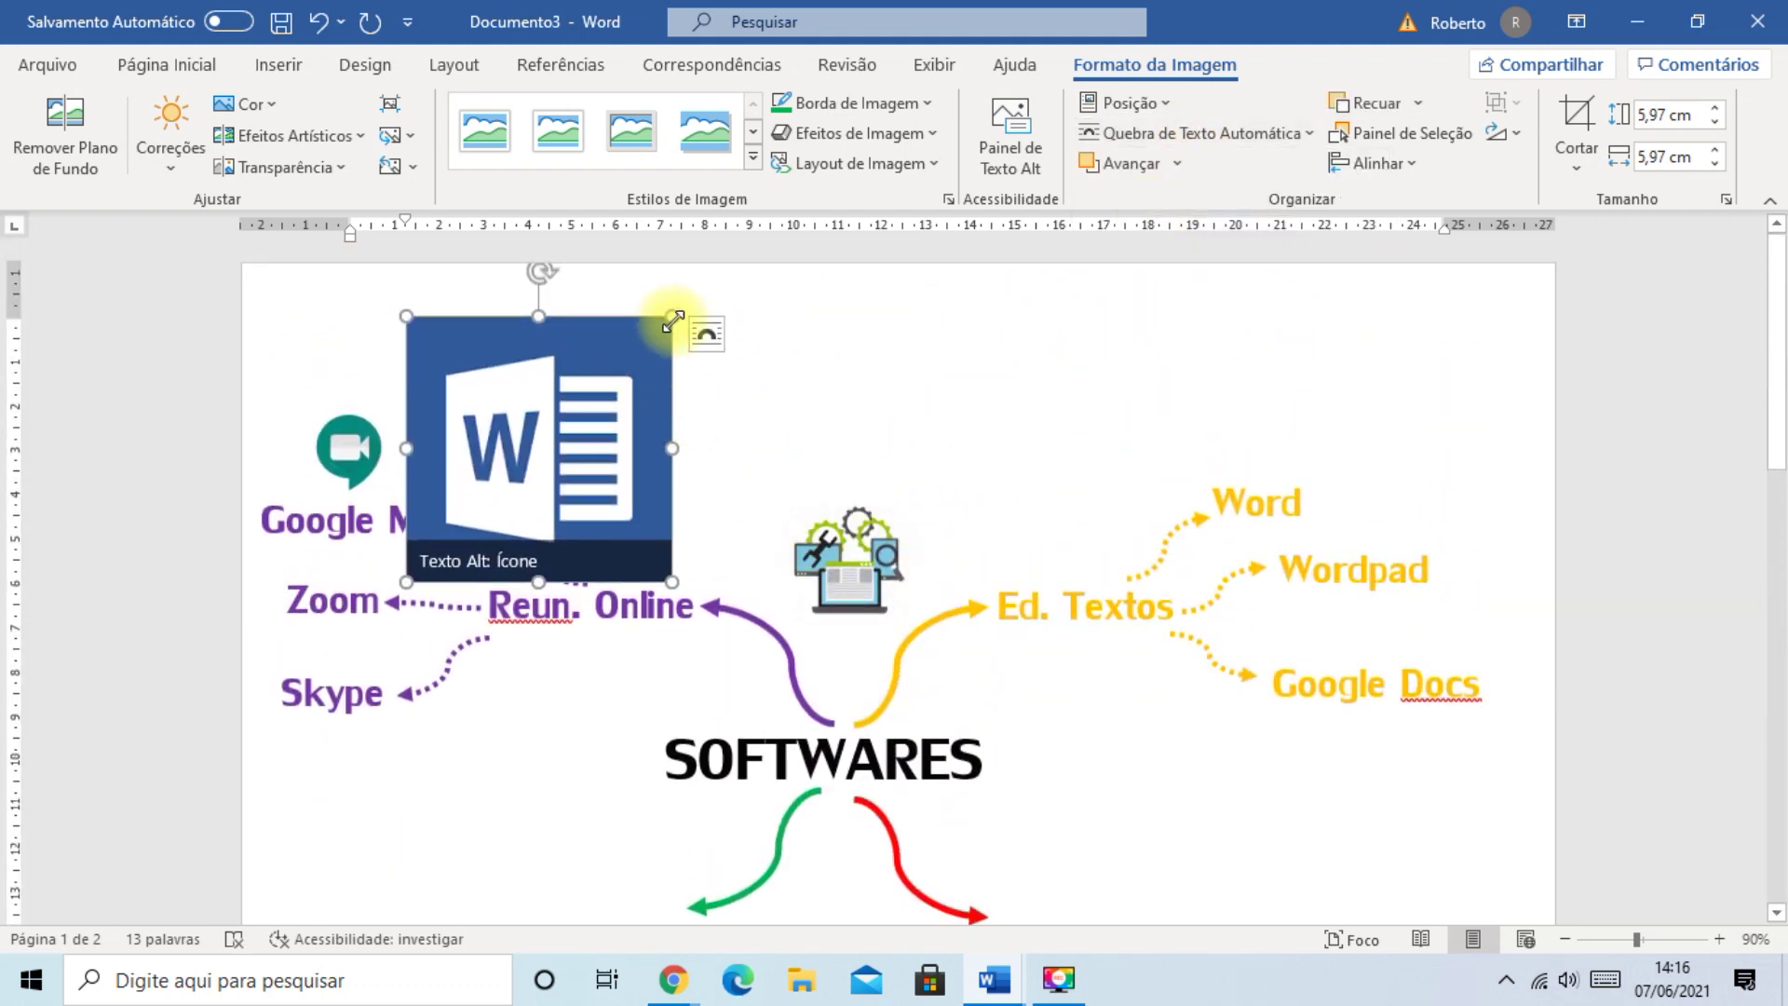
pyautogui.moveTo(672, 321); pyautogui.dragTo(498, 487)
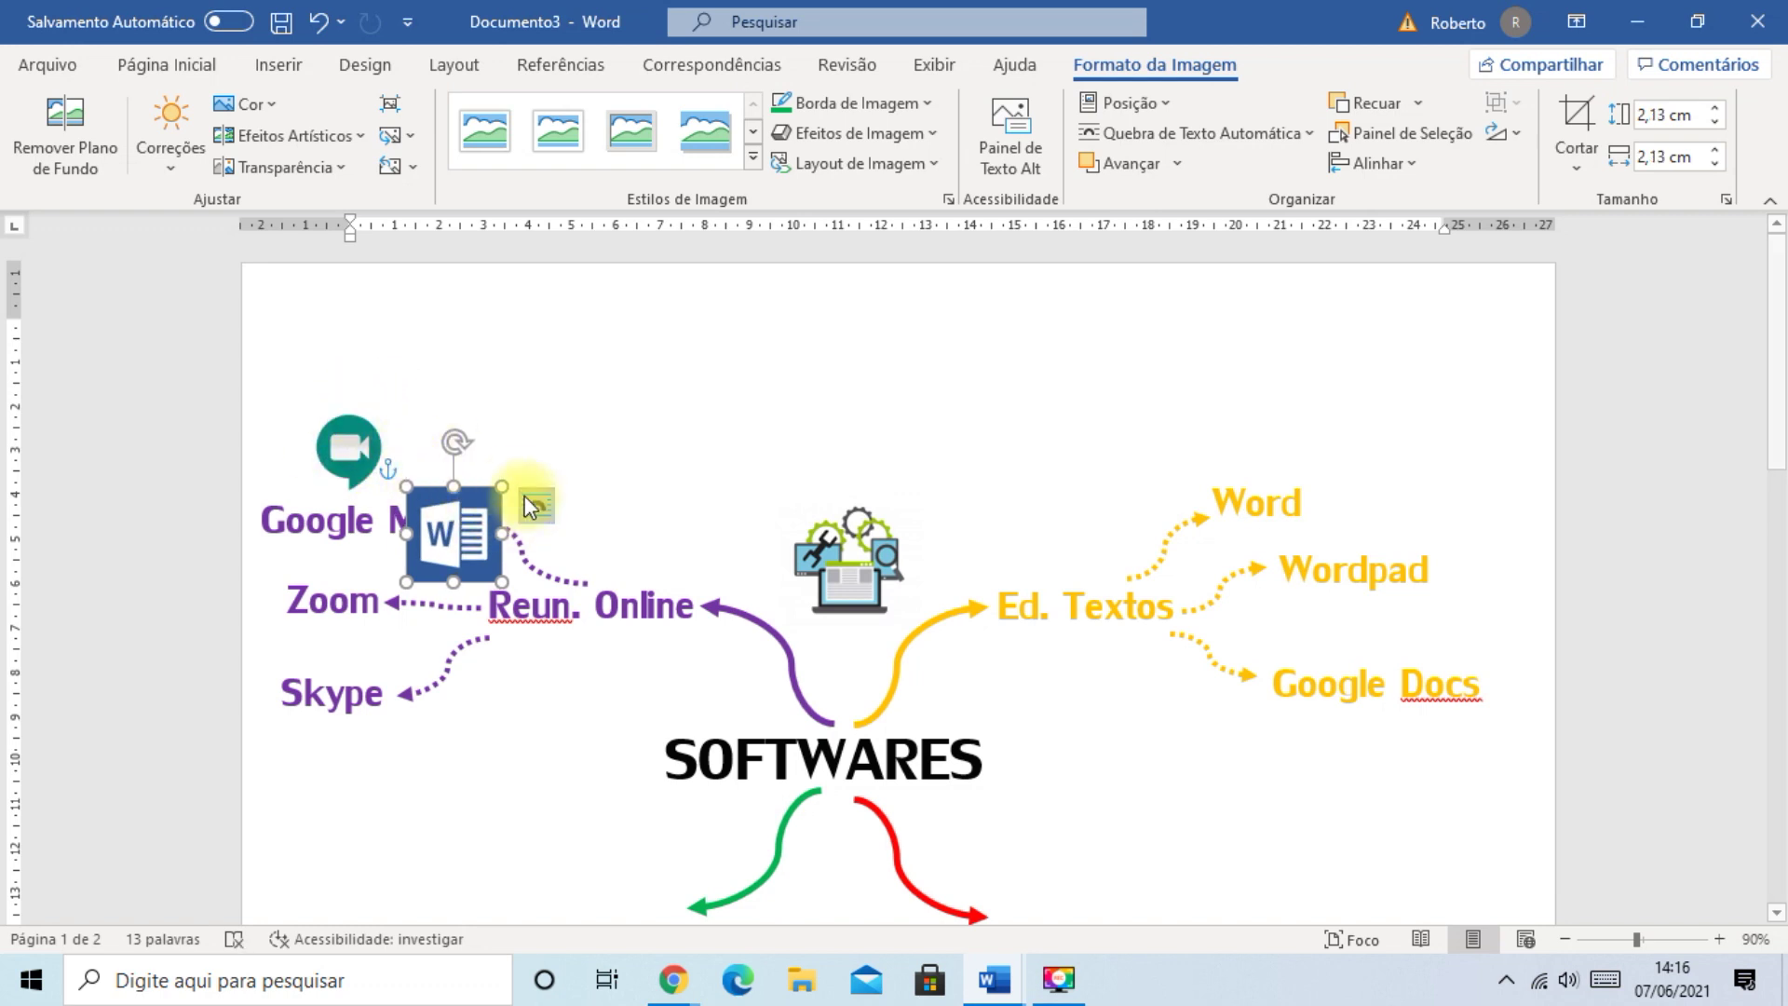
pyautogui.moveTo(496, 480); pyautogui.dragTo(489, 492)
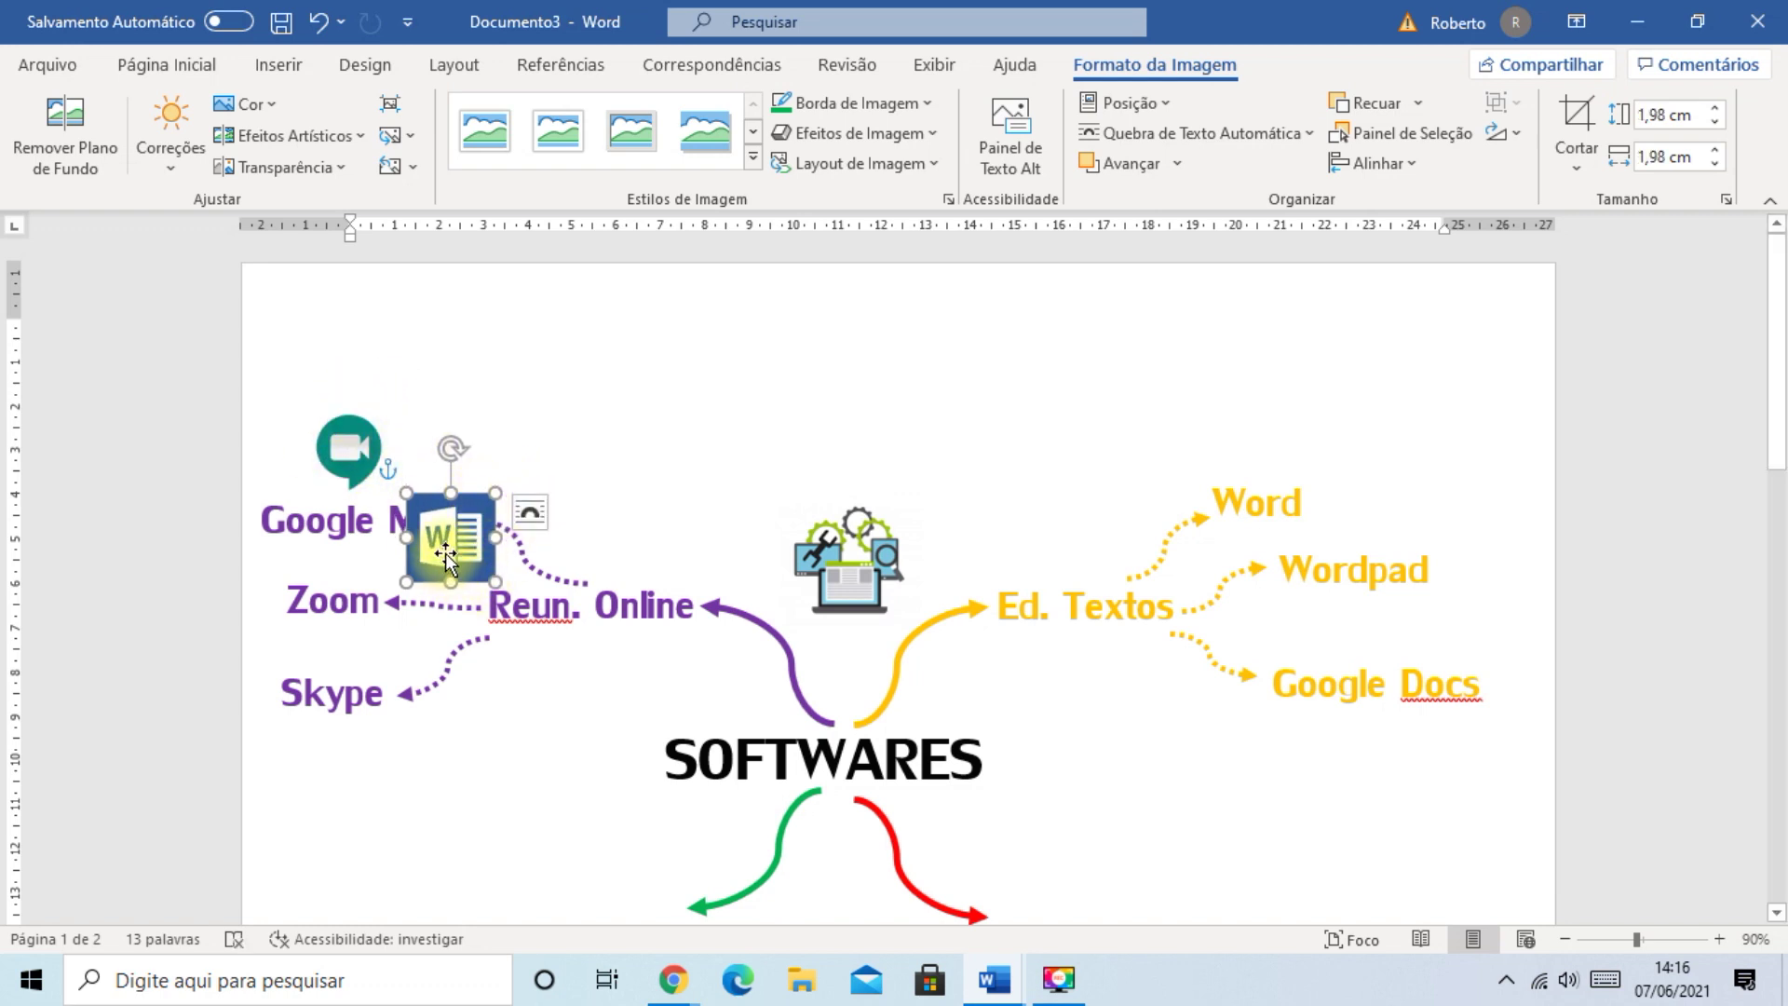
# - Place the Word logo directly above the Word label and reduce it slightly to about 1.83 cm square
pyautogui.moveTo(475, 541); pyautogui.dragTo(1266, 438)
pyautogui.click(1271, 883)
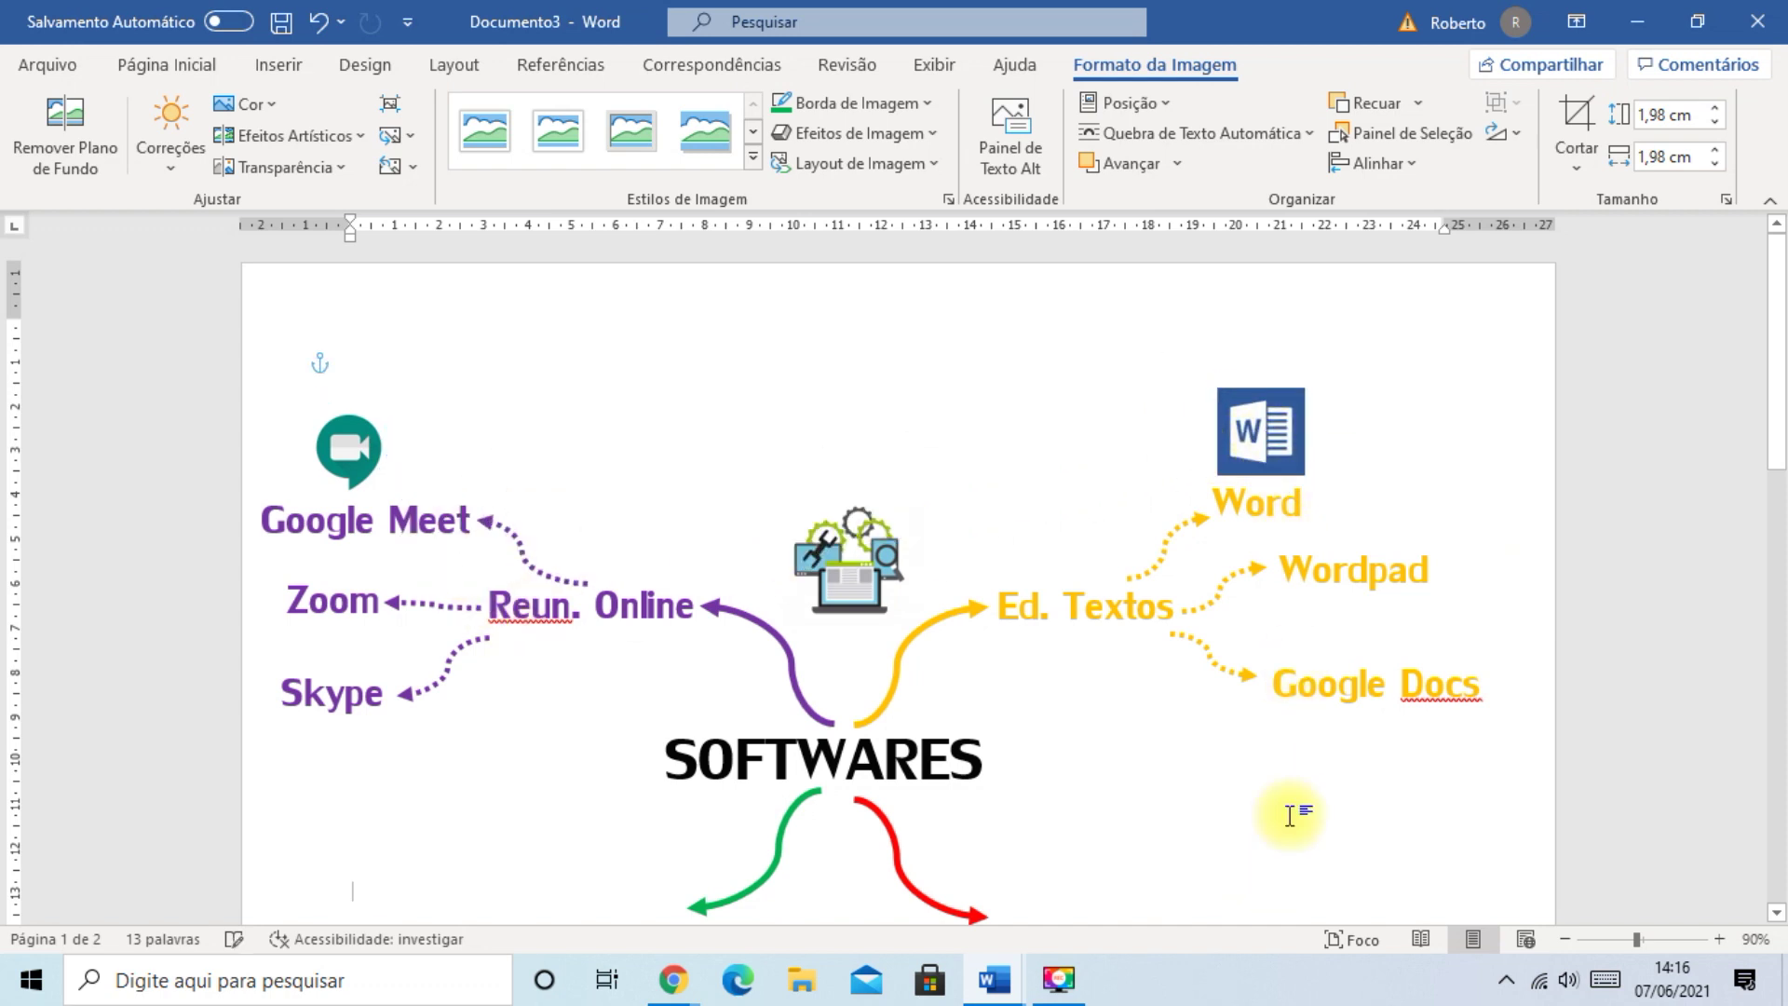
pyautogui.click(1277, 466)
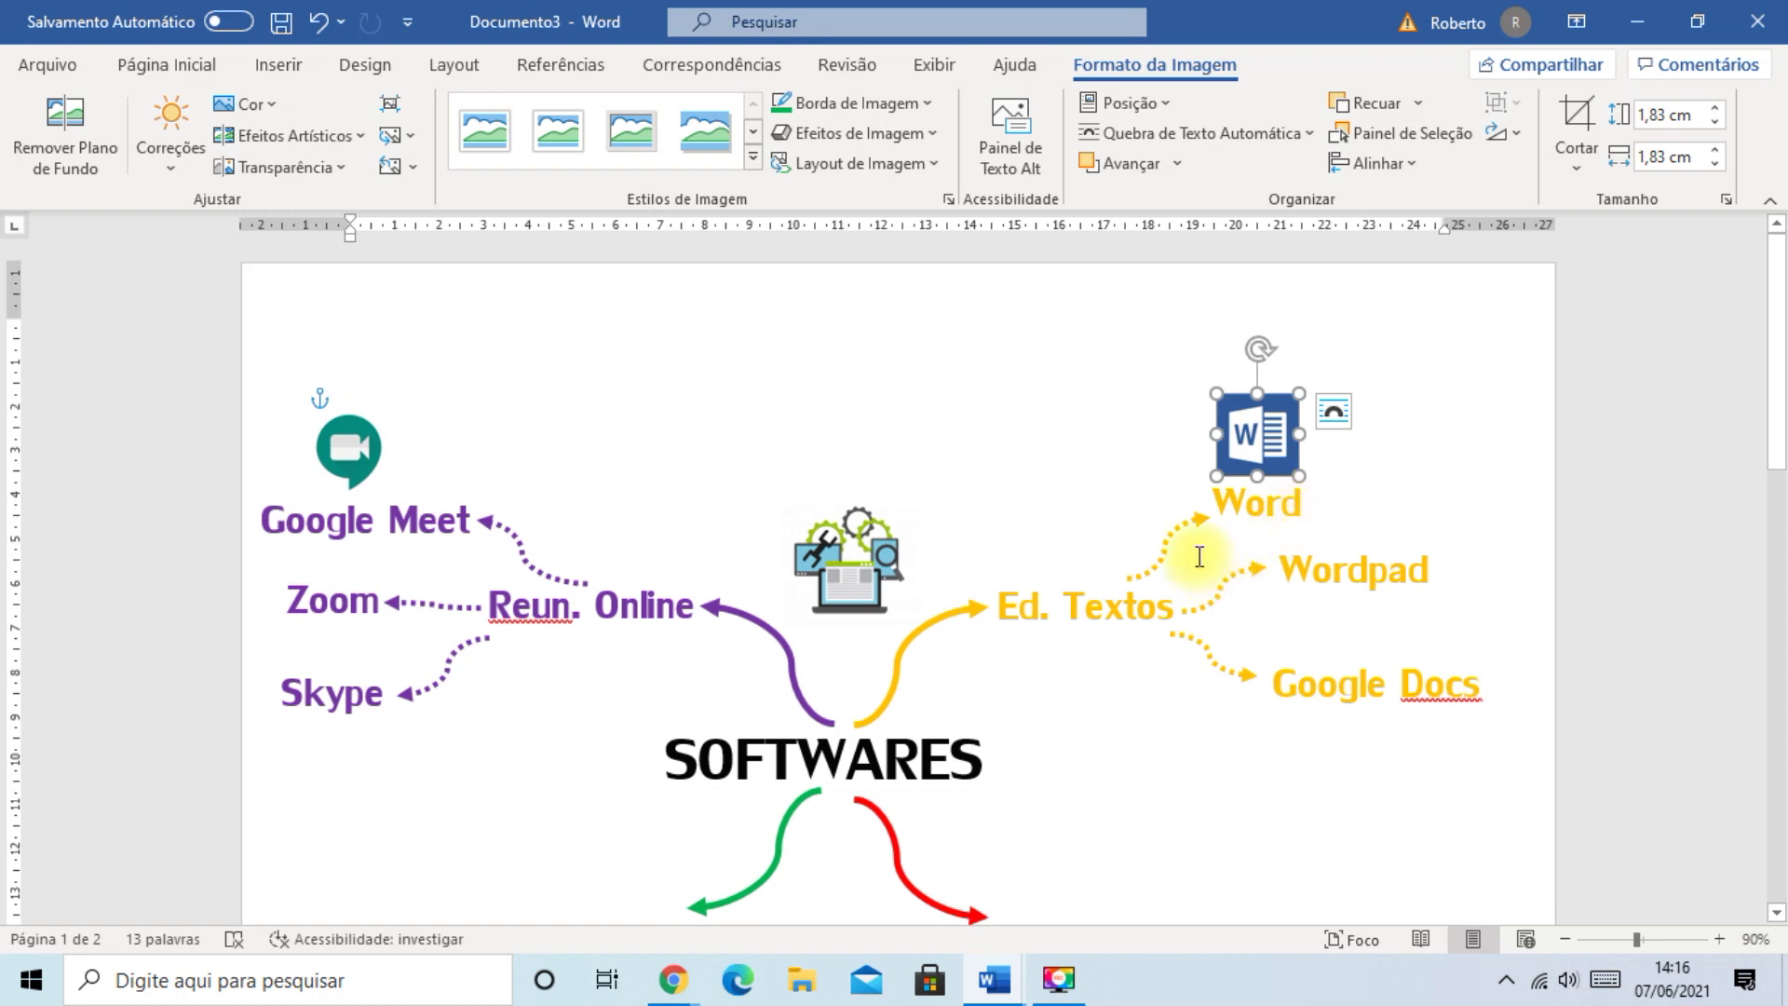
# - Switch to mapa mental.docx and examine how its SOFTWARES mind map arranges the branches, labels and logos
pyautogui.scroll(-3, 1170, 550)
pyautogui.scroll(2, 1162, 550)
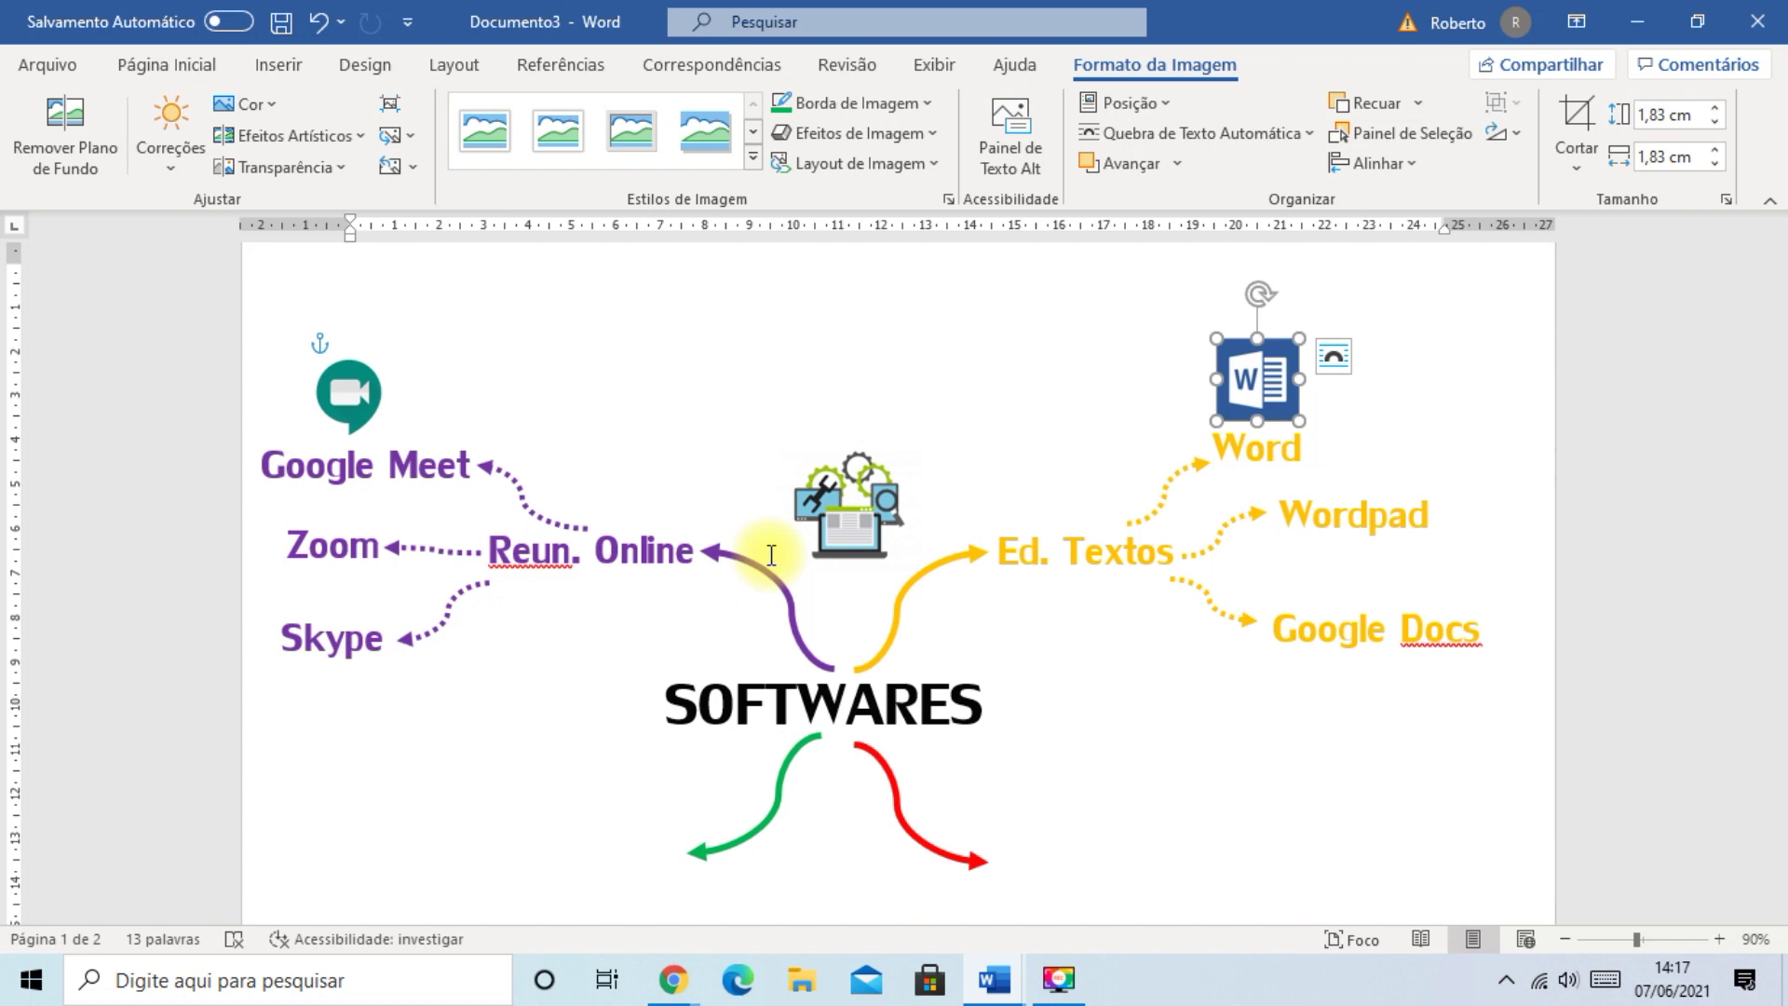
pyautogui.moveTo(995, 982)
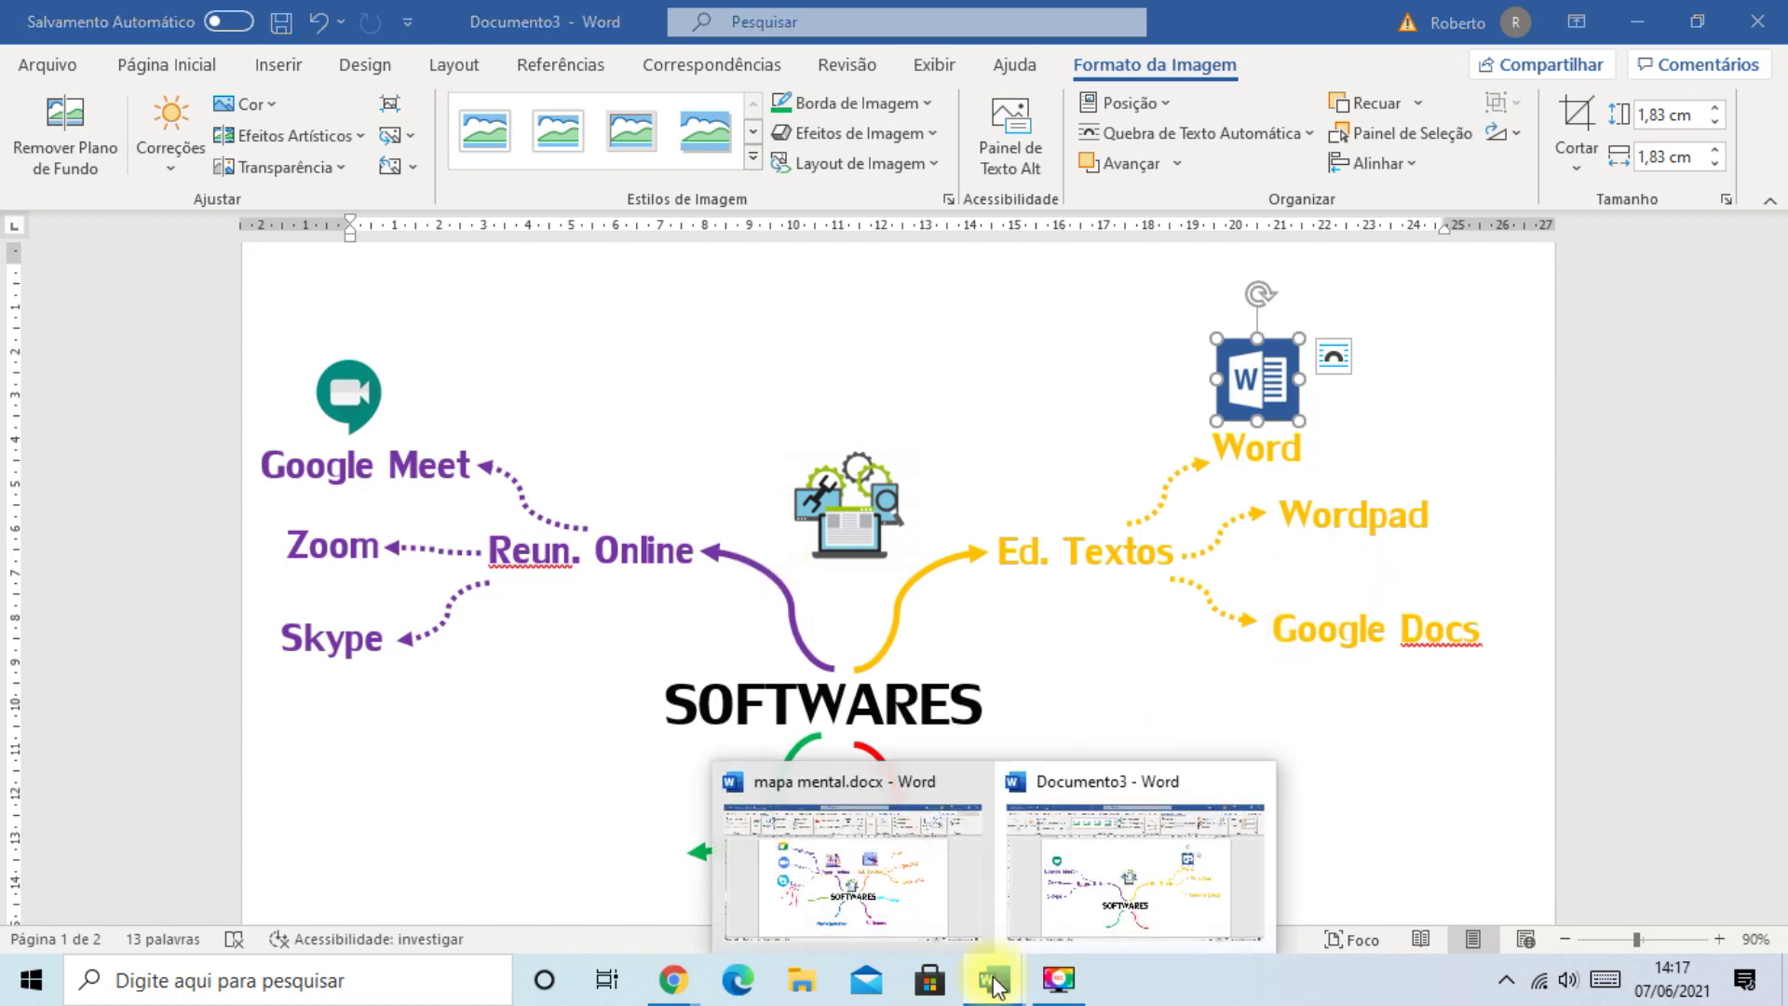
pyautogui.click(862, 899)
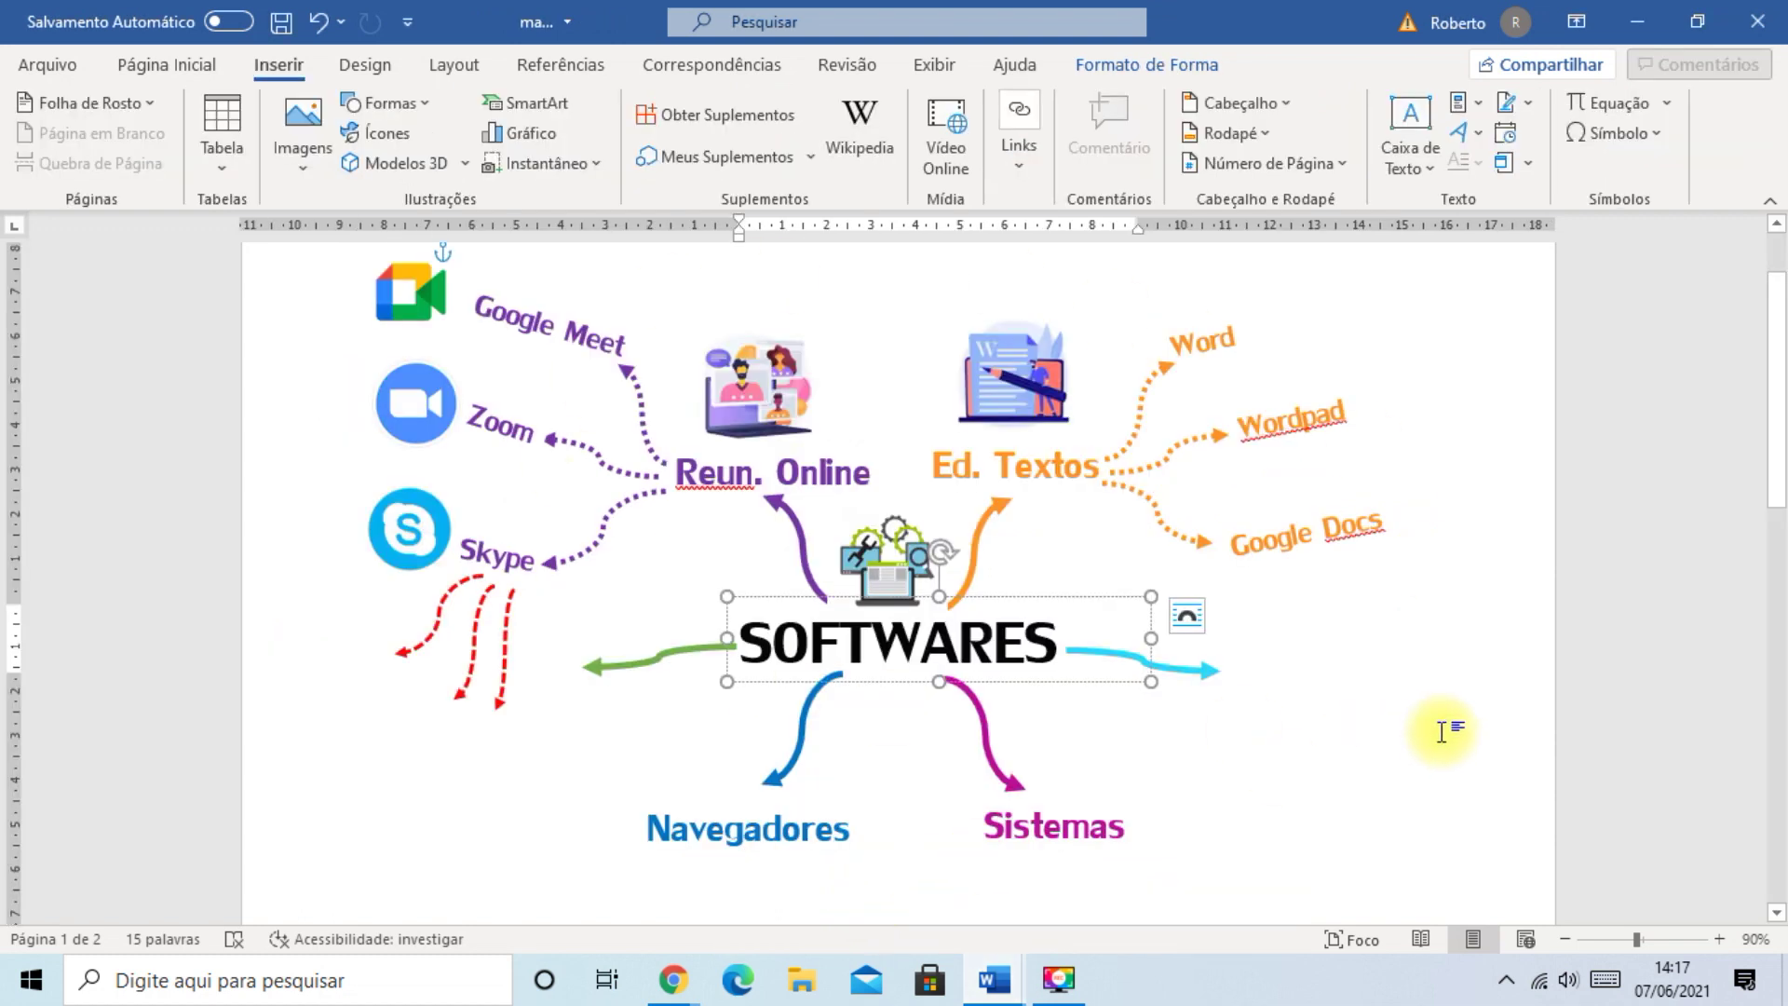
pyautogui.scroll(1, 1397, 703)
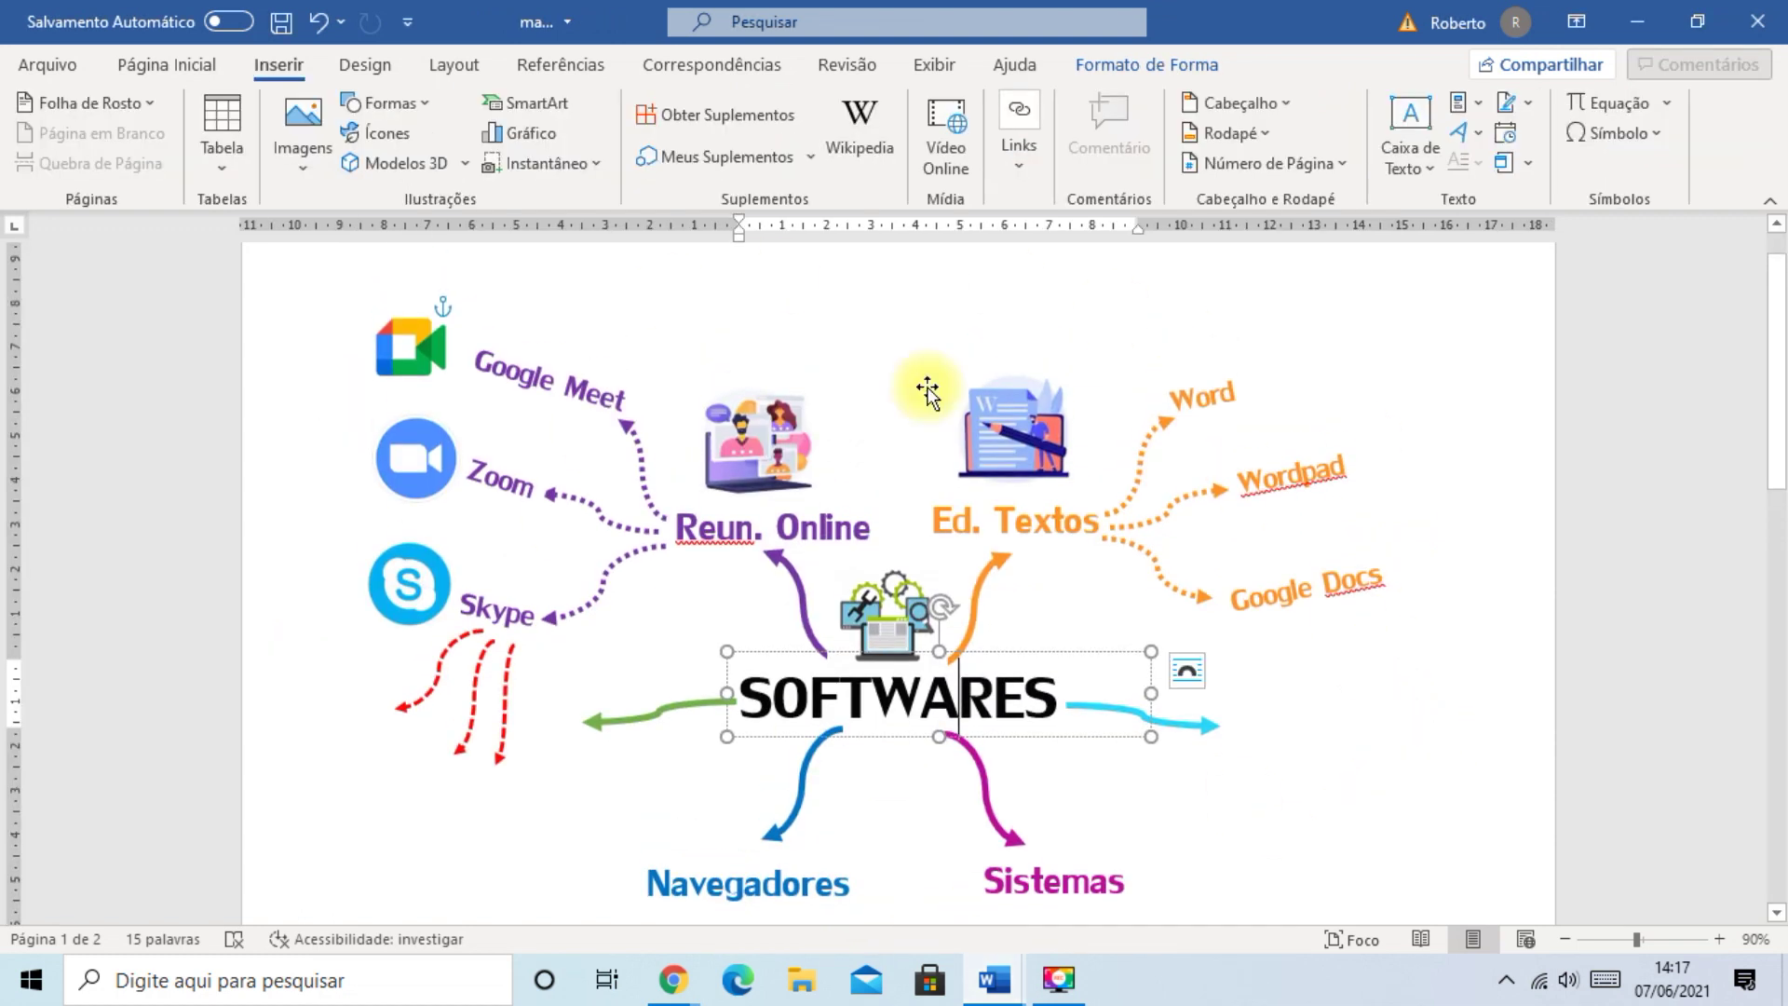
pyautogui.click(1348, 721)
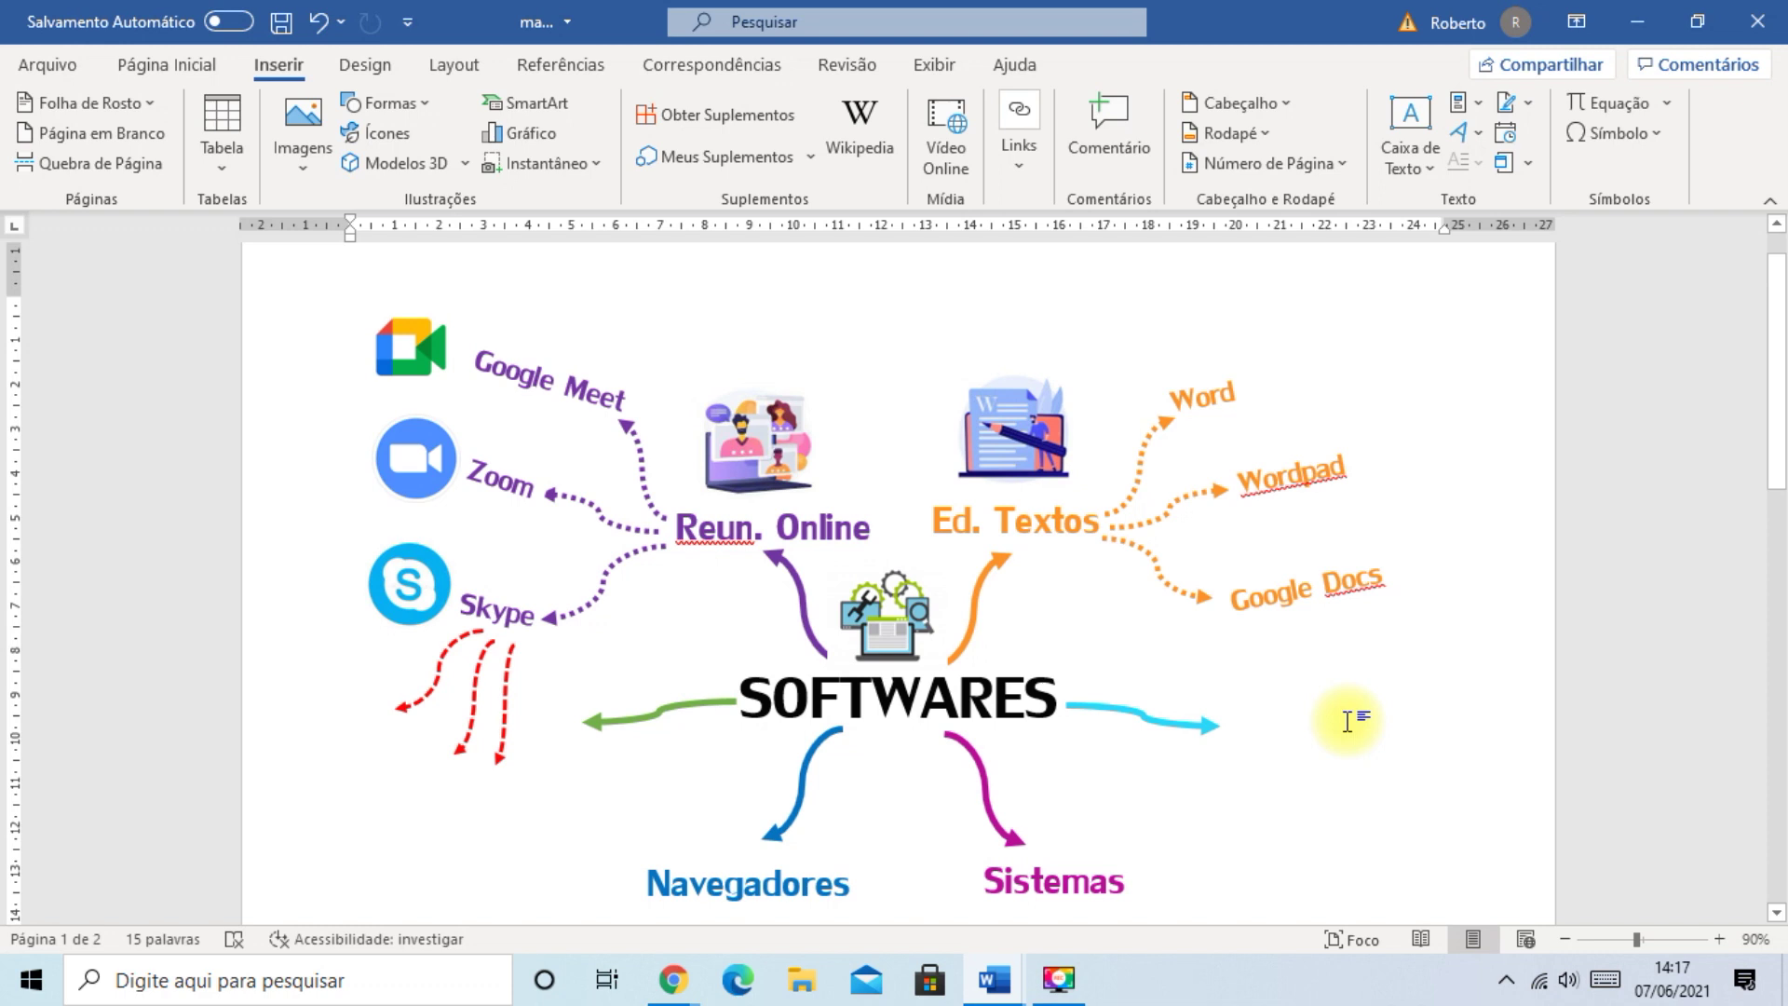